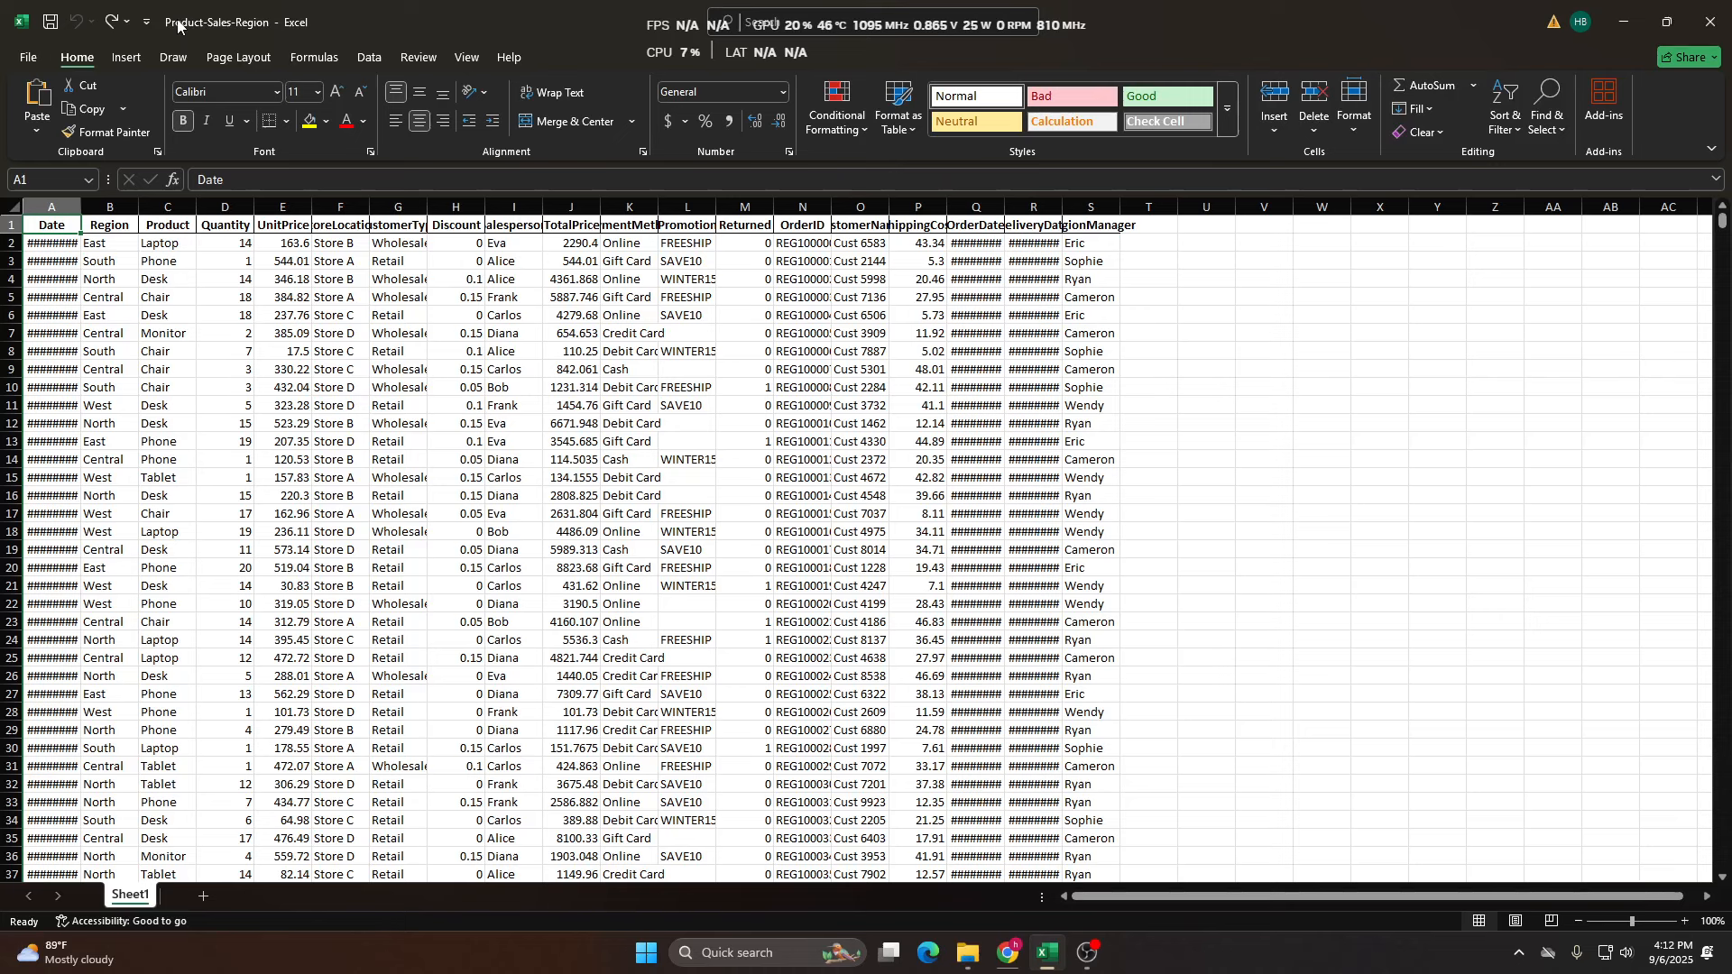
Select the entire sales dataset, including its header row.
left_click(359, 495)
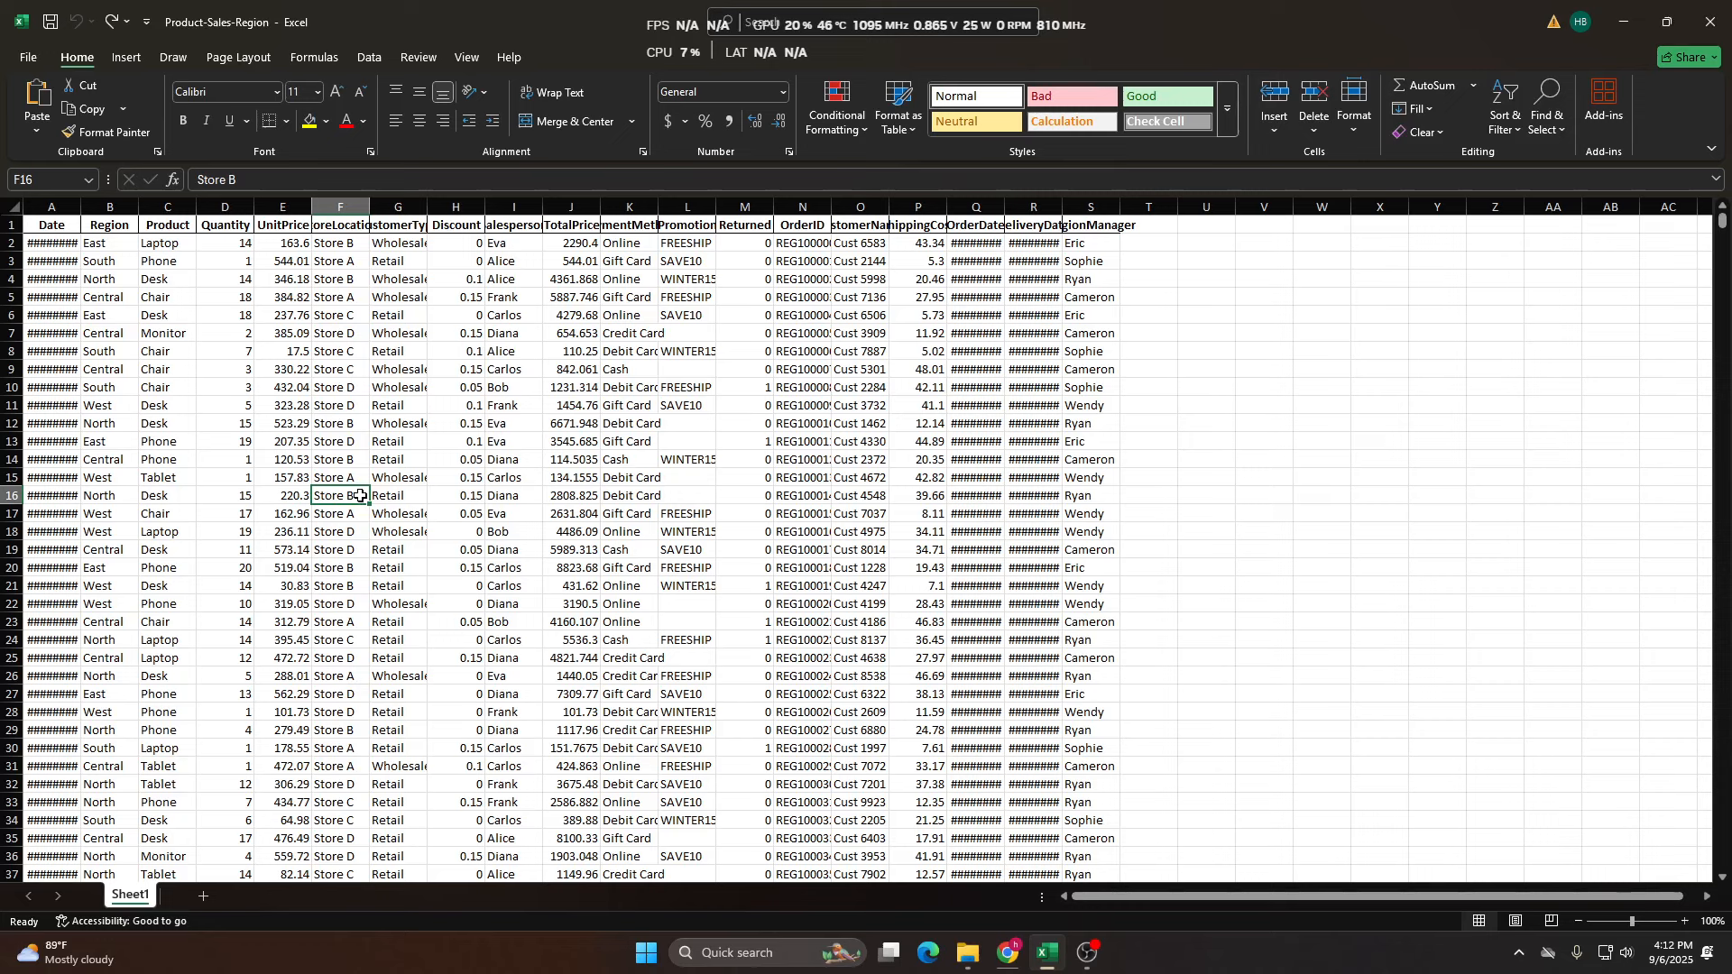
key("ctrl+a")
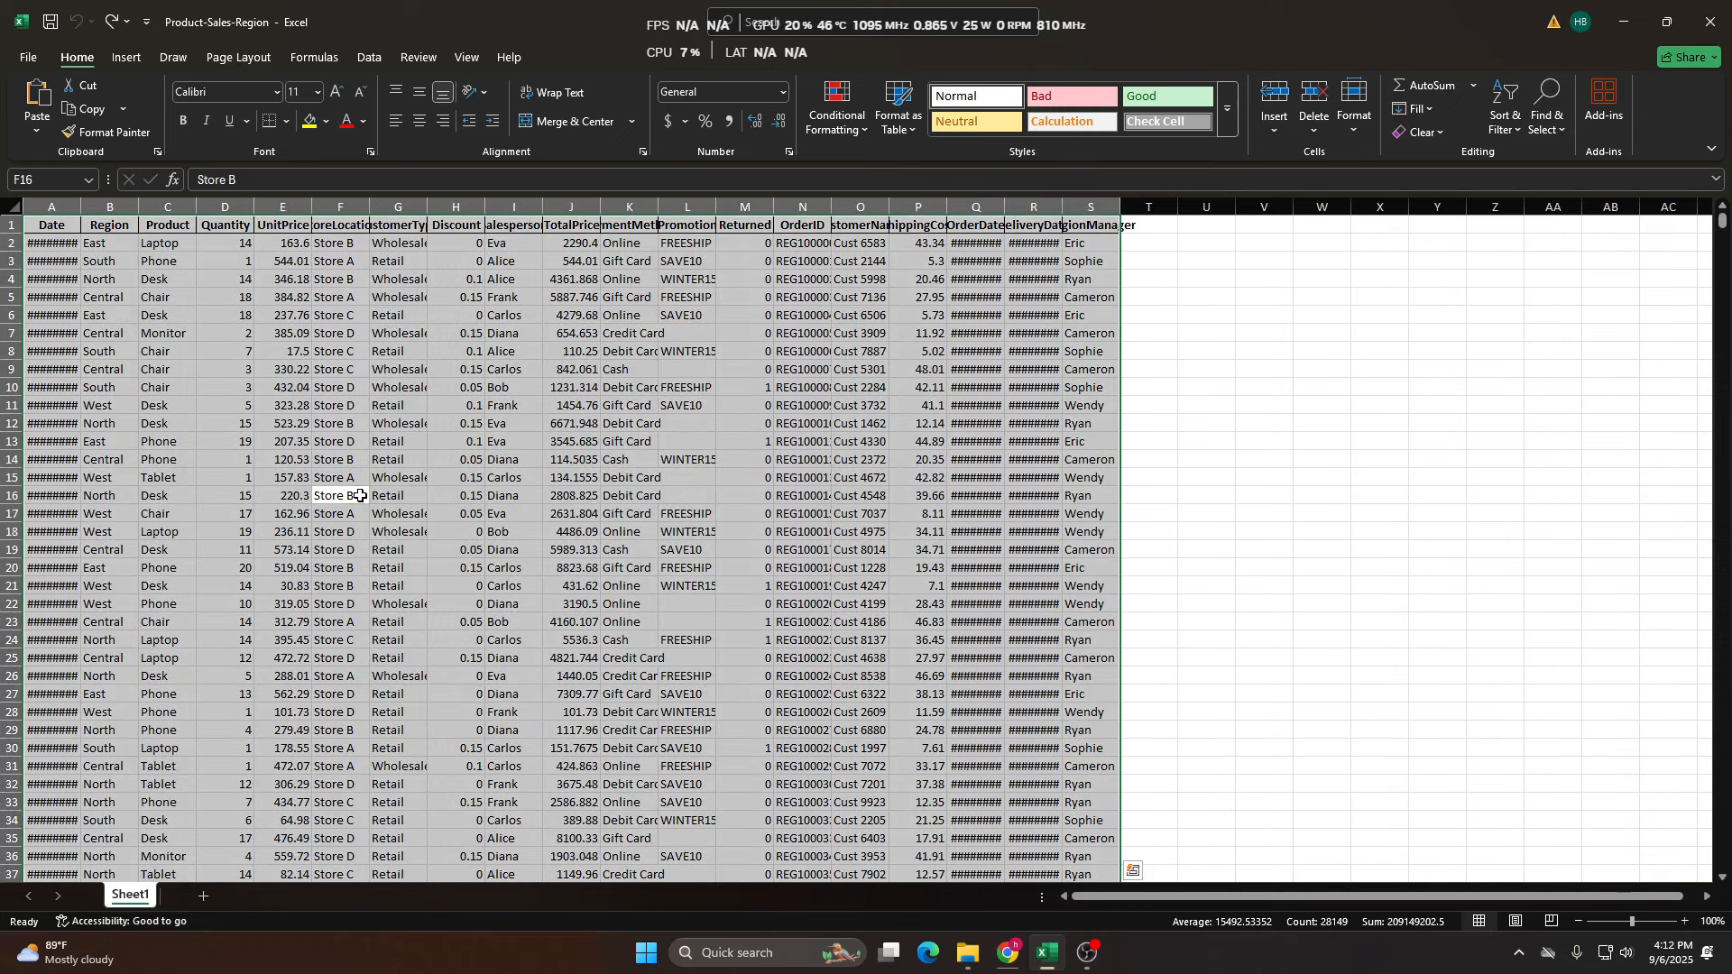
key("alt")
key("h")
key("h")
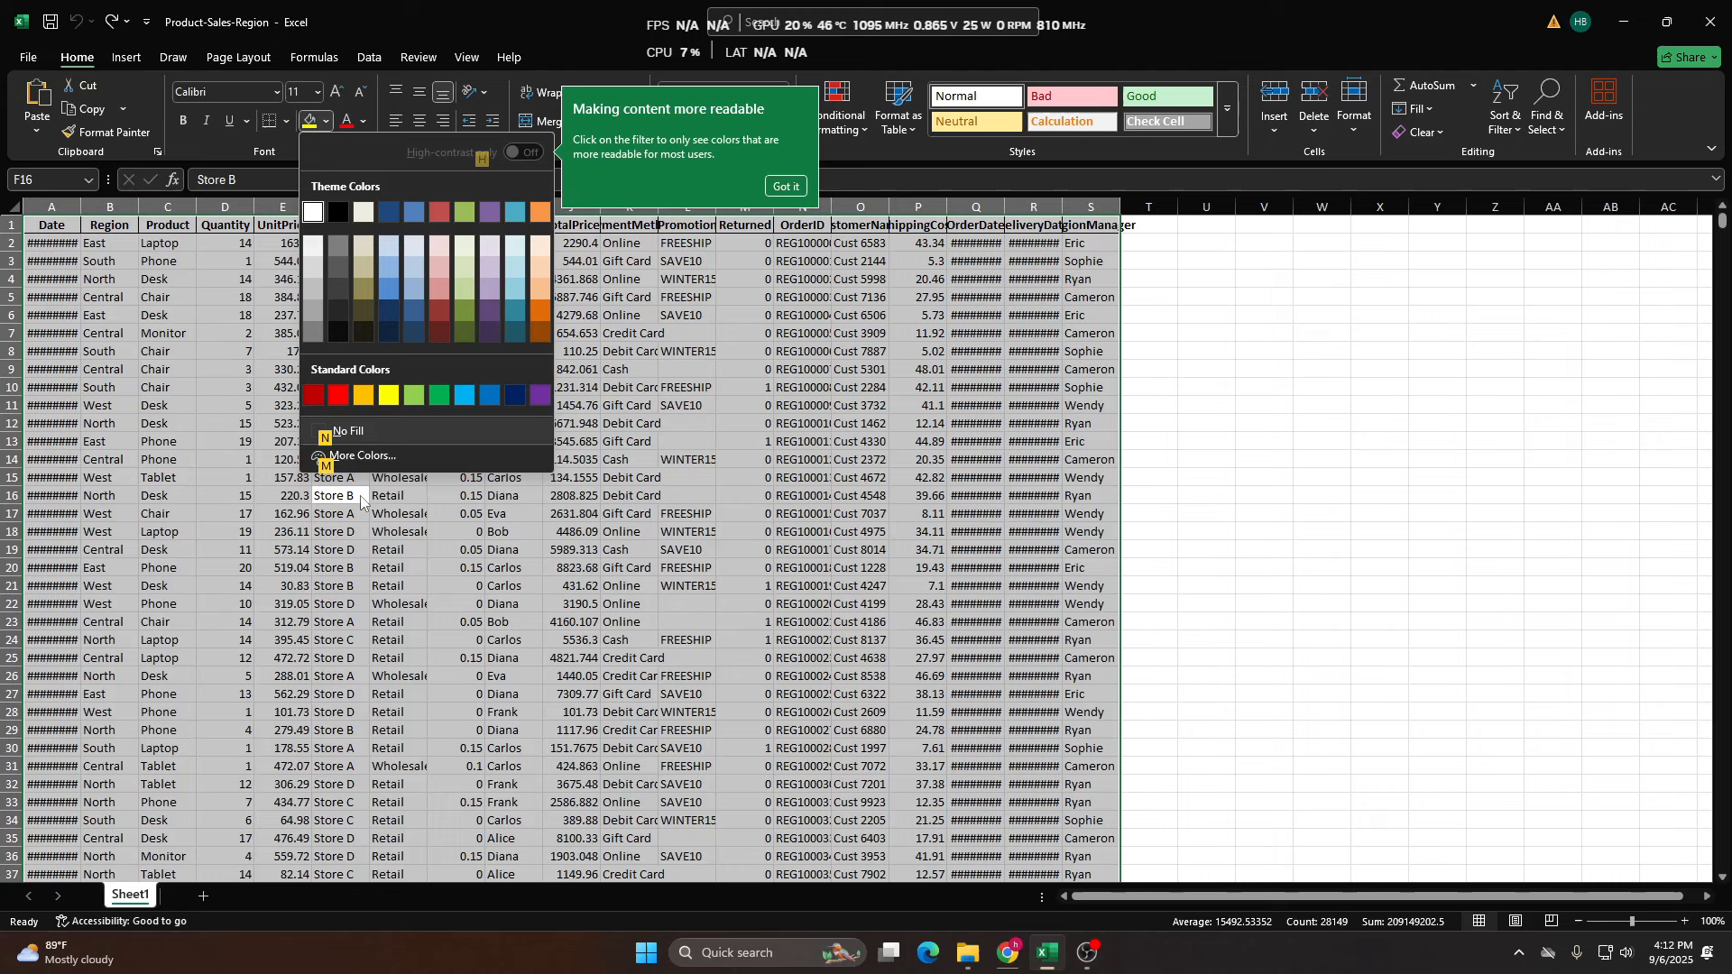
left_click(543, 595)
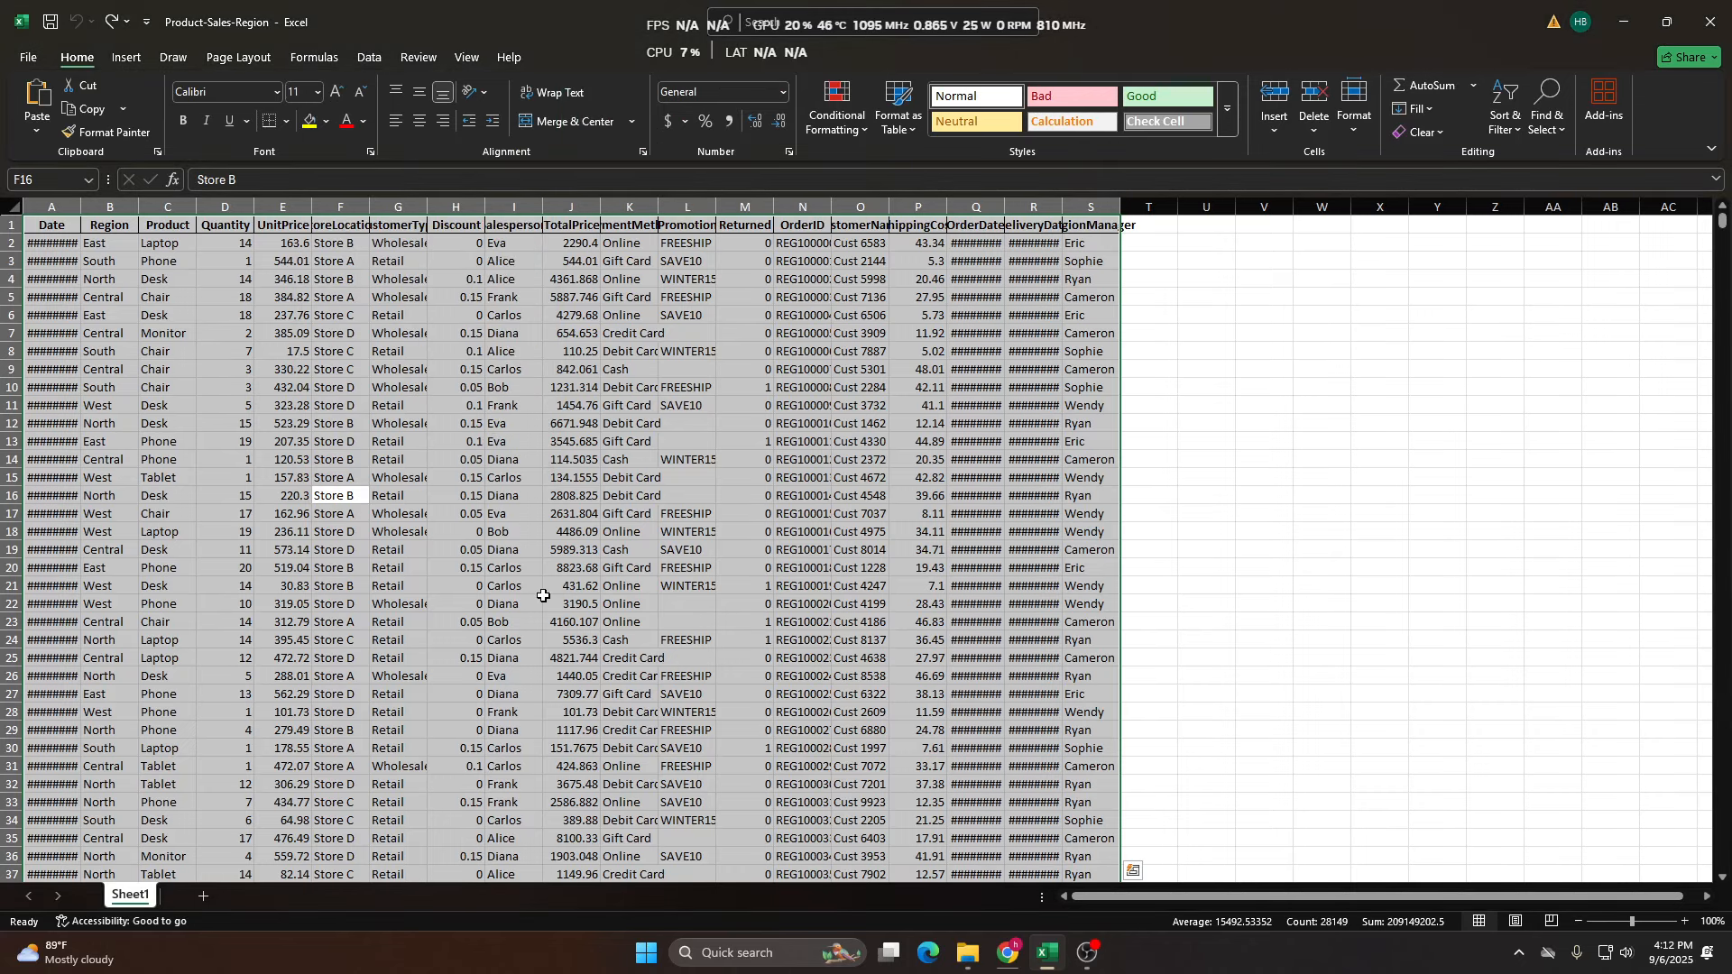
AutoFit the column widths of the selected dataset and center its cell contents horizontally.
key("alt+h")
key("o")
key("i")
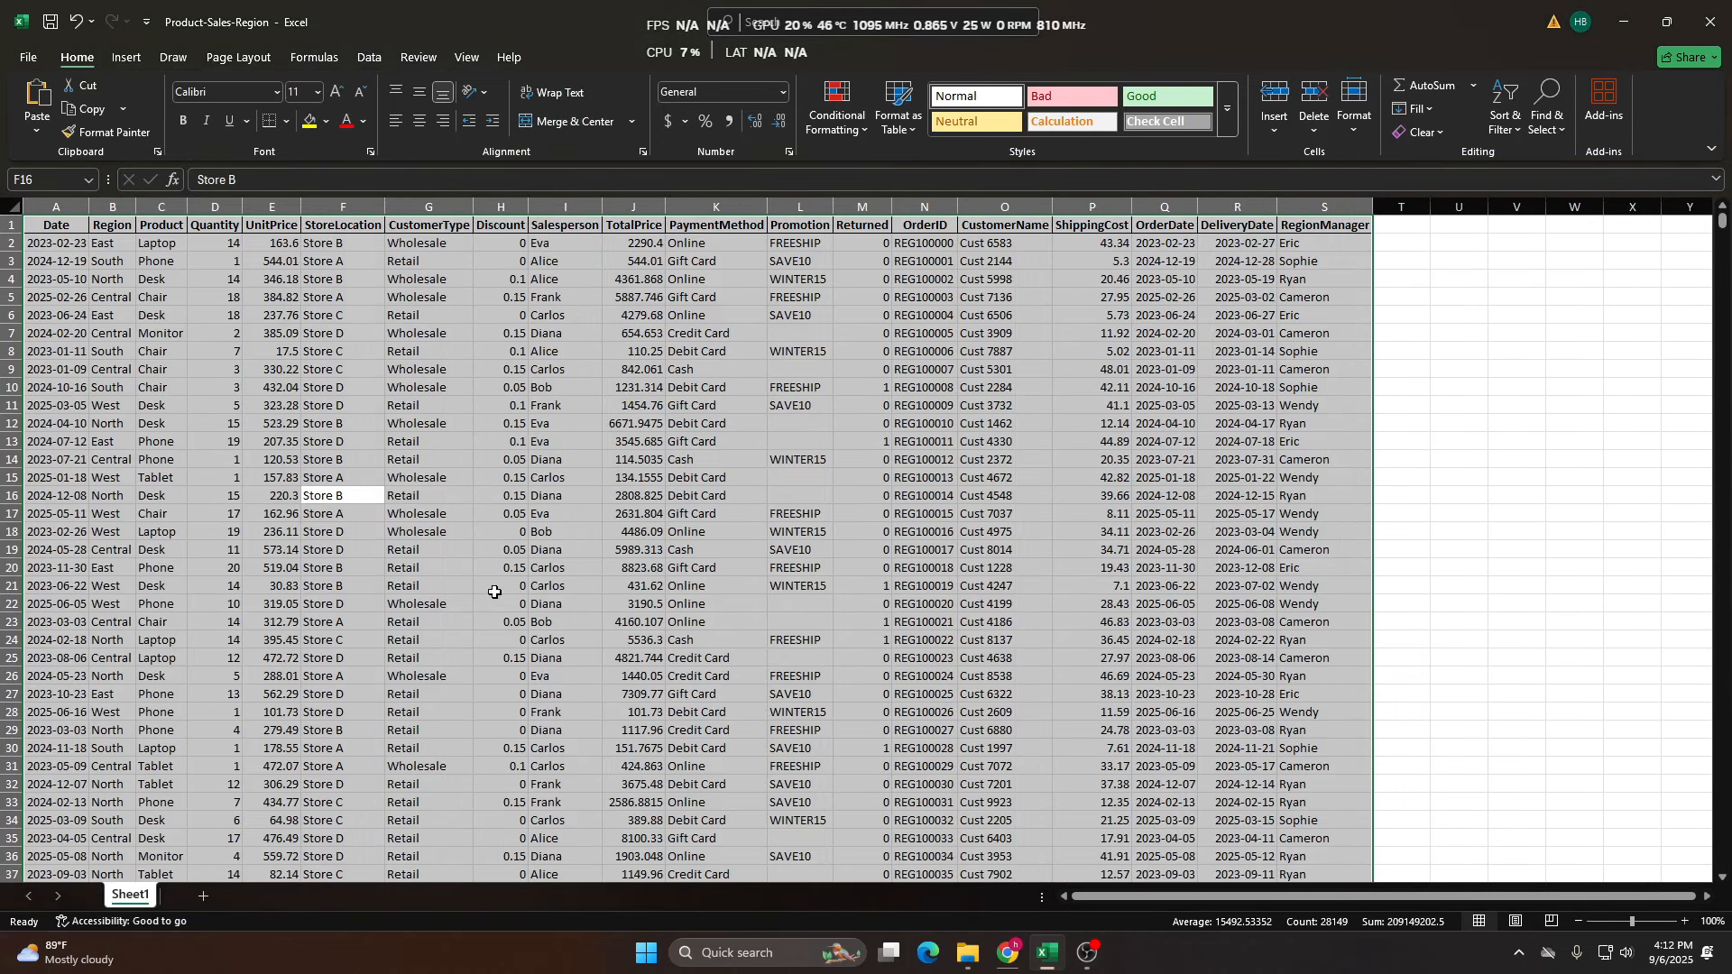
key("alt+h")
key("a")
key("c")
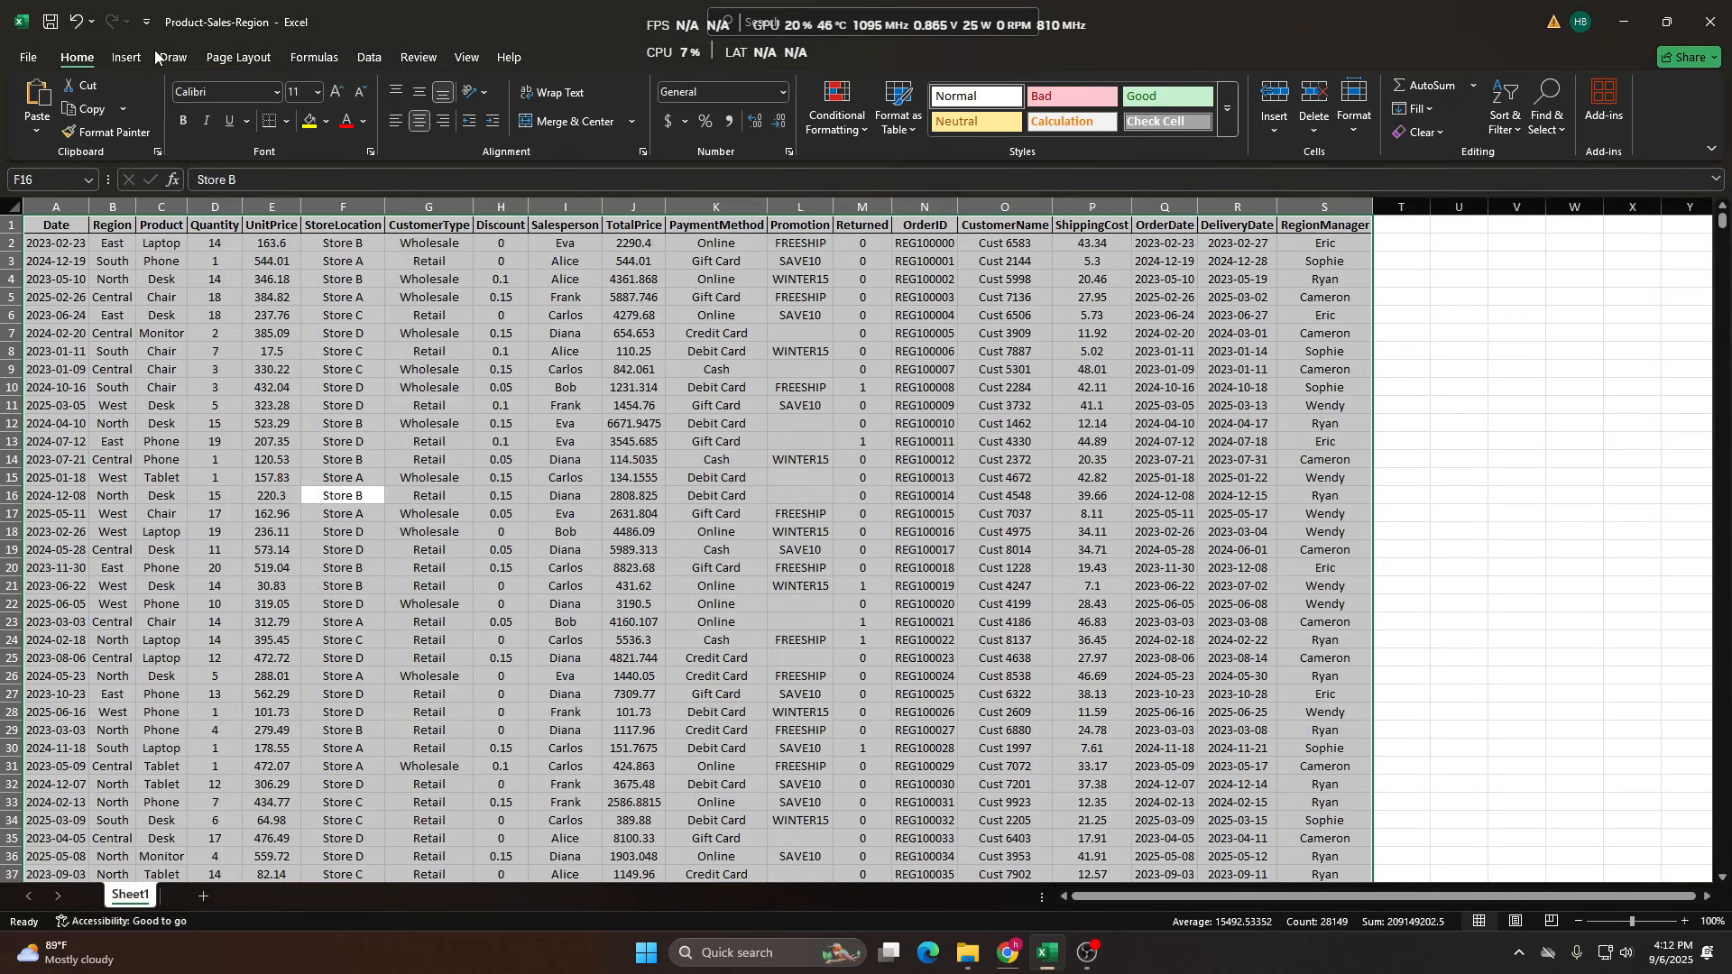
Change the font of the selected dataset to Times New Roman.
left_click(229, 90)
type("Times New Roman")
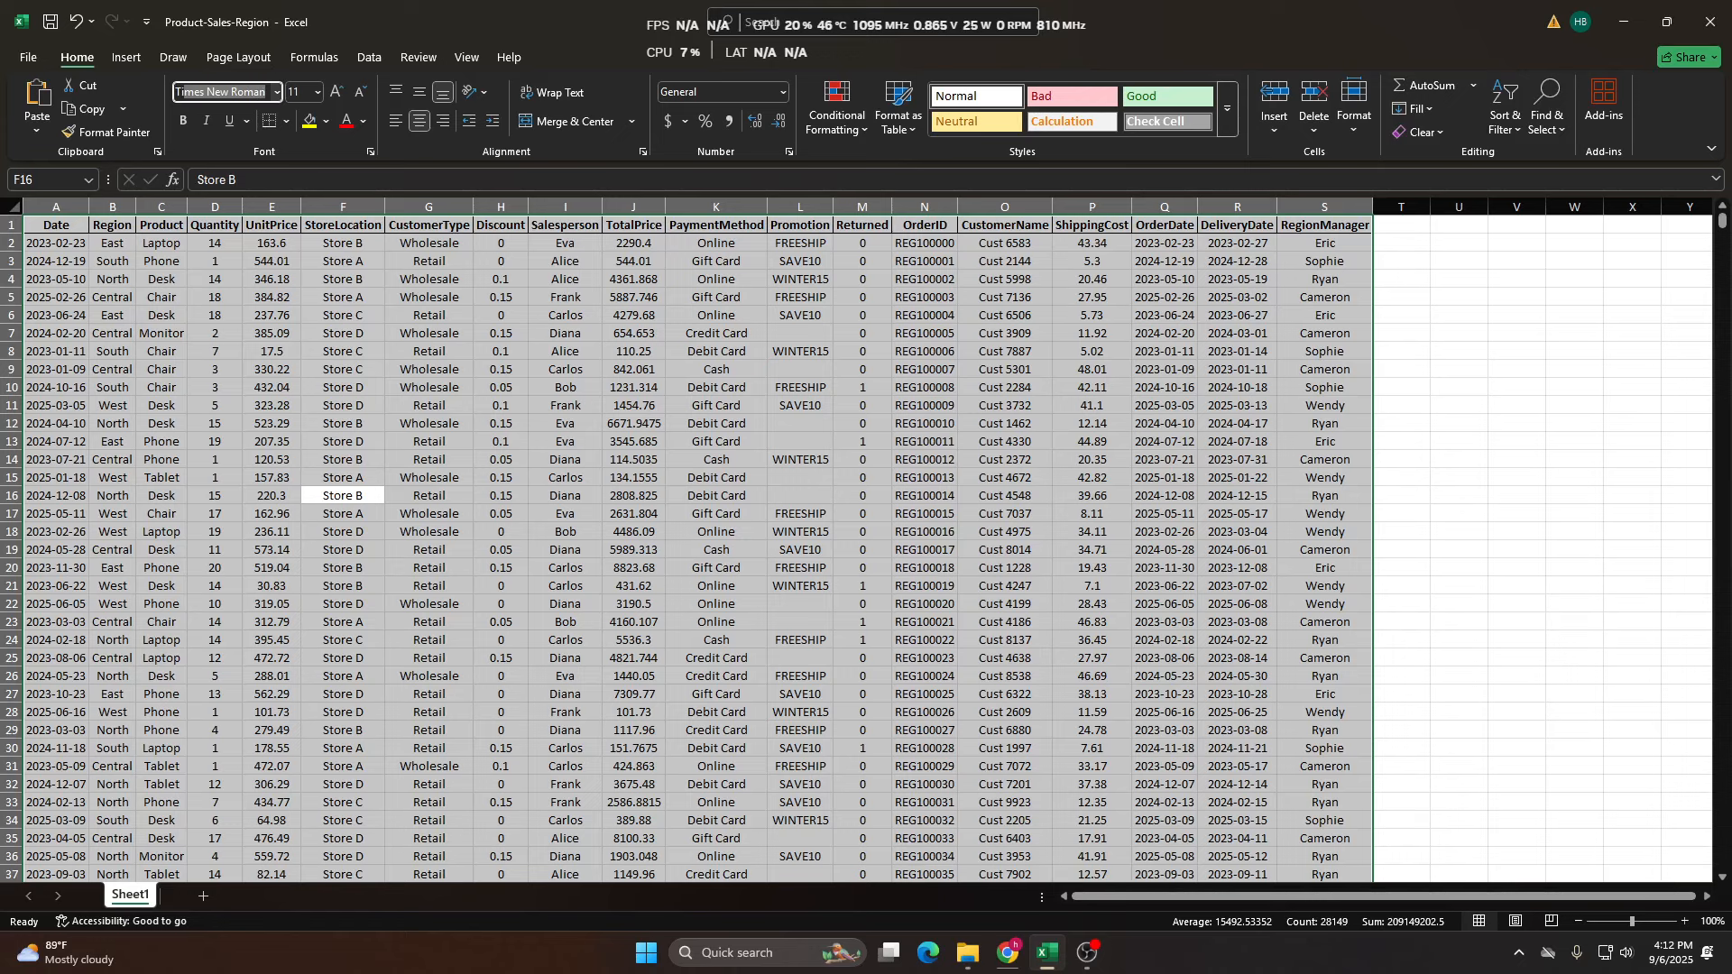
key("Return")
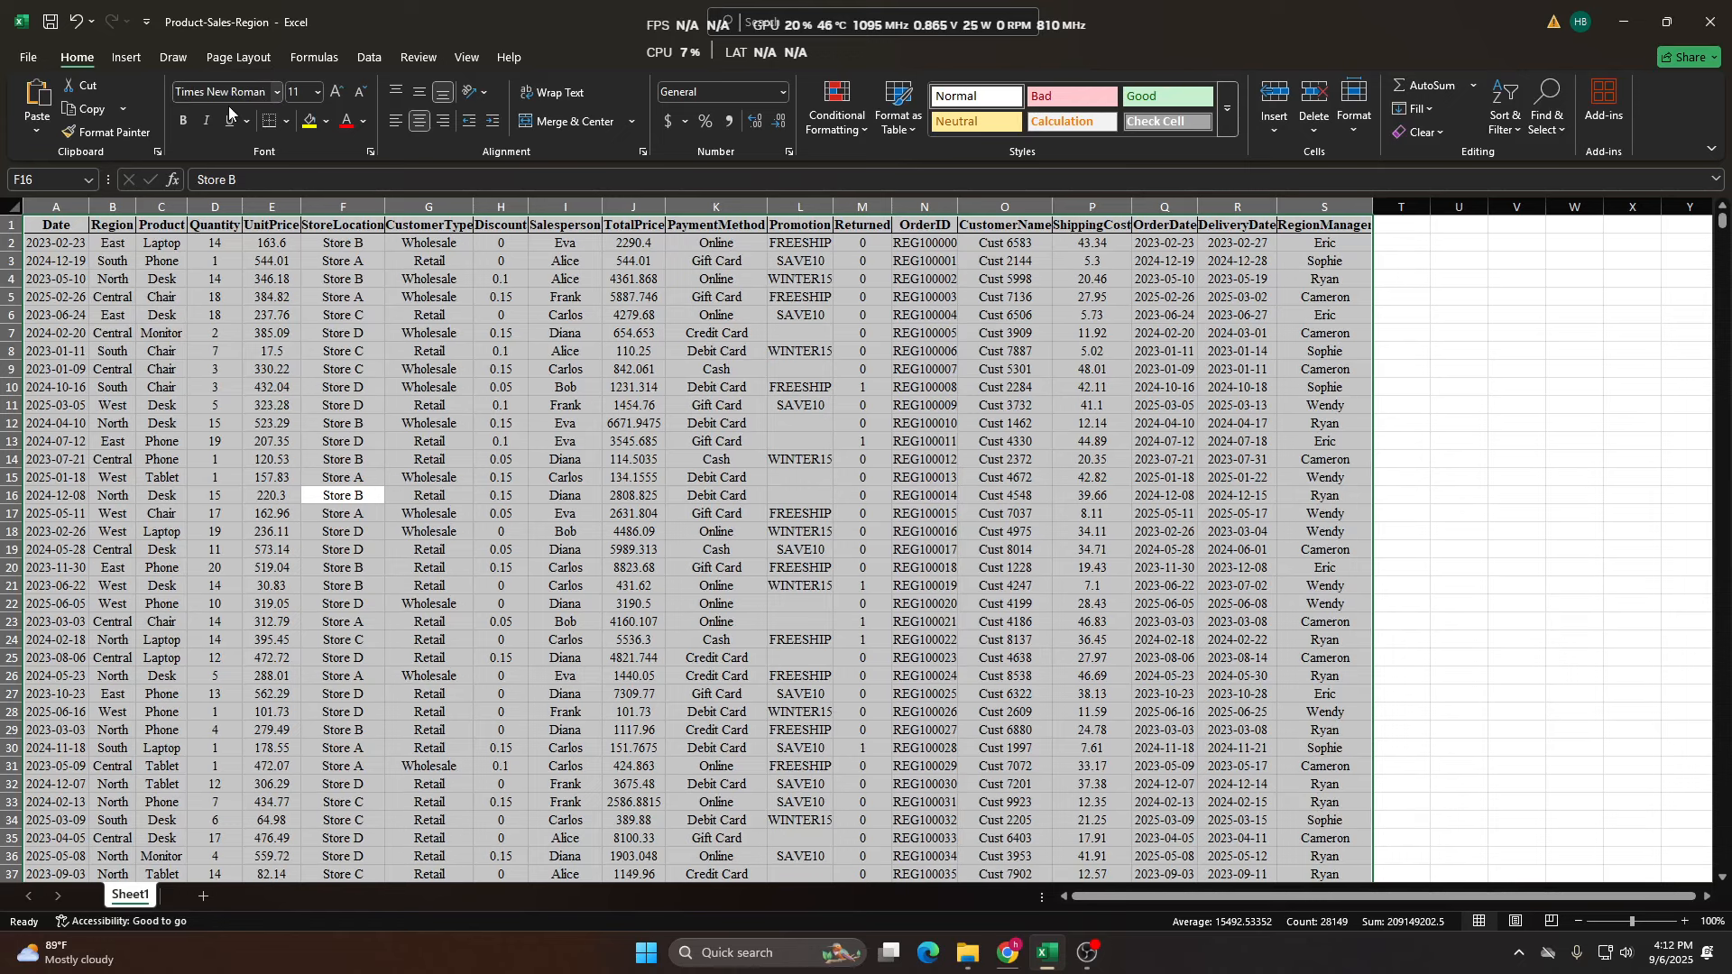
Reselect the full dataset from cell A1 and AutoFit its column widths to the new font.
left_click(569, 390)
key("ctrl+Home")
key("ctrl+shift+Right")
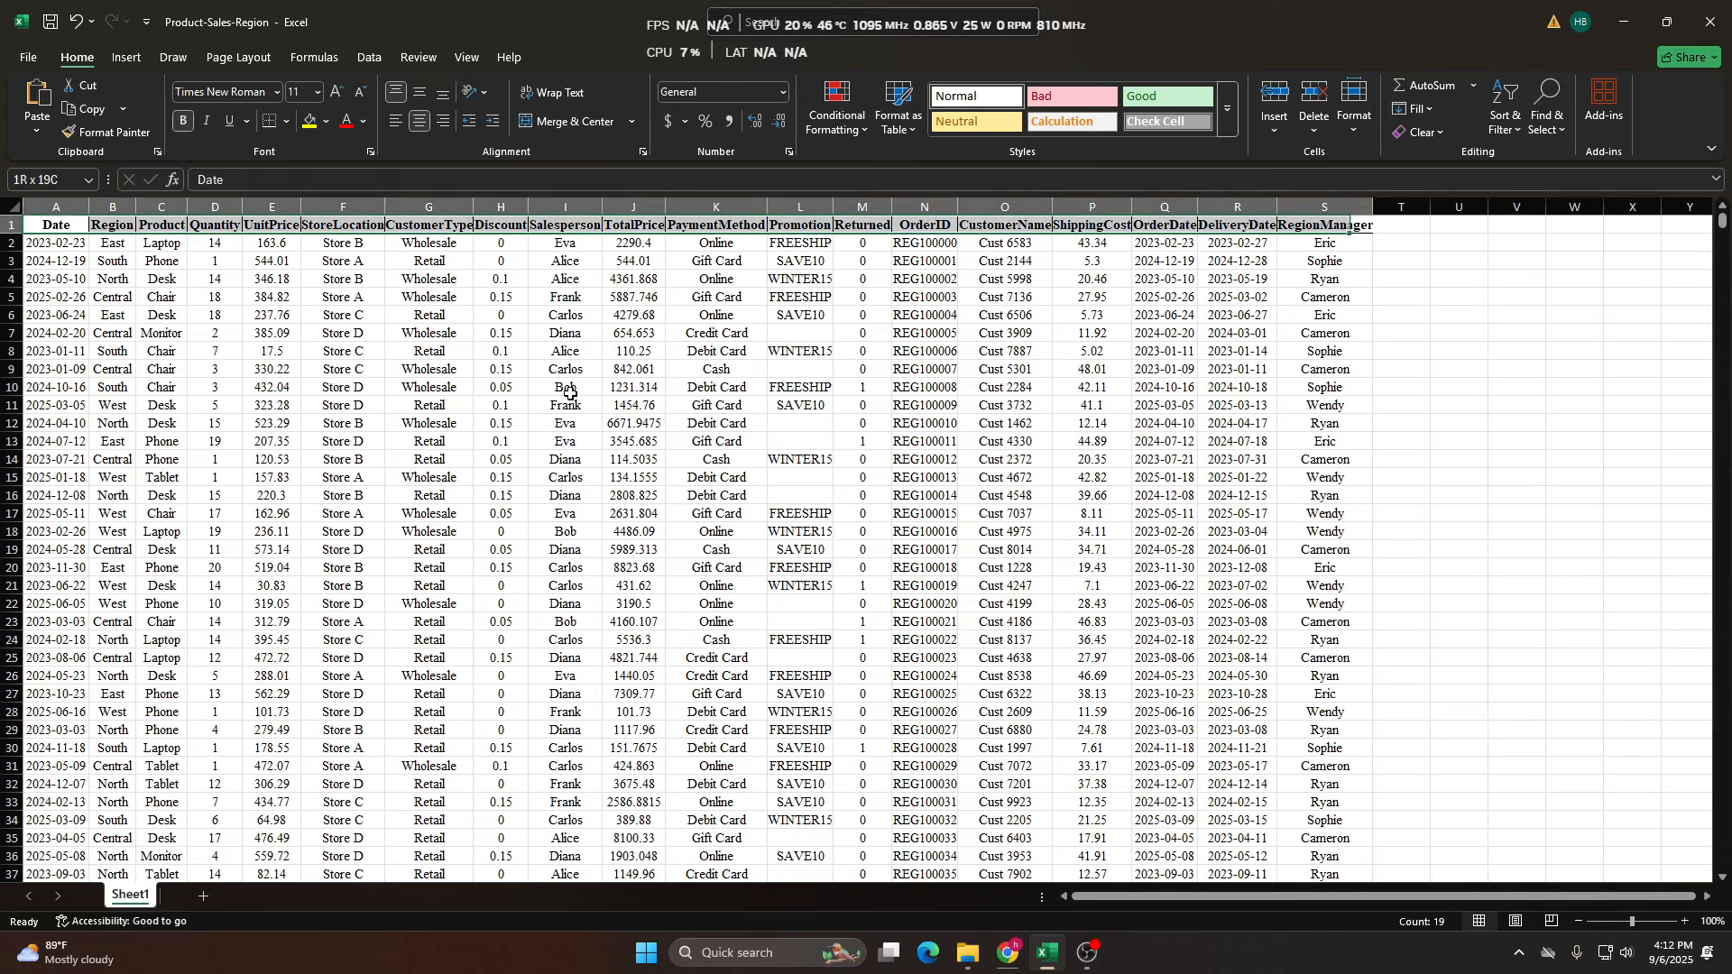
key("ctrl+shift+Down")
key("ctrl+Home")
key("ctrl+shift+Right")
key("ctrl+shift+Down")
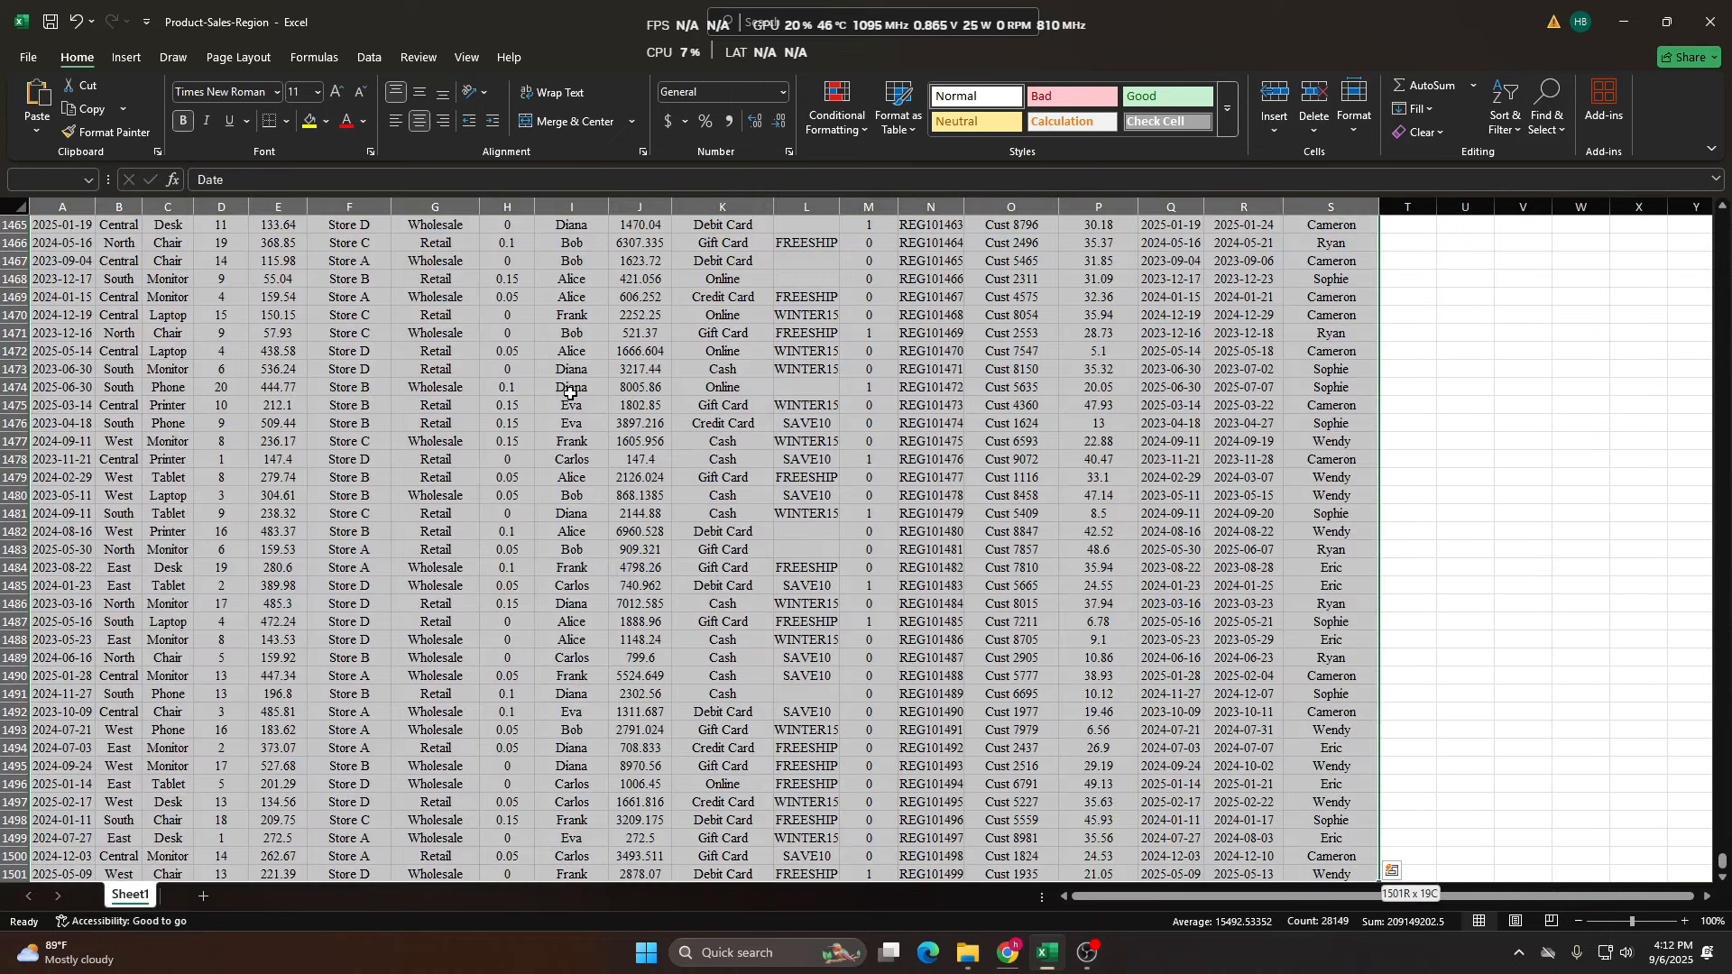
key("alt+h")
key("o")
key("i")
left_click(570, 393)
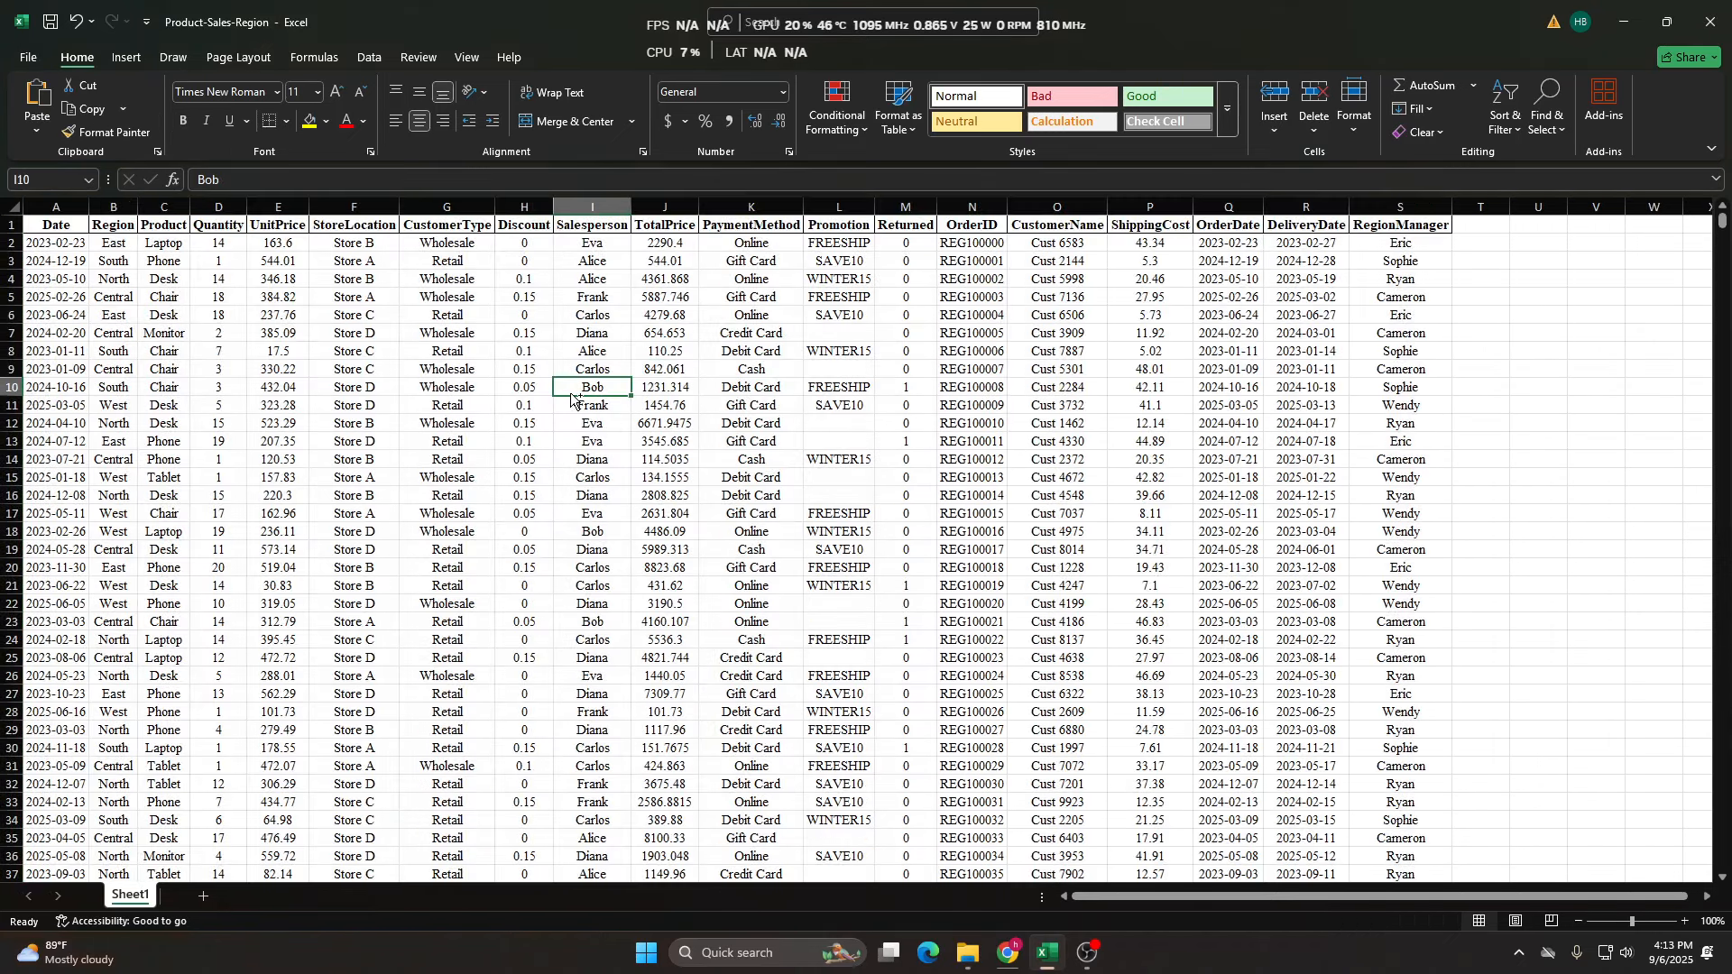
Examine the dataset's first columns at 130% zoom, from Date through Salesperson, including sample customer type and discount values.
key("Home")
scroll(570, 393, "up", 3)
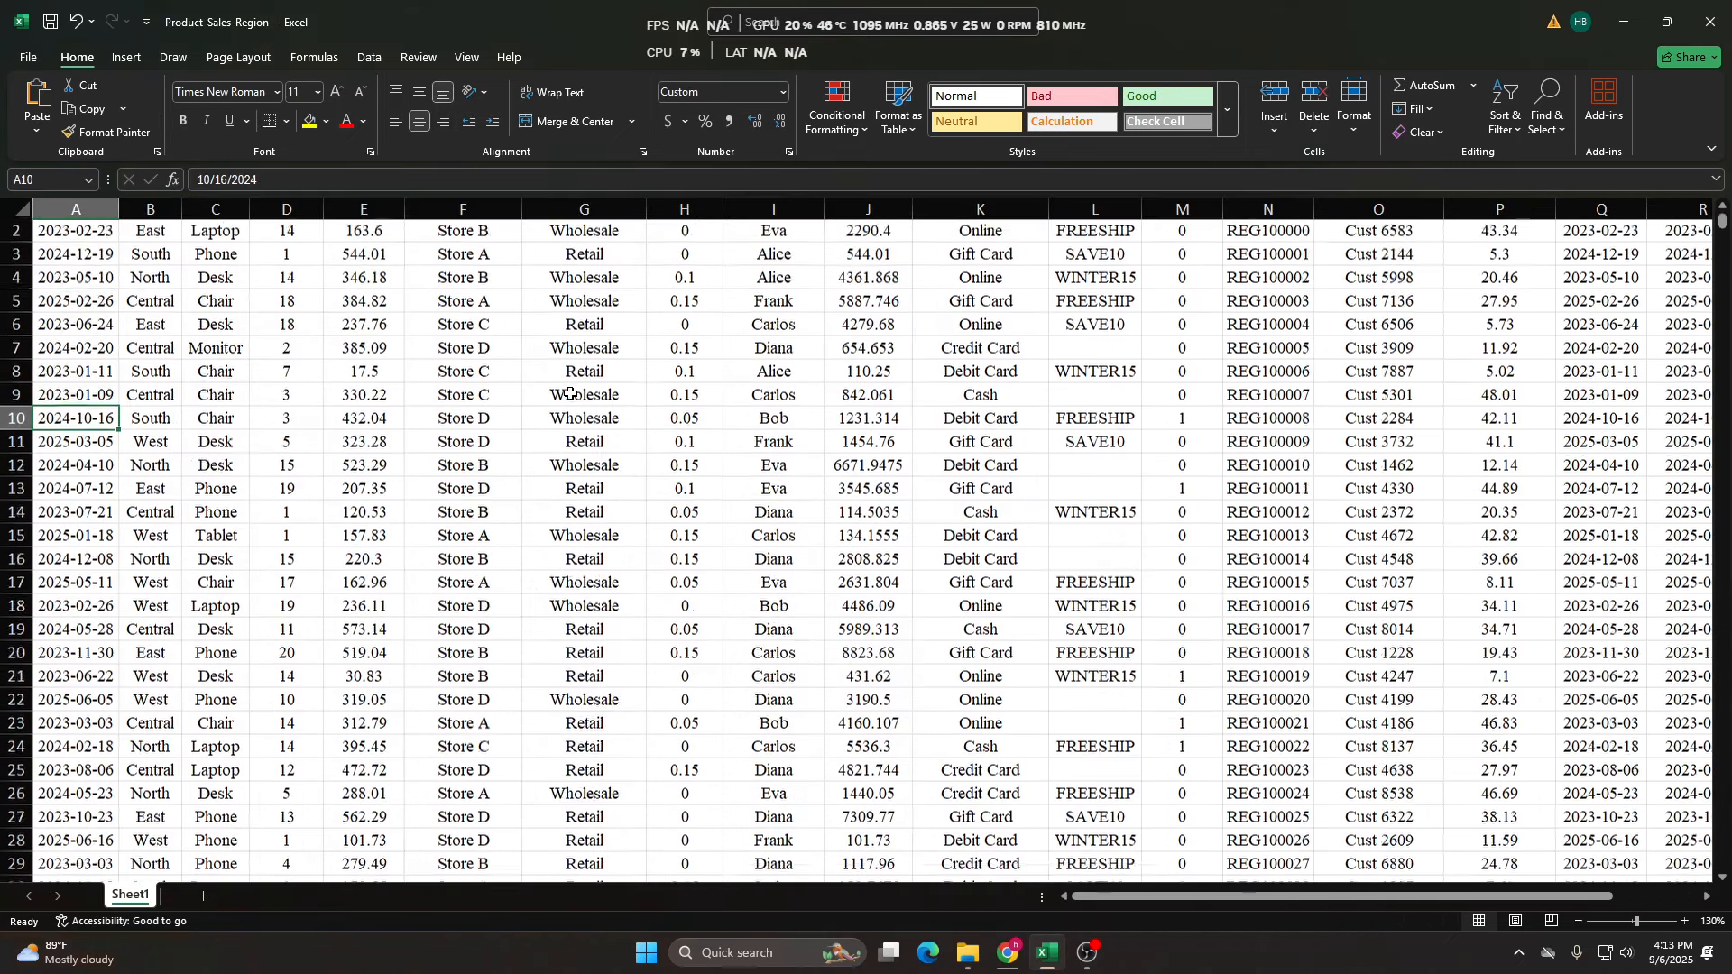
key("ctrl+Home")
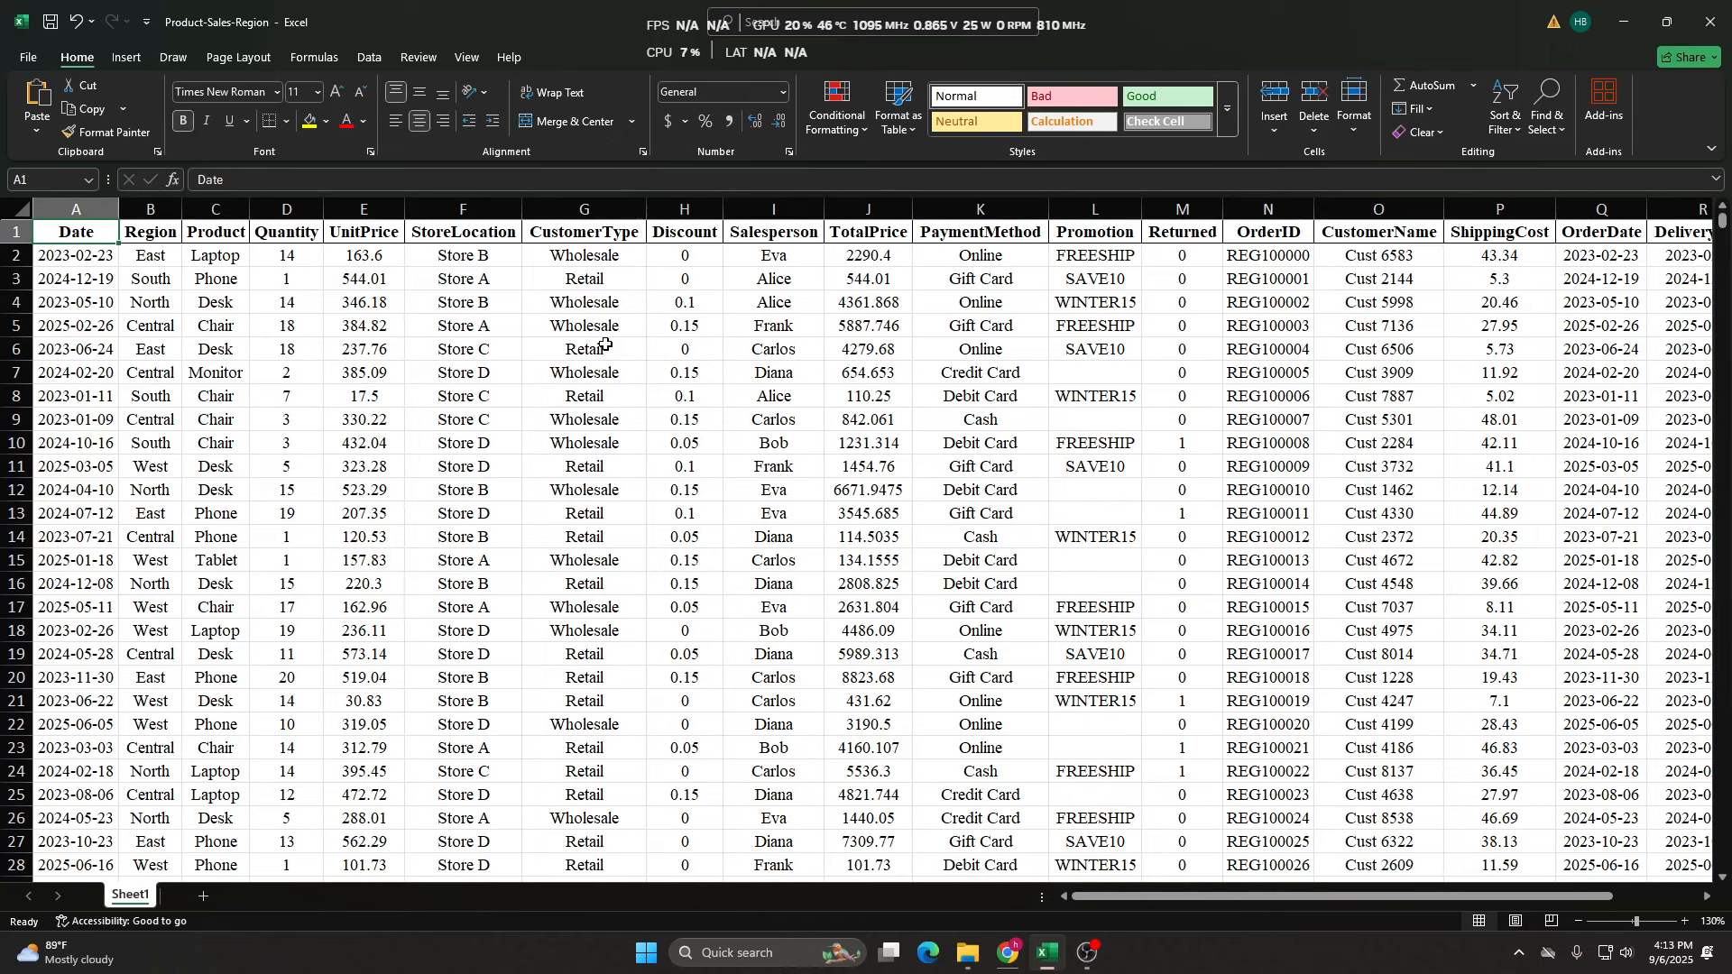
key("Right")
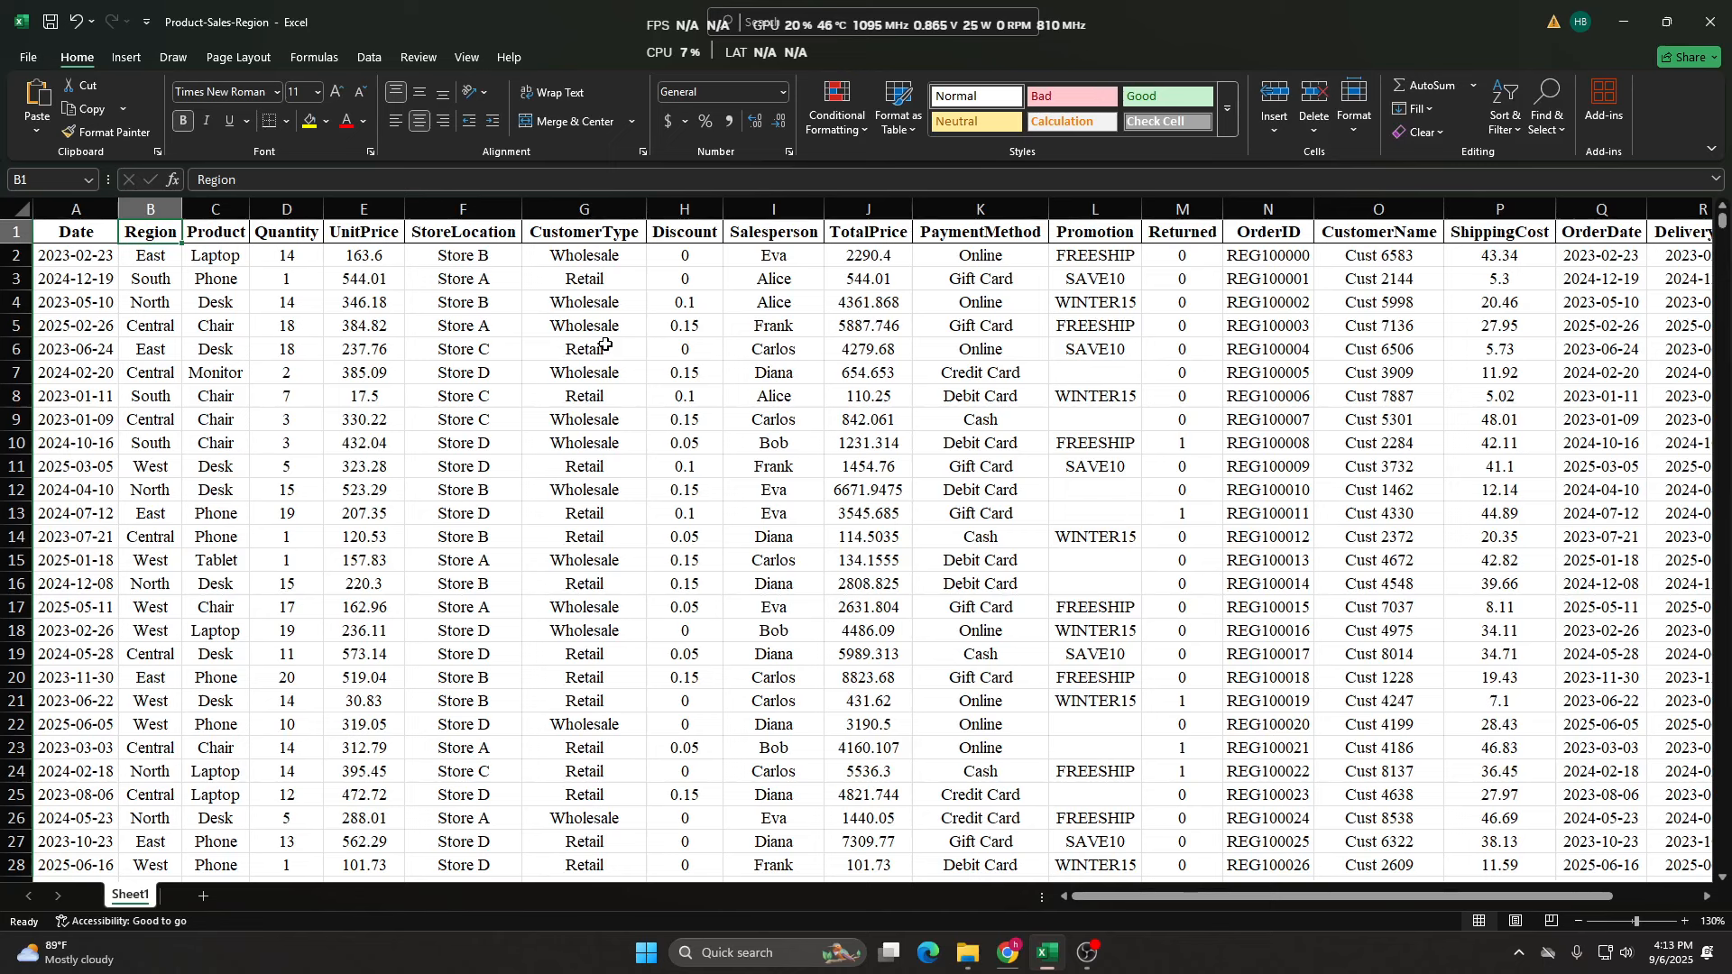
key("Right")
key("Right")
key("Right")
key("Right")
key("Right")
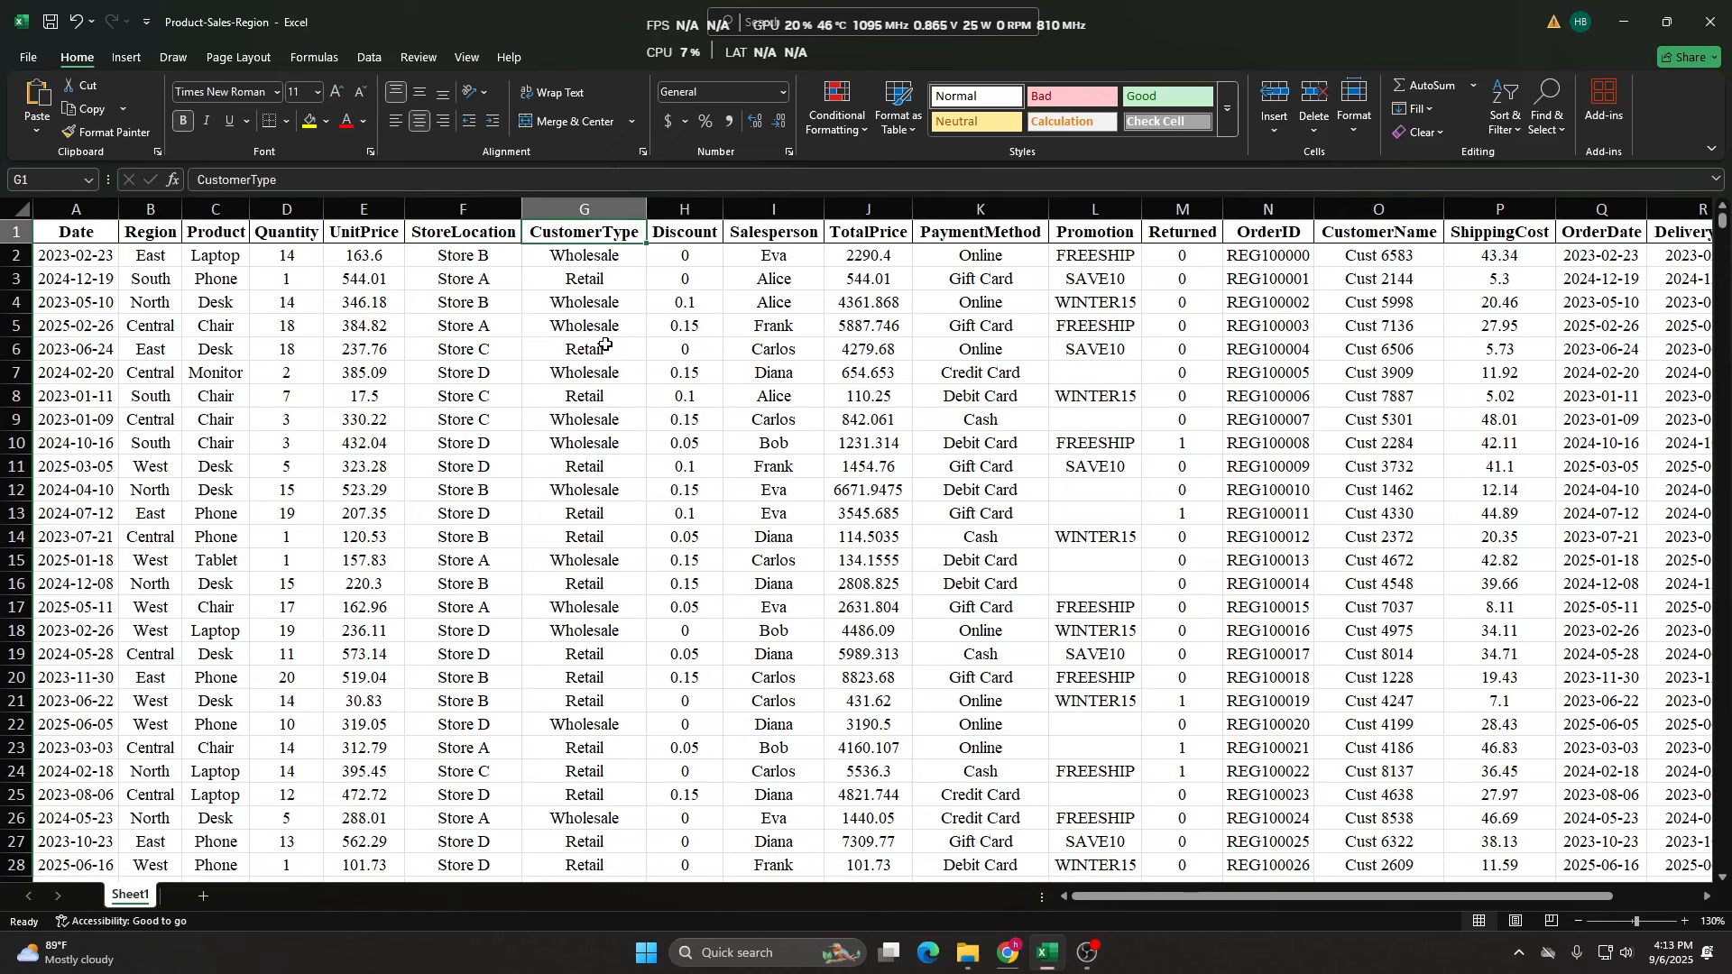
key("Left")
key("Right")
key("Down")
key("Down")
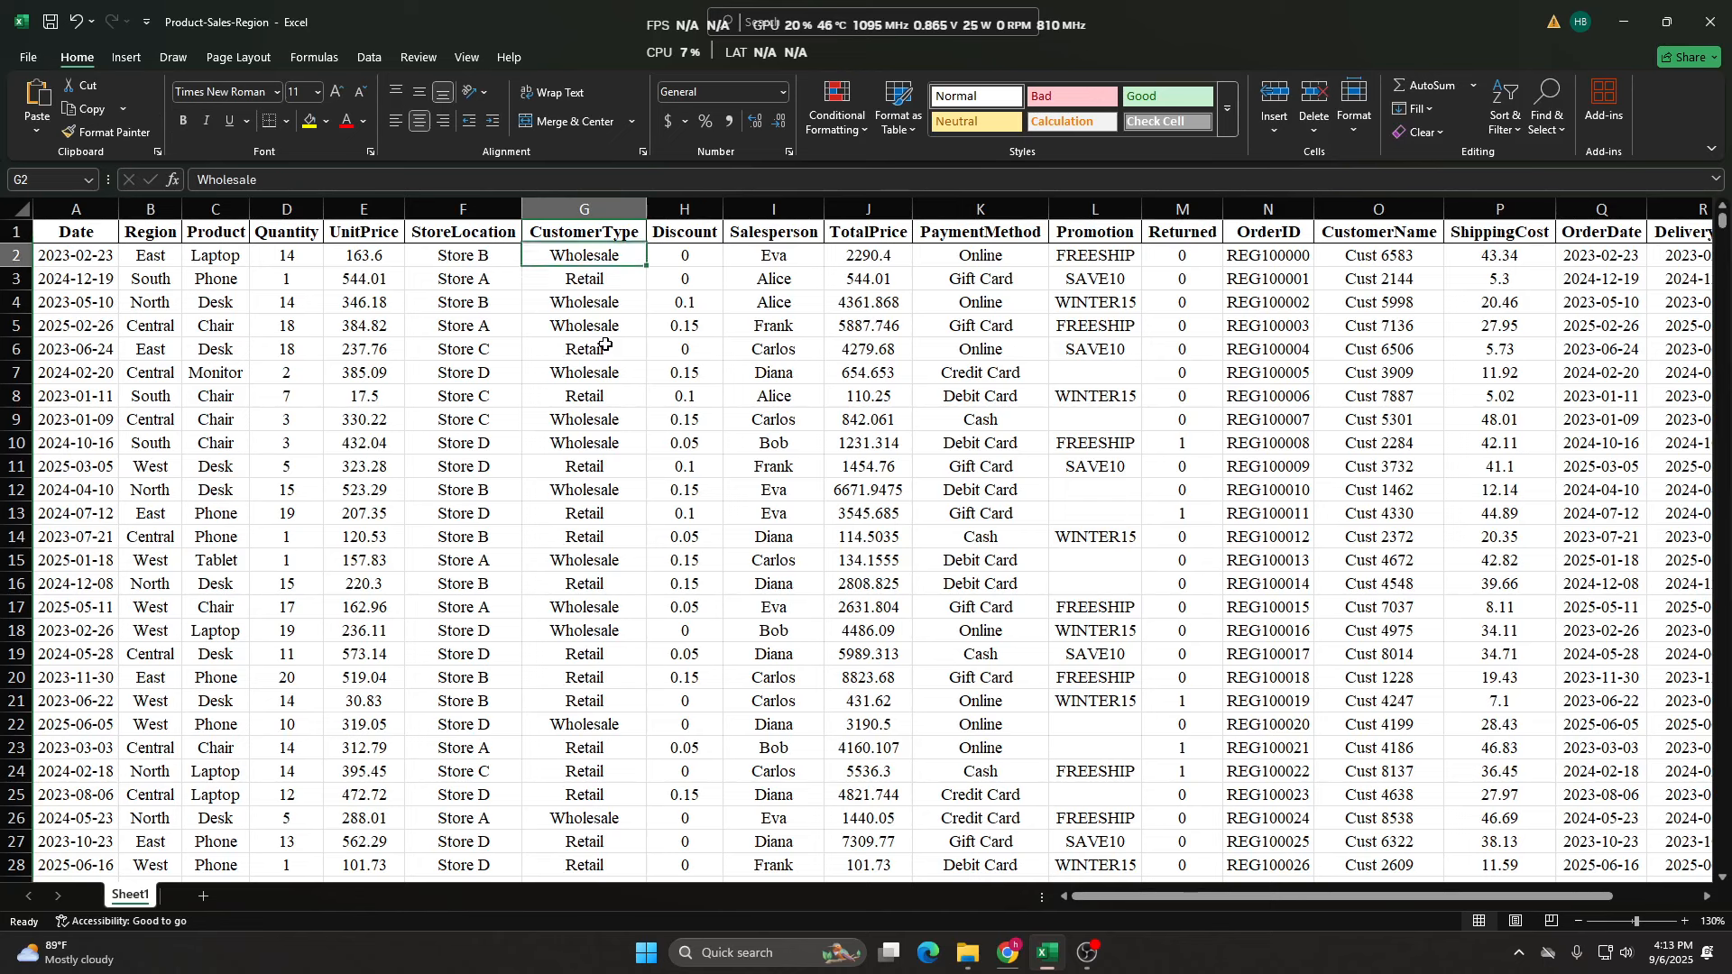
key("Up")
key("Right")
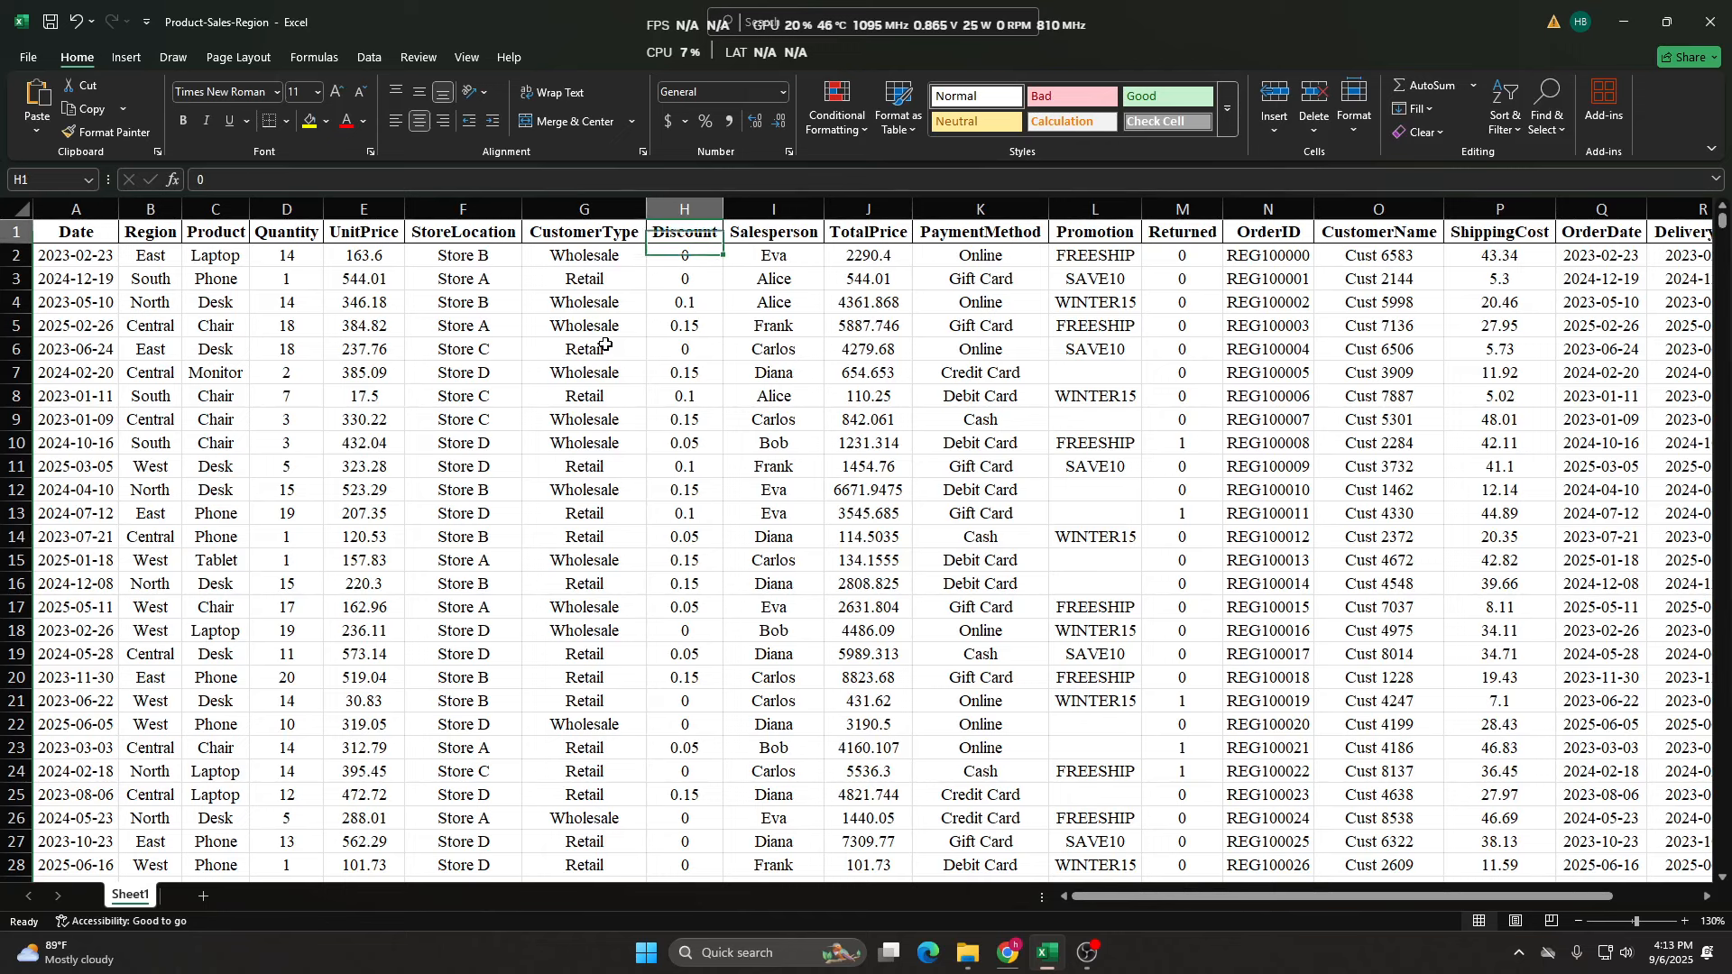
key("Up")
key("ctrl+shift+Down")
key("ctrl+BackSpace")
key("Down")
key("Down")
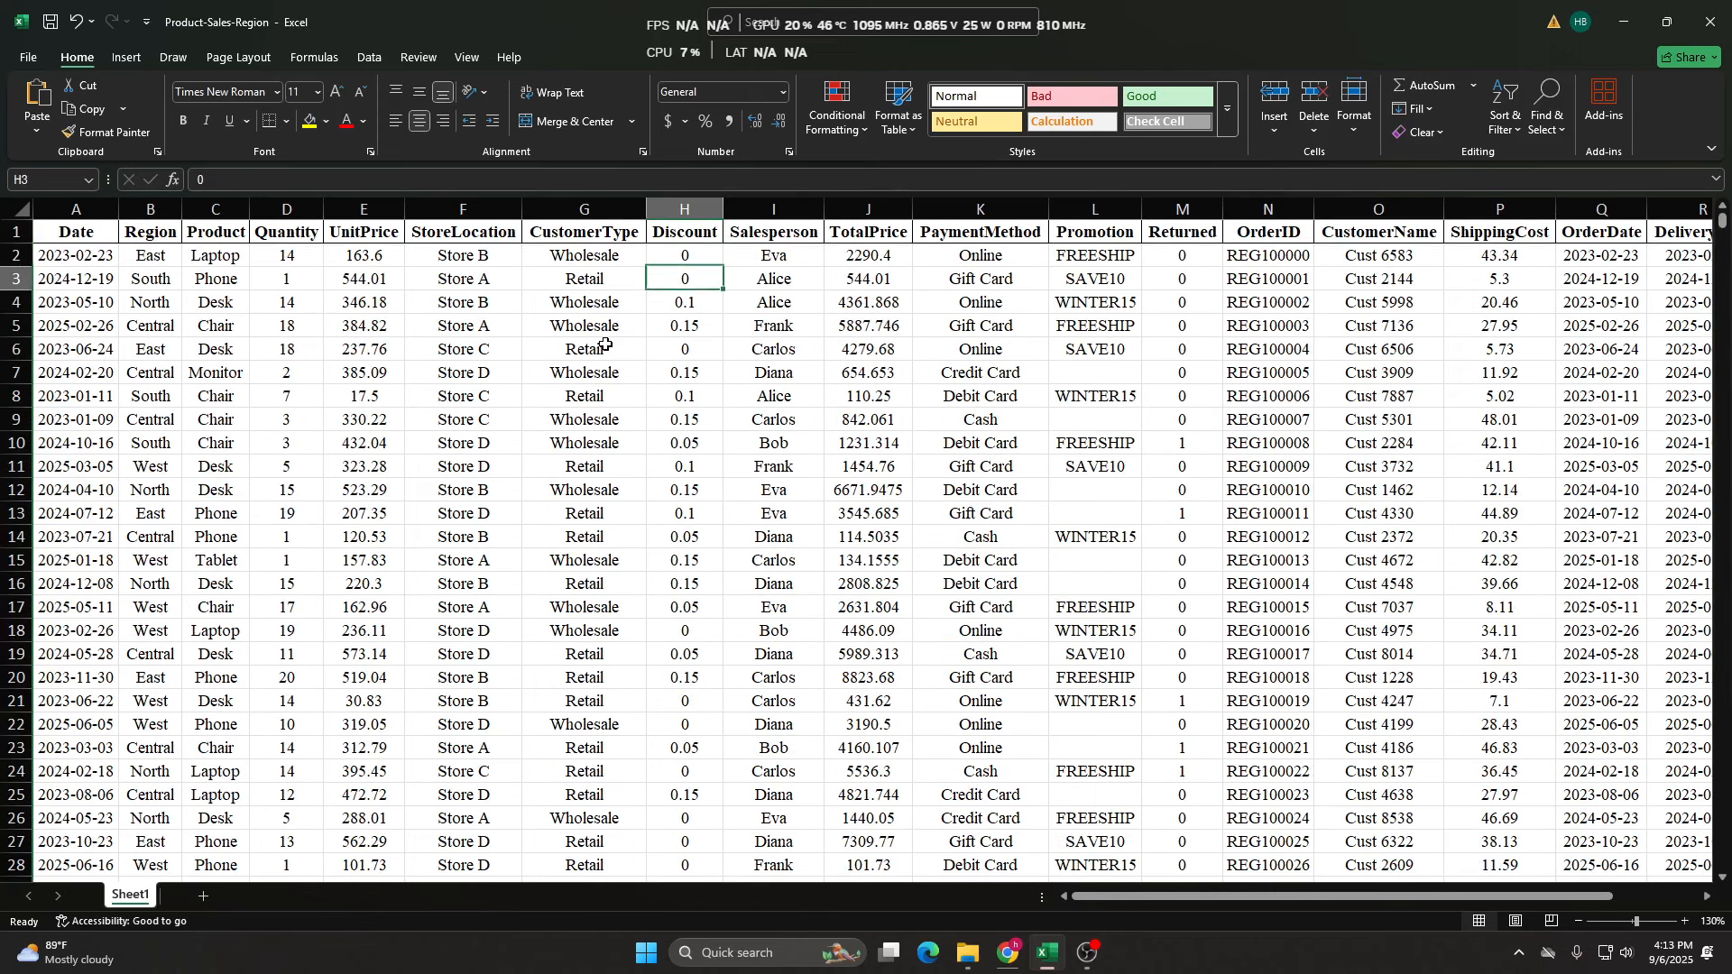
key("Right")
key("Up")
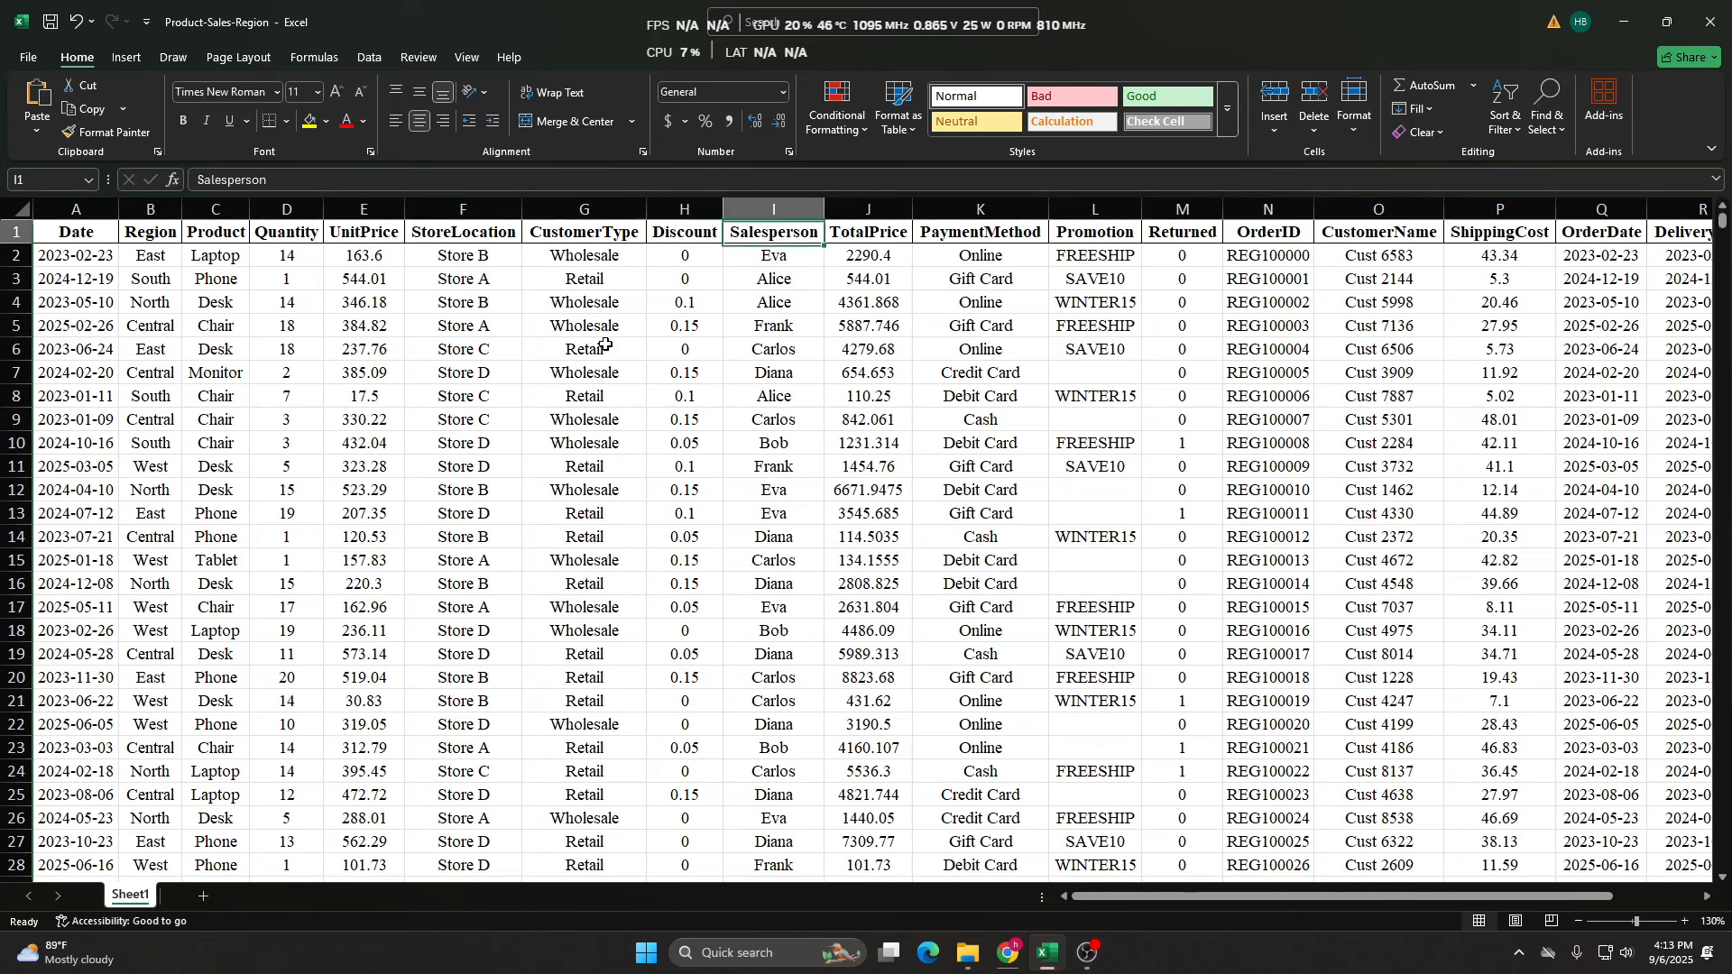
Review the remaining column headers from Salesperson through RegionManager.
key("Up")
key("Right")
key("Right")
key("Right")
key("Right")
key("Left")
key("Left")
key("Left")
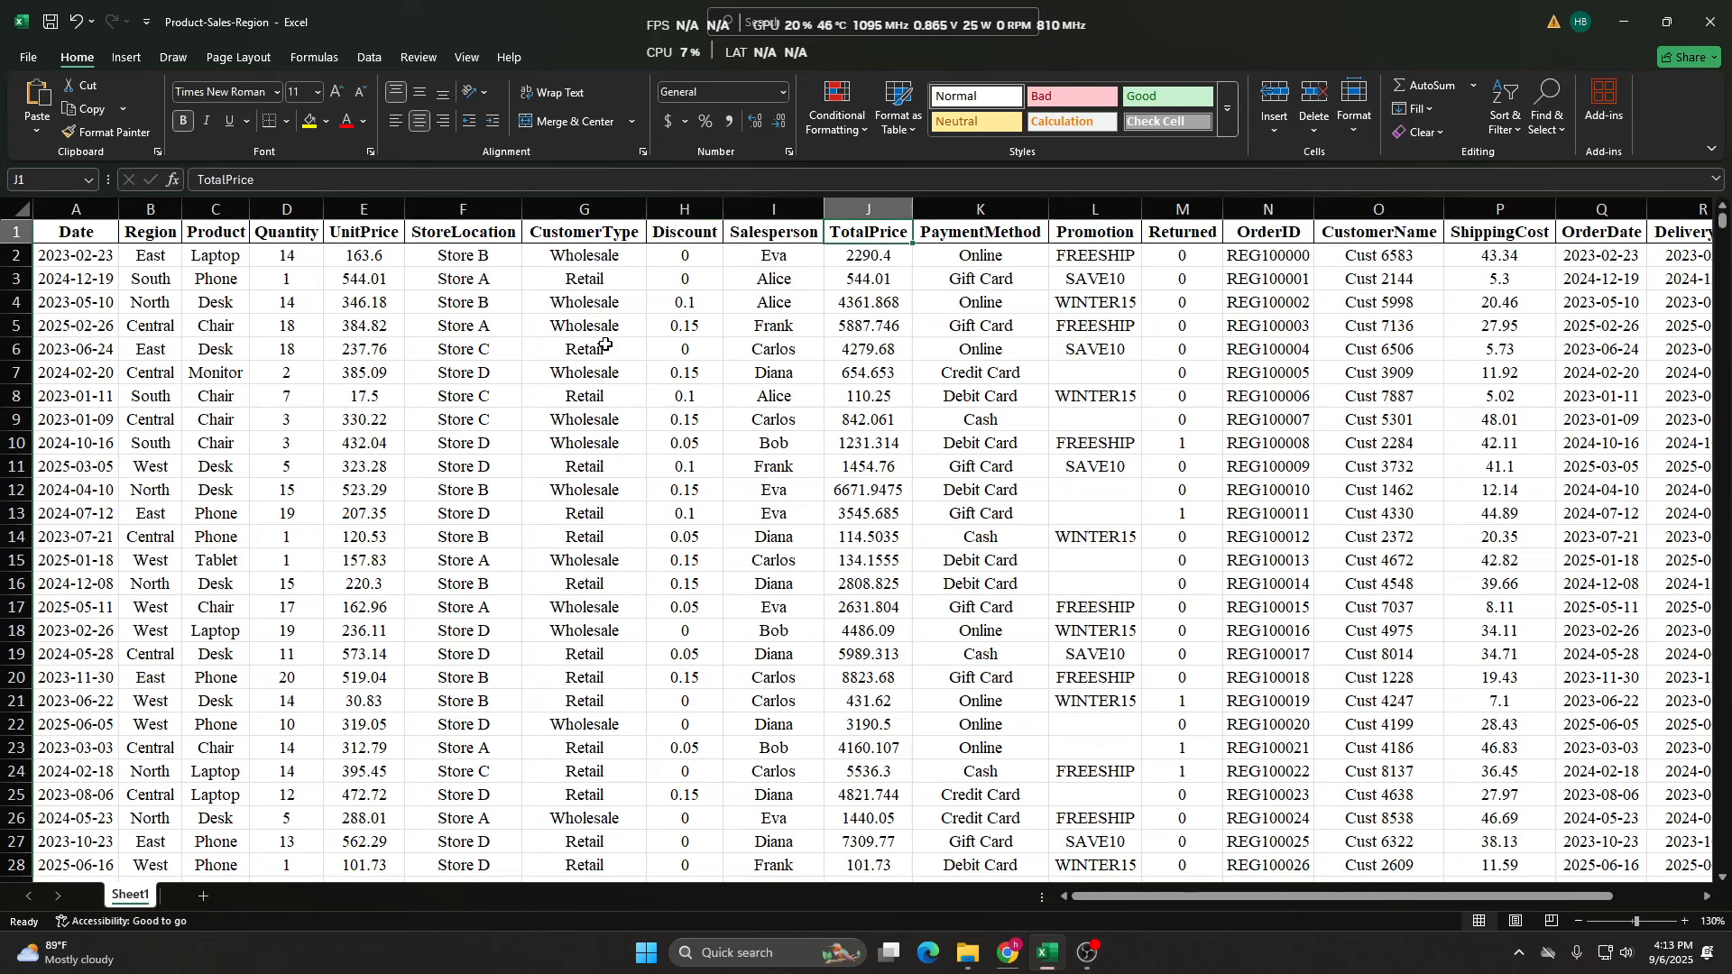
key("Right")
key("Right")
key("Right")
key("Right")
key("Right")
key("Right")
key("Right")
key("Right")
key("Right")
key("Right")
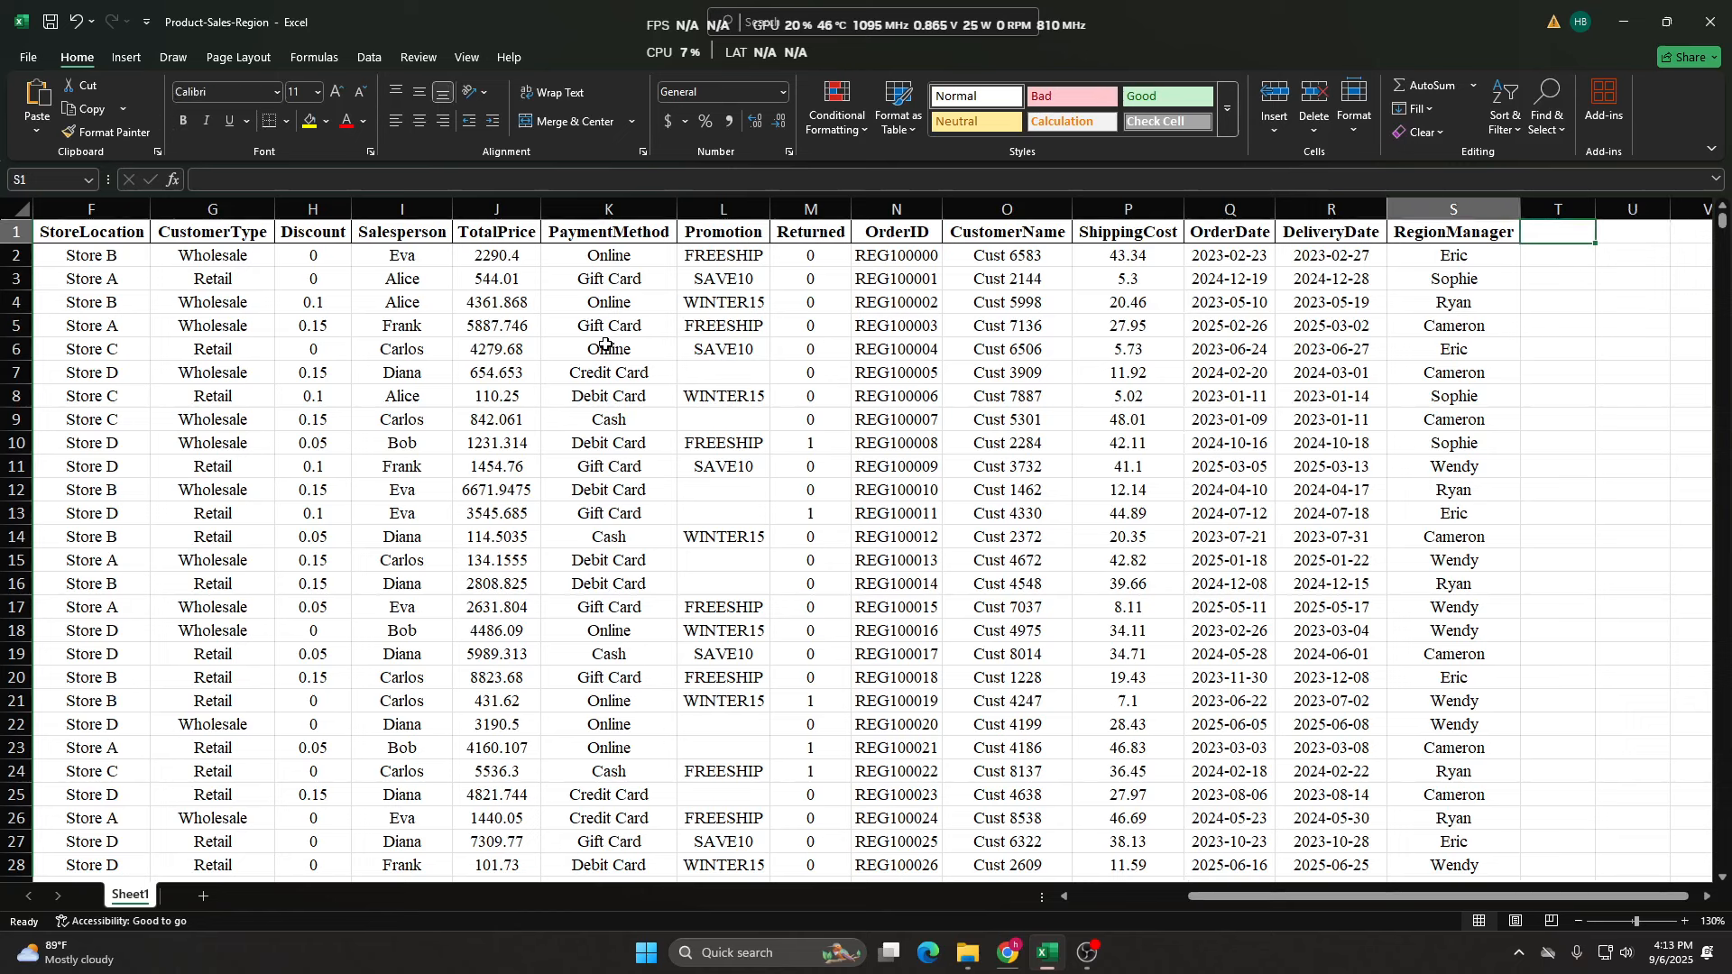
key("Left")
key("Left")
key("Left")
key("Left")
key("Left")
key("Left")
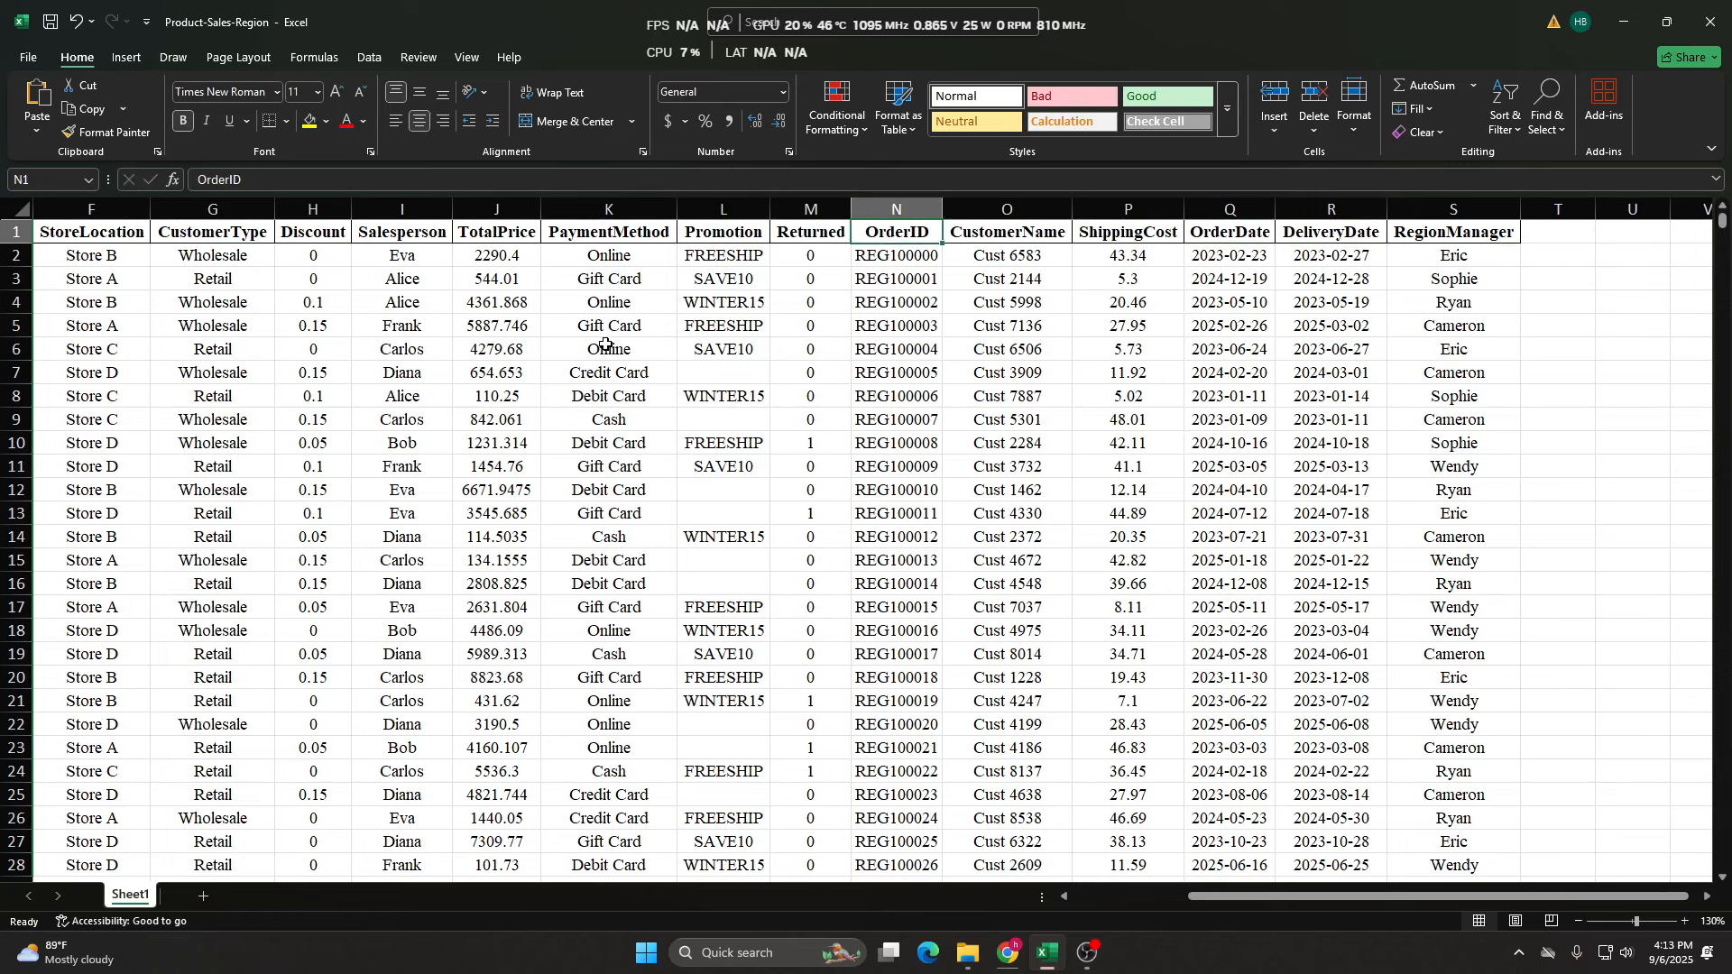
Inspect the CustomerName, ShippingCost, OrderDate and DeliveryDate columns and their first entries.
key("Right")
key("Down")
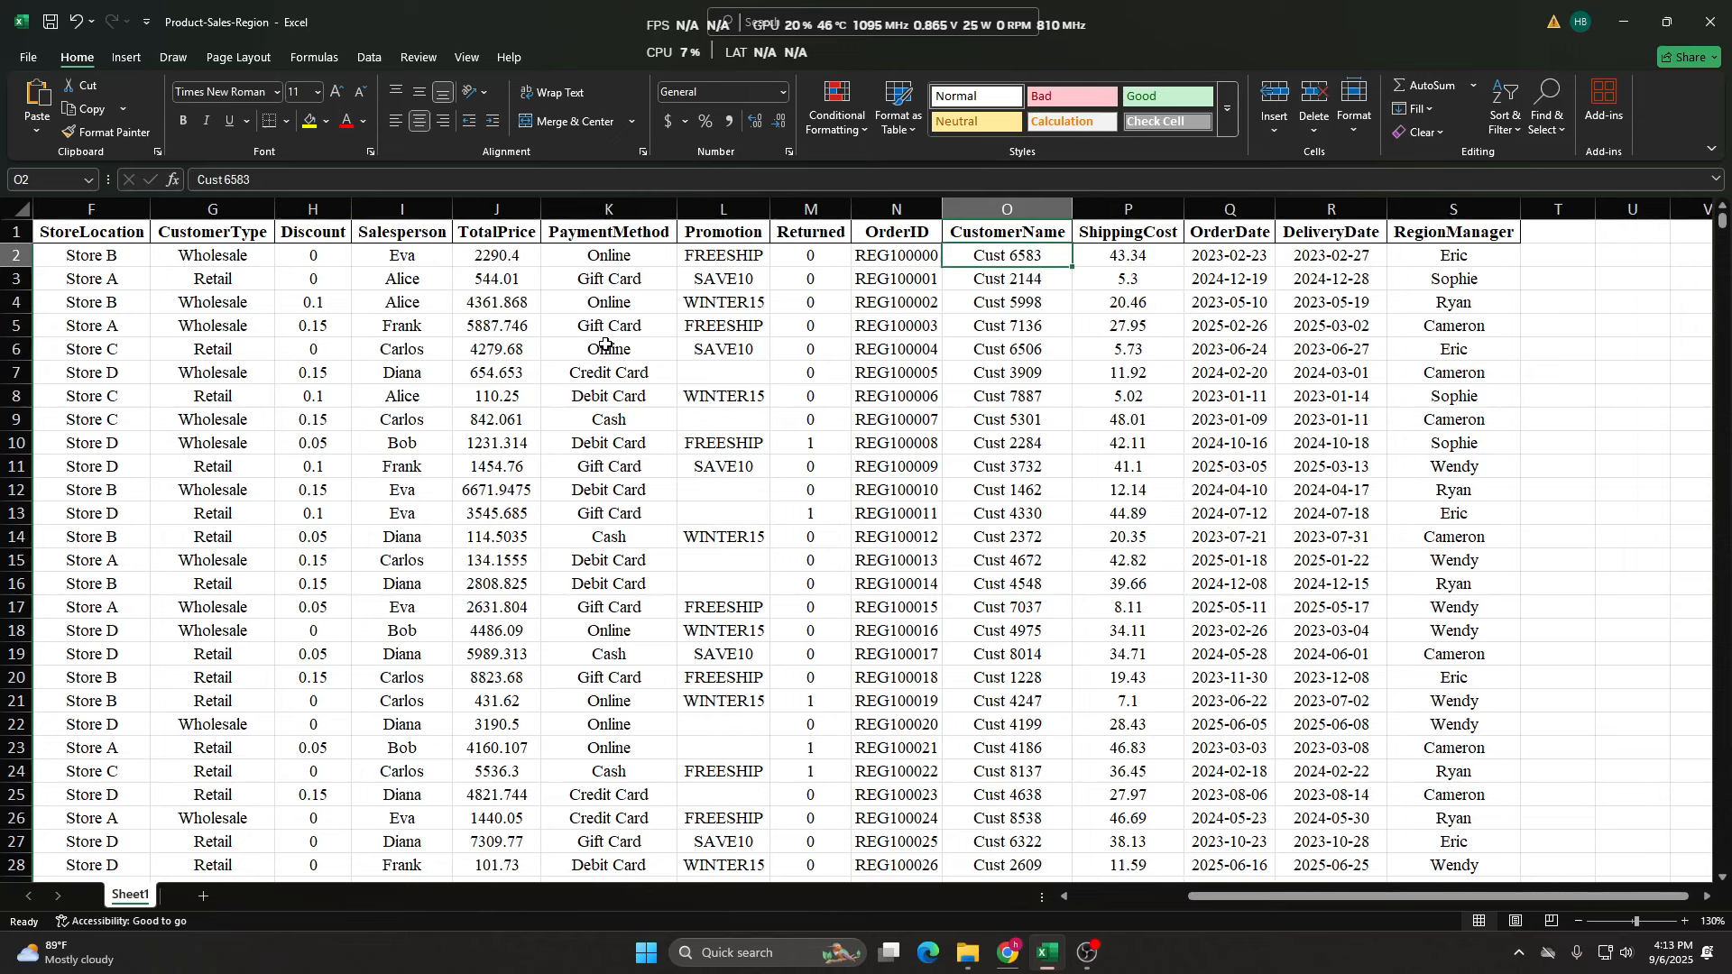
key("ctrl+shift+Down")
key("ctrl+shift+Up")
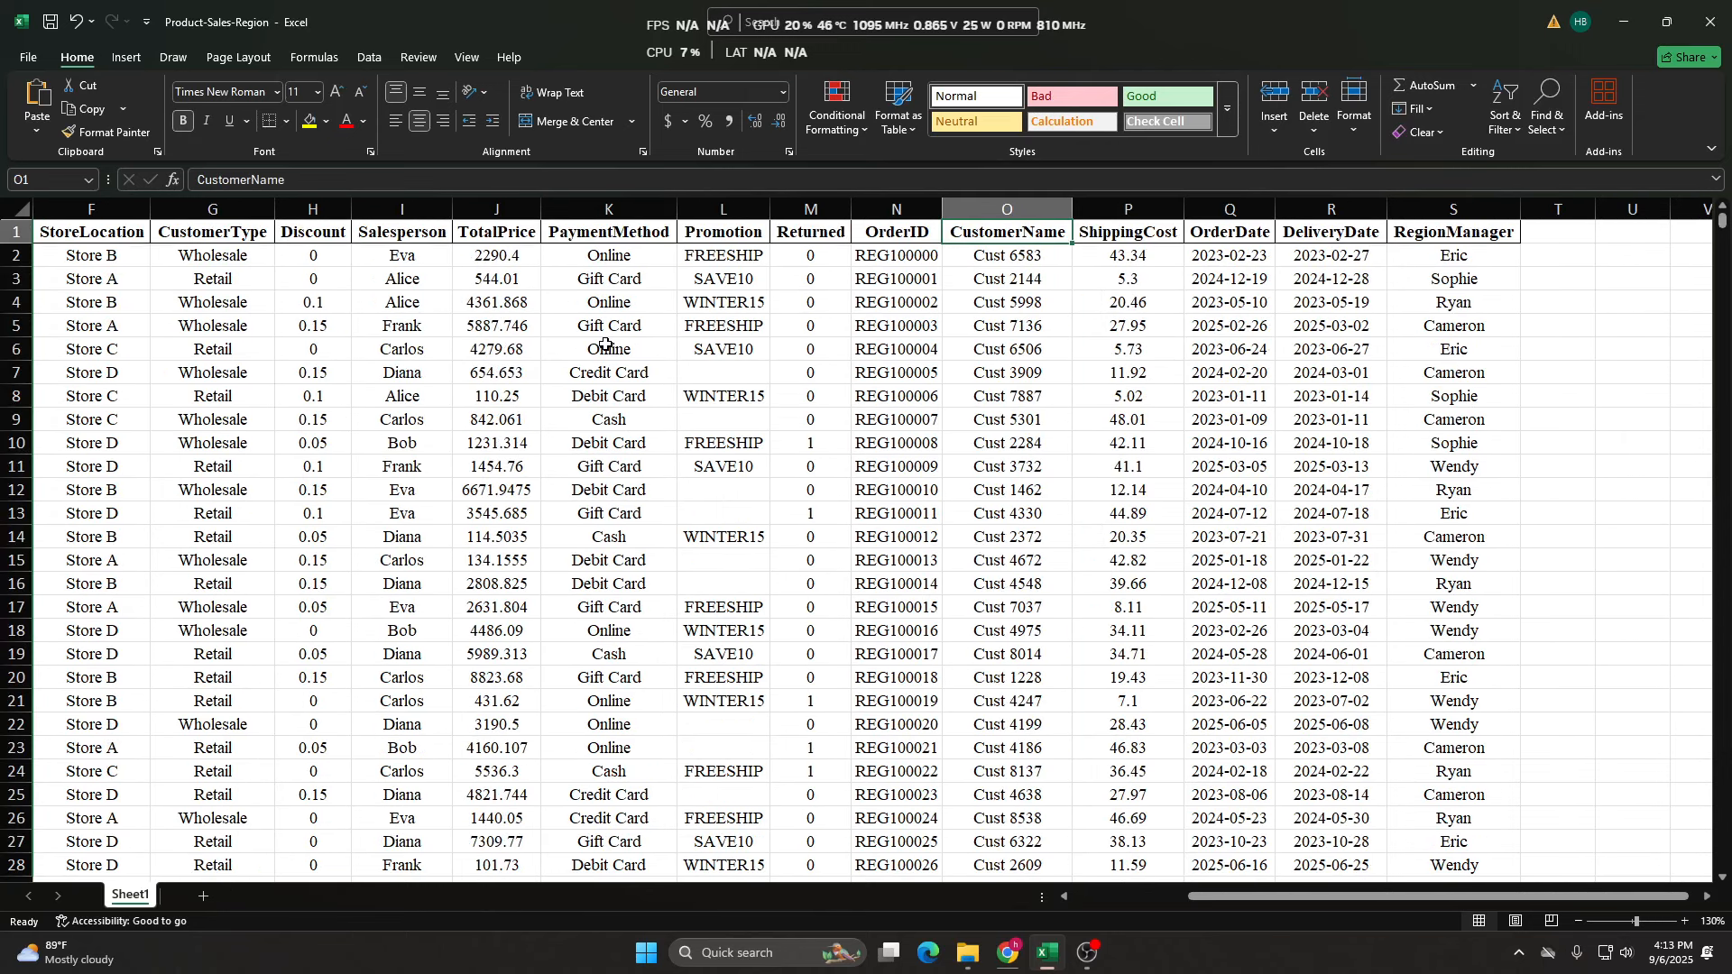
key("shift+Down")
key("Right")
key("Up")
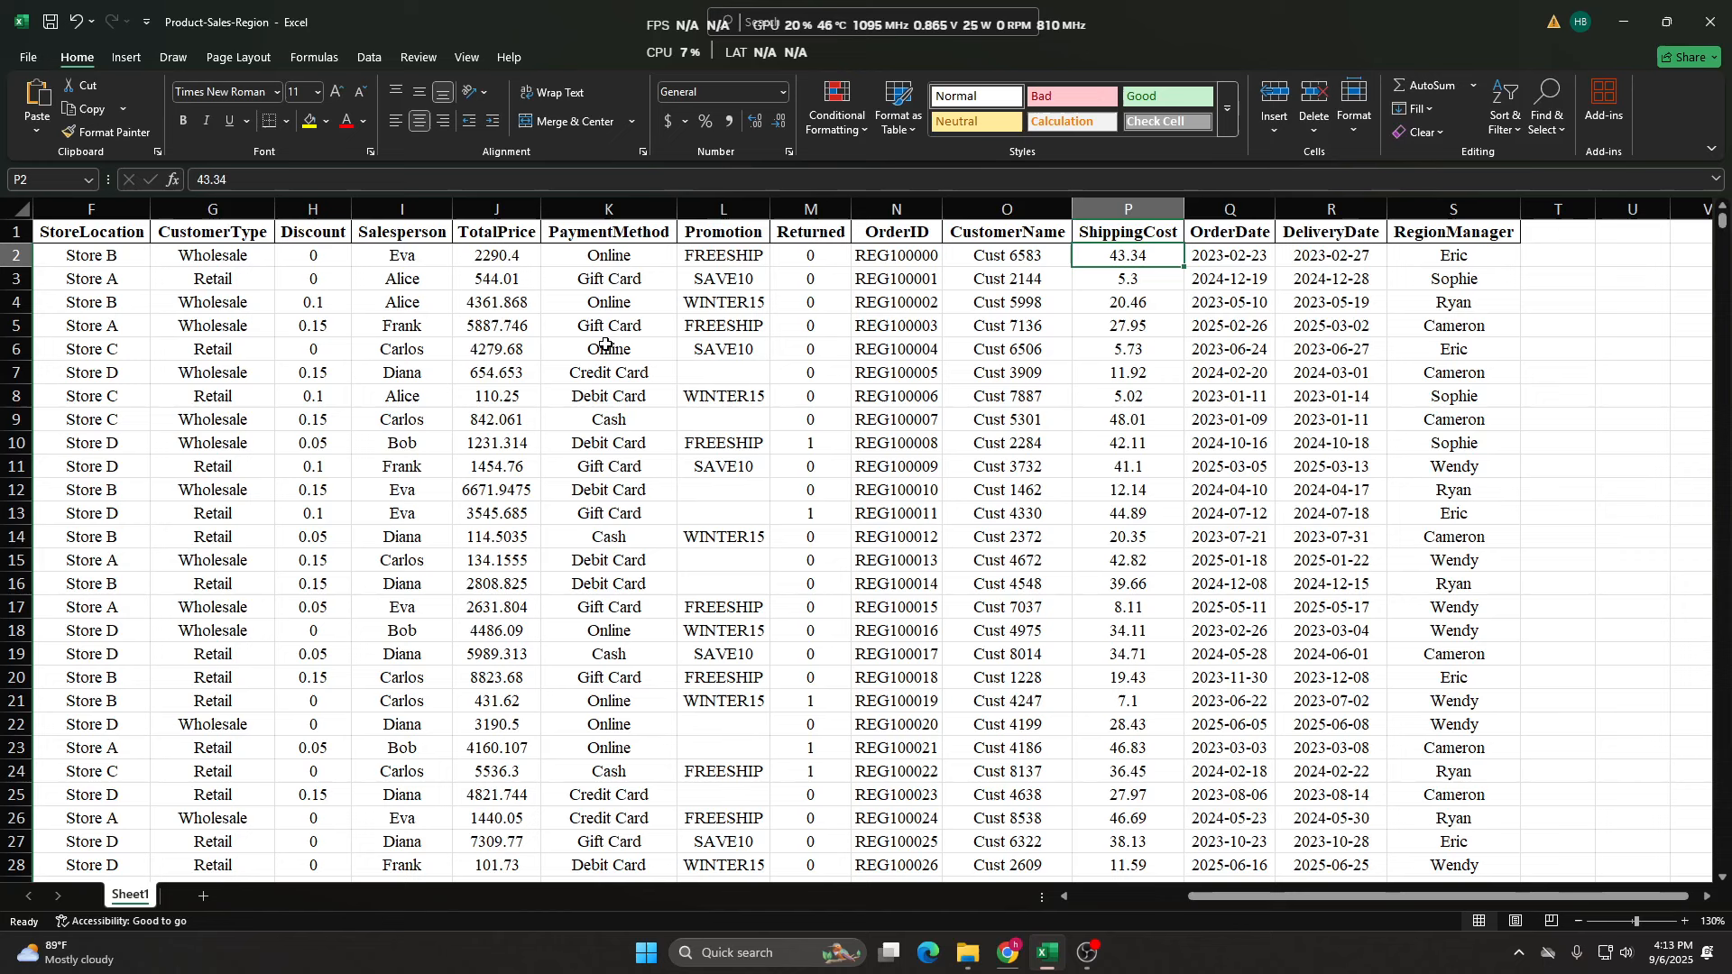
key("Right")
key("Right")
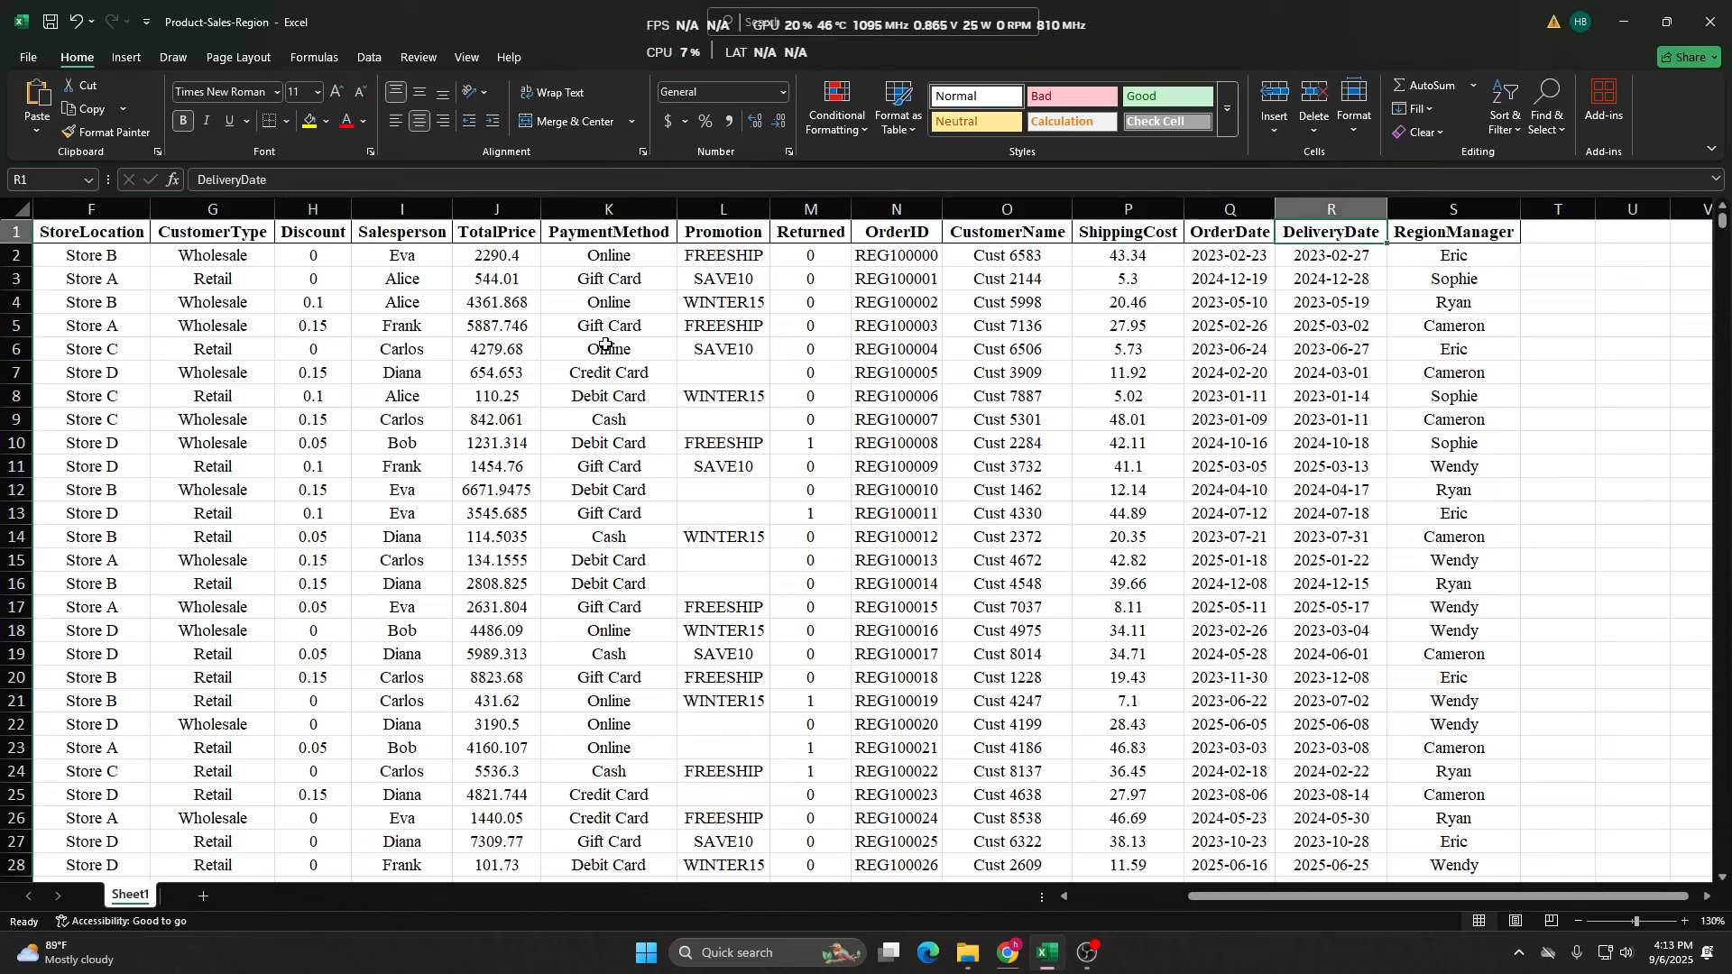
key("Down")
key("Down")
key("Down")
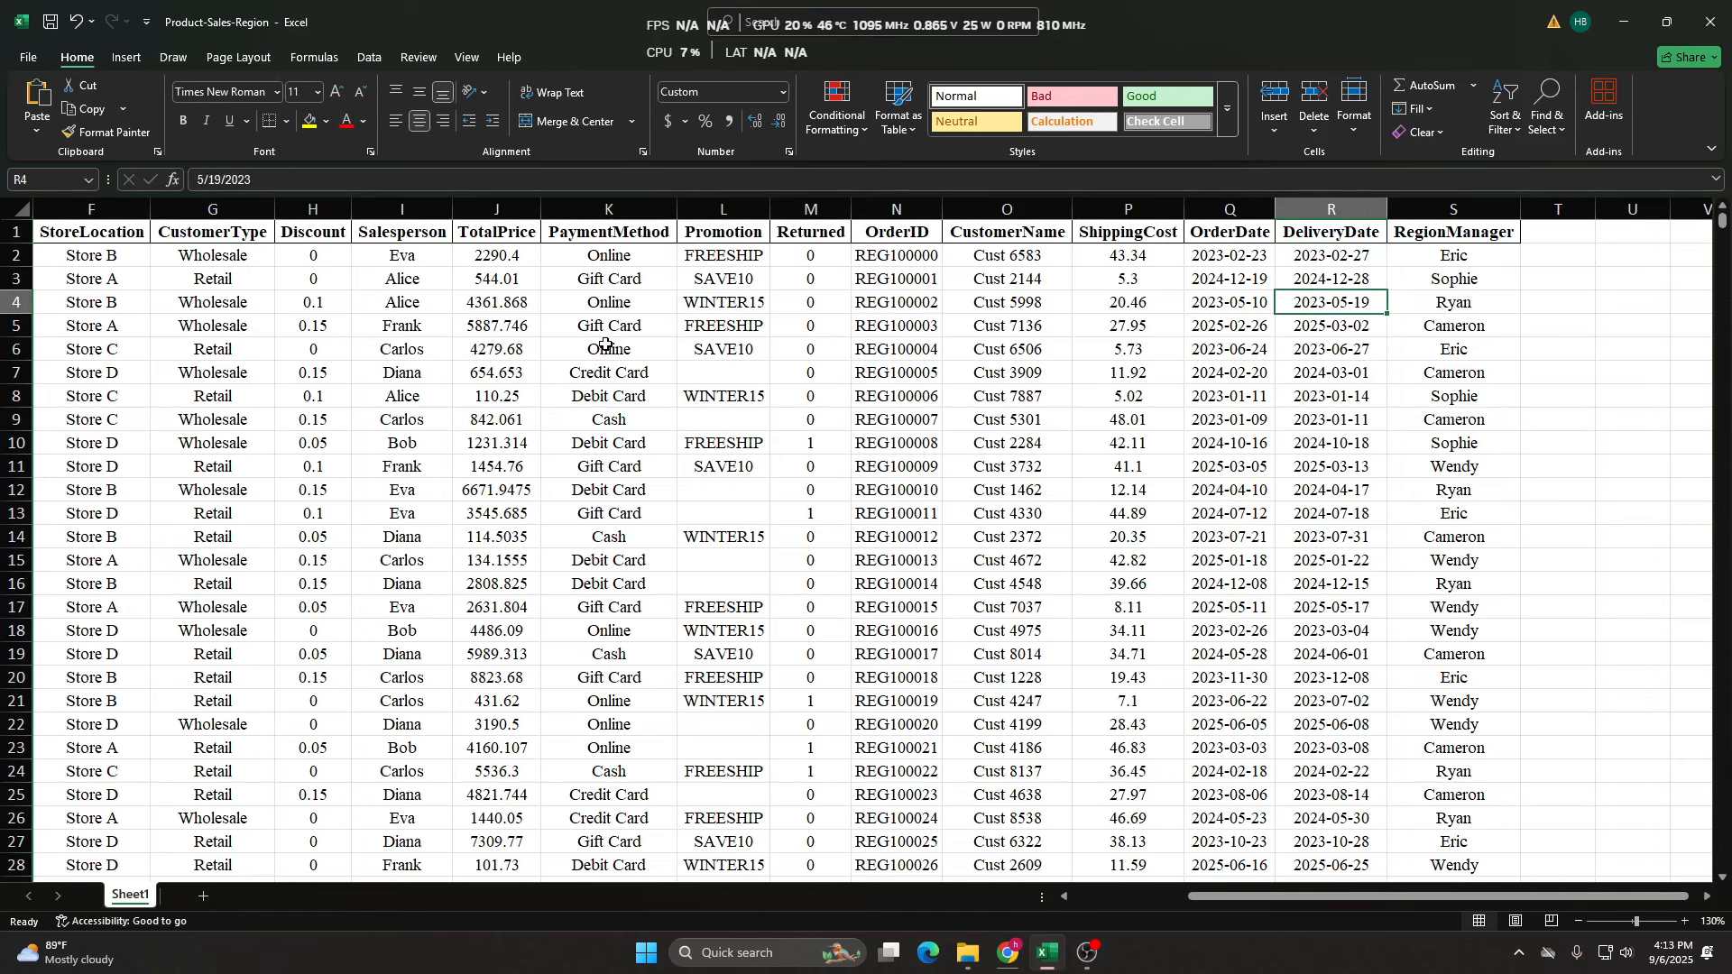
Check the full extent of the dataset, from the header row to its last column and last row.
key("ctrl+Left")
key("ctrl+Up")
key("ctrl+shift+Right")
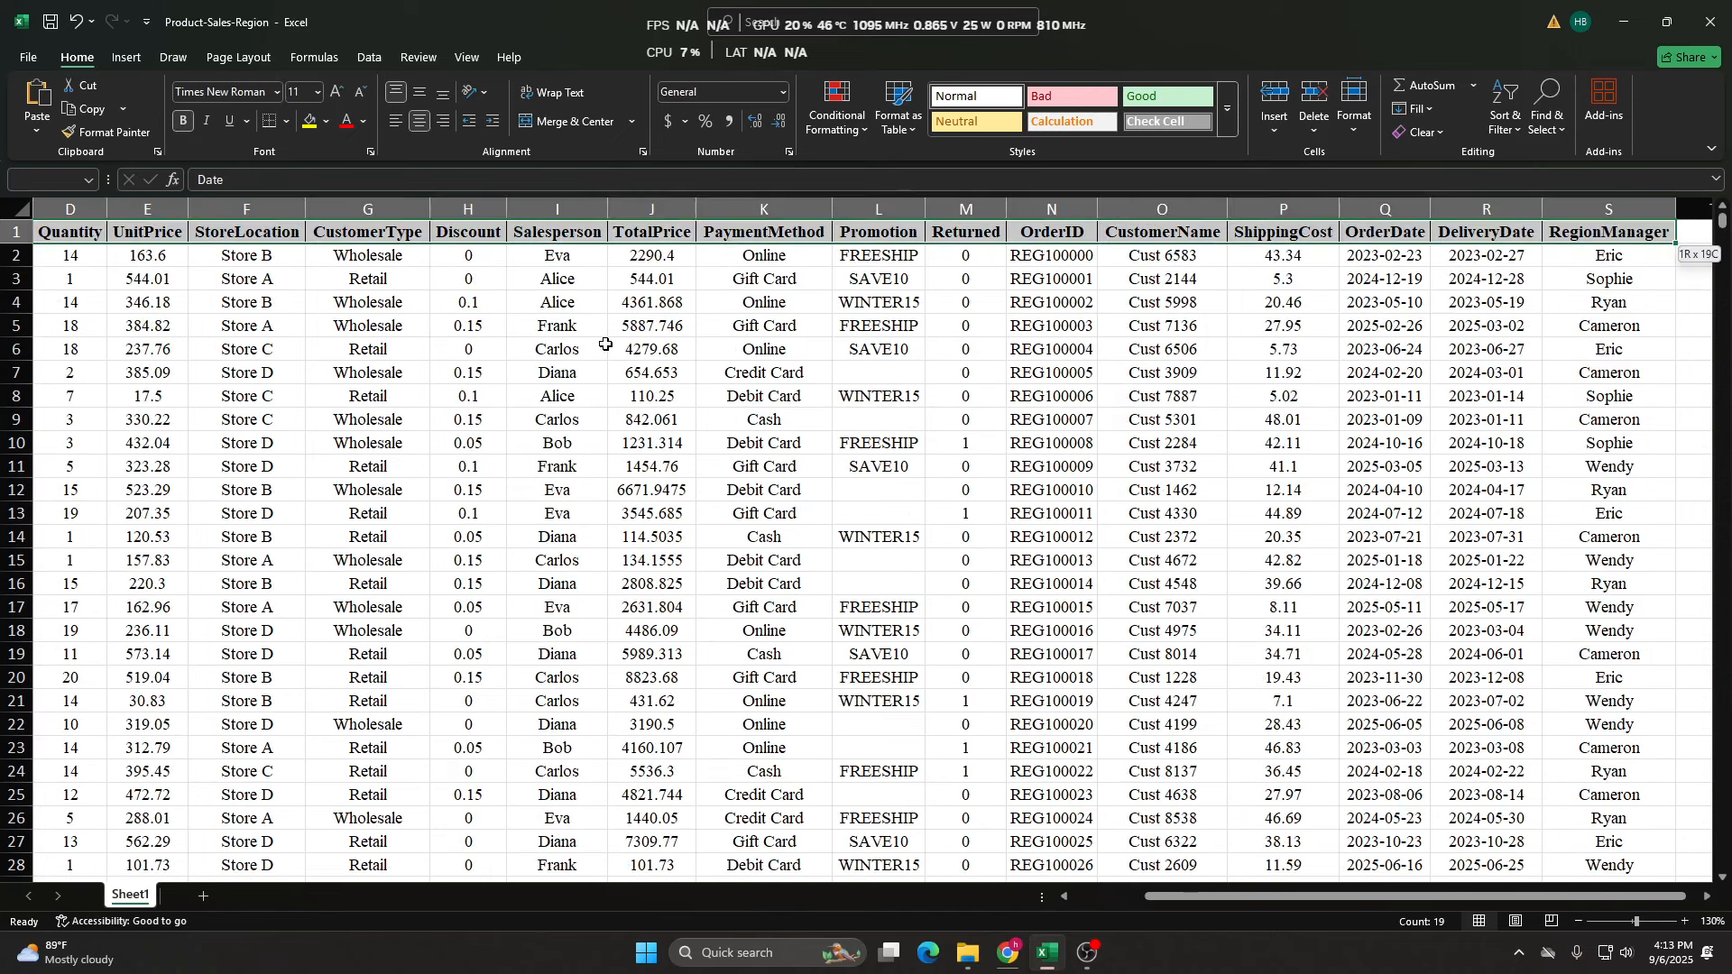
key("ctrl+shift+Down")
key("ctrl+Up")
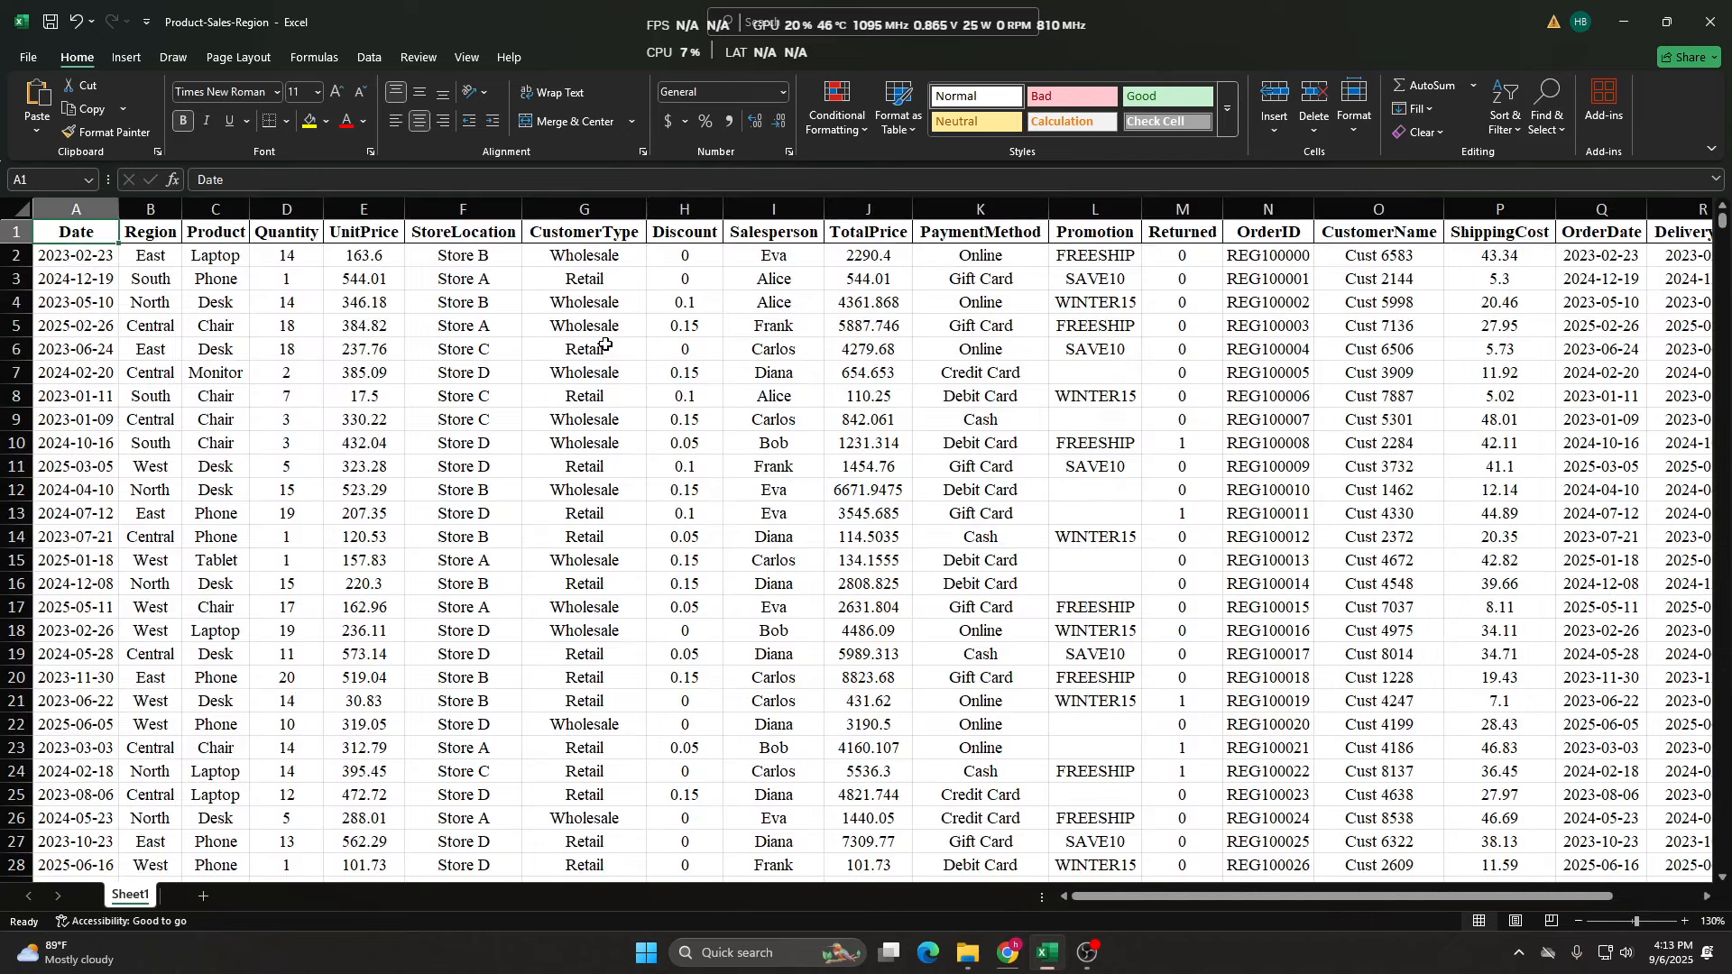
key("ctrl+shift+Right")
key("ctrl+shift+Down")
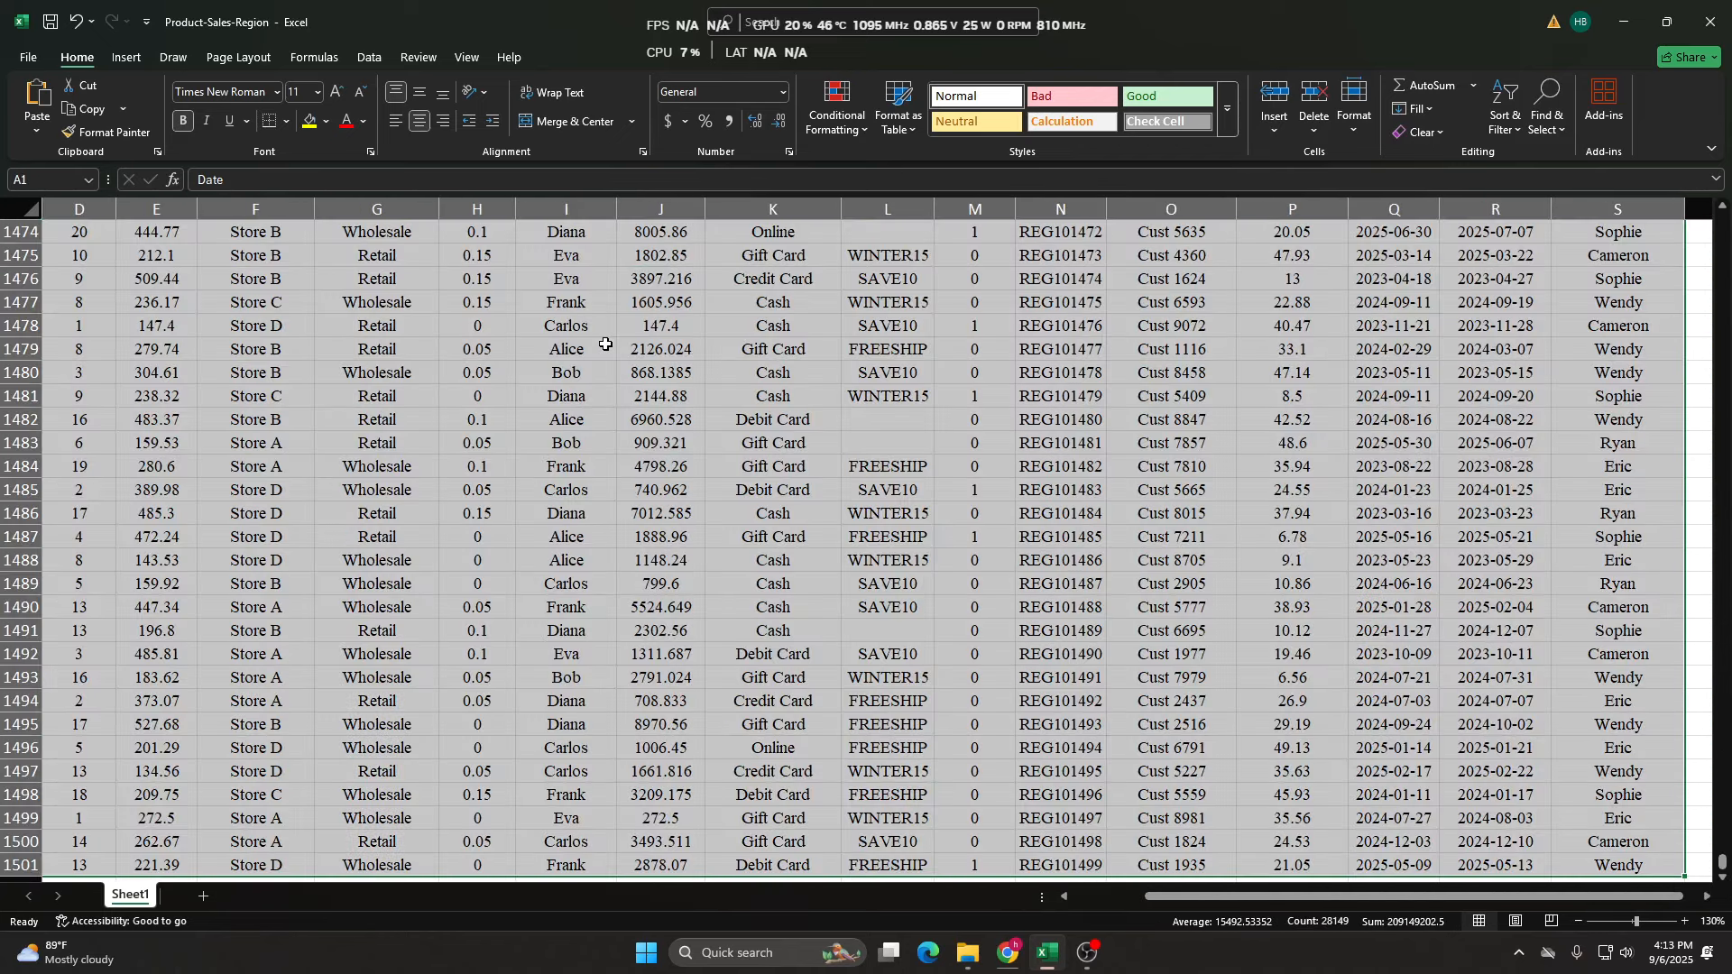
key("ctrl+Up")
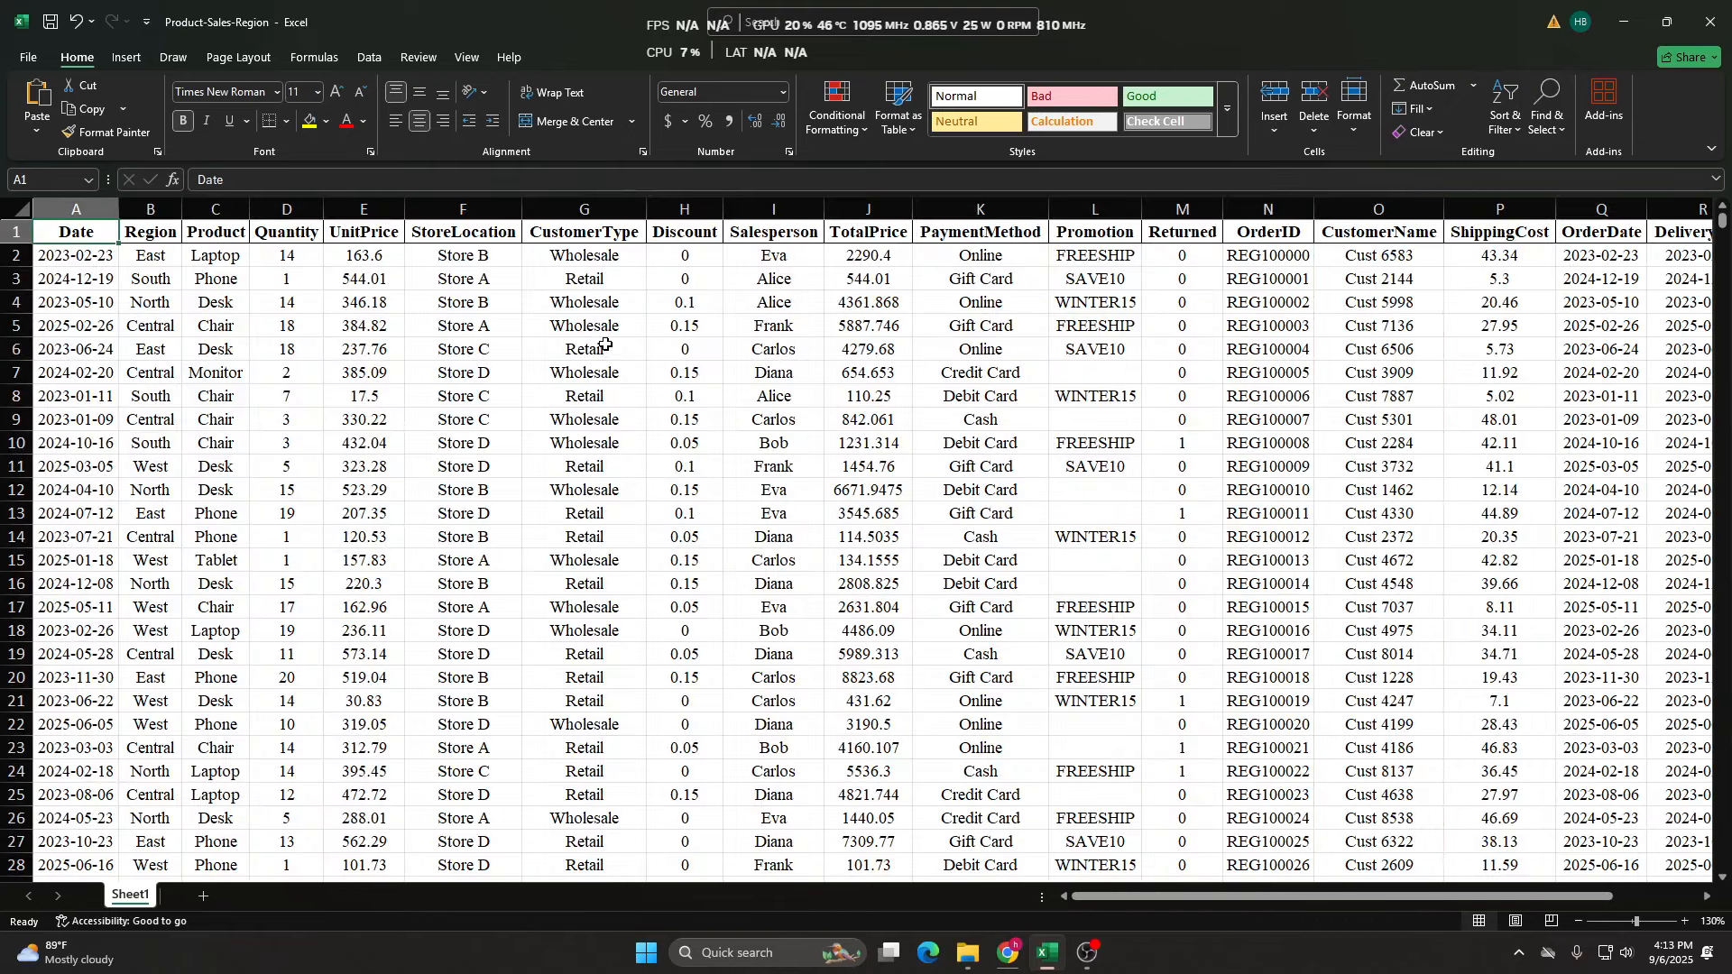
key("ctrl+shift+Right")
key("ctrl+Home")
key("ctrl+Right")
key("ctrl+Left")
key("ctrl+Down")
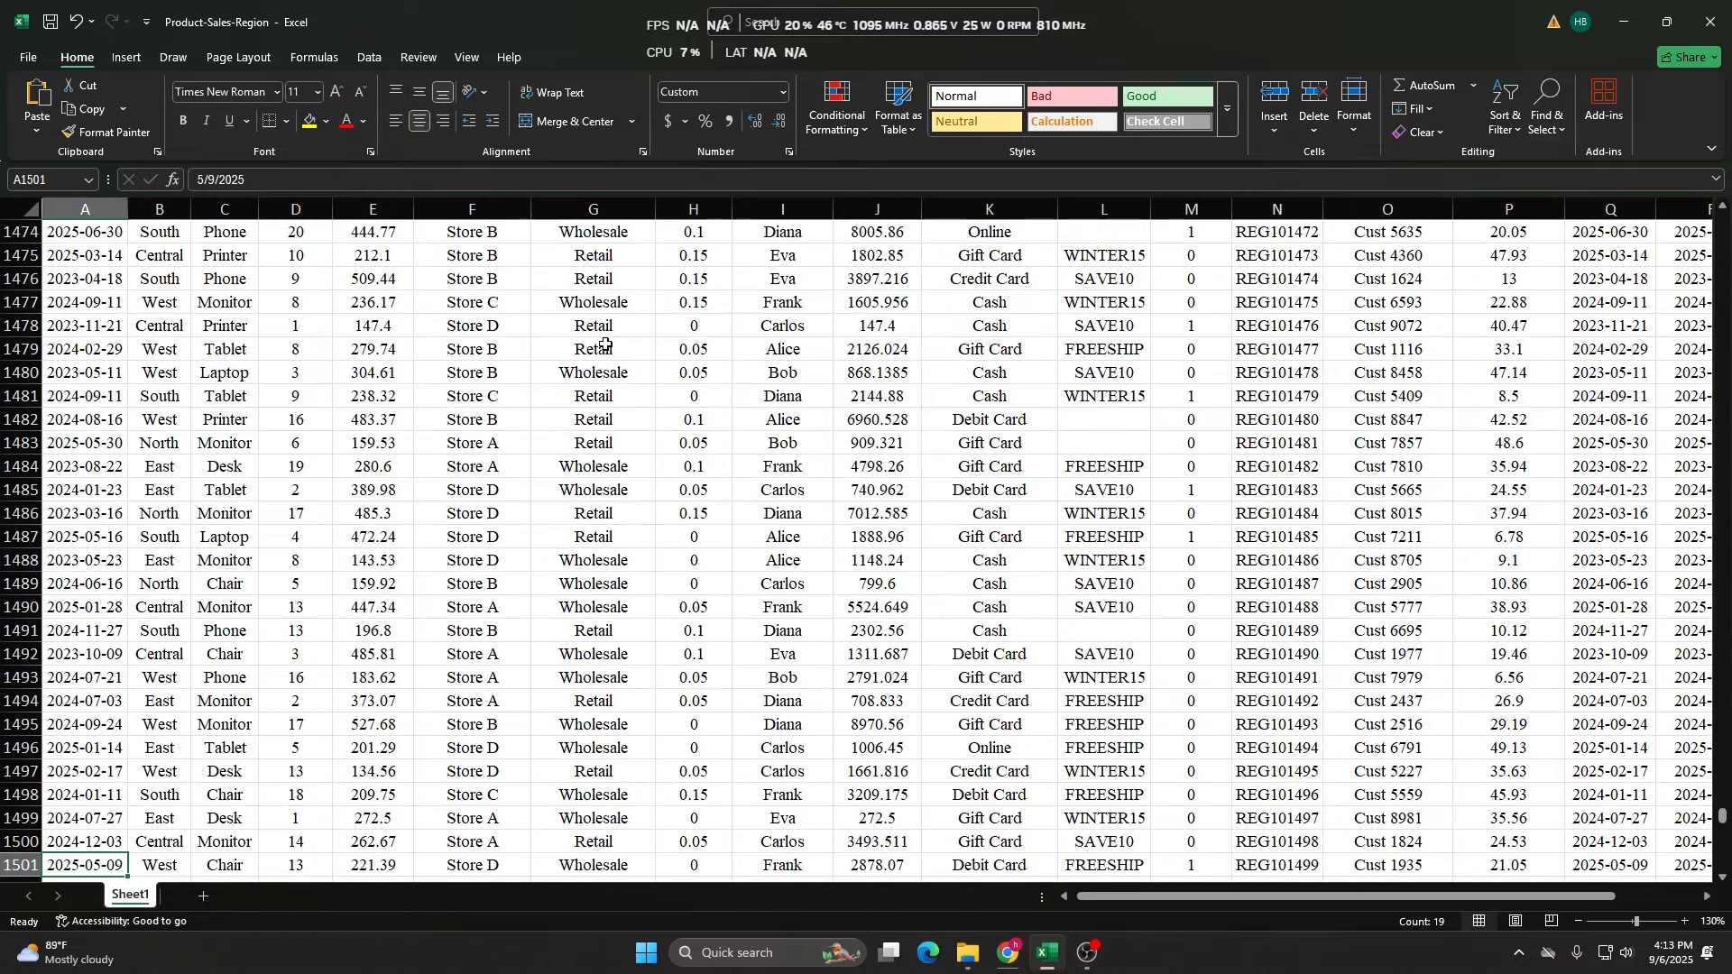
key("ctrl+Home")
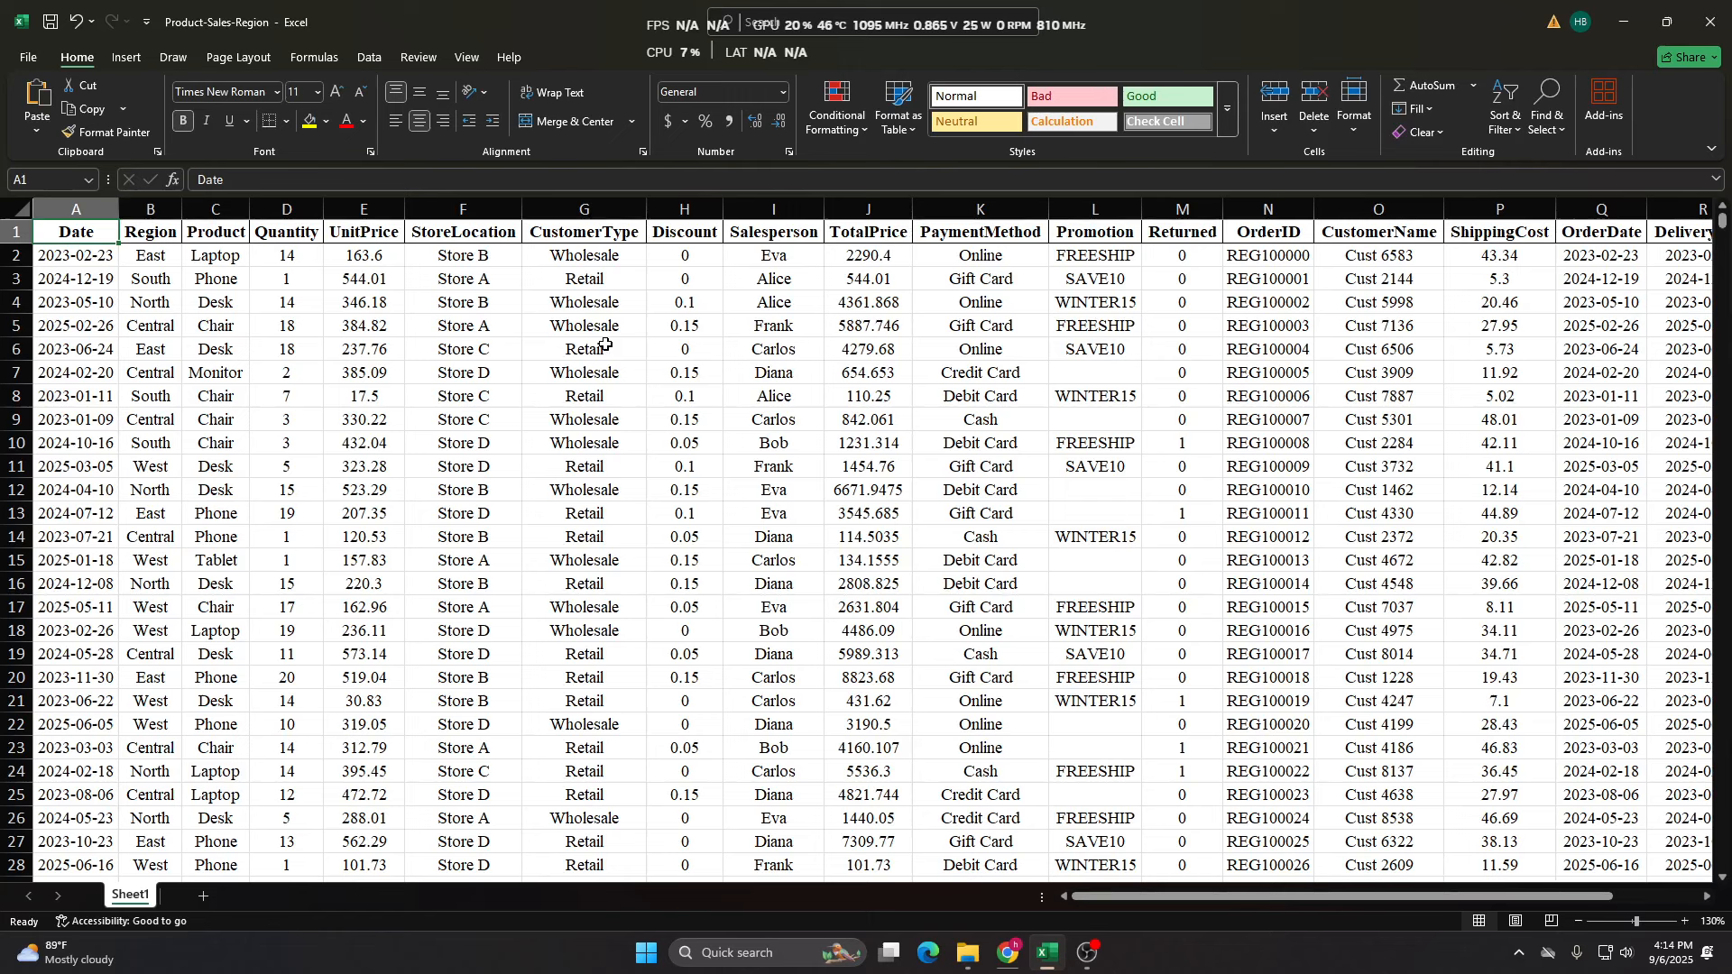
Convert the whole sales dataset into an Excel table that uses its first row as headers.
left_click(561, 349)
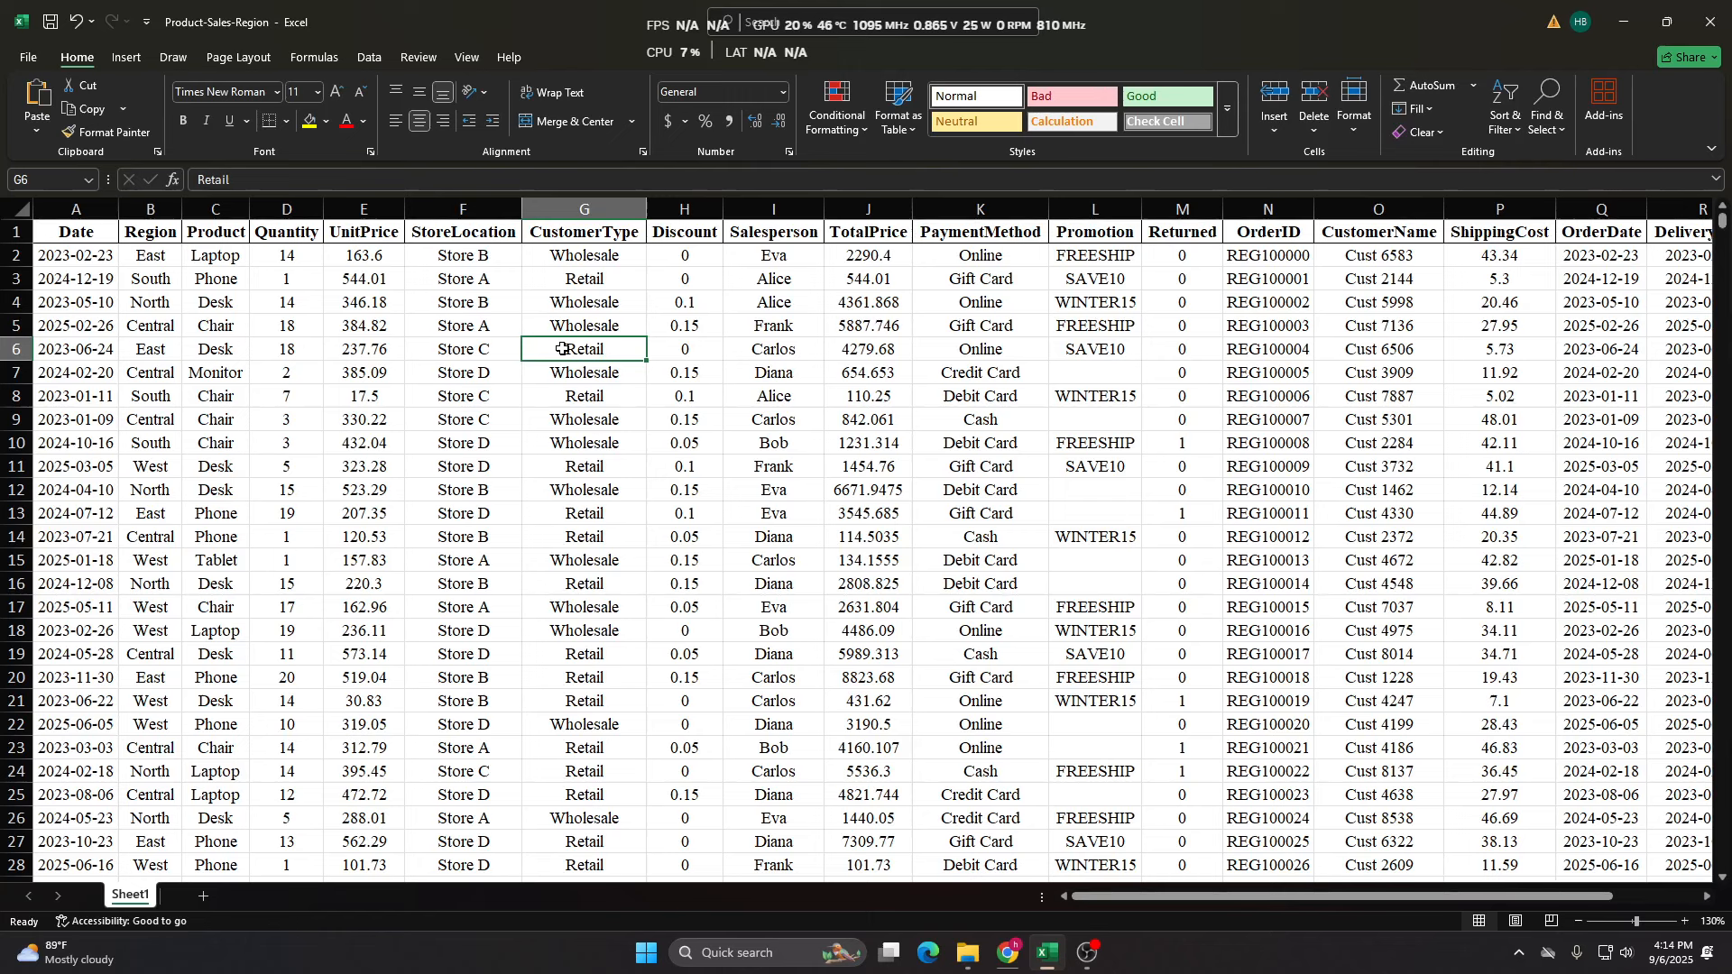
key("ctrl+t")
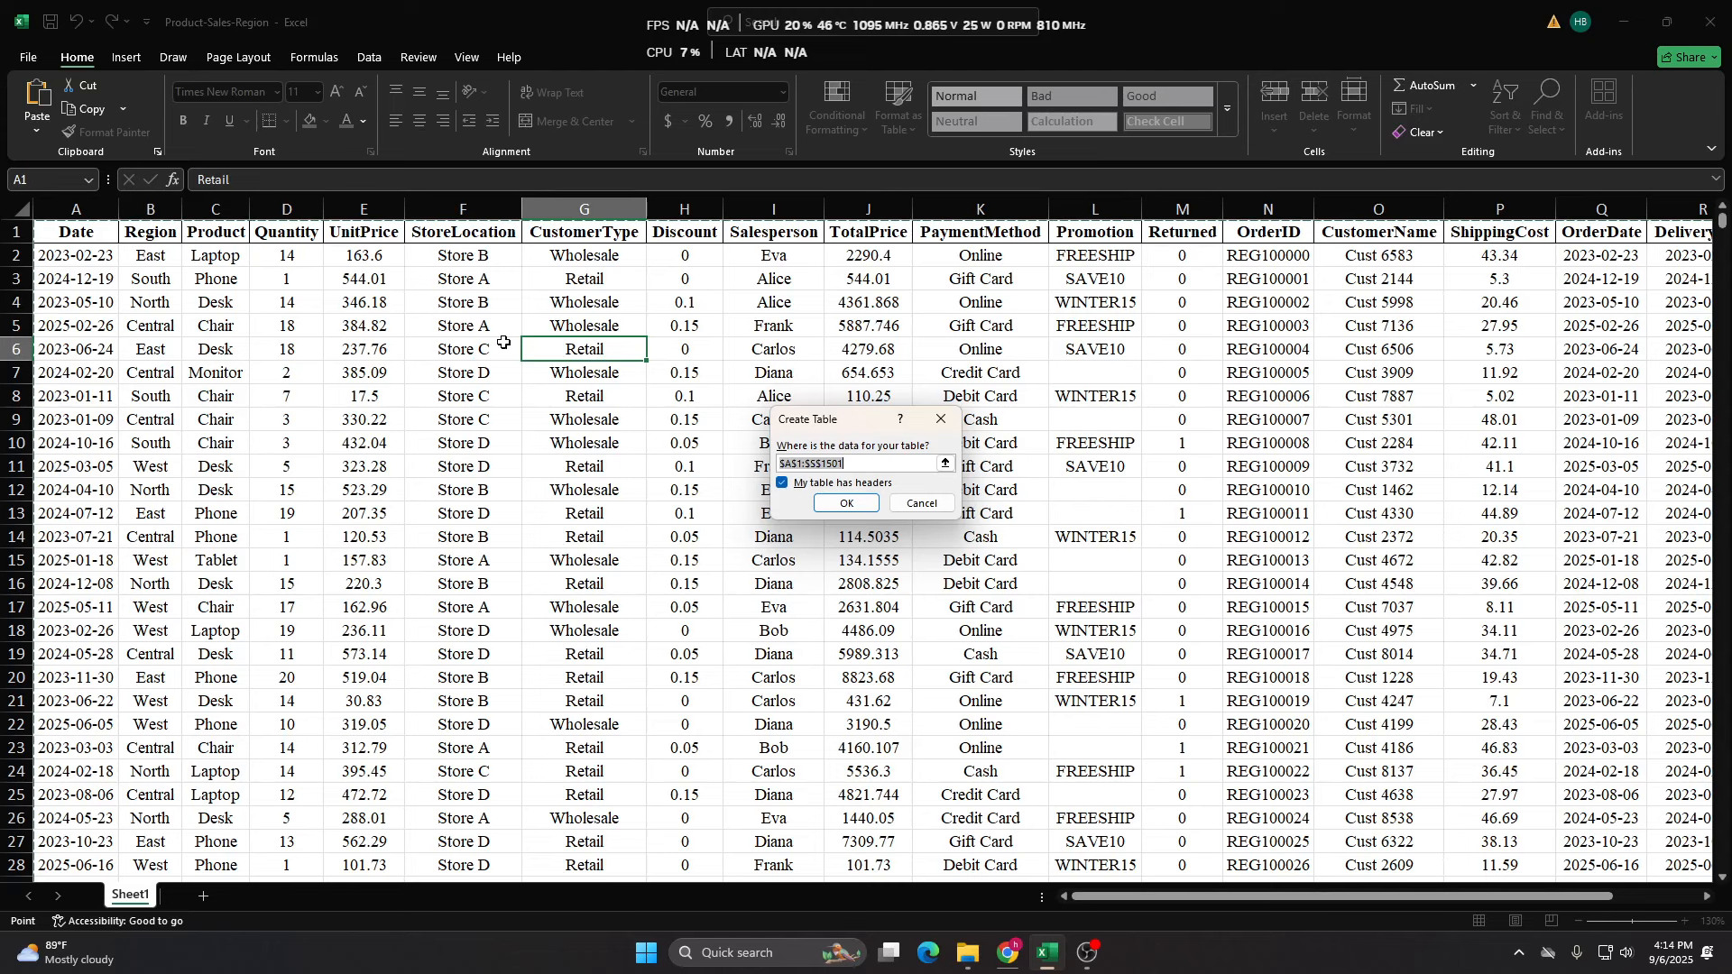
key("Return")
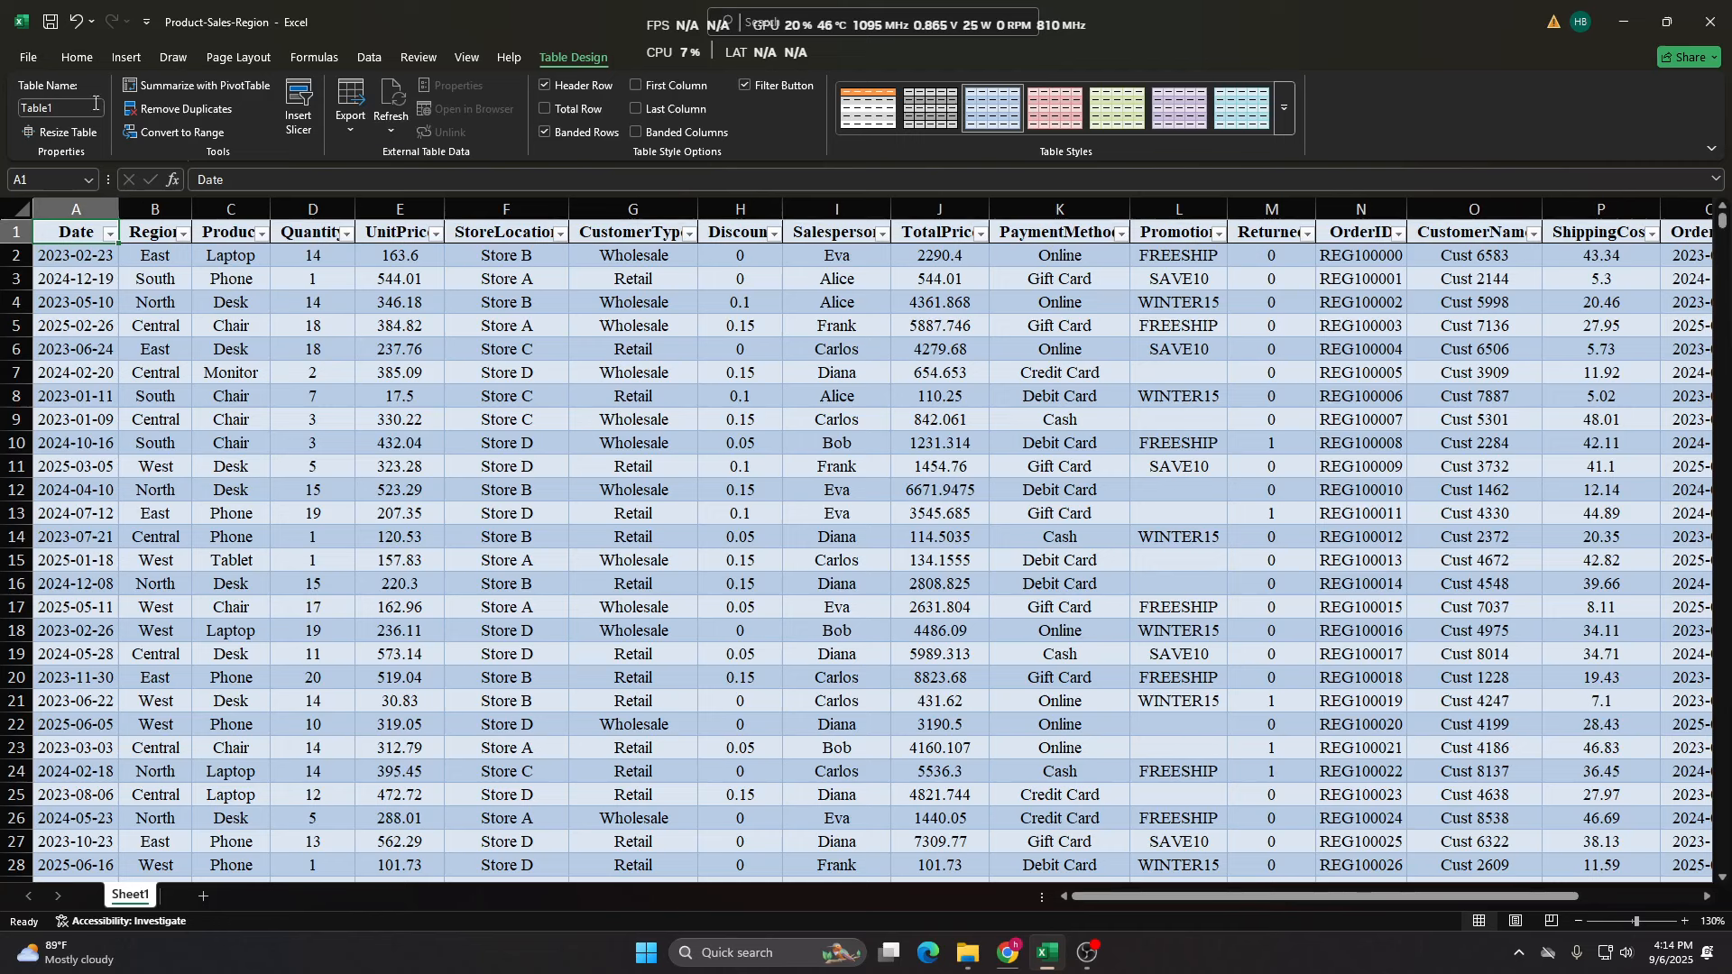
Name the new table sales.
left_click(94, 103)
key("BackSpace")
type("sales")
key("Return")
Insert a PivotTable based on the sales table and place it on a new worksheet.
left_click(126, 57)
left_click(683, 603)
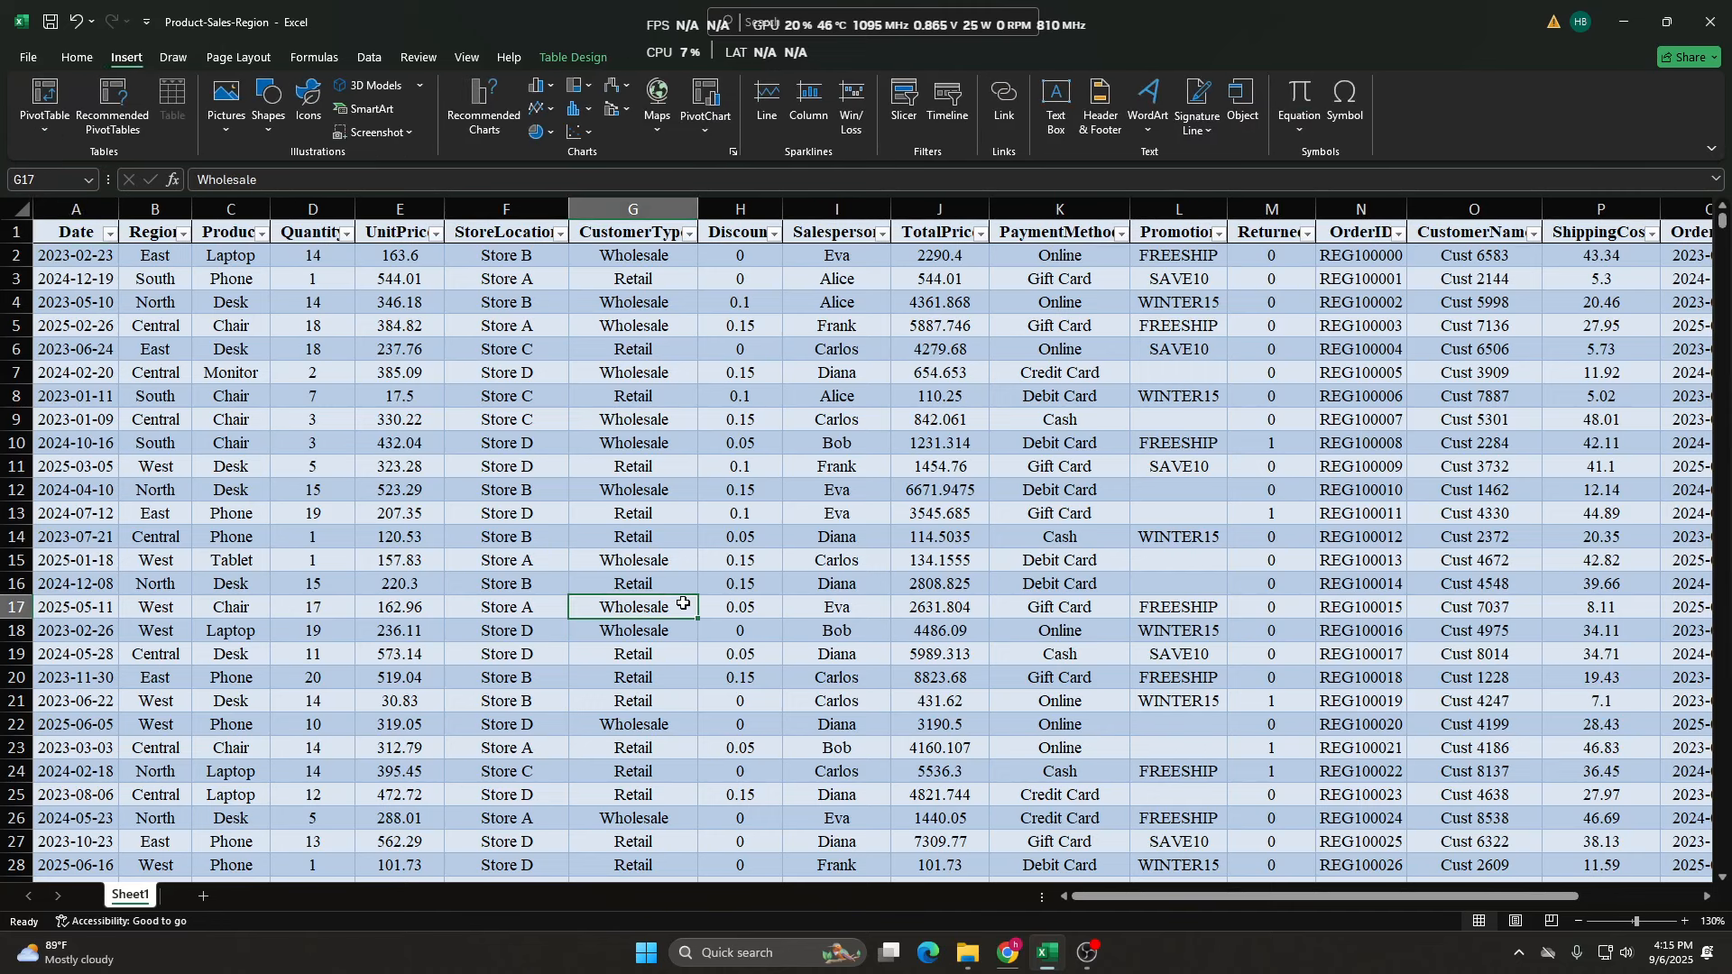
left_click(44, 97)
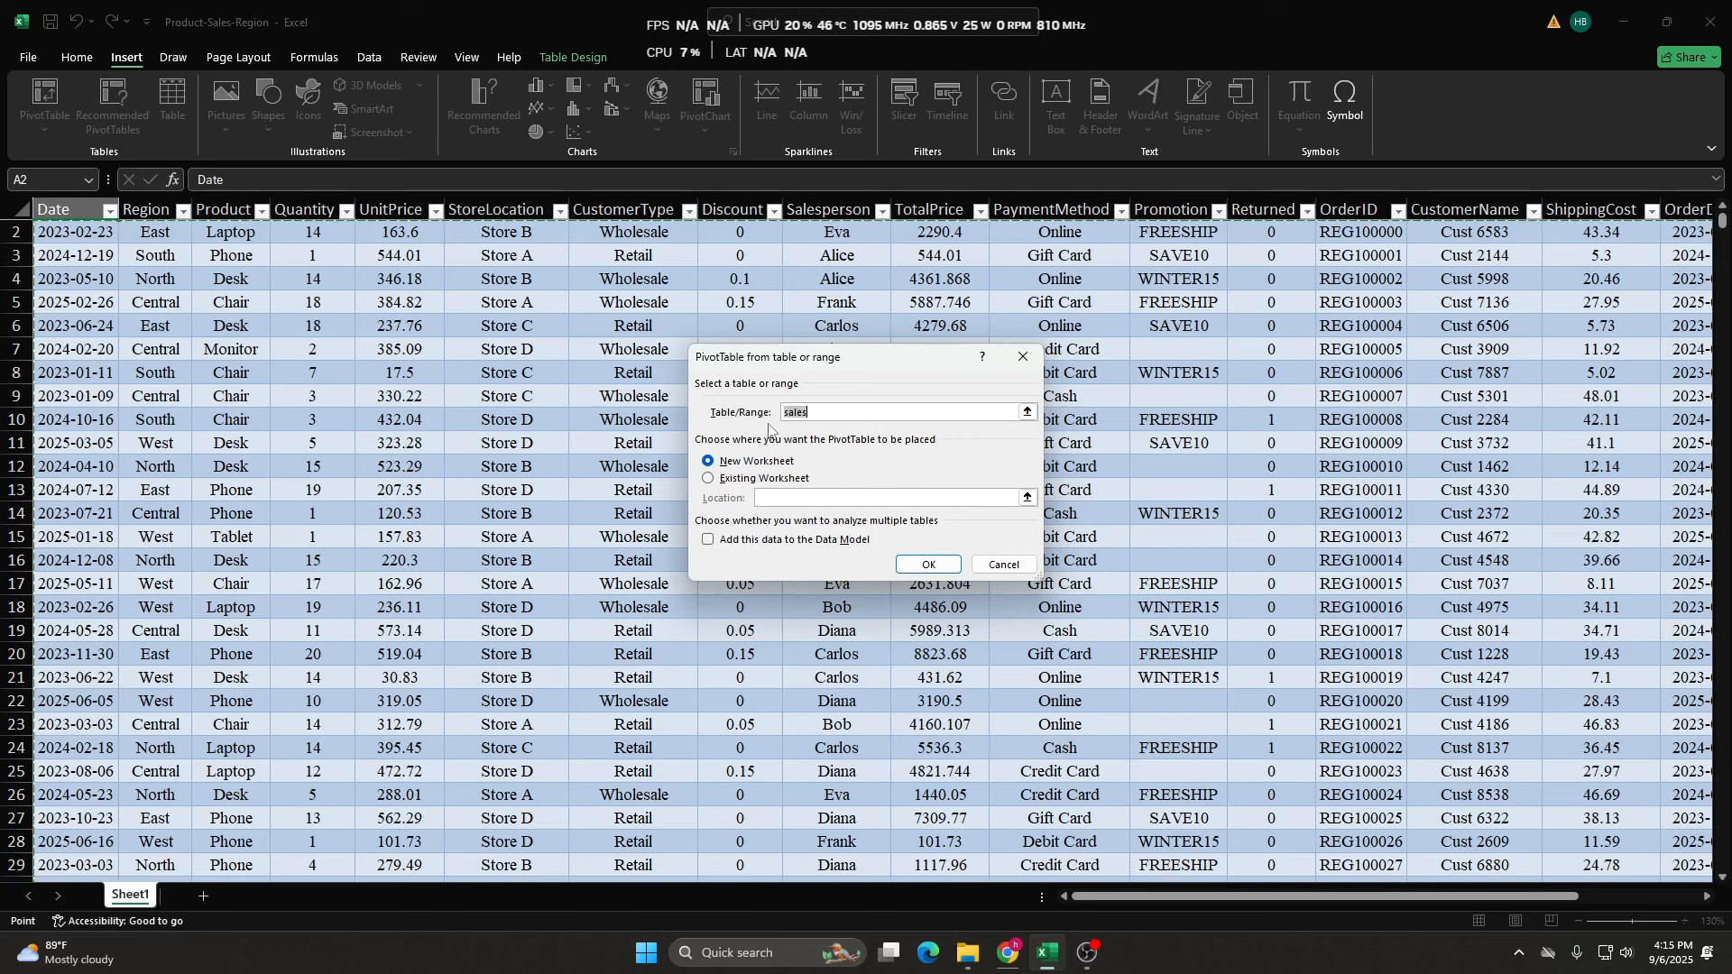
left_click(838, 407)
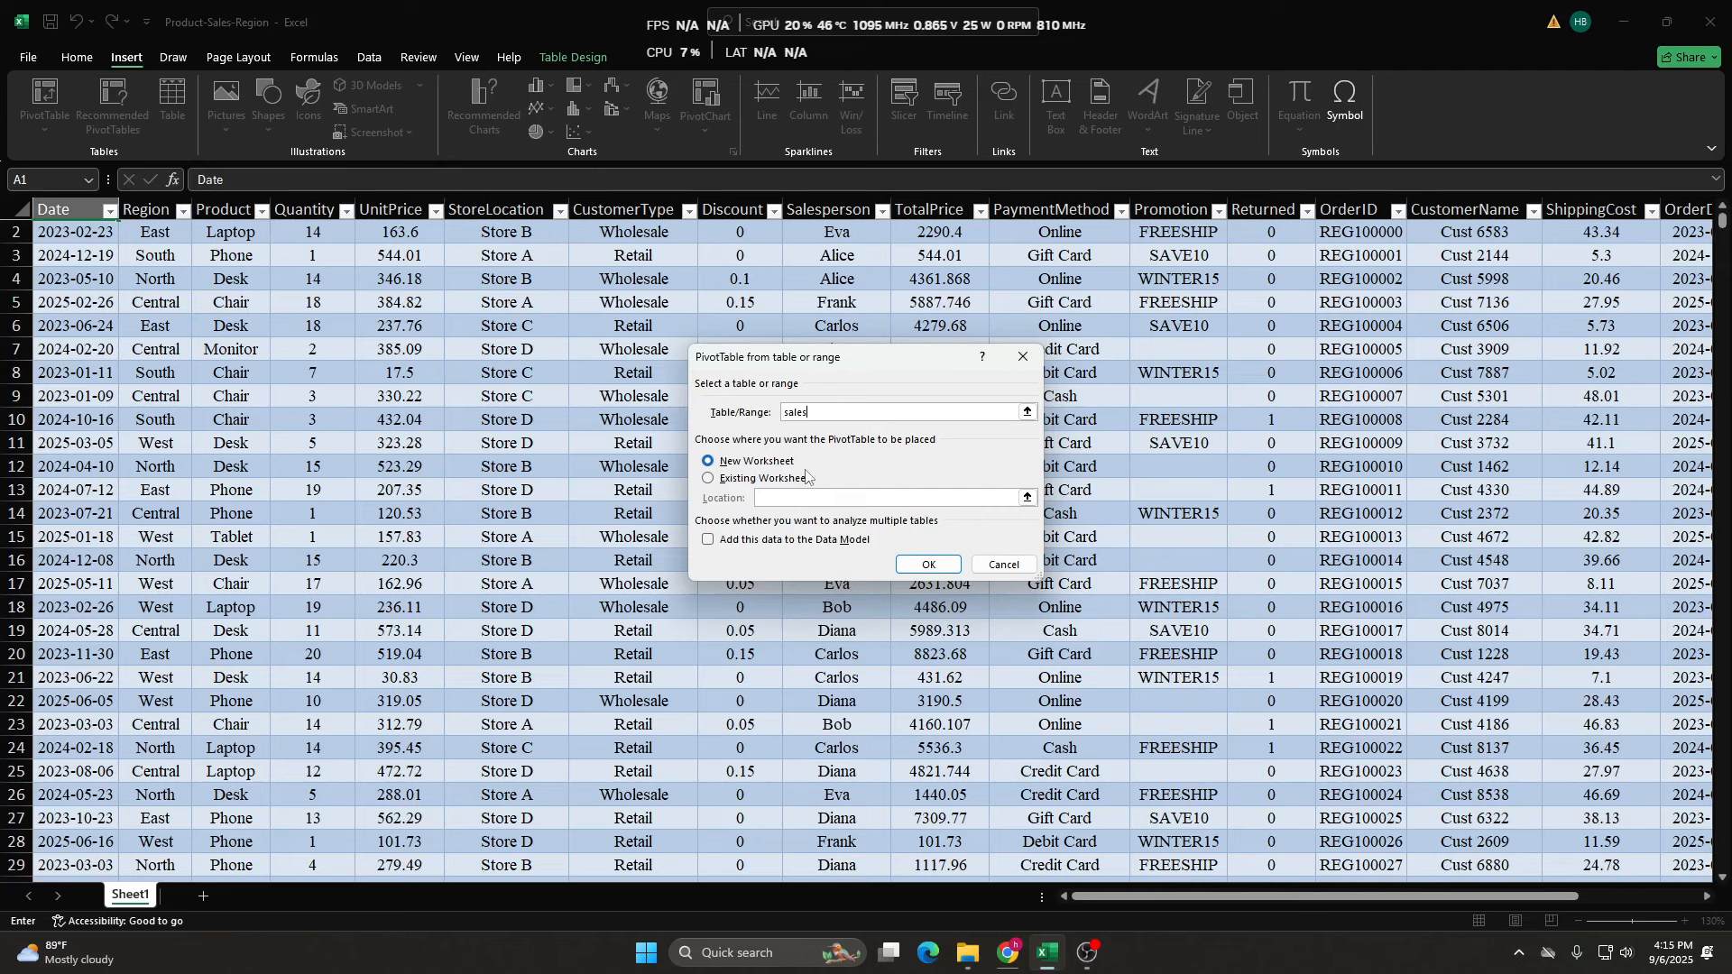
left_click(916, 563)
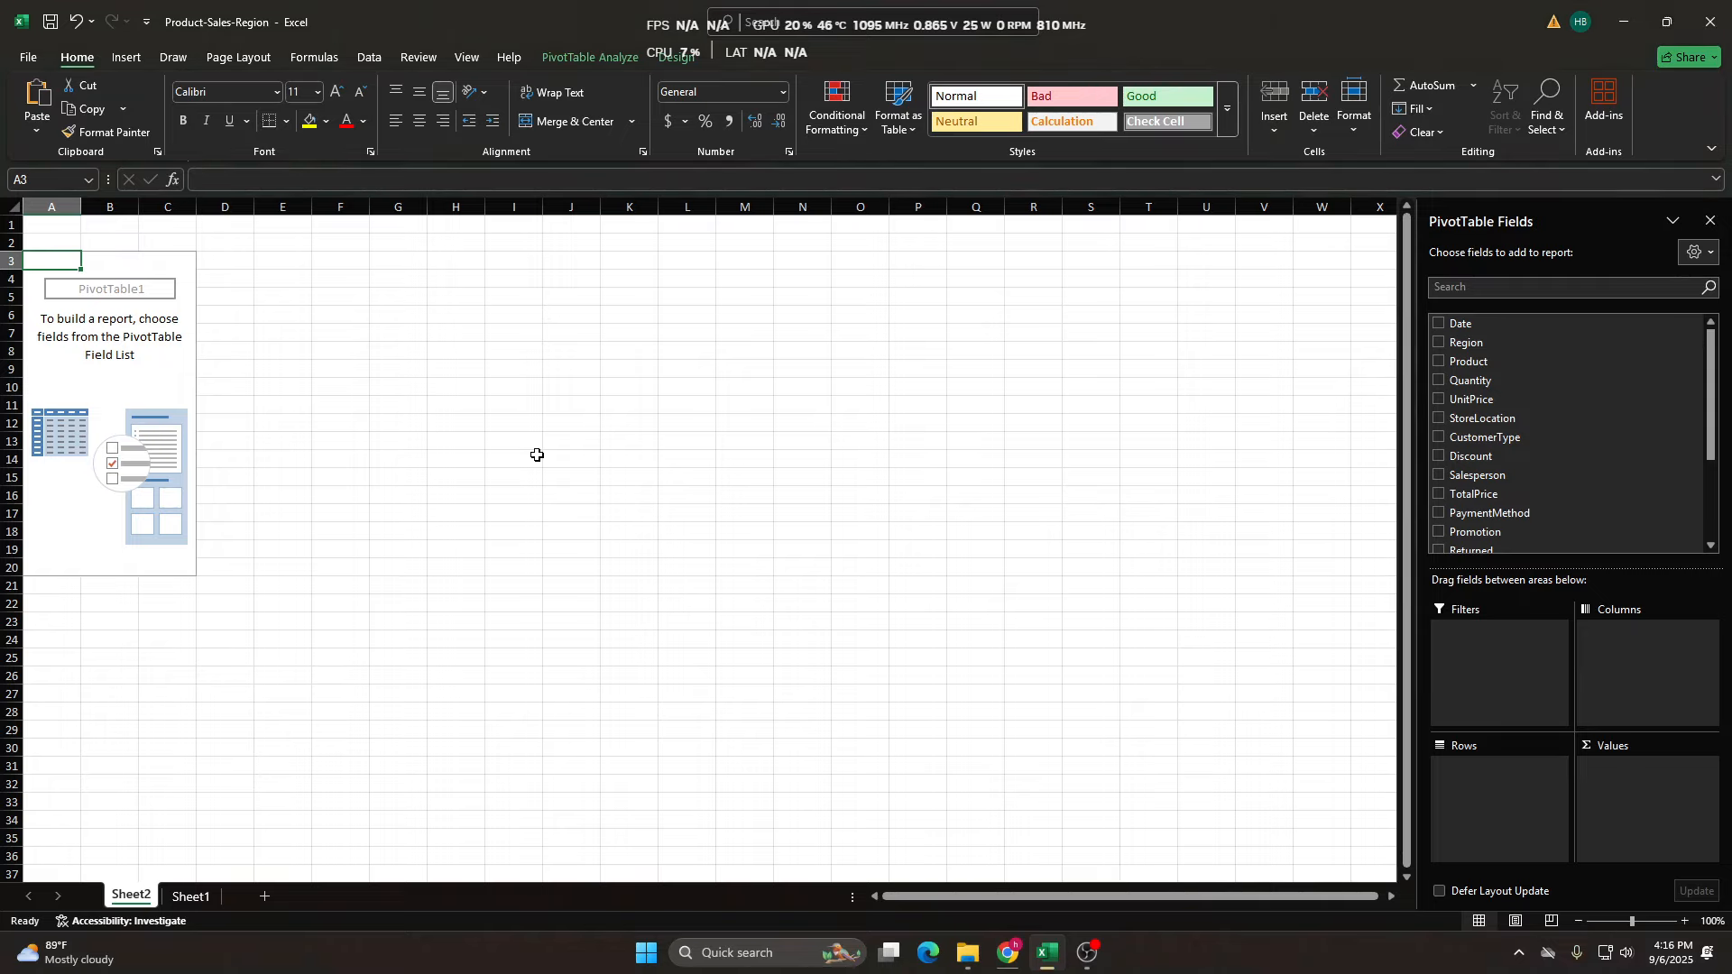
Check how the field list behaves when the selection leaves the empty pivot table and returns to it.
key("Right")
key("Right")
key("Right")
key("Right")
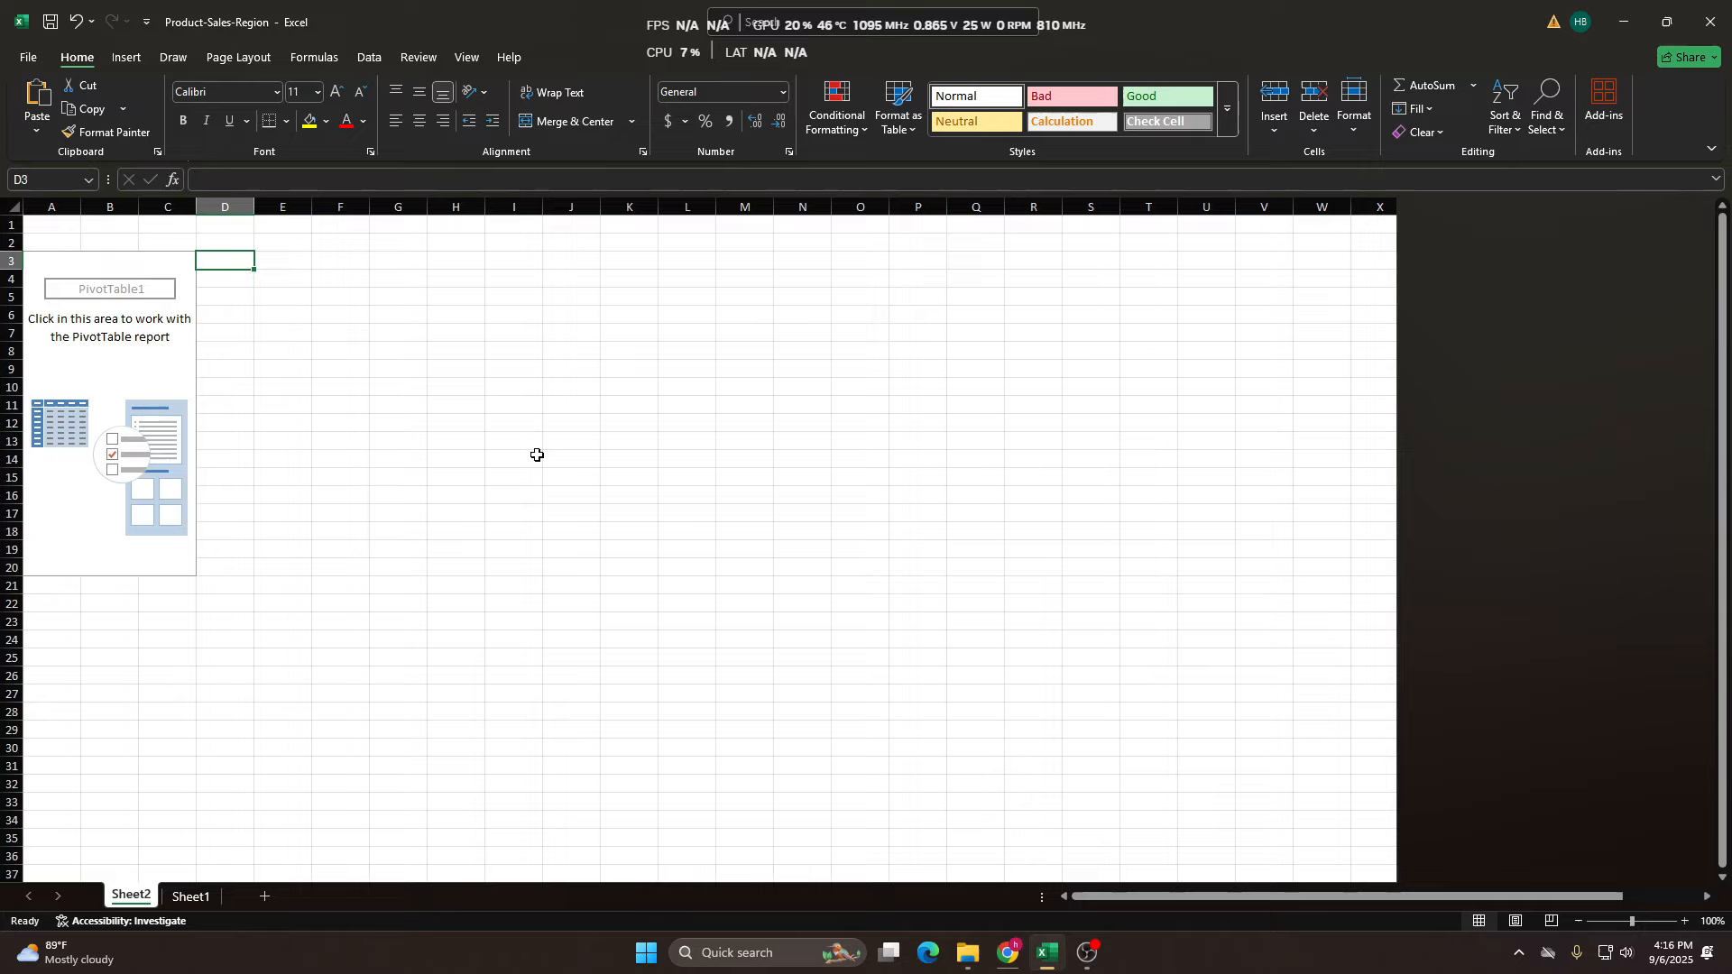
key("Right")
key("Right")
key("Right")
key("Right")
key("Right")
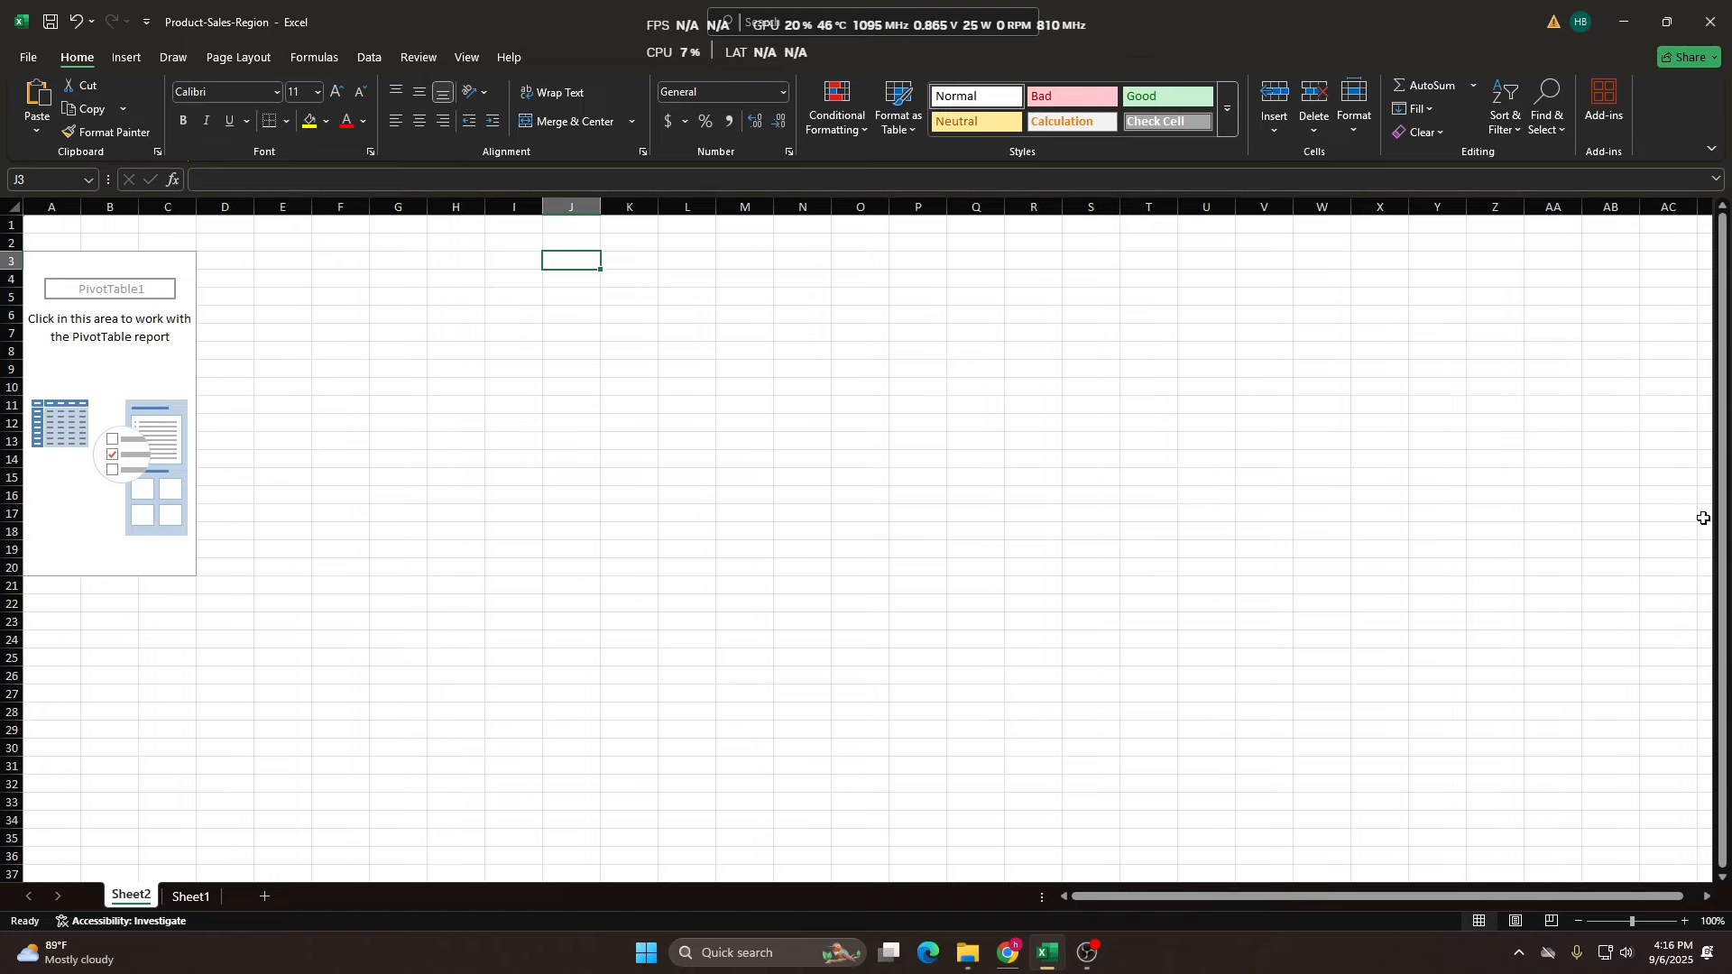
key("Home")
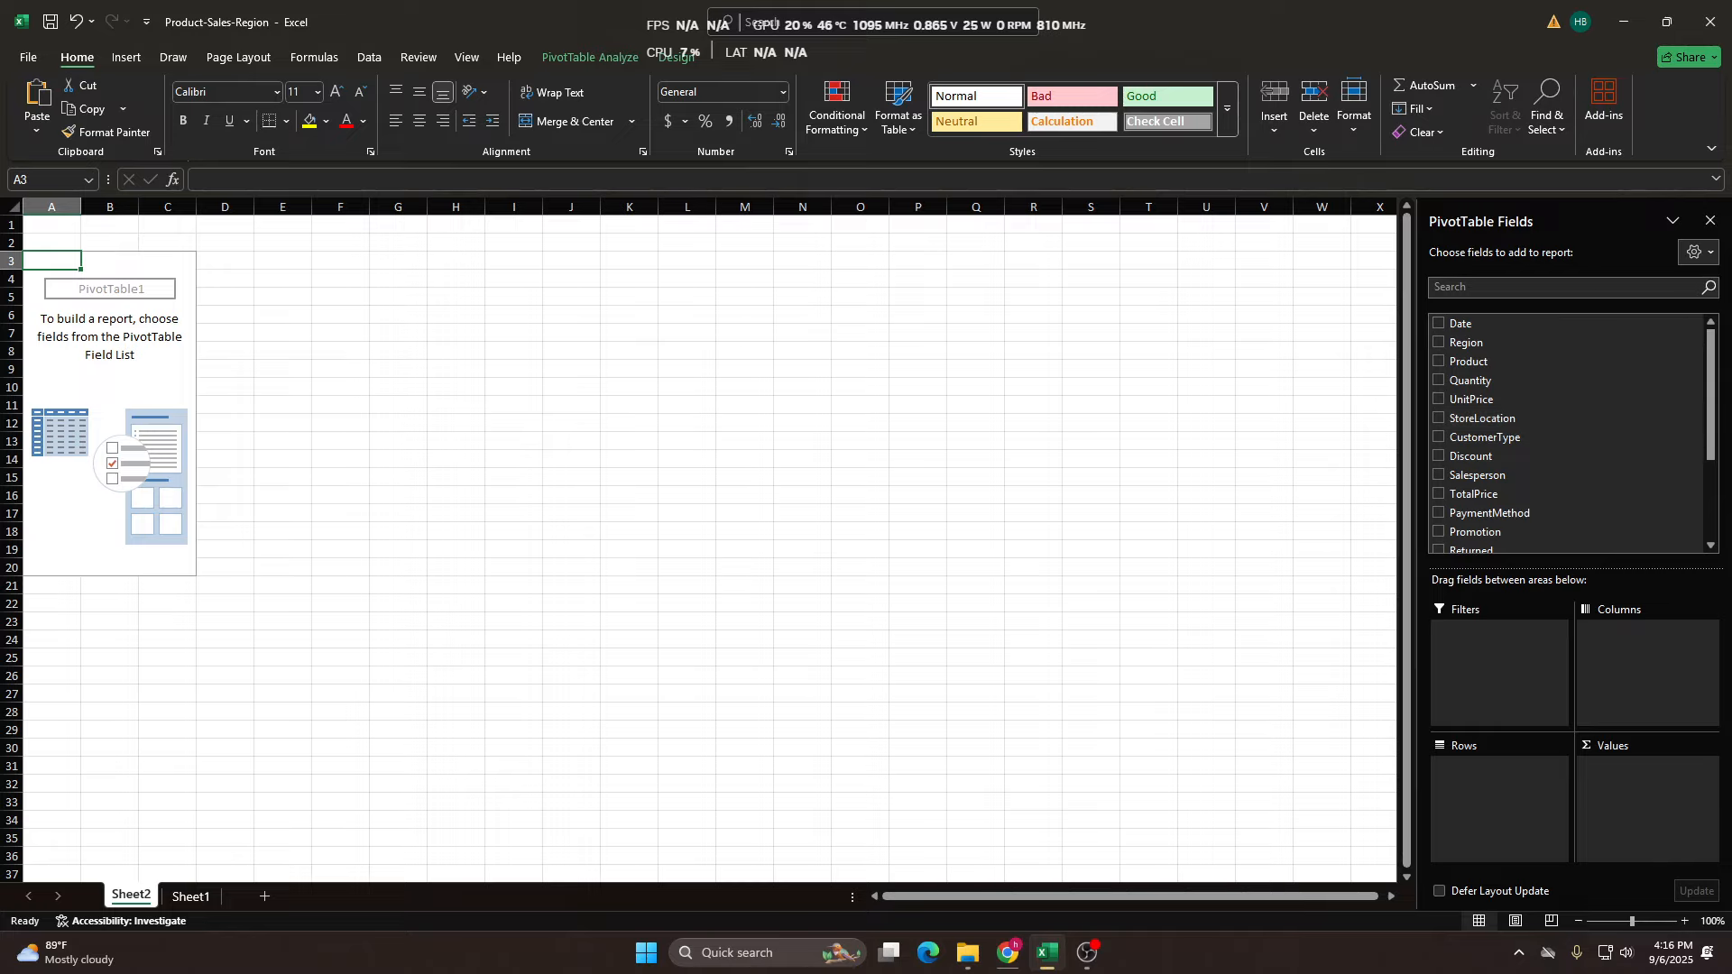
Add the Region field to the pivot table's rows.
left_click_drag(1711, 339, 1699, 281)
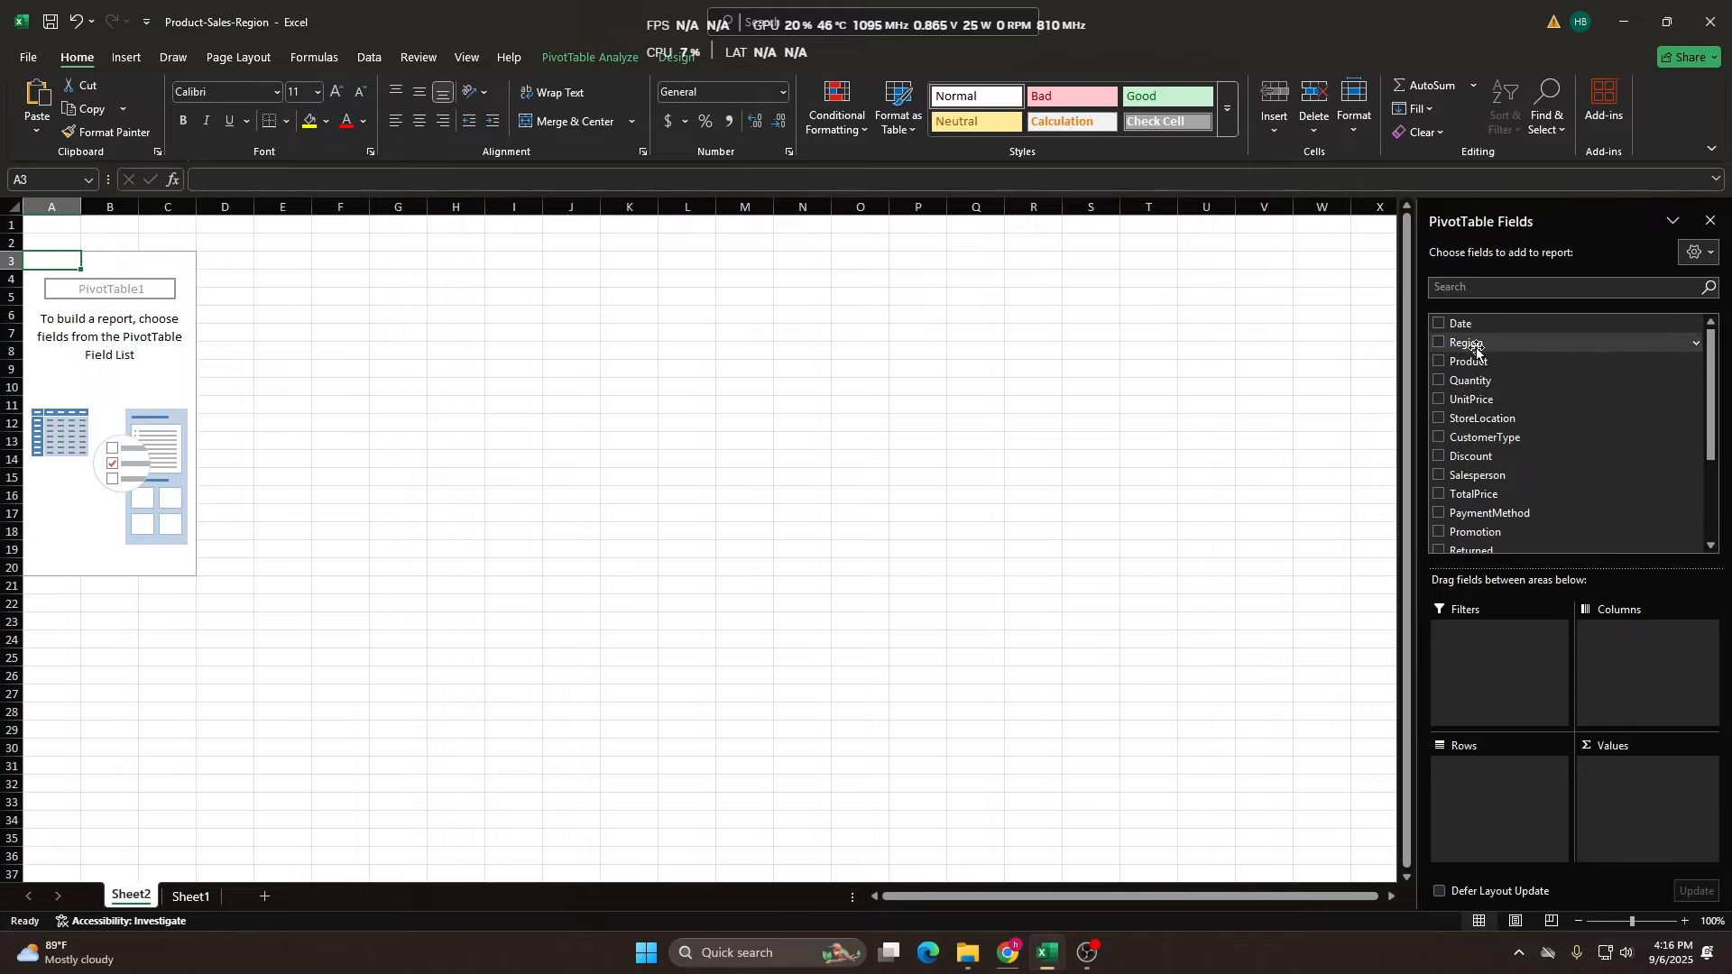
left_click_drag(1477, 344, 1511, 801)
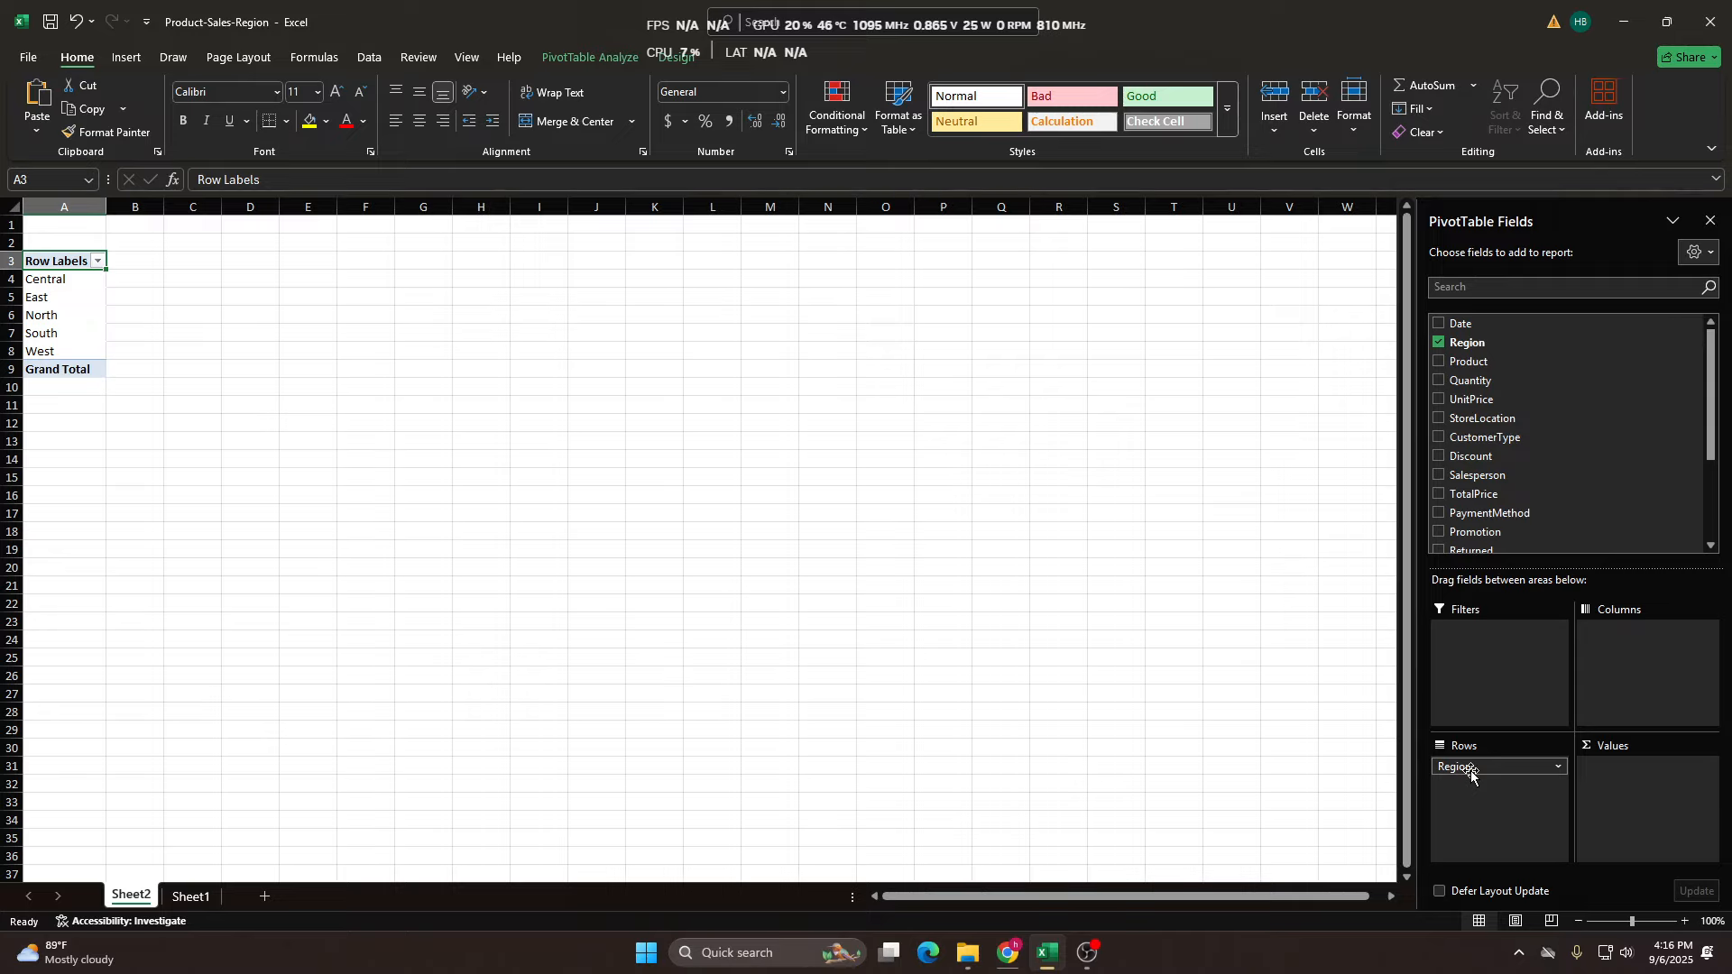
left_click(57, 282)
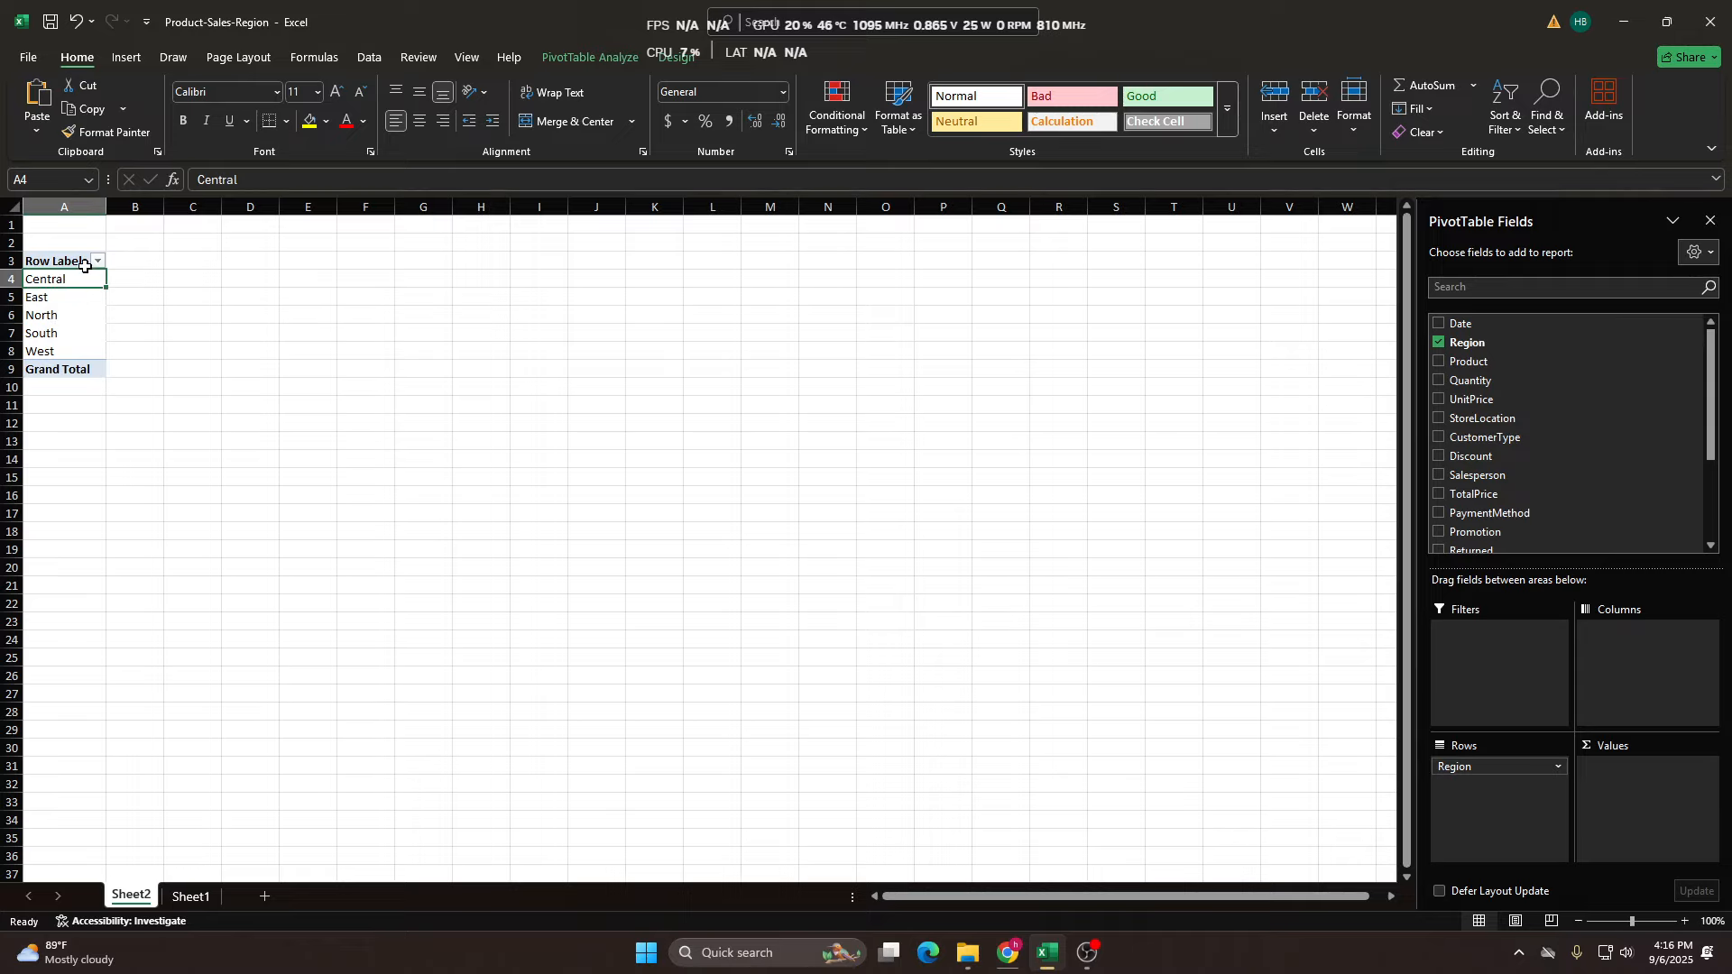
Examine the Region column in the Sheet1 source data and return to the pivot table's region list.
left_click(187, 897)
key("ctrl+Down")
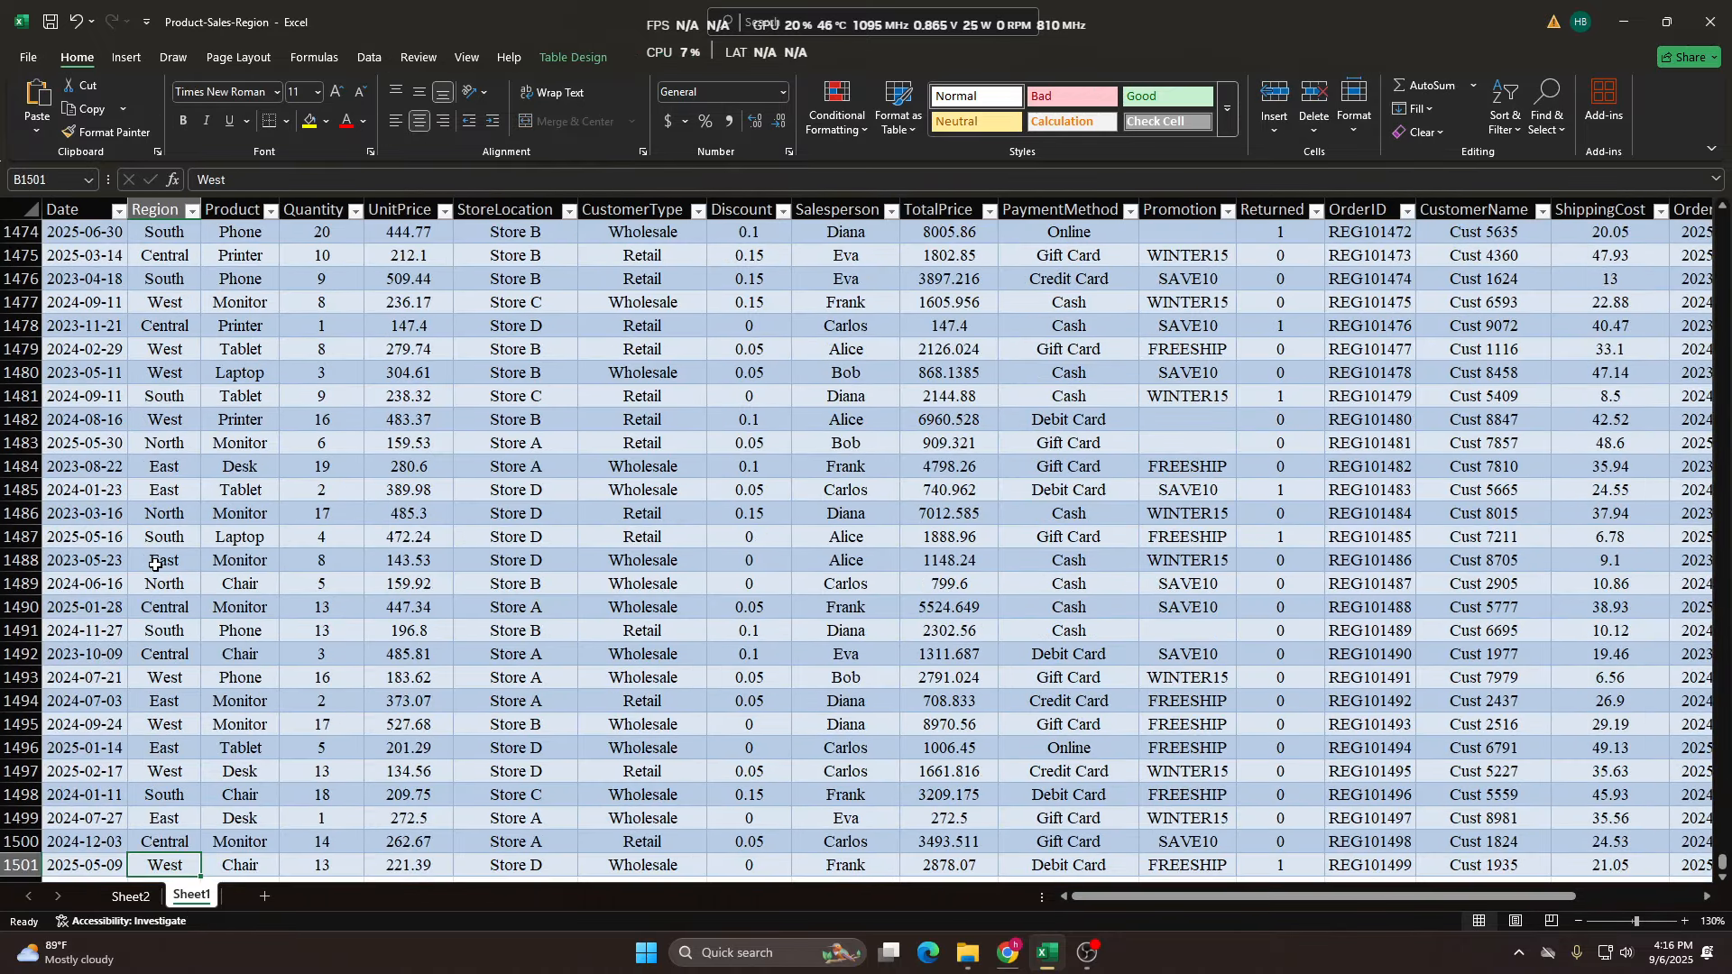
key("ctrl+Up")
key("Down")
key("Down")
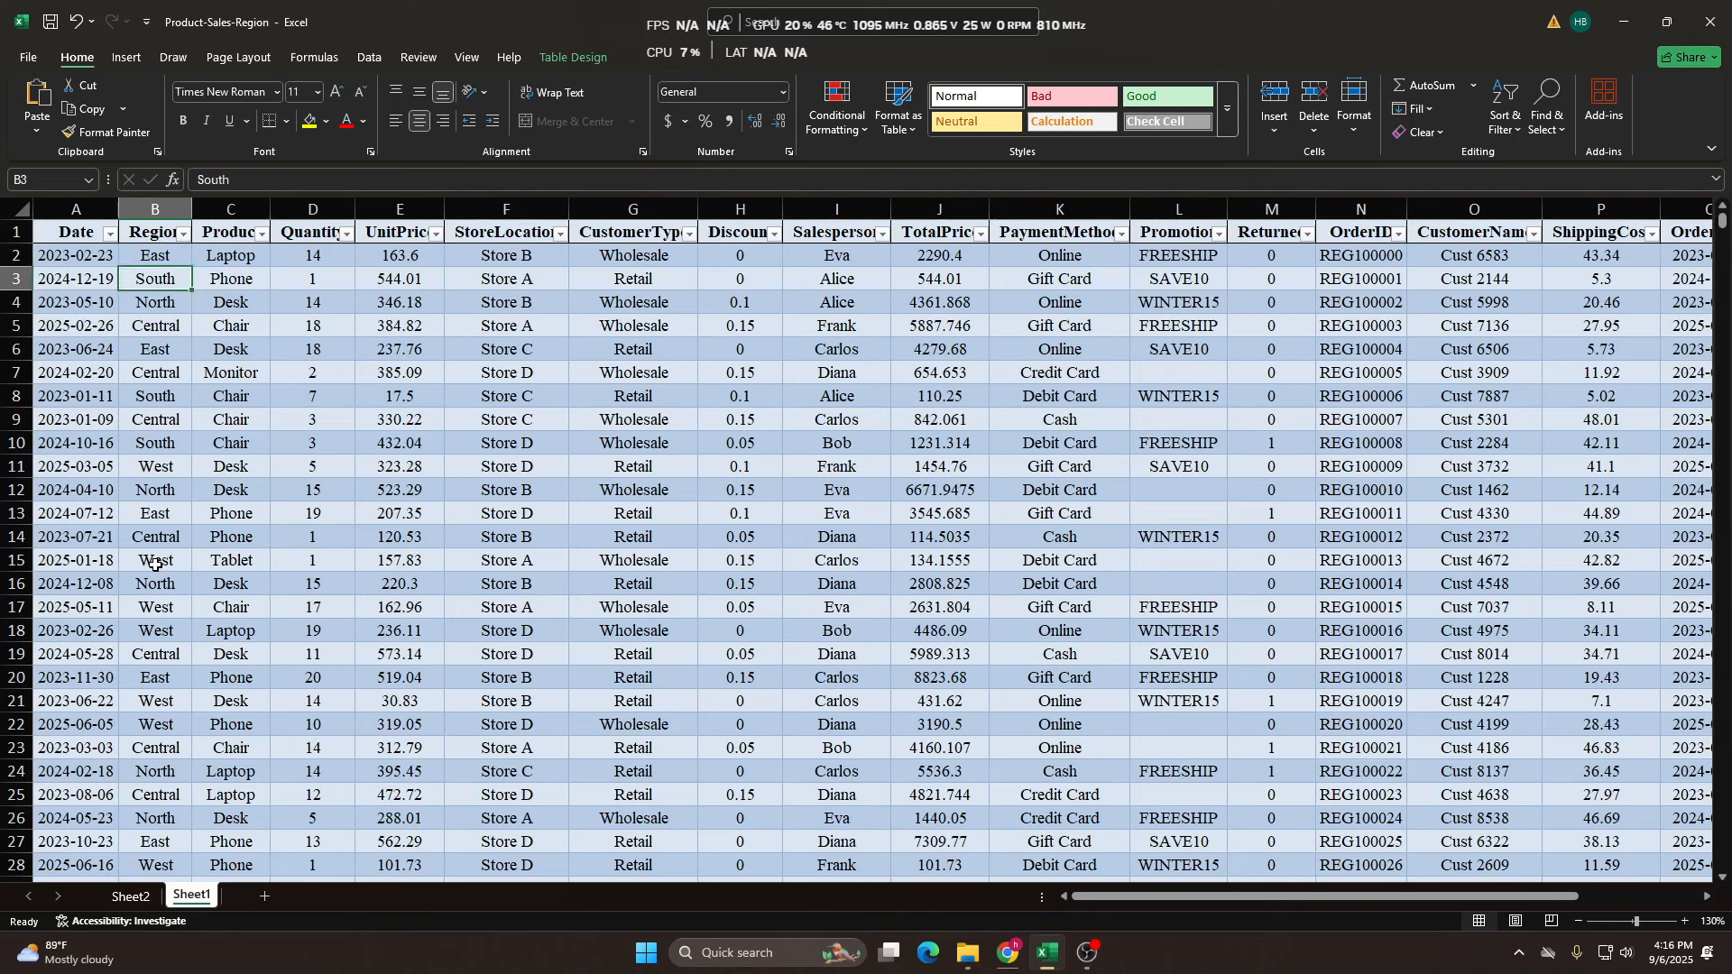
key("Down")
key("Down")
key("Down")
key("Down")
key("Down")
key("Down")
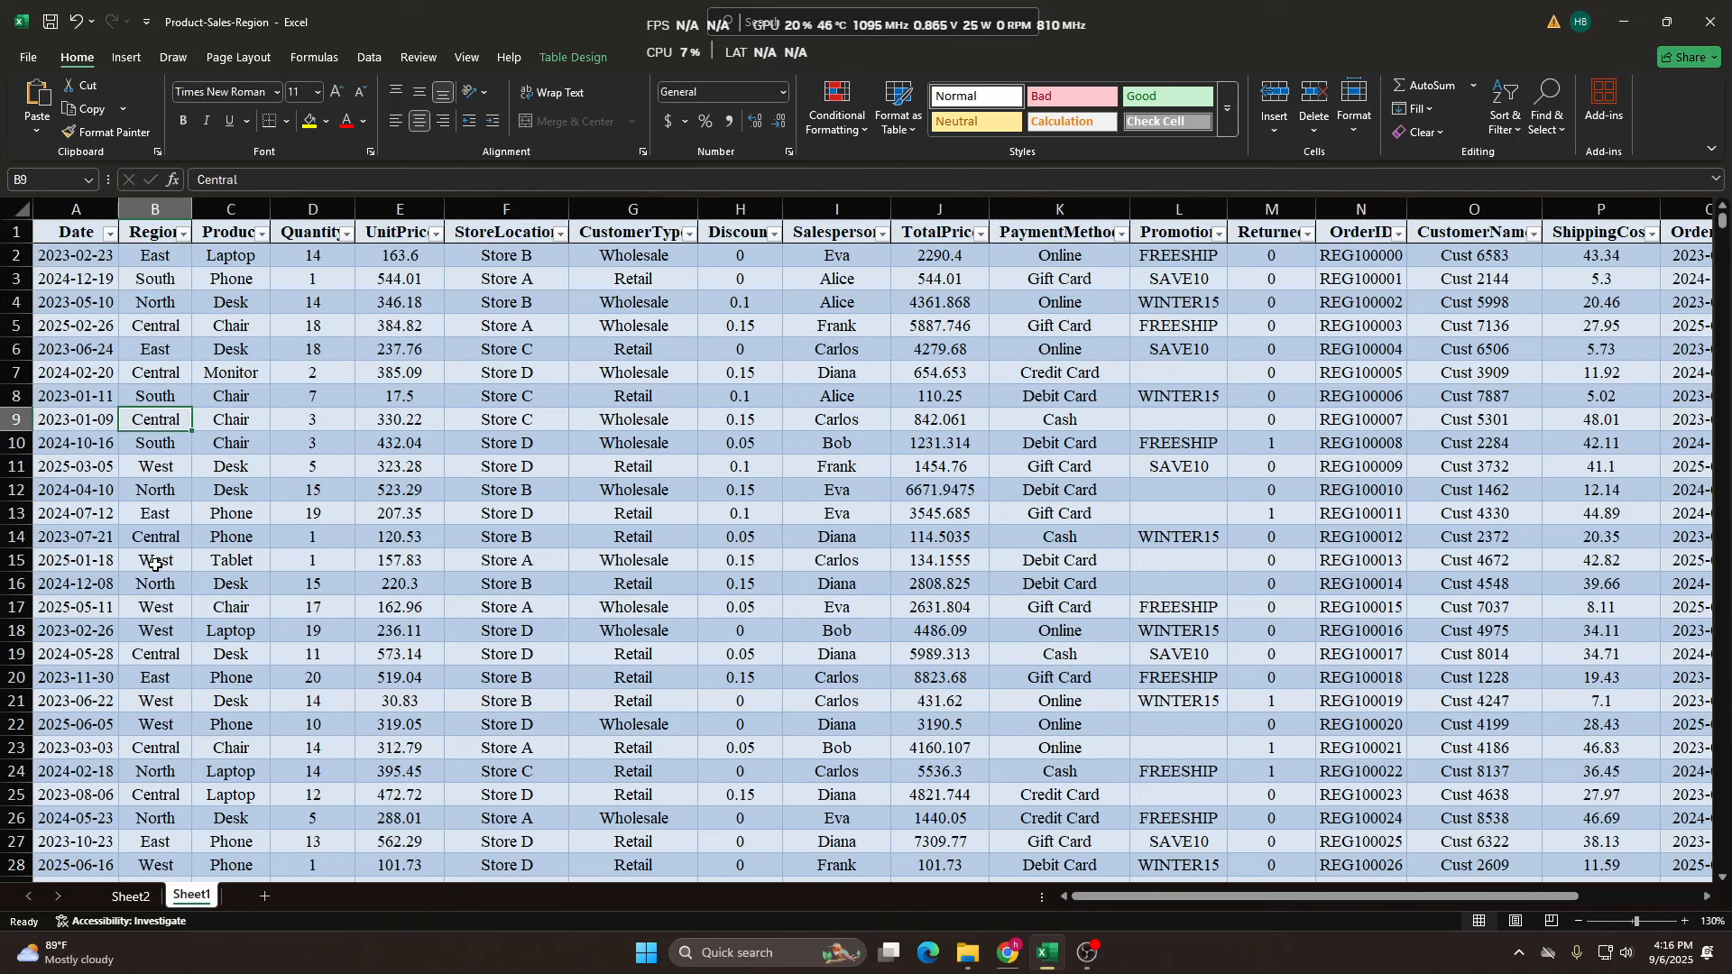
key("ctrl+Up")
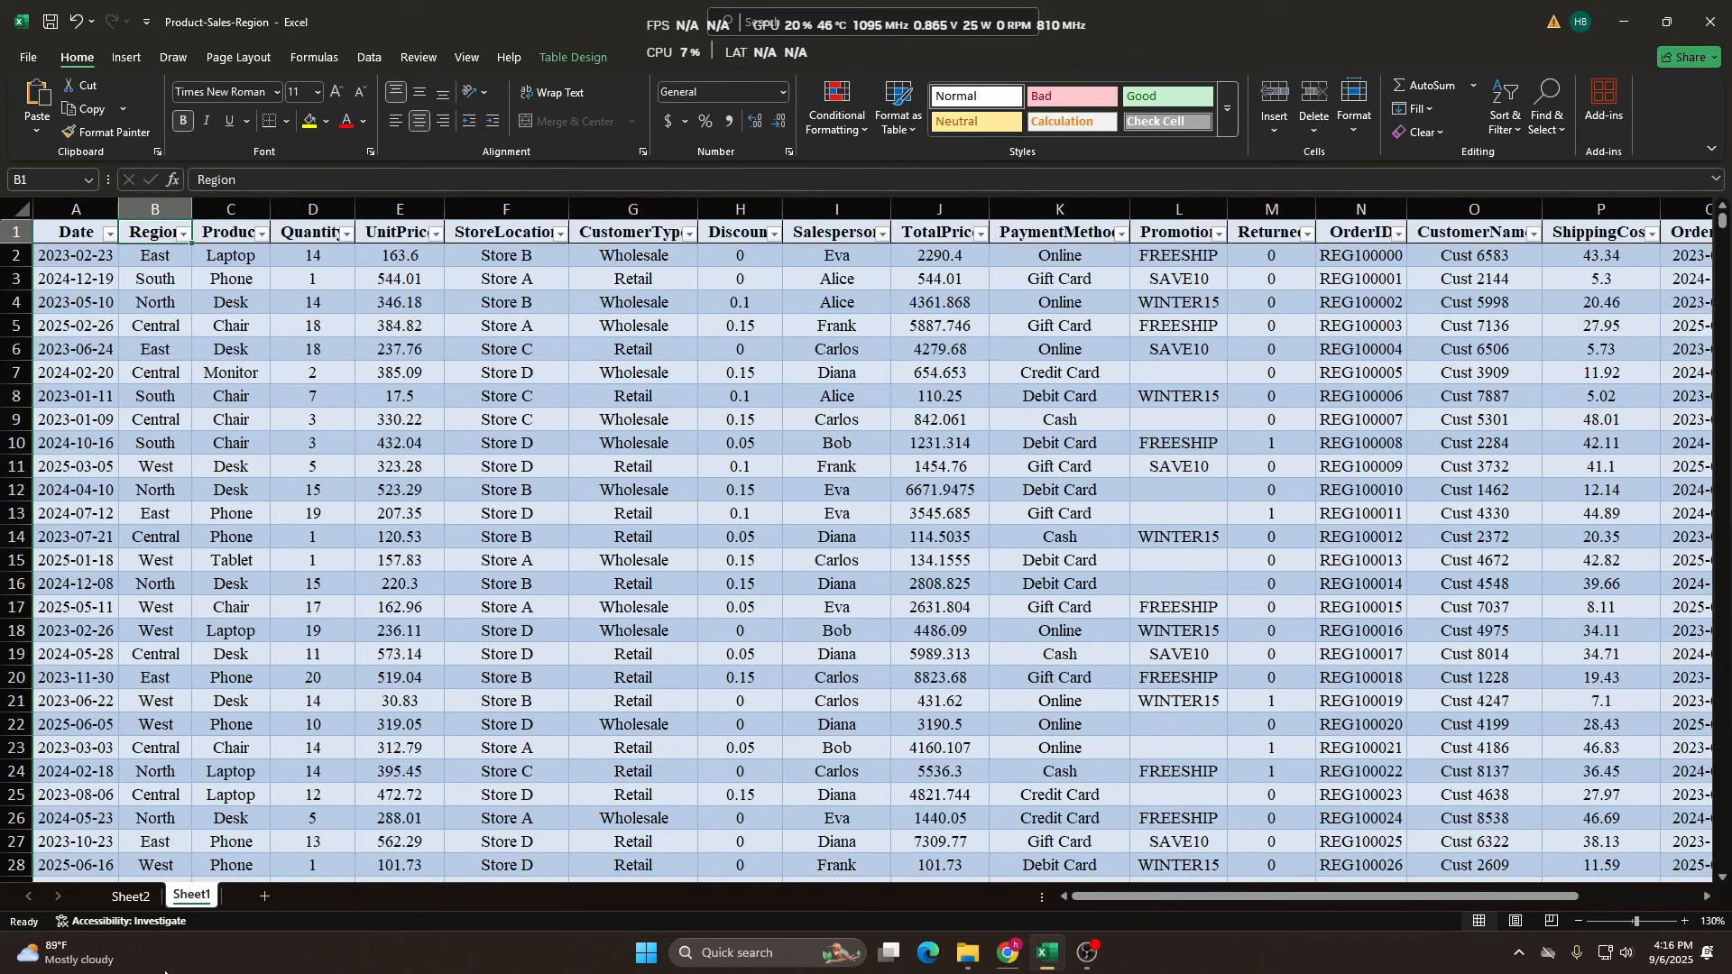
left_click(135, 900)
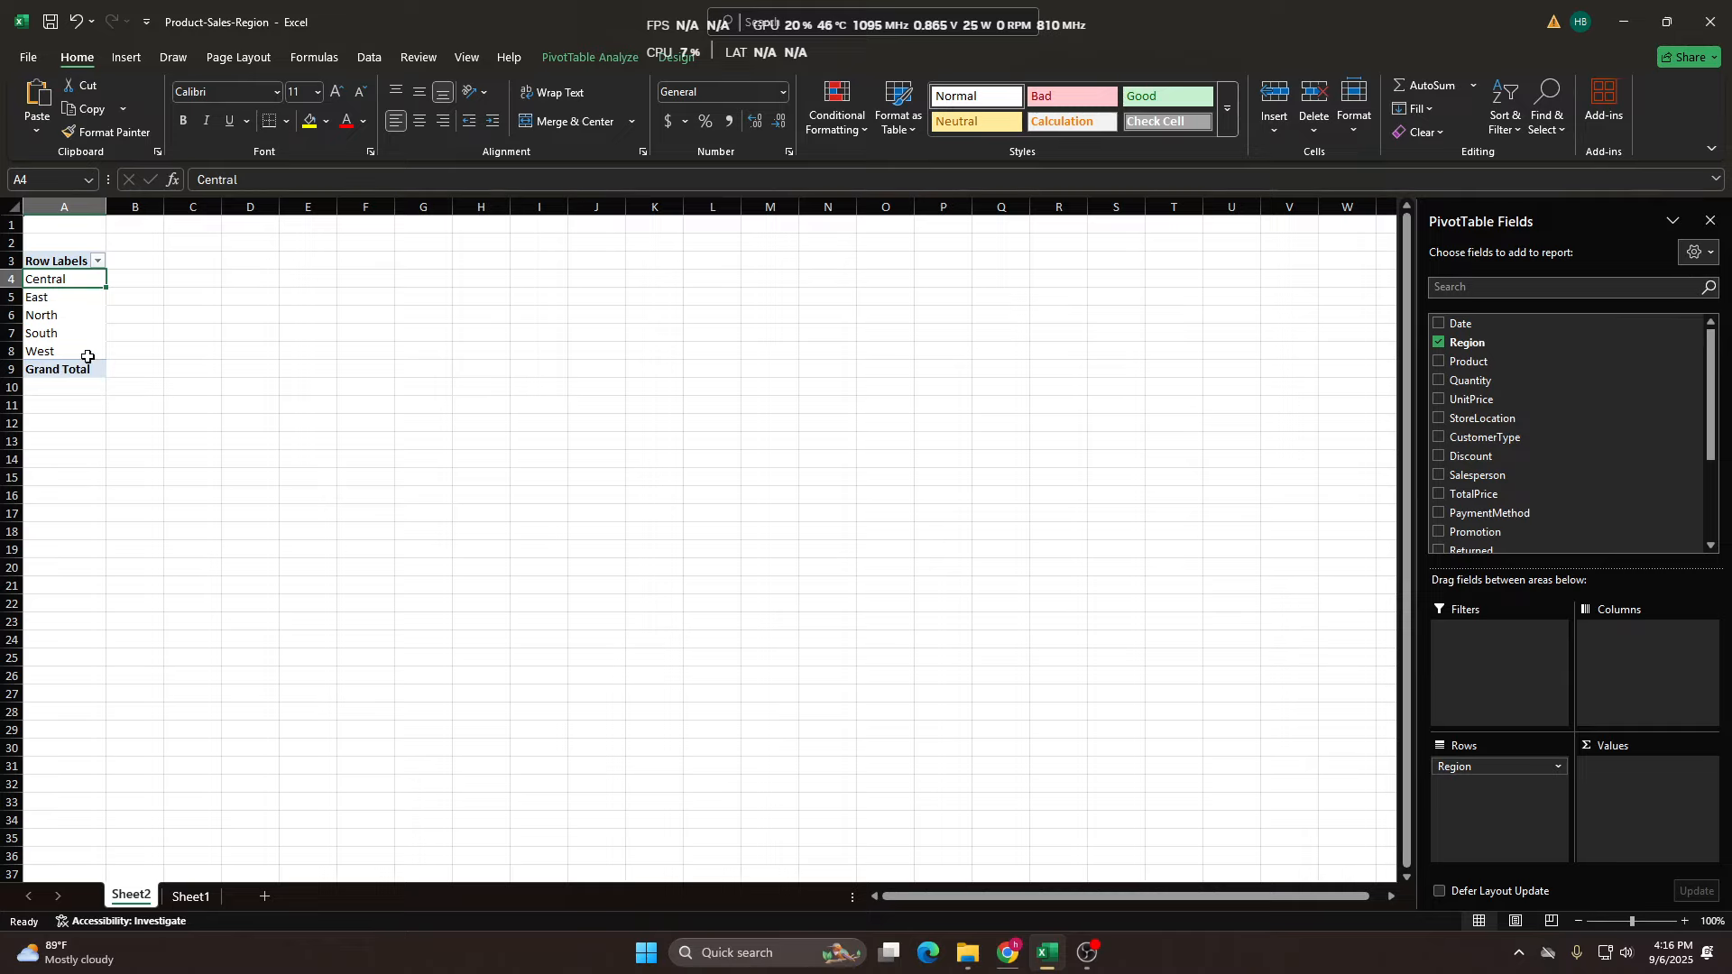
Add ShippingCost as a summed value in the pivot table and rename the row labels heading as Region.
scroll(1570, 451, "down", 3)
left_click_drag(1481, 467, 1644, 789)
left_click(58, 262)
key("BackSpace")
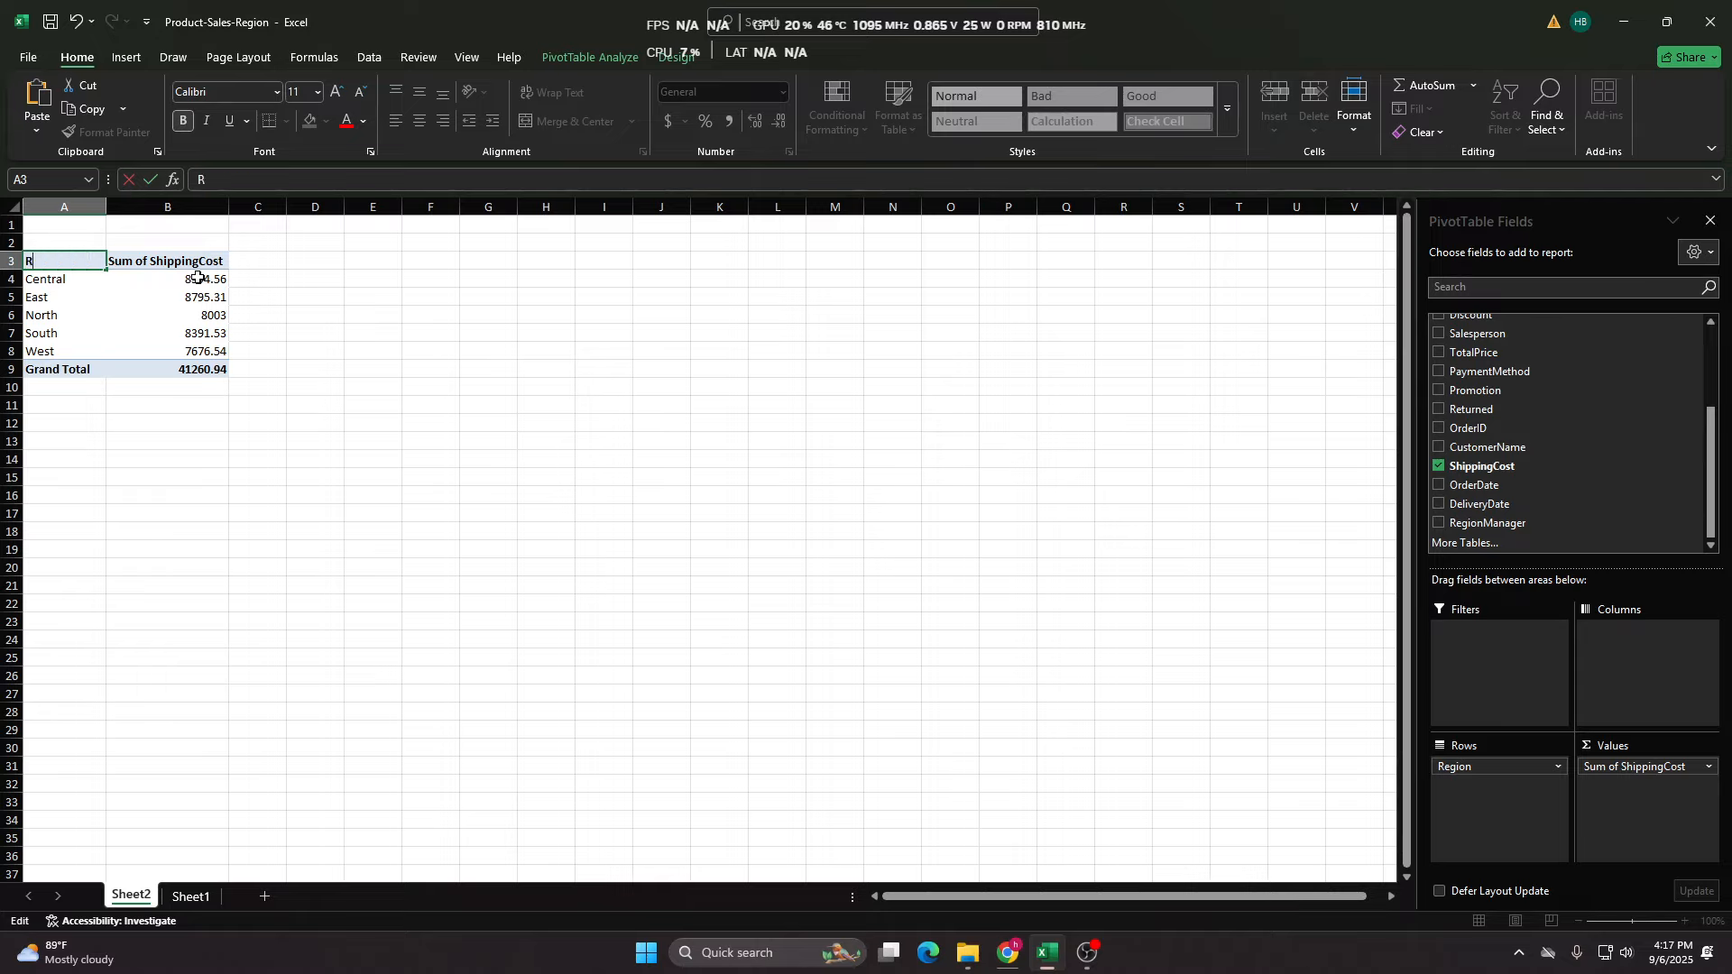
key("Return")
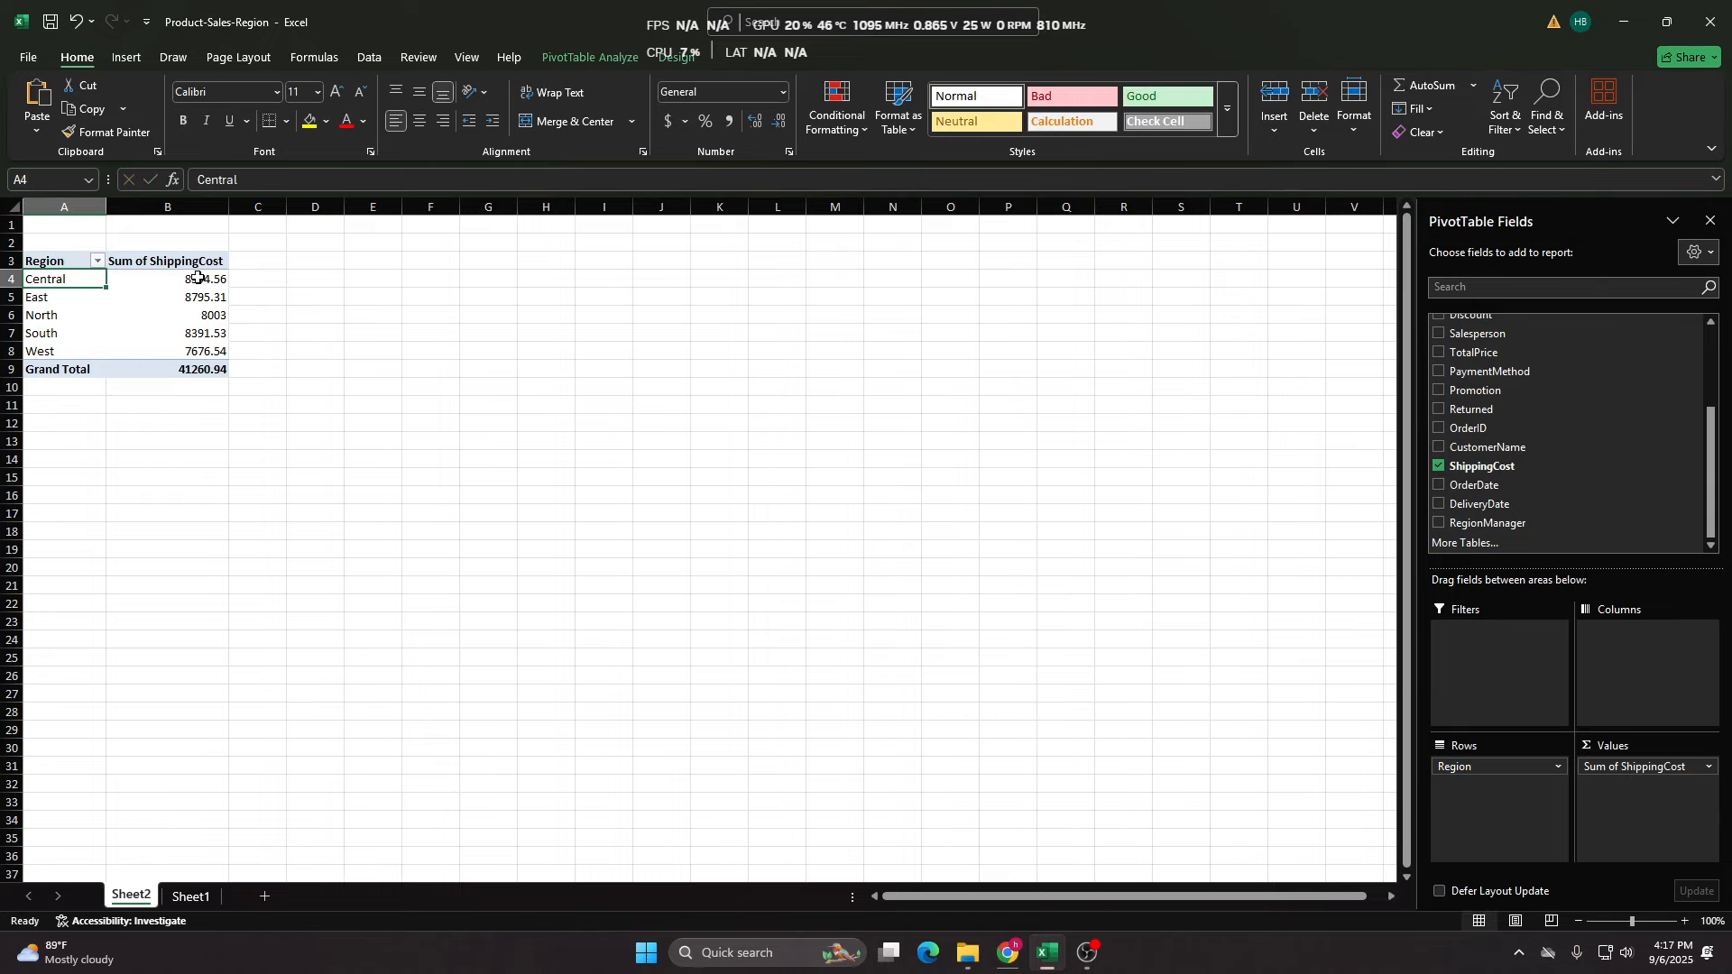
Review the pivot table's regions together with each one's summed shipping cost.
key("Down")
key("Right")
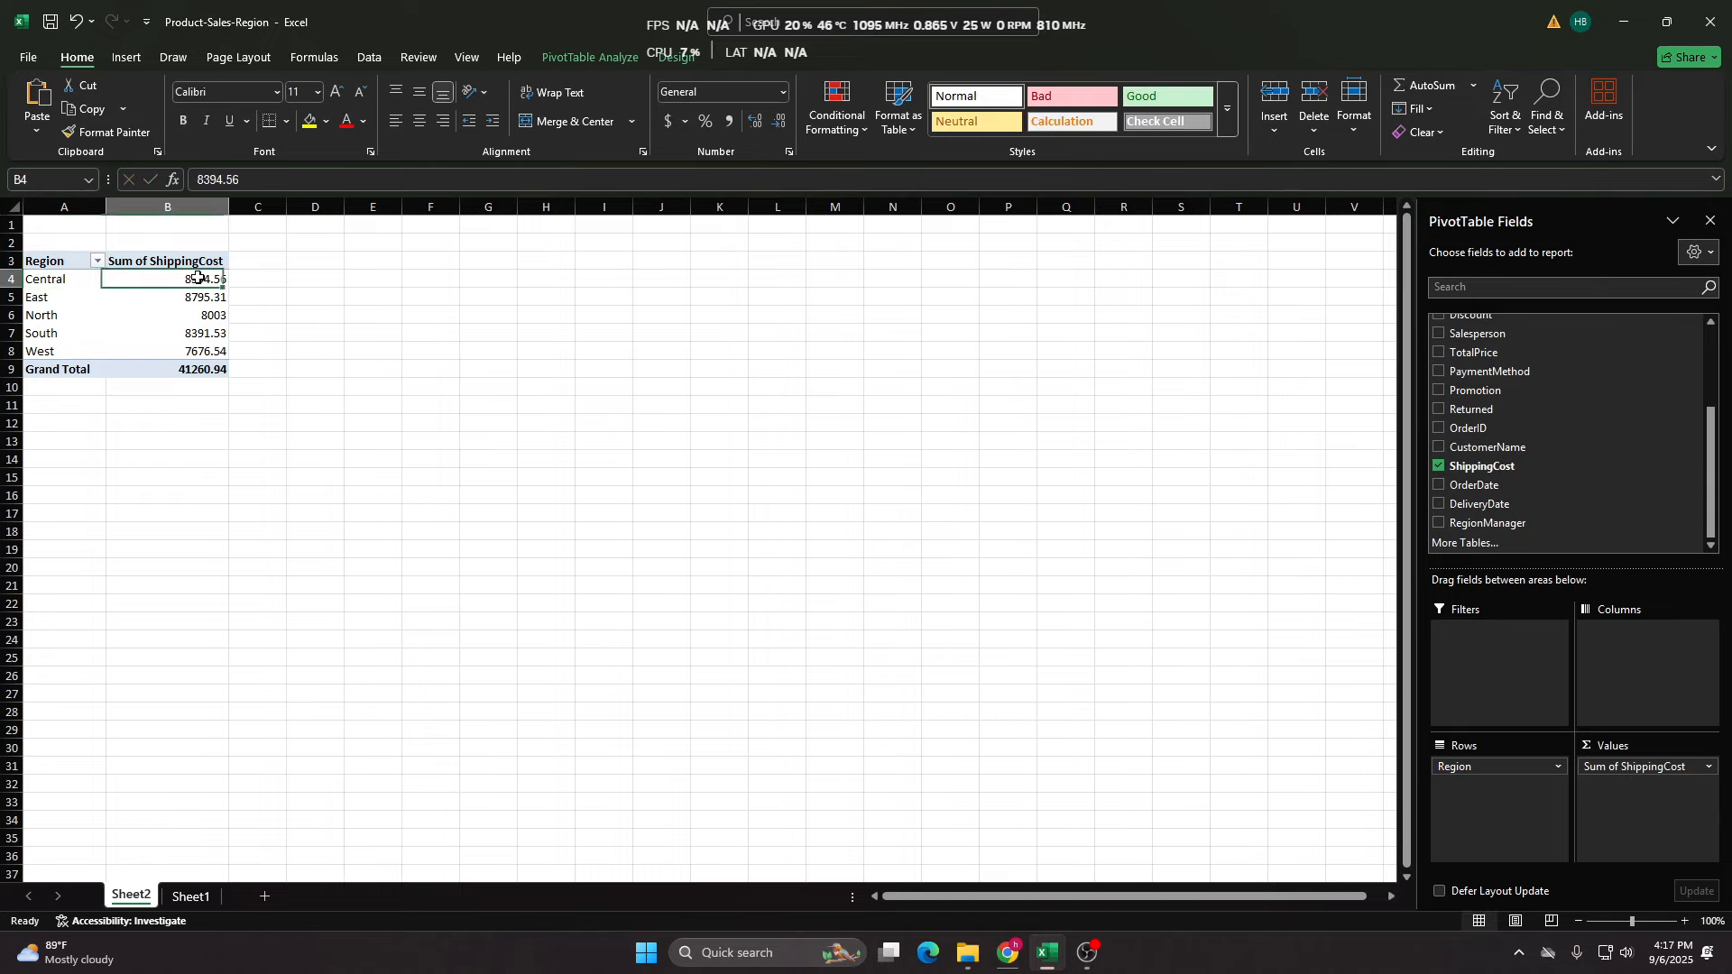
key("Right")
key("Left")
key("Left")
key("Right")
key("Right")
key("Left")
key("Left")
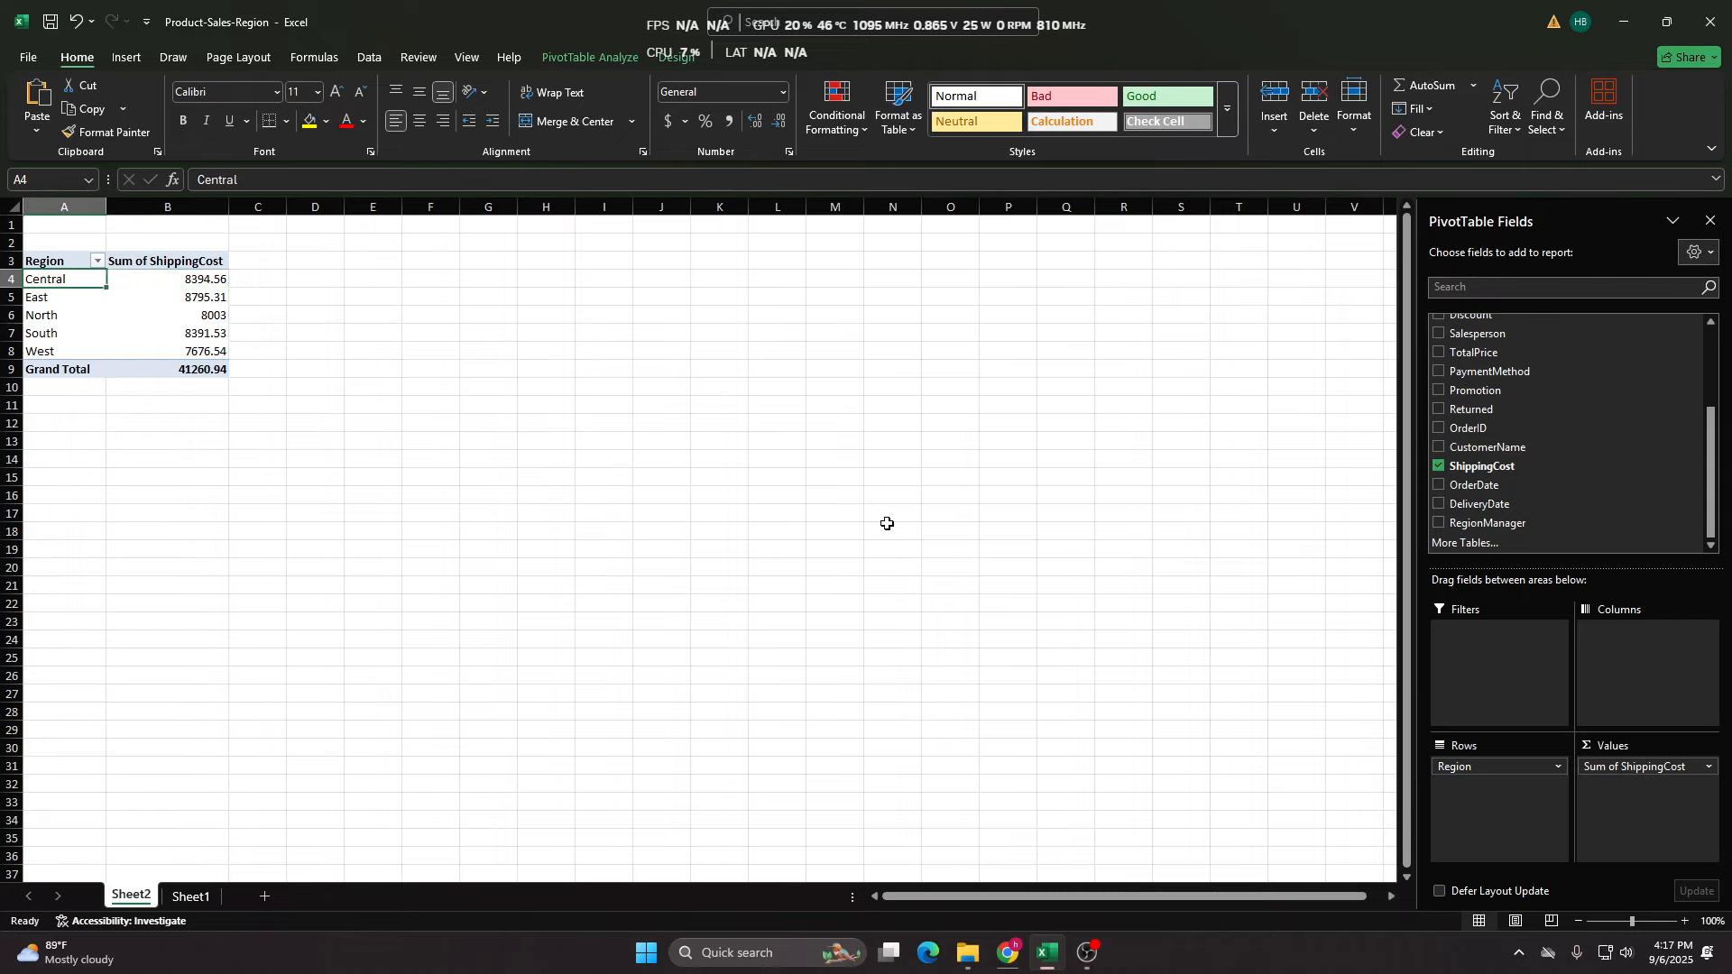
key("Right")
key("Right")
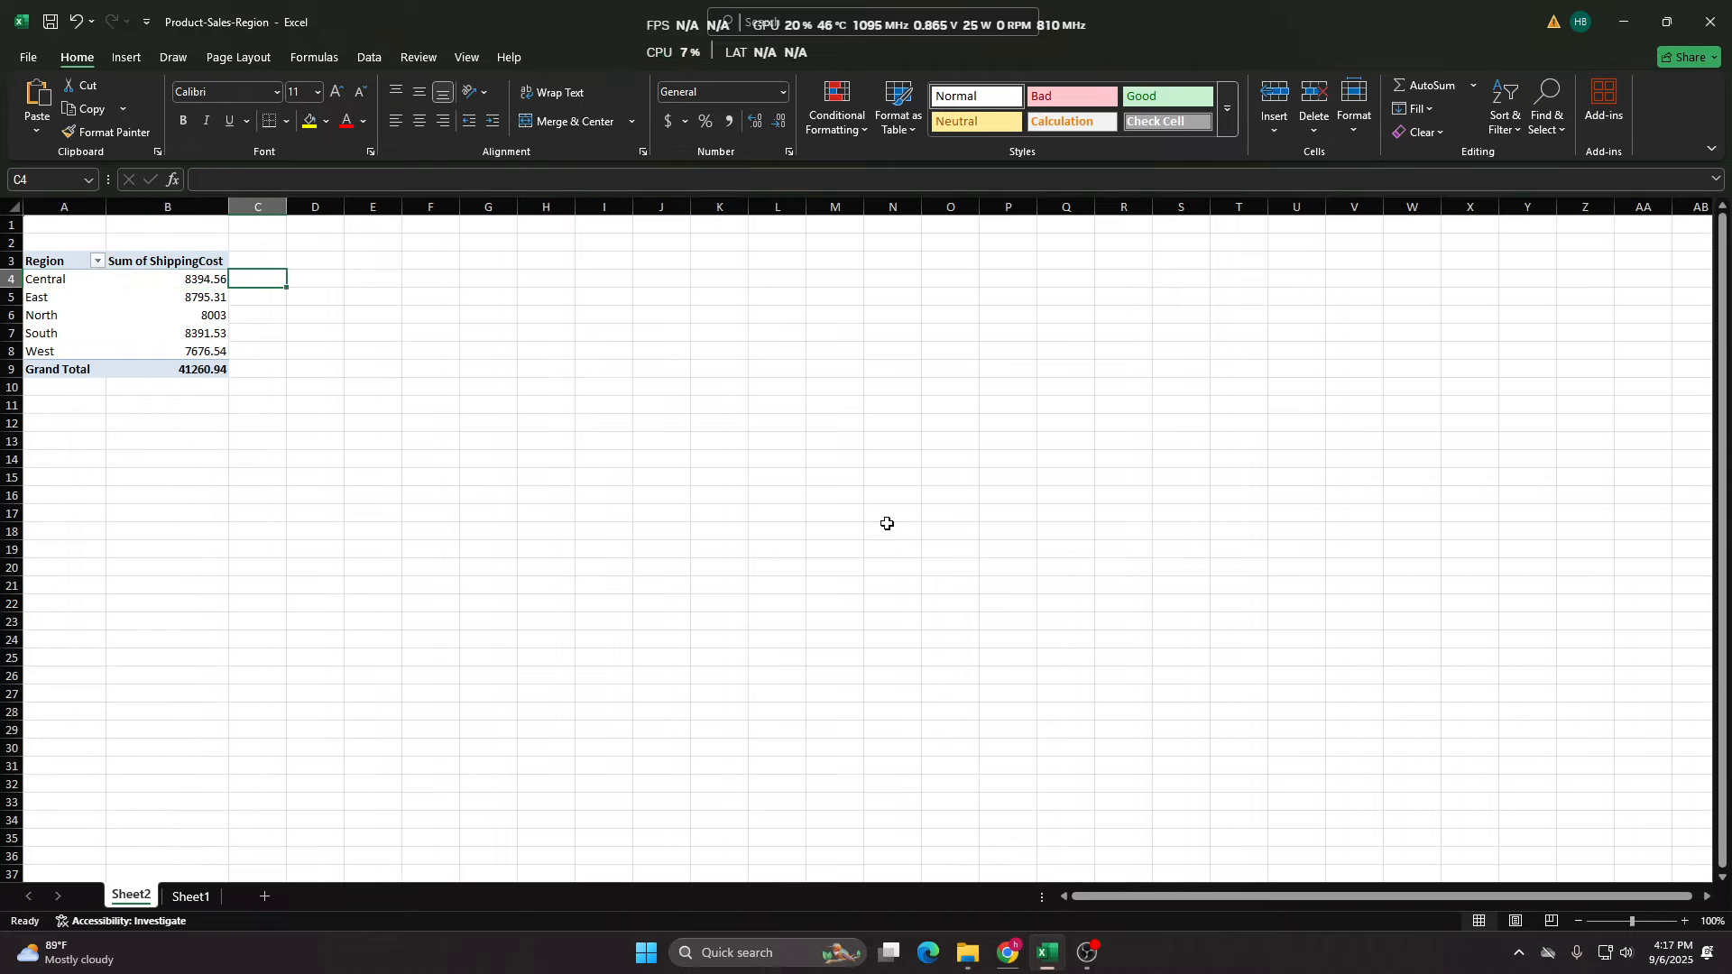
key("Left")
key("Down")
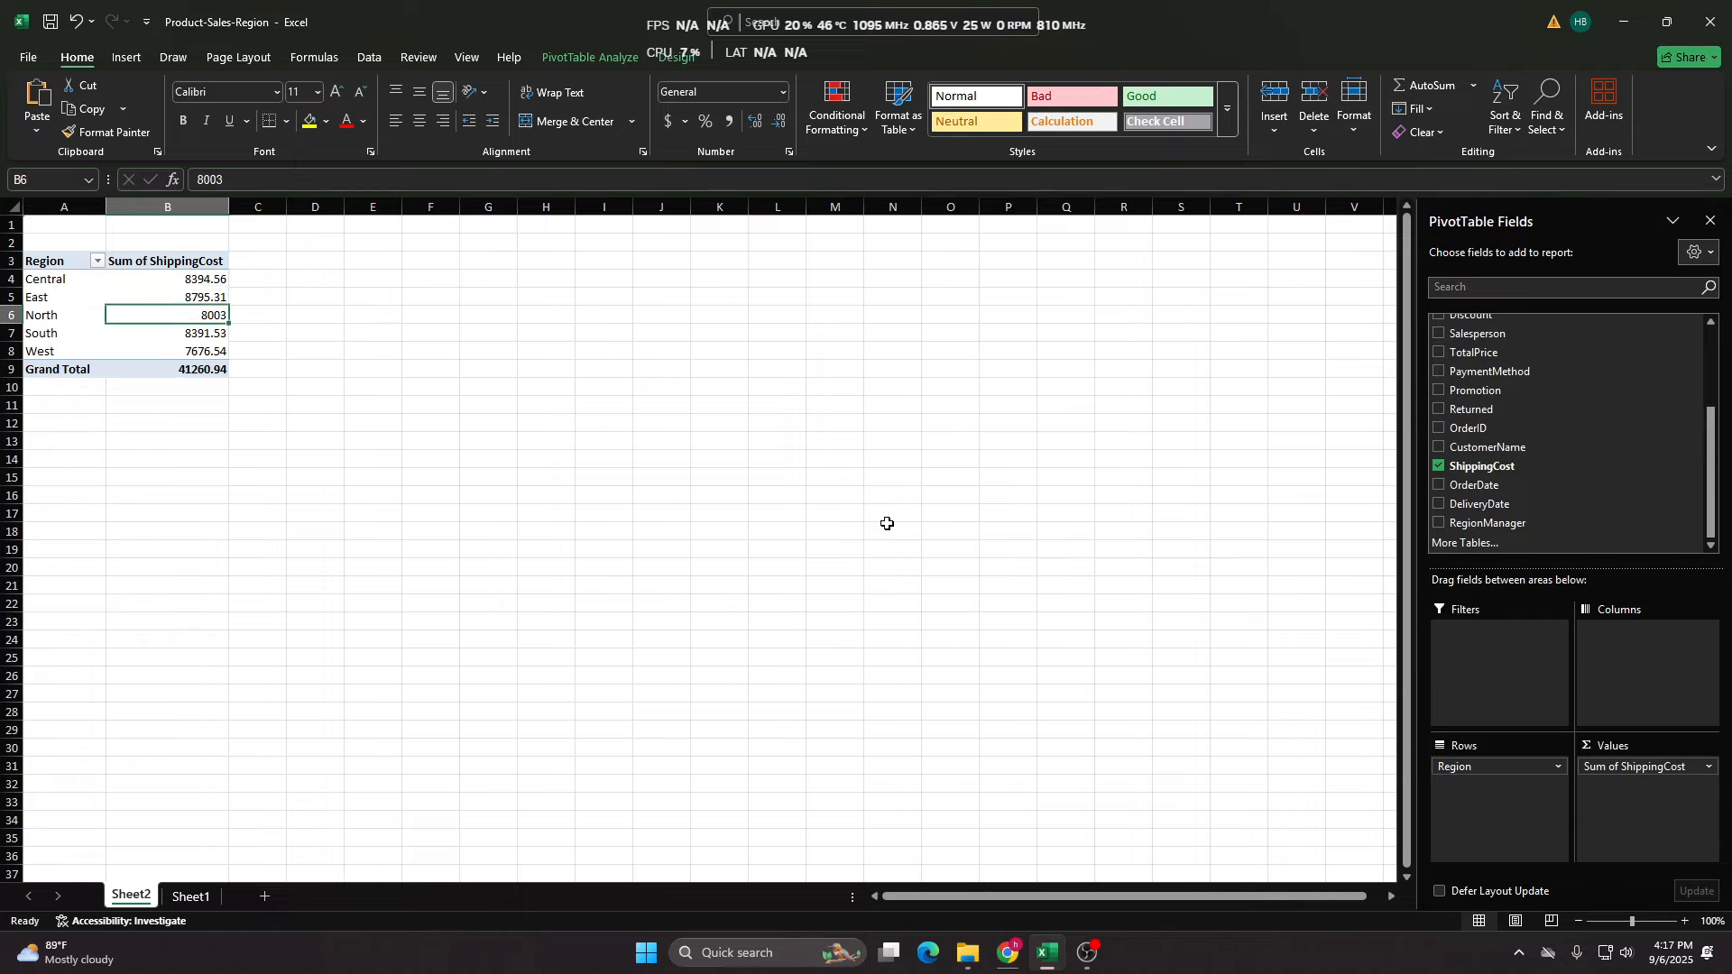
key("Left")
key("Down")
key("Right")
key("Right")
key("Left")
key("Left")
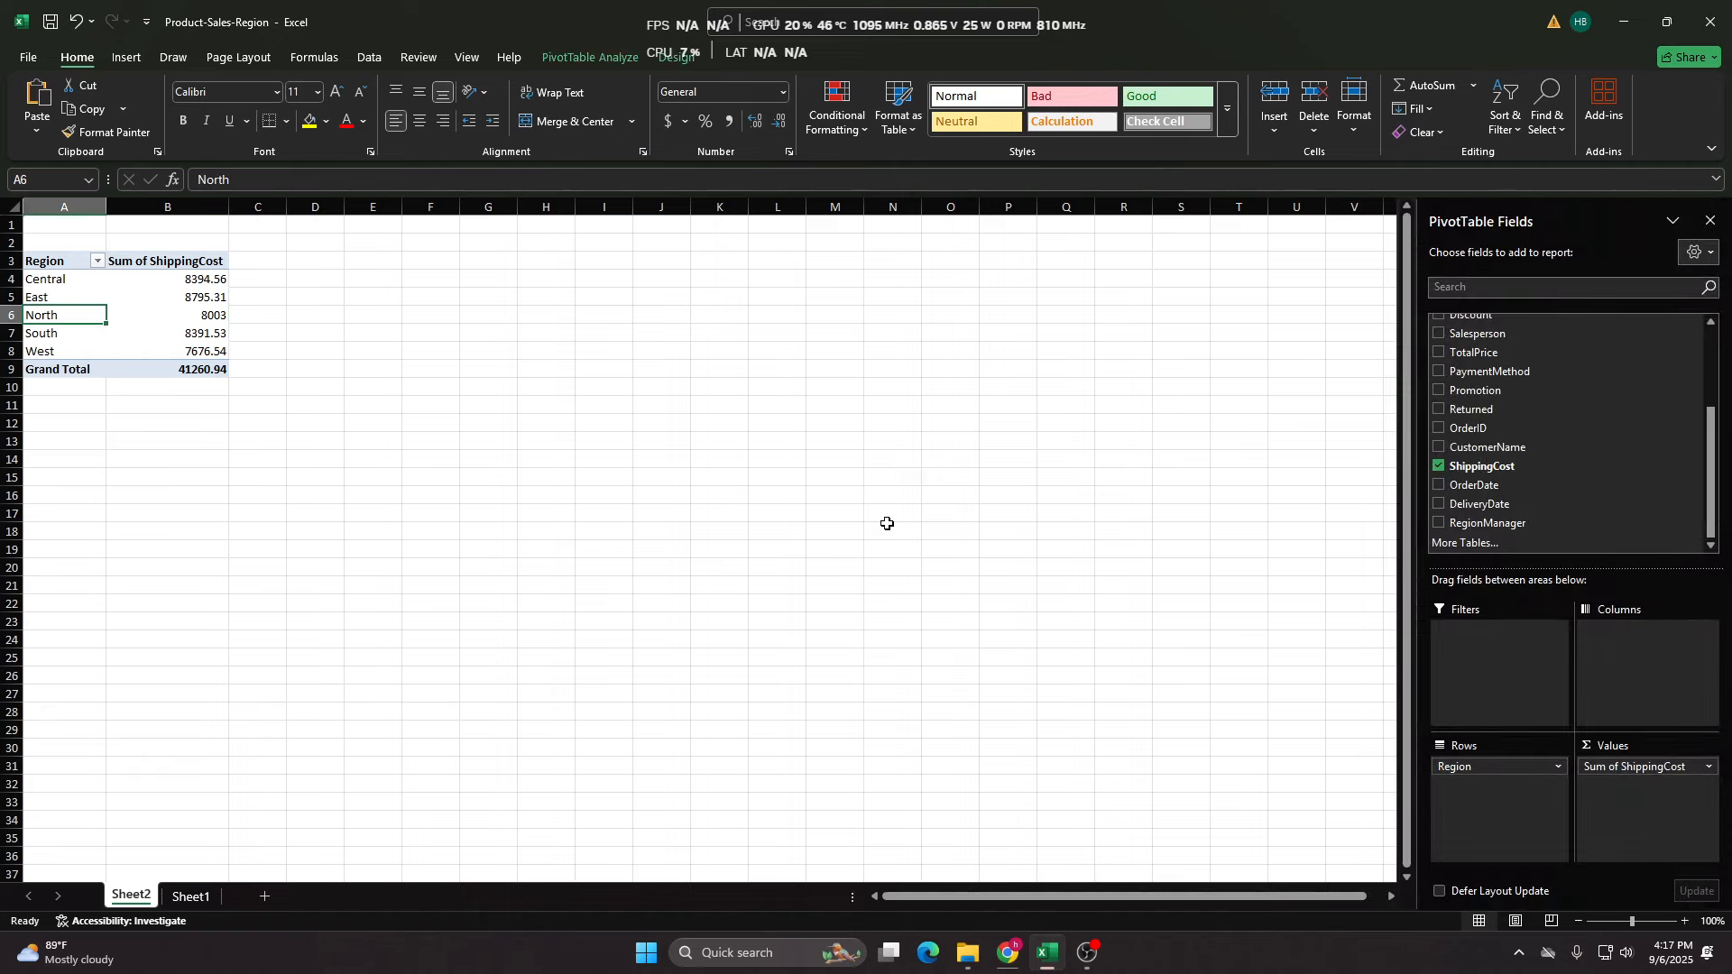
key("Up")
key("Up")
key("Up")
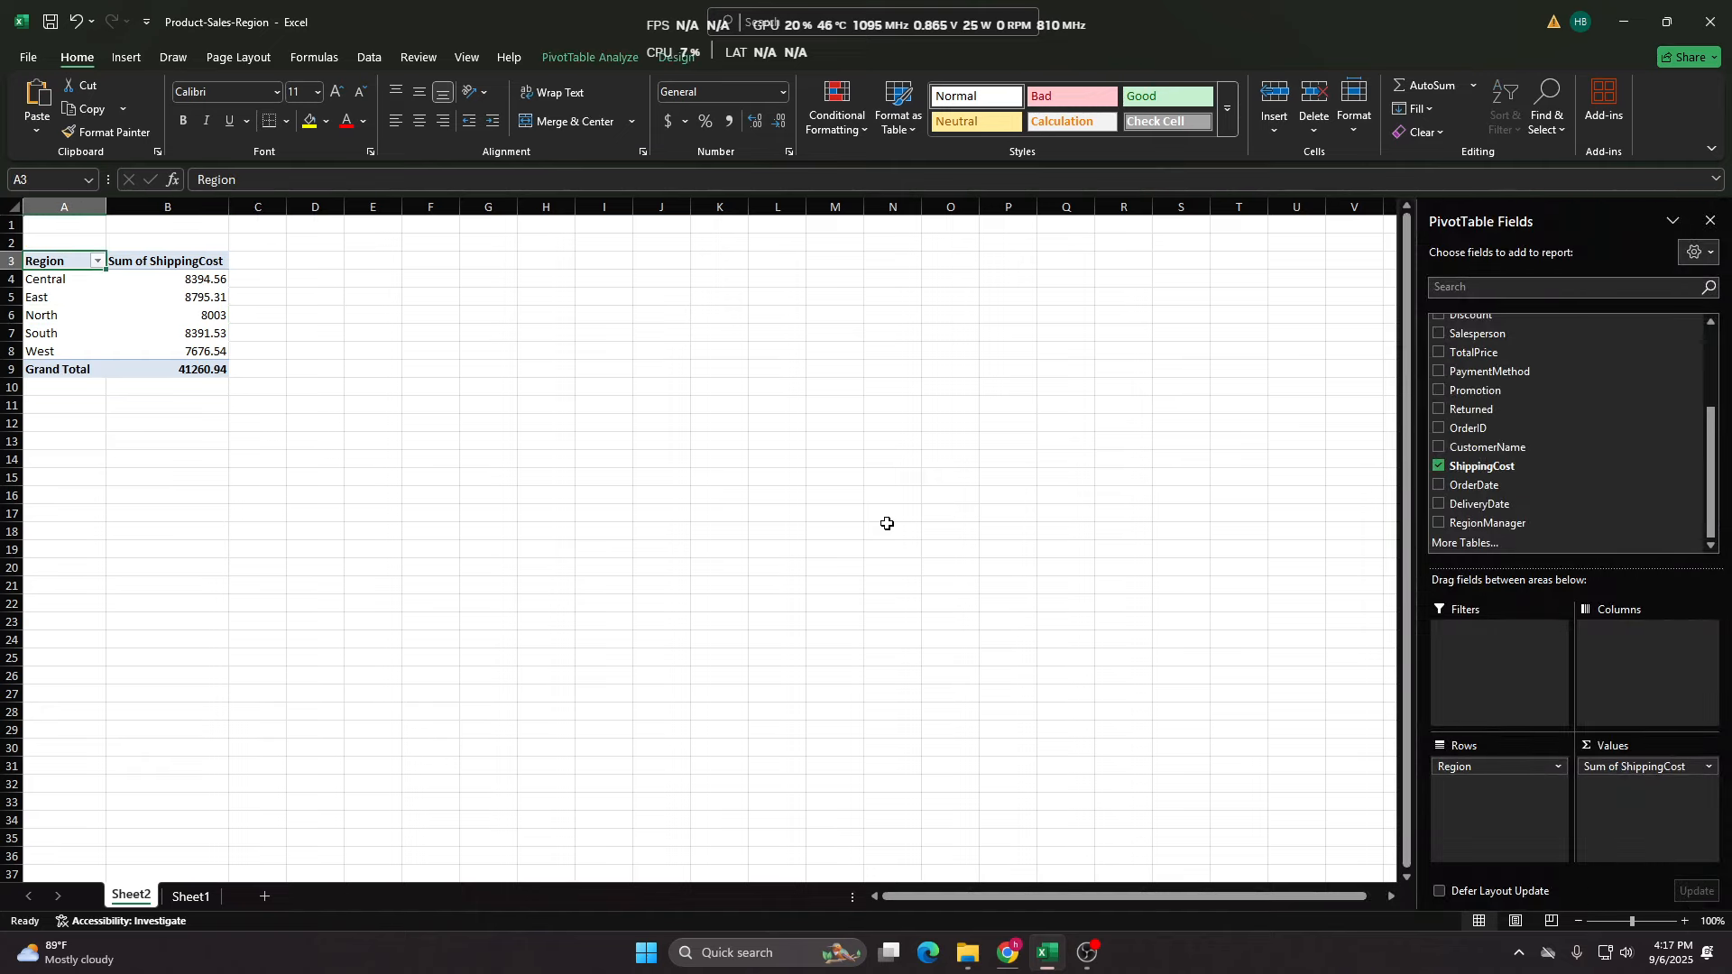
key("ctrl+shift+Right")
key("ctrl+shift+Down")
key("Left")
key("Right")
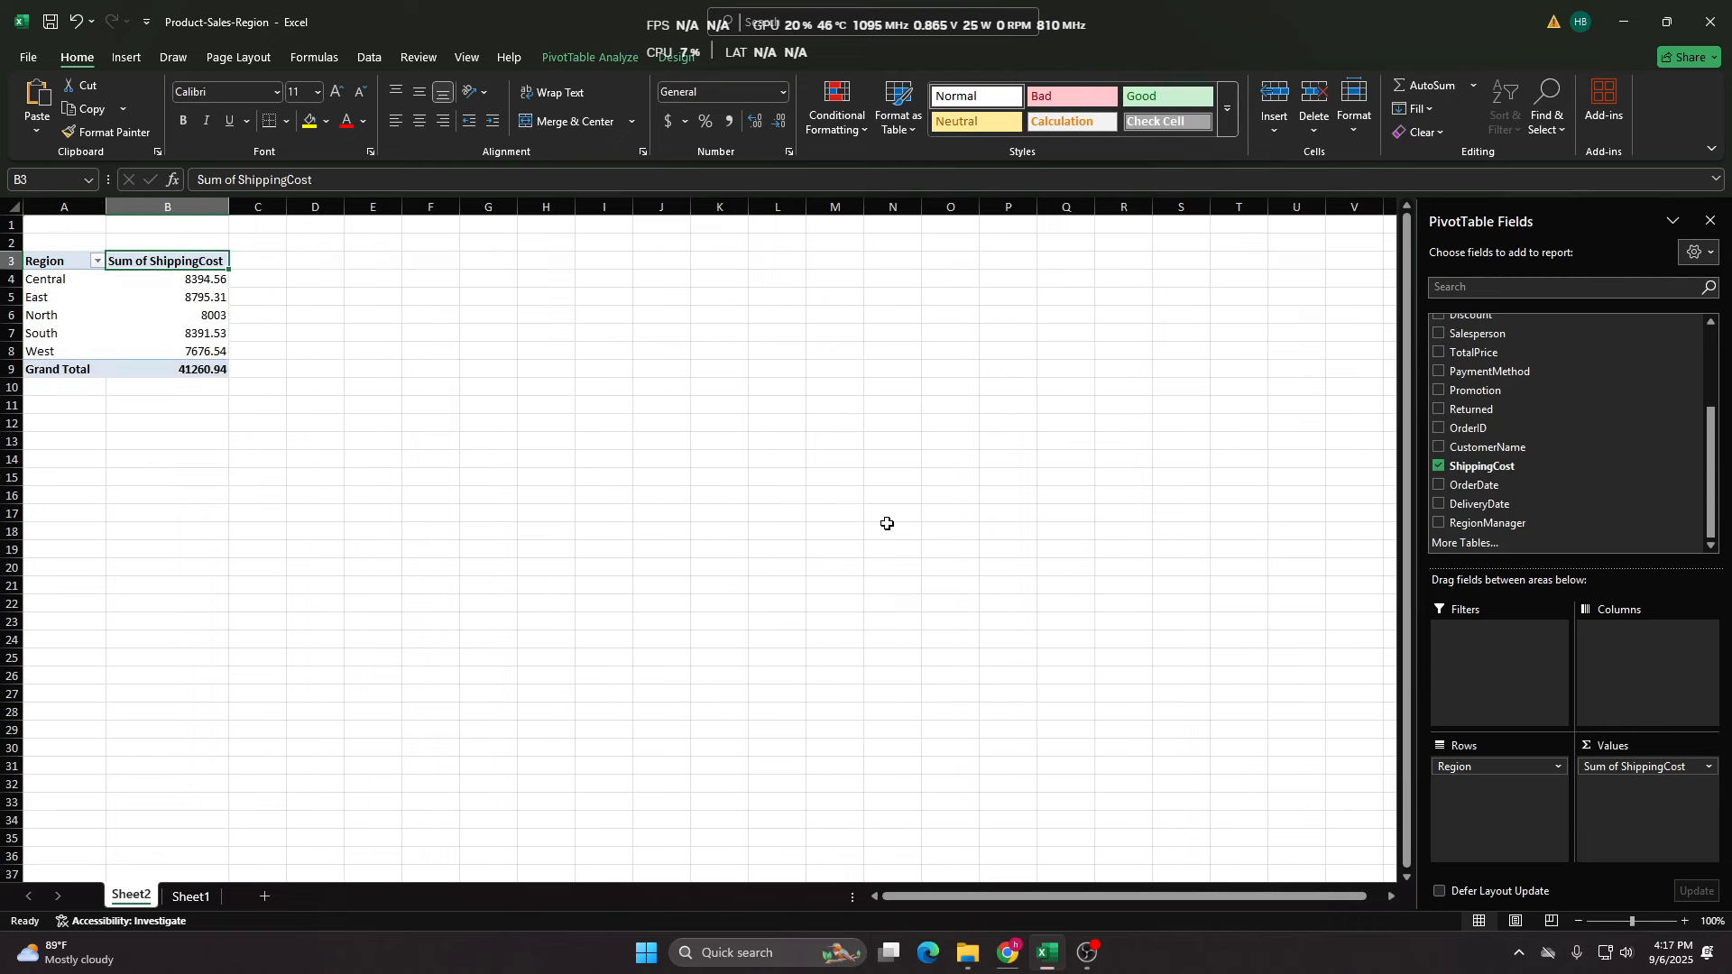
key("Right")
key("Left")
key("Left")
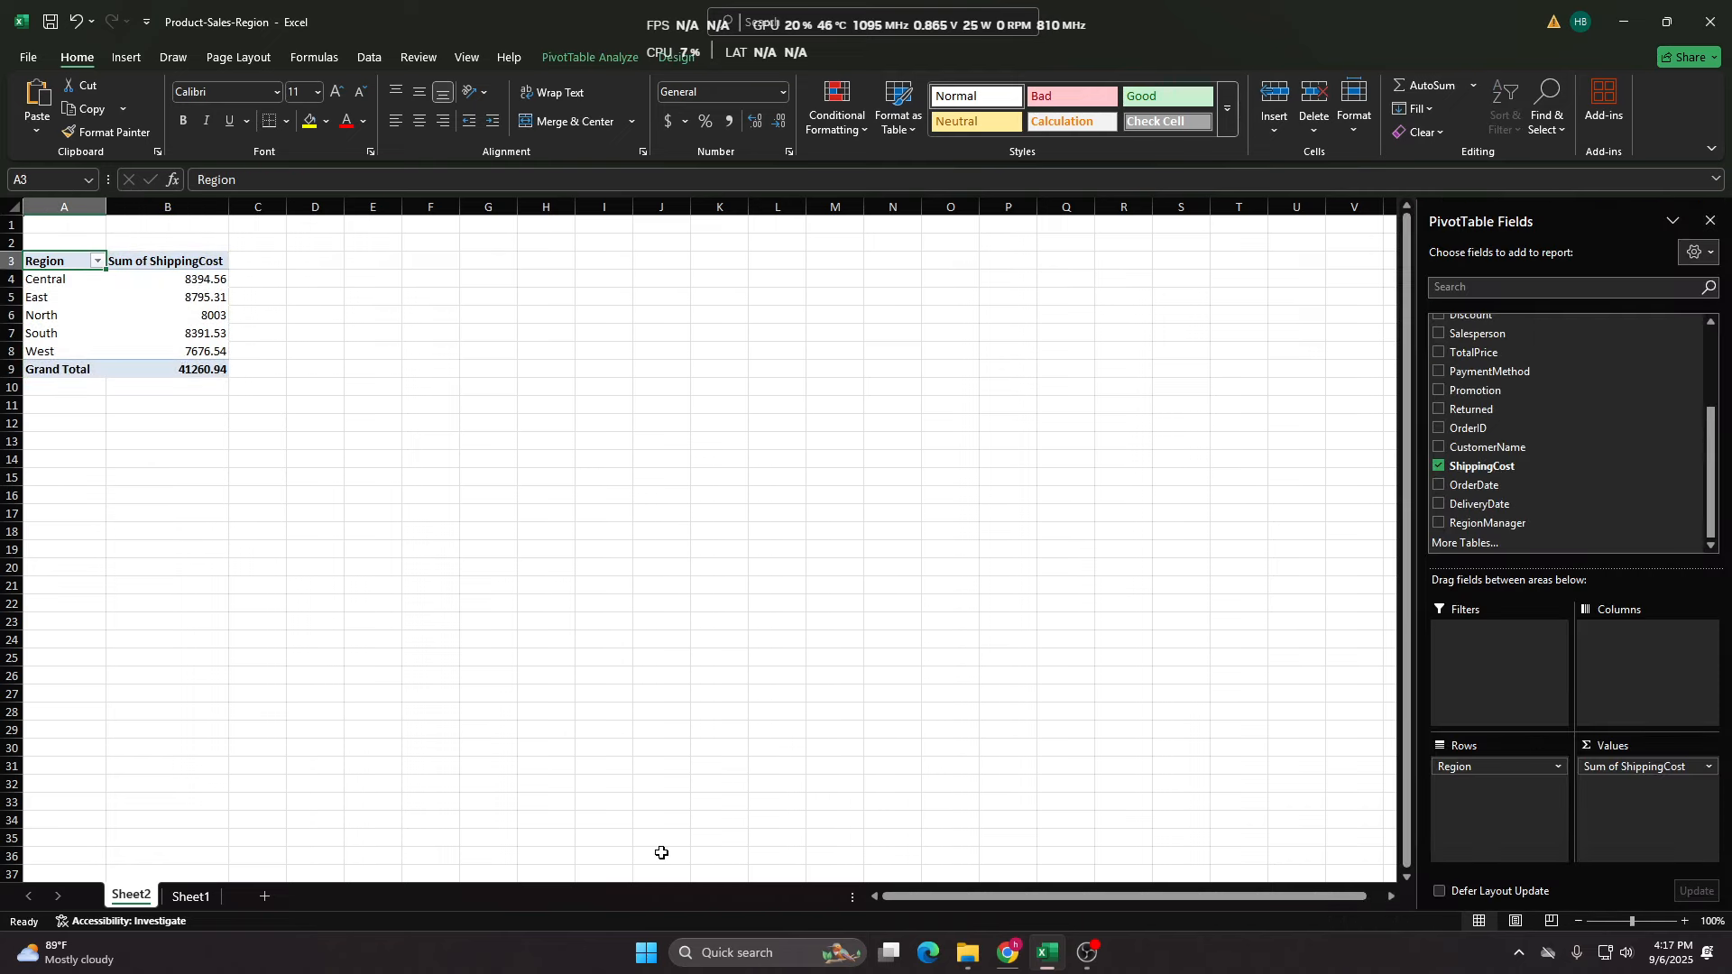
Filter the pivot table's Region field to show only East.
left_click(97, 263)
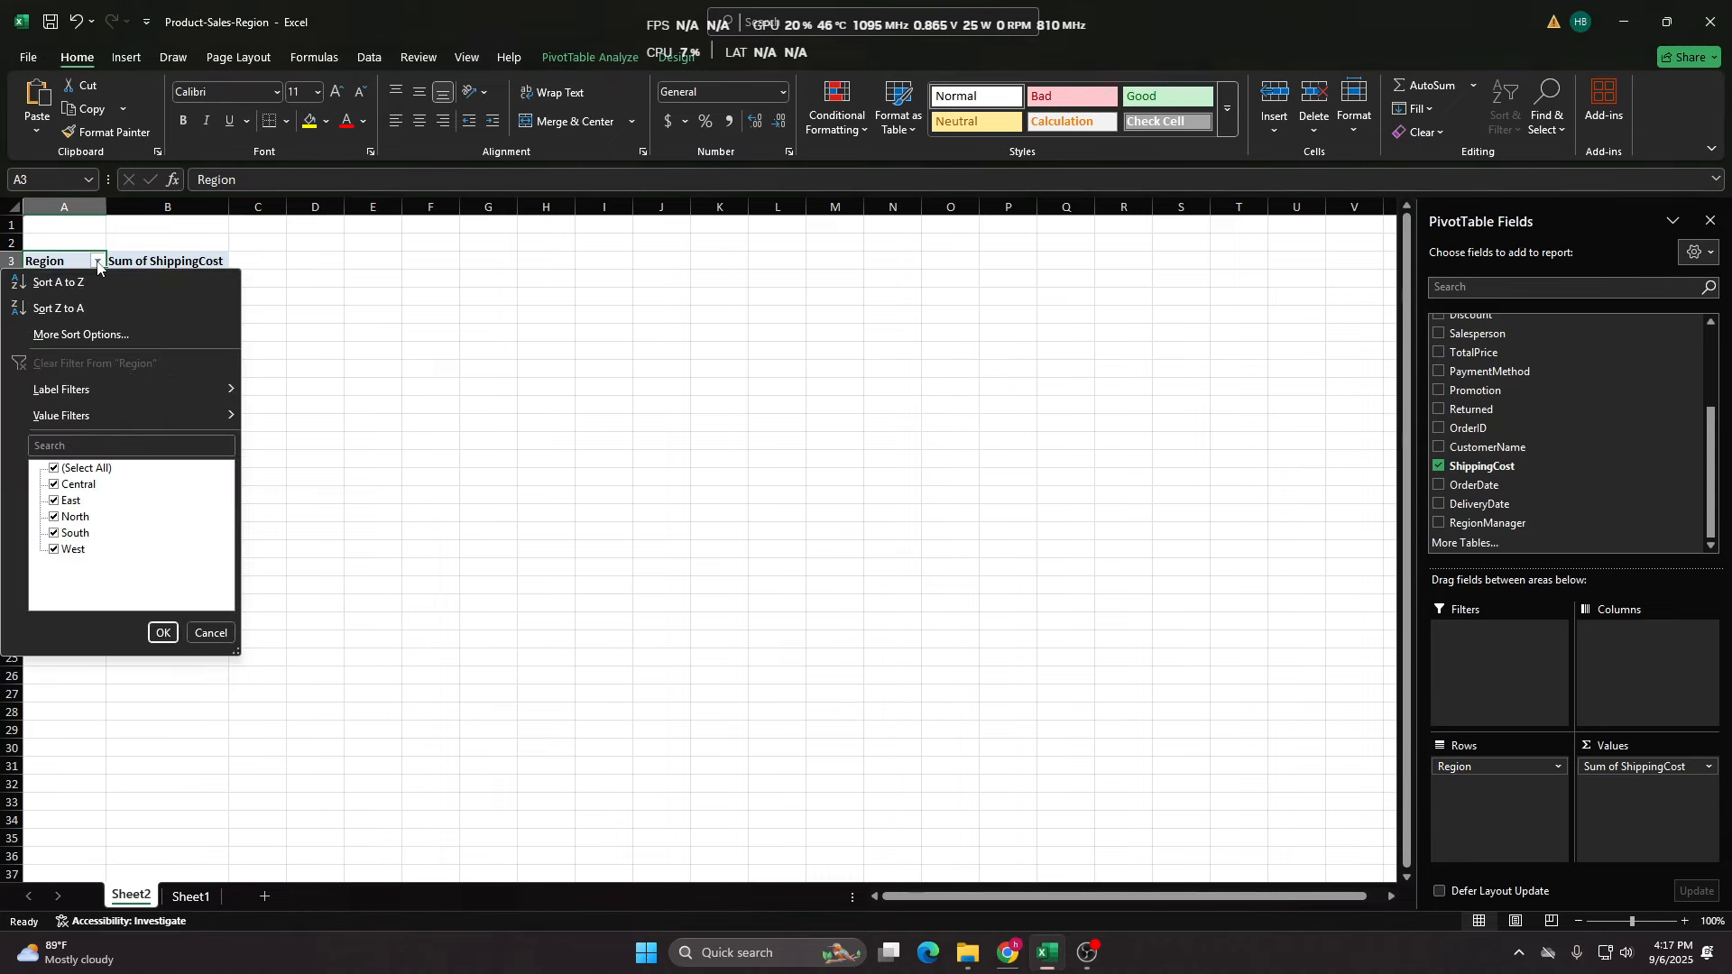
left_click(54, 468)
left_click(55, 500)
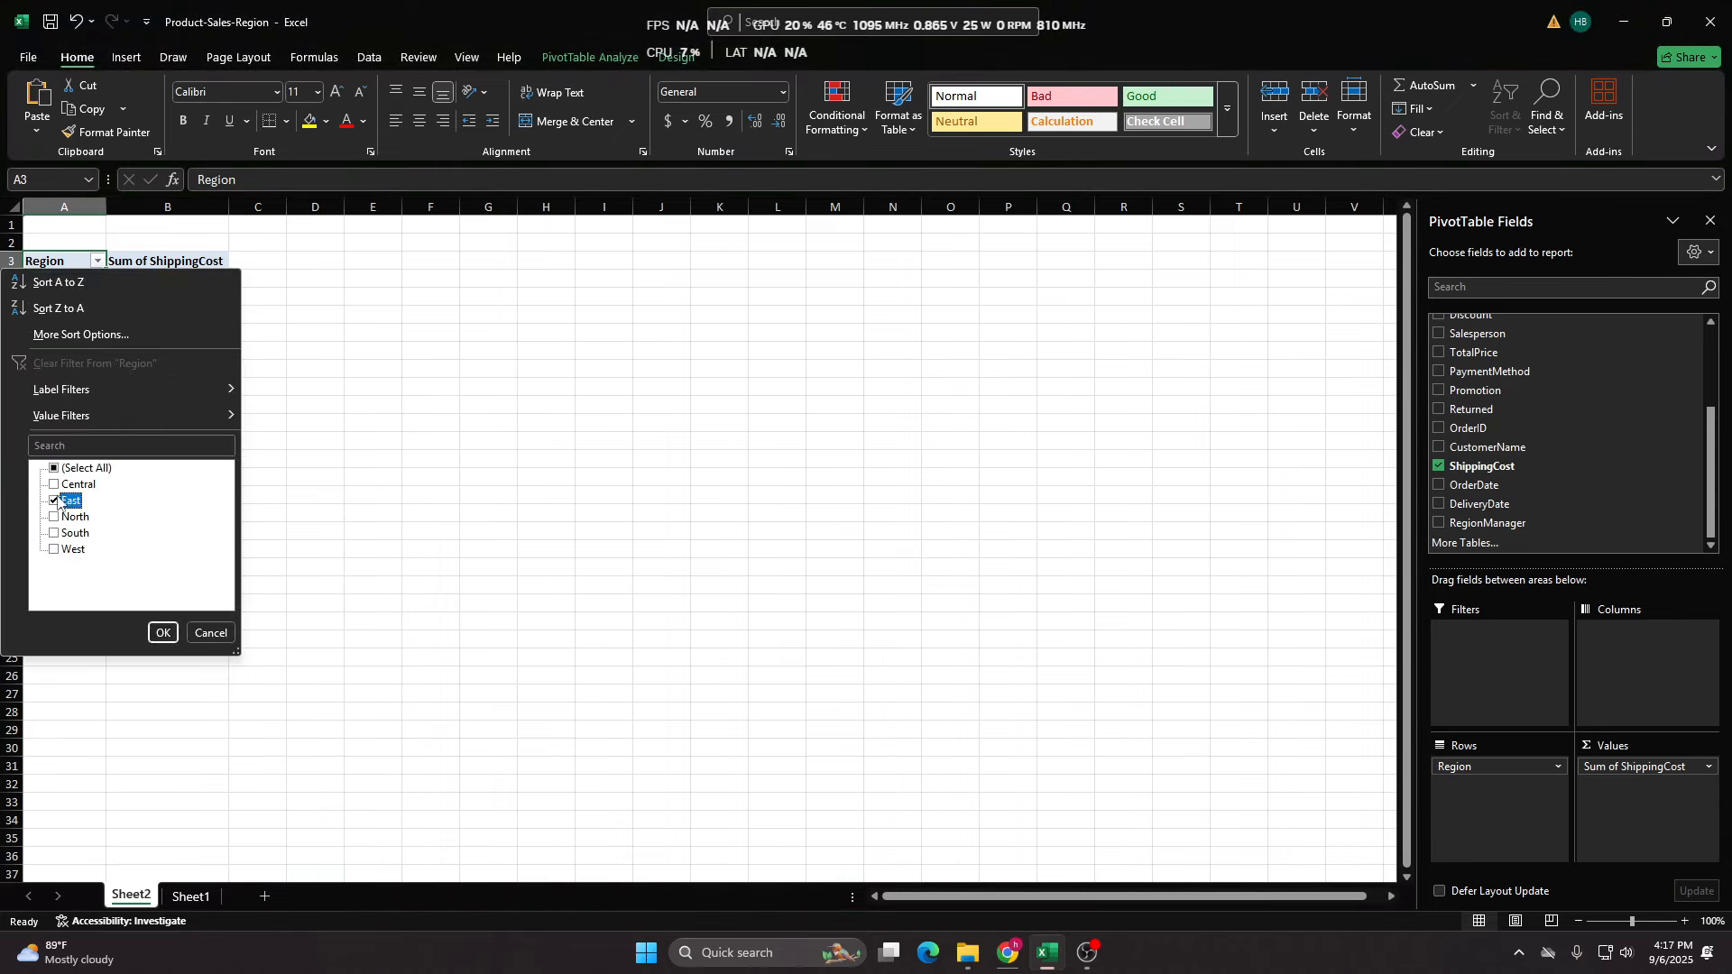
left_click(162, 632)
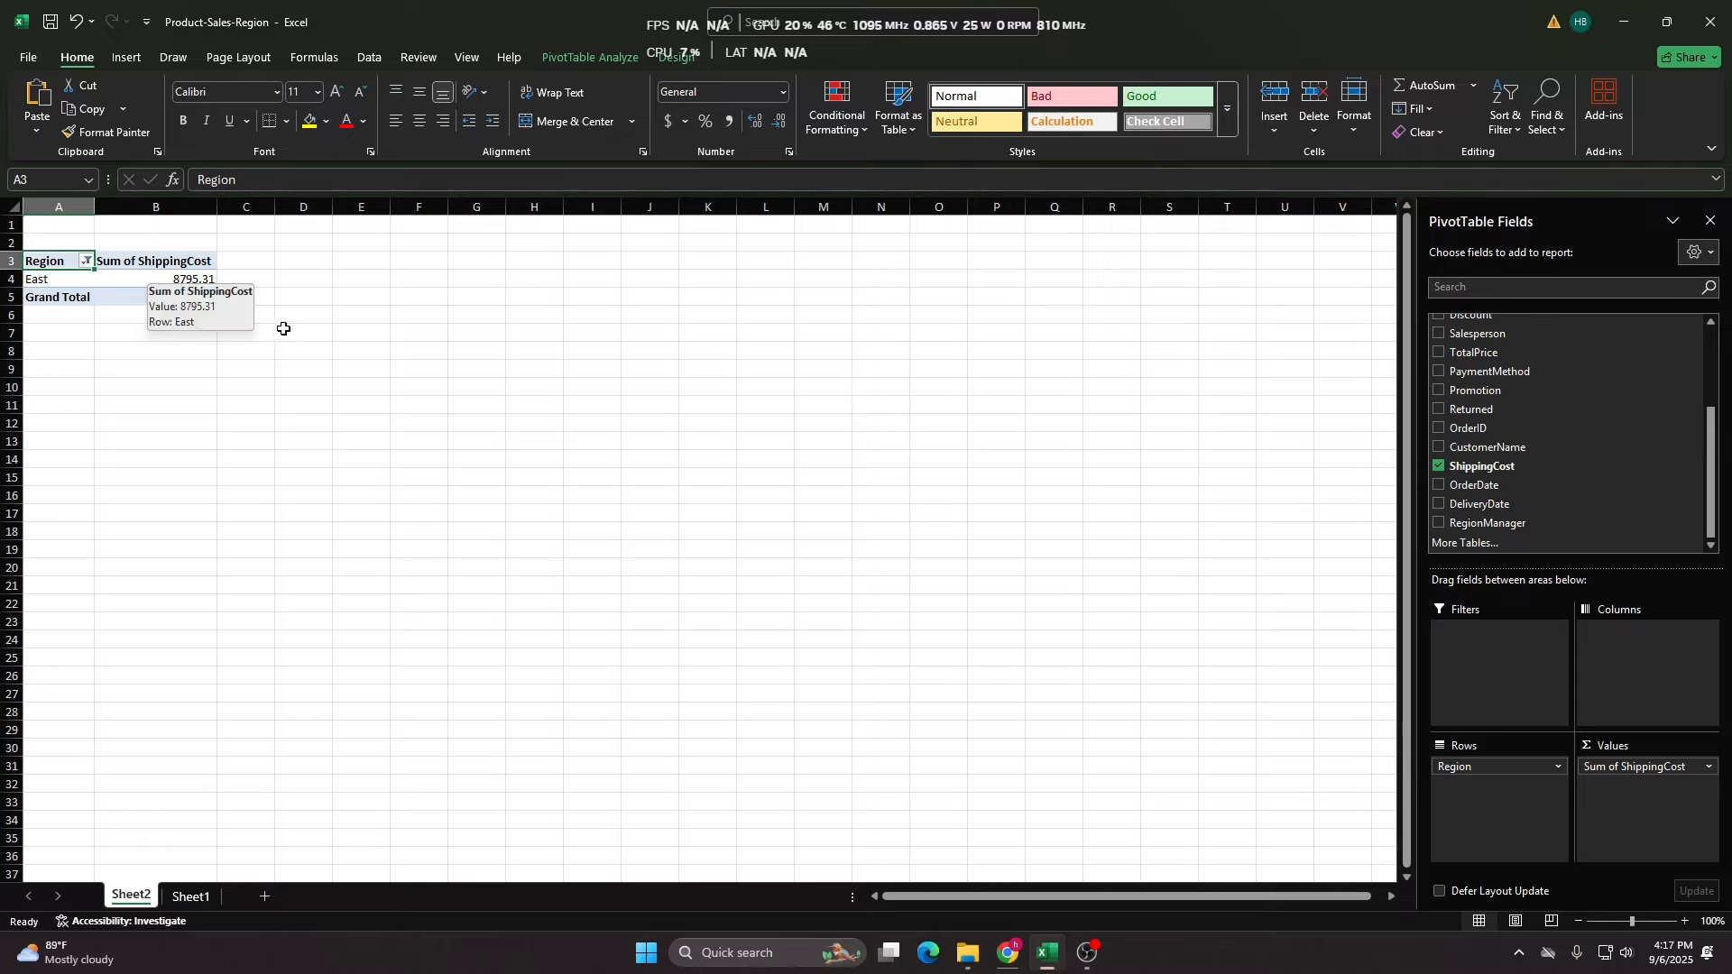
left_click(131, 276)
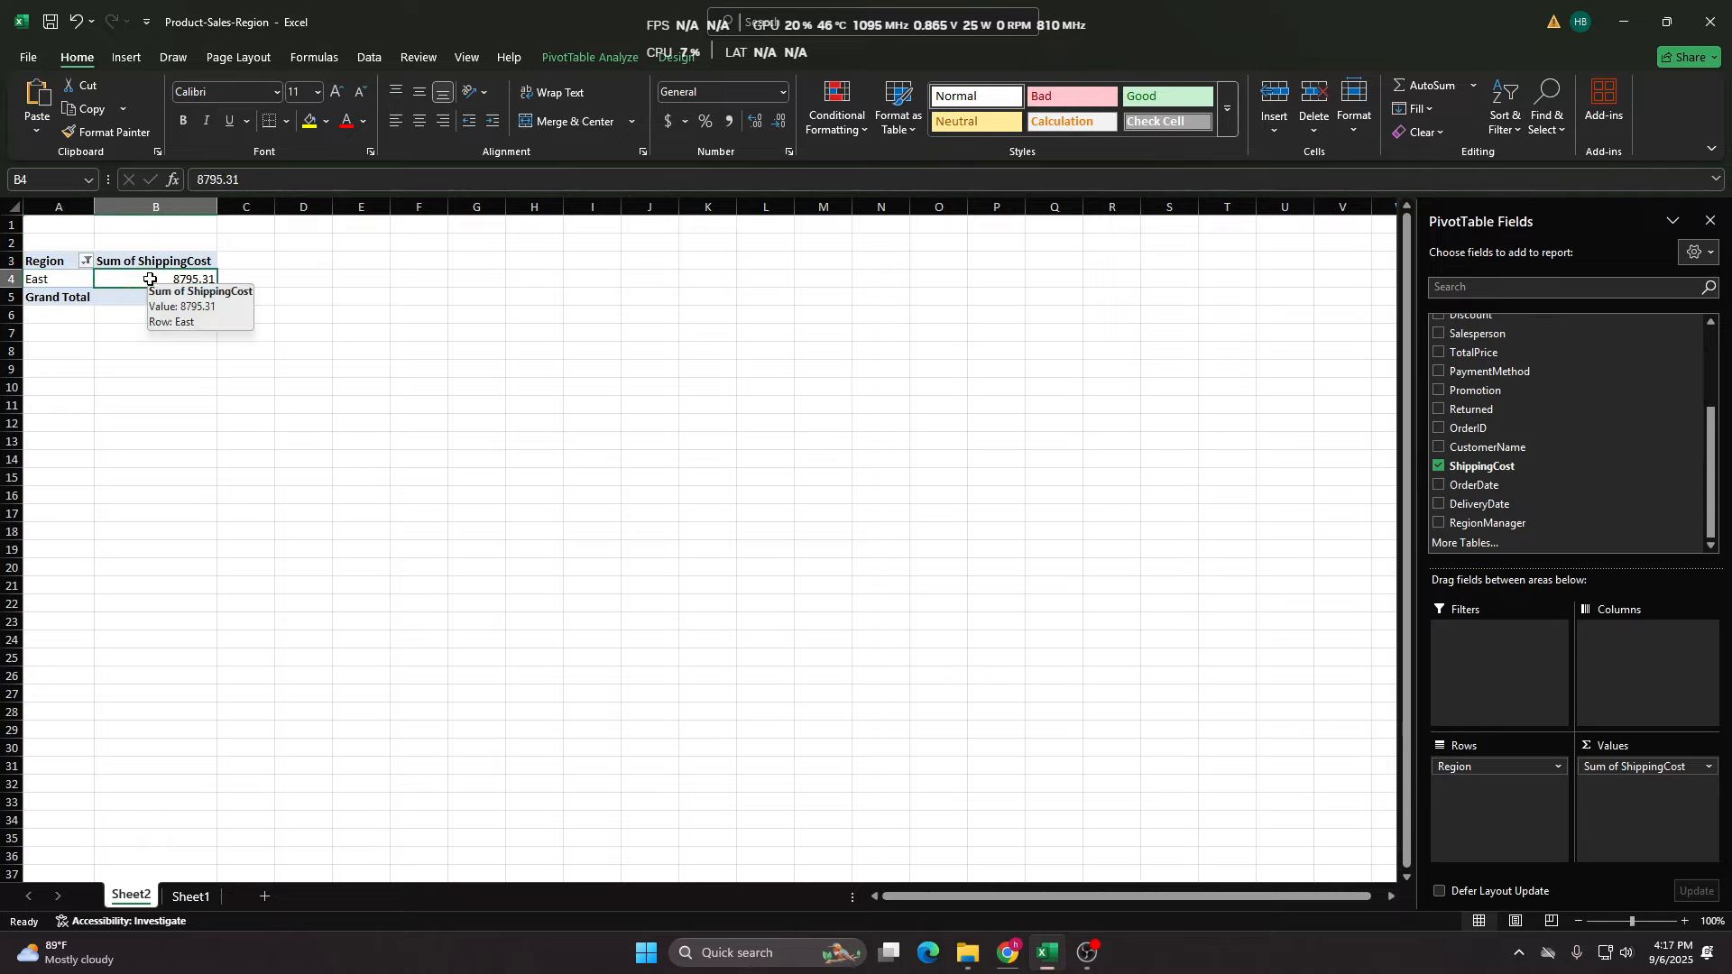
Include North alongside East in the pivot table's Region filter.
left_click(87, 261)
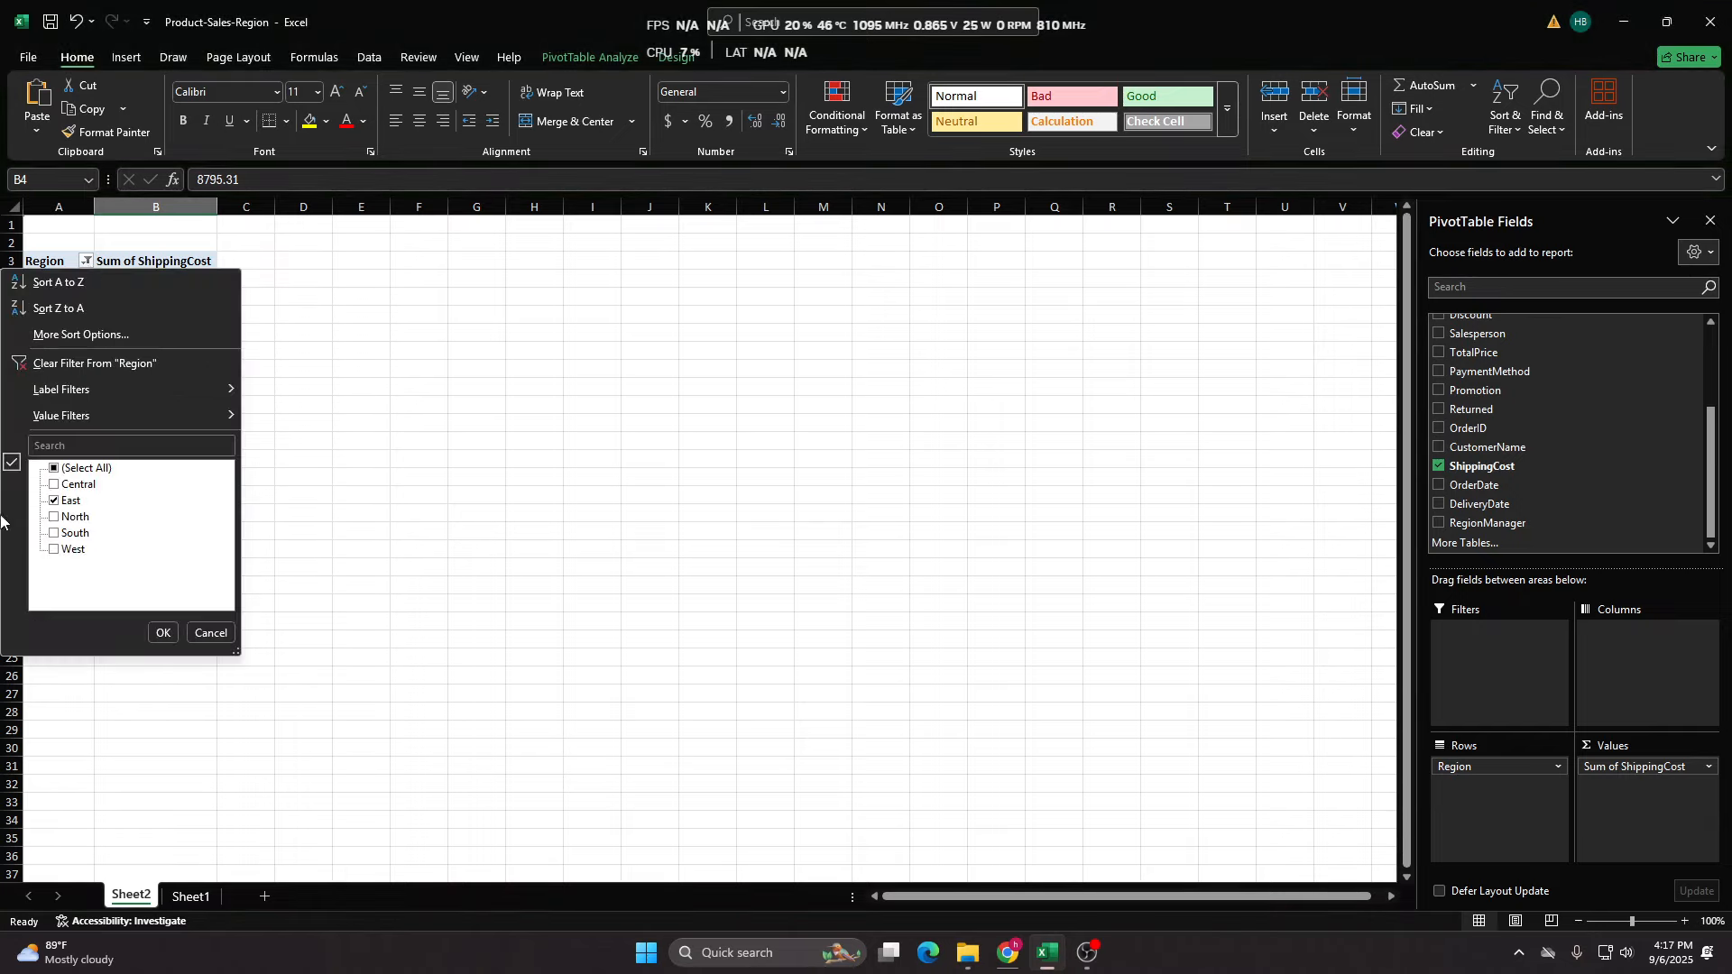
left_click(55, 517)
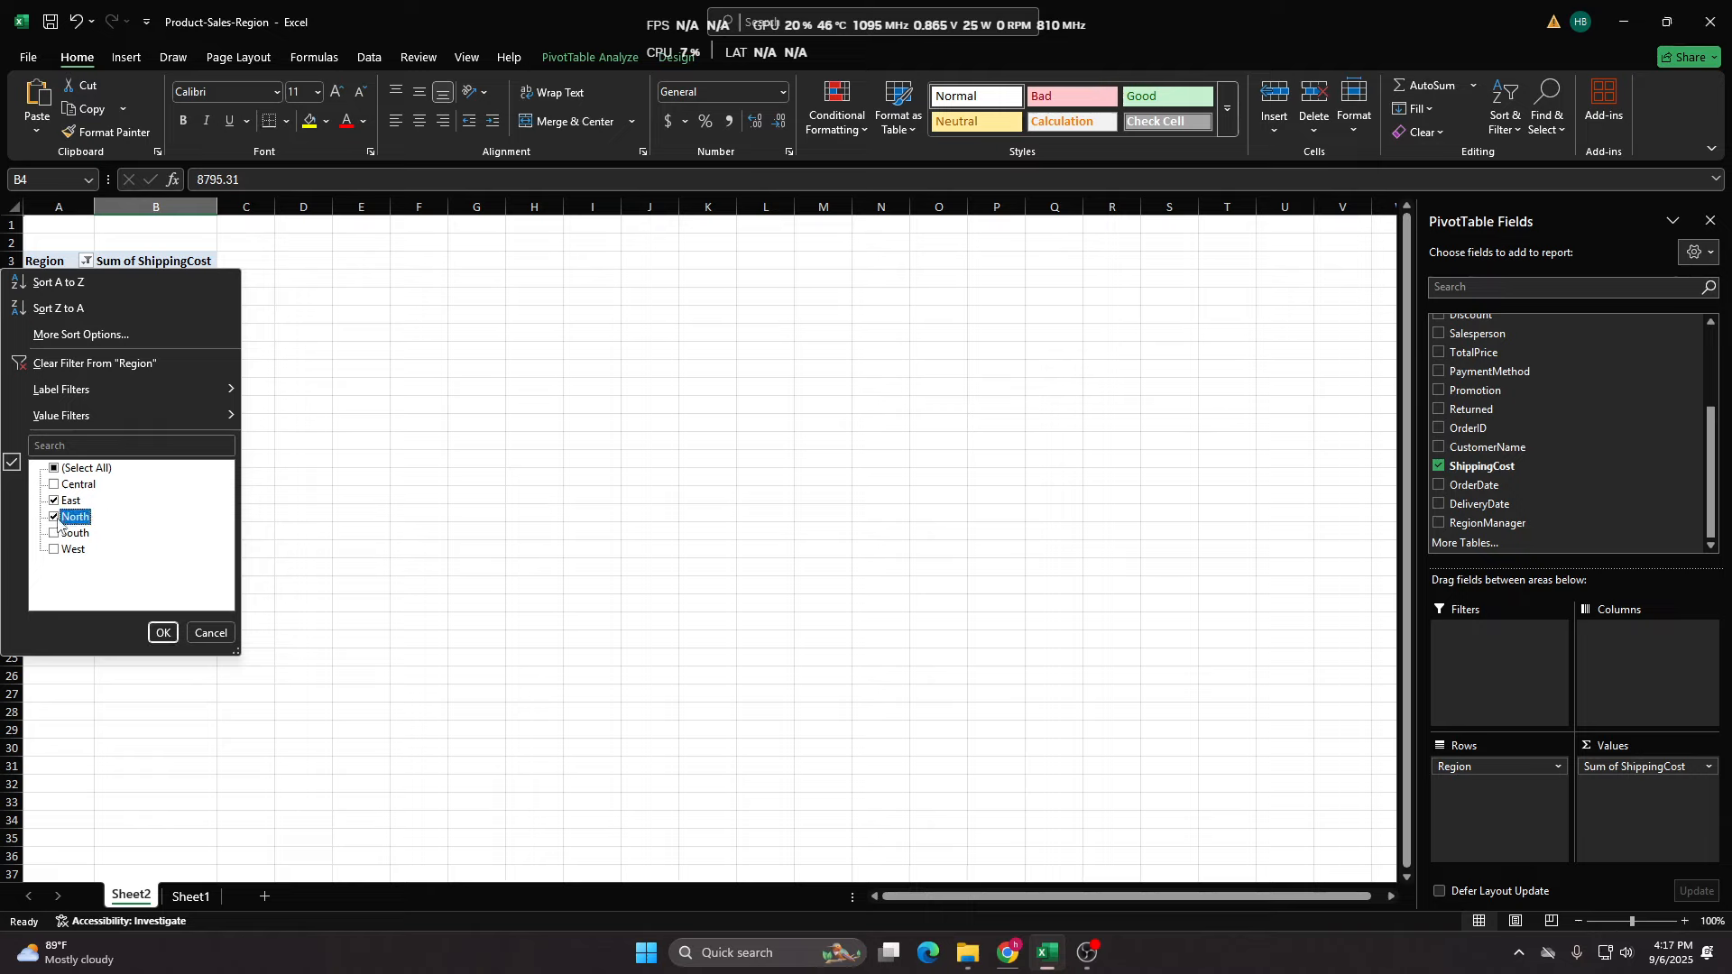
left_click(162, 632)
left_click(69, 300)
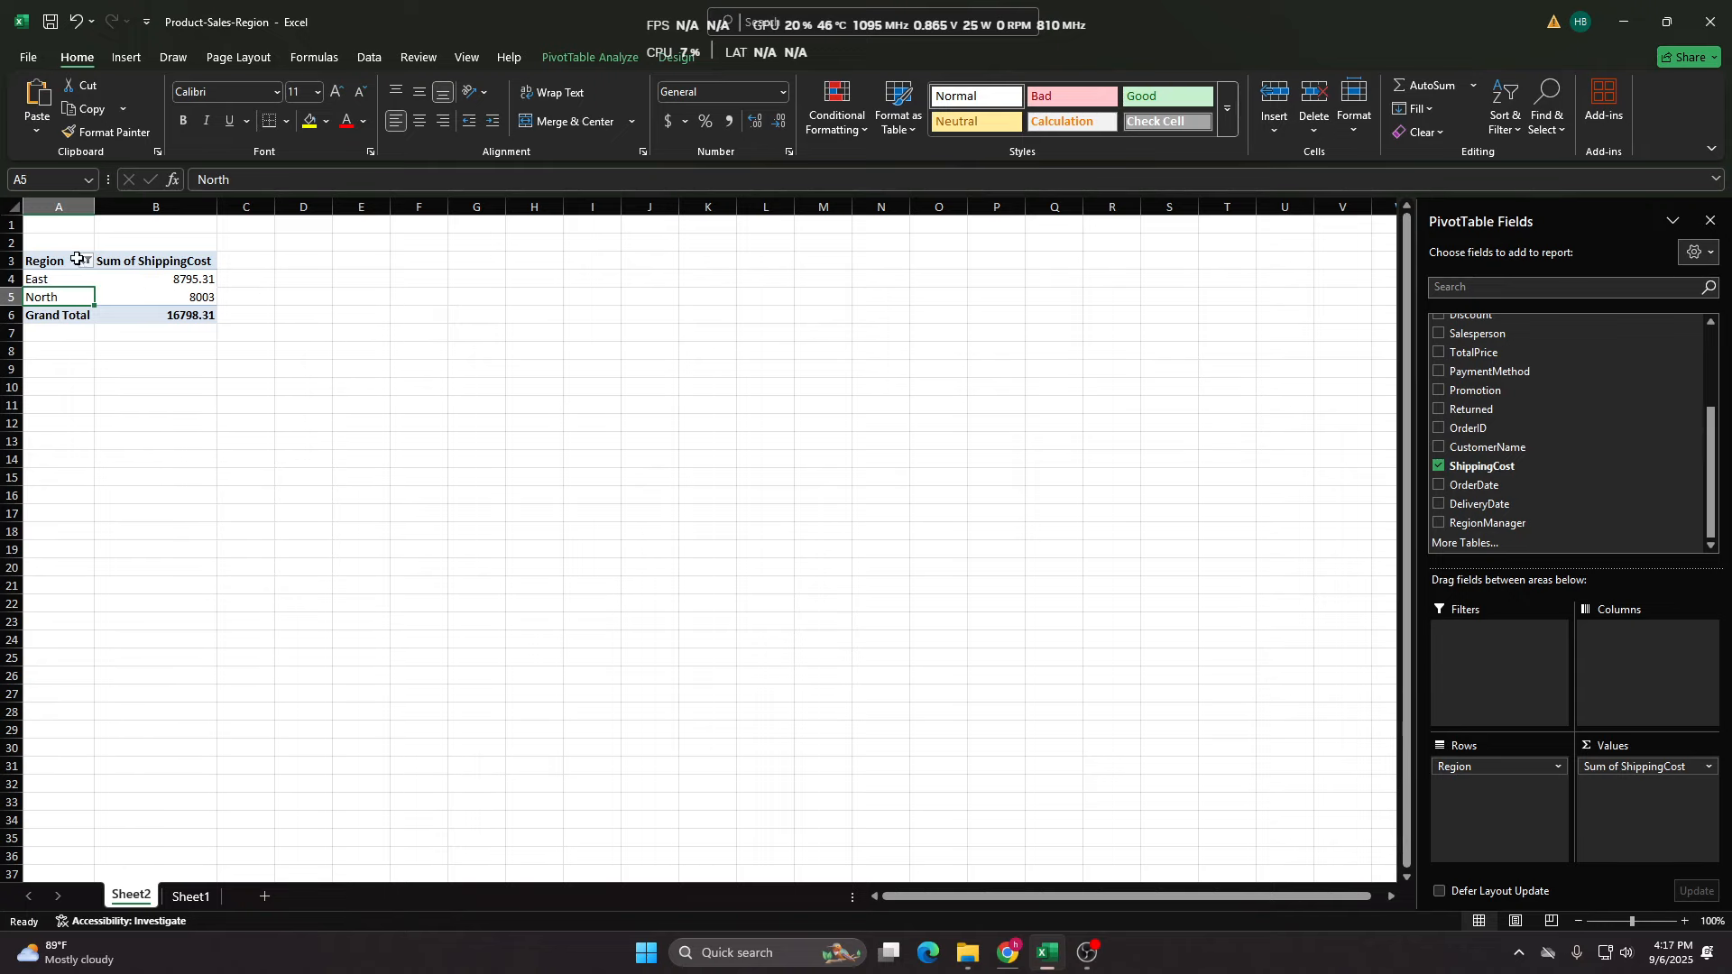
Include Central alongside East and North in the pivot table's Region filter.
left_click(85, 260)
left_click(55, 484)
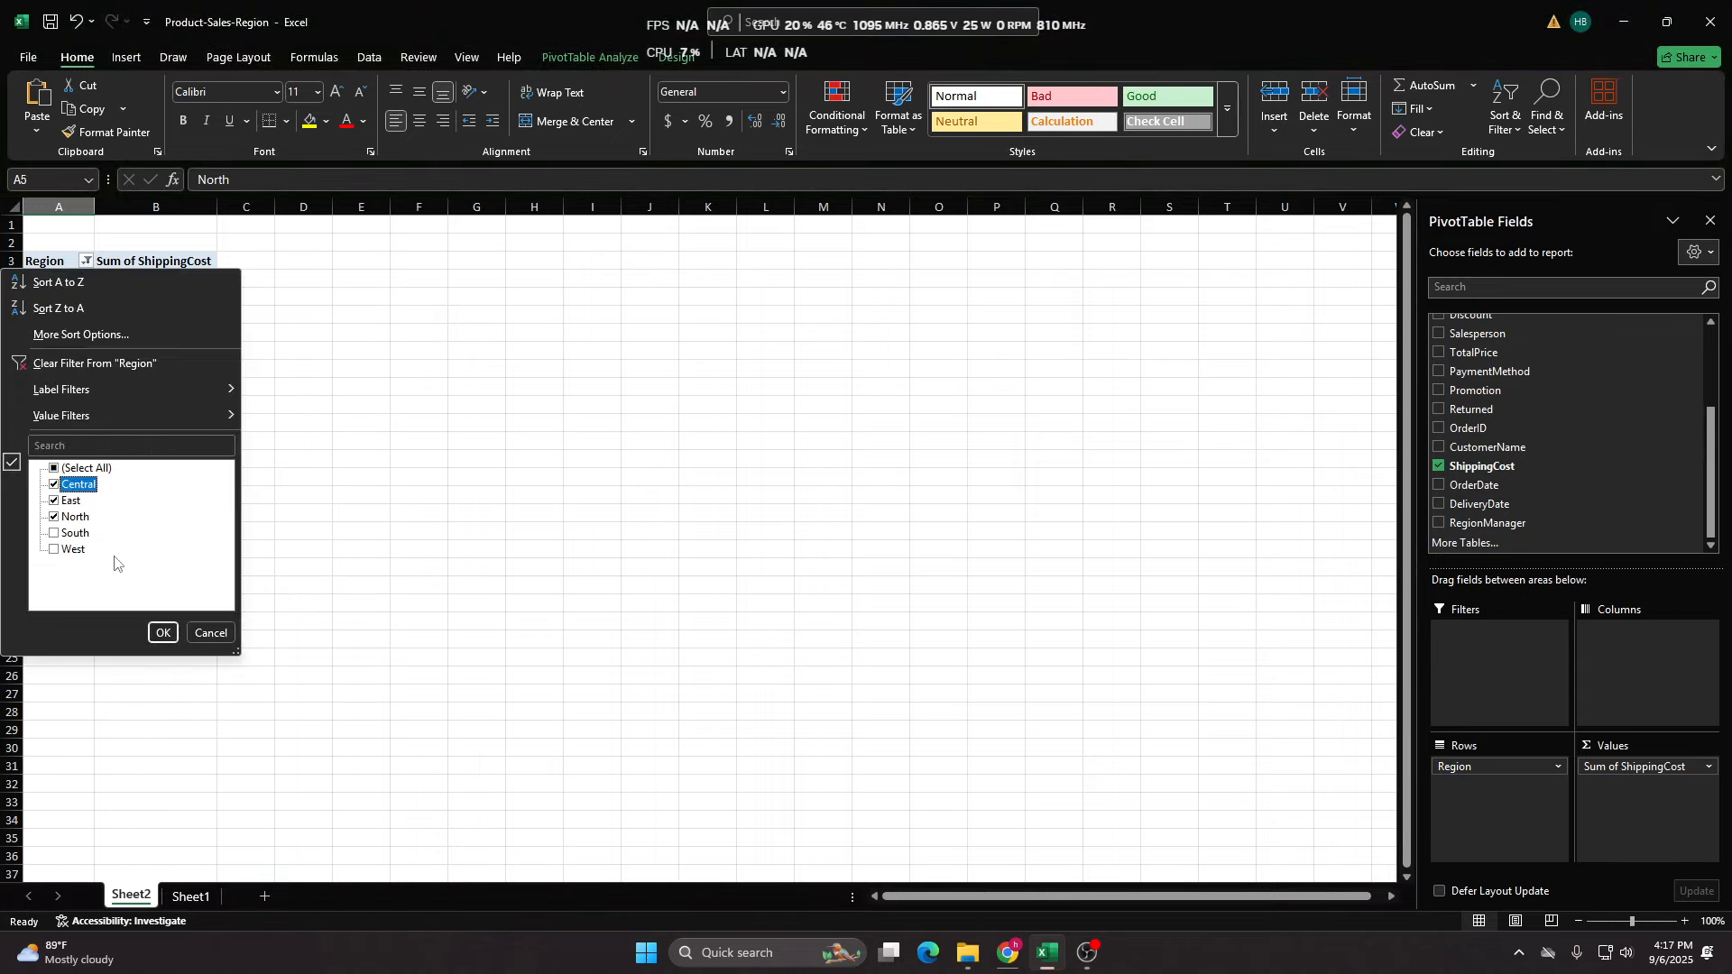
left_click(162, 632)
left_click(193, 336)
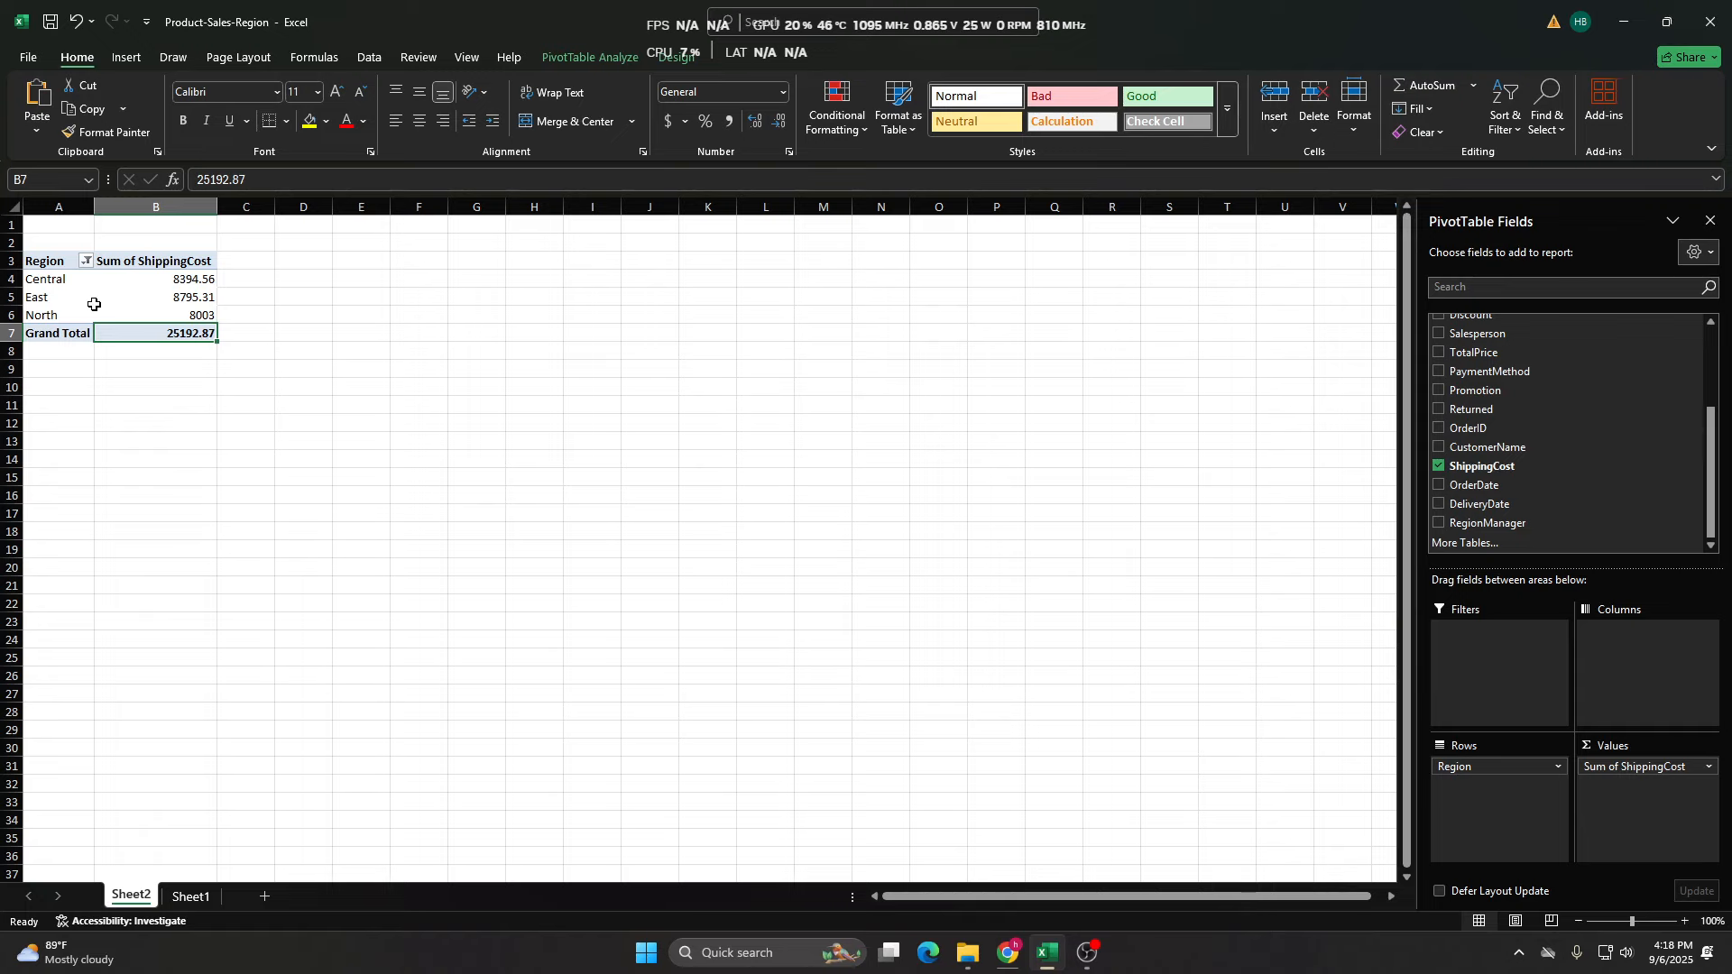
Select all regions in the pivot table's Region filter so every region is shown.
left_click(85, 261)
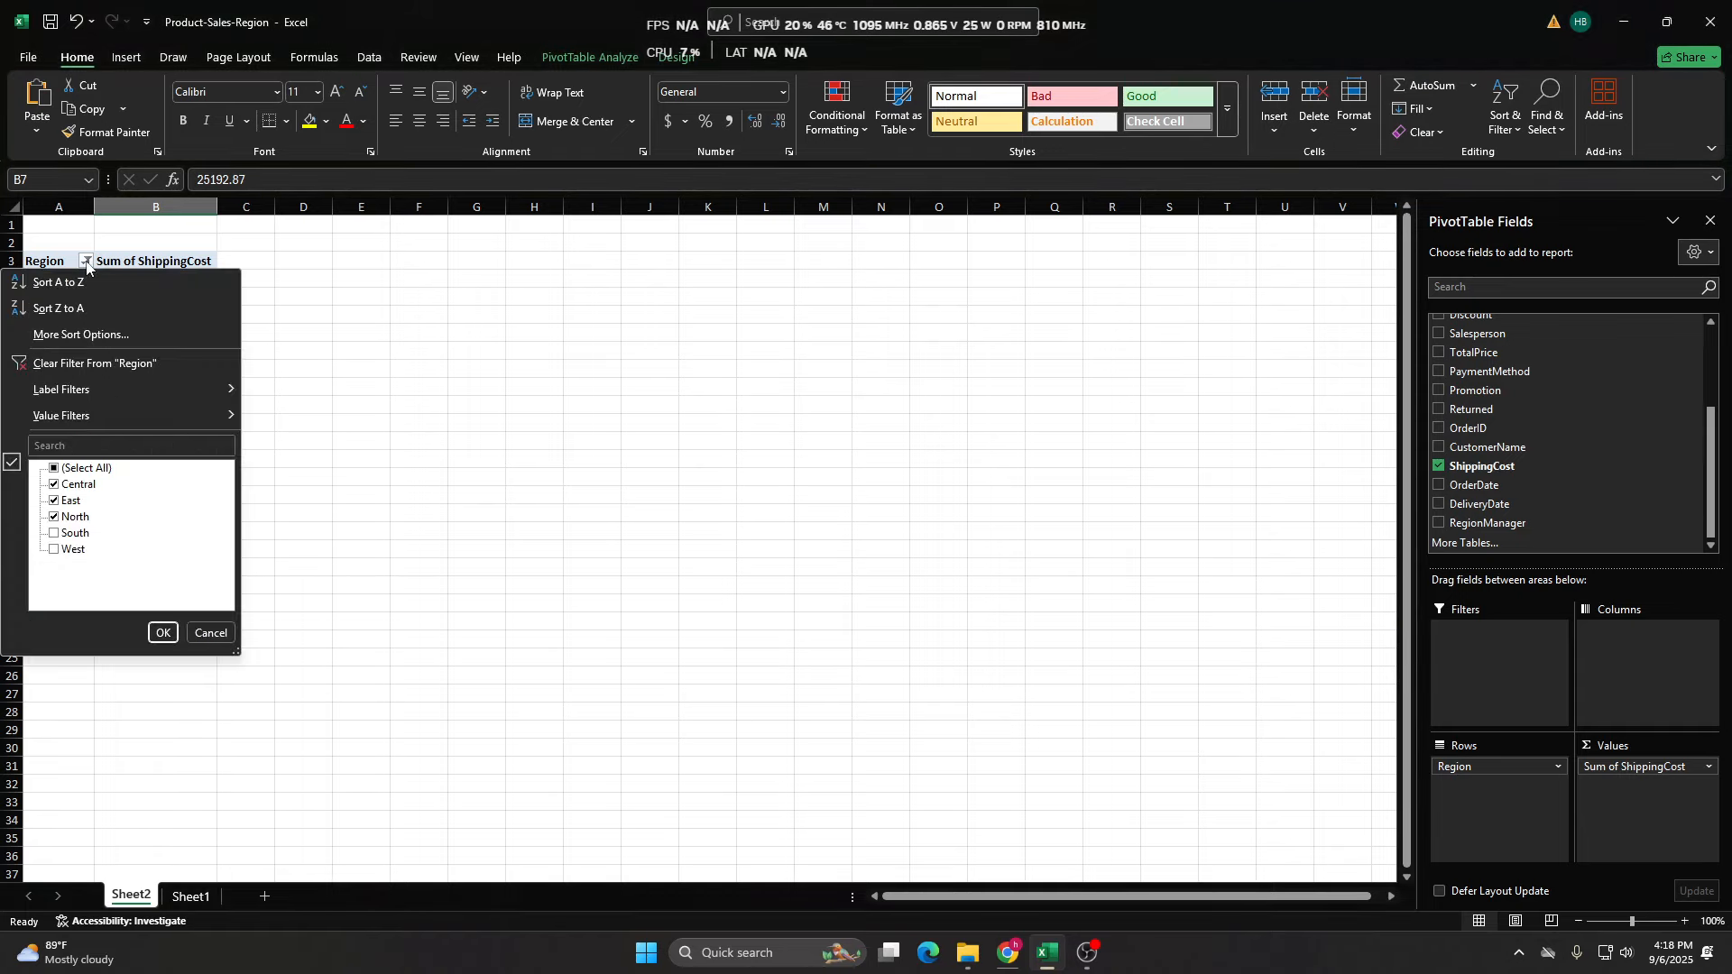
left_click(57, 469)
left_click(163, 632)
left_click_drag(49, 280, 54, 351)
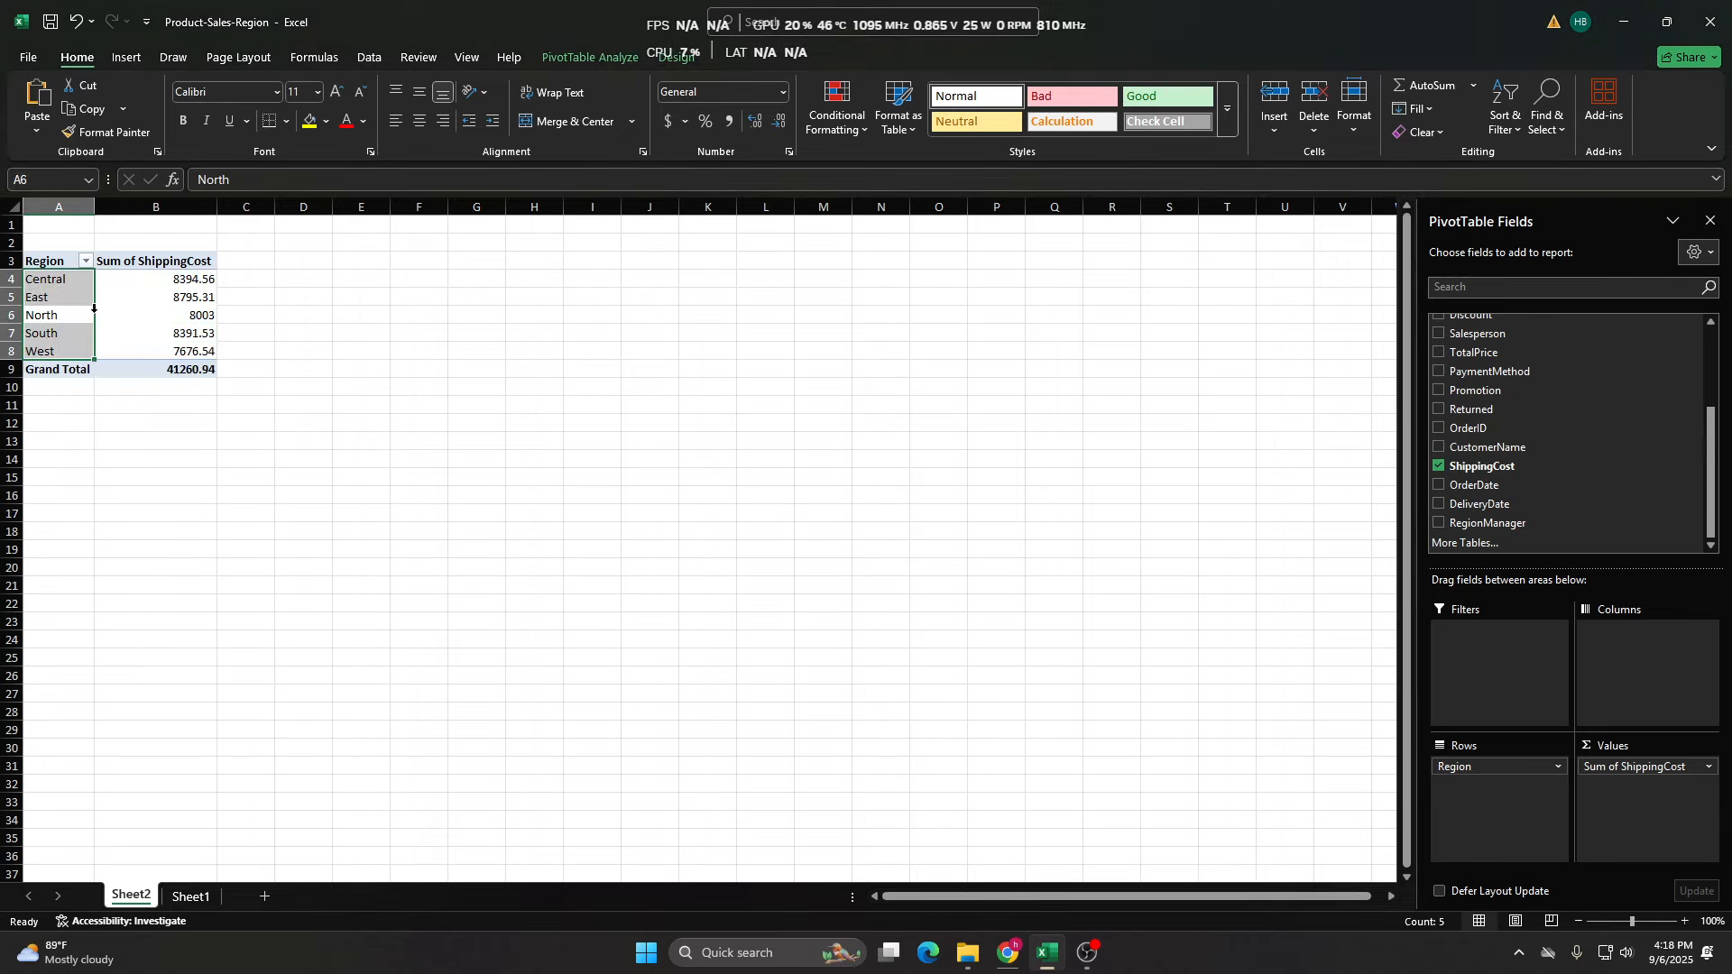
Examine the whole unfiltered pivot table, including each region's summed shipping cost and the grand total.
left_click(93, 309)
key("Up")
key("Up")
key("Up")
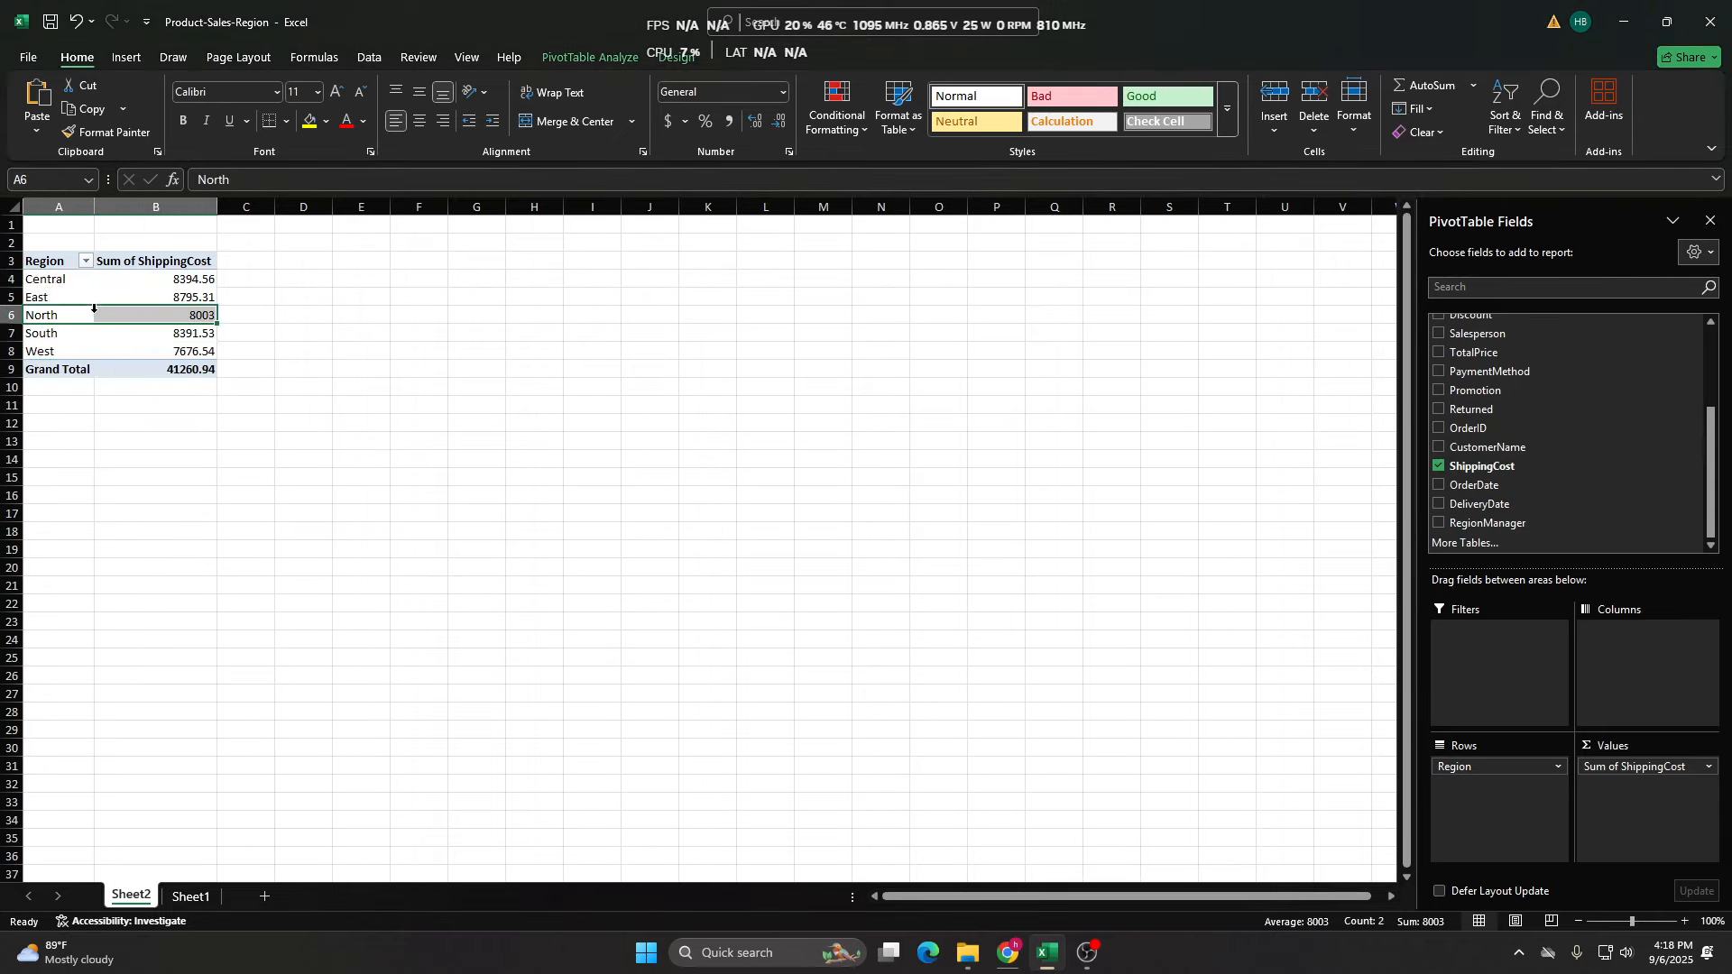
key("ctrl+a")
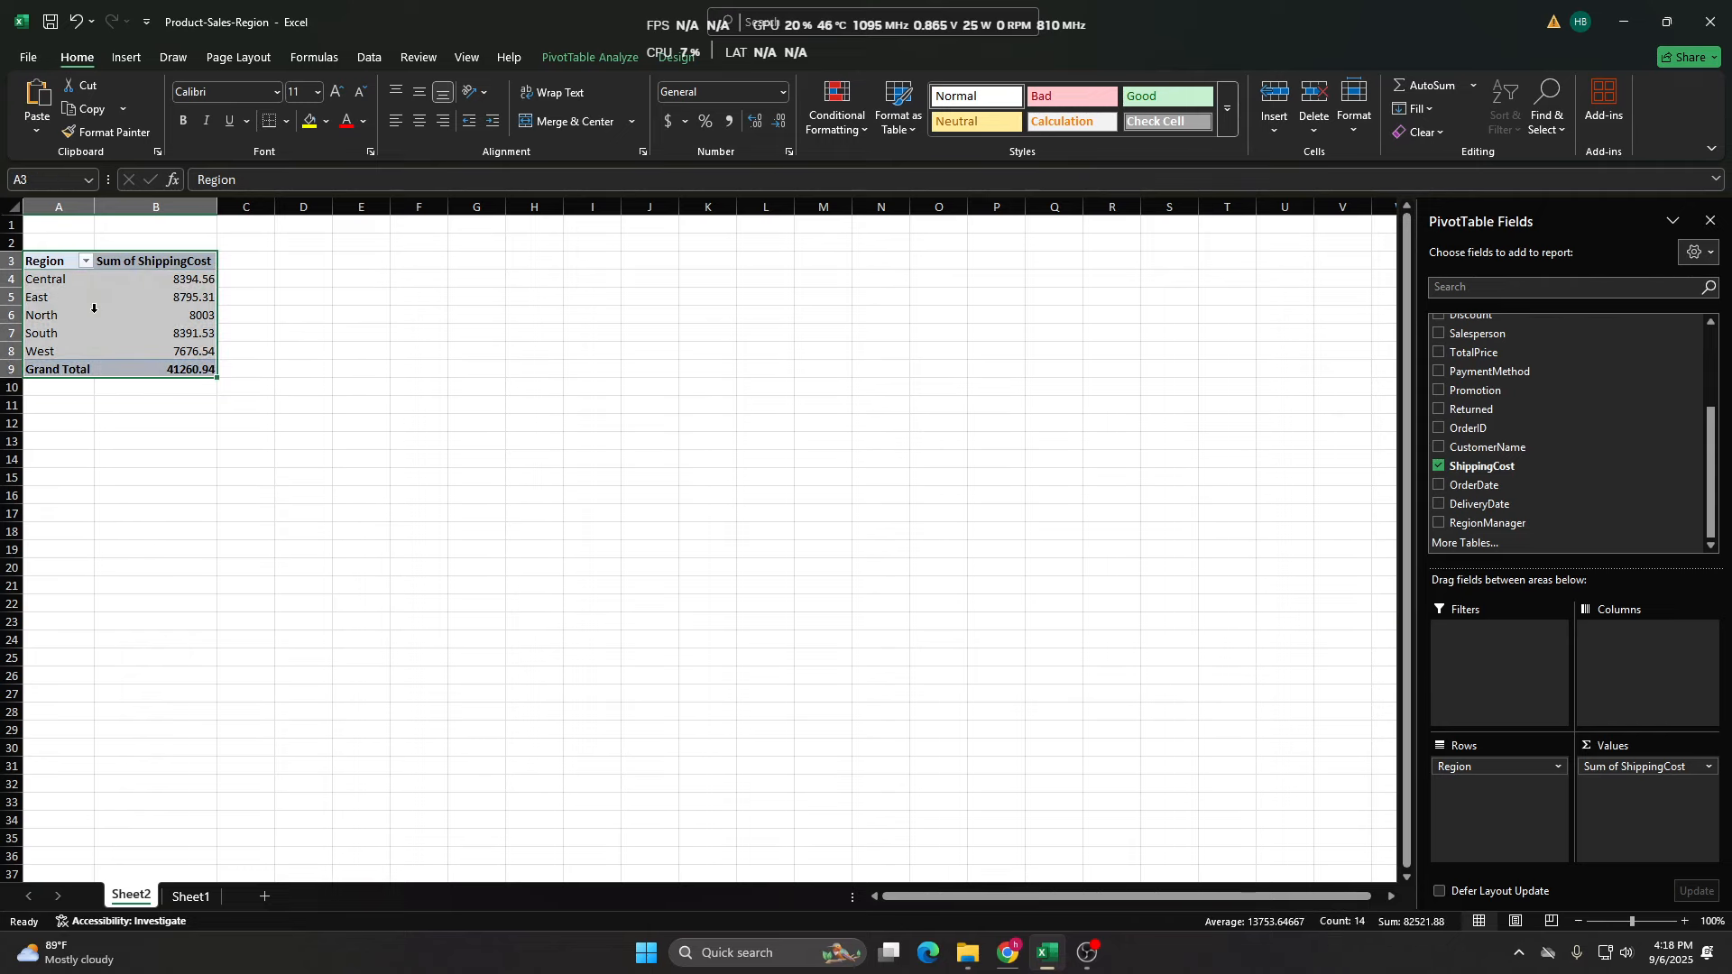
left_click(456, 314)
key("Home")
key("Up")
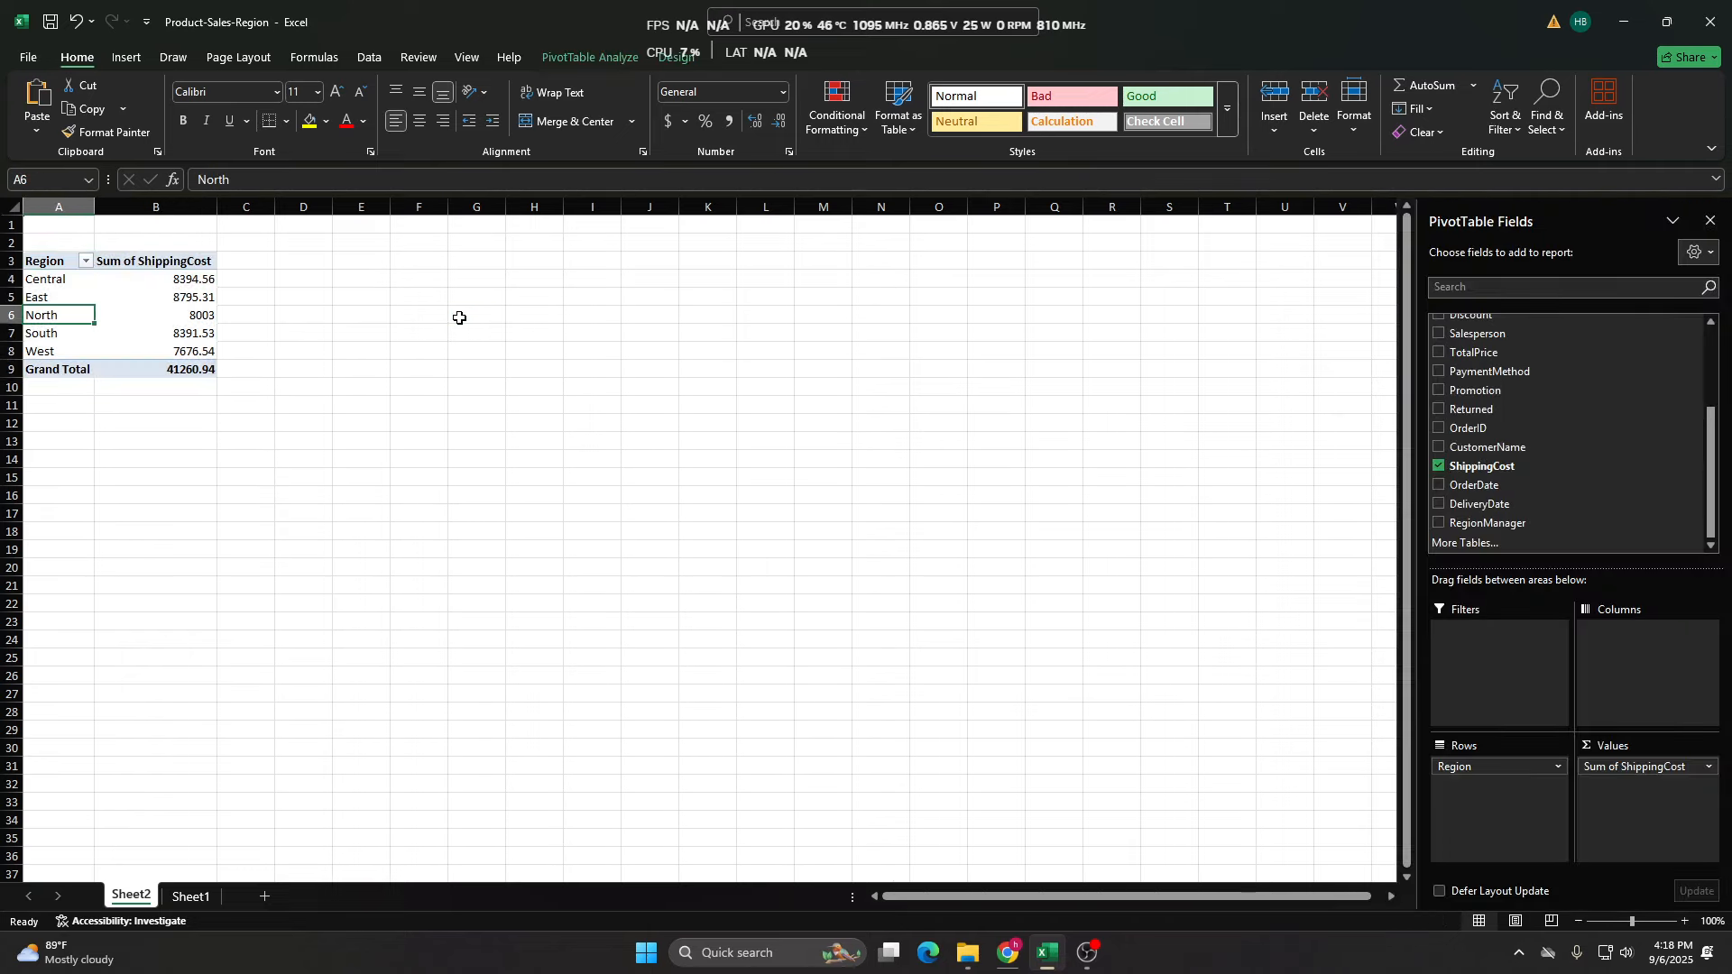
key("Up")
key("Up")
key("ctrl+a")
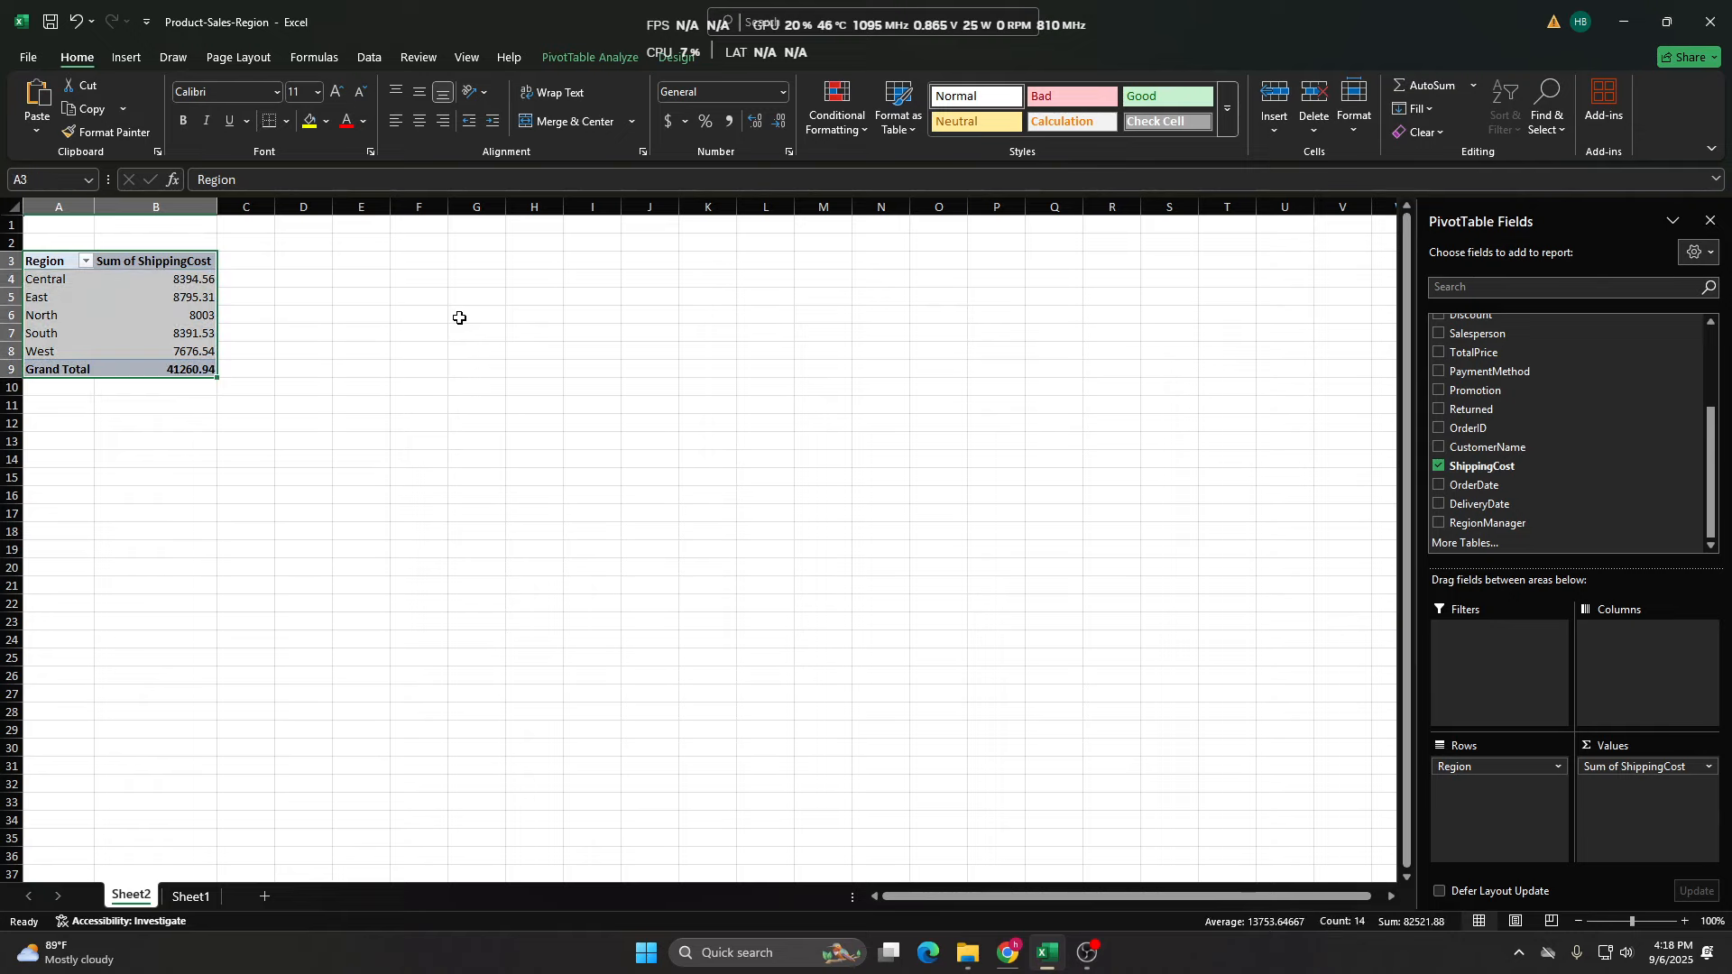
left_click(292, 331)
key("Home")
key("Up")
key("Up")
key("Up")
key("Up")
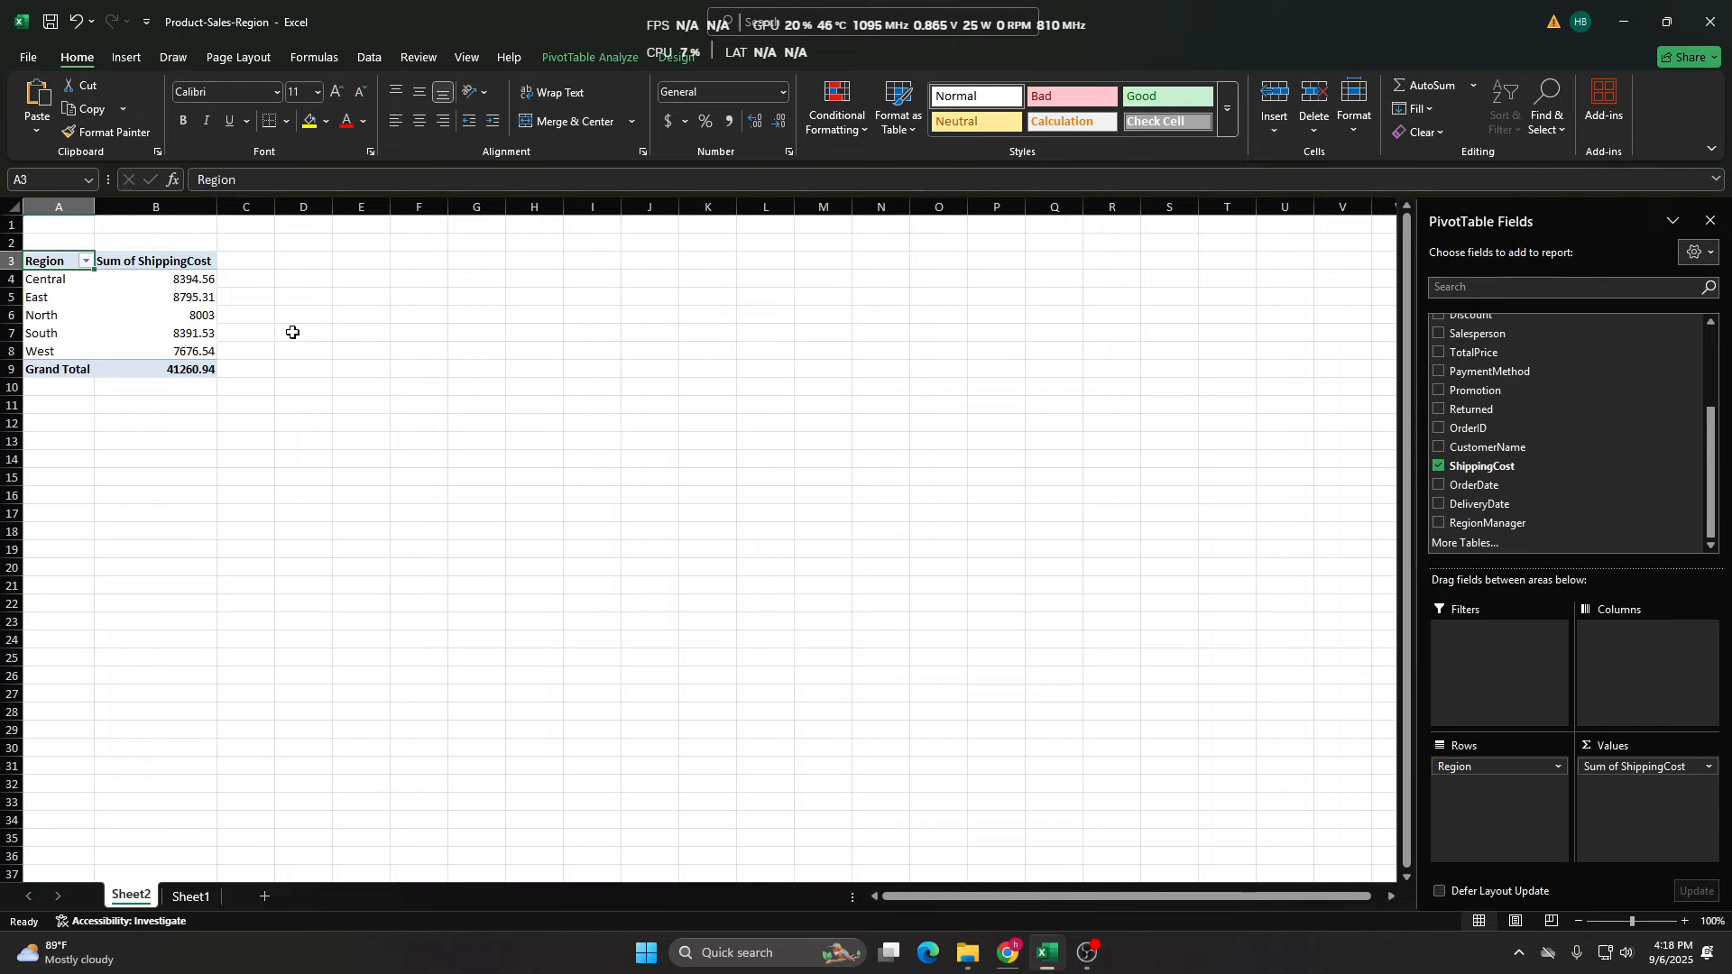
key("ctrl+a")
key("Up")
key("Up")
key("Right")
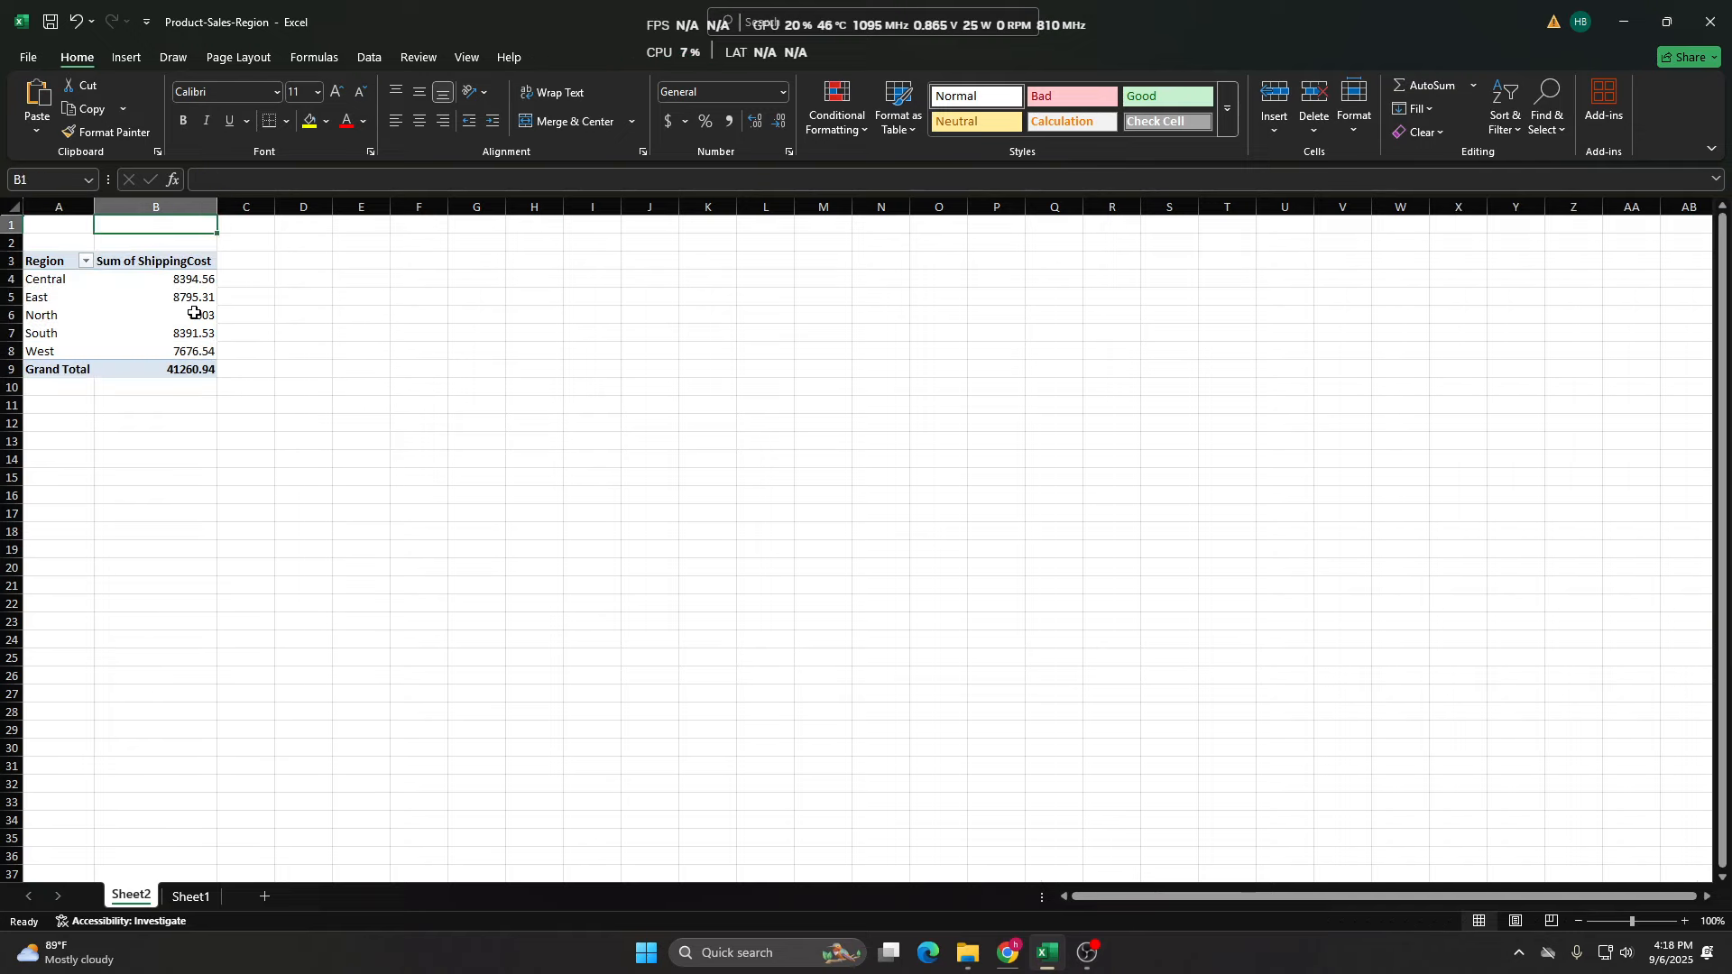
Add ShippingCost a second time as a summed value in the pivot table.
left_click(99, 298)
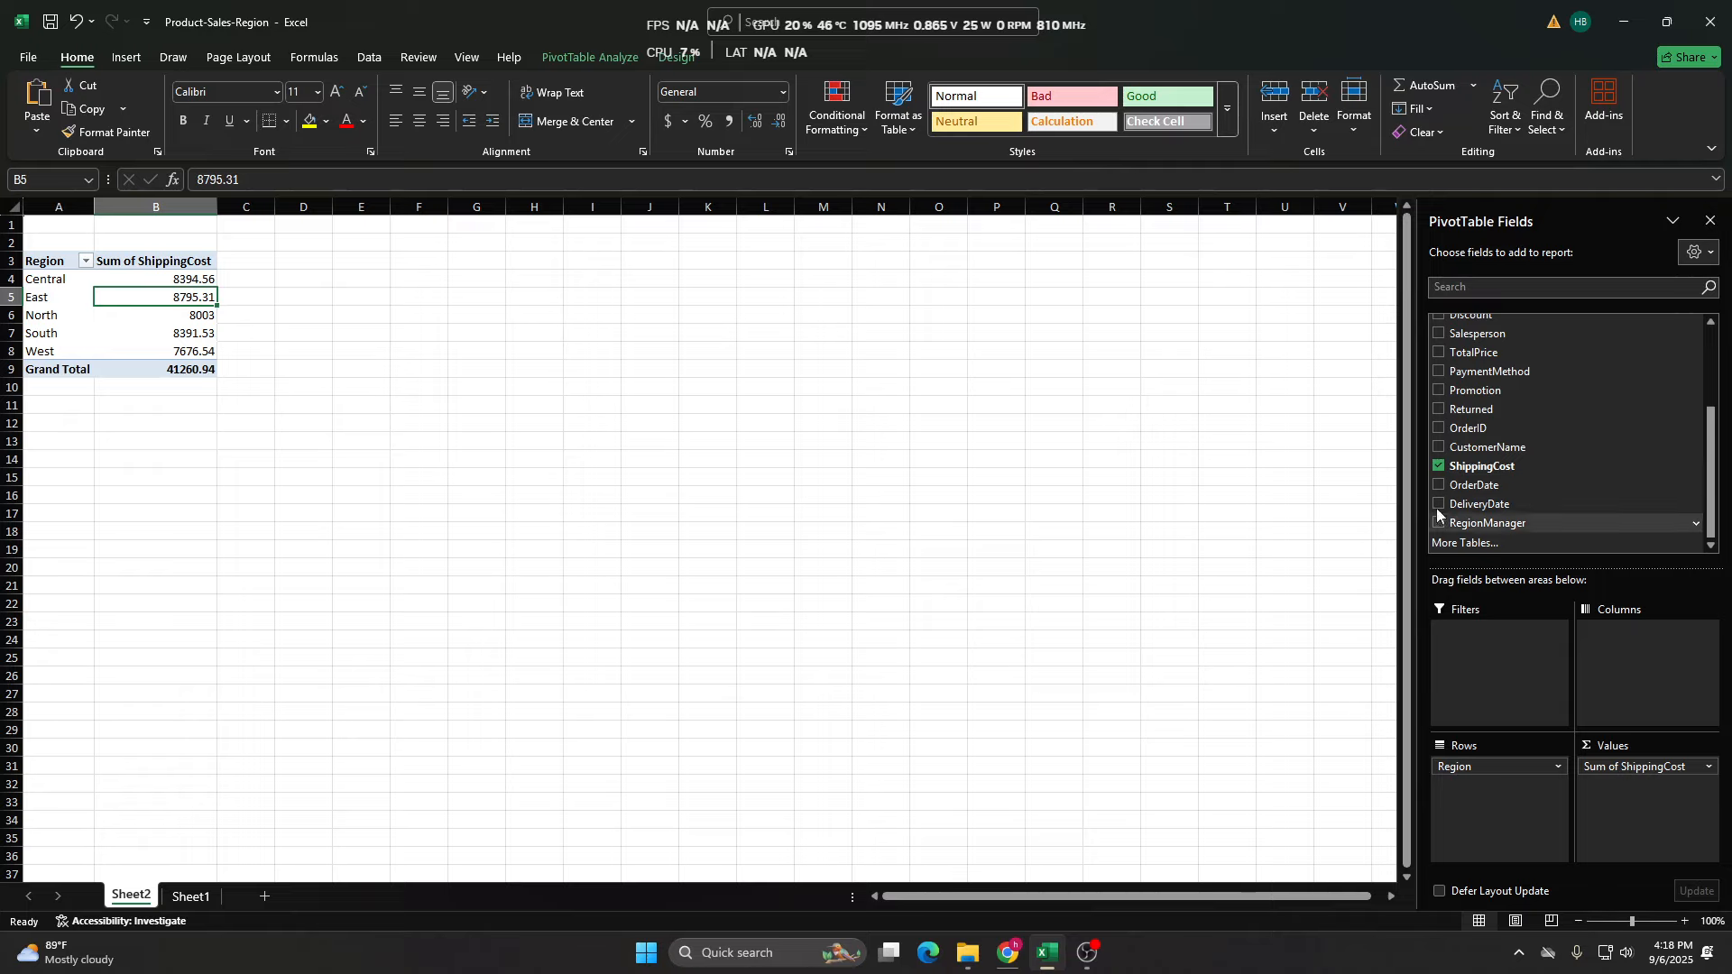
left_click_drag(1470, 466, 1652, 796)
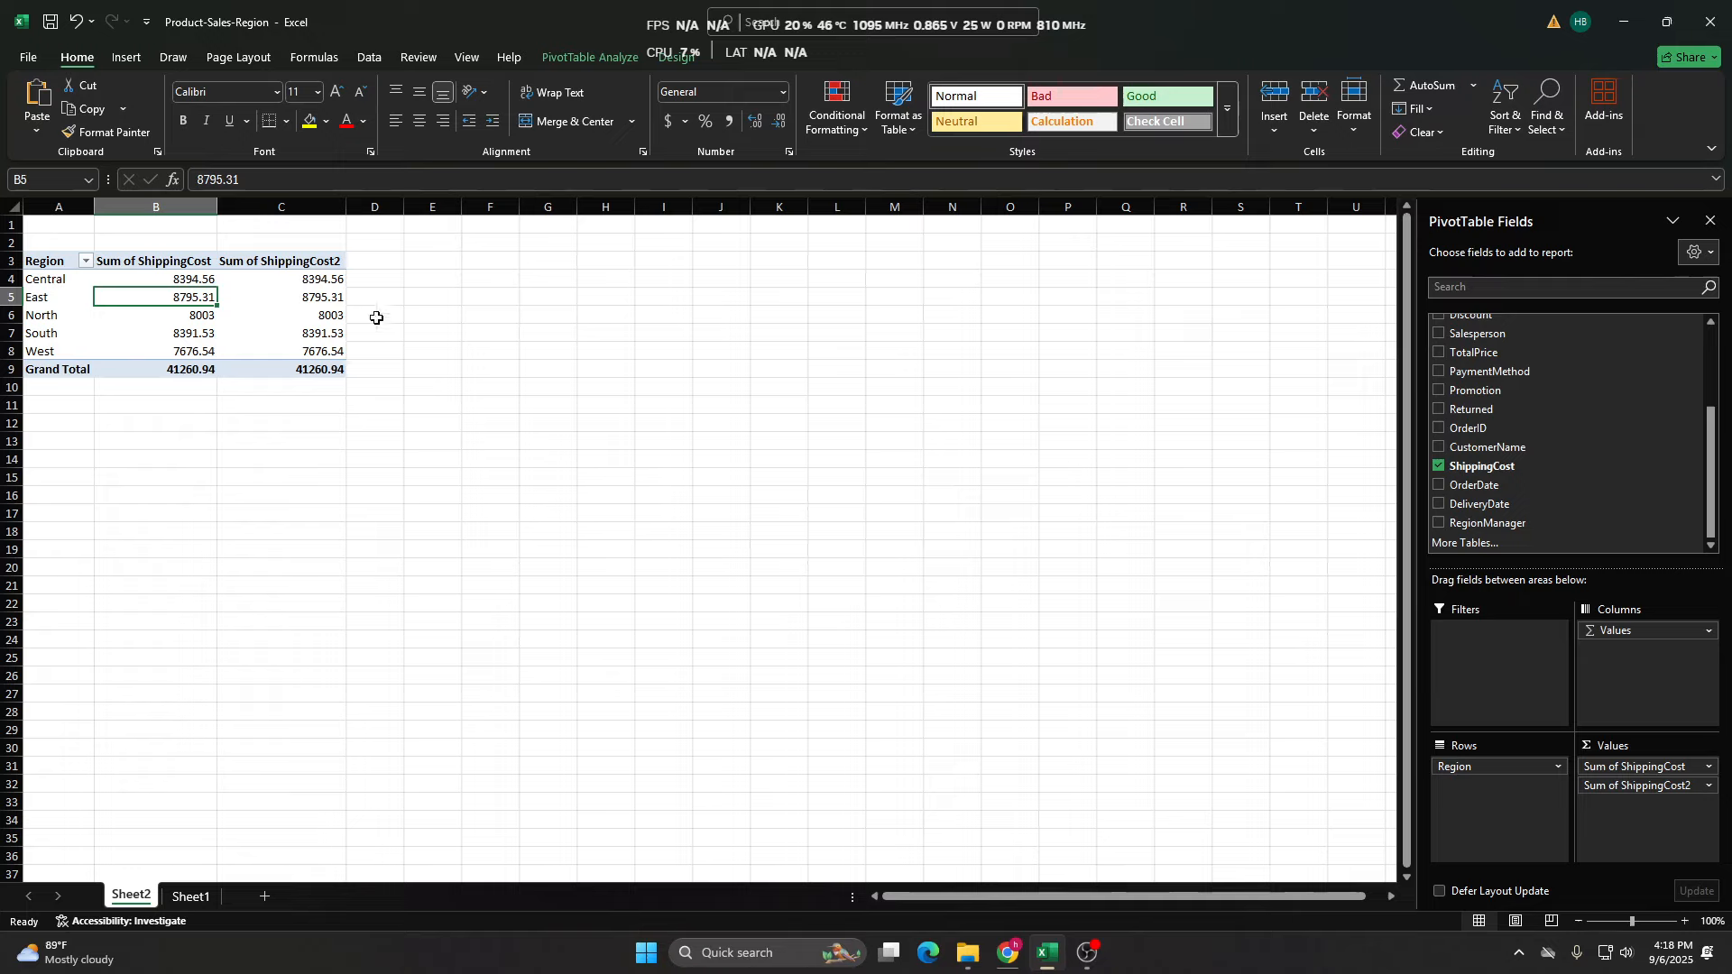
left_click(180, 280)
key("Right")
left_click(180, 281)
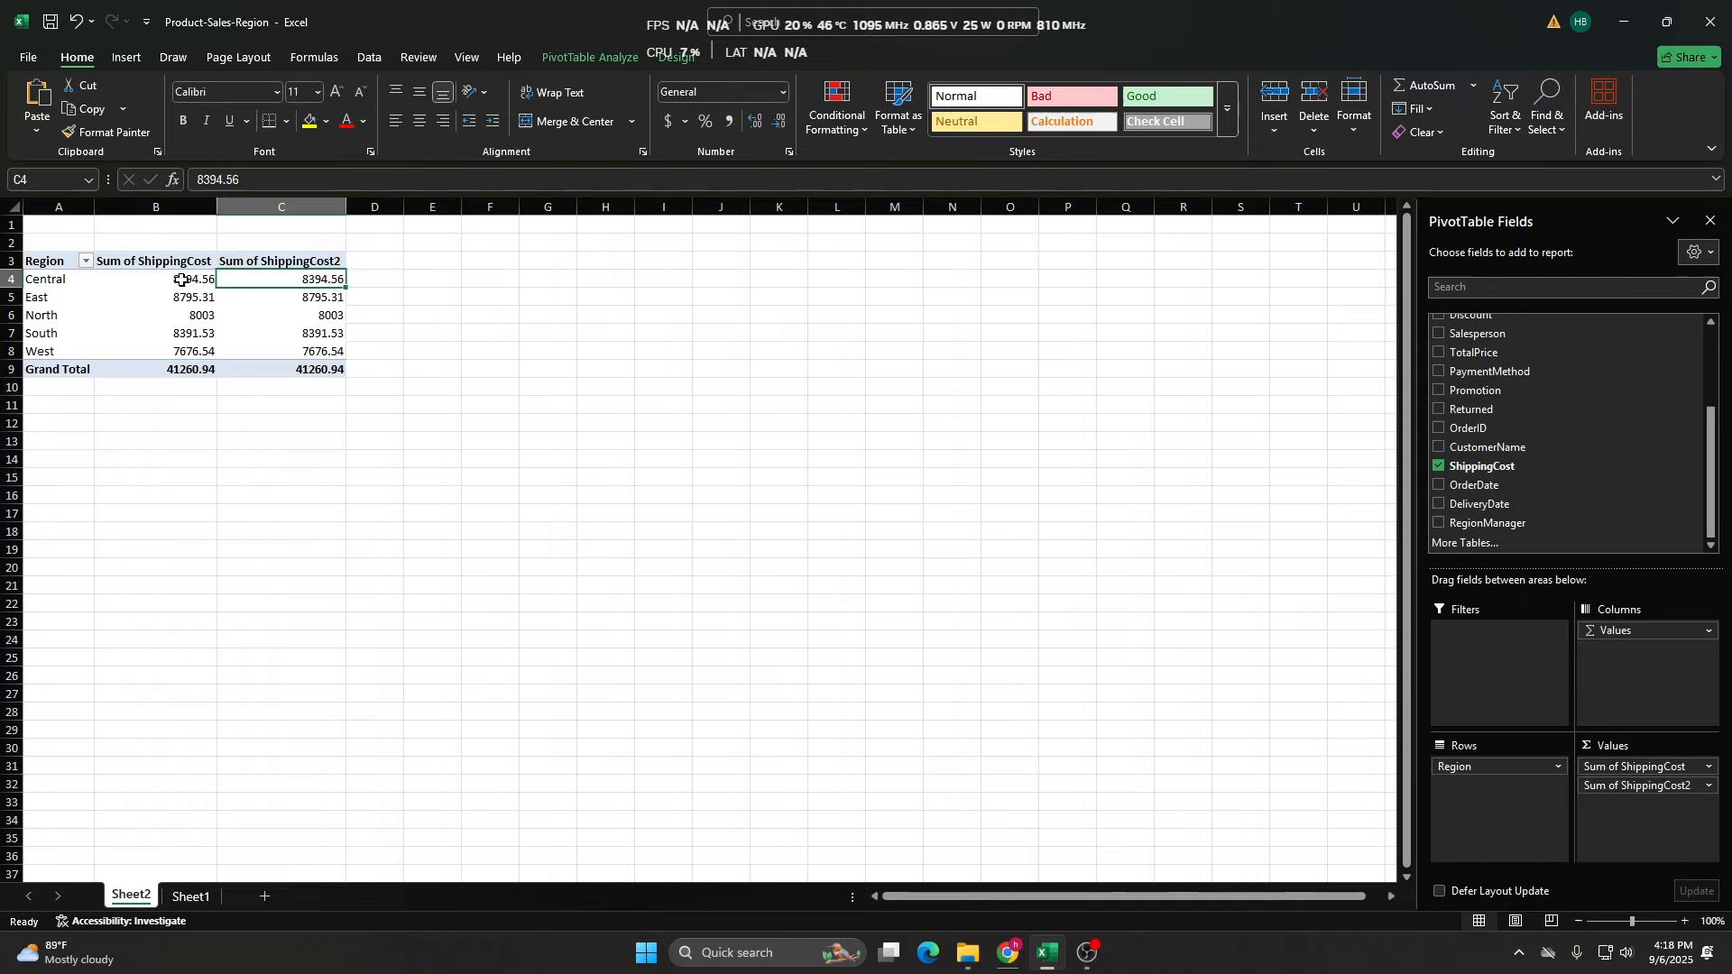
key("Right")
key("Down")
key("Up")
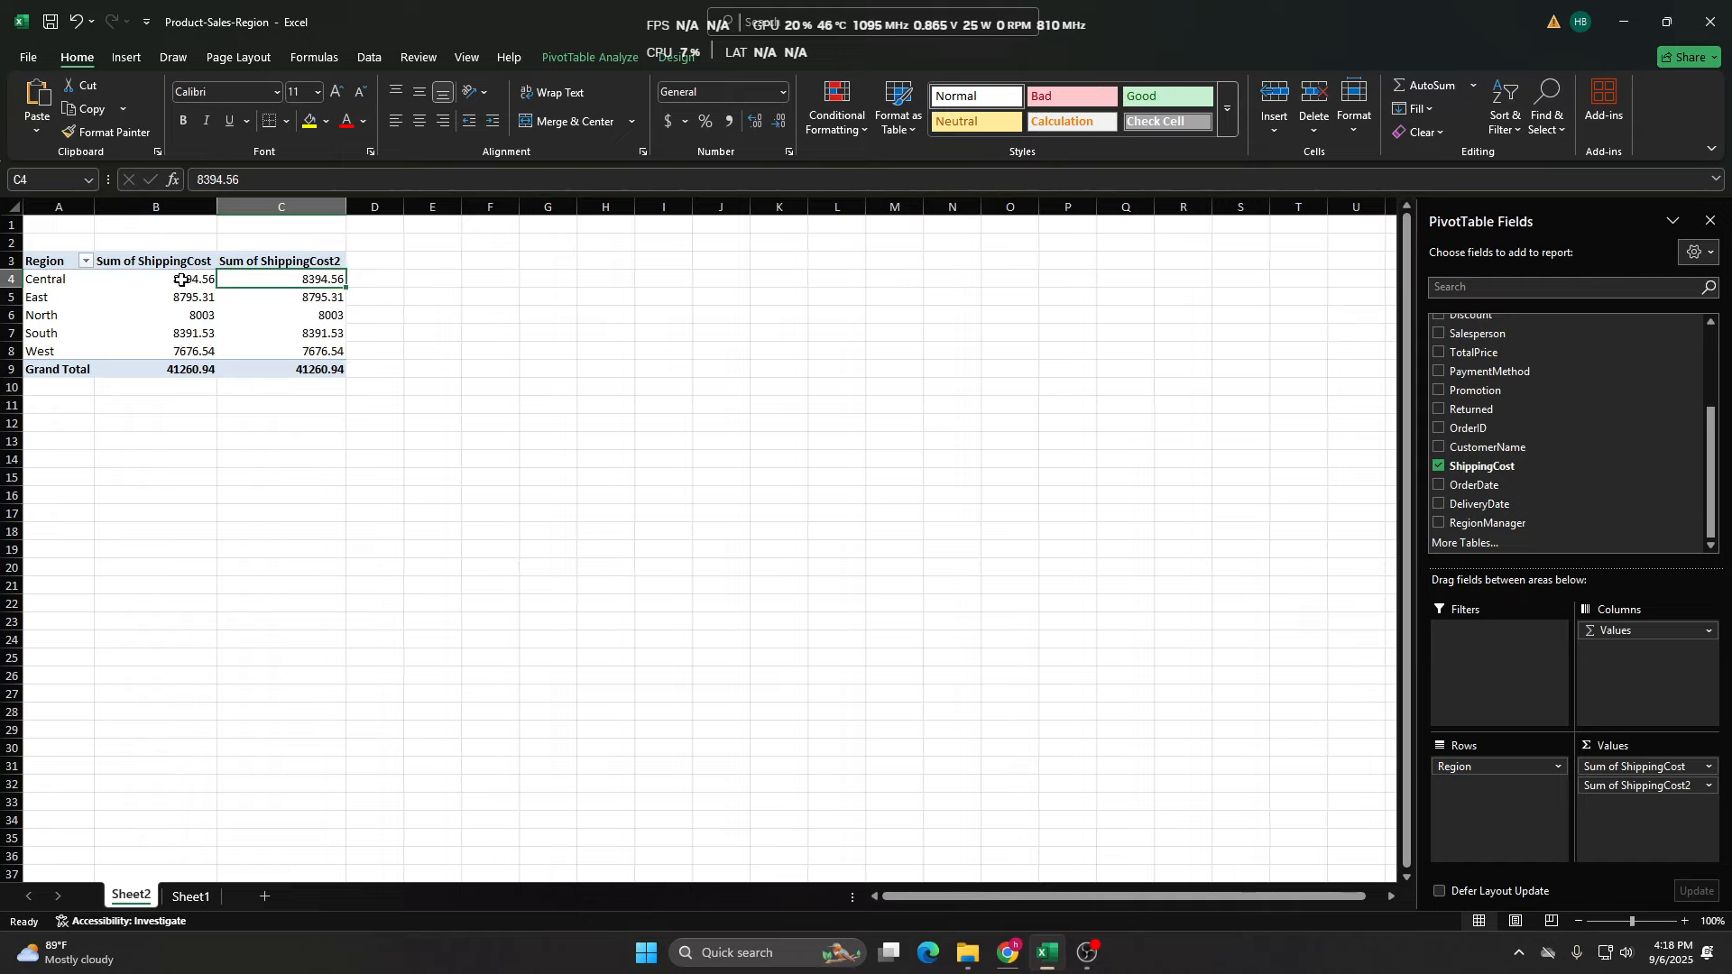
Show the second ShippingCost column's values as % of Column Total.
right_click(265, 284)
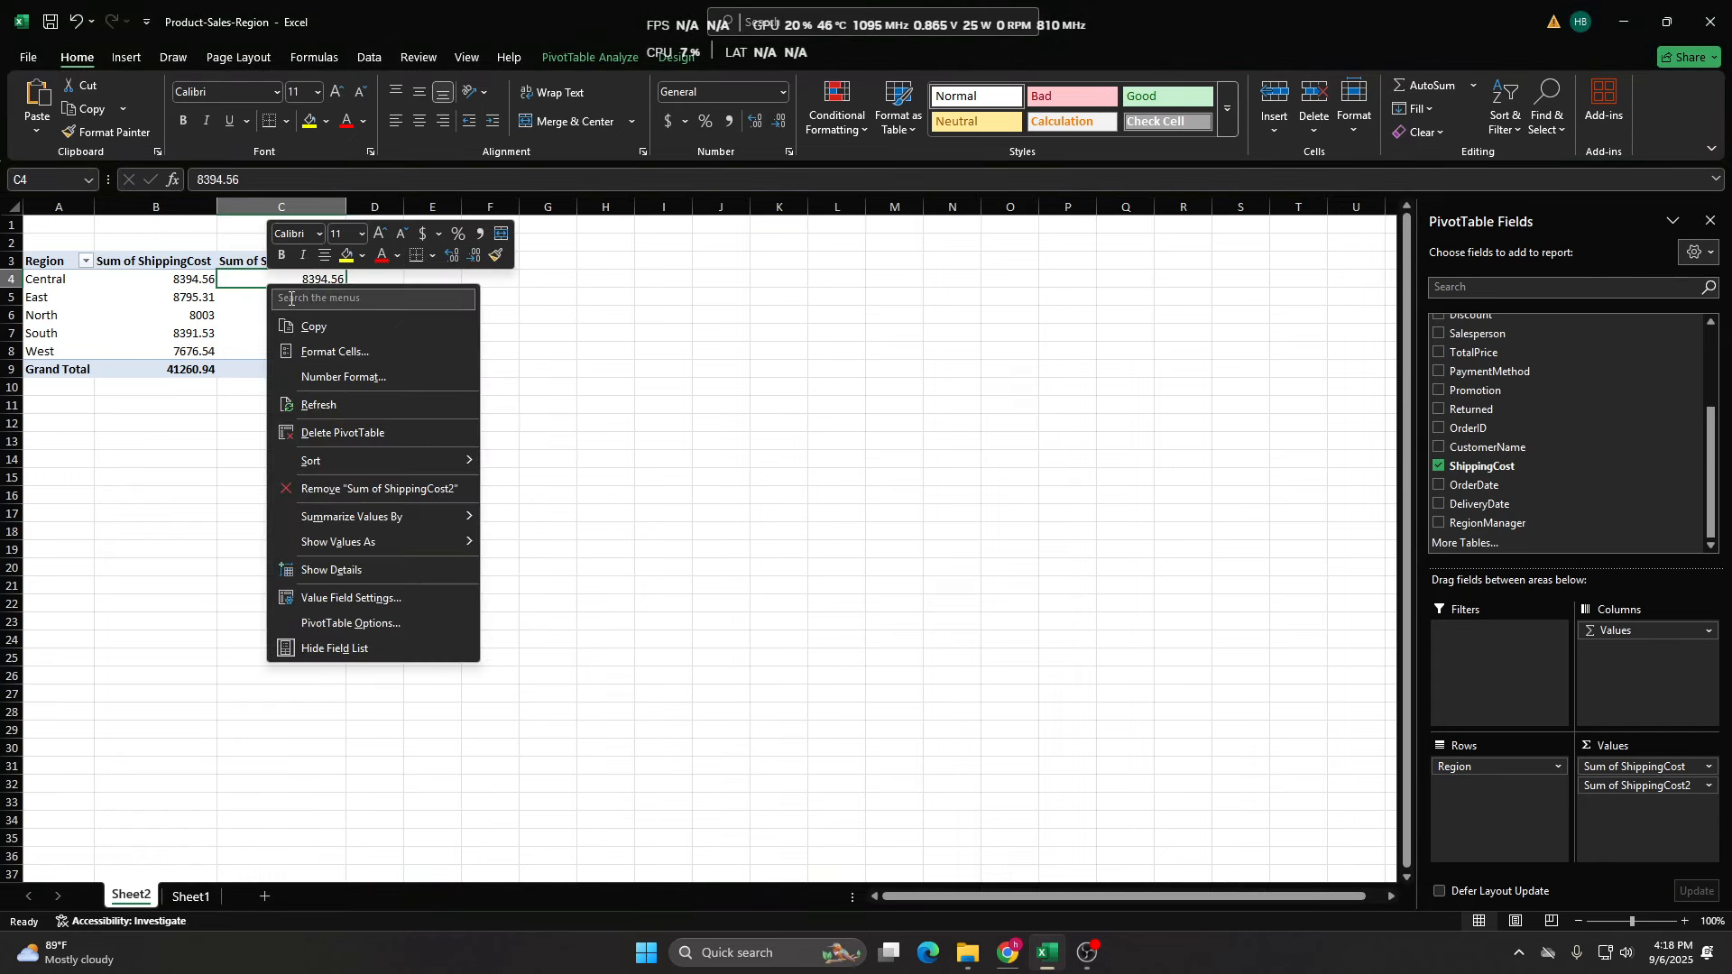
mouse_move(316, 523)
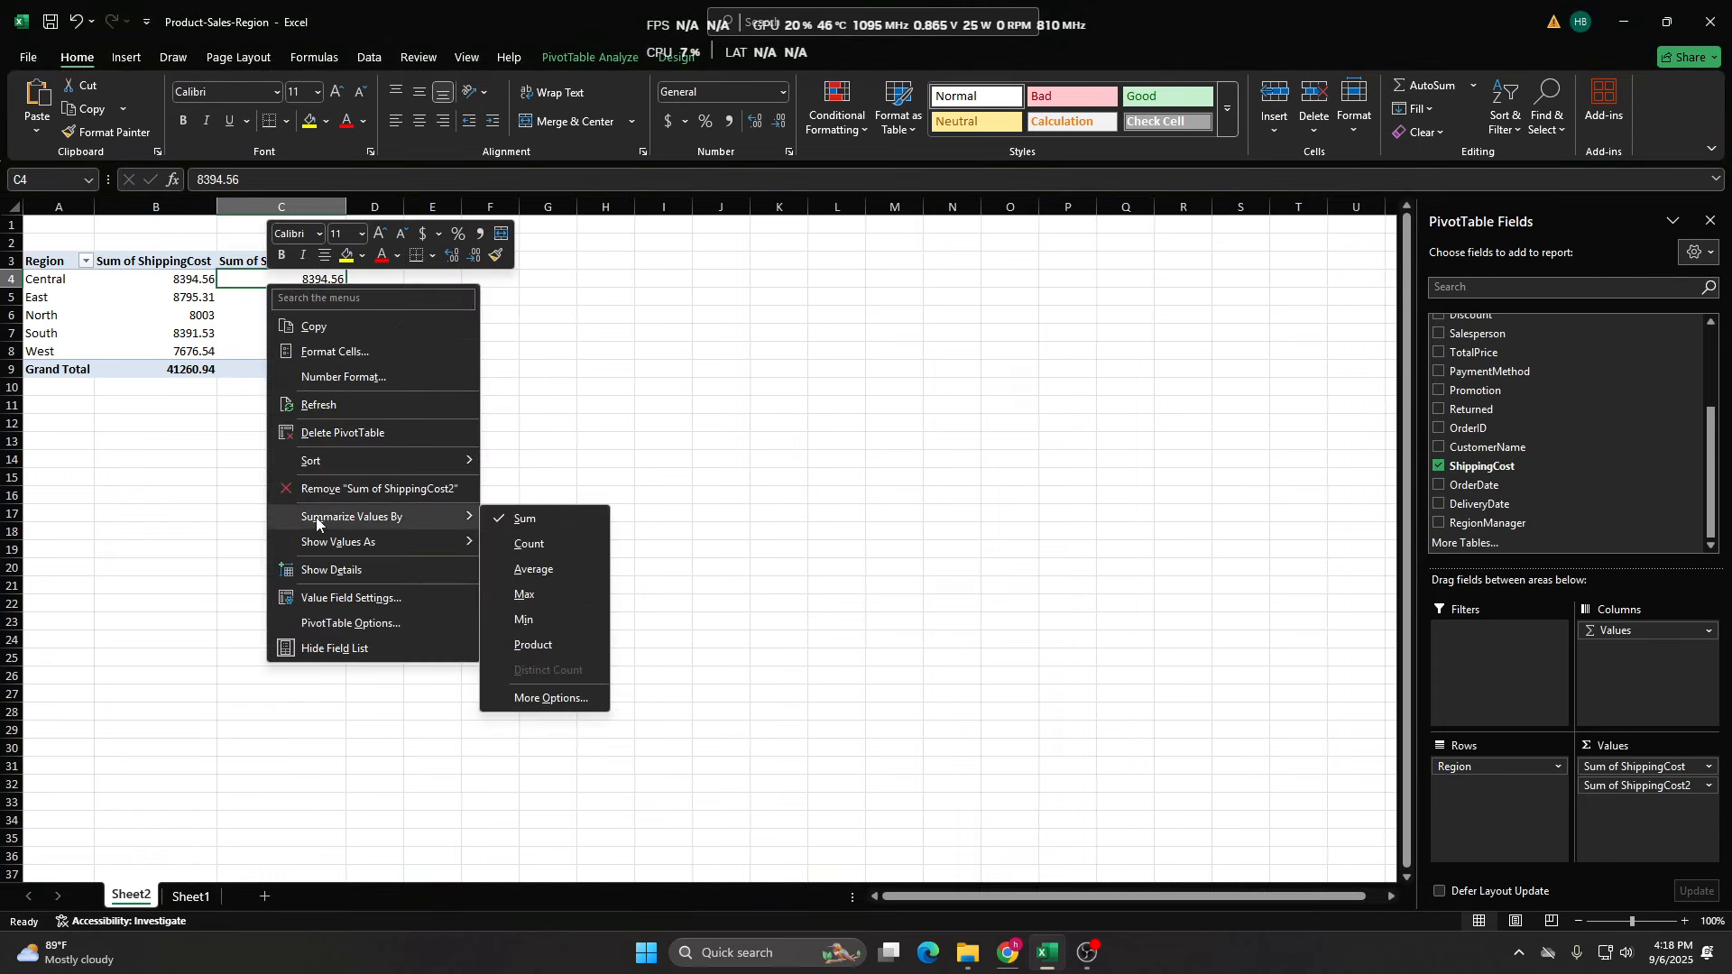
mouse_move(355, 544)
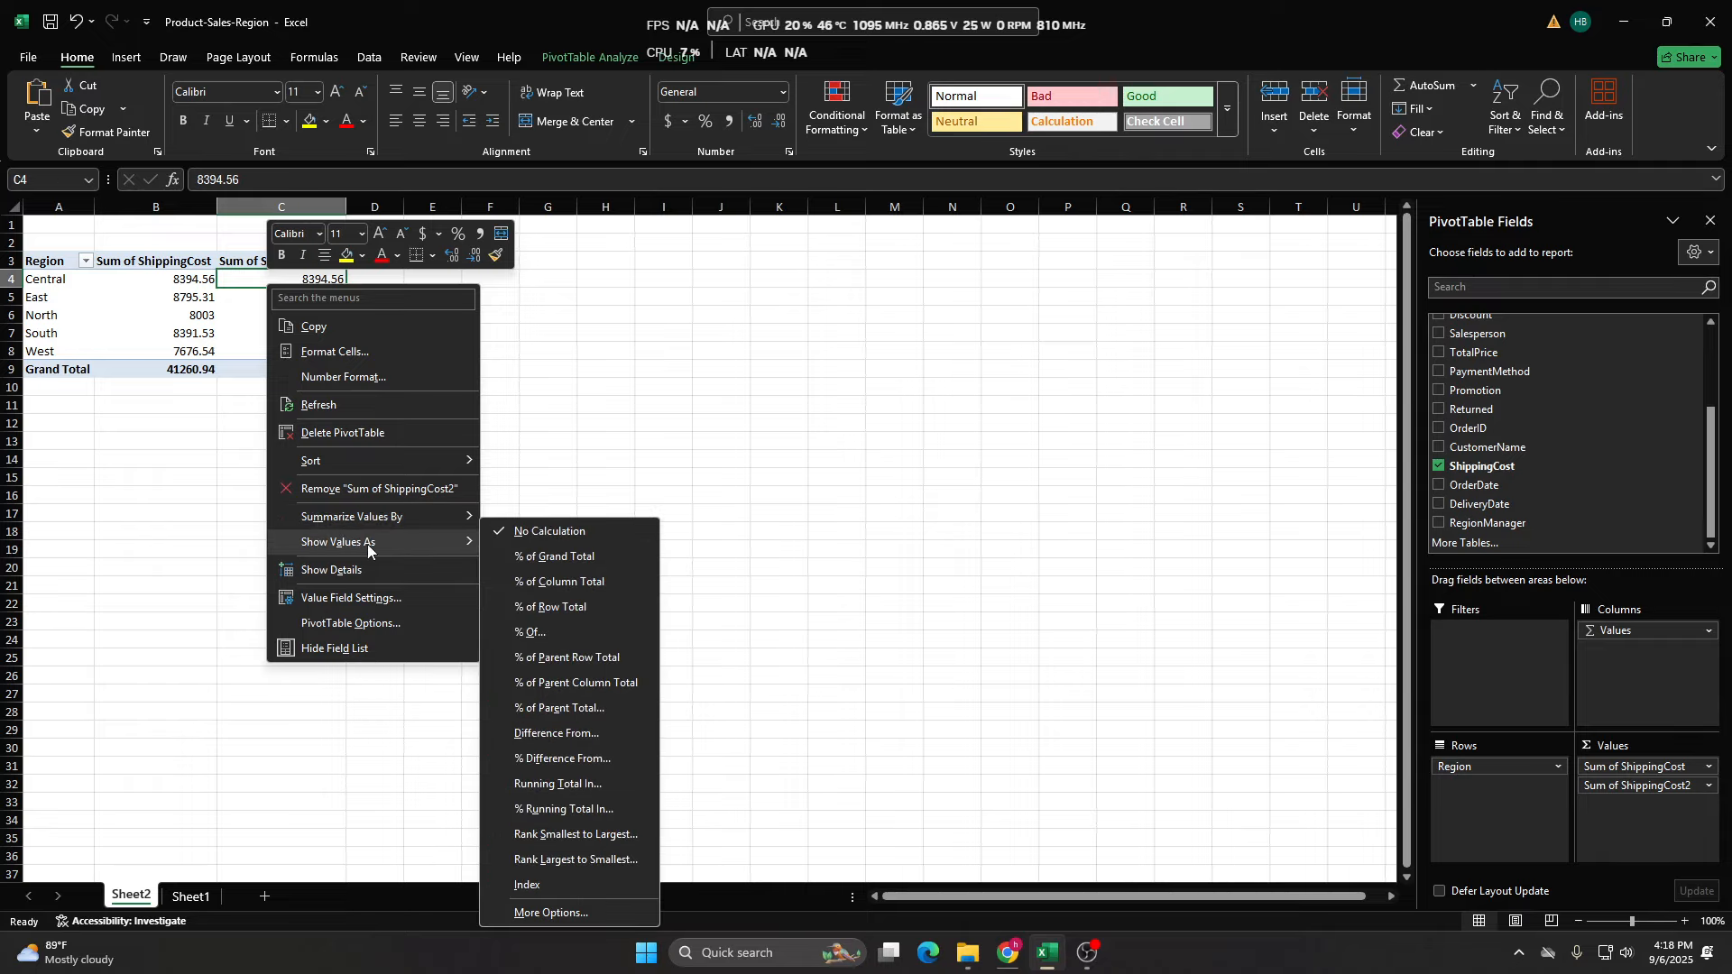
left_click(516, 588)
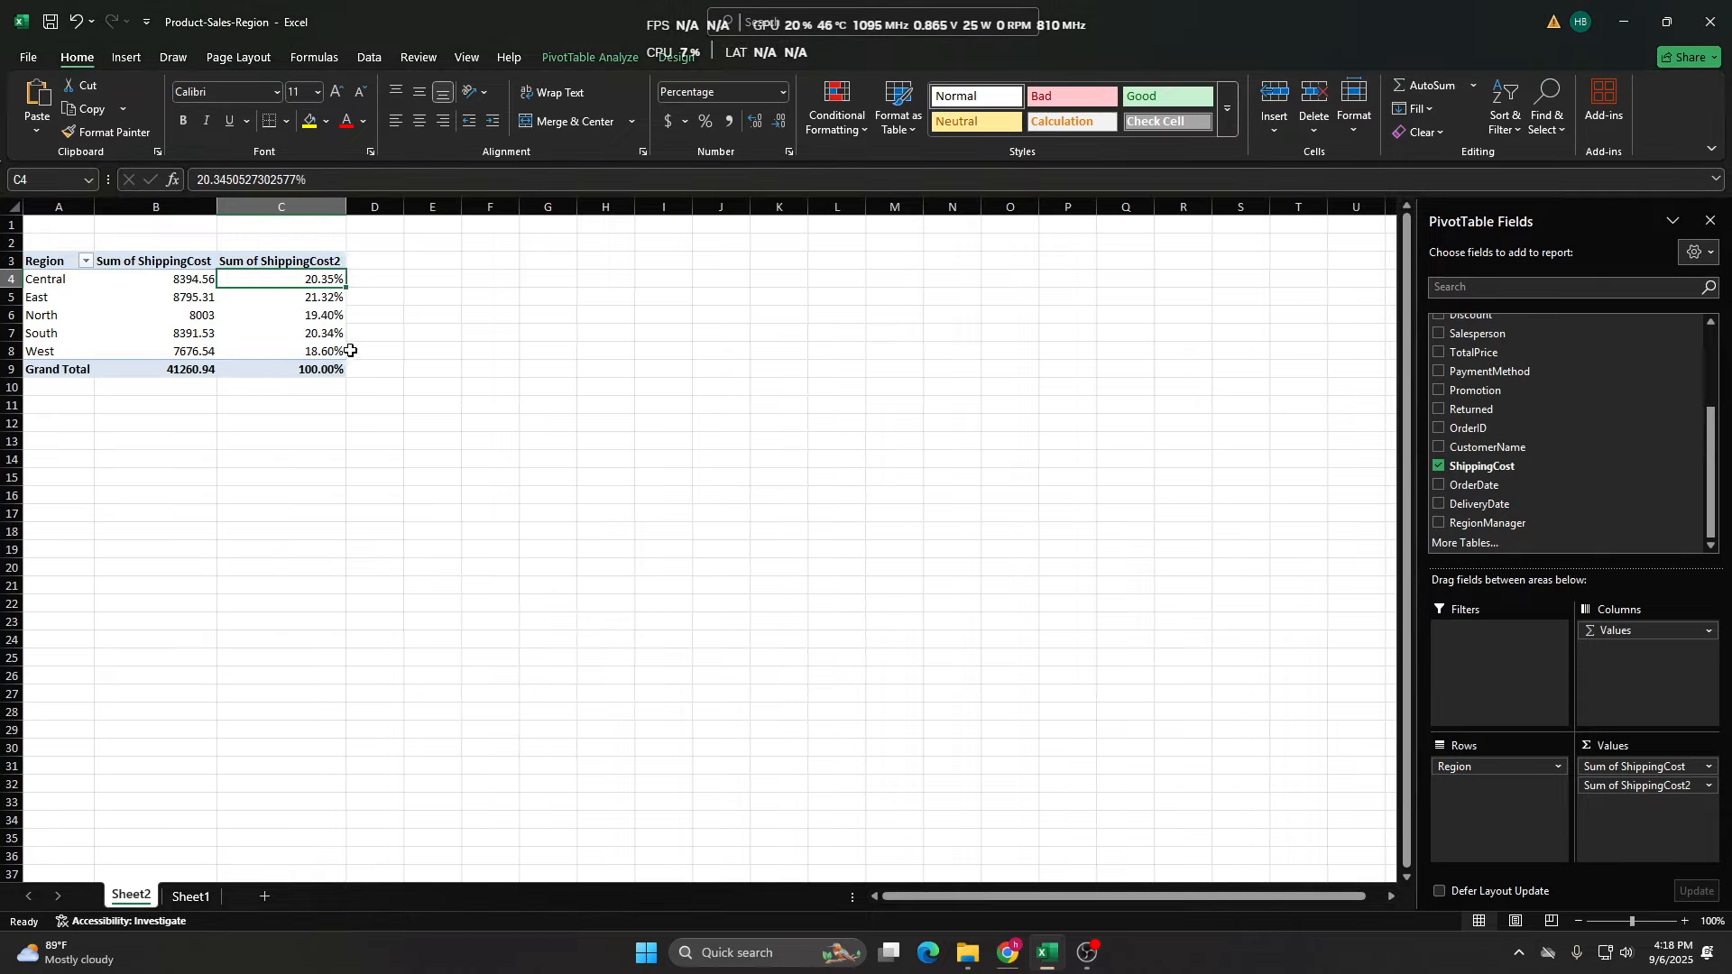
left_click(297, 333)
left_click(329, 281)
left_click(316, 323)
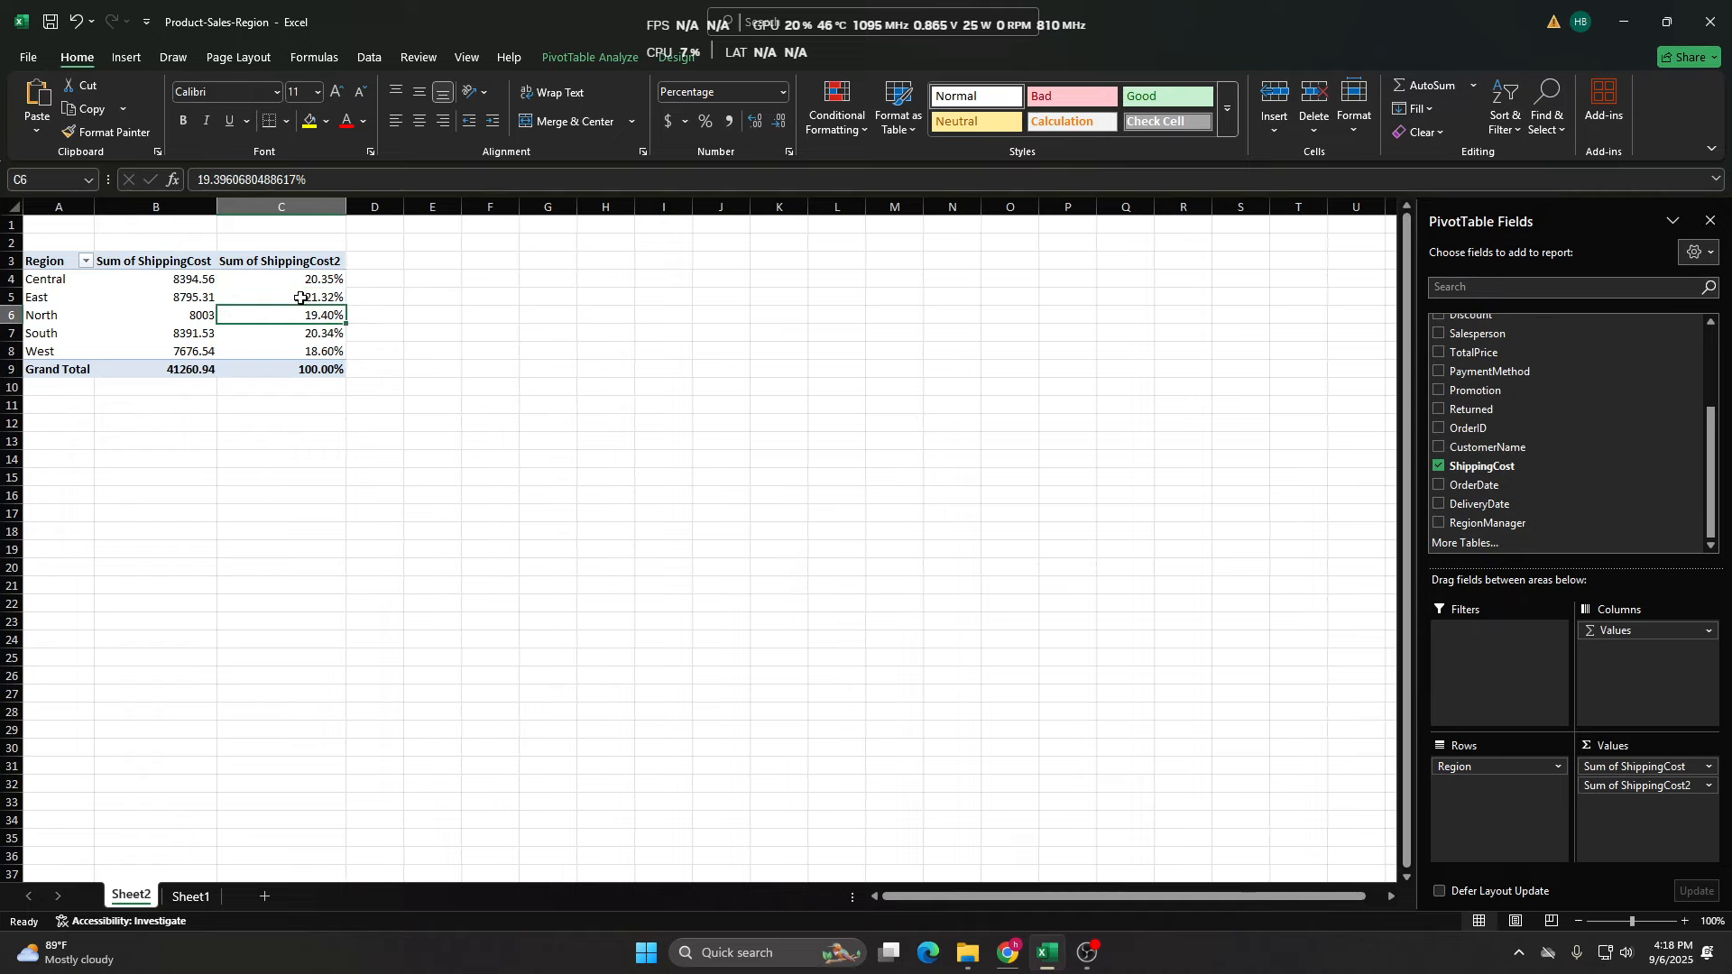
Try to sort the pivot table from the second ShippingCost column's heading.
left_click(291, 263)
right_click(285, 262)
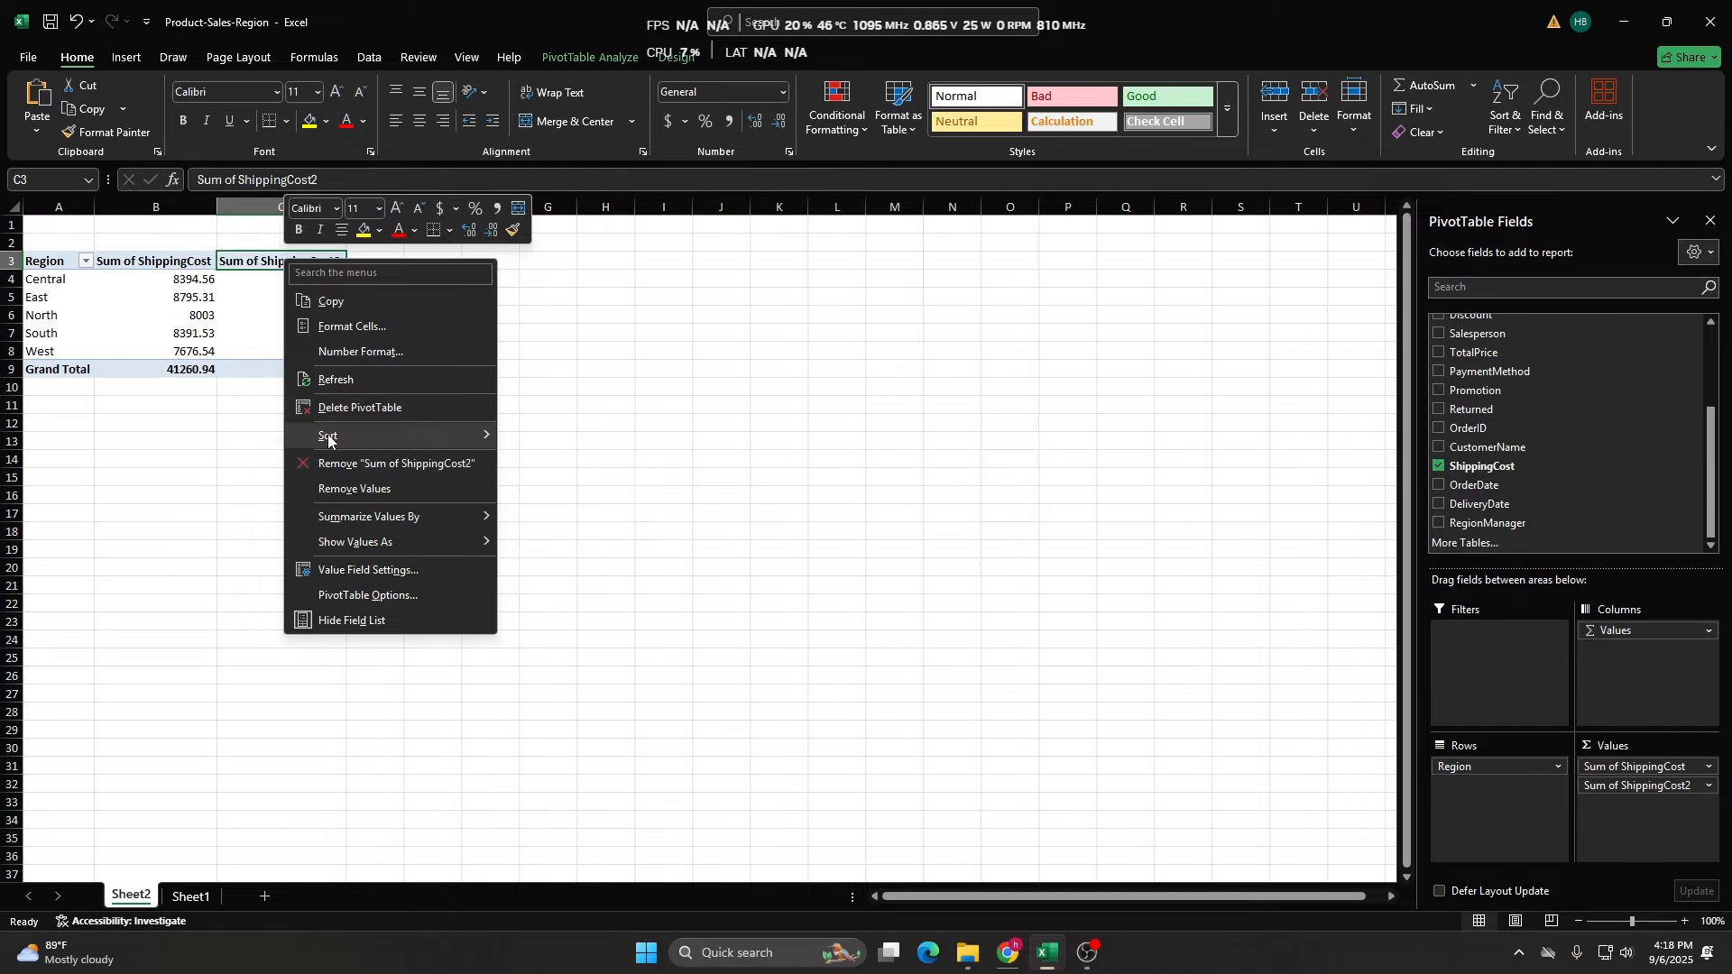
mouse_move(479, 447)
left_click(550, 440)
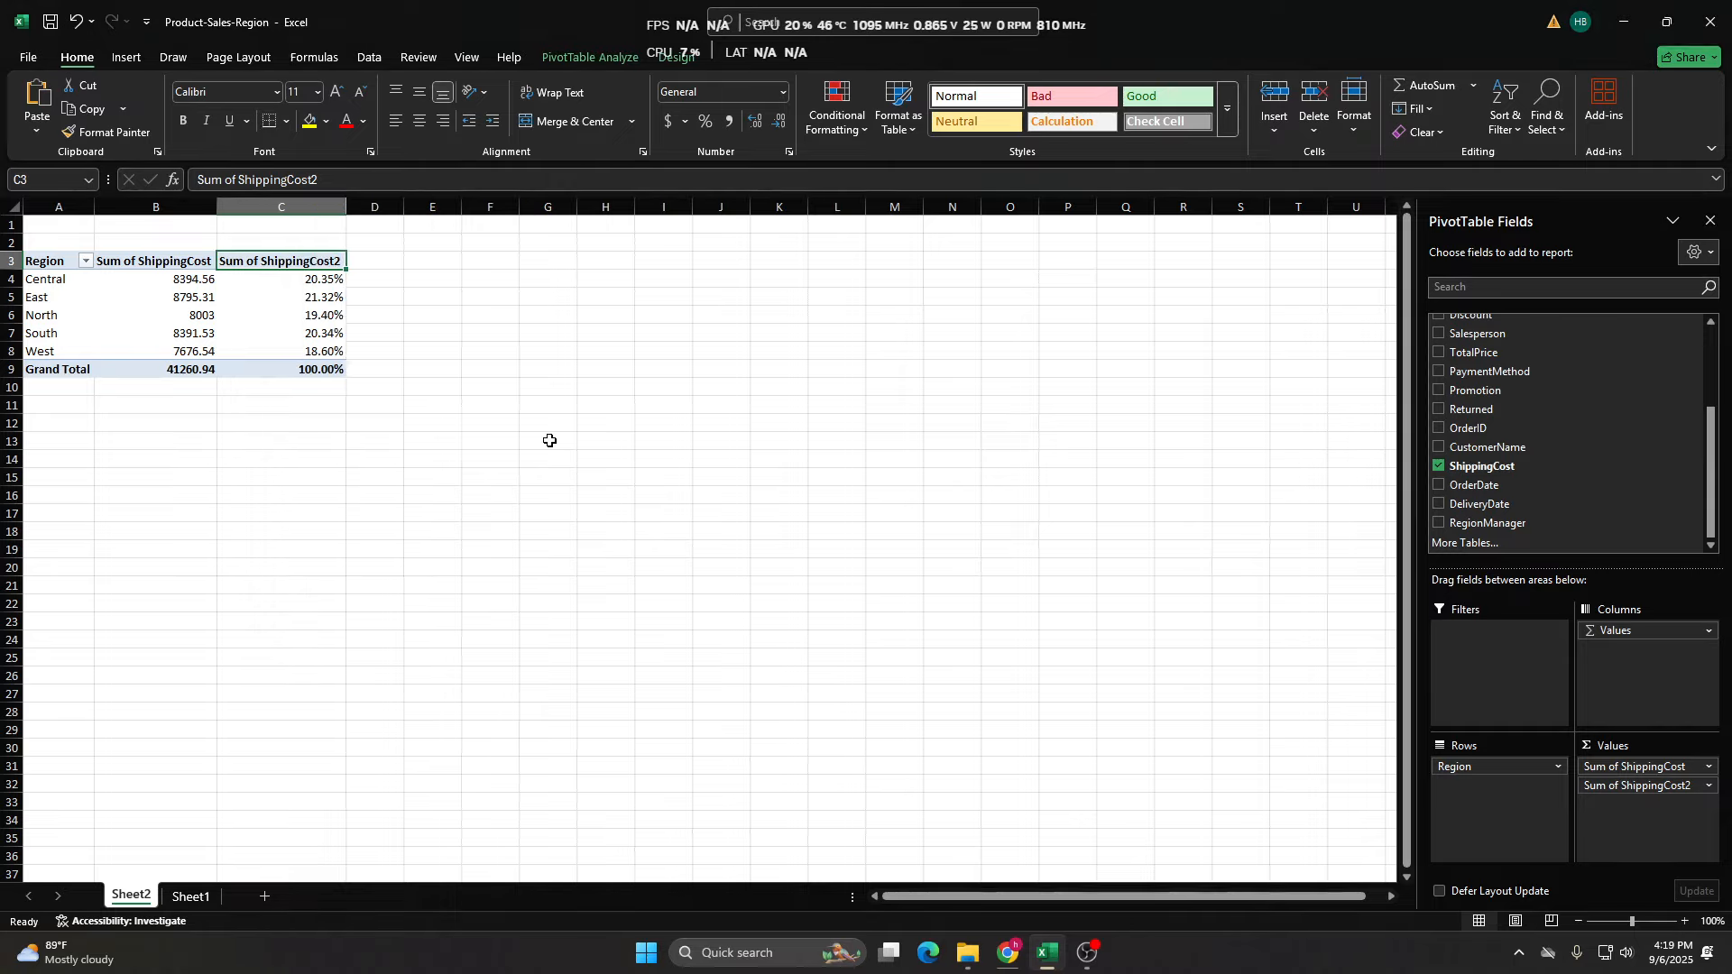
Sort the pivot table's regions from largest to smallest by the second ShippingCost column.
right_click(304, 286)
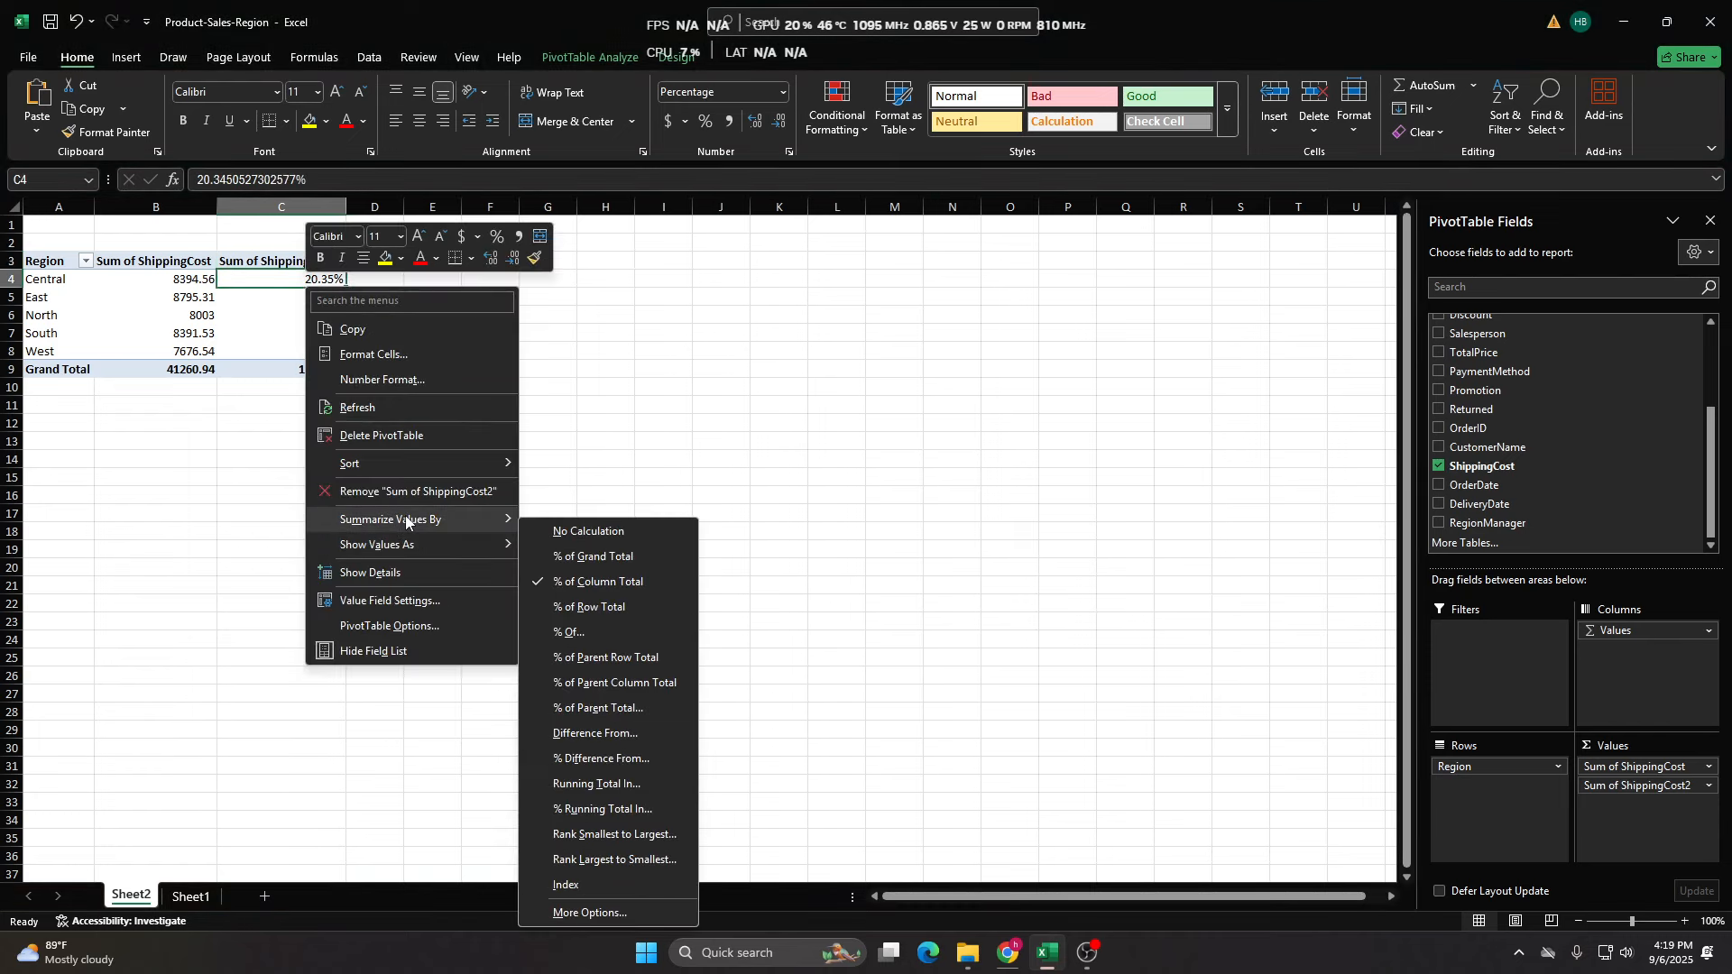
mouse_move(411, 463)
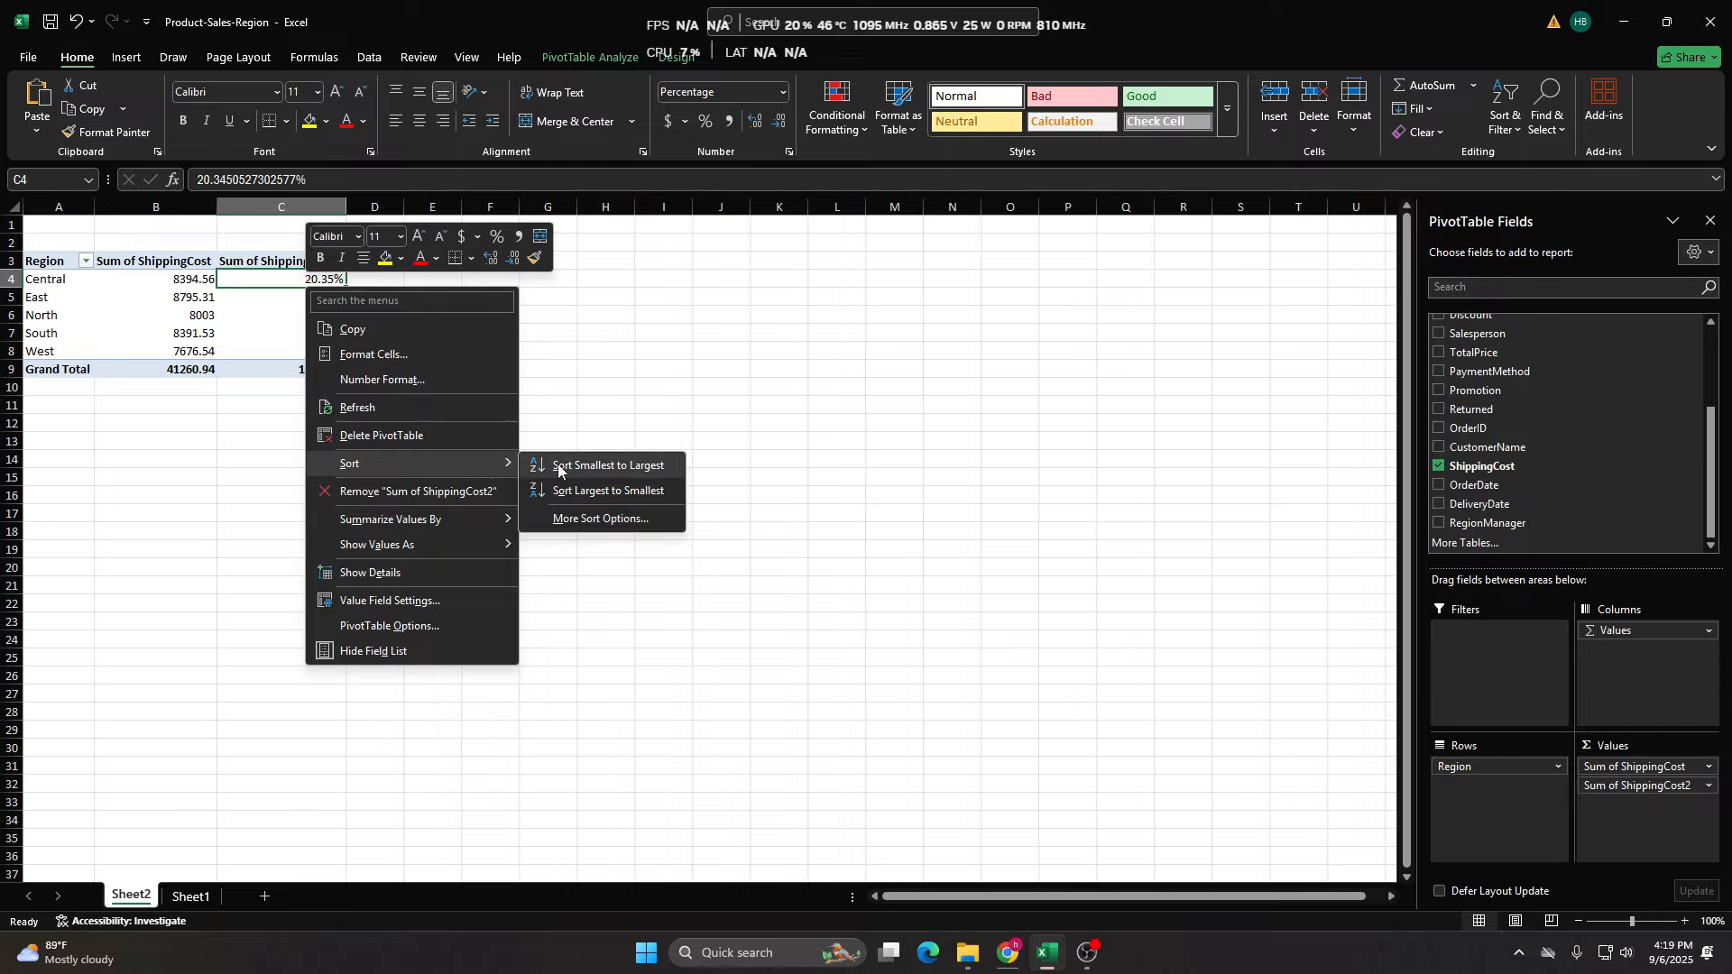
left_click(564, 490)
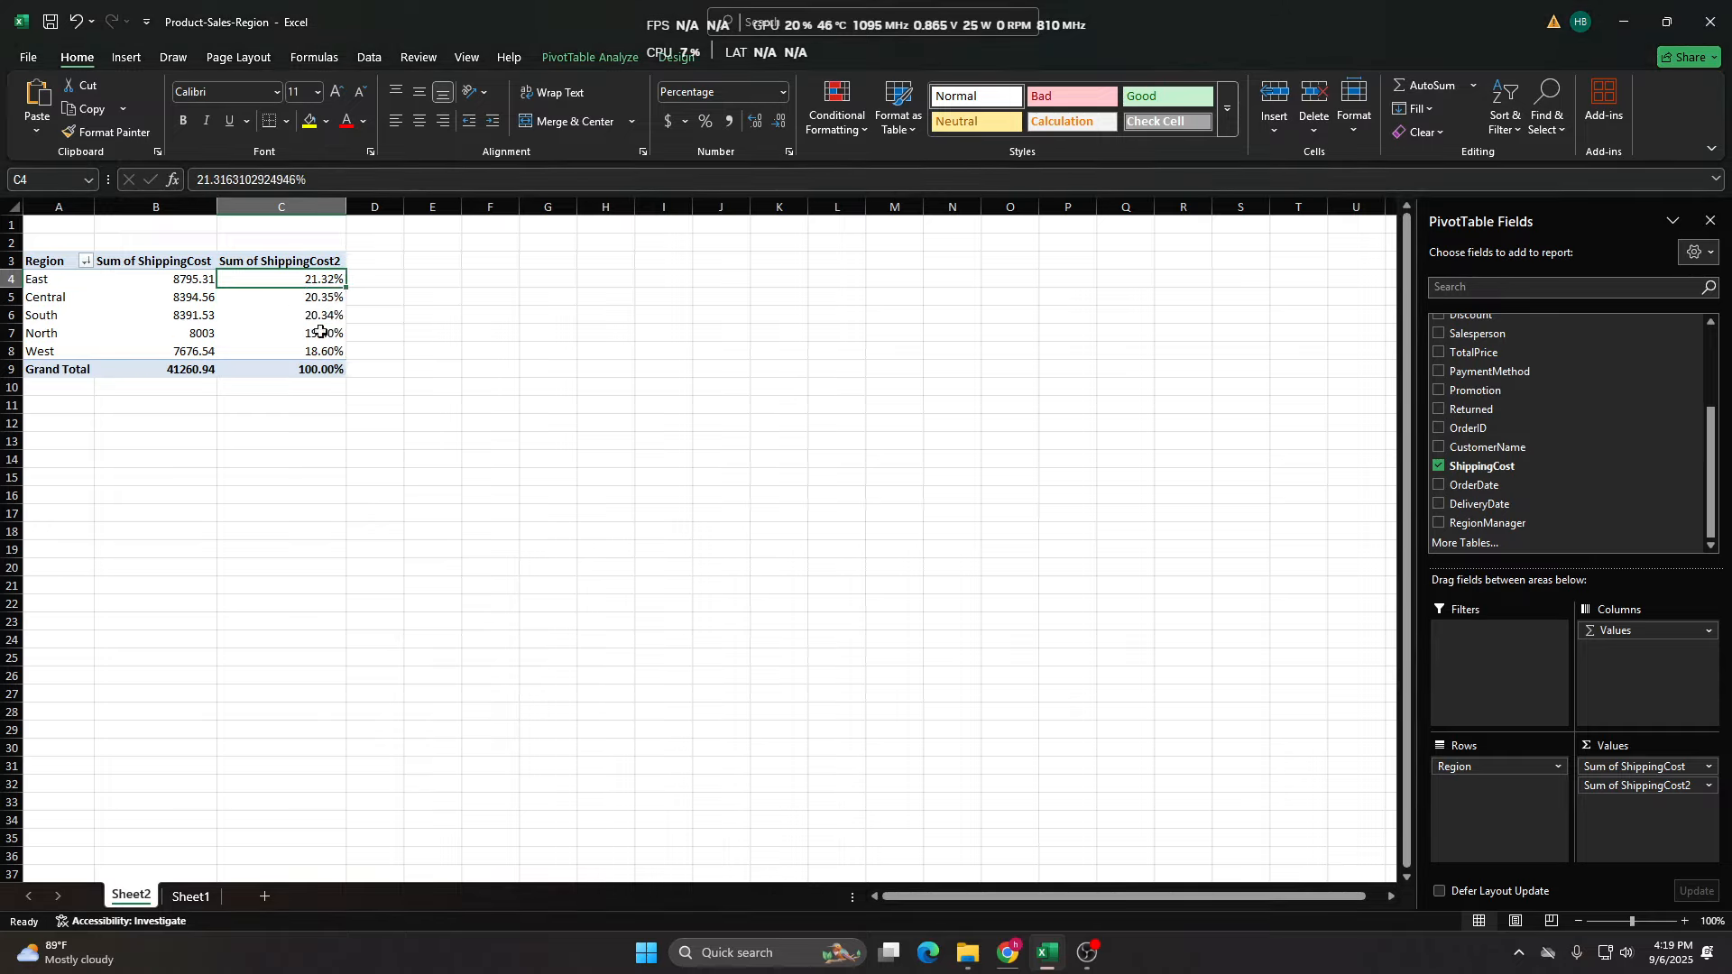
Examine East's summed shipping cost and its percentage of the column total.
key("Left")
key("Left")
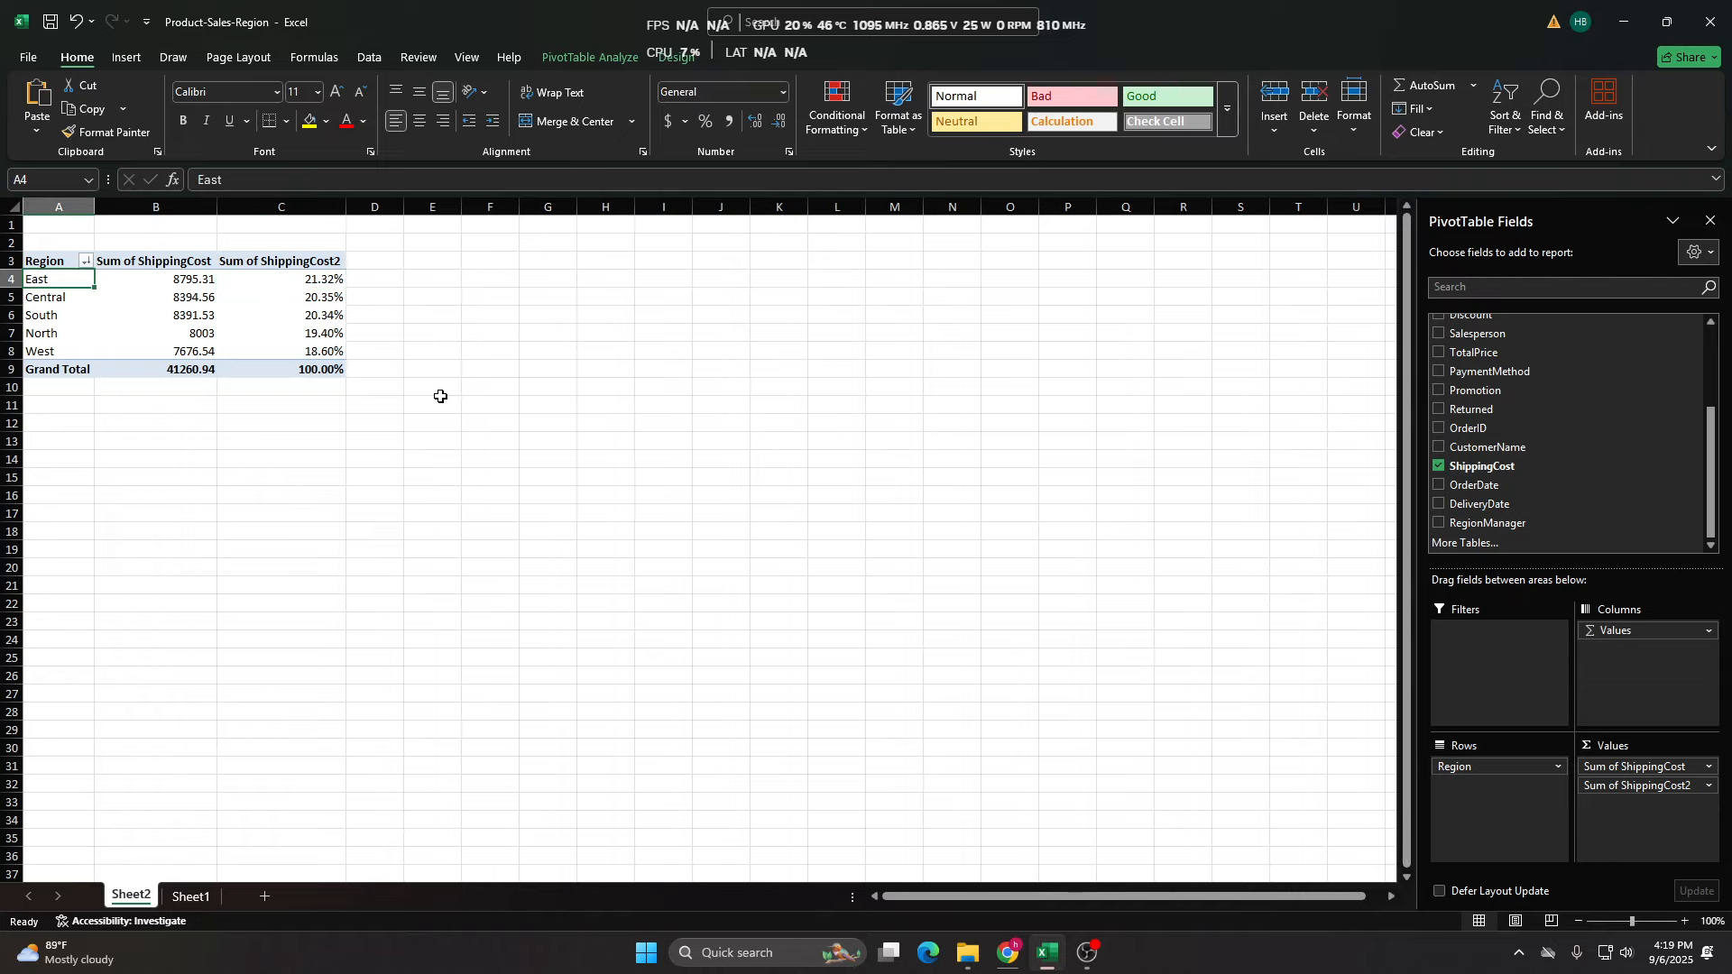
key("Right")
key("Right")
key("Right")
key("Left")
key("Left")
key("Left")
key("Right")
key("Right")
key("Right")
key("Left")
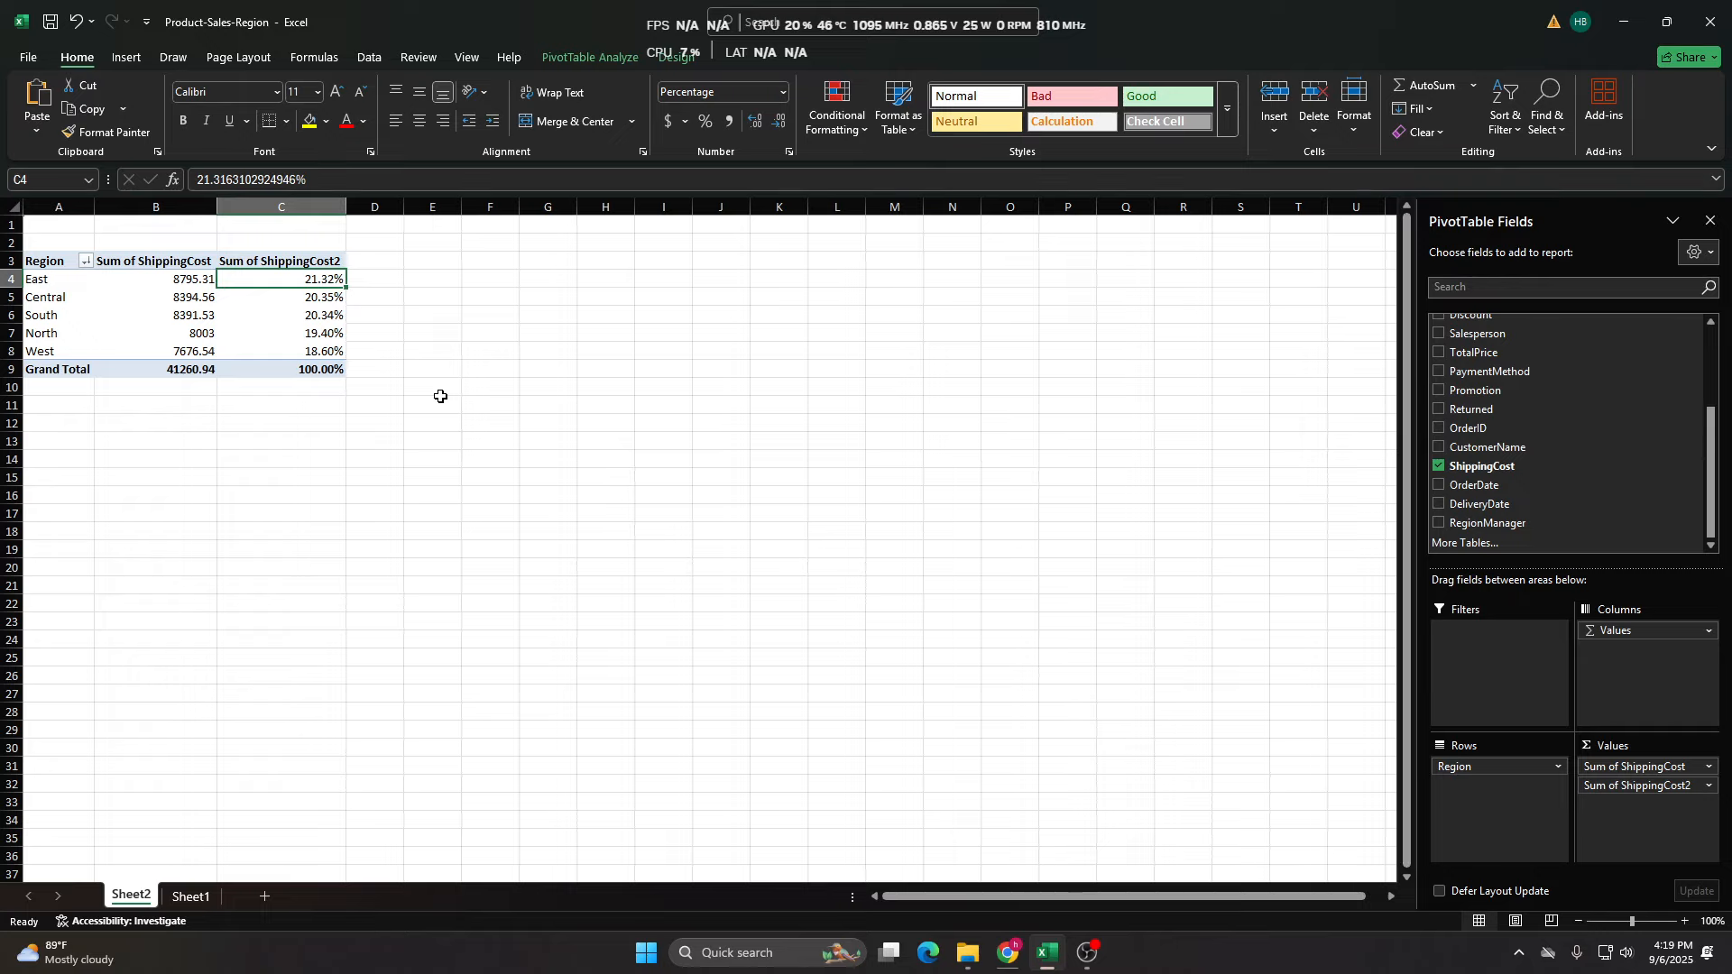
key("Left")
key("Left")
key("Right")
key("Right")
key("Left")
key("Left")
Compare Central's shipping cost sum and percentage with the regions ranked below it.
key("Down")
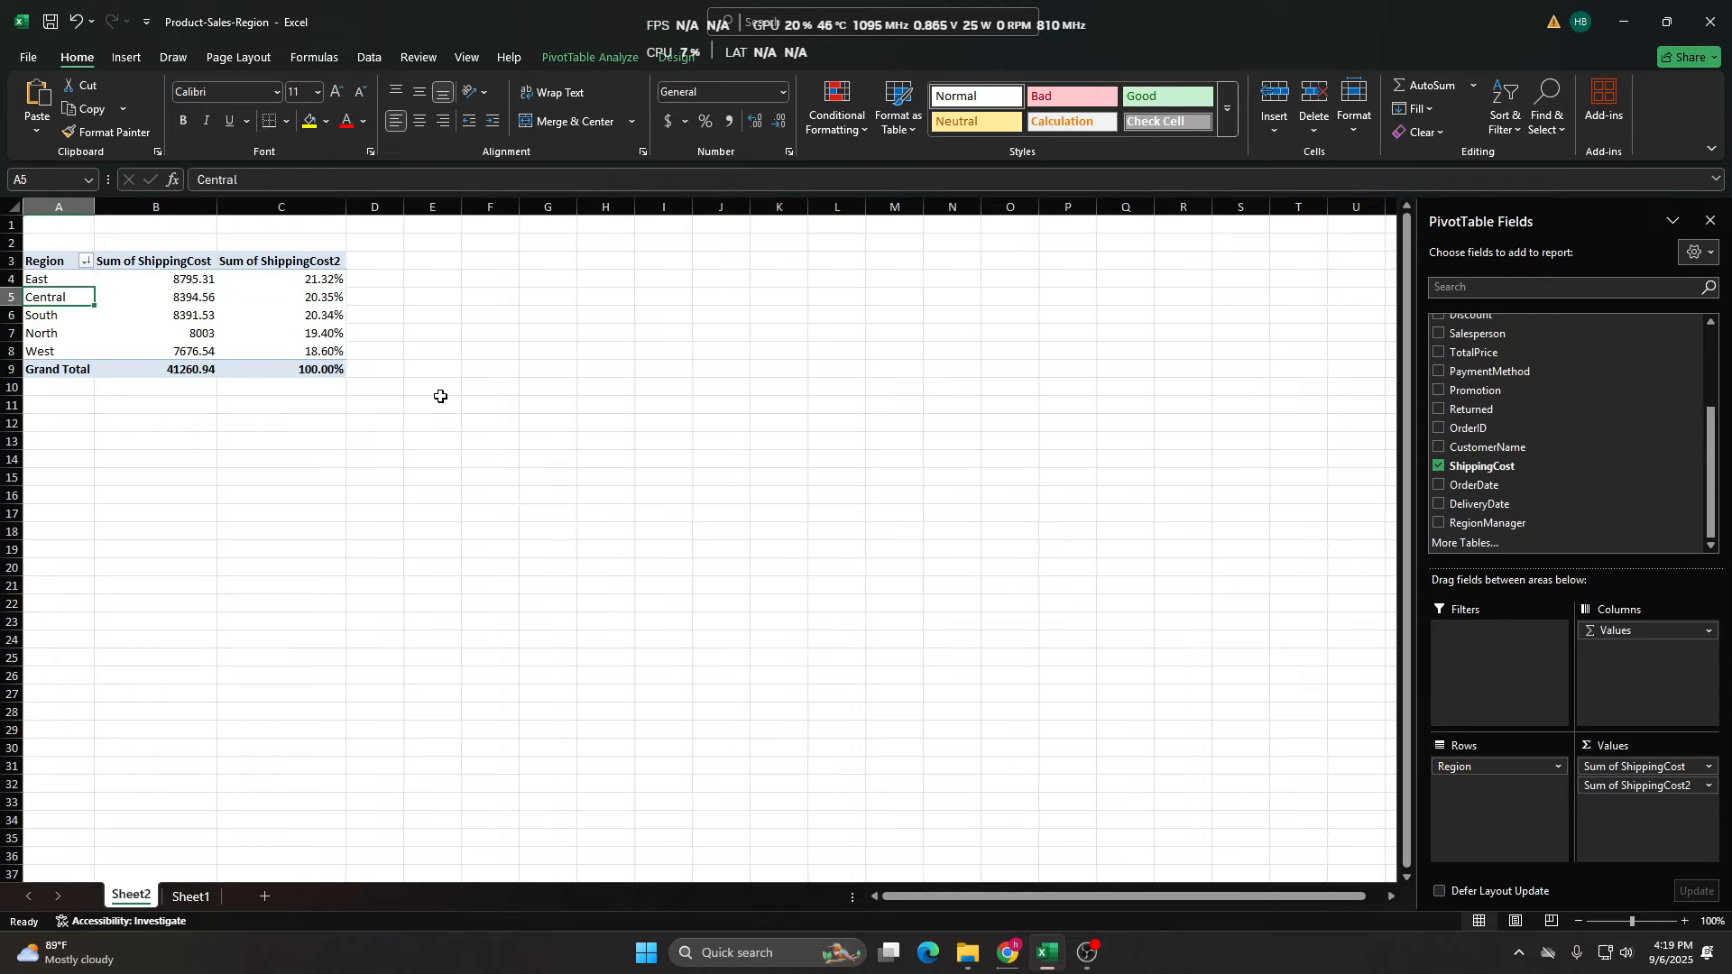
key("Right")
key("Right")
key("Right")
key("Left")
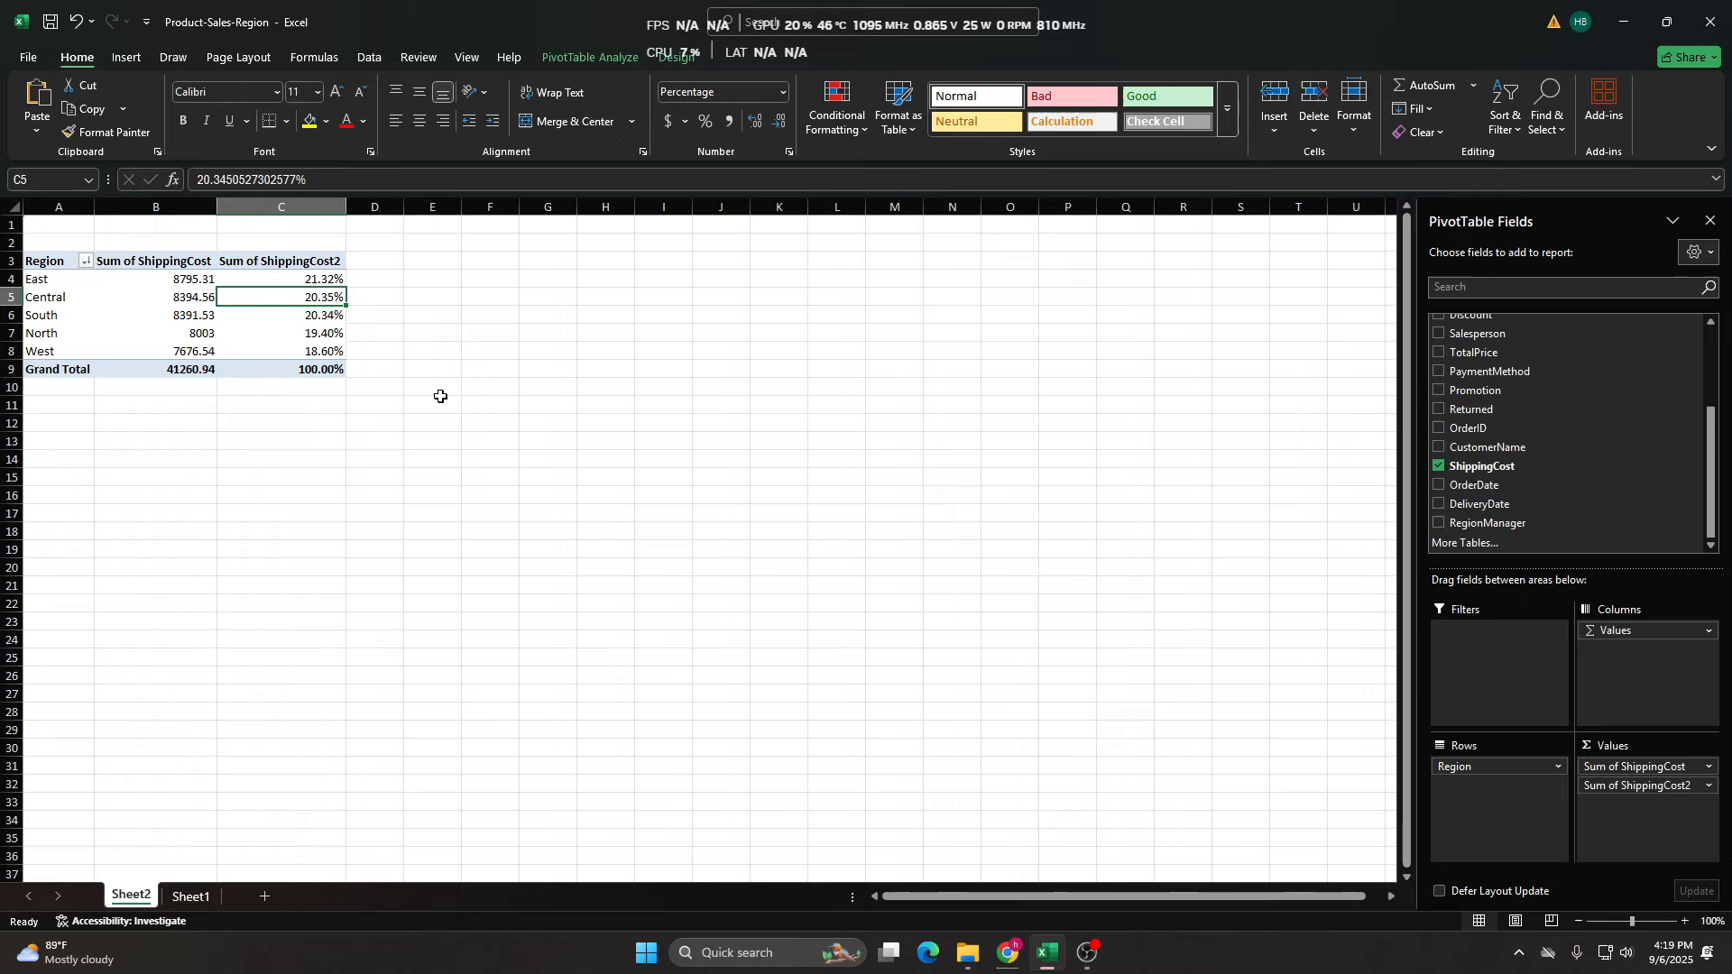
key("Down")
key("Down")
key("Up")
key("Up")
key("Left")
key("Left")
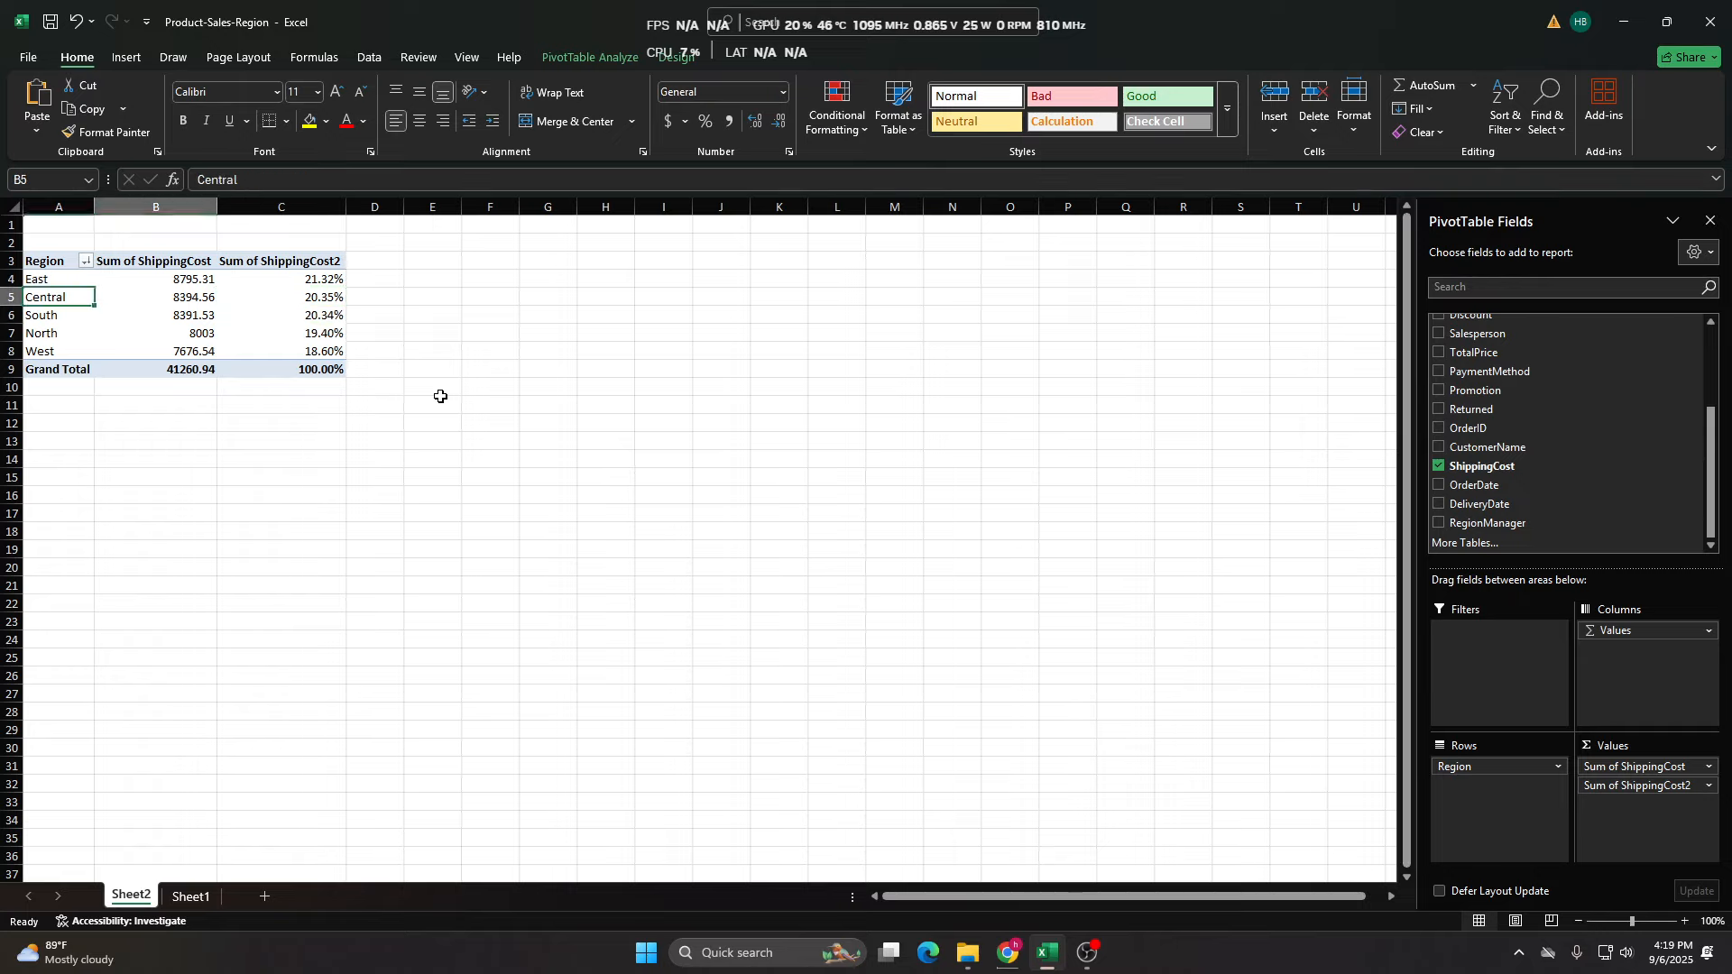
Recheck the East row against Central and review the complete sorted pivot table.
key("Right")
key("Right")
key("Up")
key("Left")
key("Right")
key("Left")
key("Left")
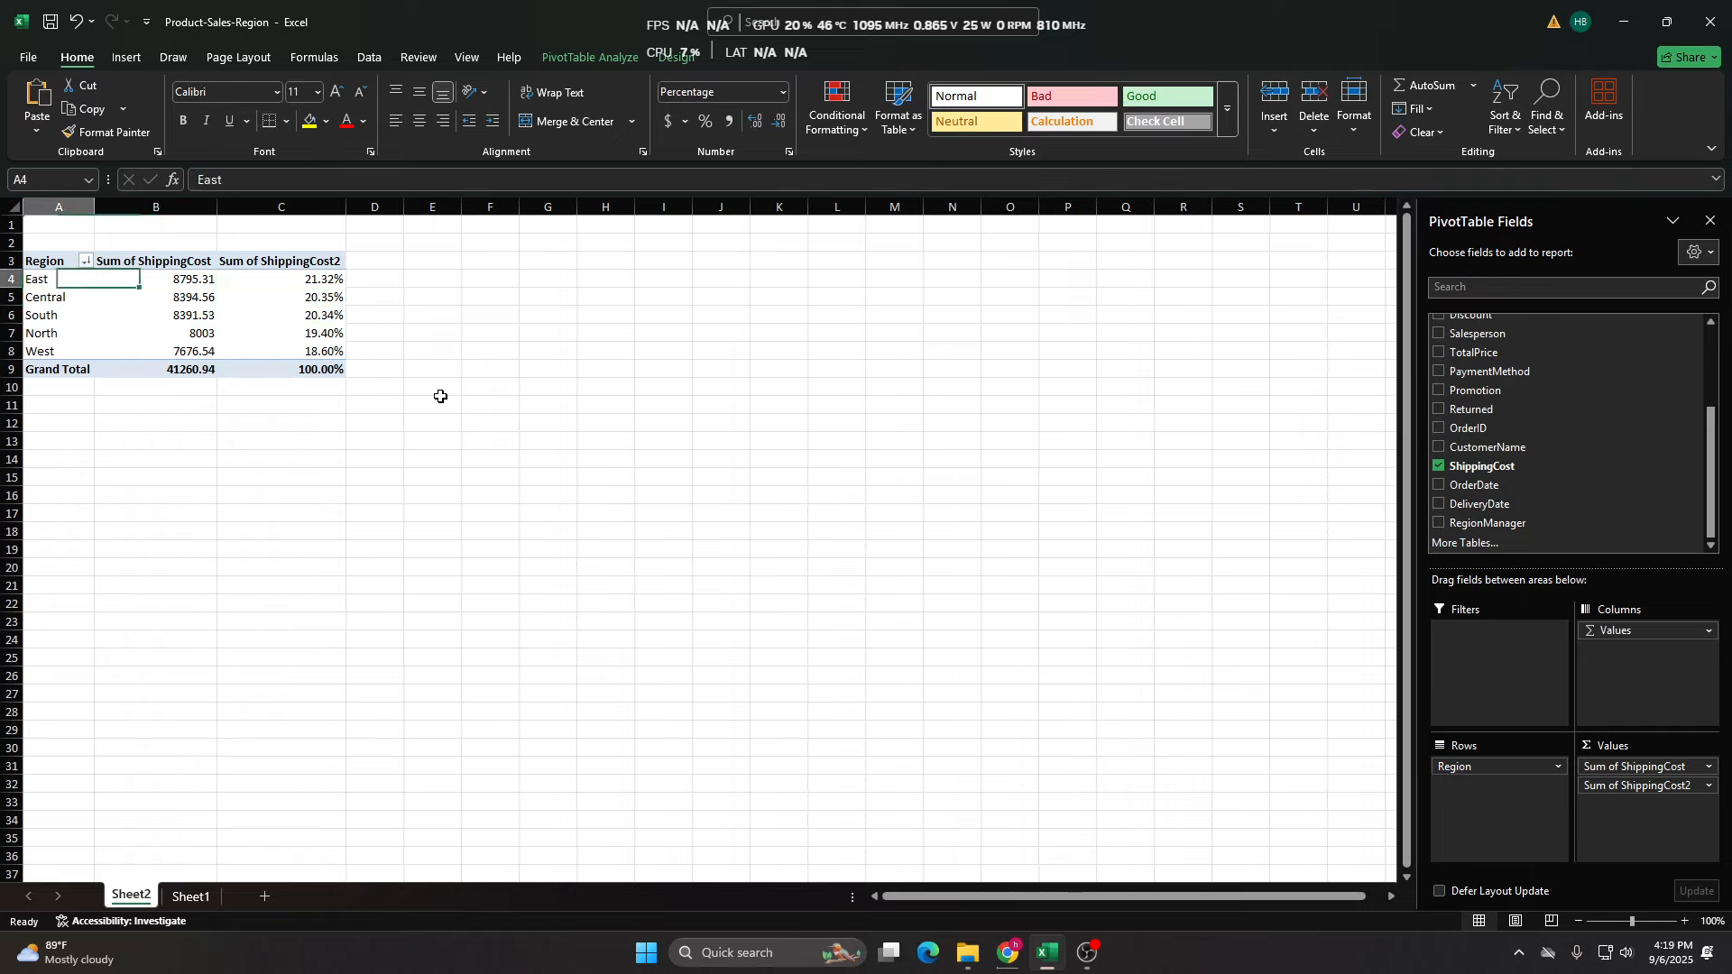
key("Up")
key("shift+Right")
key("shift+Right")
key("ctrl+shift+Down")
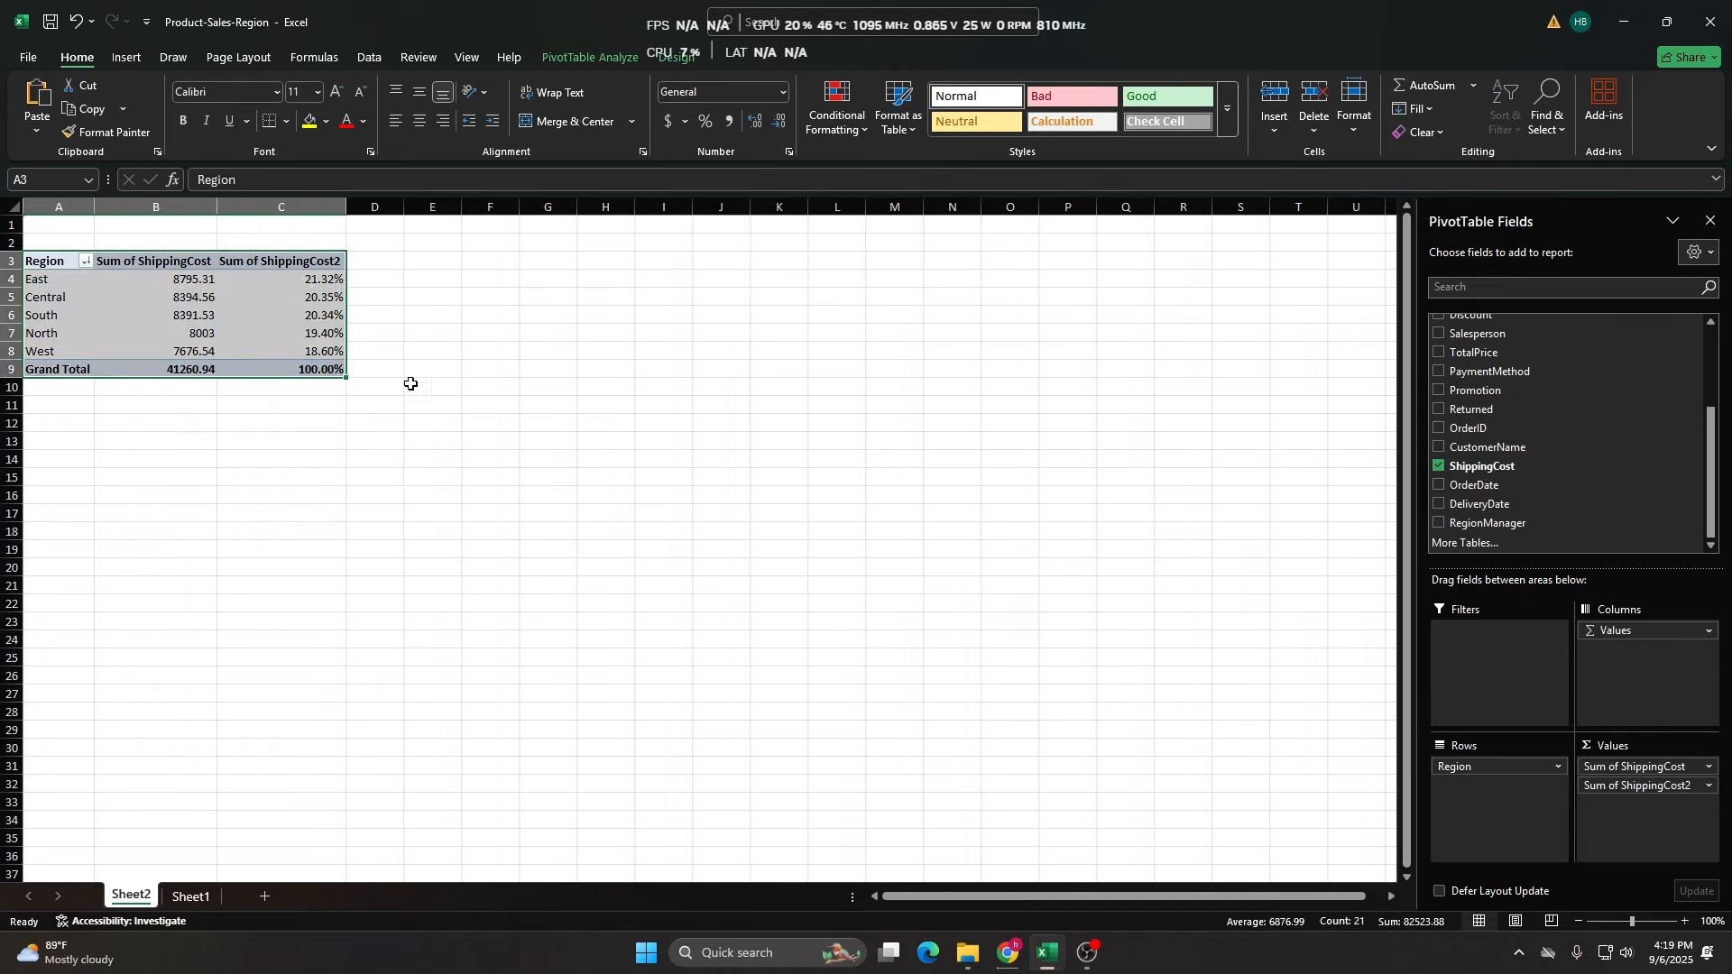
left_click(259, 316)
key("ctrl+Left")
key("ctrl+Up")
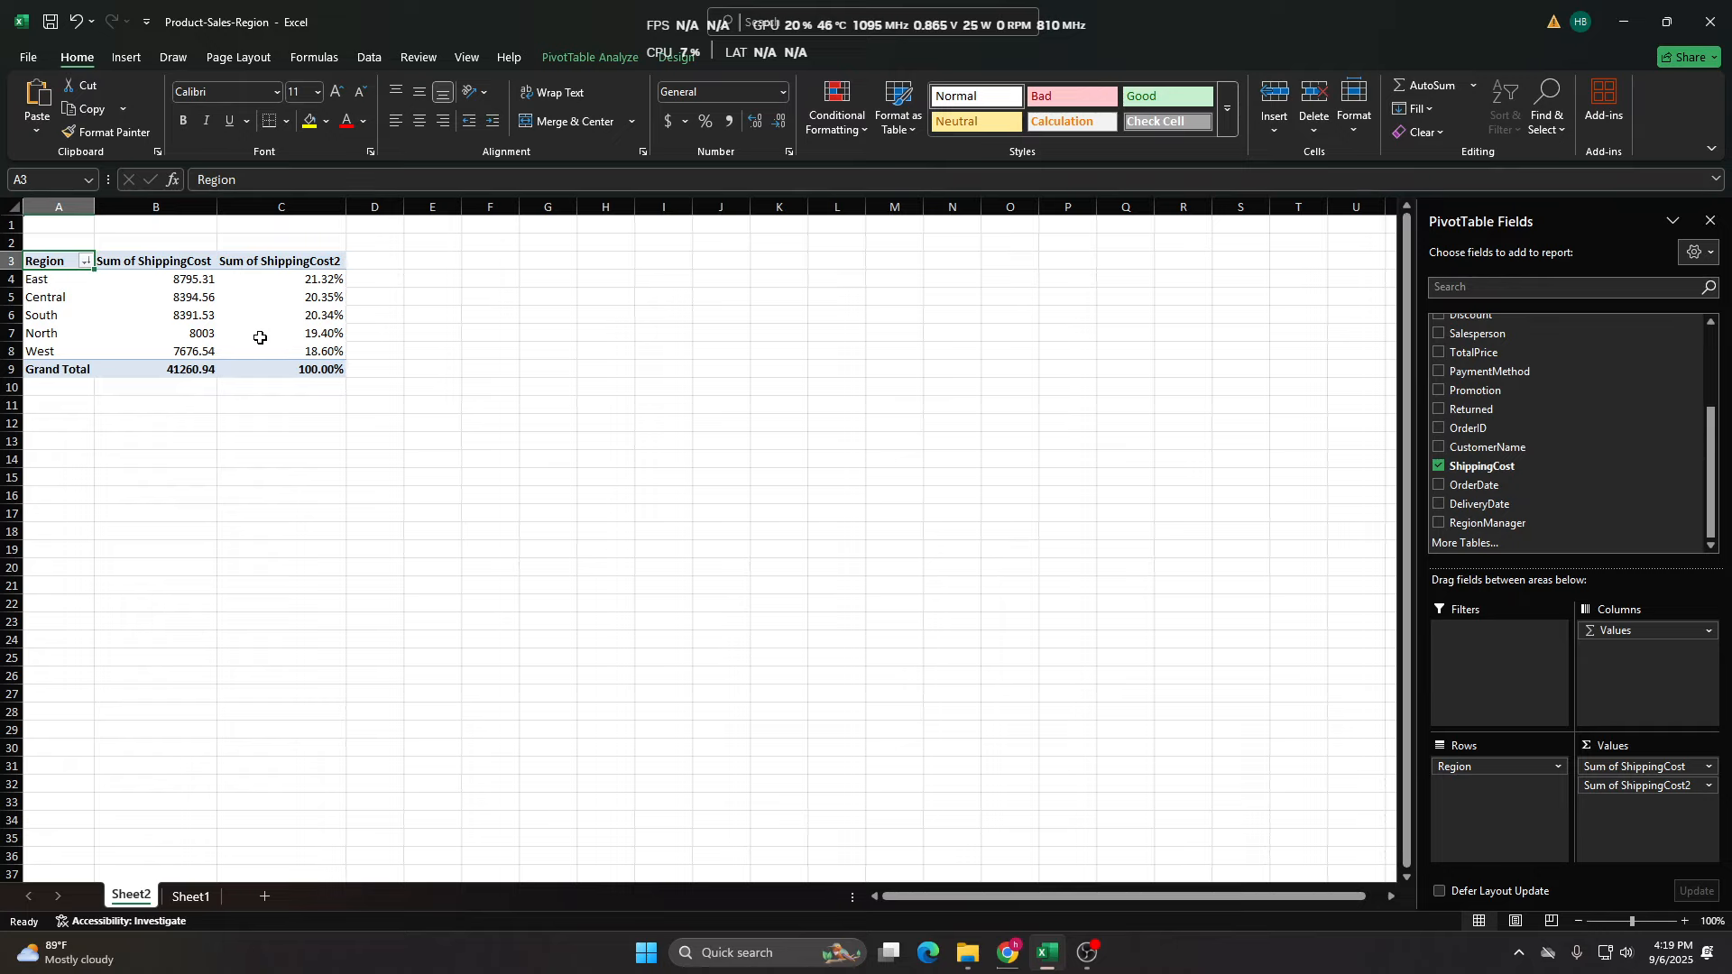
left_click(221, 298)
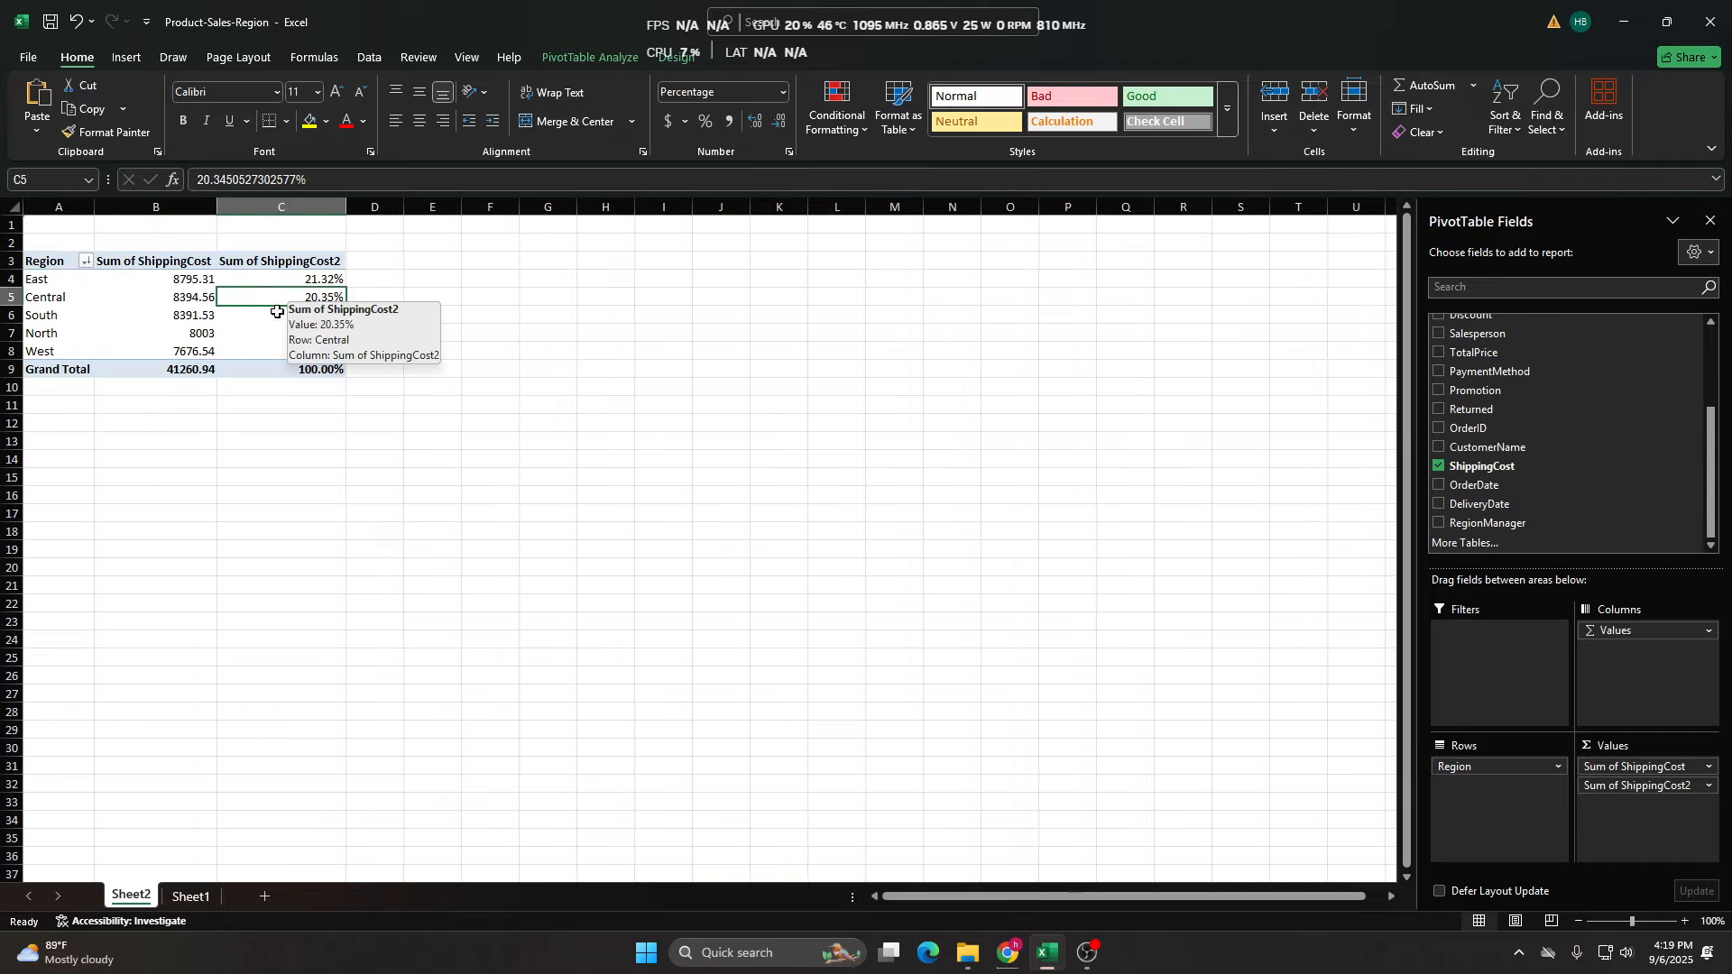
left_click(585, 56)
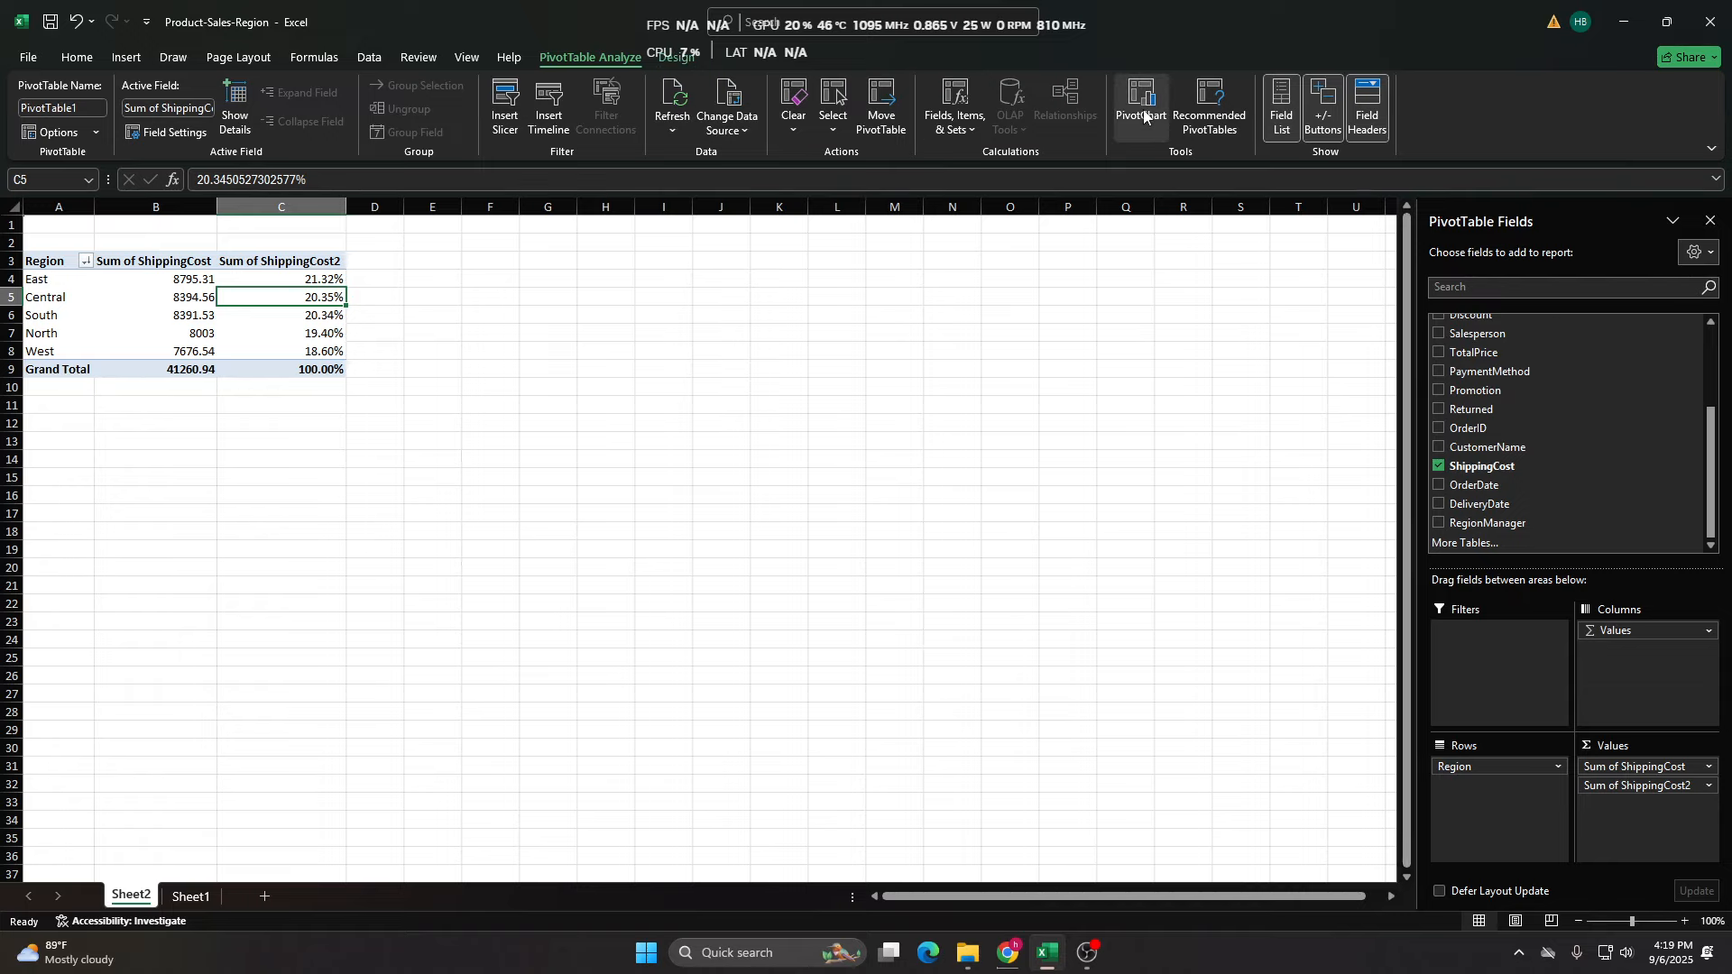
left_click(1138, 112)
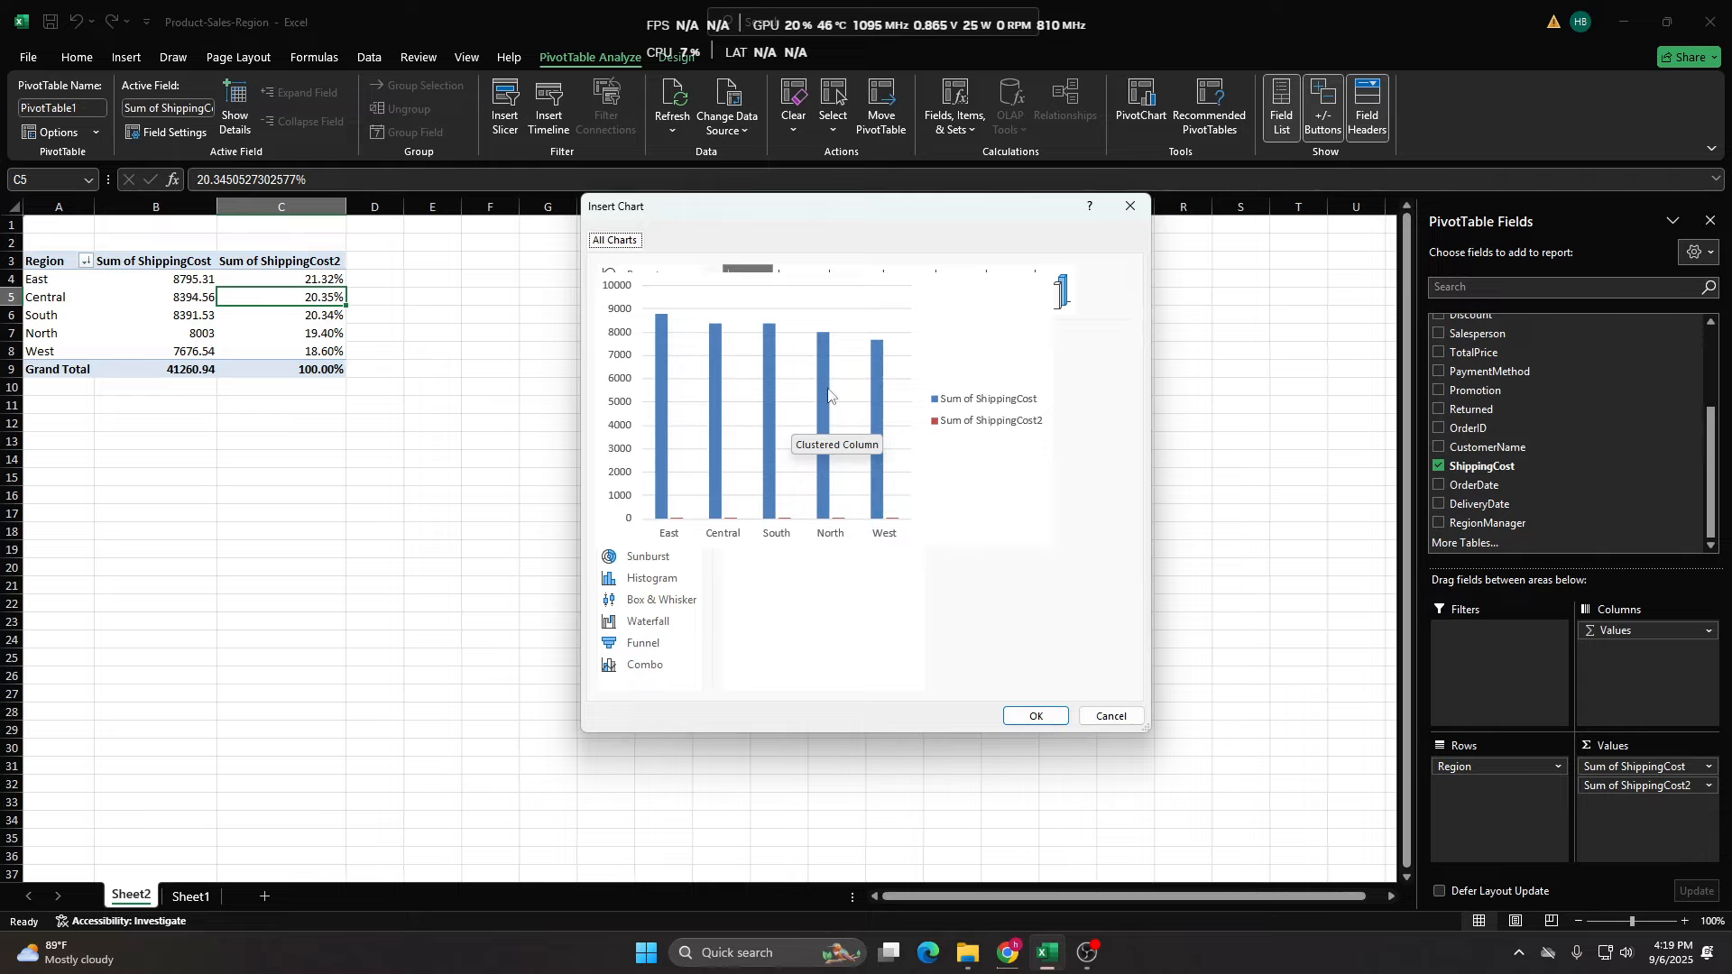
left_click(1130, 206)
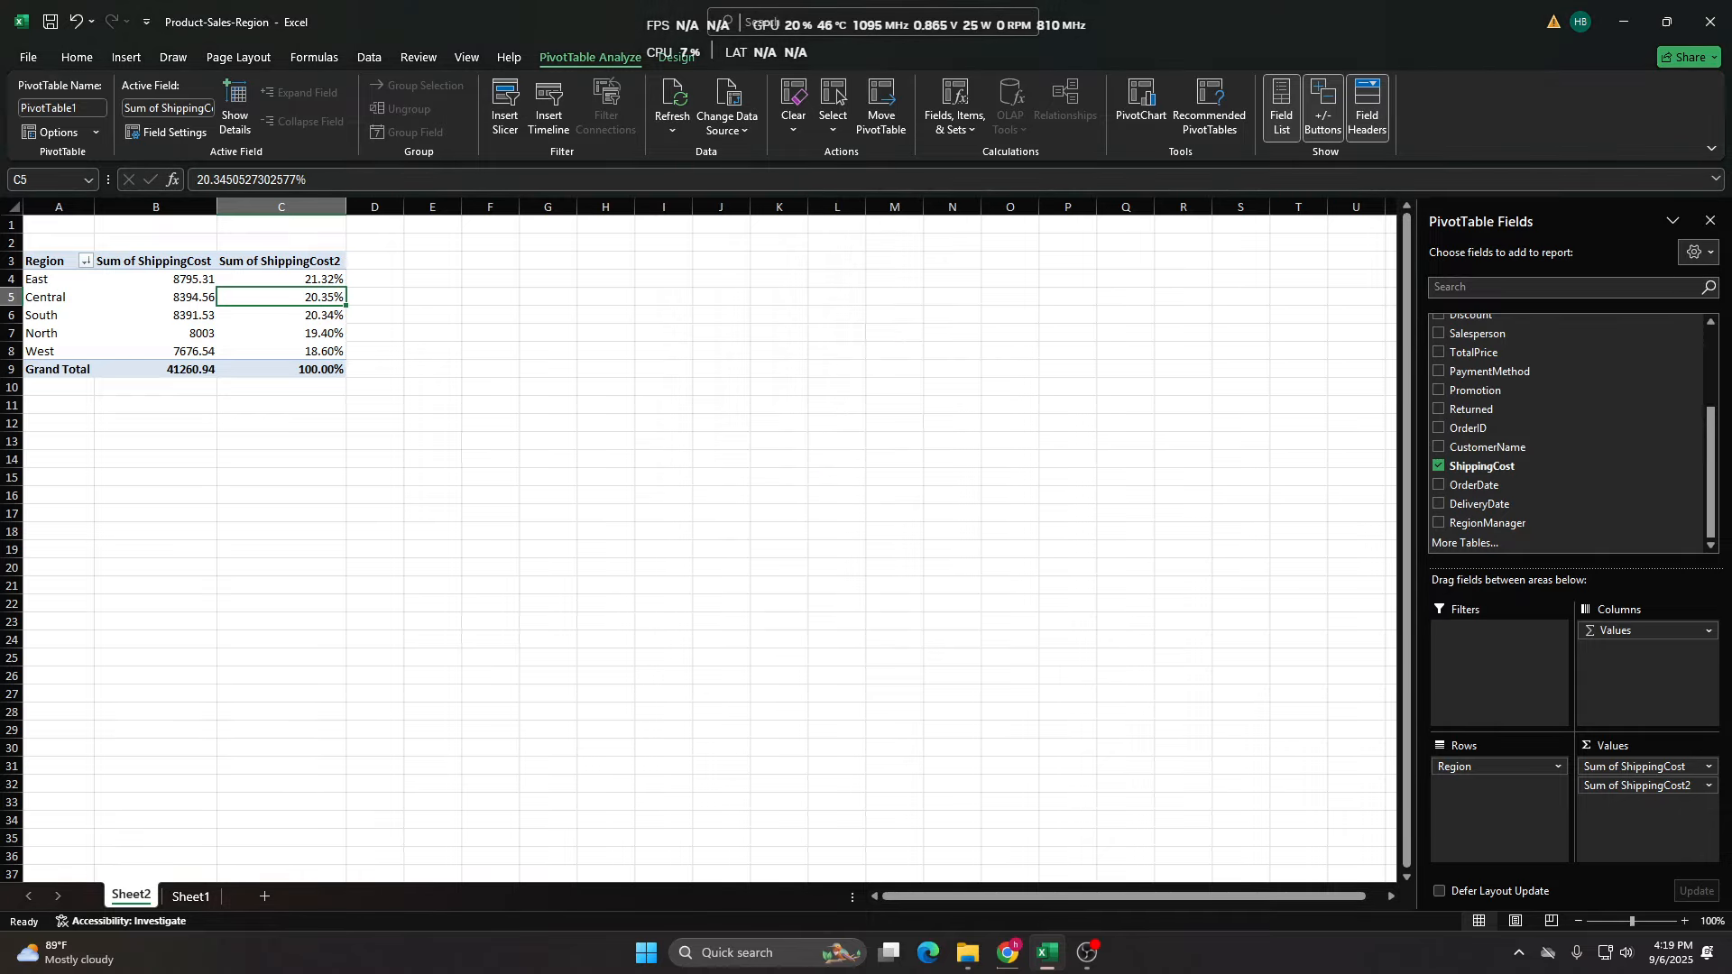
Remove the second ShippingCost value field from the pivot table and insert a Clustered Column PivotChart.
left_click_drag(1646, 785, 1540, 466)
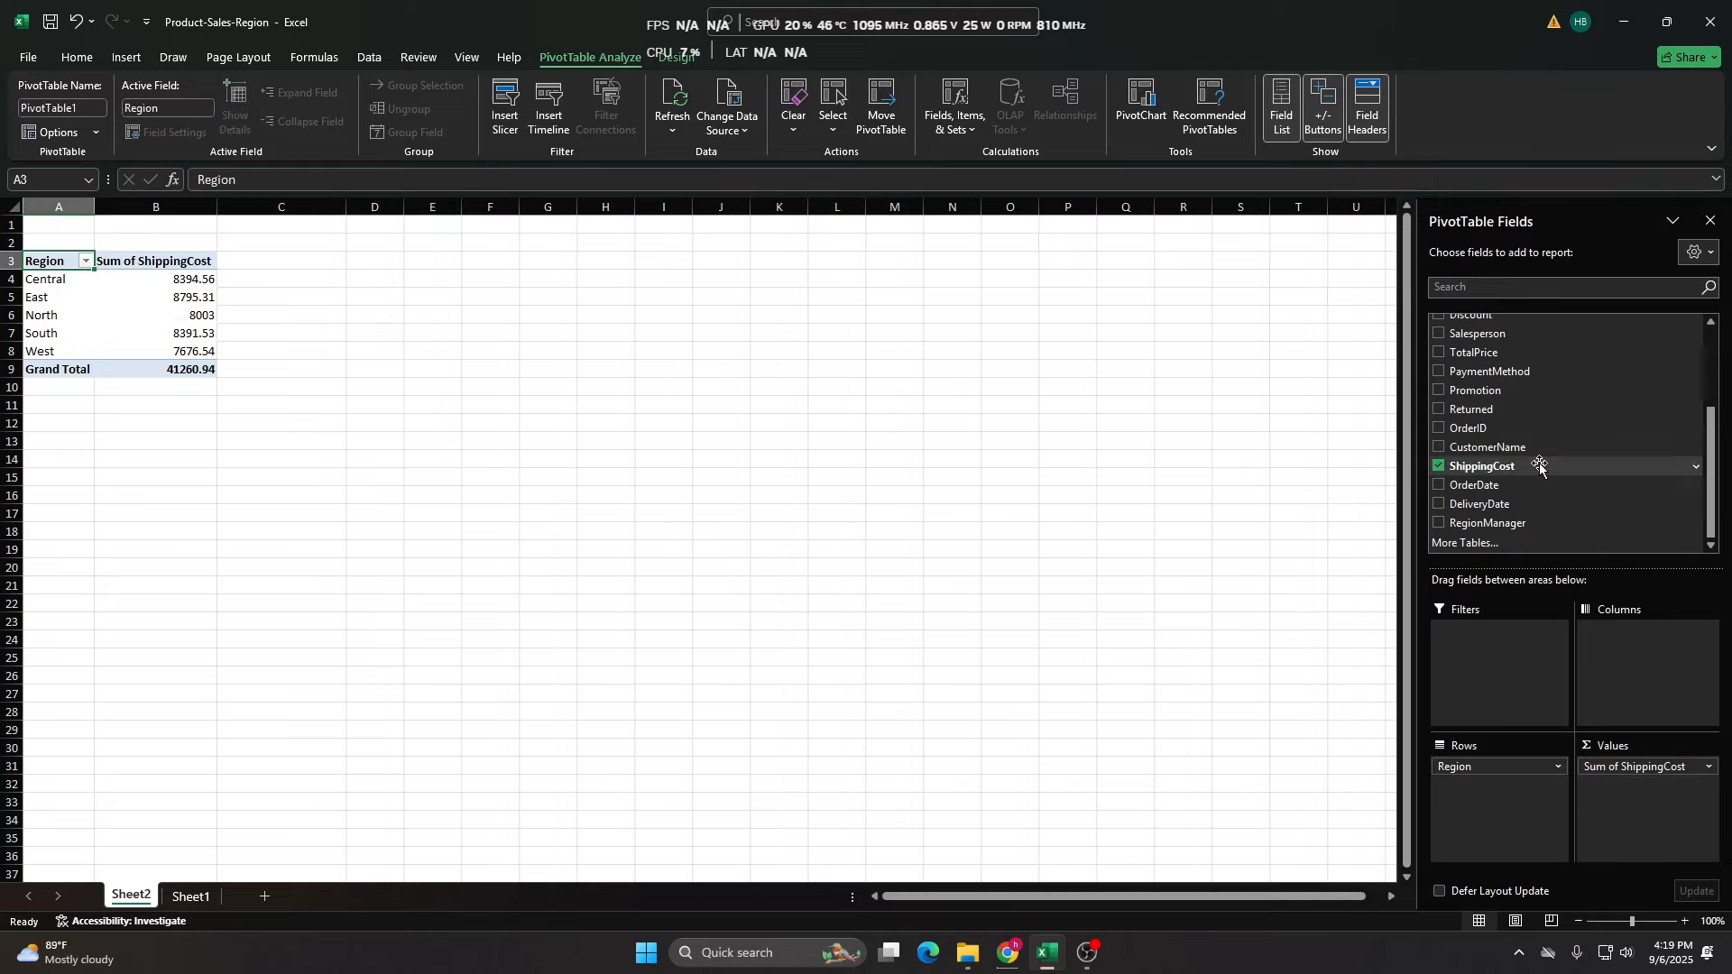
left_click(135, 307)
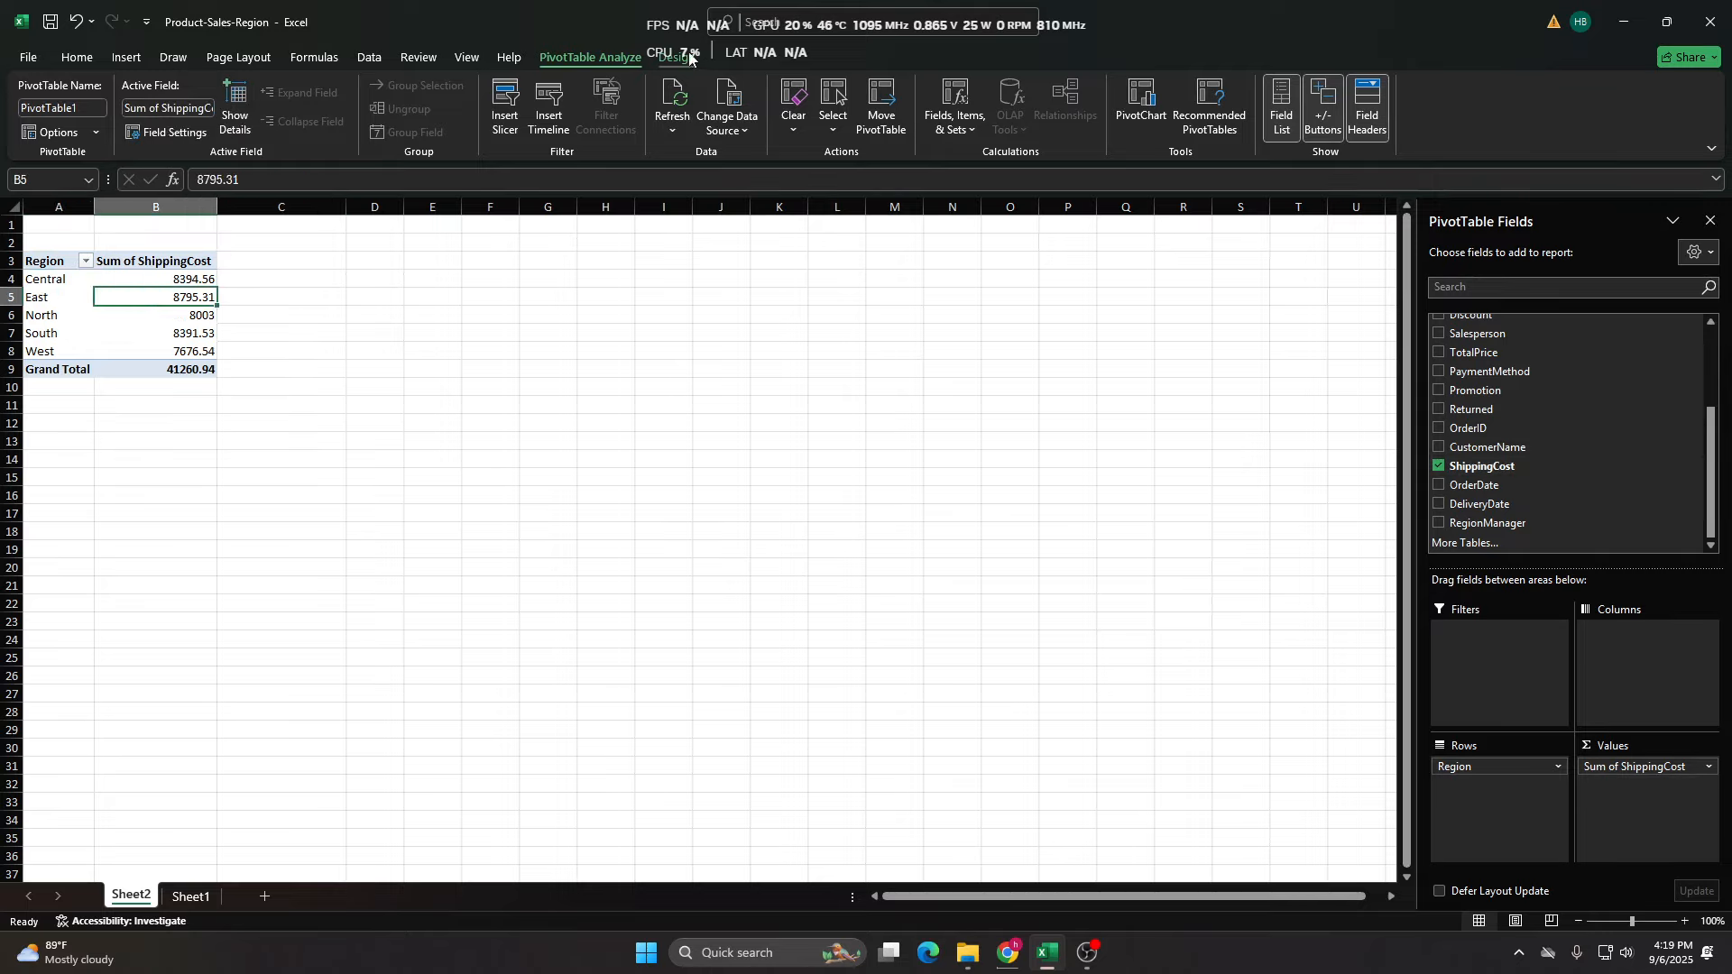
left_click(1140, 101)
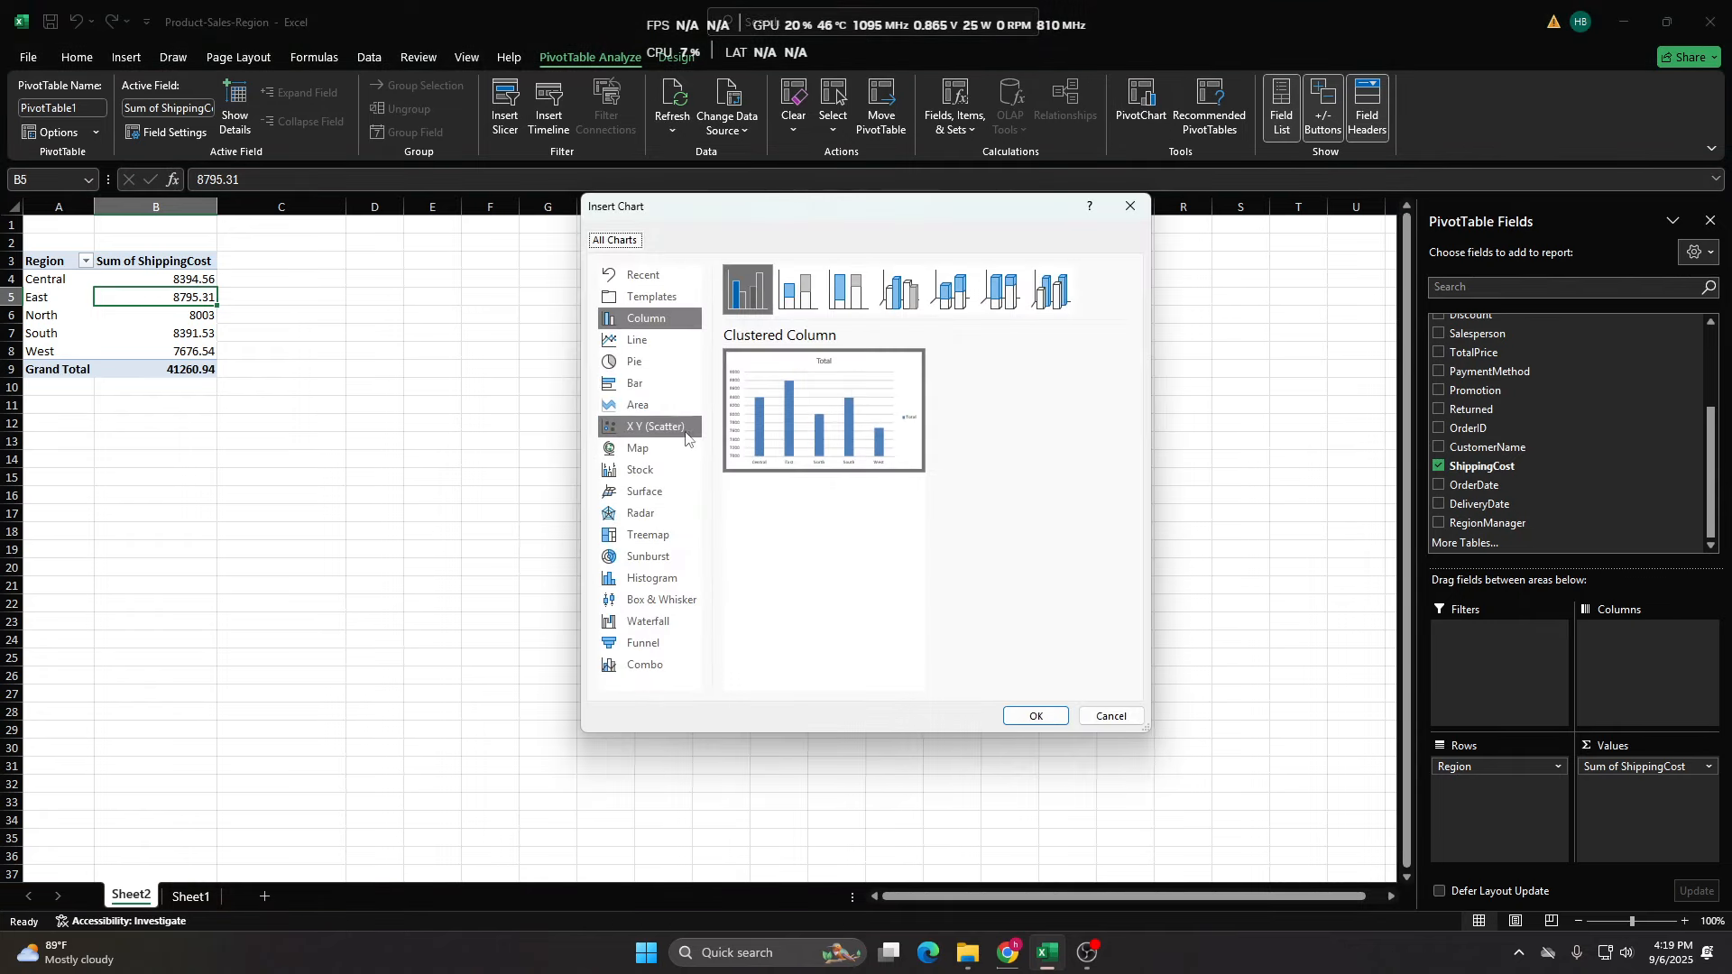
left_click(1030, 713)
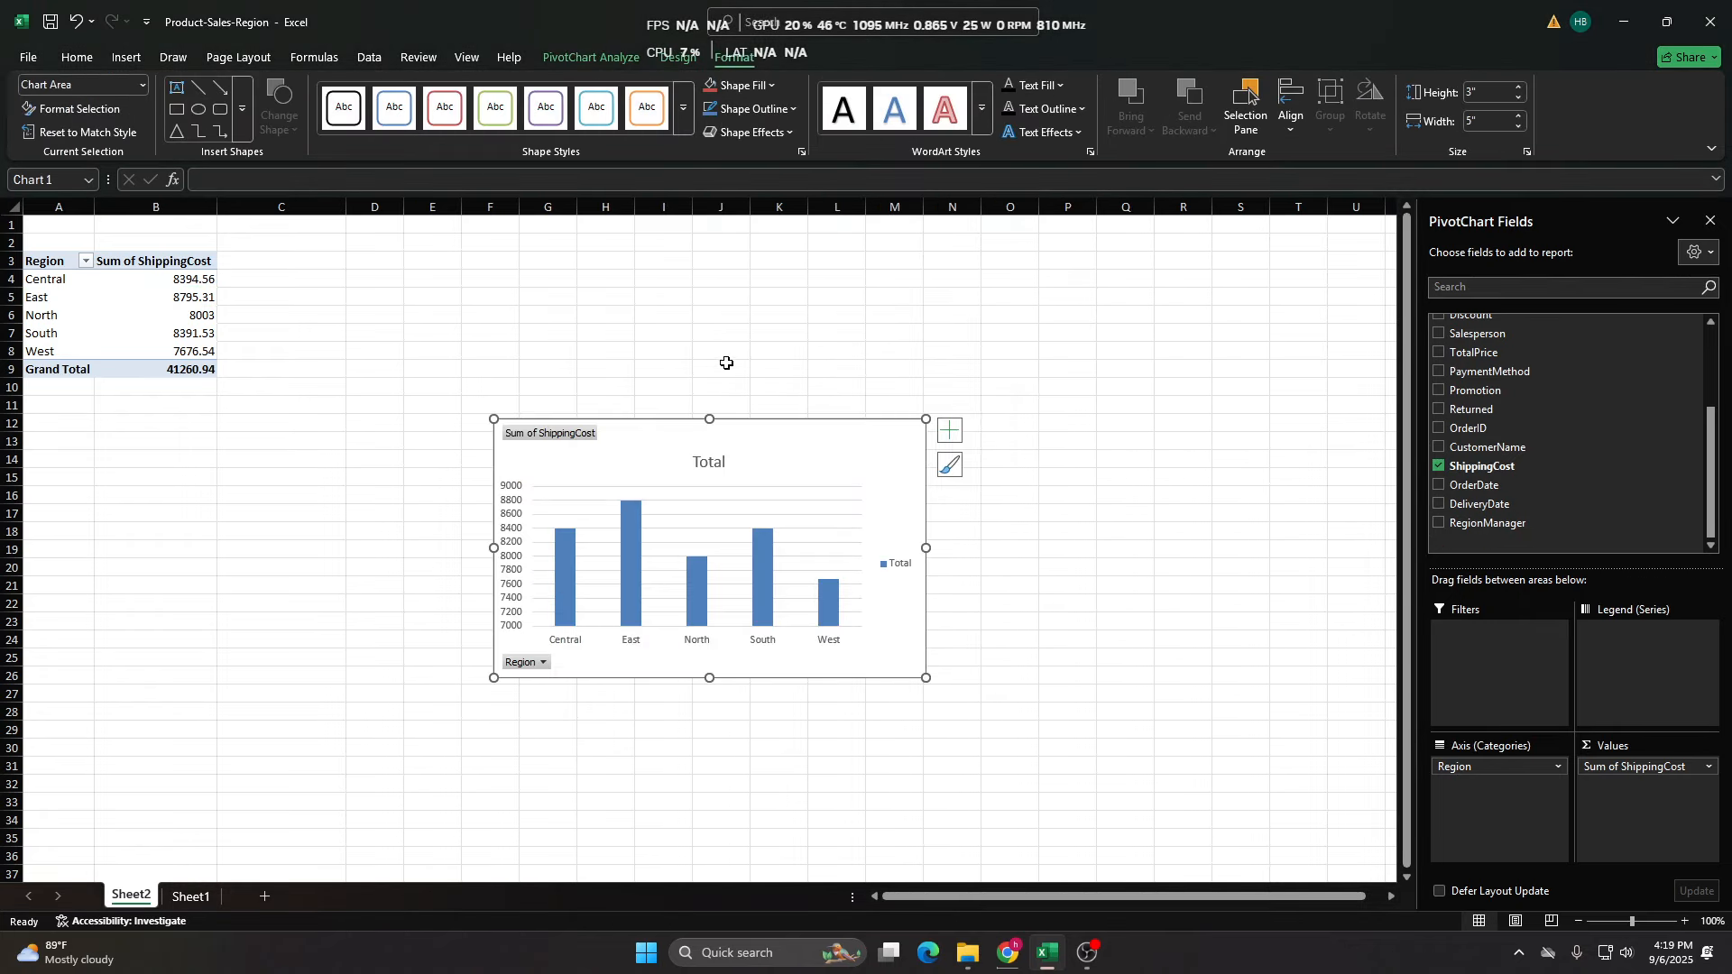
Move the PivotChart closer to the pivot table and enlarge it to about 3.79" high by 8.85" wide.
left_click_drag(662, 457, 513, 372)
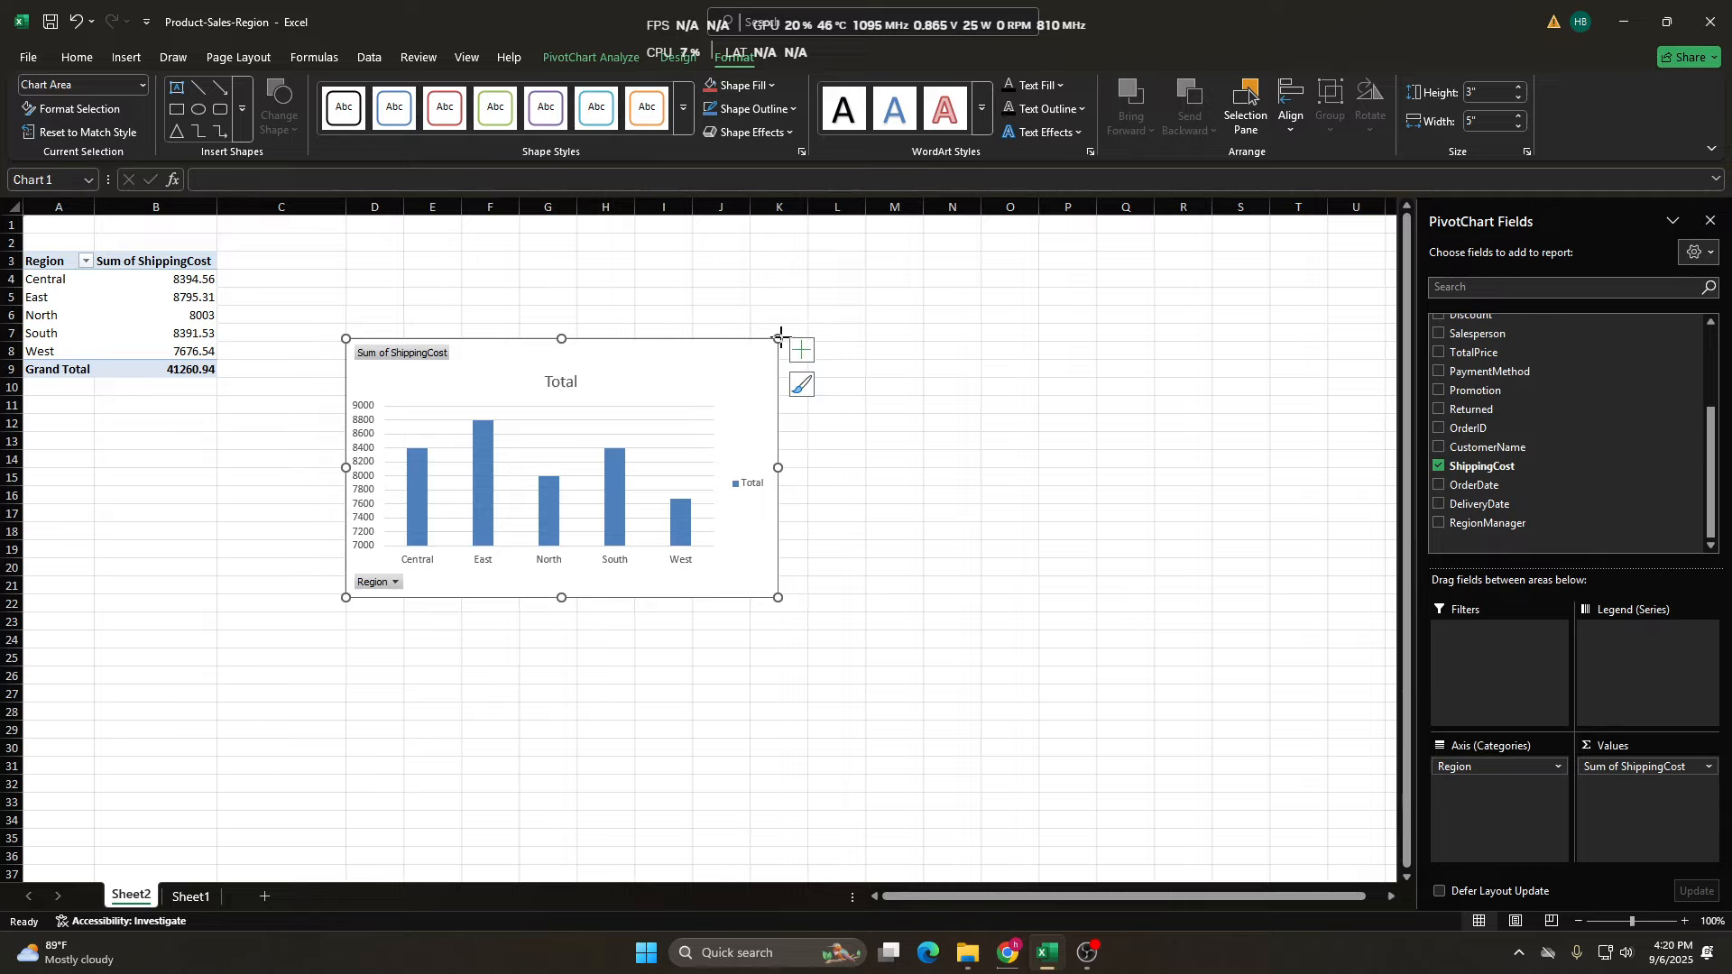
left_click_drag(782, 333, 1111, 271)
left_click_drag(580, 300, 568, 330)
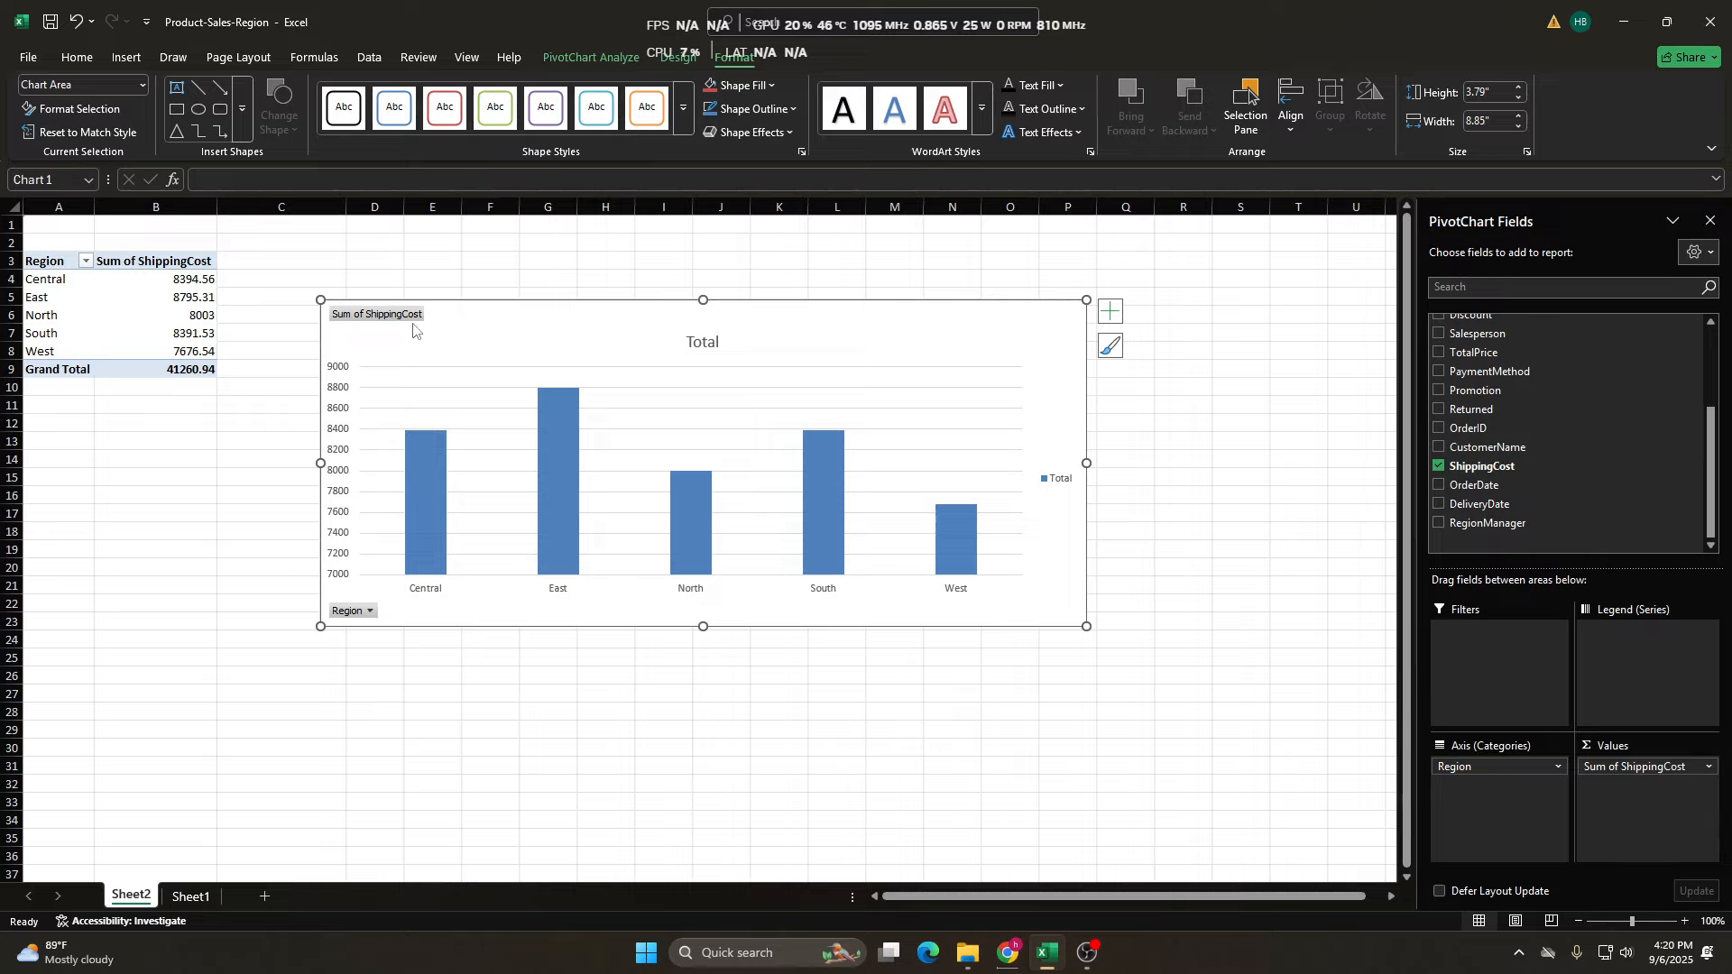
Remove the gridlines and the legend from the PivotChart.
right_click(1000, 335)
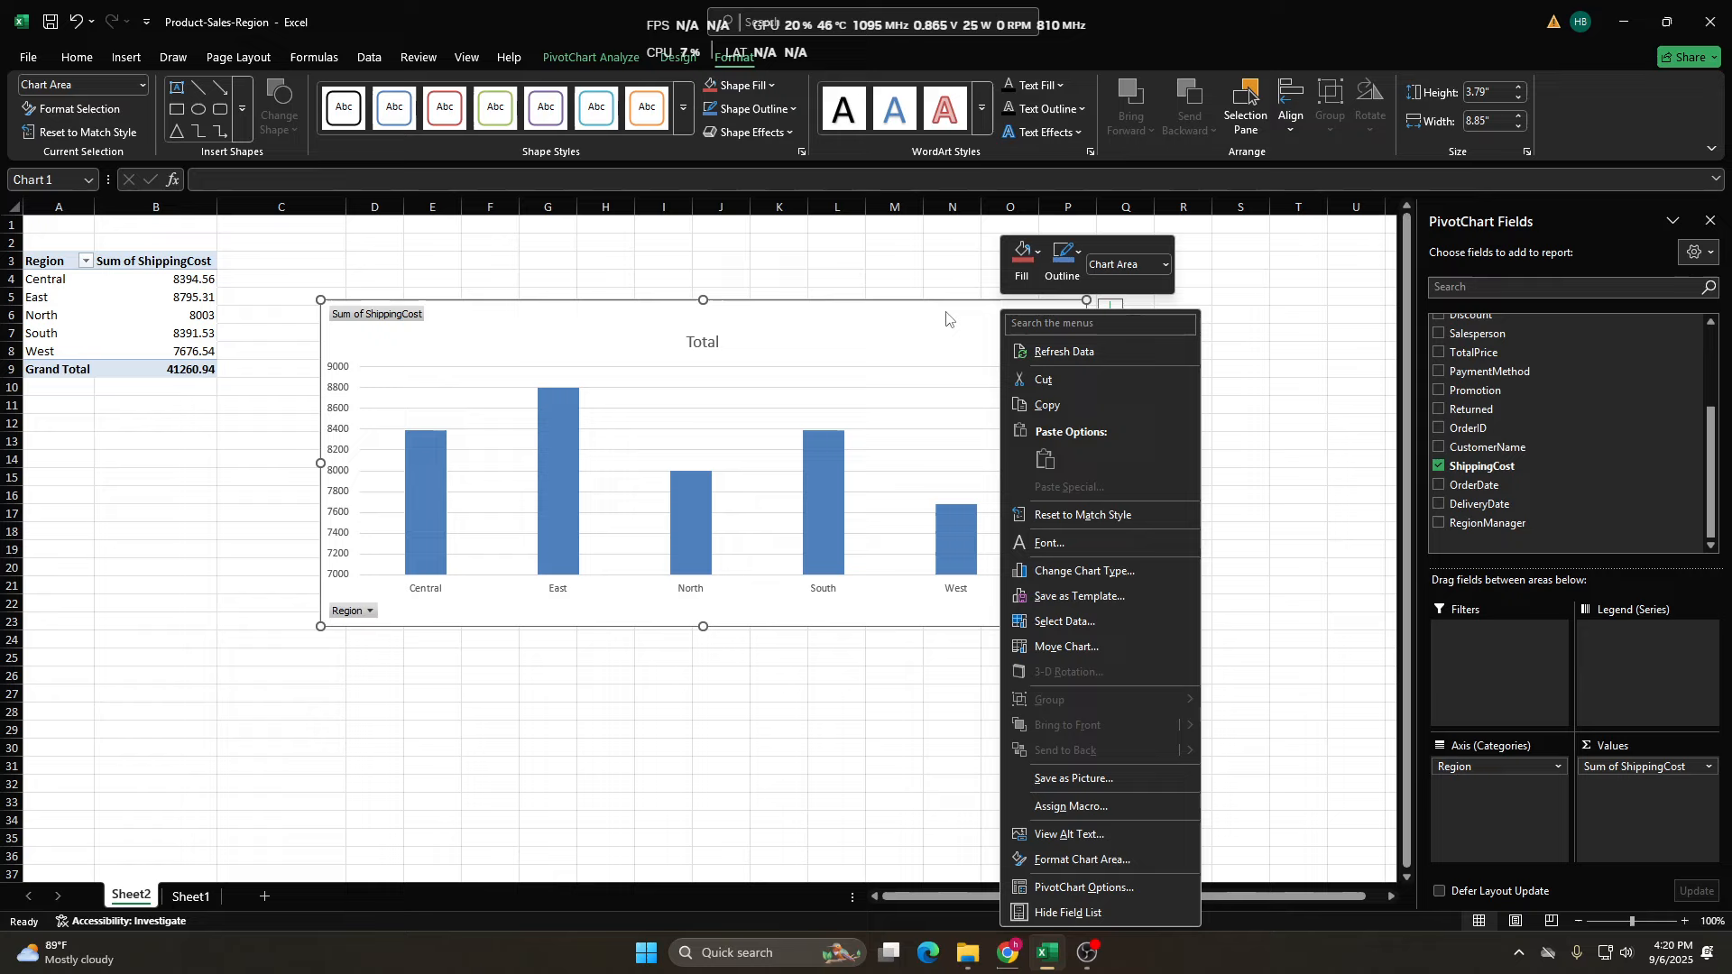
left_click(938, 364)
left_click(1112, 316)
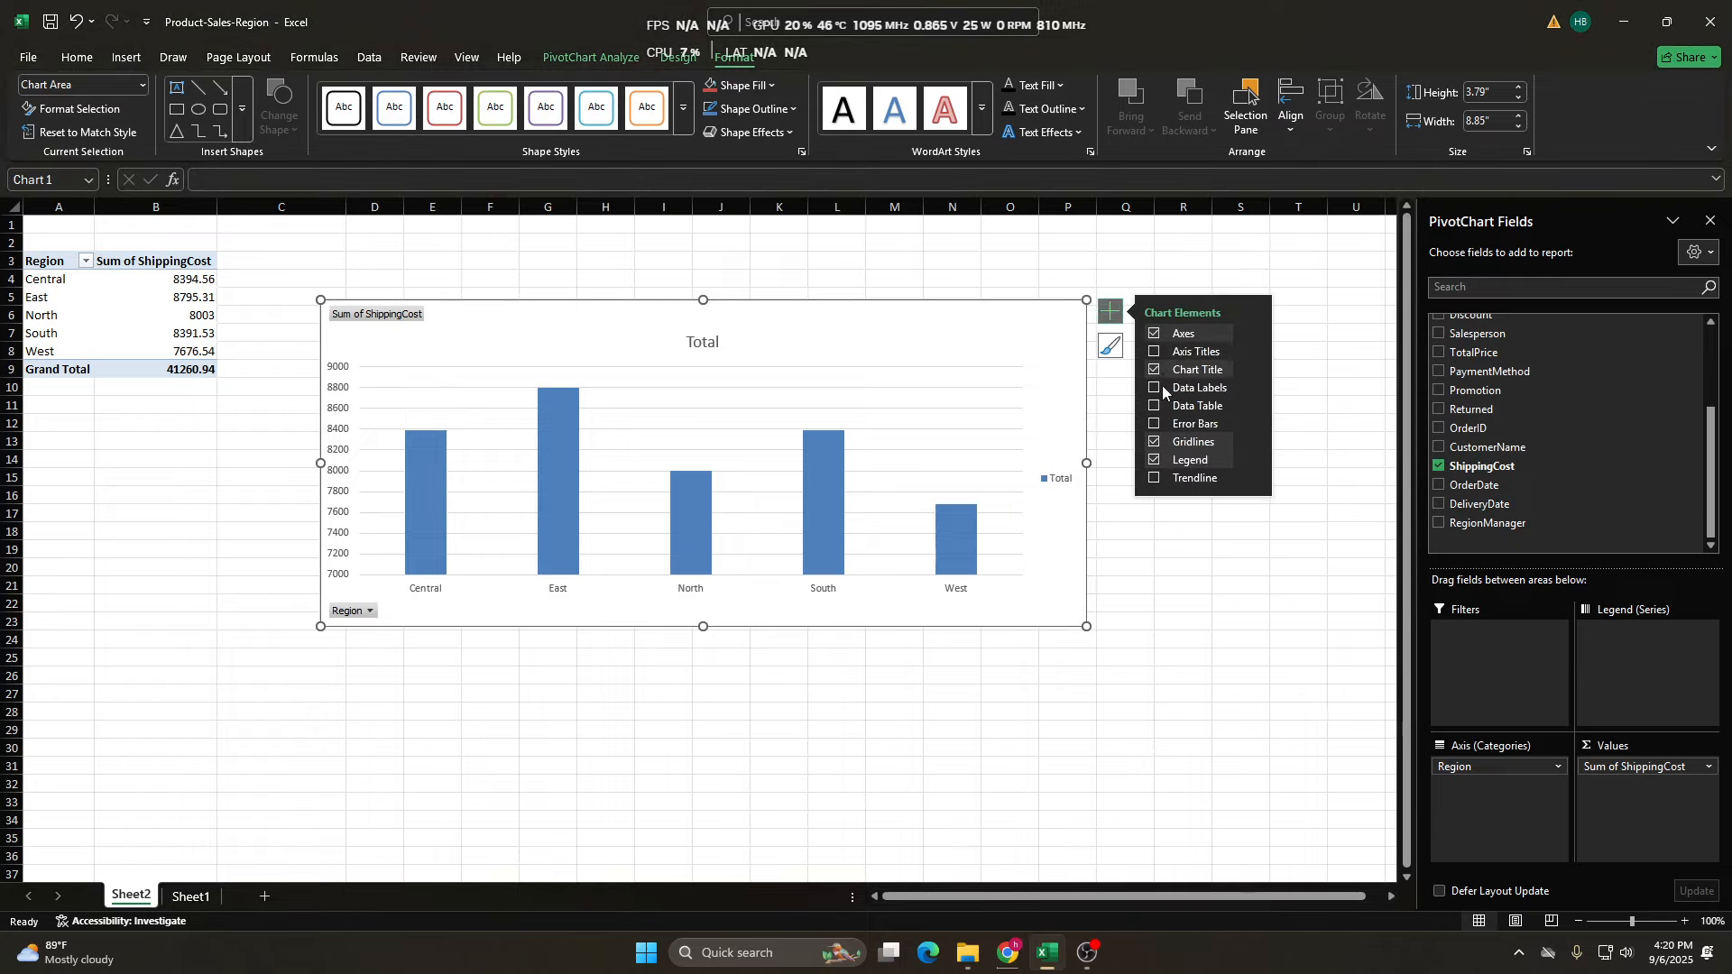
left_click(1160, 440)
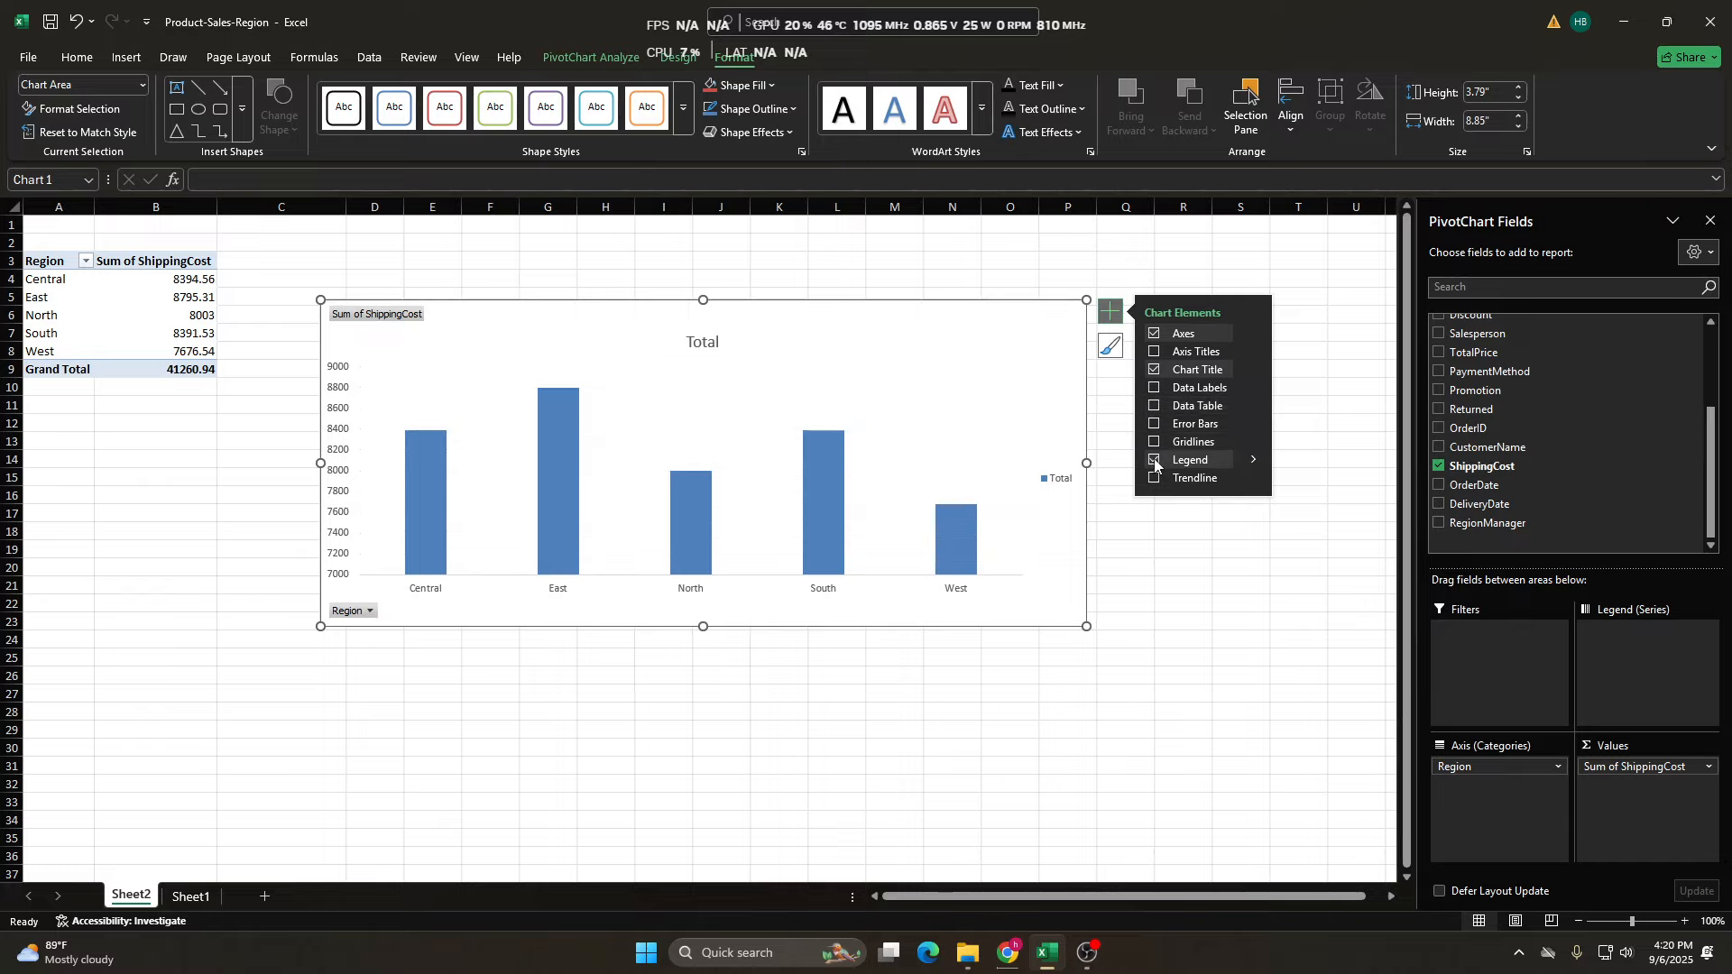
left_click(1155, 461)
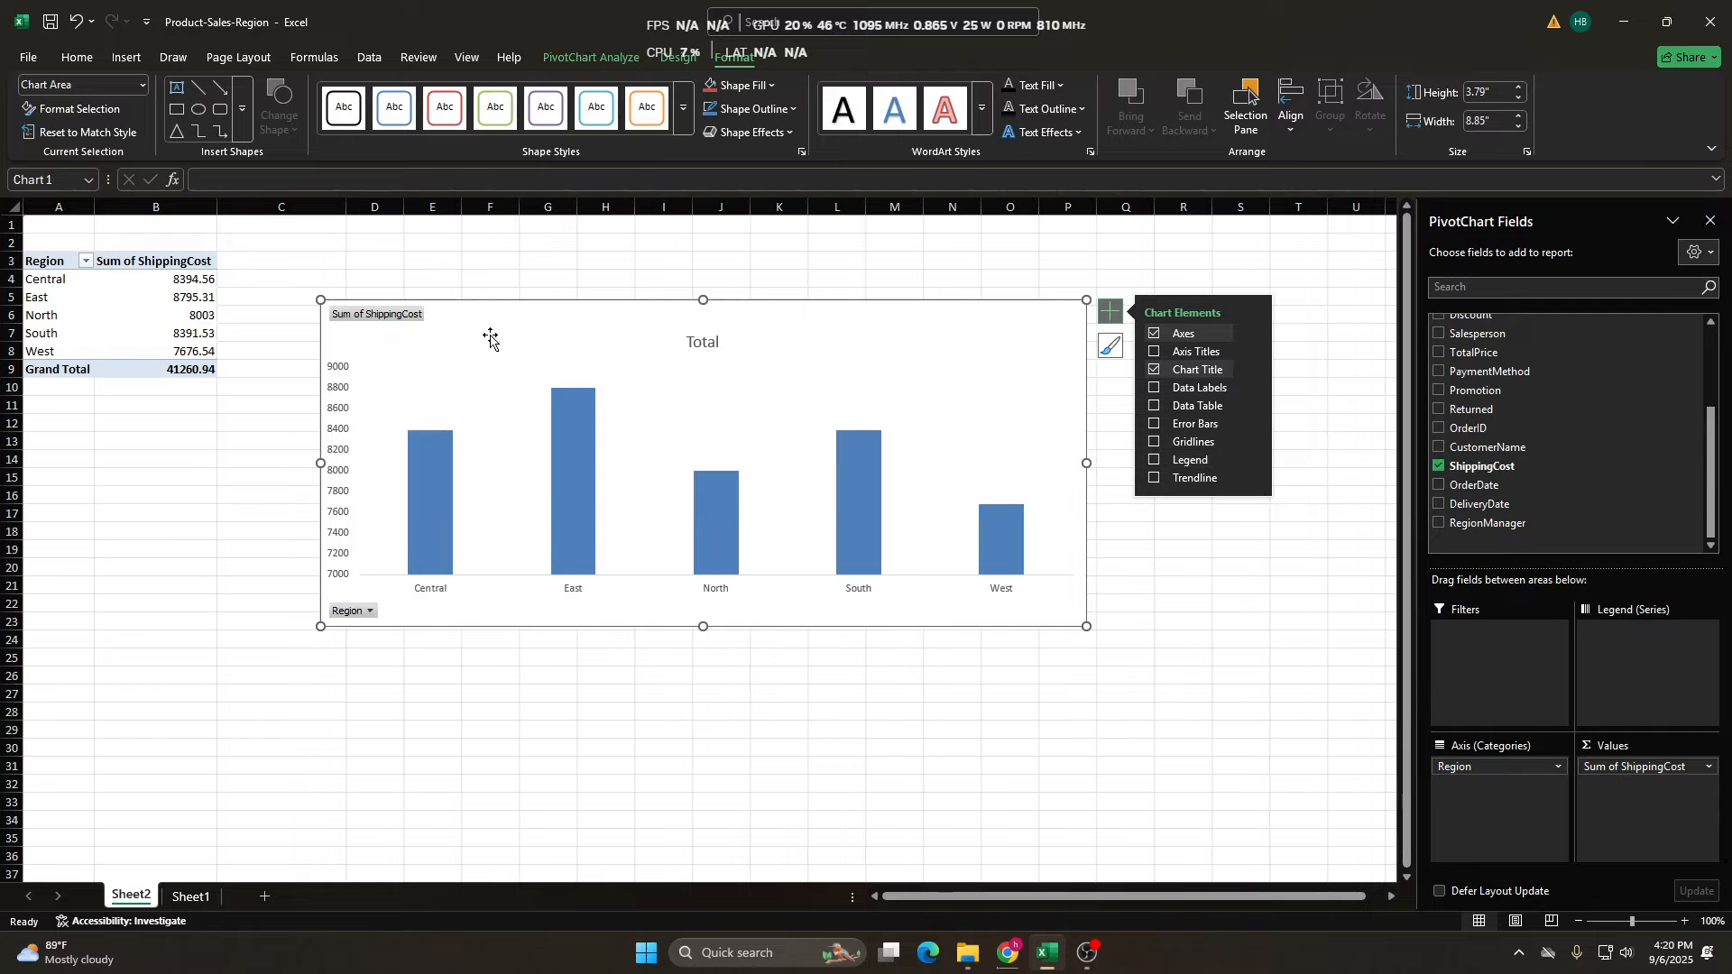
Shift the PivotChart further towards the pivot table, so that it starts over column C.
left_click_drag(490, 339, 439, 338)
right_click(365, 317)
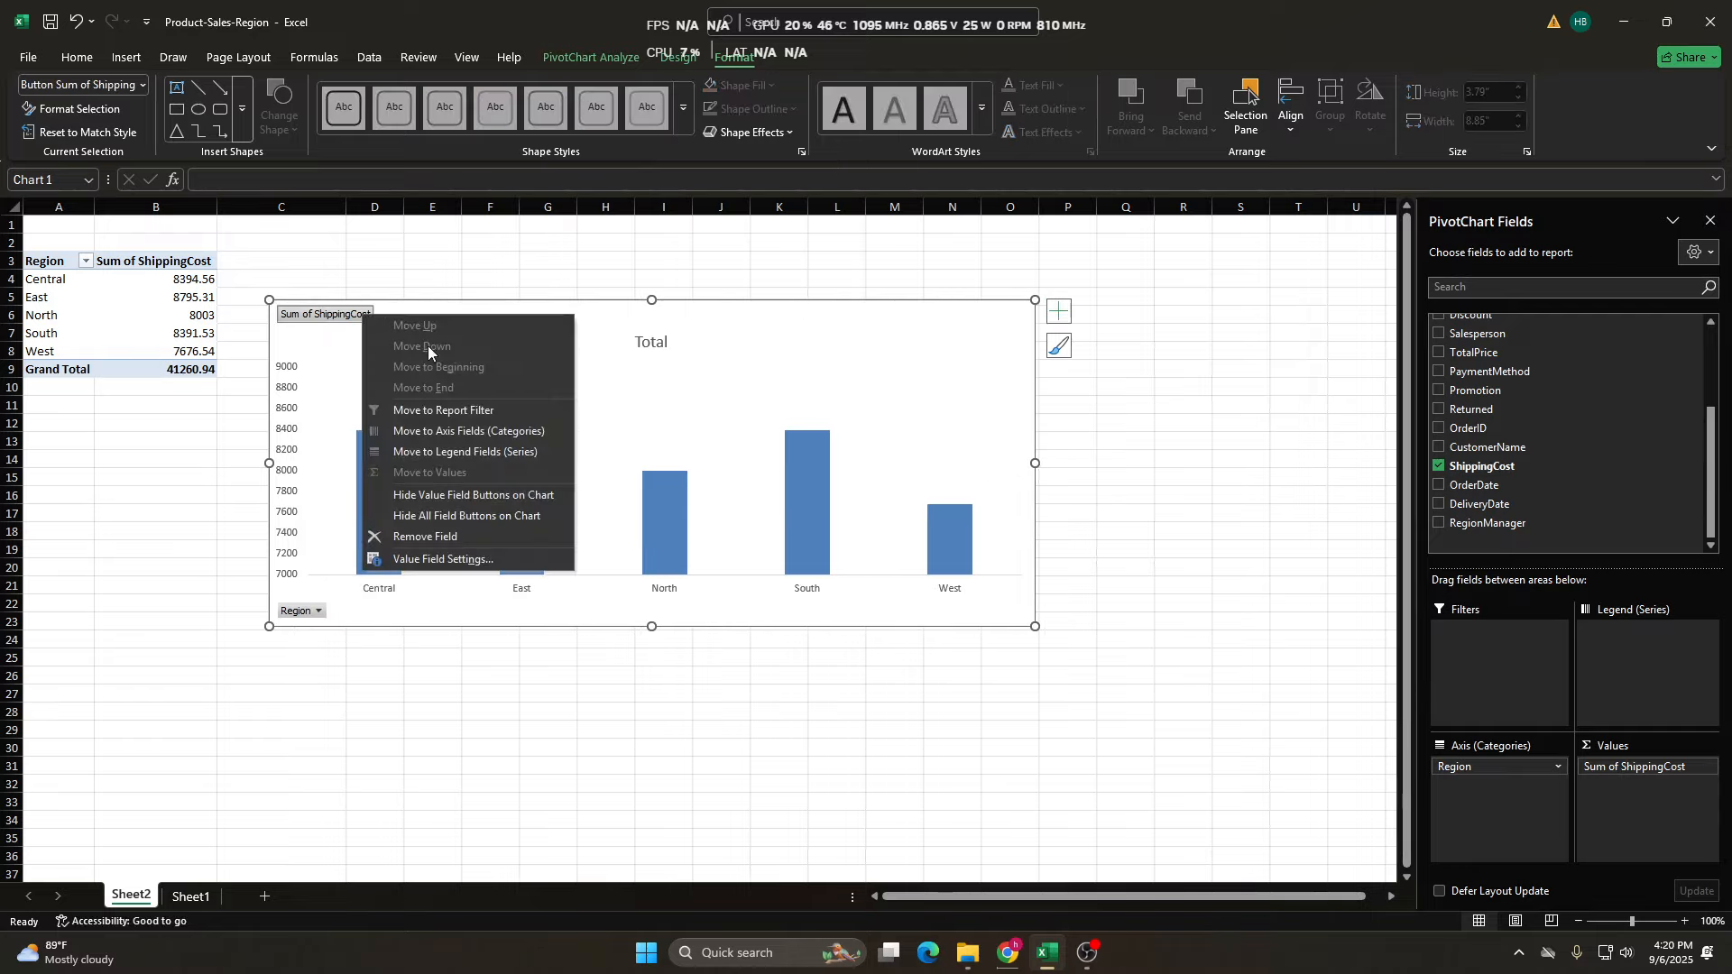
left_click(380, 313)
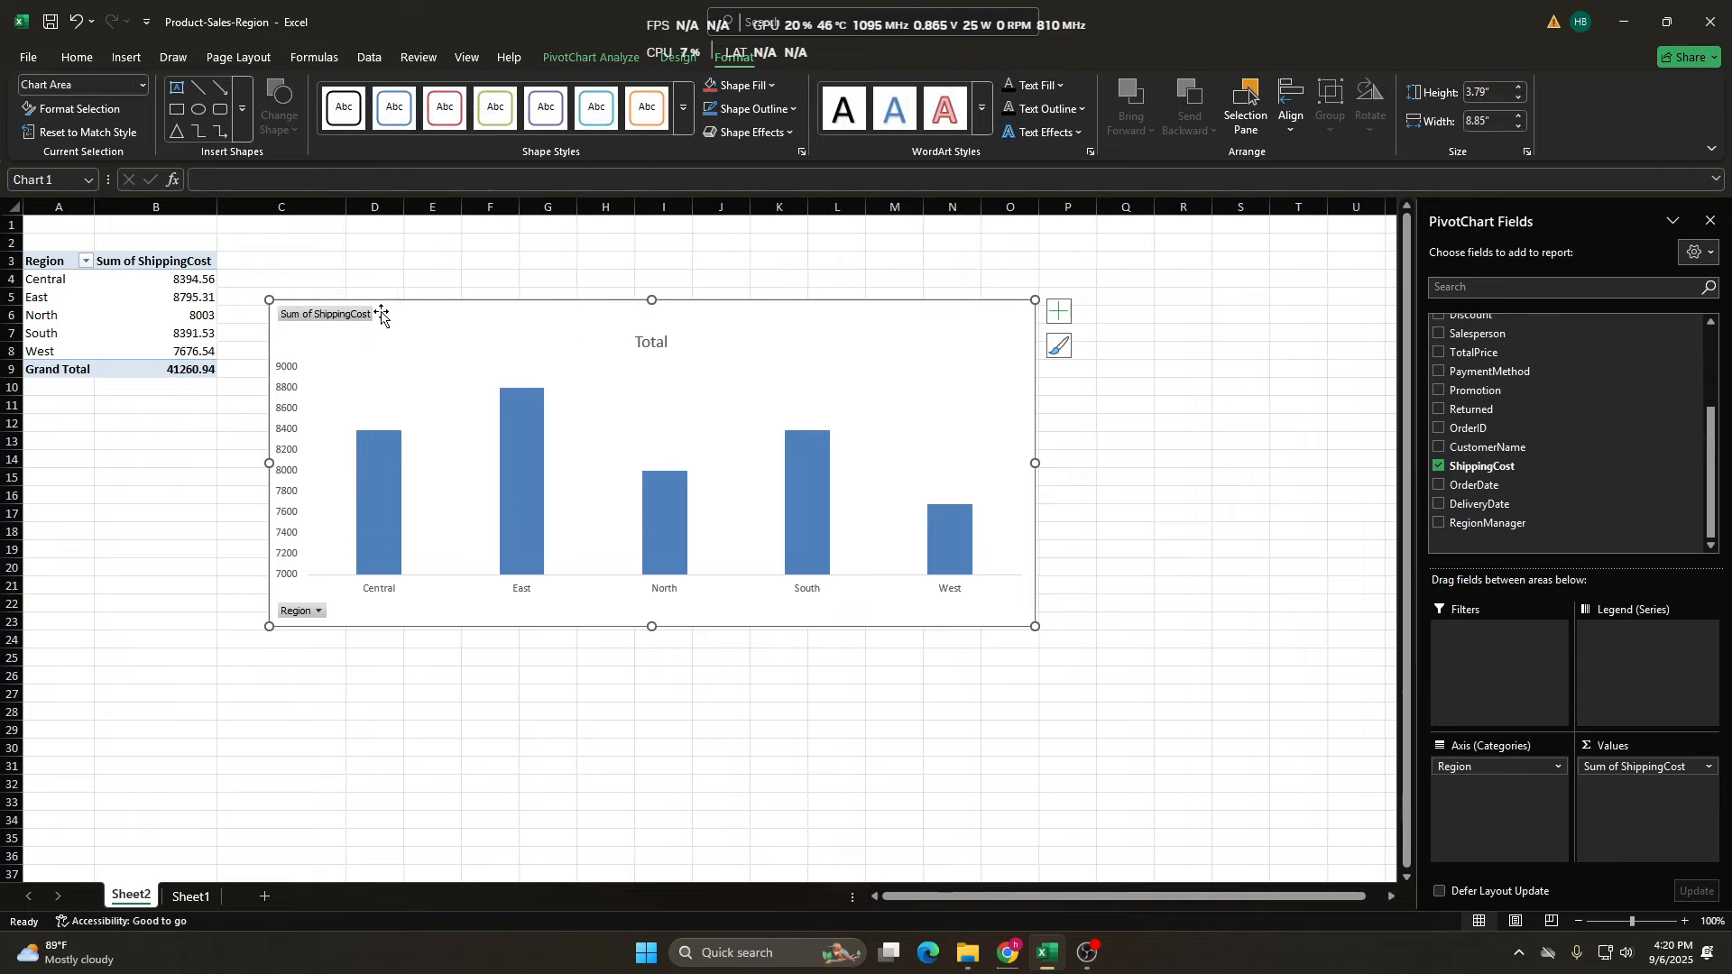
Filter the PivotChart's Region field to show only Central.
left_click(318, 612)
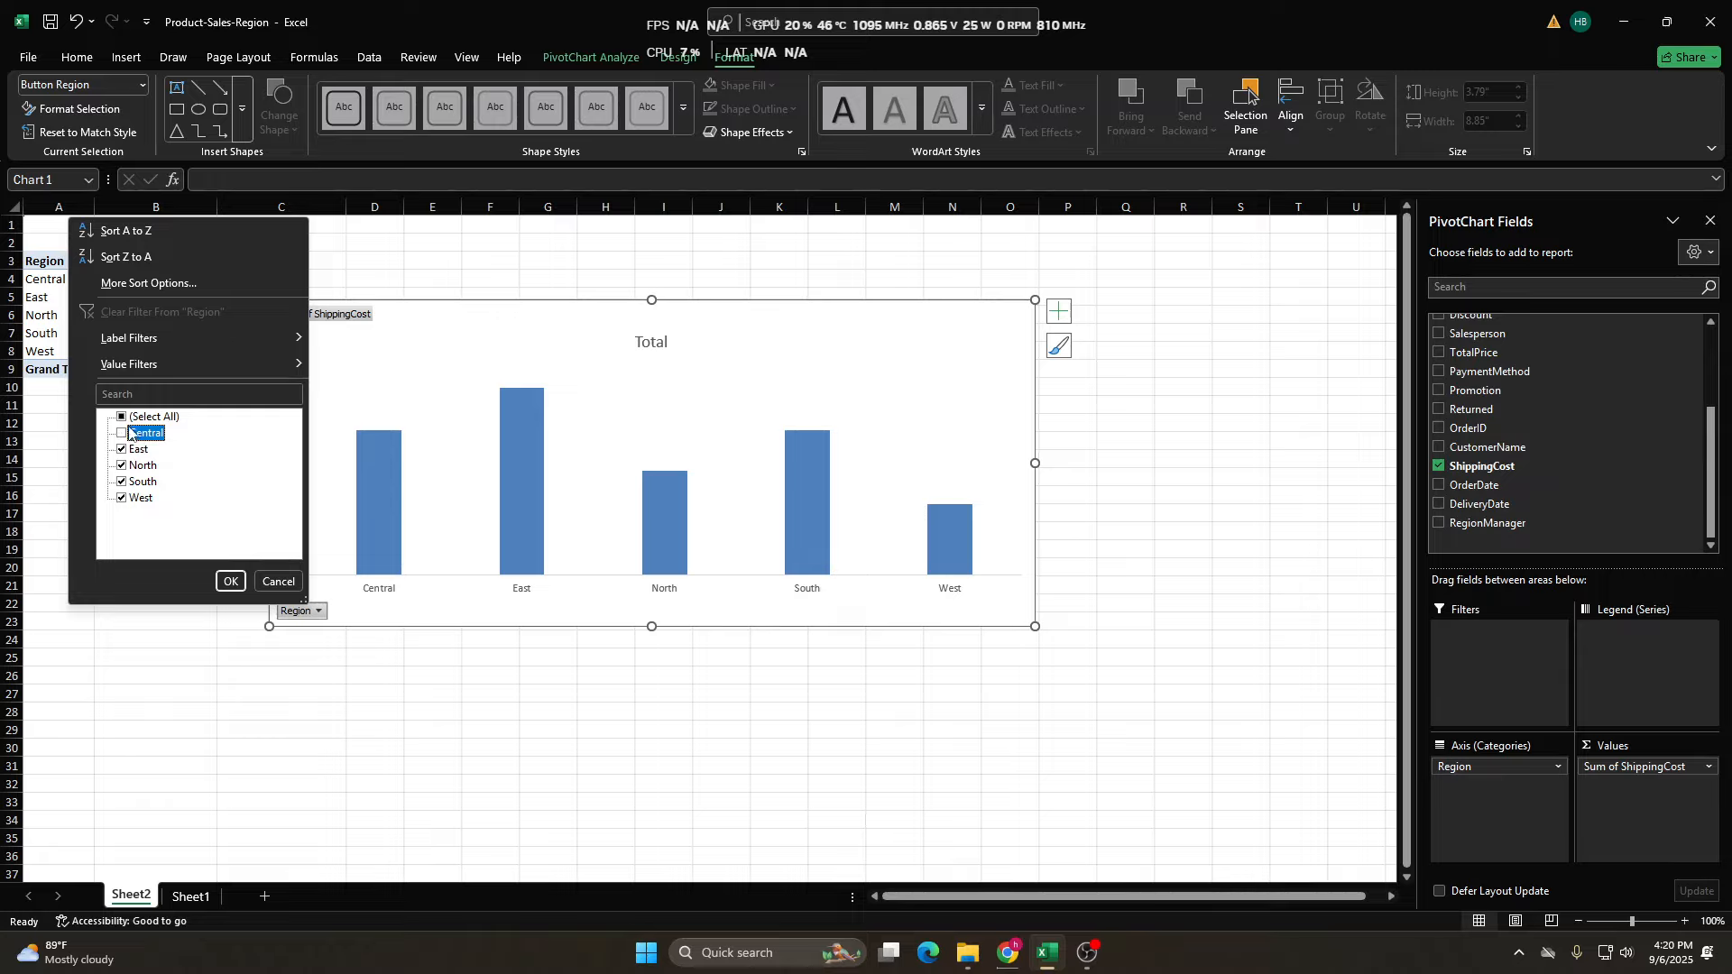
left_click(126, 432)
left_click(124, 418)
left_click(123, 431)
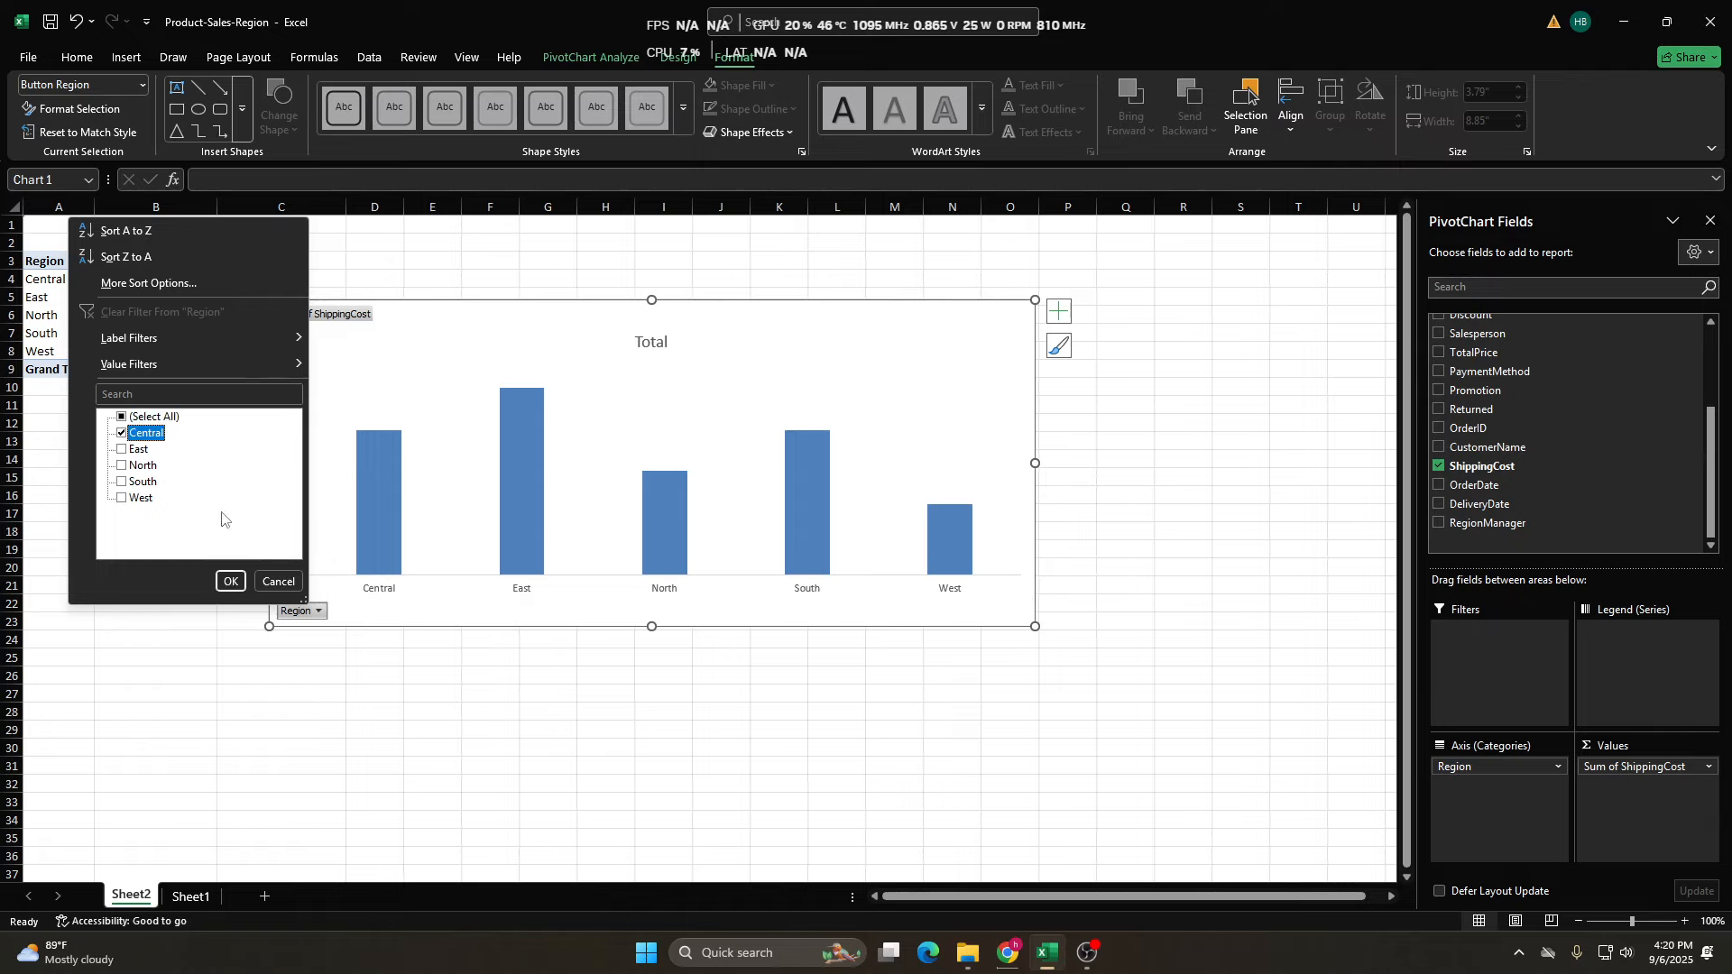
left_click(230, 581)
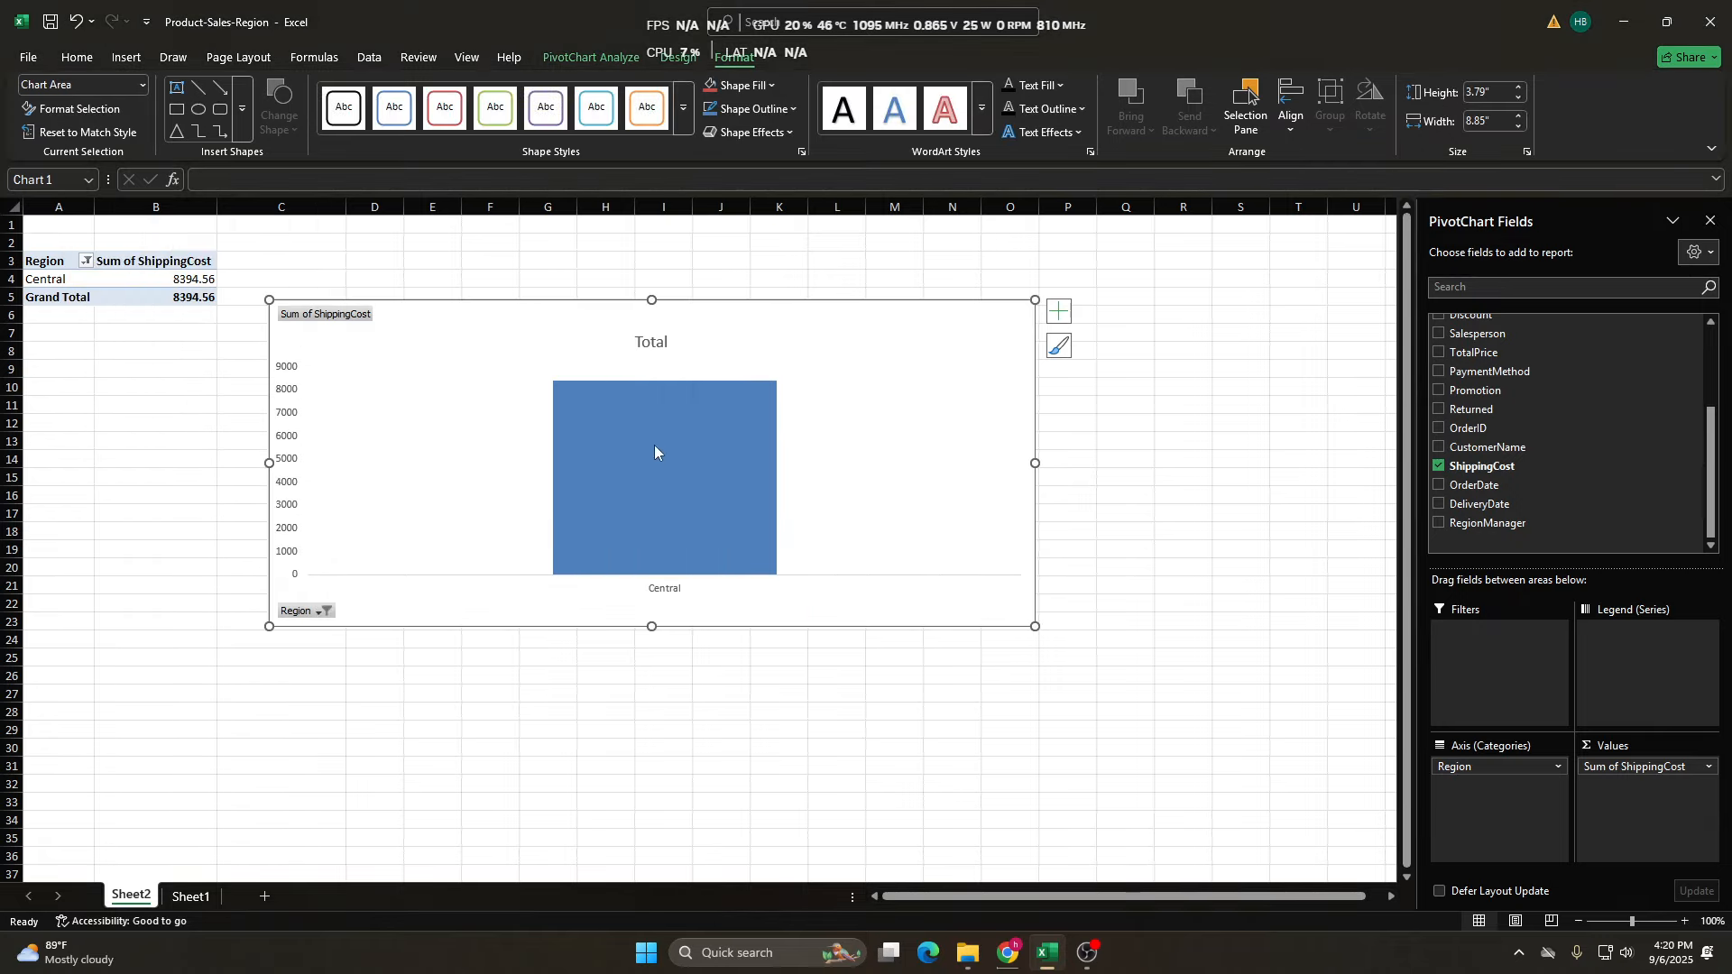
Add East to the column chart's Region filter alongside Central.
left_click(320, 616)
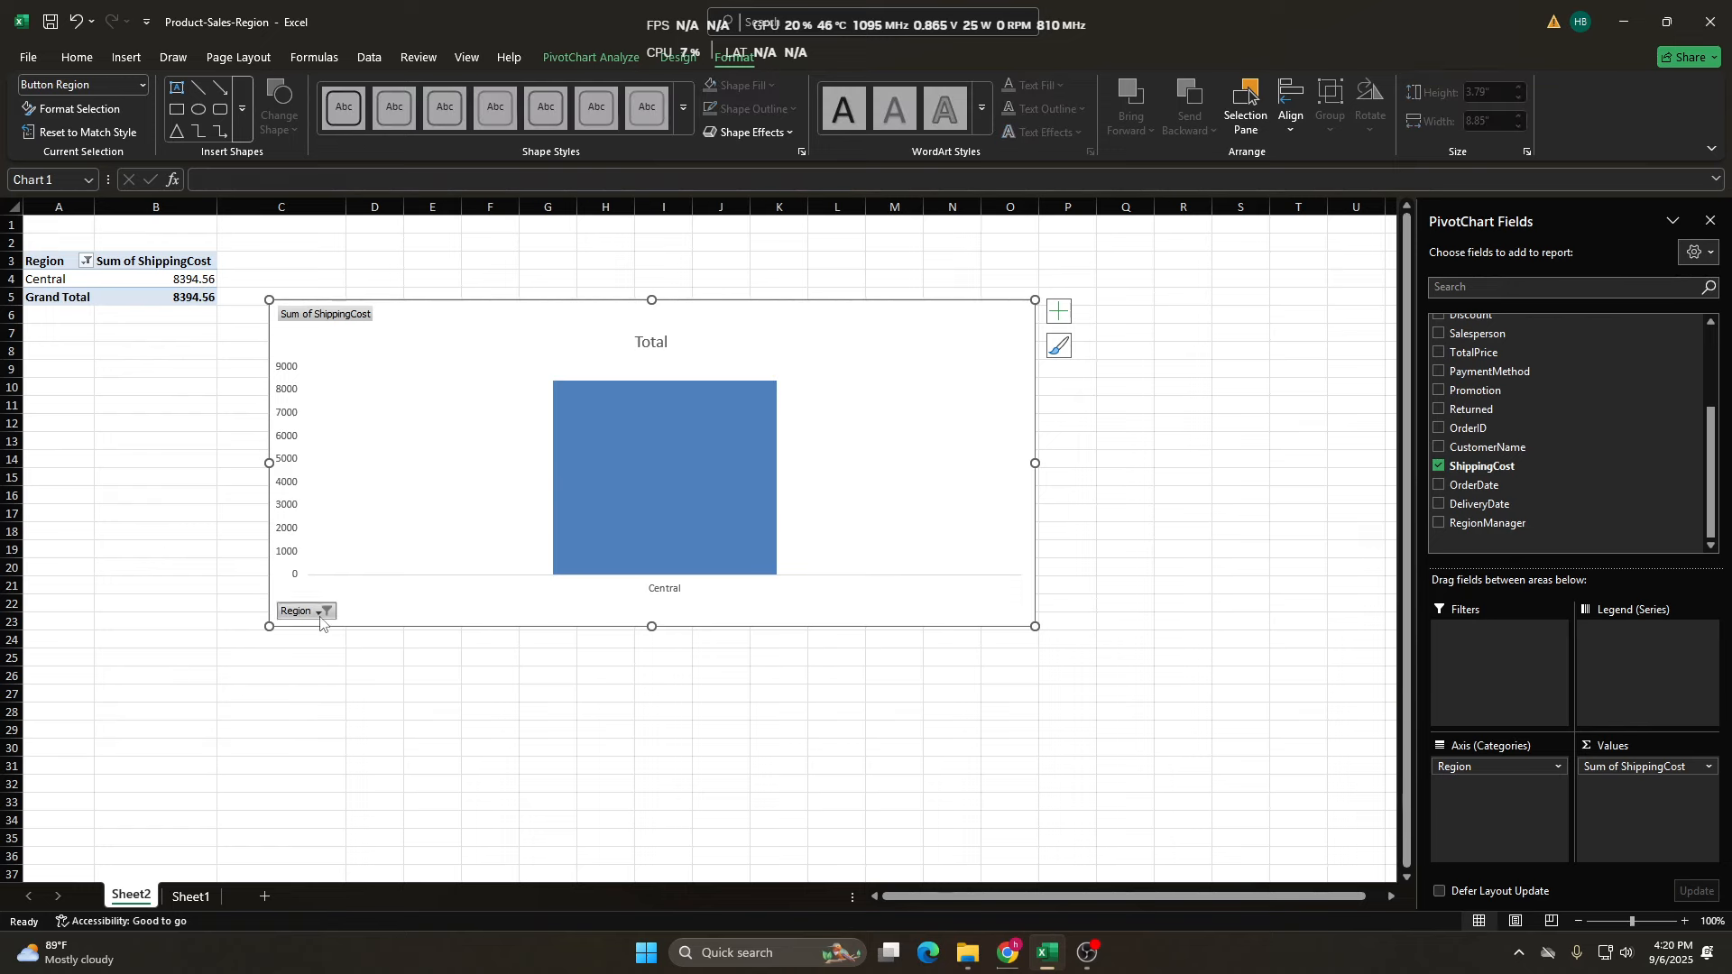
left_click(320, 613)
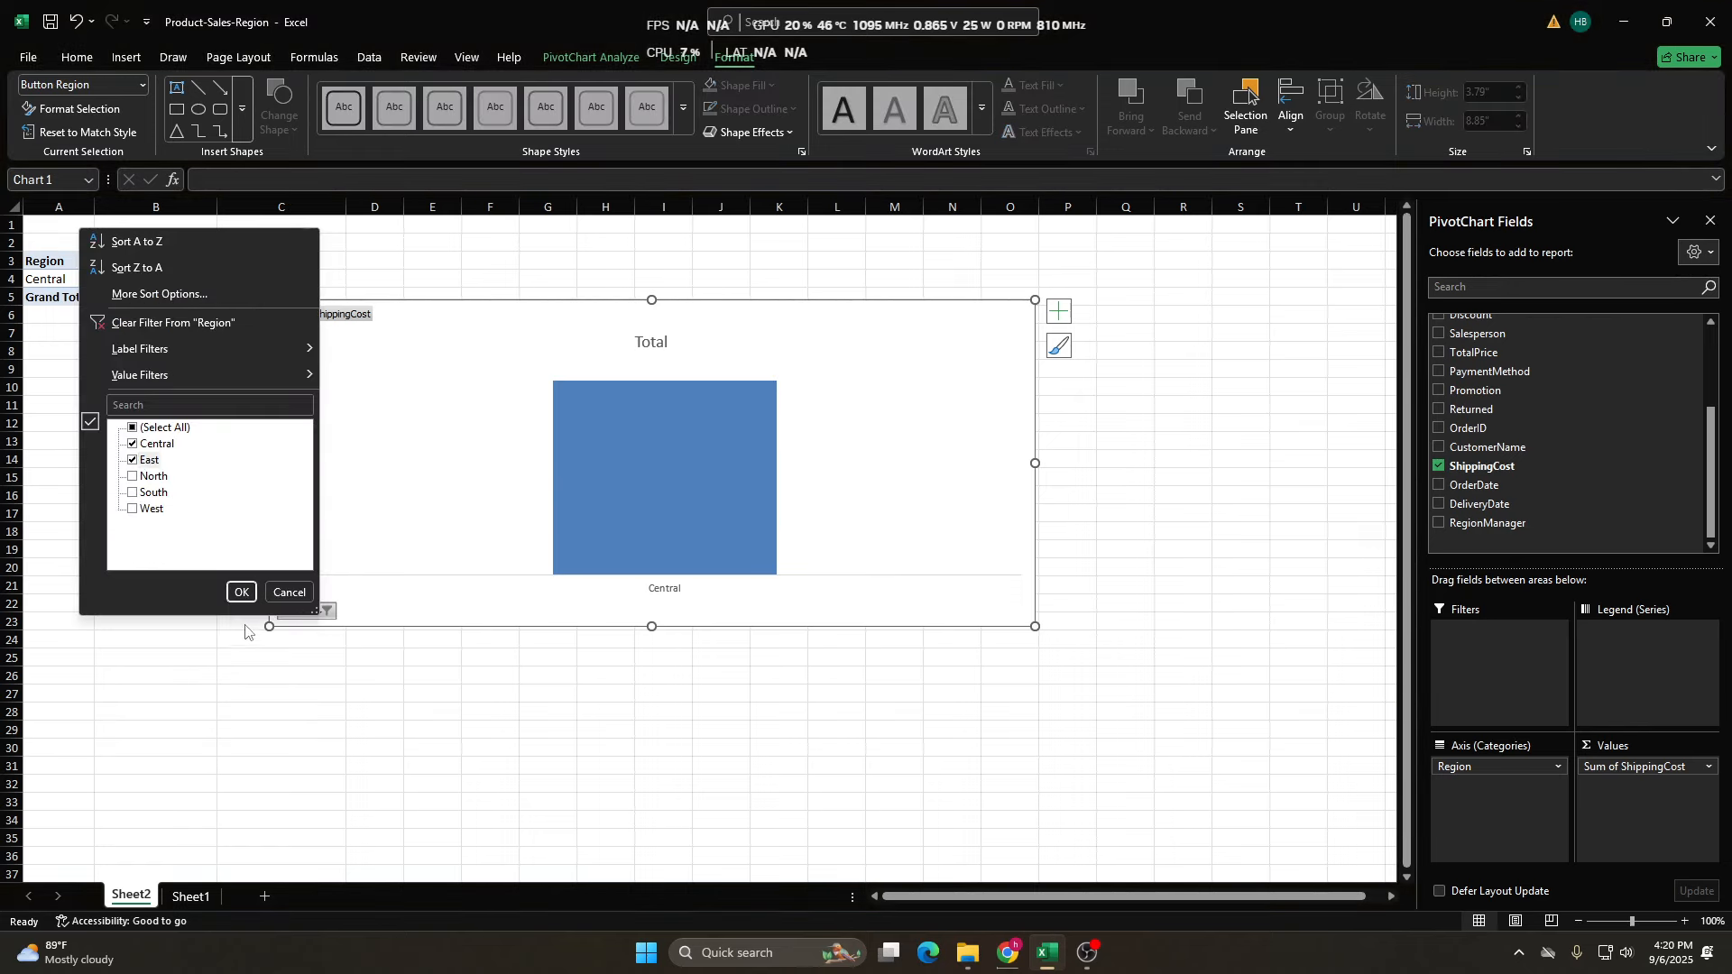
left_click(242, 593)
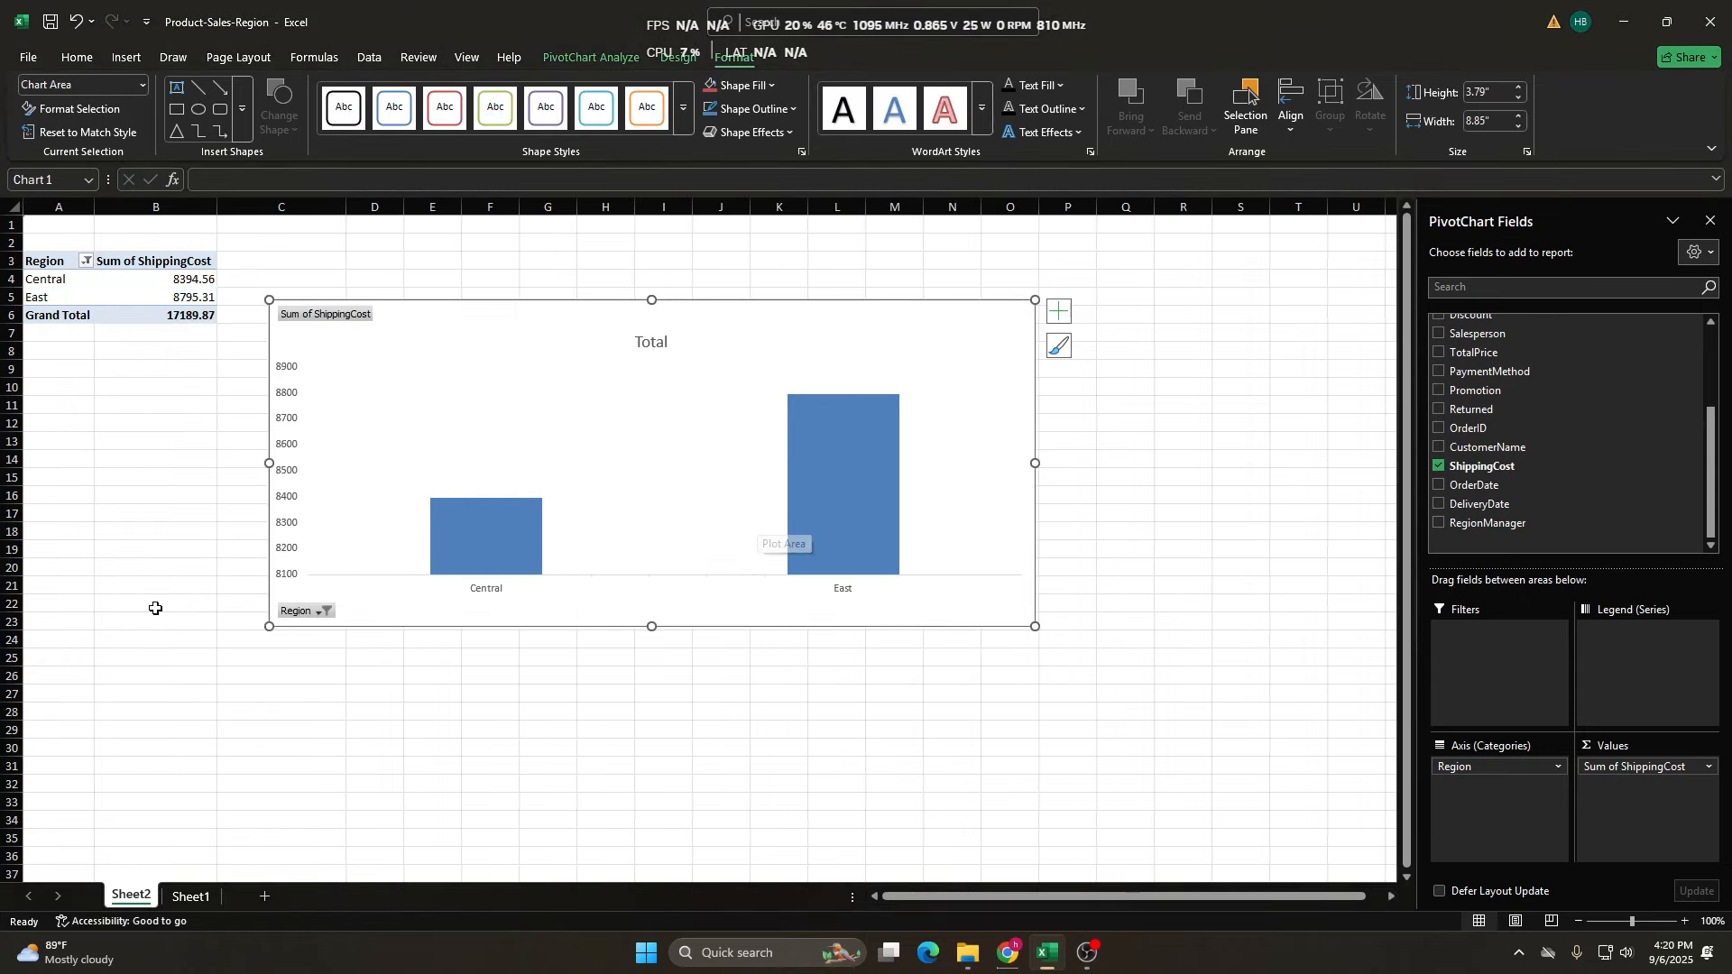
Reselect all regions in the PivotChart's Region filter.
left_click(315, 613)
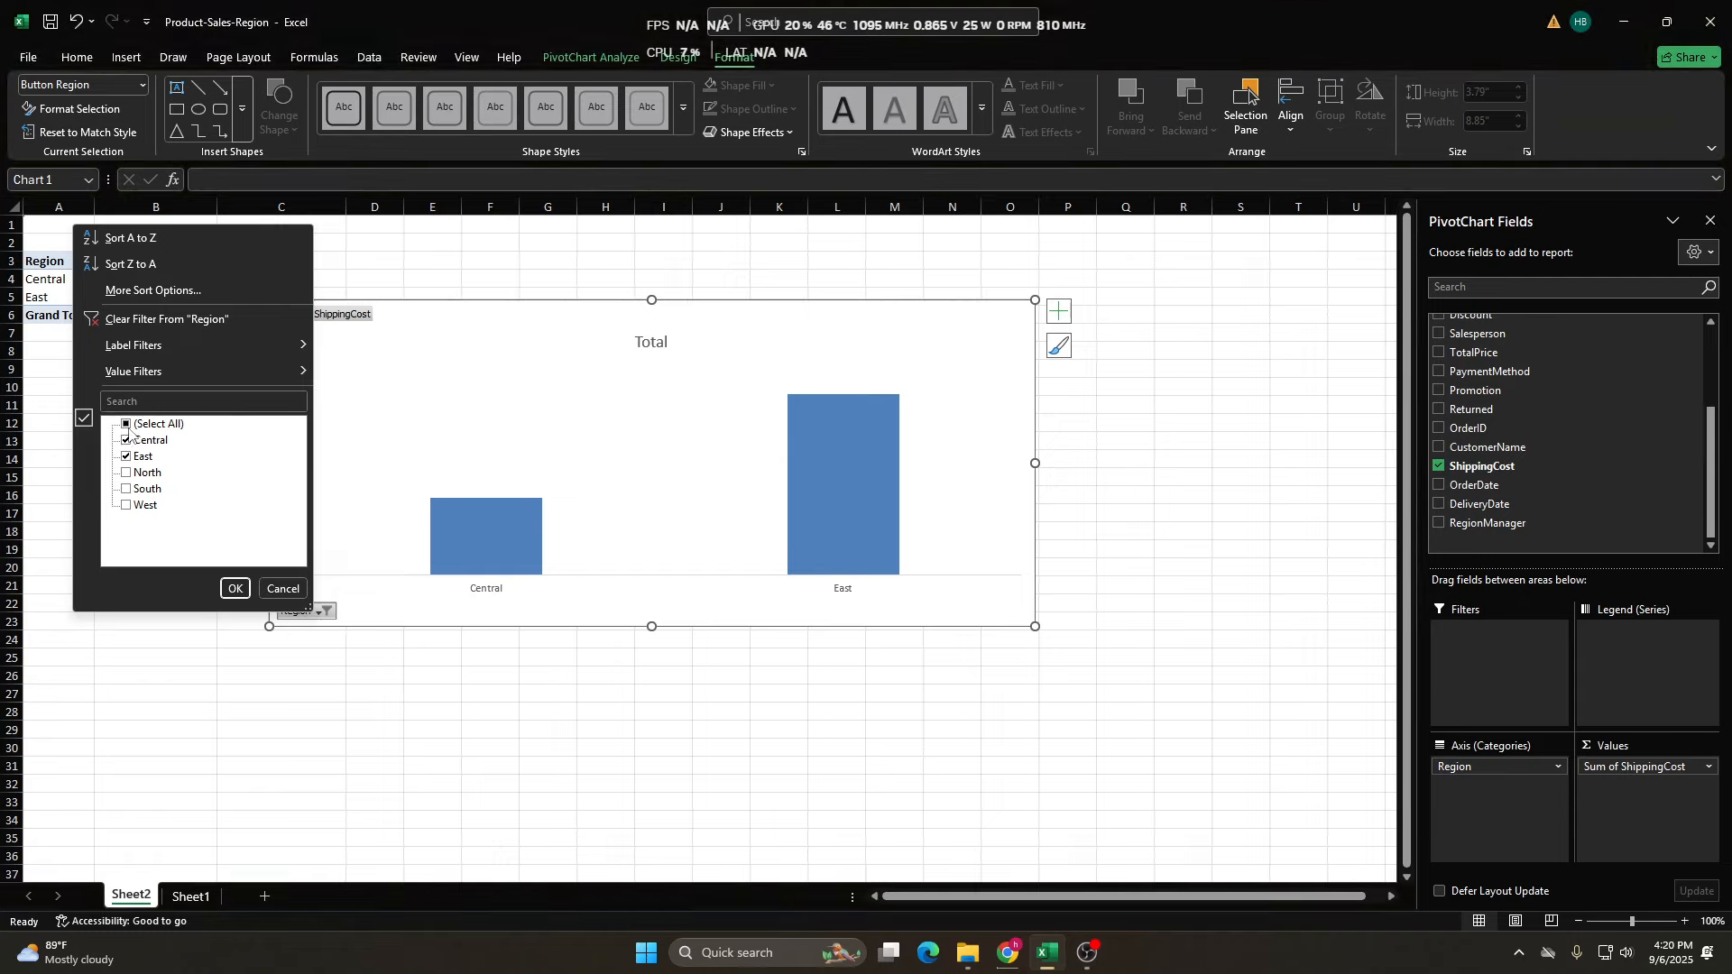
left_click(127, 427)
left_click(234, 587)
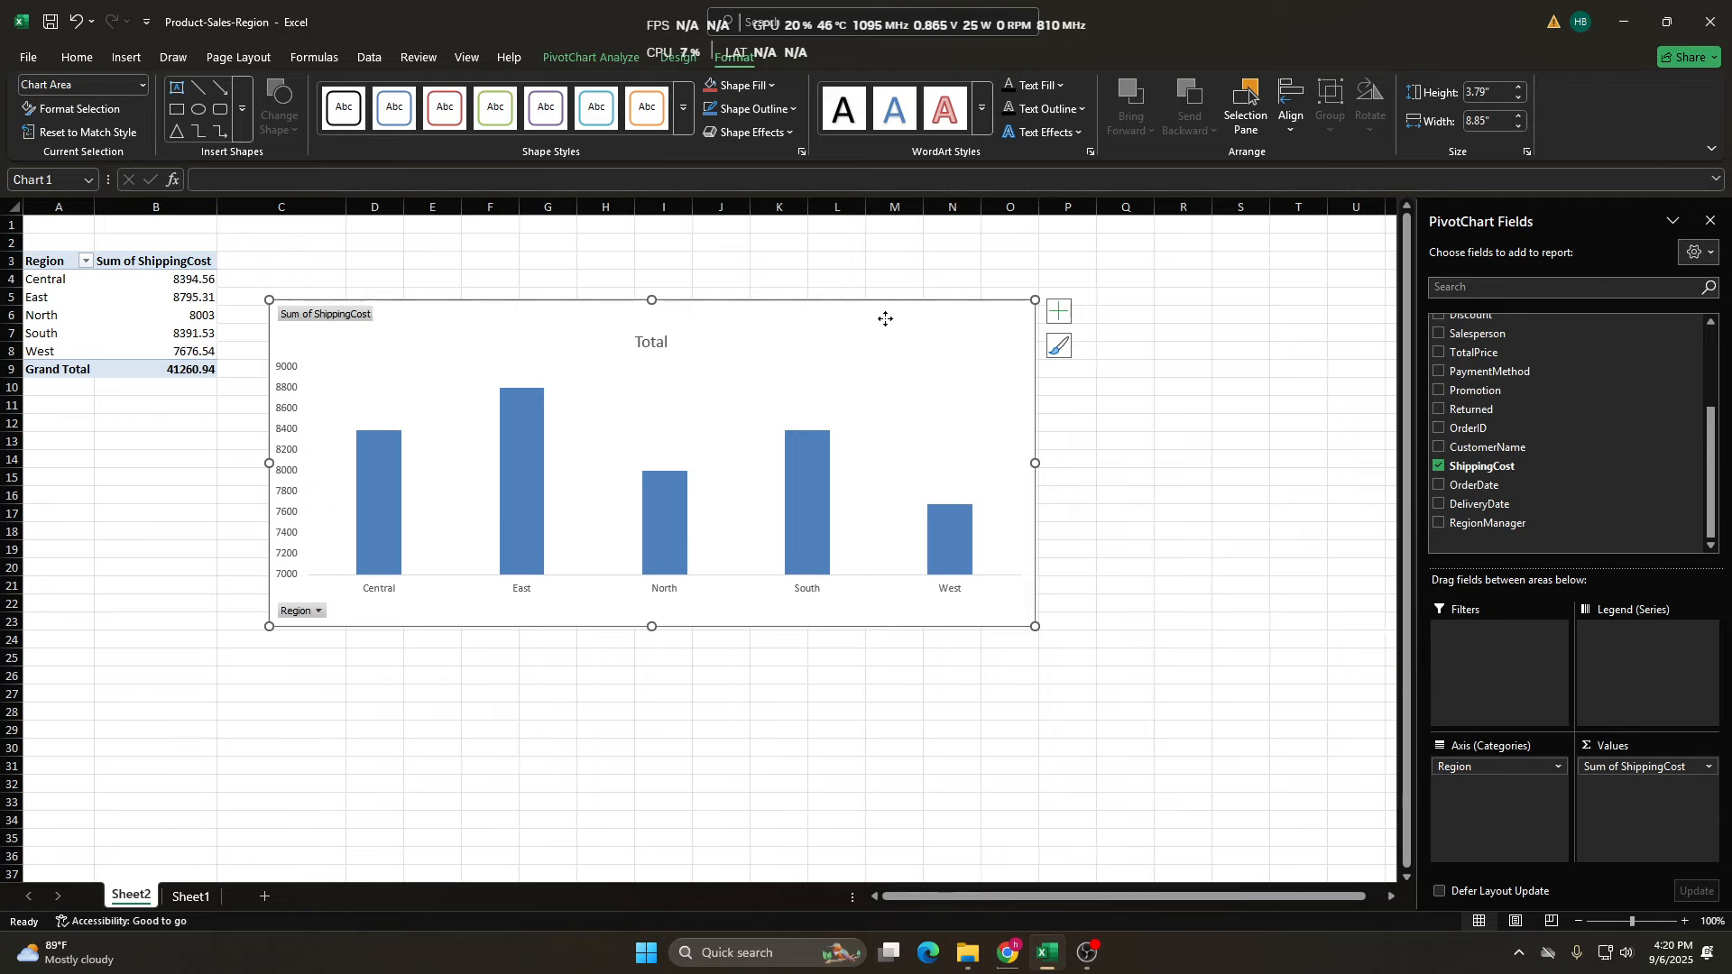
Change the PivotChart type to Line with Markers and reposition the chart slightly beside the pivot table.
left_click_drag(885, 317, 944, 331)
right_click(981, 316)
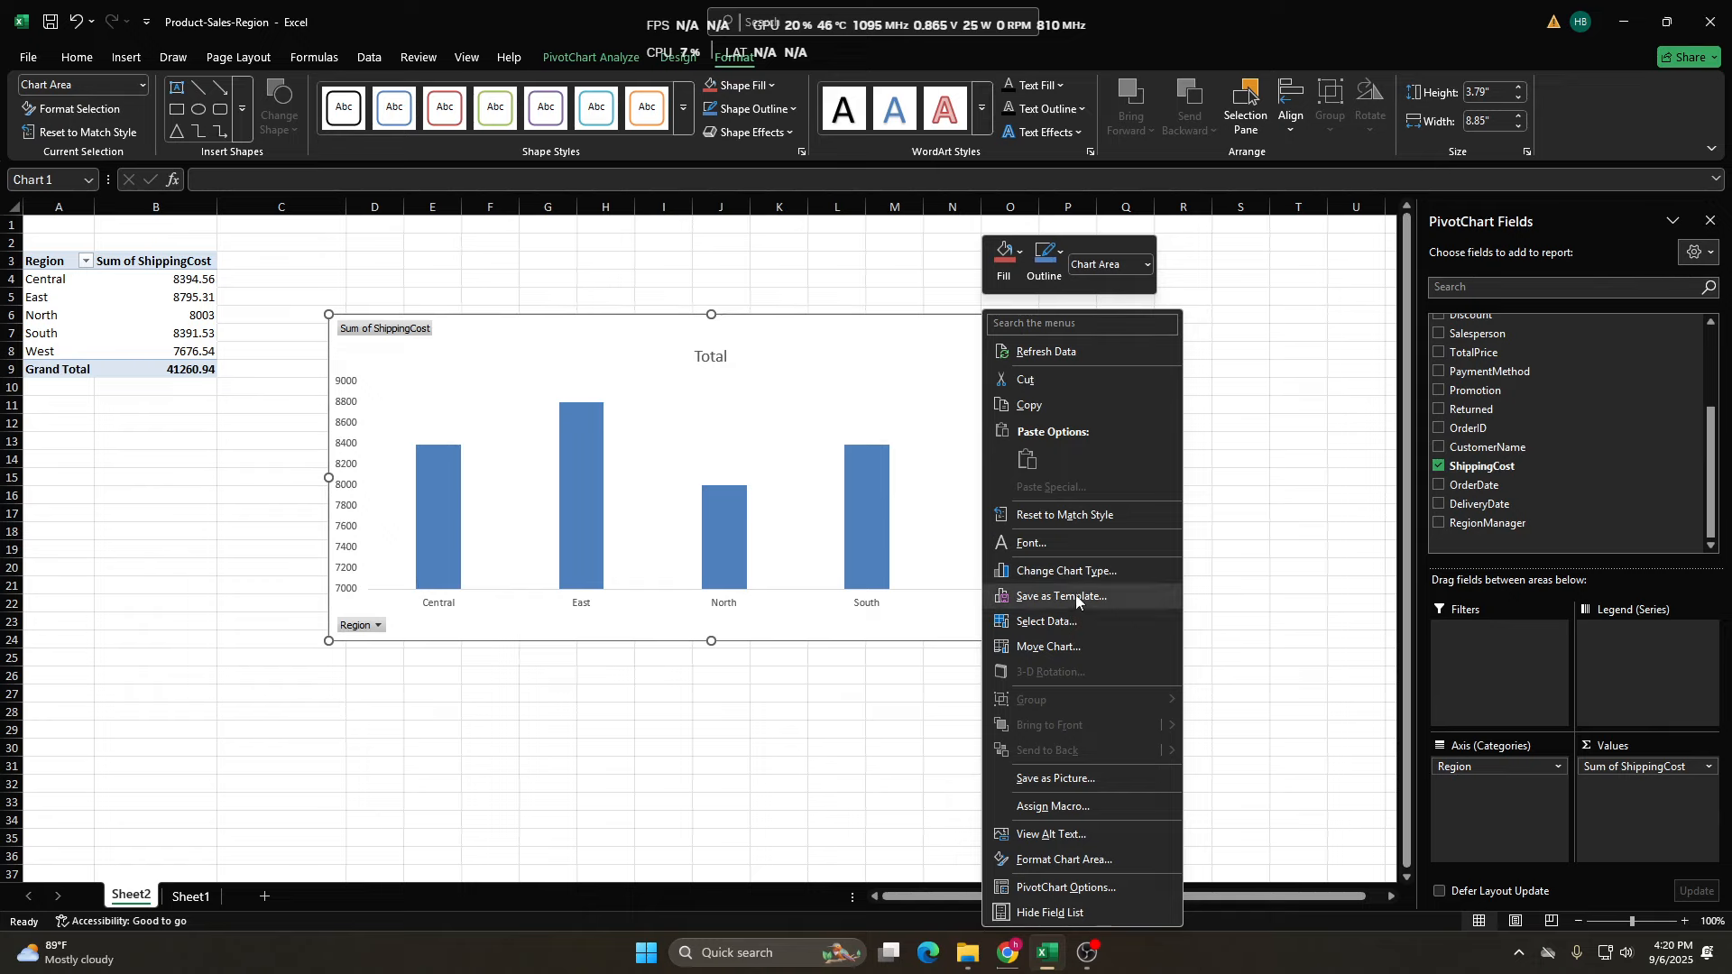
left_click(1068, 570)
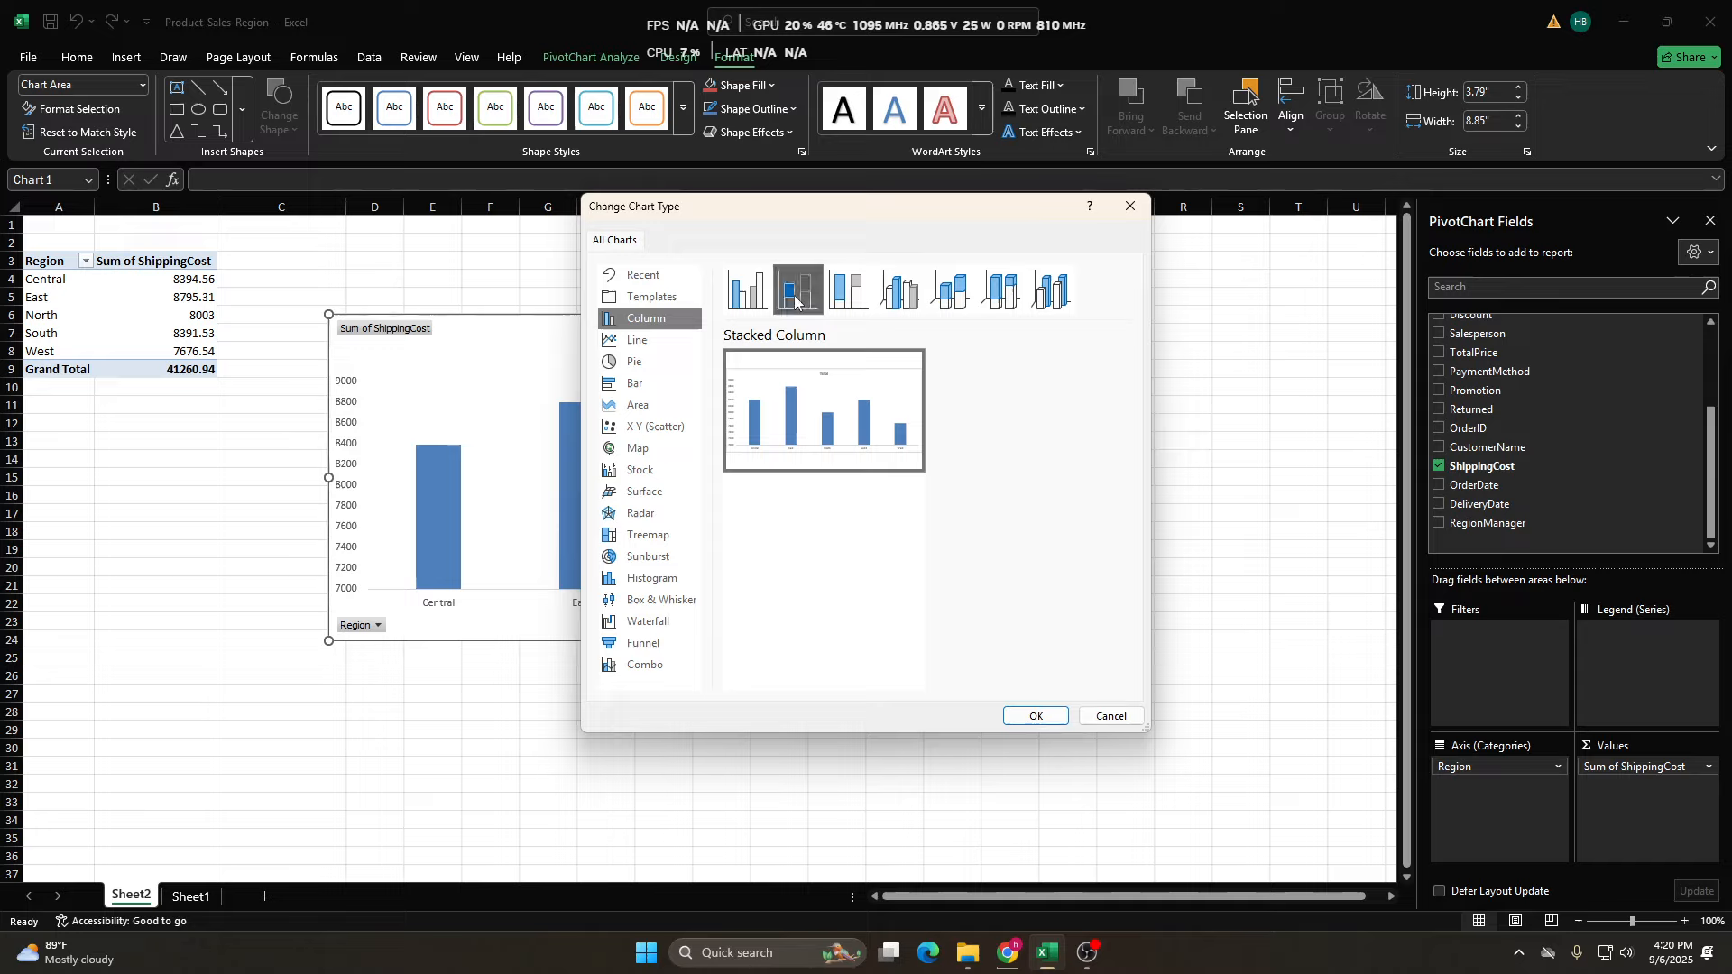
left_click(643, 340)
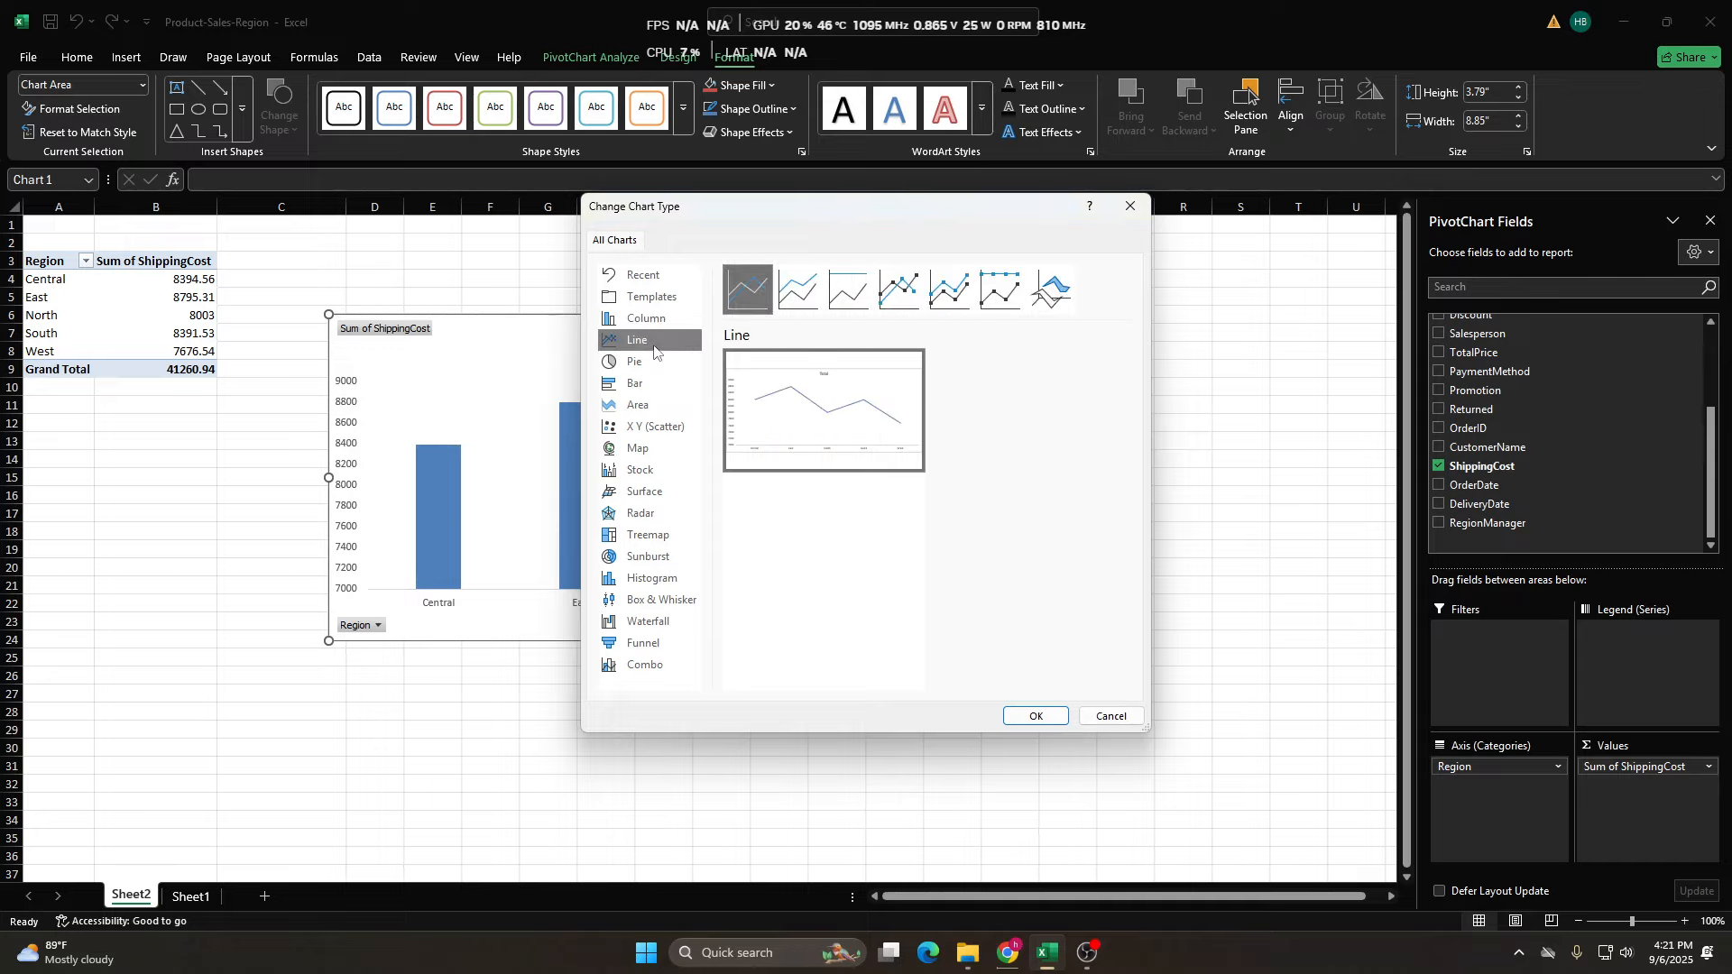
left_click(899, 288)
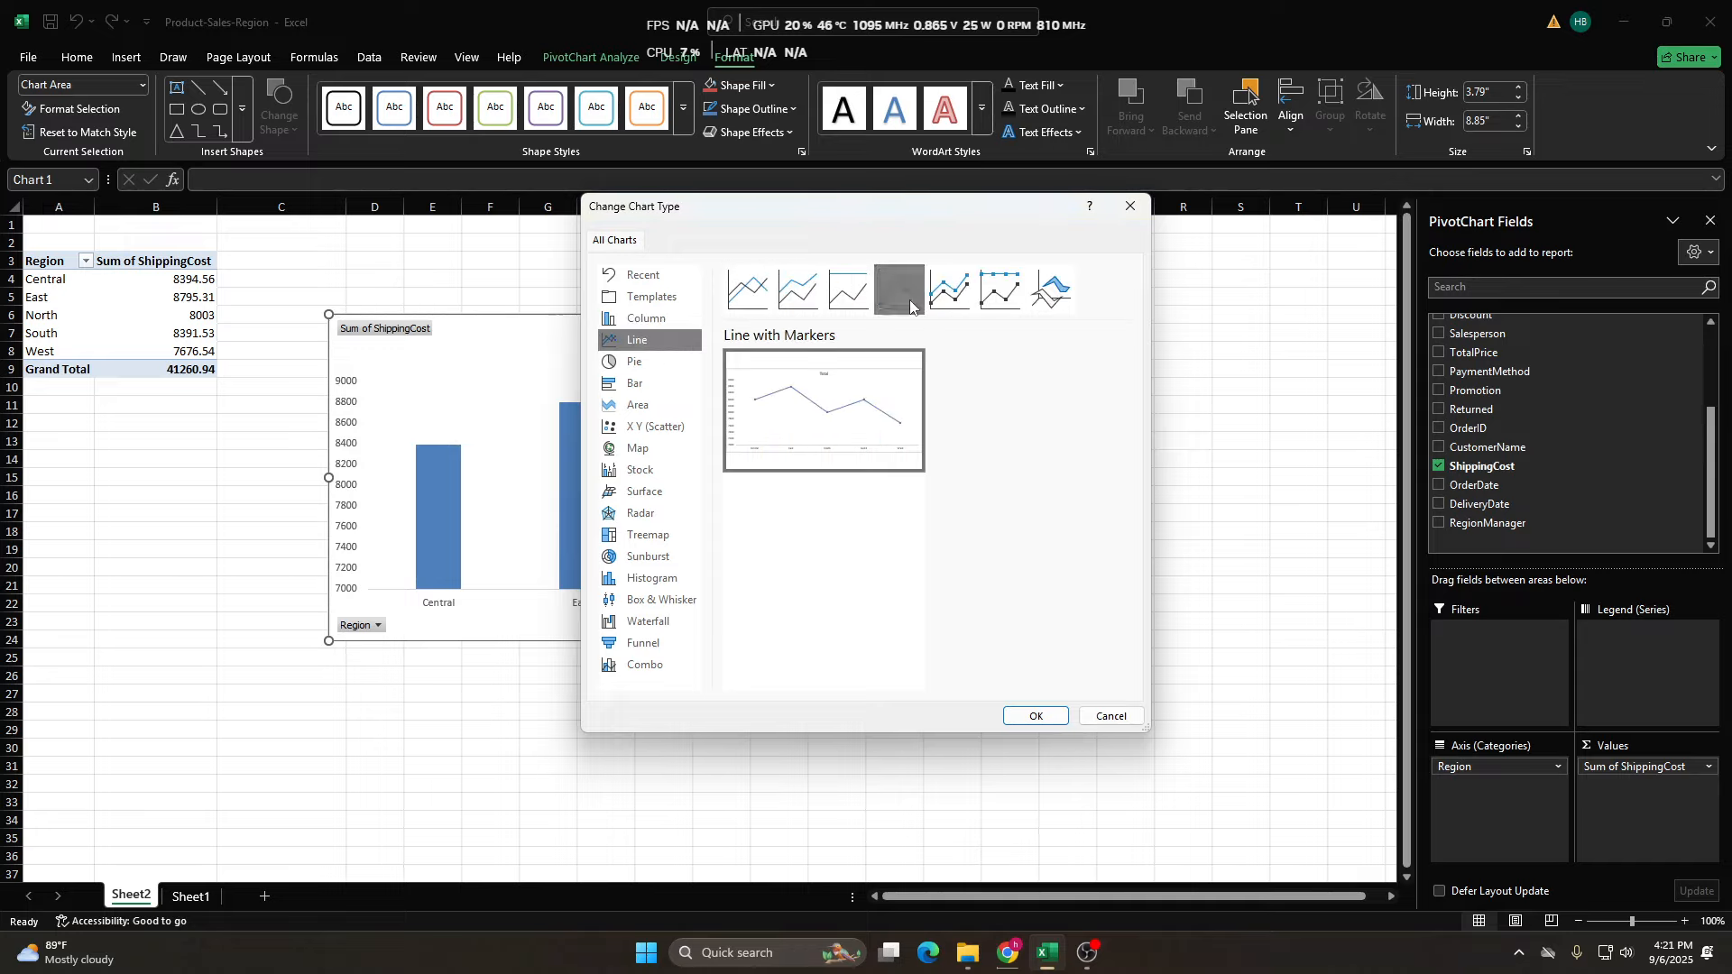
left_click(1036, 715)
left_click_drag(858, 339, 842, 305)
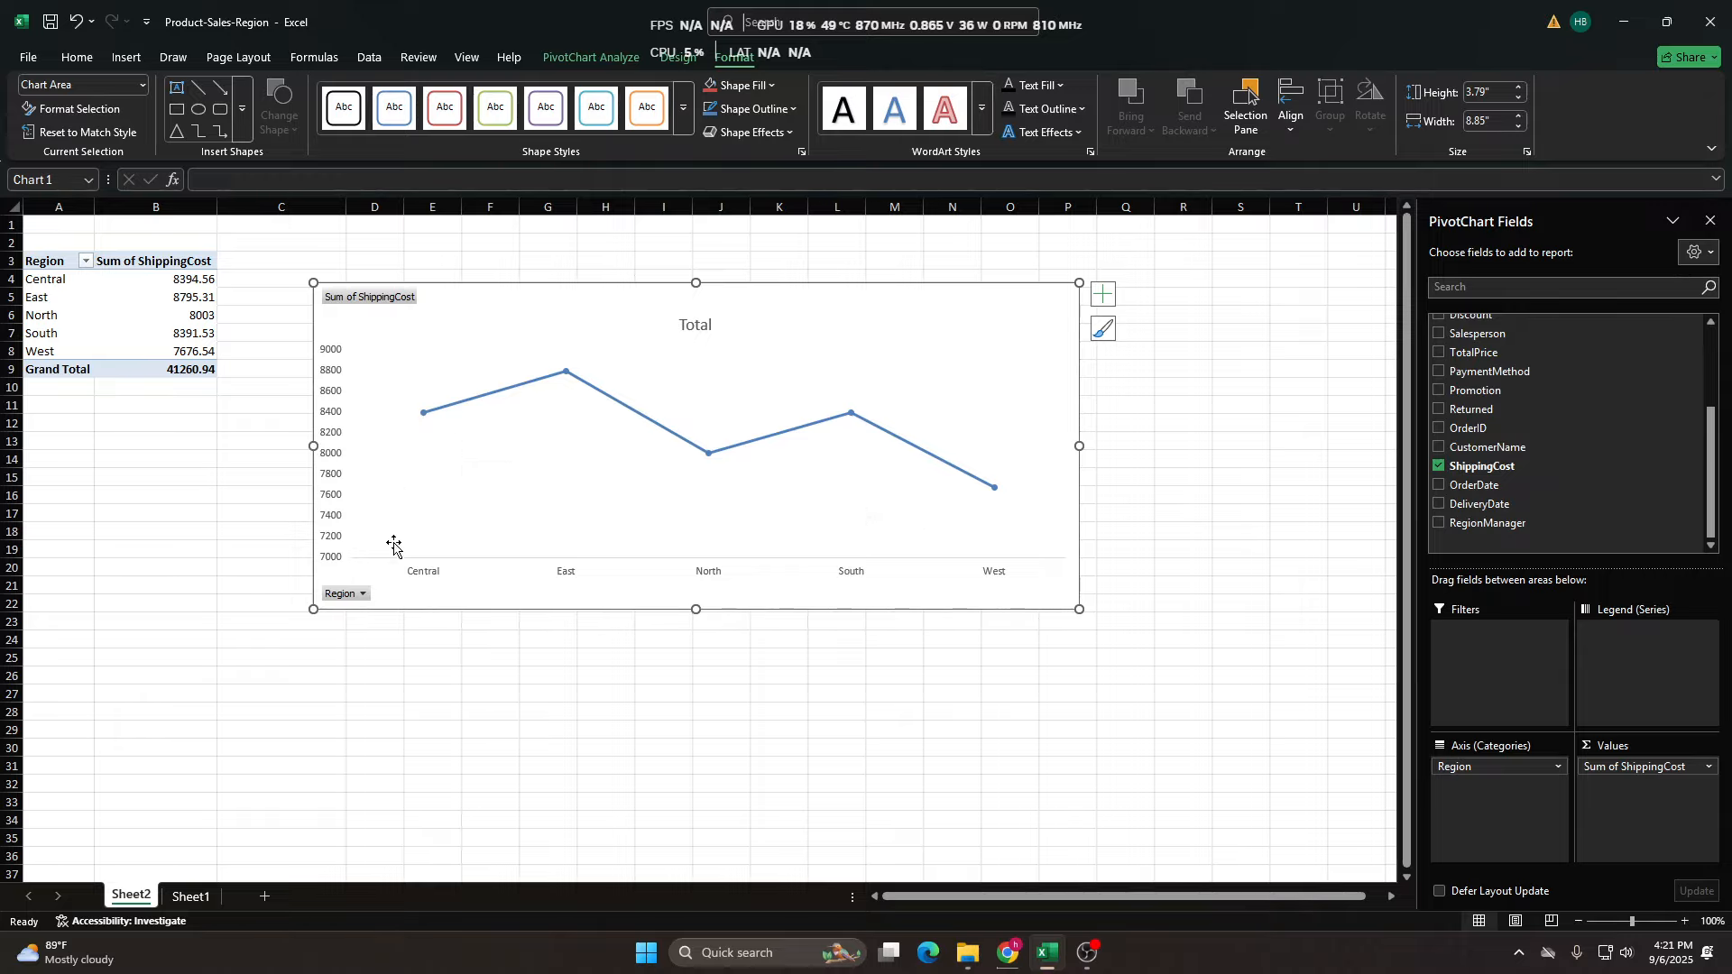
Filter the line PivotChart's Region field to Central and East only.
left_click(363, 594)
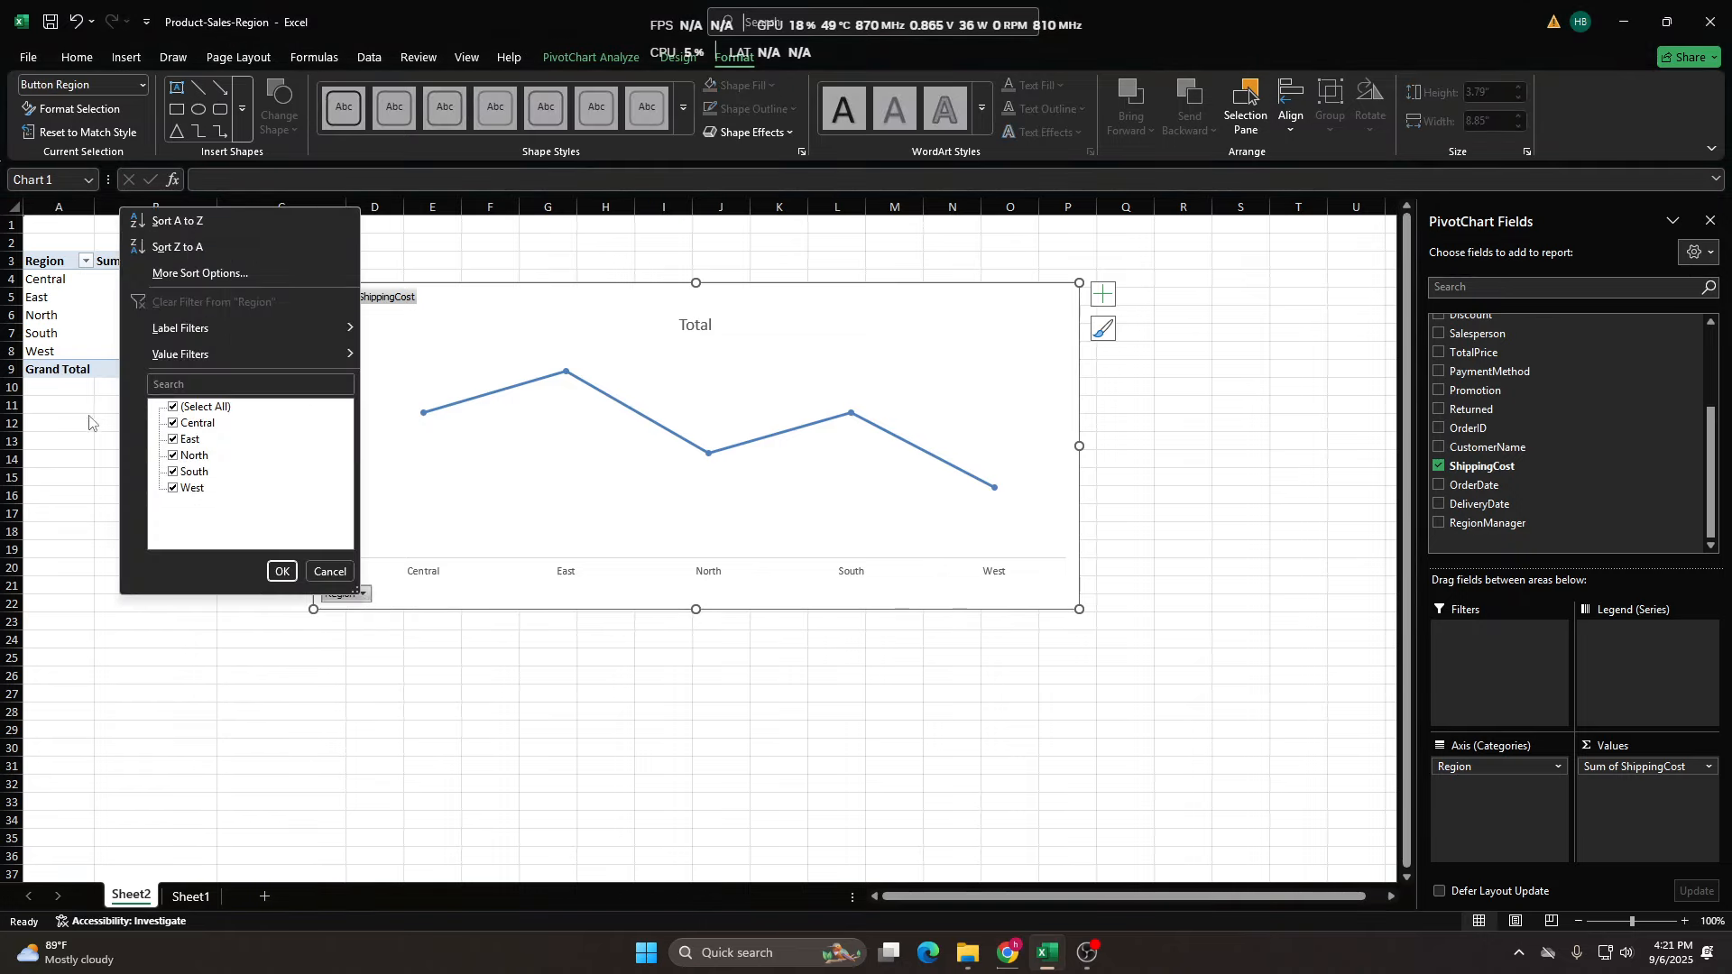
left_click(174, 406)
left_click(174, 423)
left_click(174, 439)
left_click(282, 572)
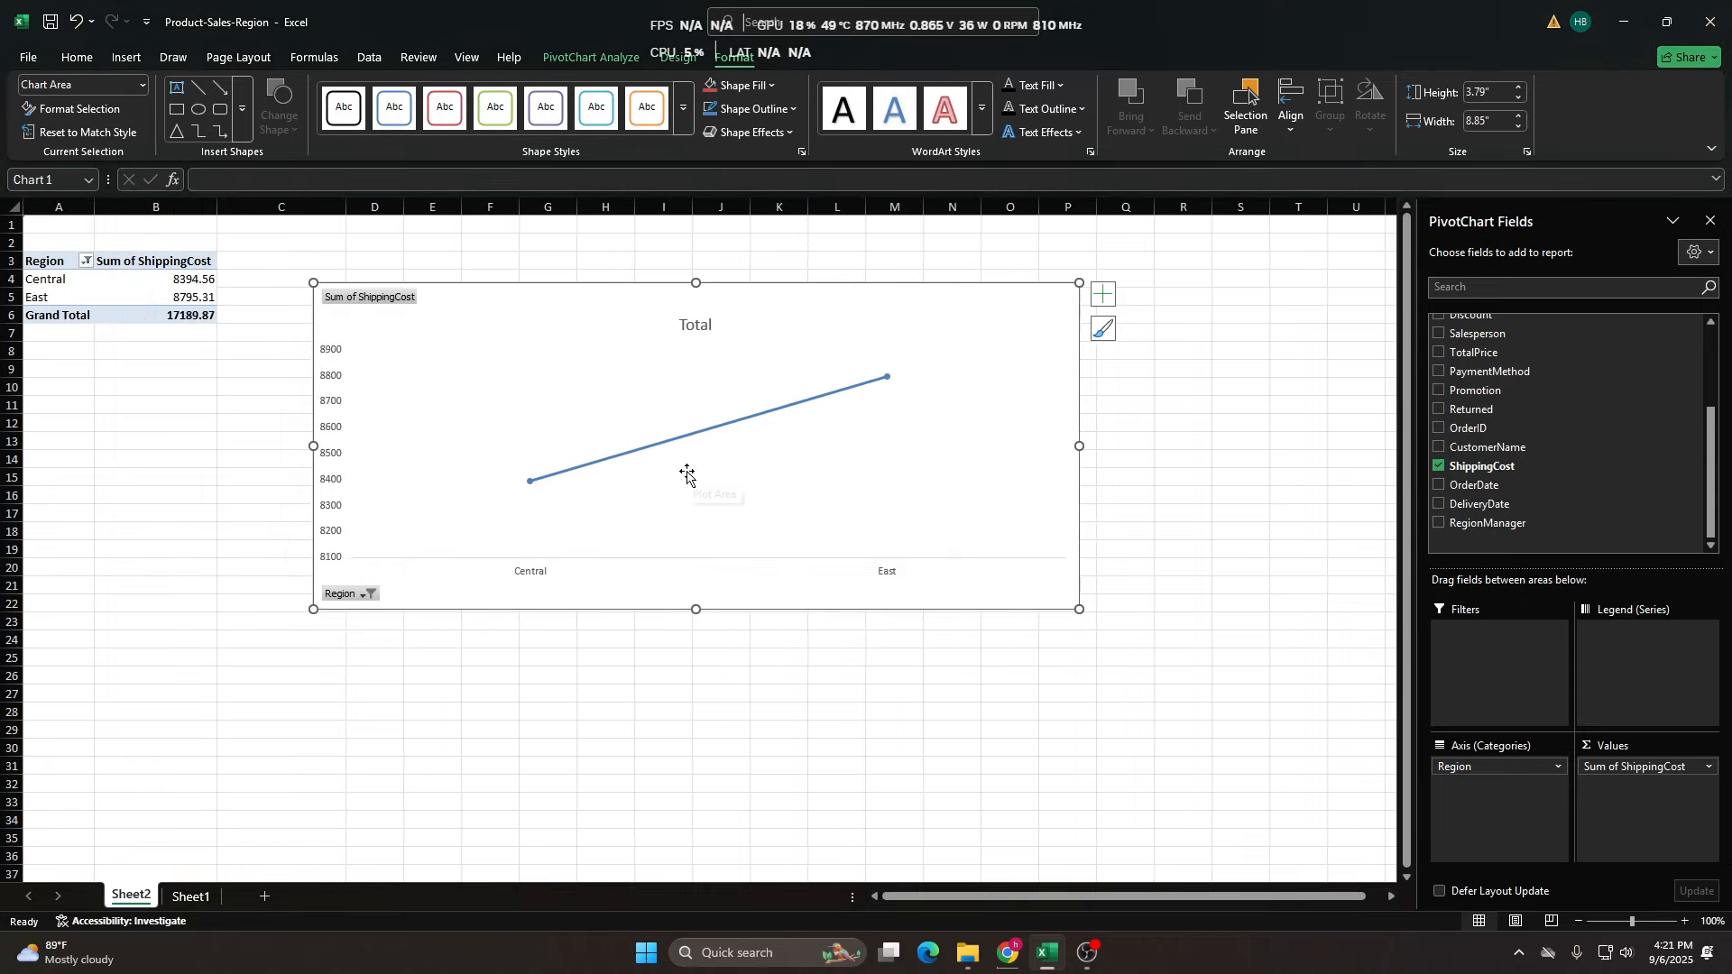
Add North to the regions shown in the line PivotChart.
left_click(363, 594)
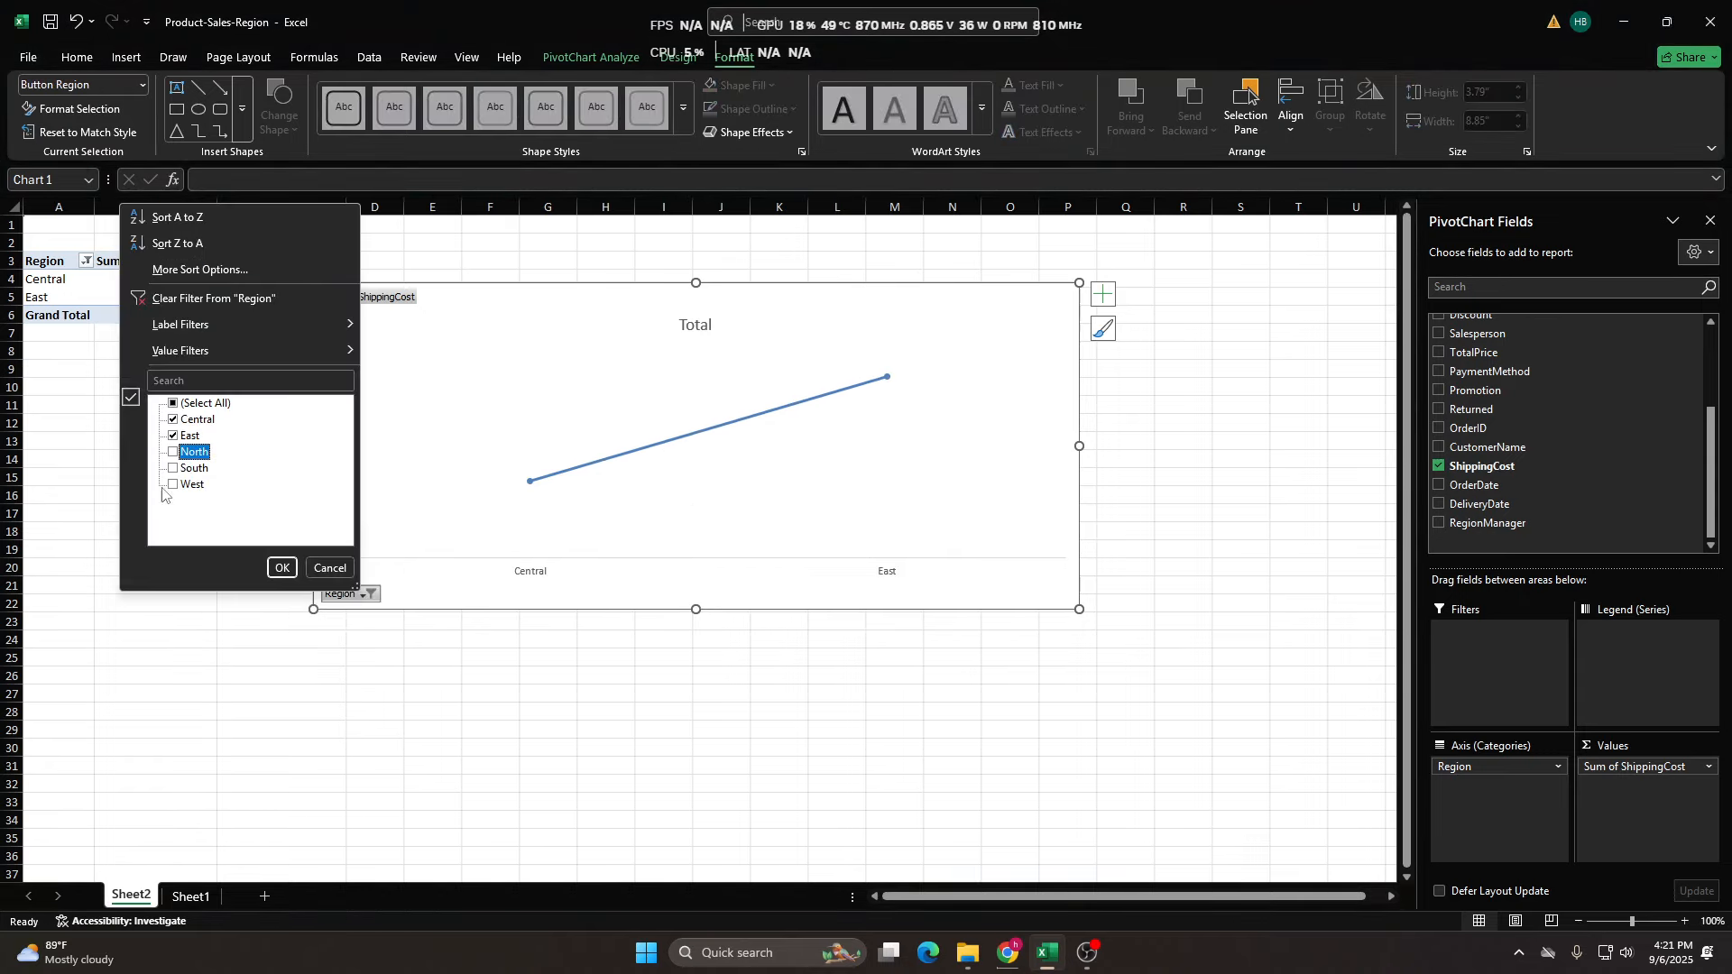
left_click(174, 452)
left_click(281, 568)
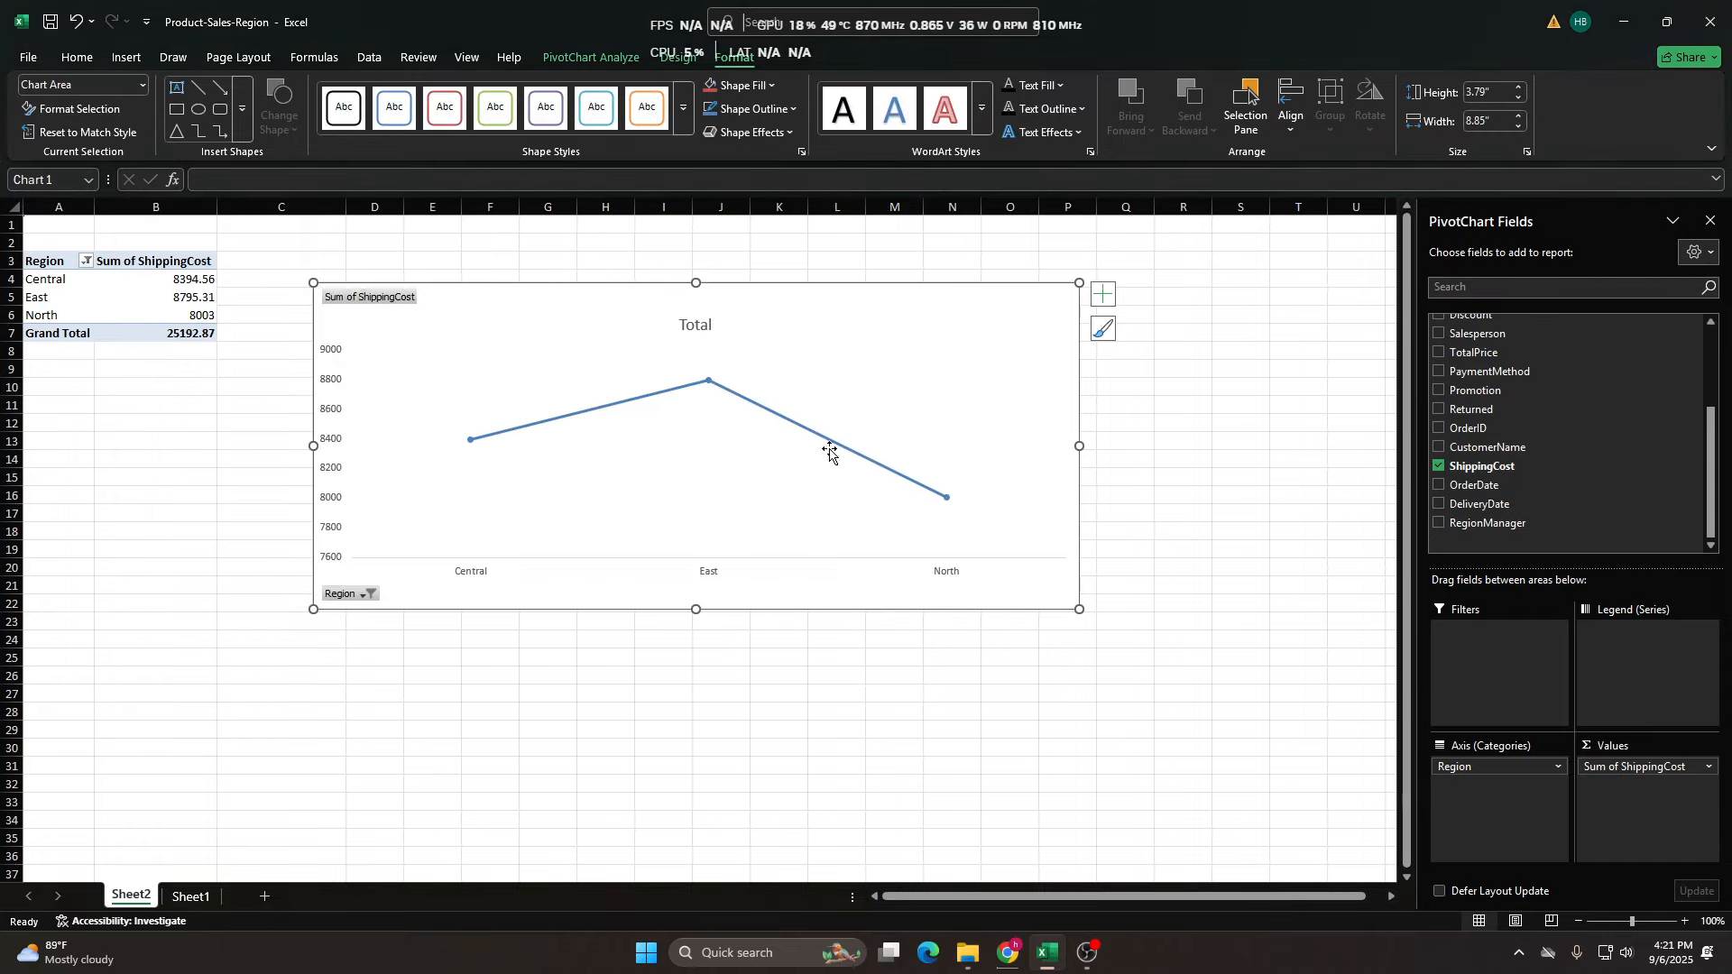
Change the line PivotChart's type to a clustered column chart.
right_click(965, 309)
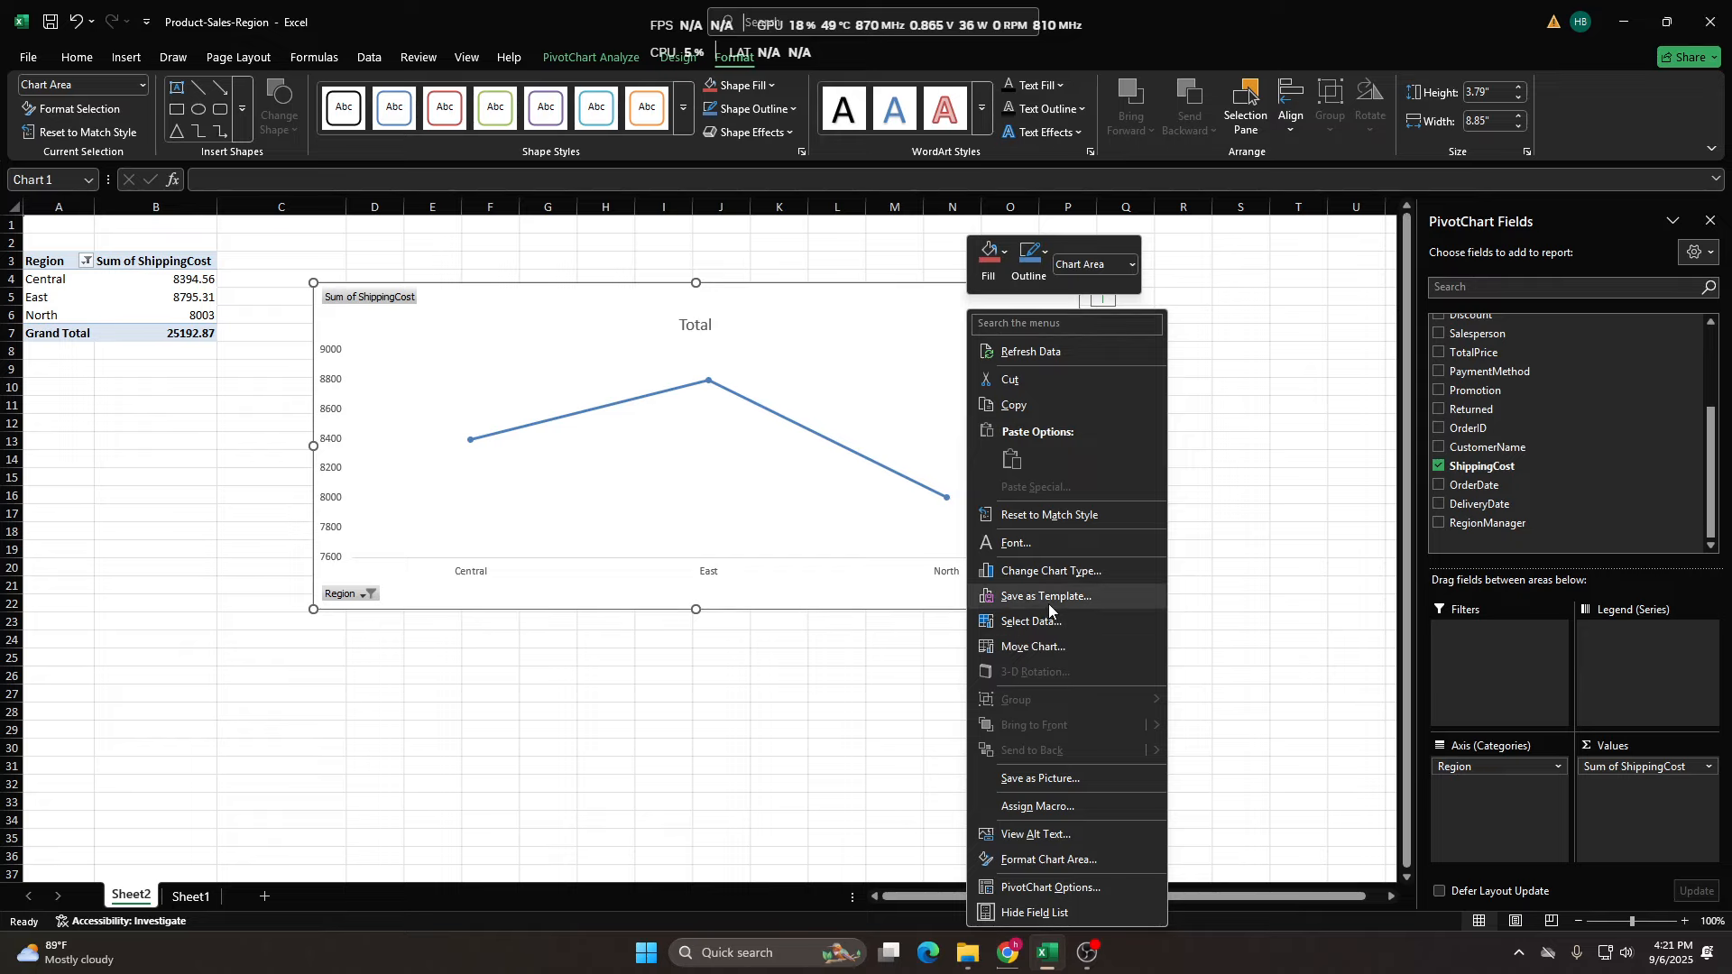
left_click(1082, 572)
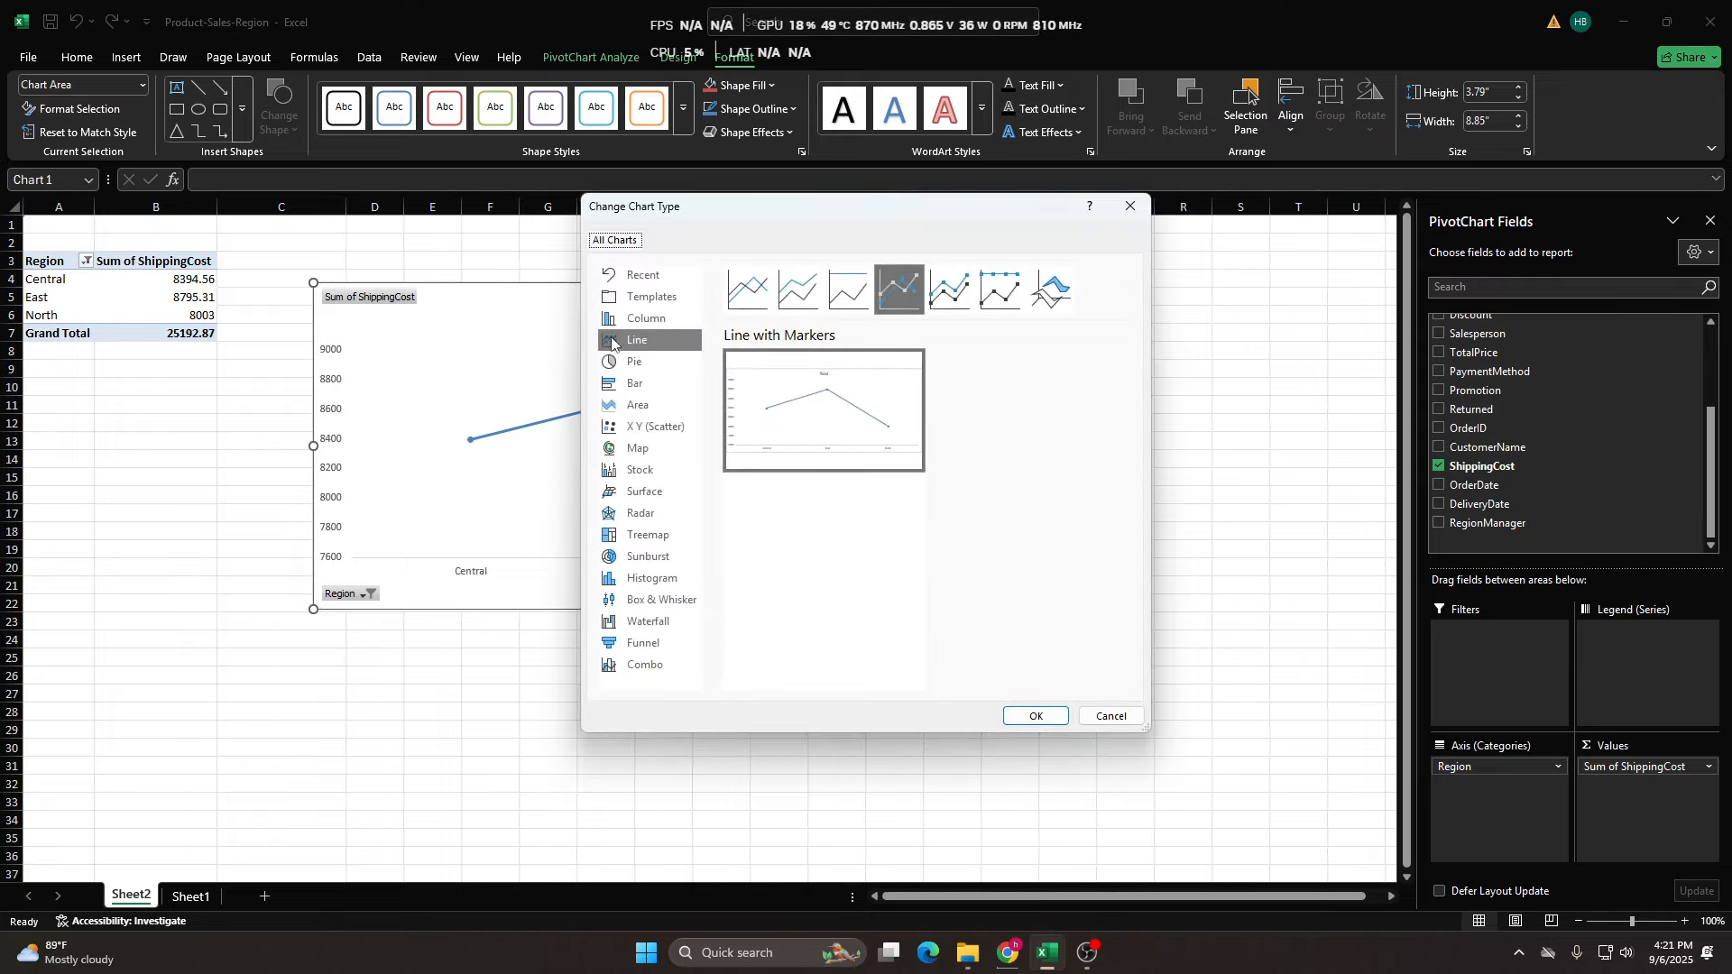
left_click(631, 320)
left_click(1036, 715)
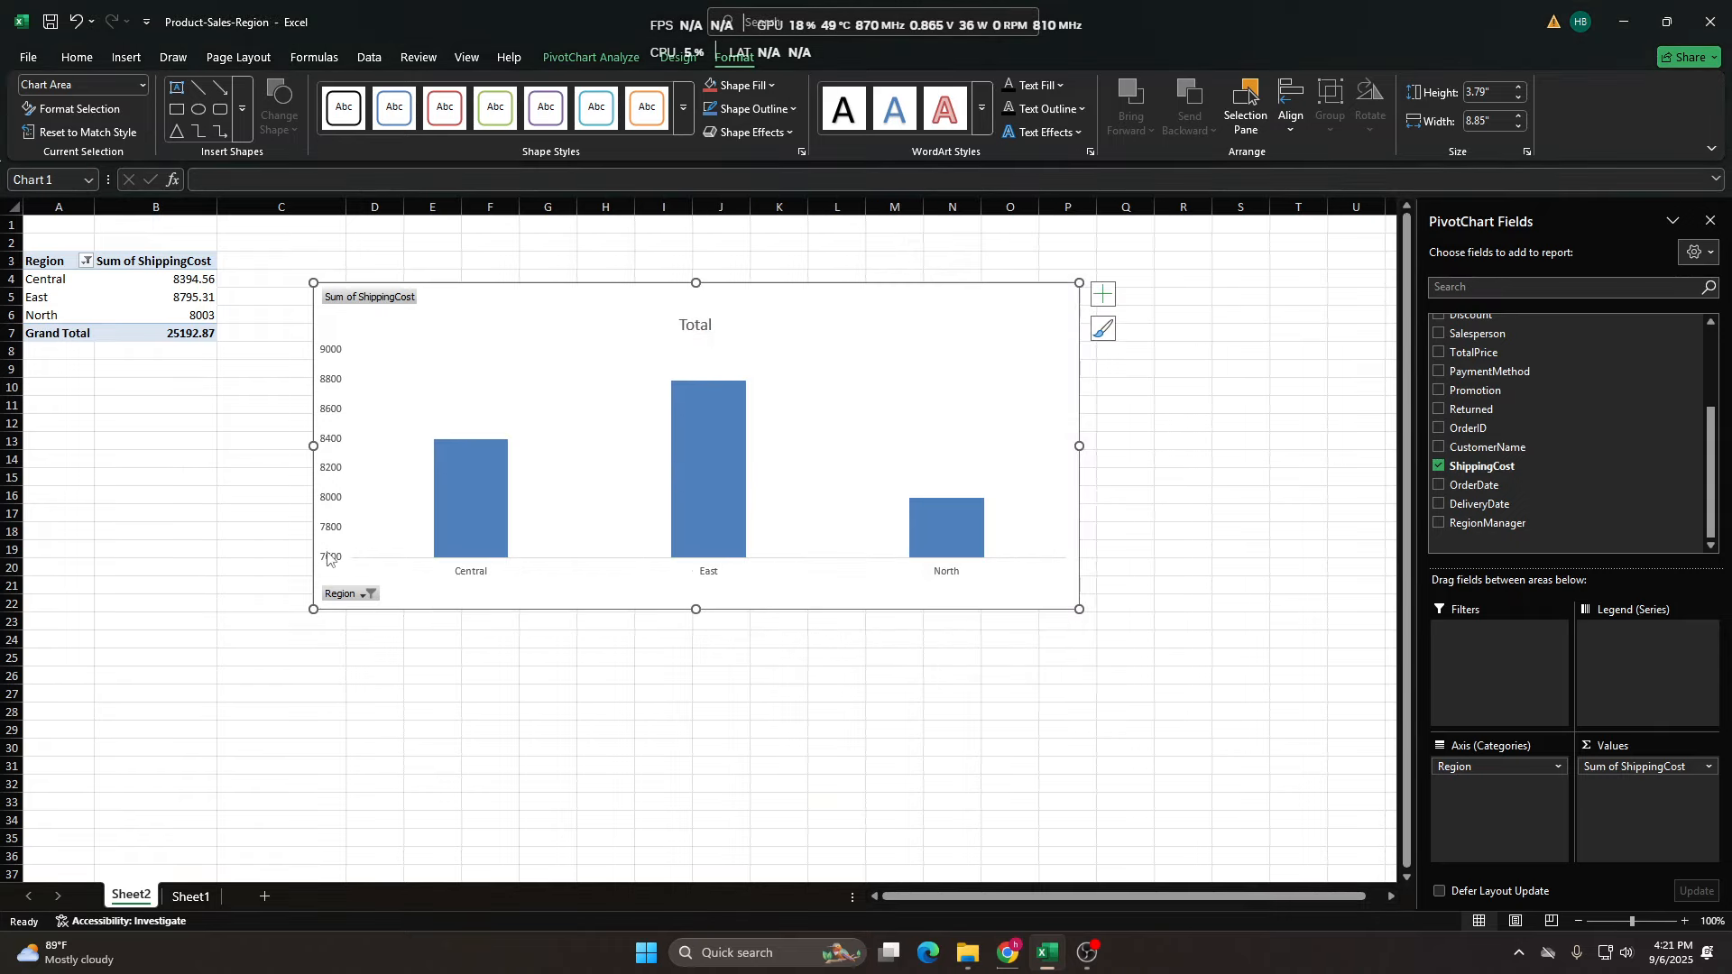
Reselect all regions in the column PivotChart's Region filter and reposition the chart beside the pivot table.
left_click(368, 595)
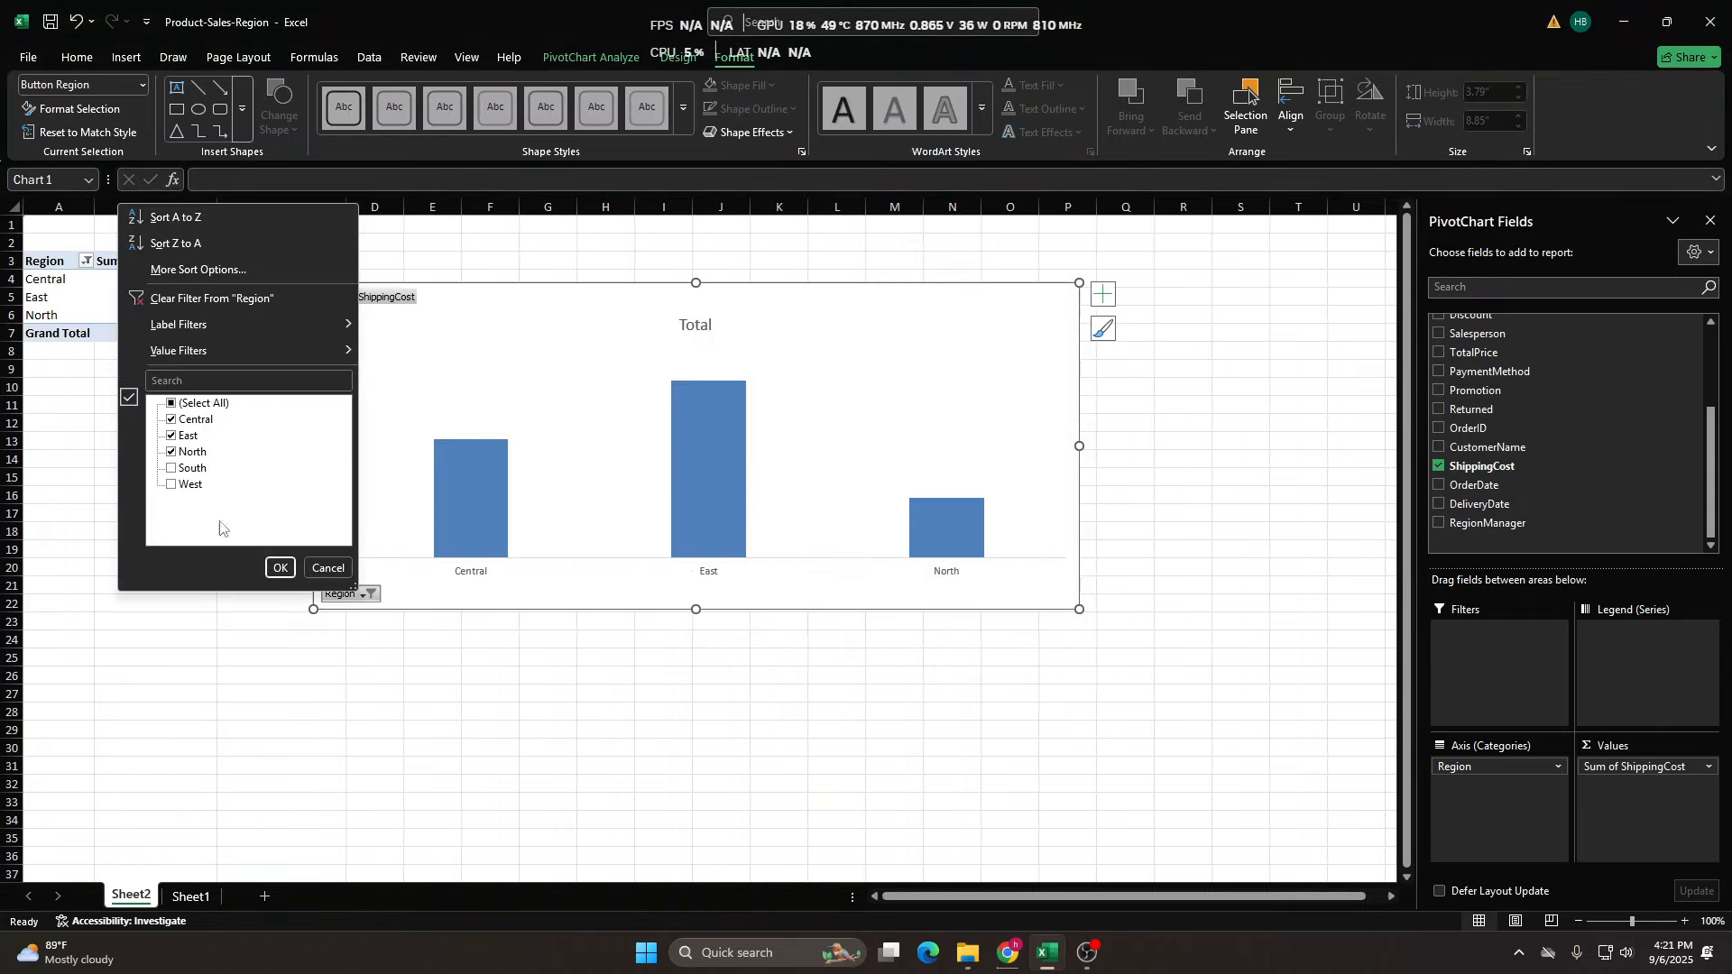
left_click(178, 408)
left_click(279, 568)
left_click_drag(590, 294, 517, 309)
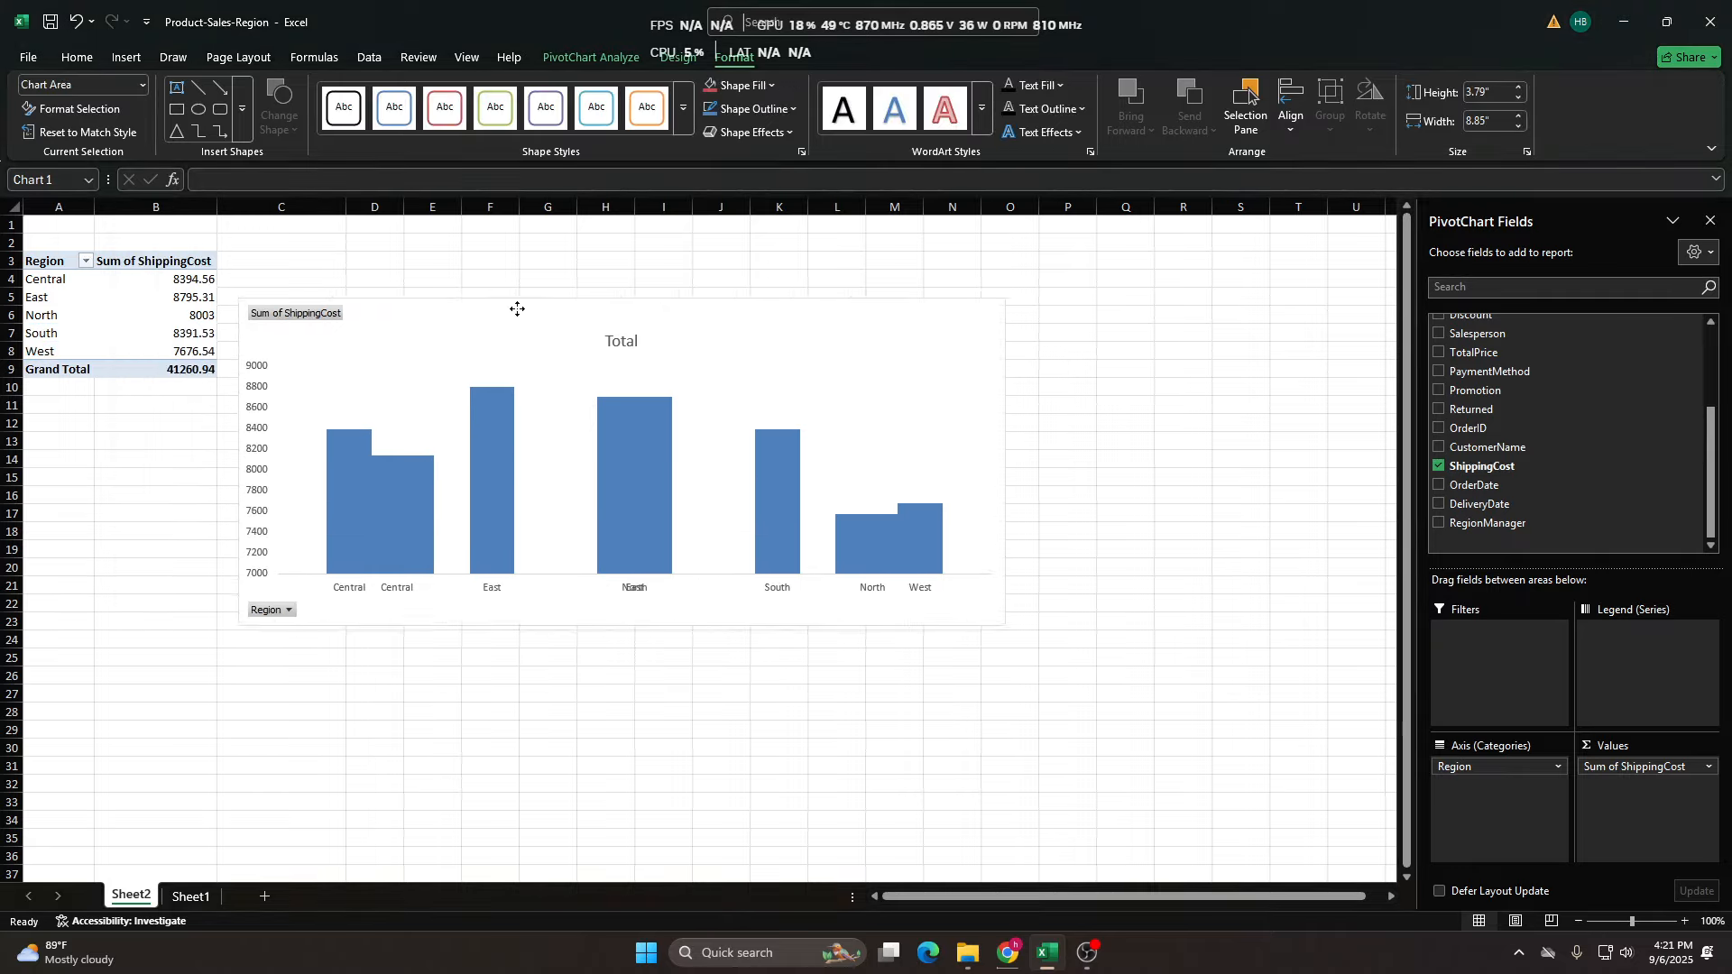
left_click_drag(916, 327, 933, 264)
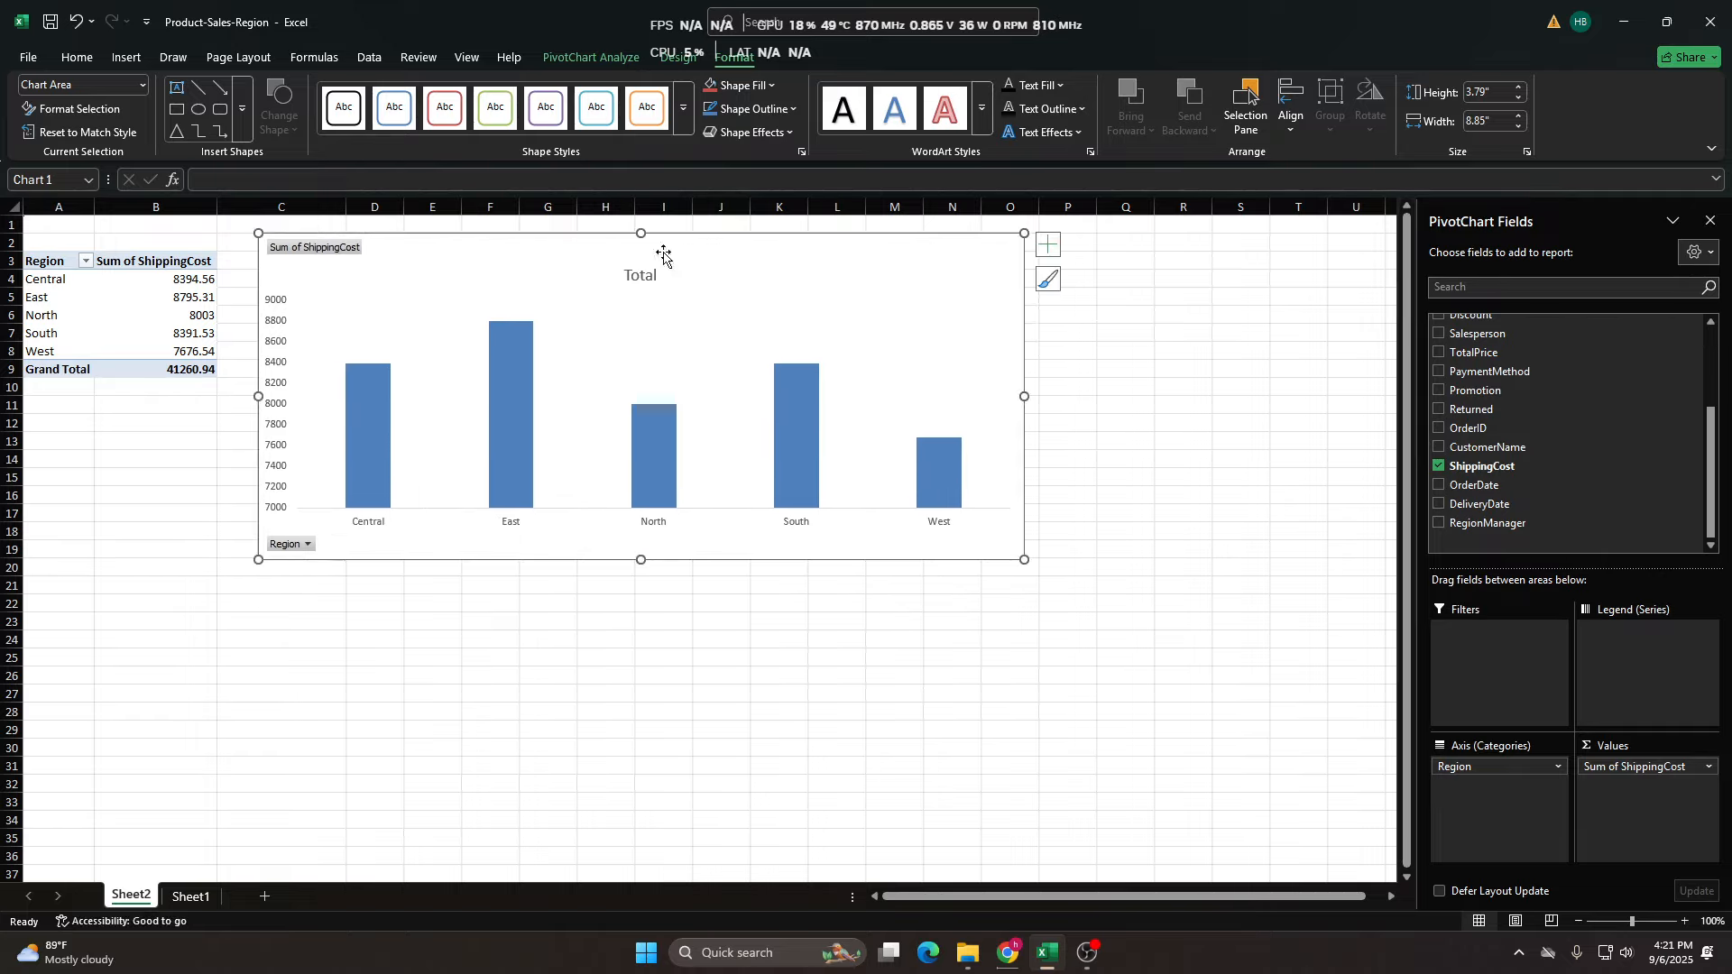
Hide all field buttons on the PivotChart and shift the chart up toward the sheet's top edge.
right_click(317, 249)
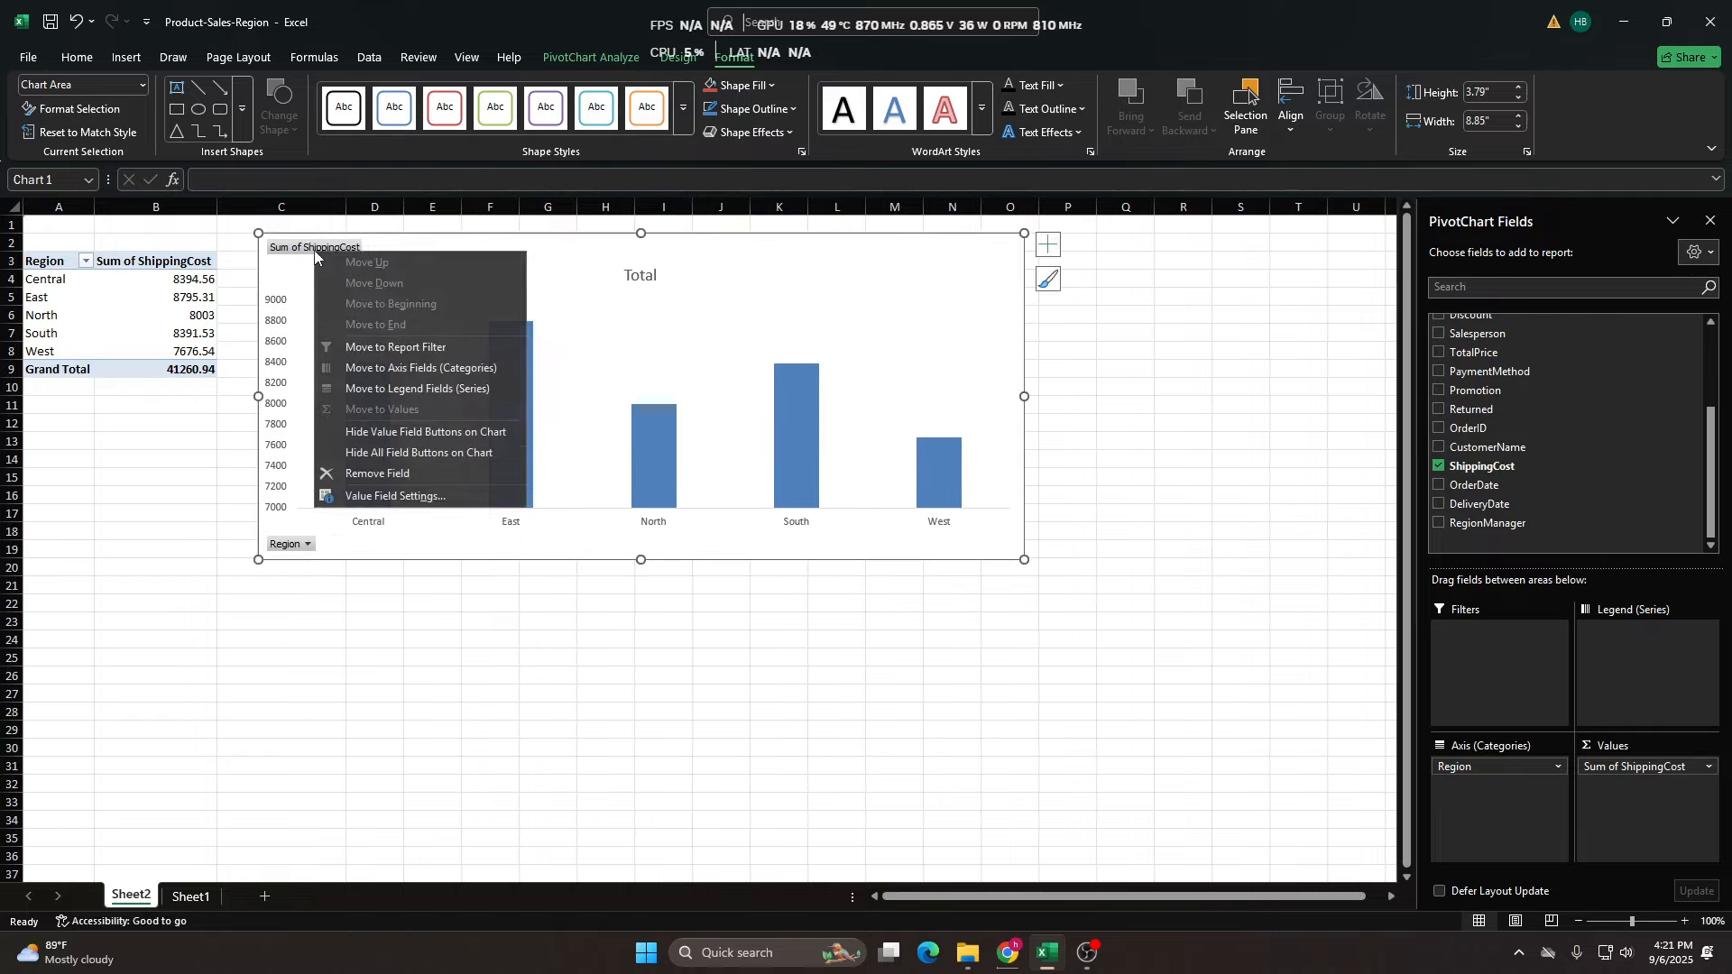
left_click(402, 455)
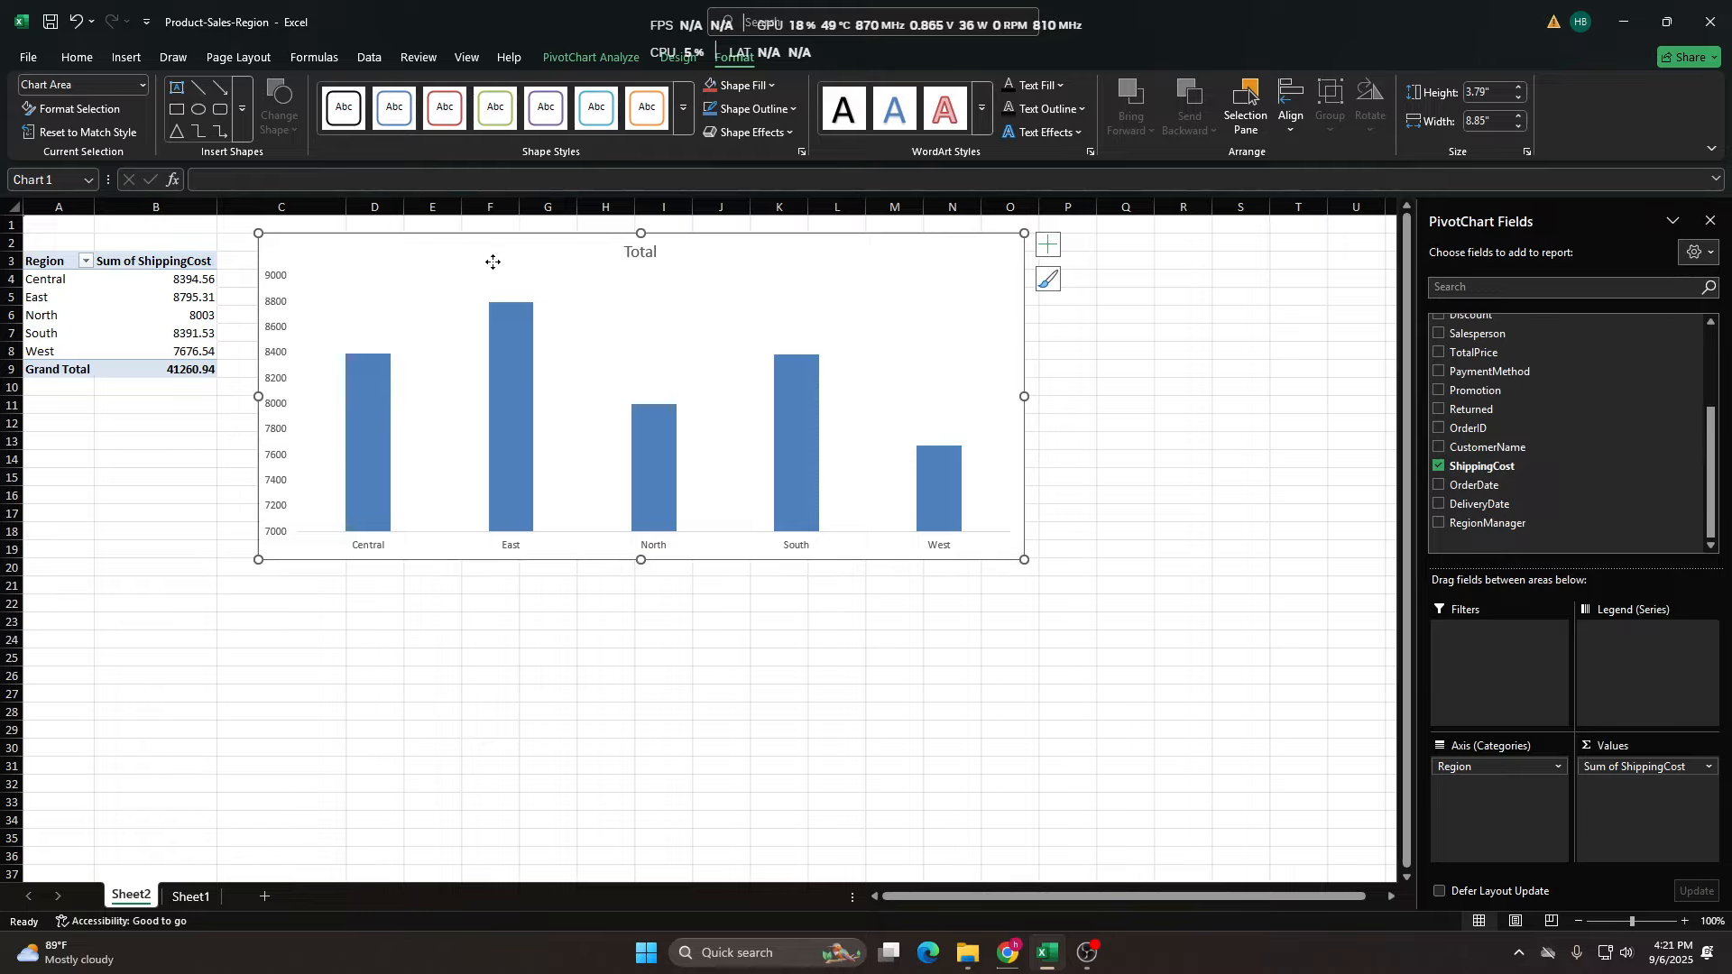
mouse_move(491, 259)
left_mouse_down()
mouse_move(453, 248)
mouse_move(541, 231)
left_mouse_up()
Try several preset chart styles on the column PivotChart, ending with the second style of narrow columns and vertical value labels.
left_click(1007, 265)
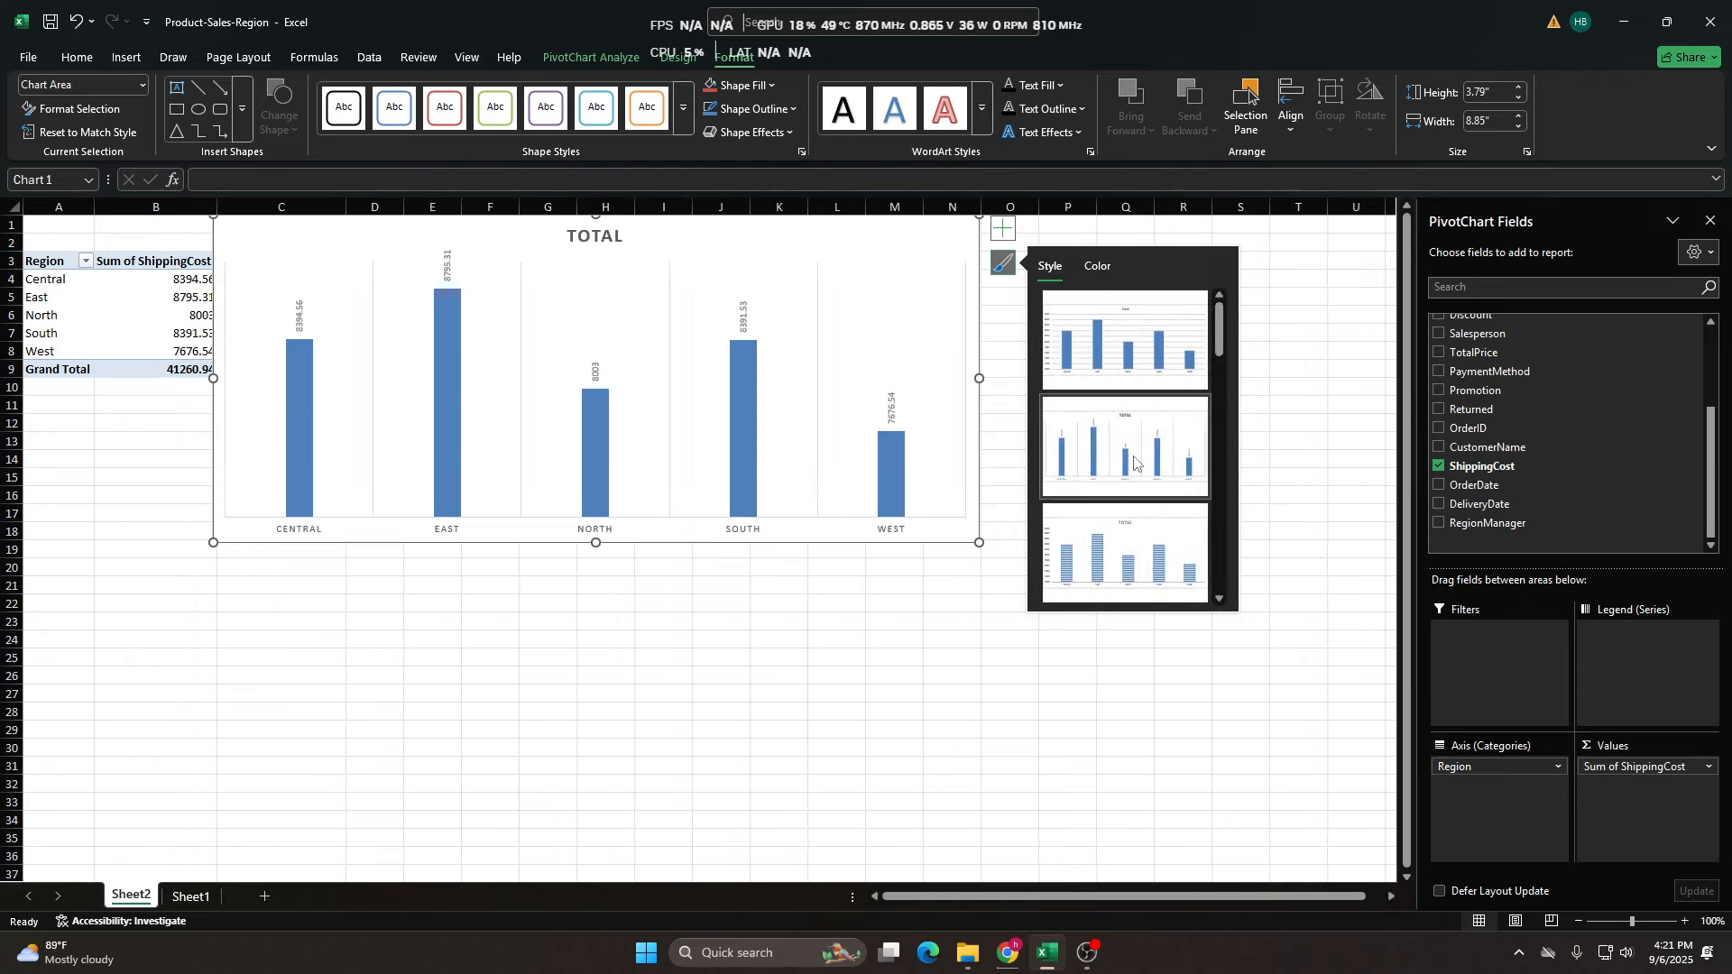
left_click(1157, 571)
left_click_drag(1220, 347, 1220, 411)
scroll(1141, 435, "down", 5)
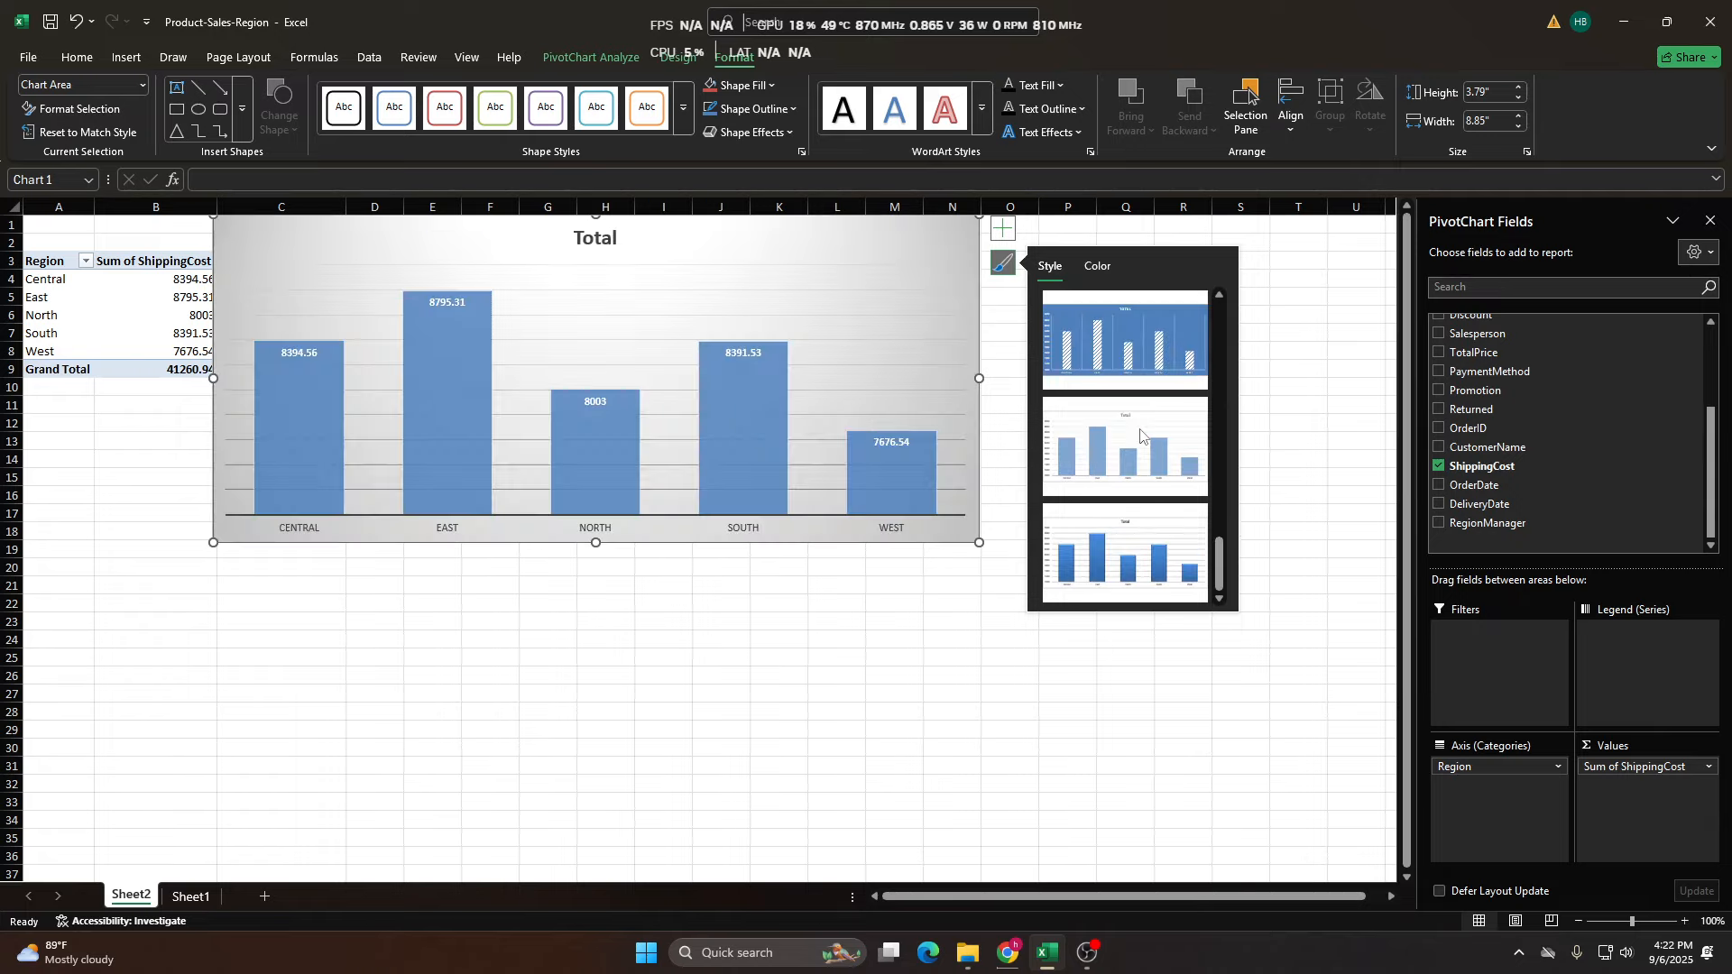
left_click(1125, 552)
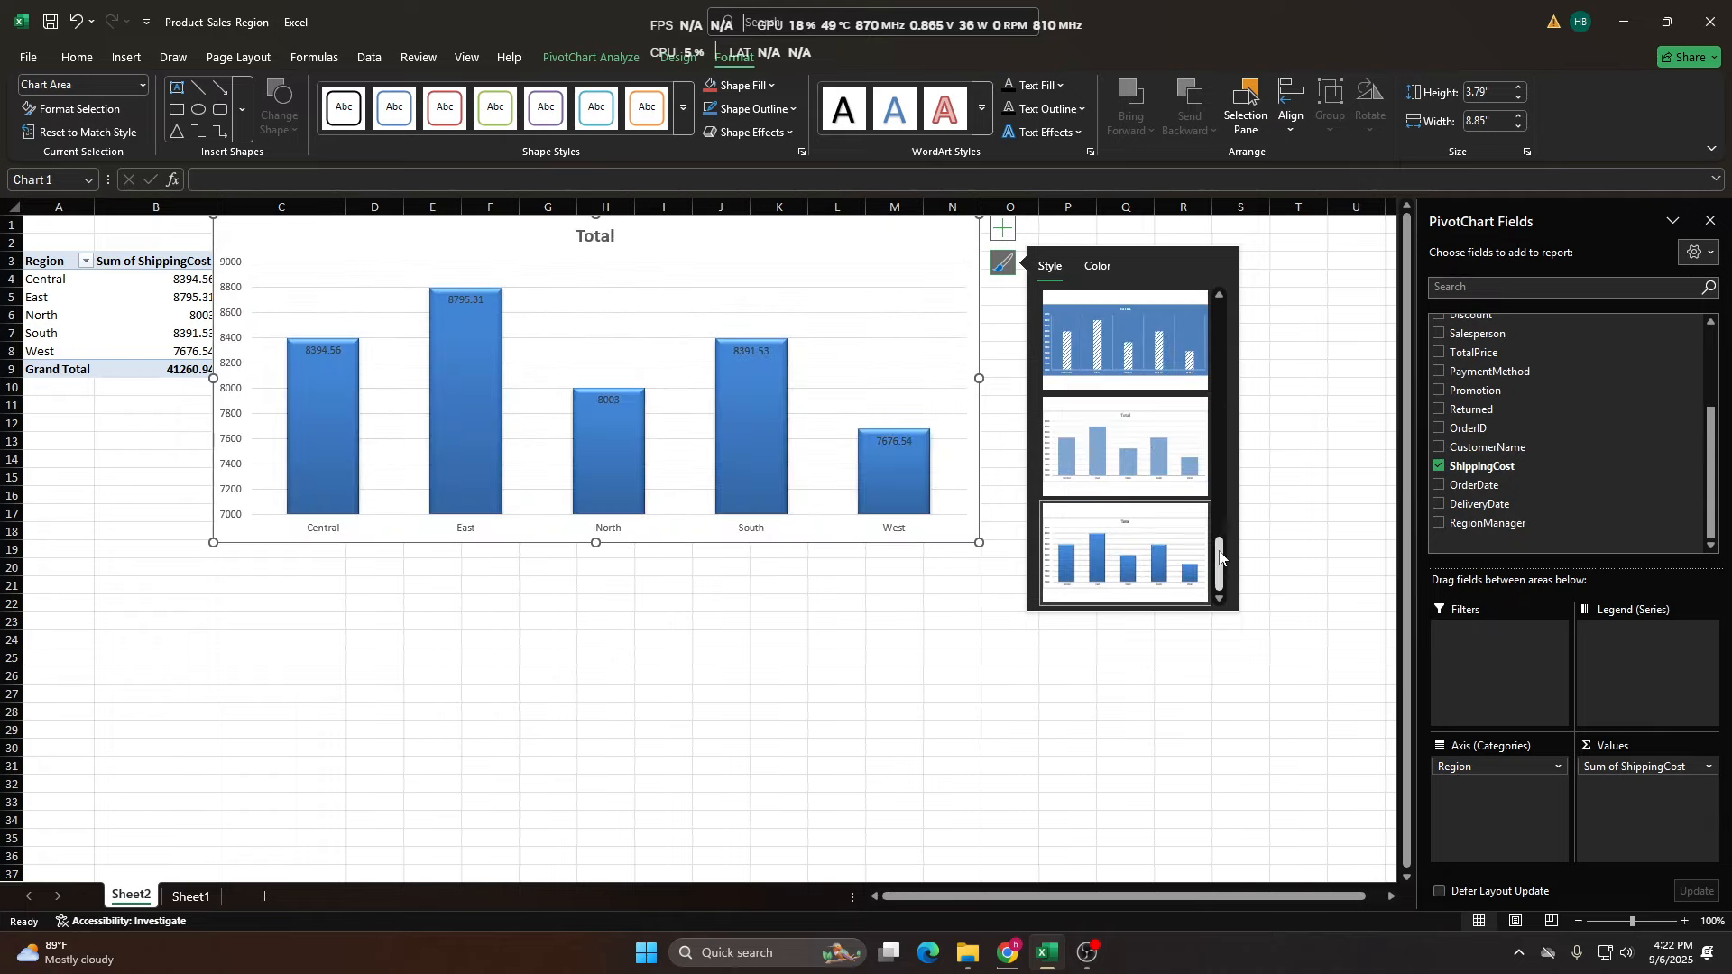
left_click_drag(1219, 554, 1220, 320)
left_click(1125, 447)
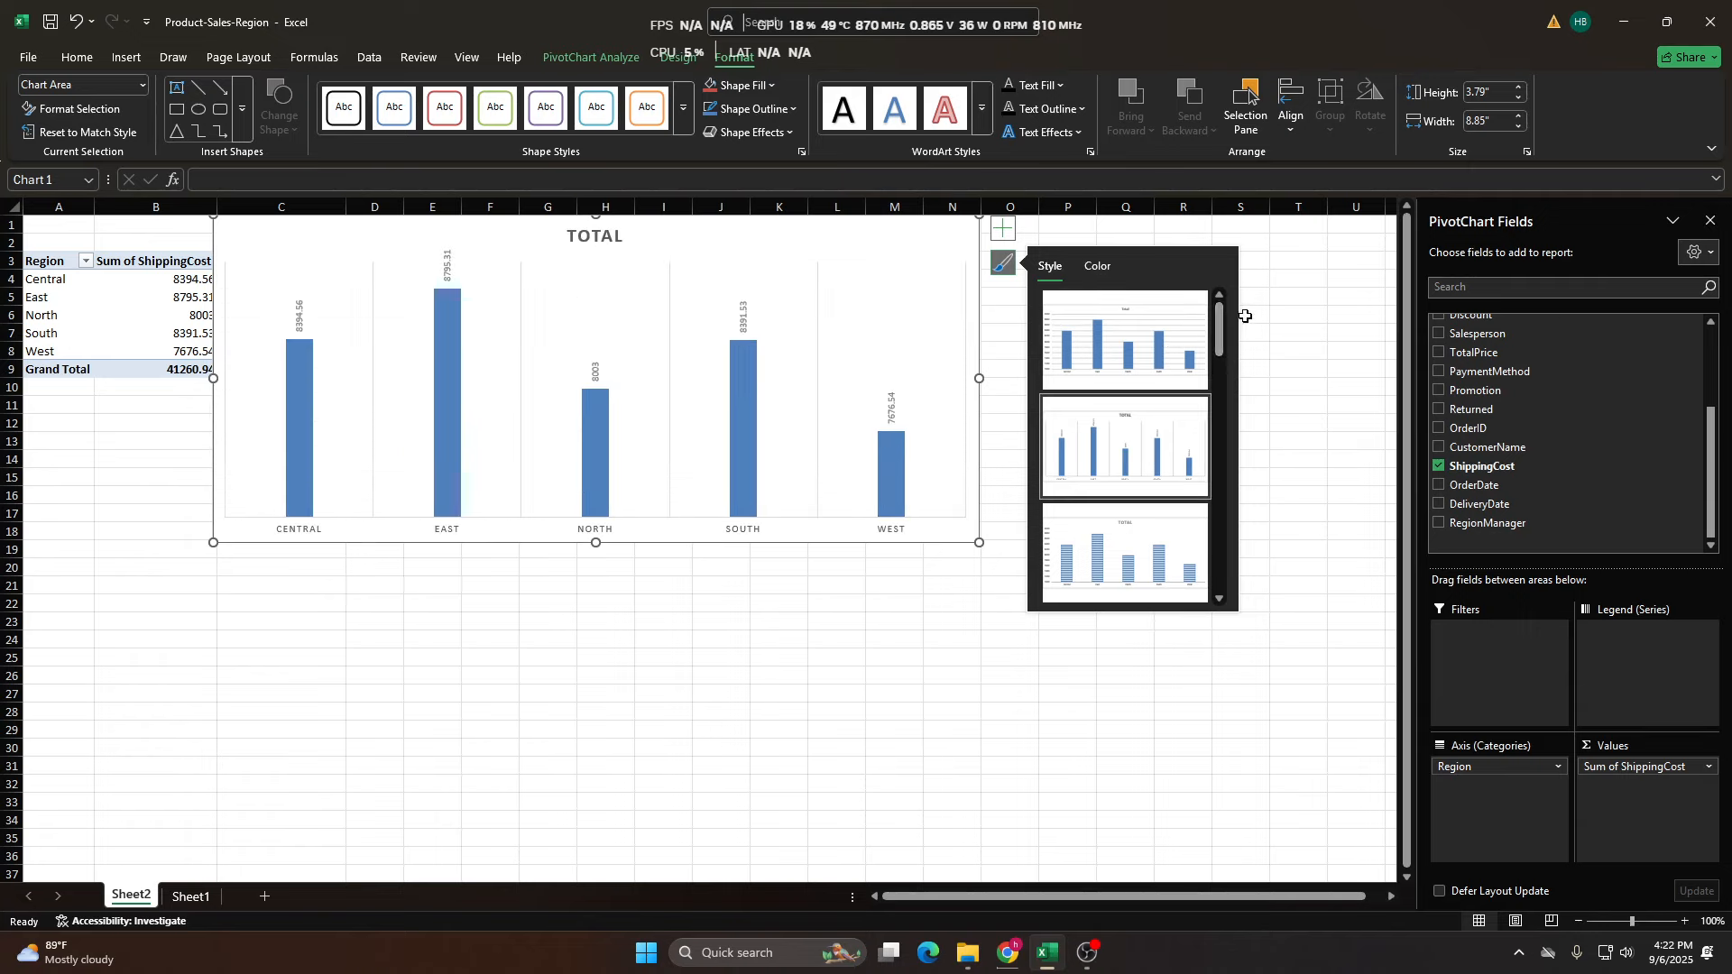
Undo the chart style changes on the PivotChart.
left_click(841, 658)
key("ctrl+c")
key("ctrl+z")
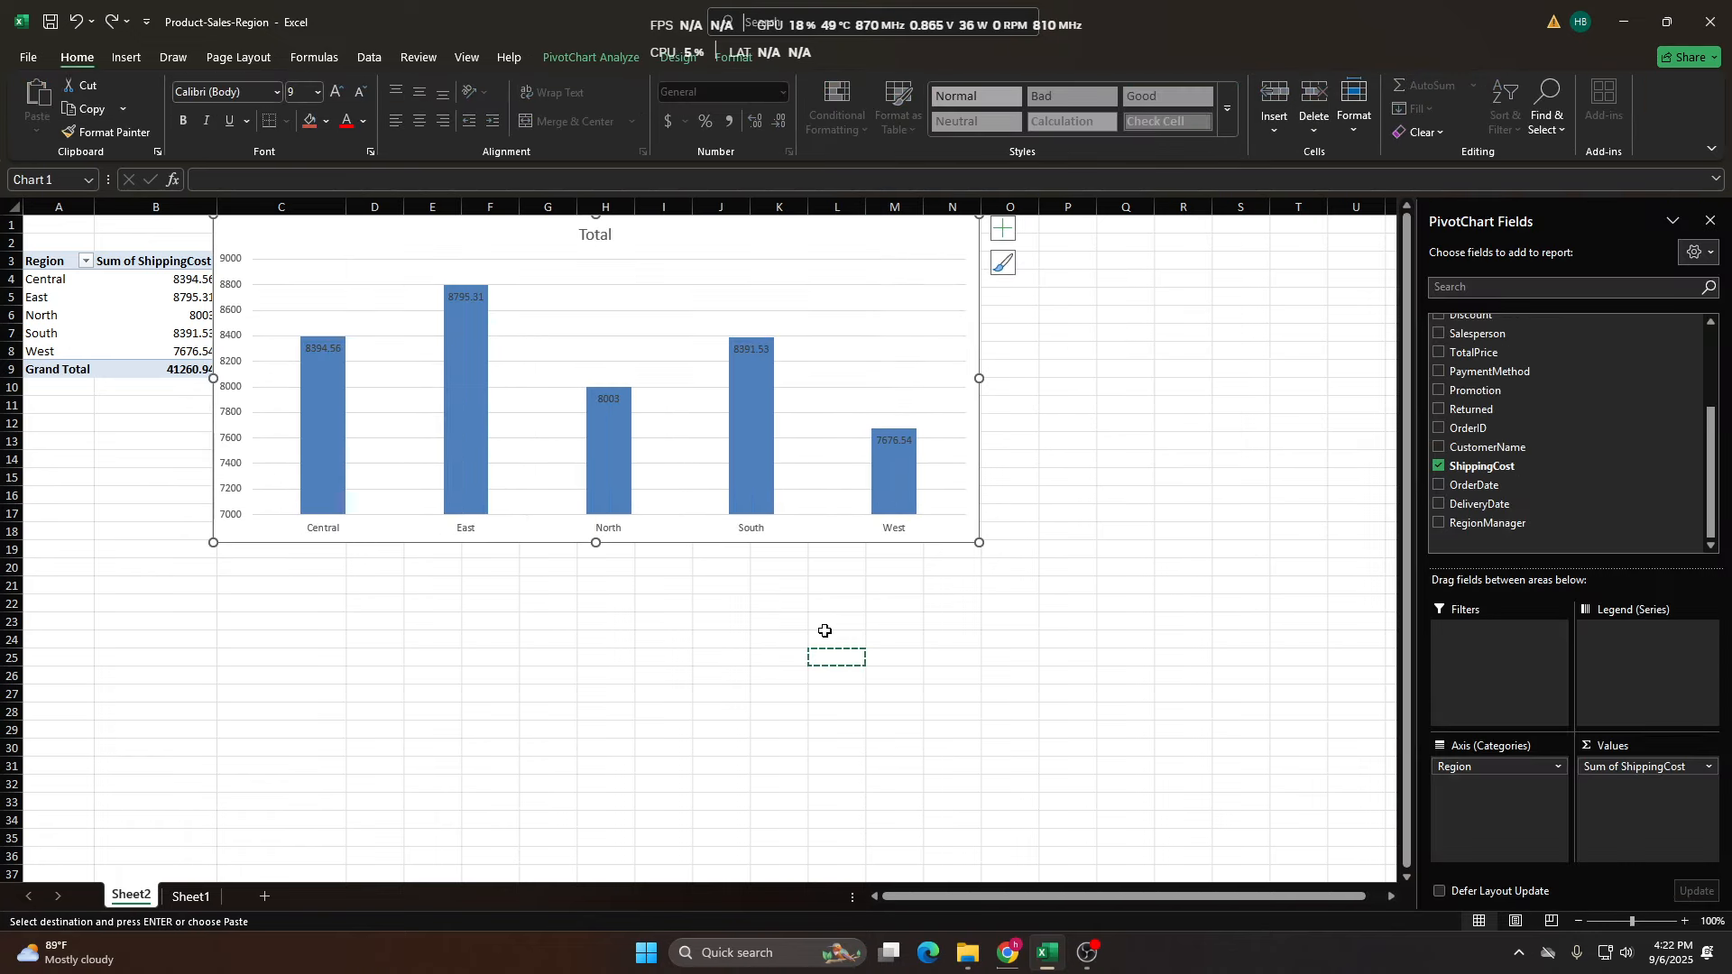
key("ctrl+y")
key("ctrl+y")
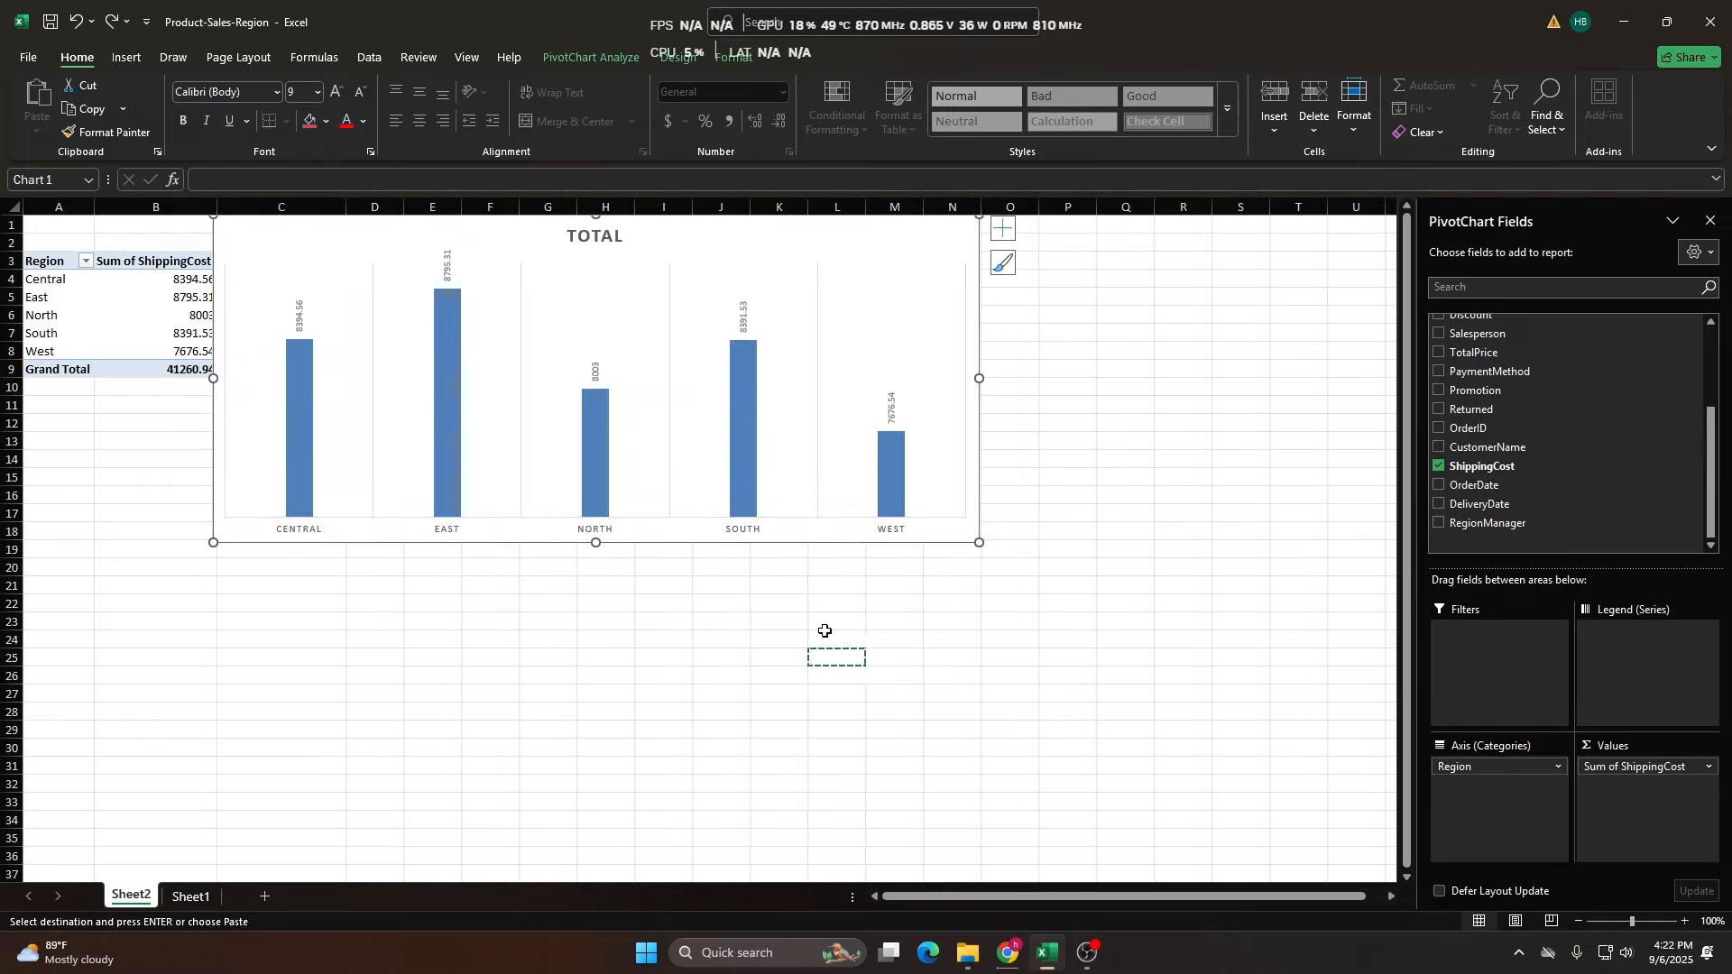
key("ctrl+z")
Move the PivotChart clear of the pivot table so it no longer covers column B.
left_click(859, 284)
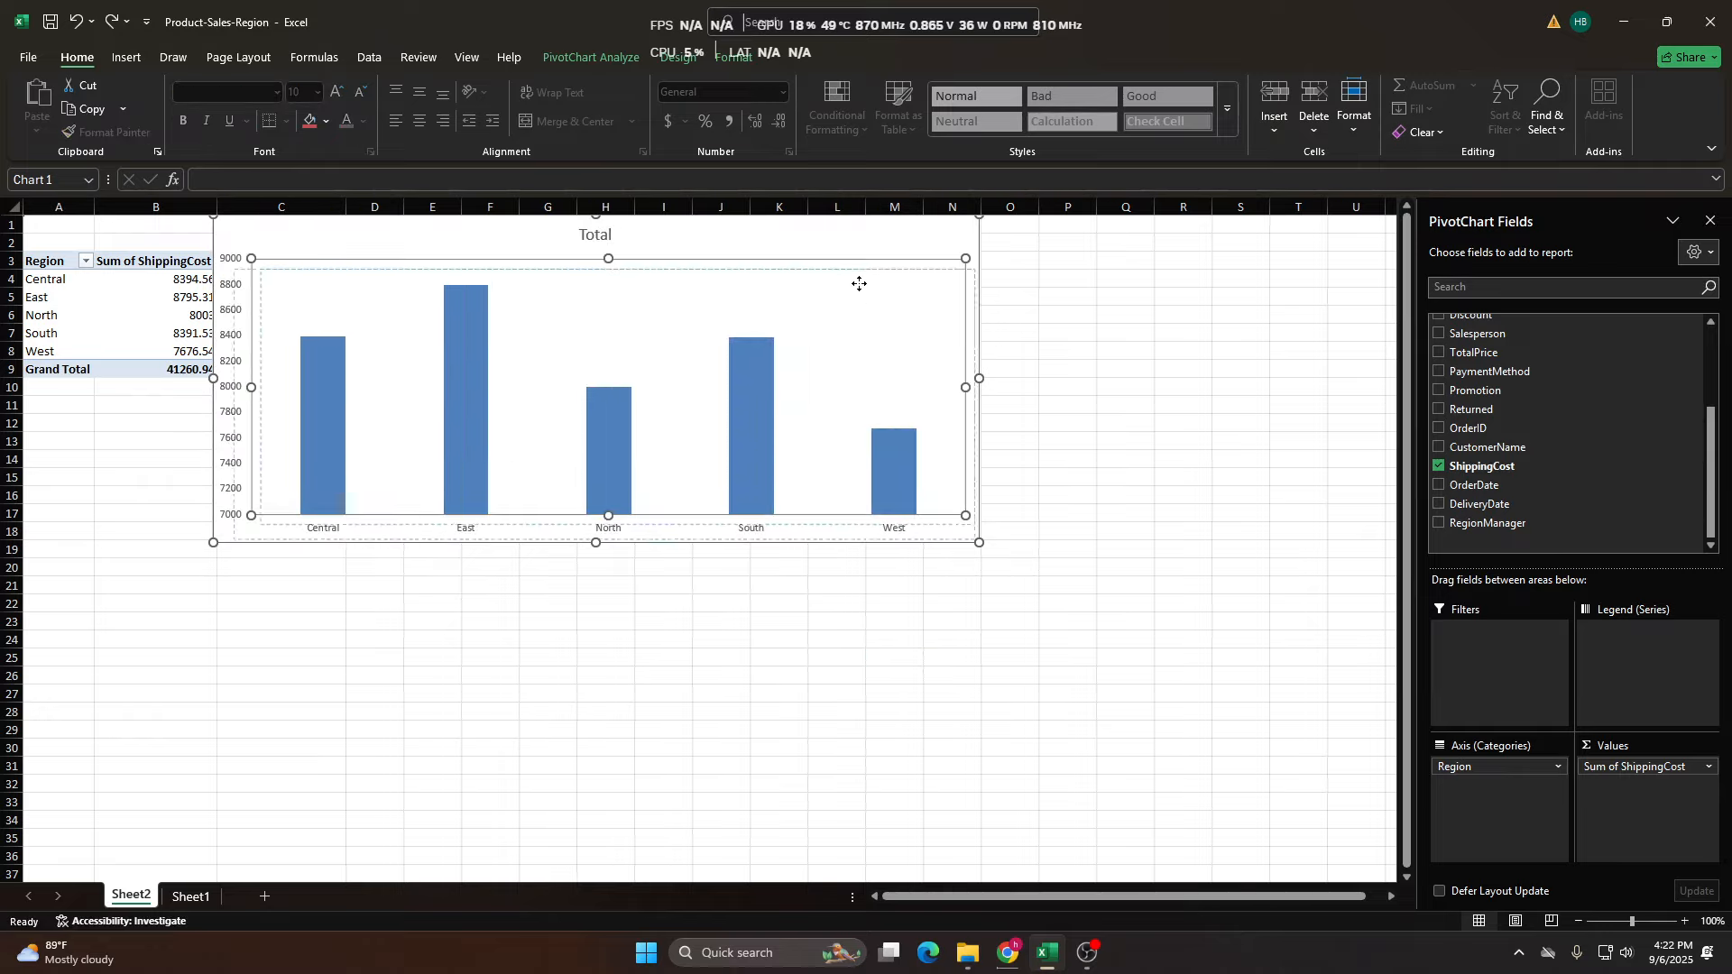
left_click_drag(476, 235, 514, 259)
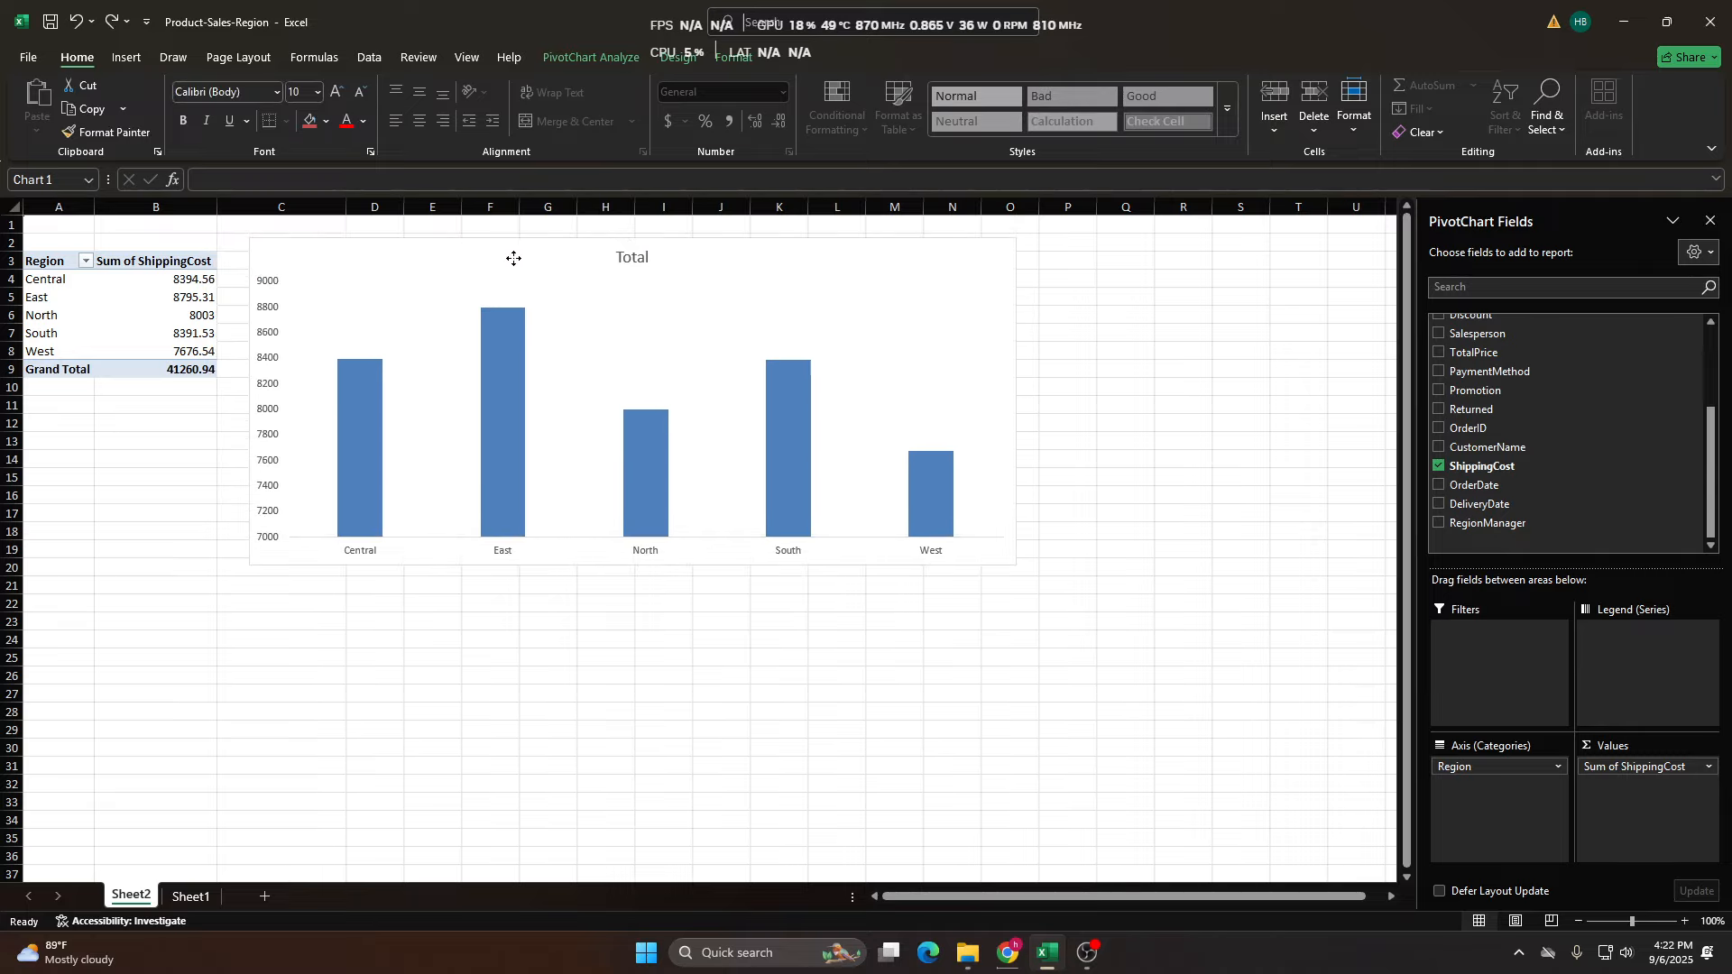
left_click(1203, 438)
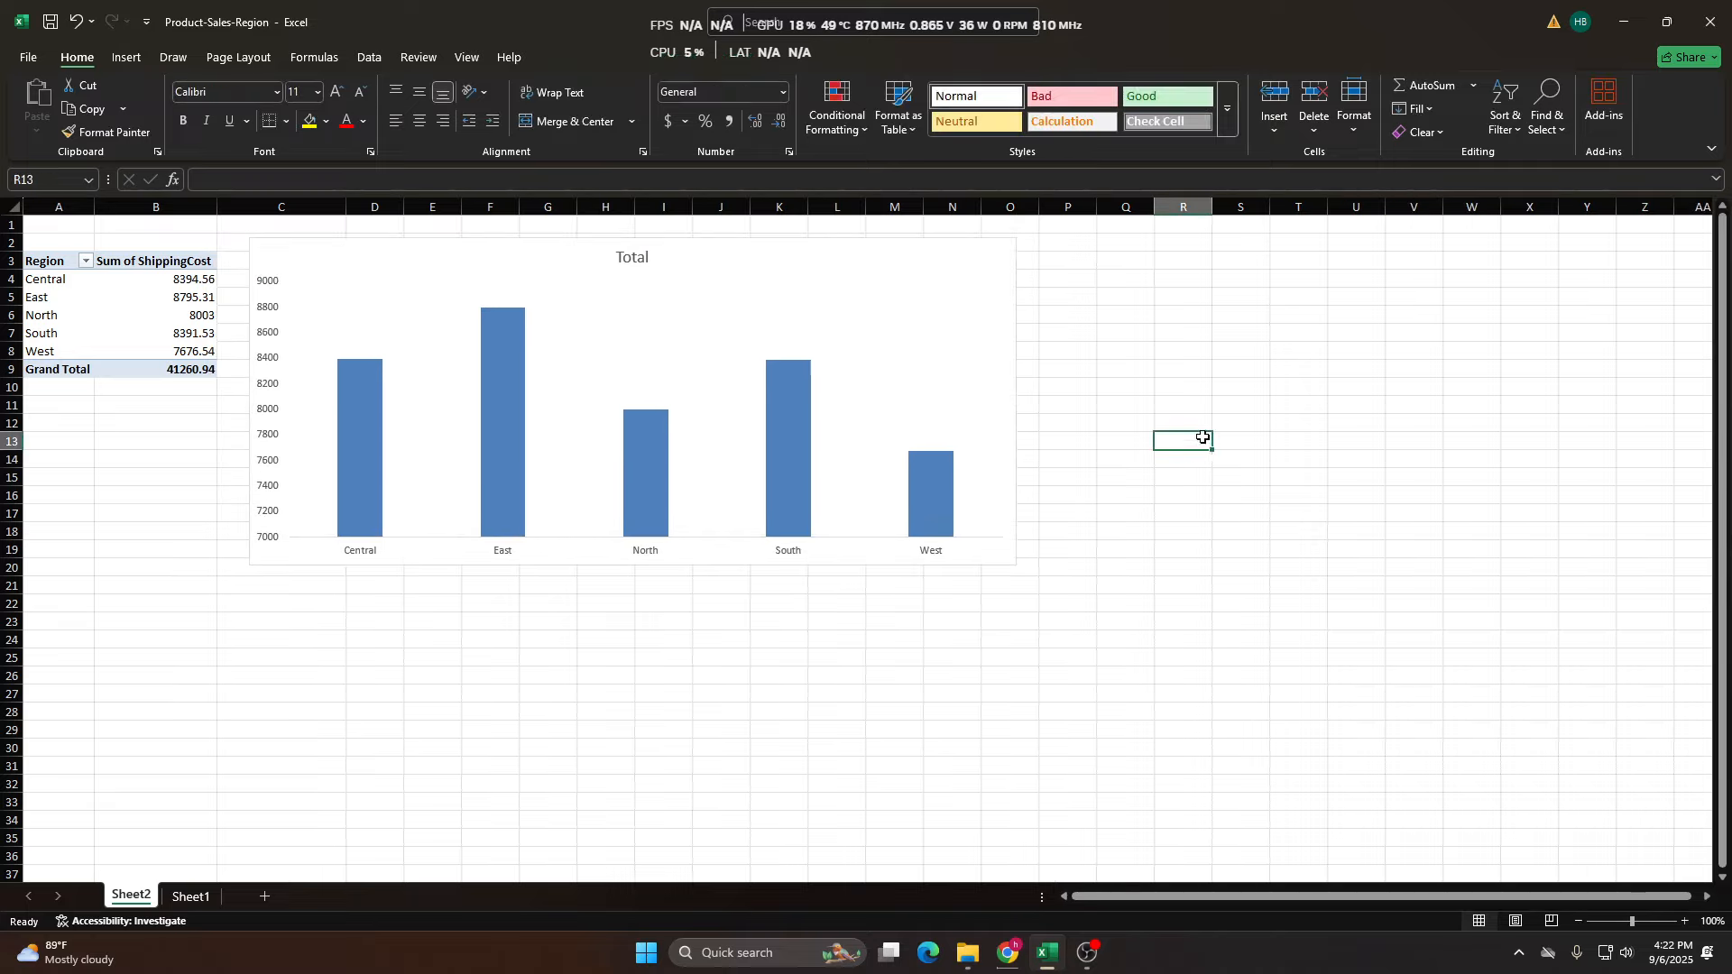
Replace the PivotChart's title with "Sum of Shipping cost by the Region".
left_click(819, 244)
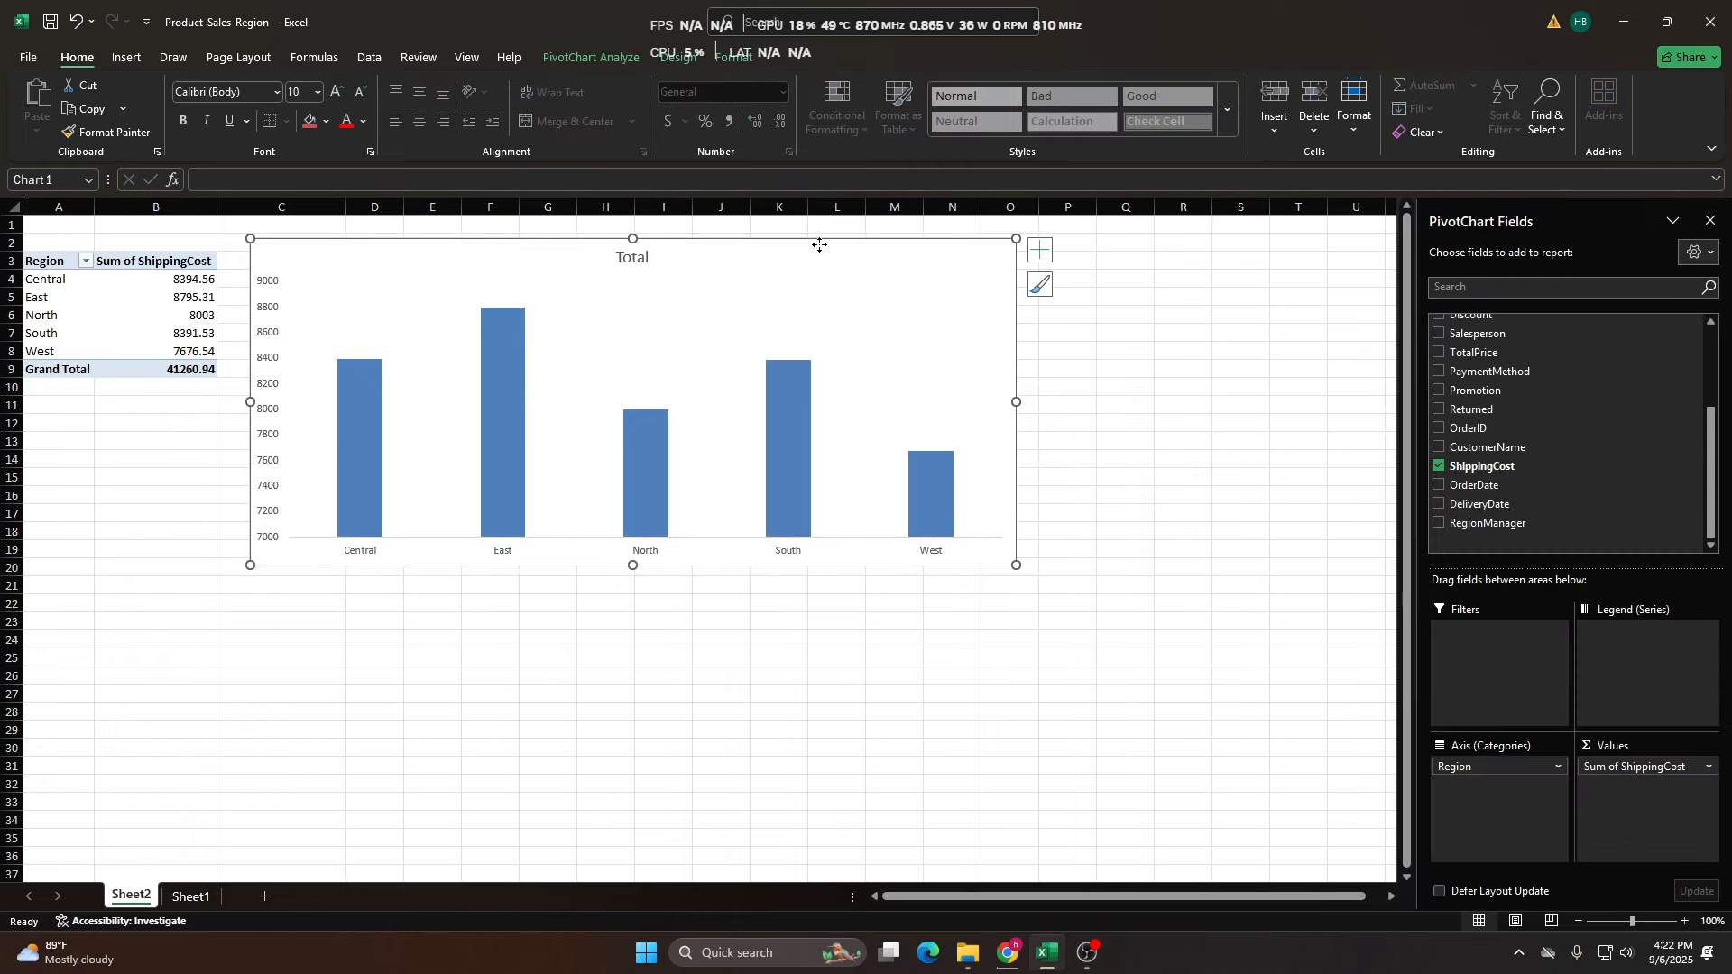
left_click(645, 262)
double_click(645, 259)
key("BackSpace")
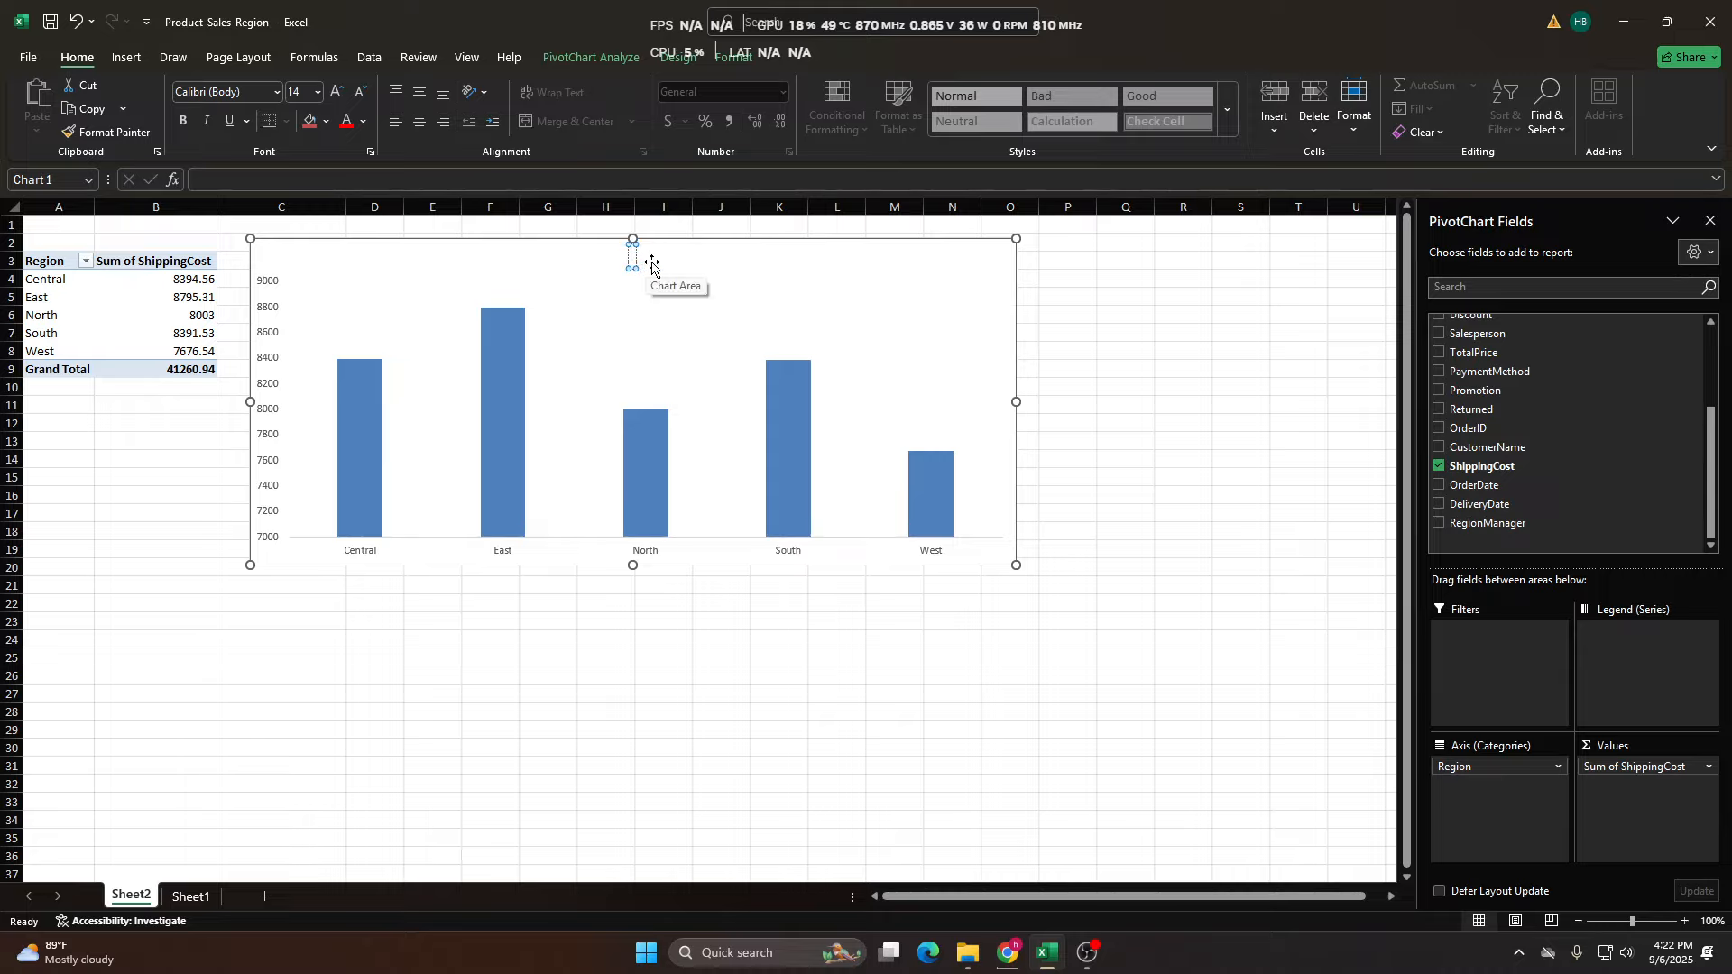
type("SUm i")
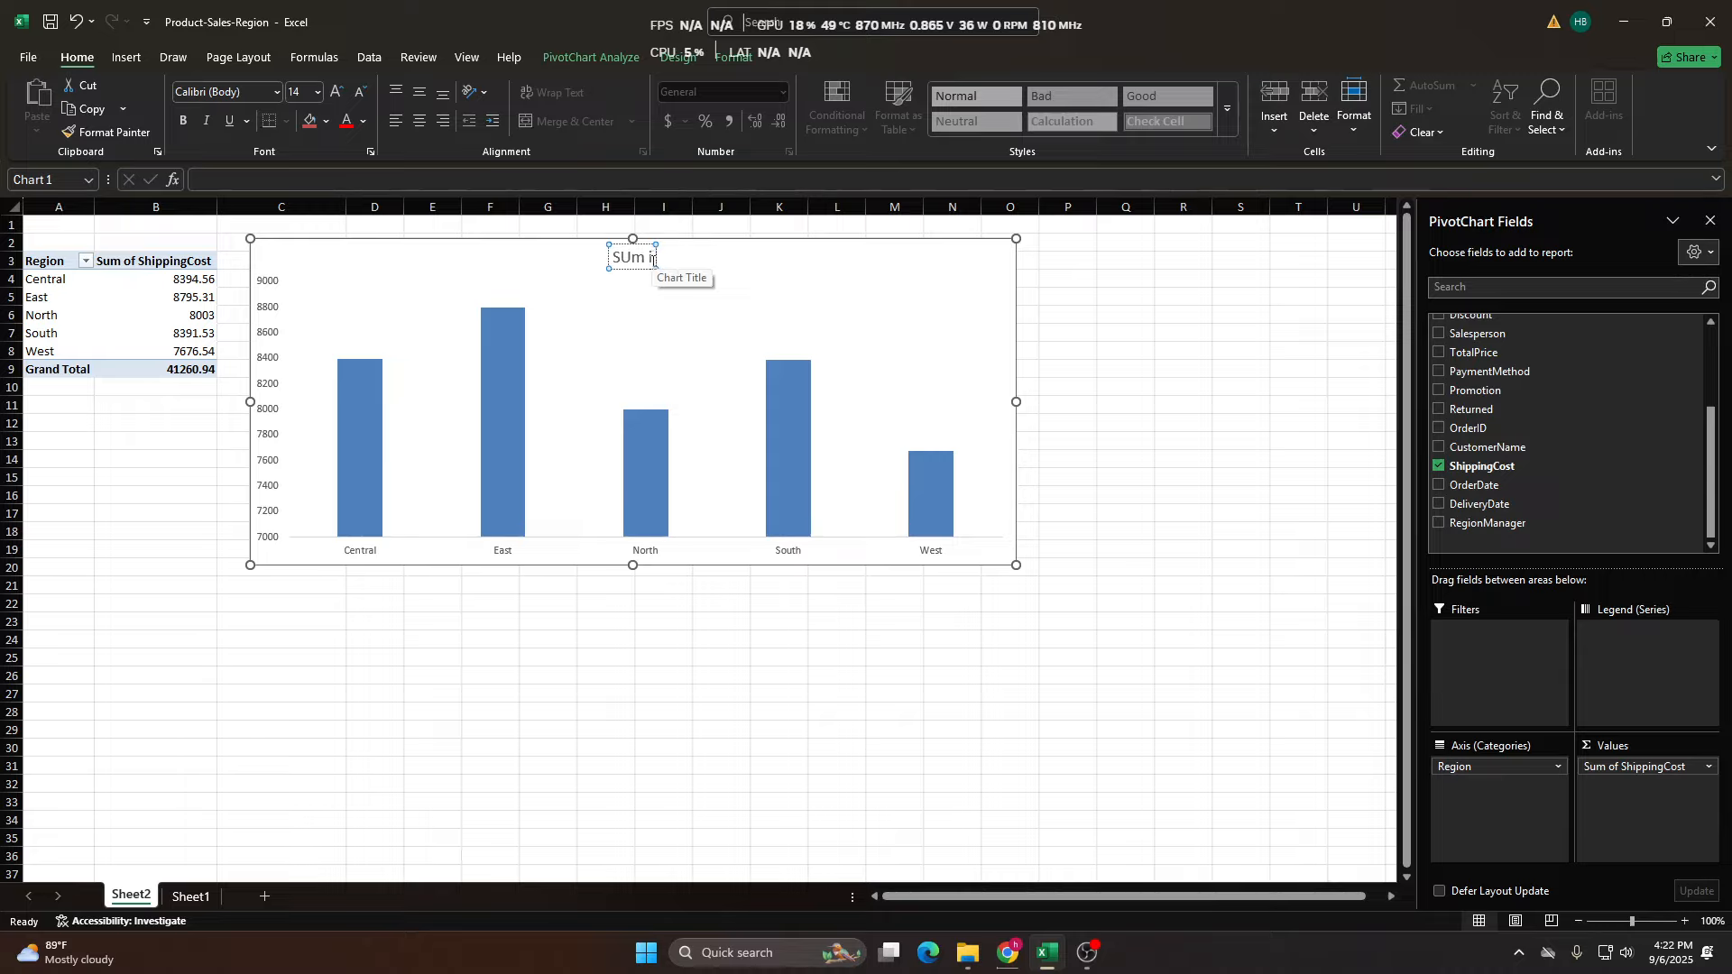
type("of Shippinm")
key("BackSpace")
key("BackSpace")
key("BackSpace")
key("BackSpace")
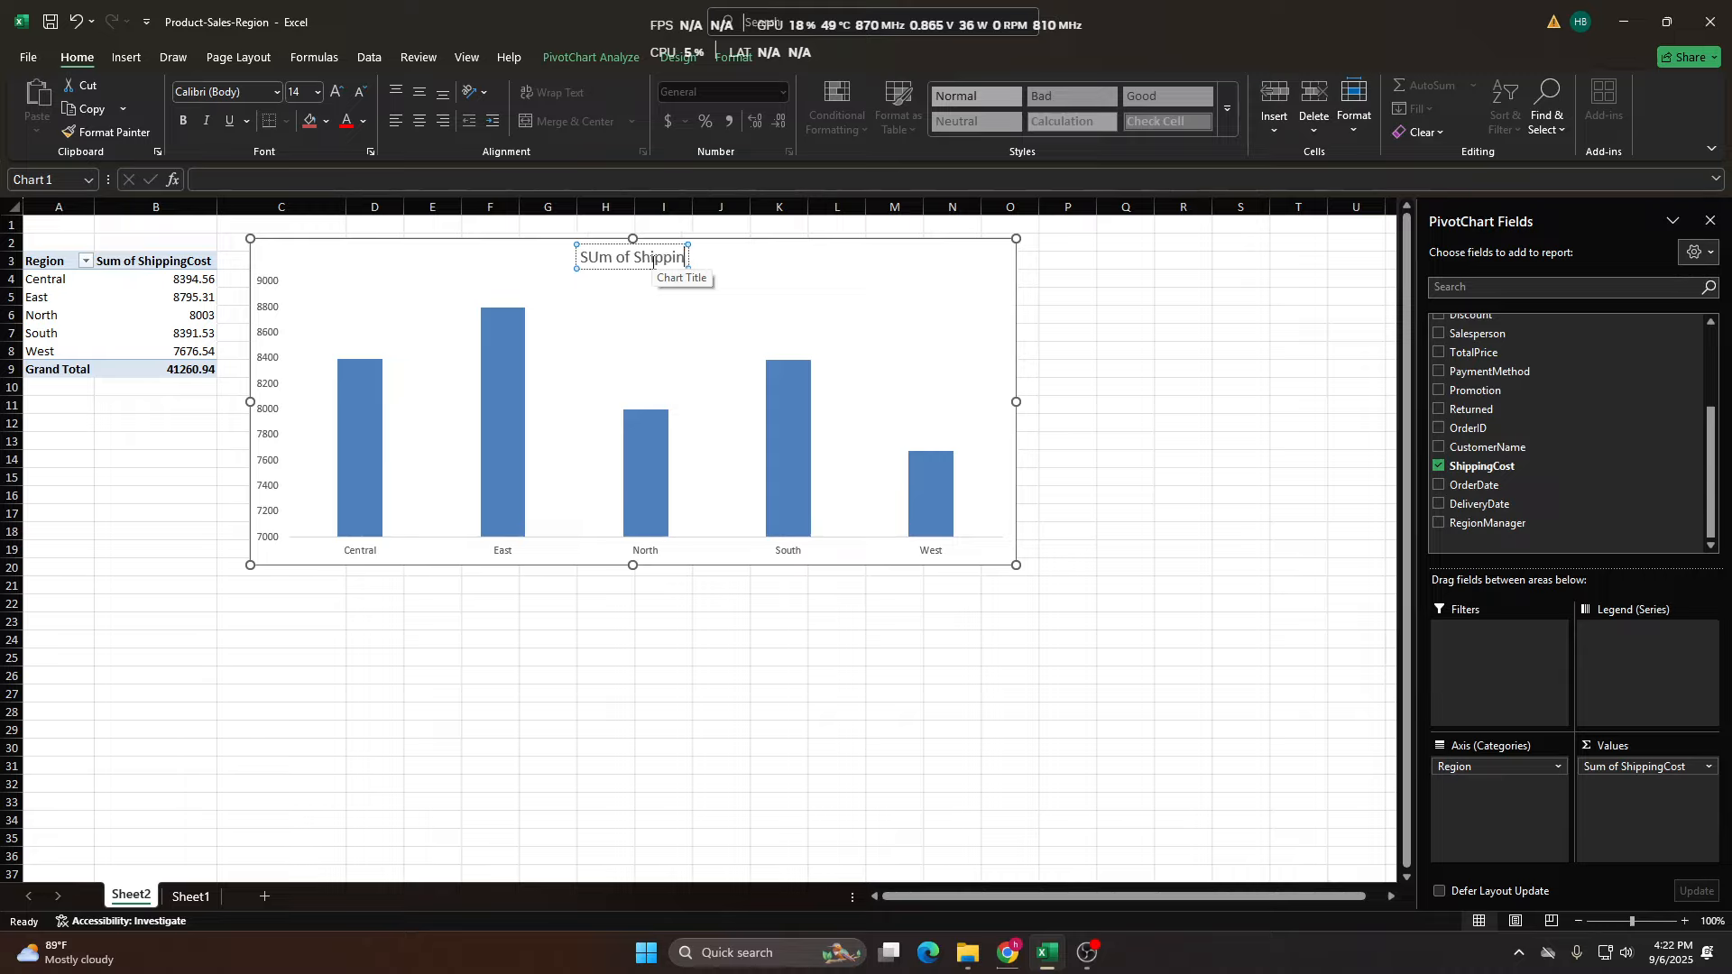
type("ing")
type("p")
type(" cost")
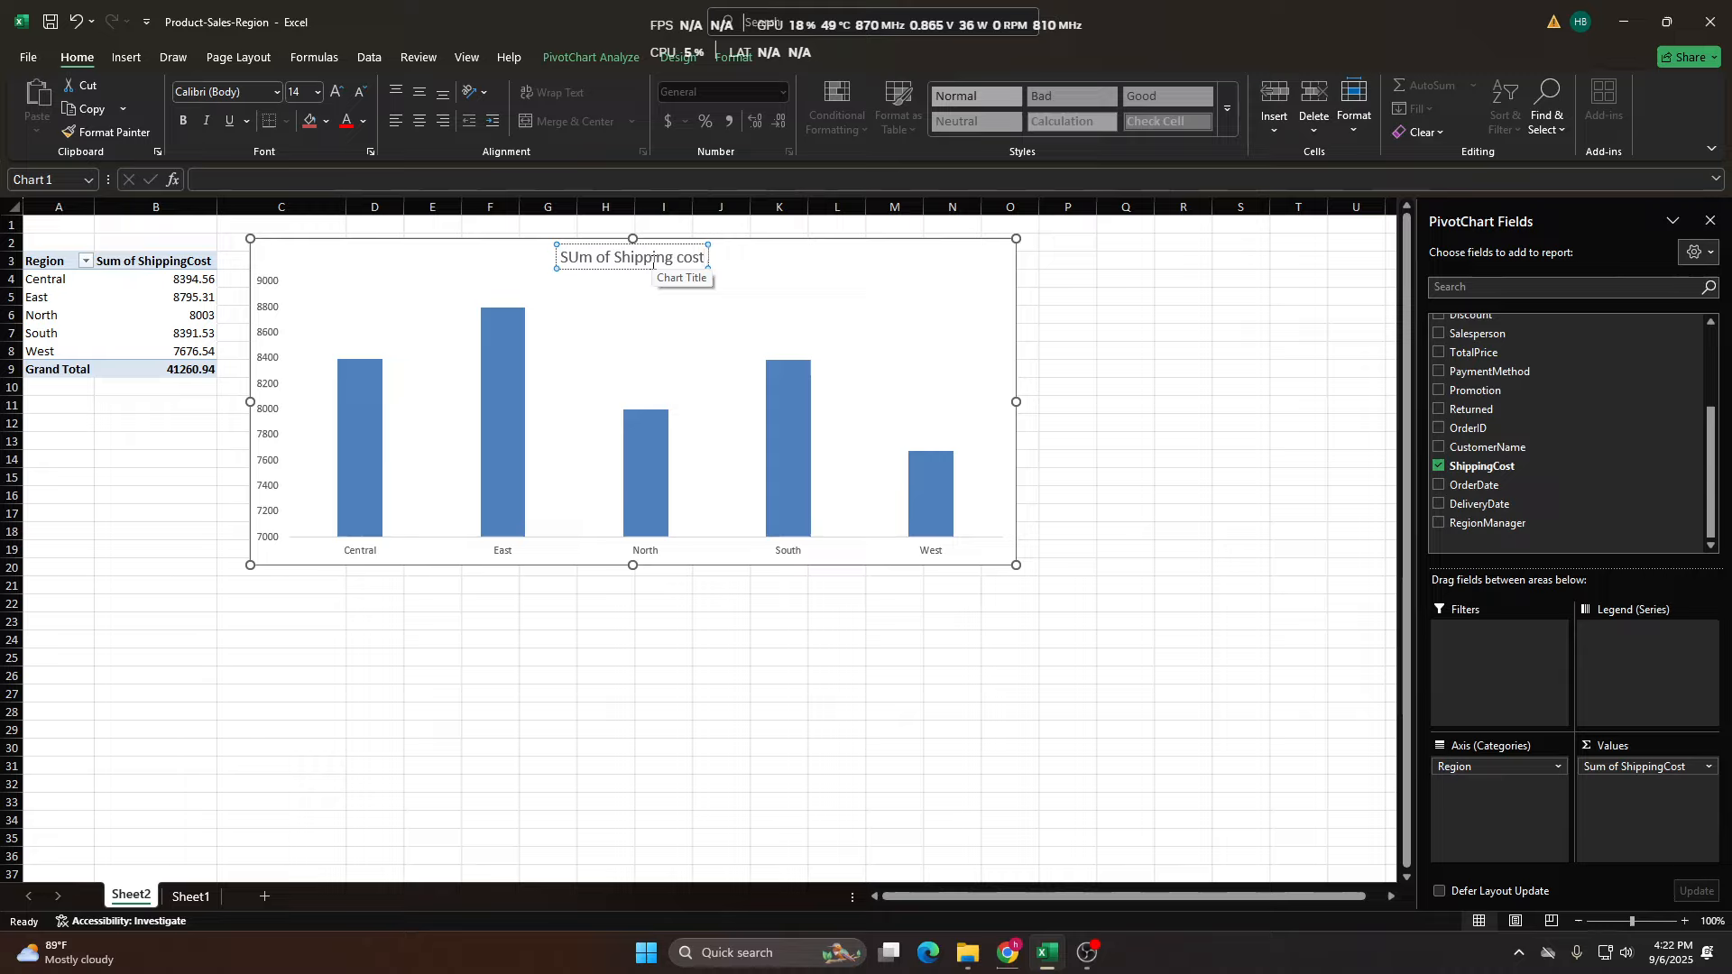
type(" bny the reg")
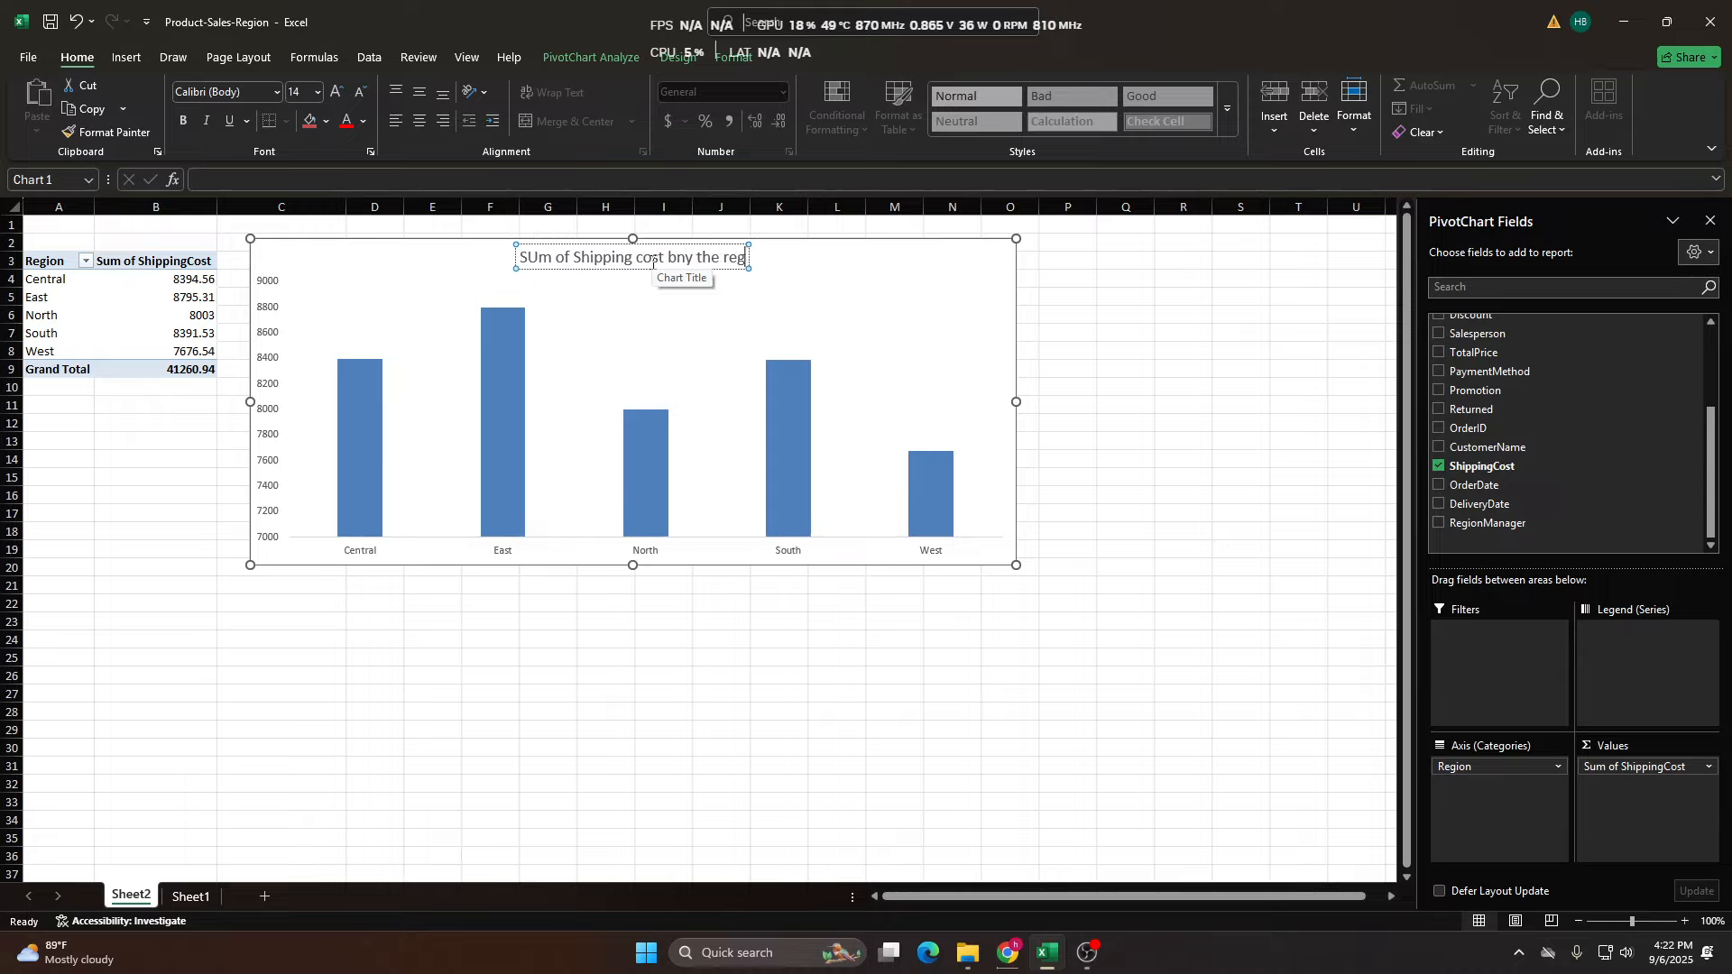
type("iob")
key("BackSpace")
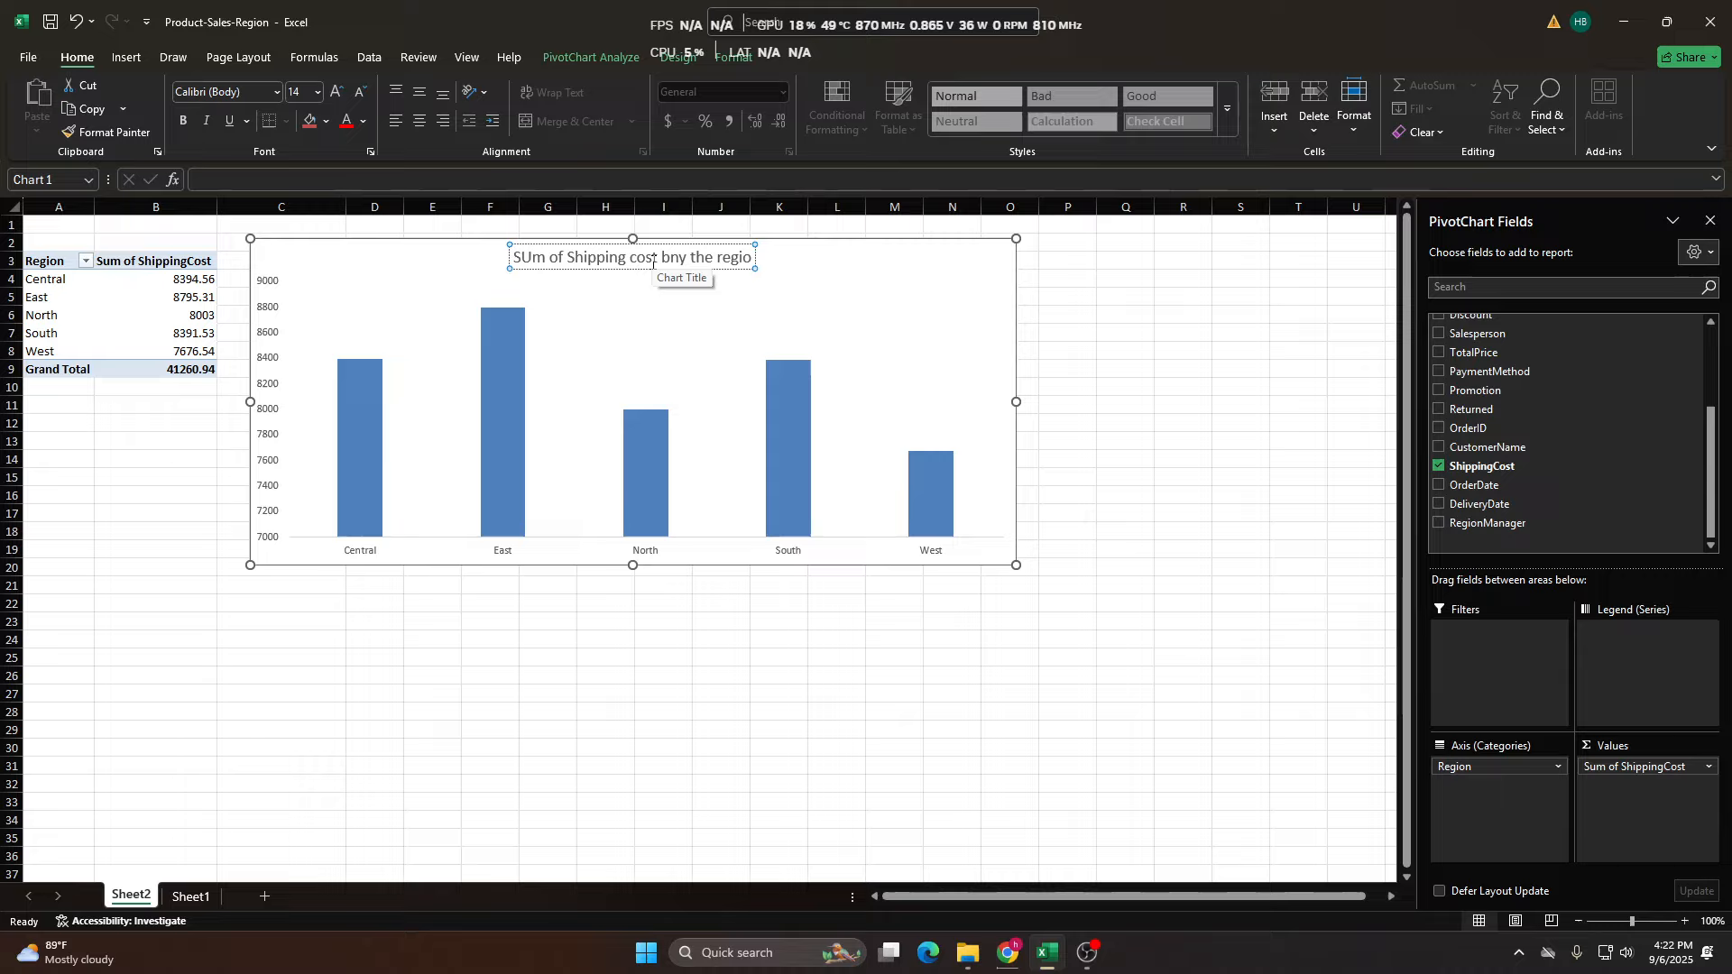
type("n")
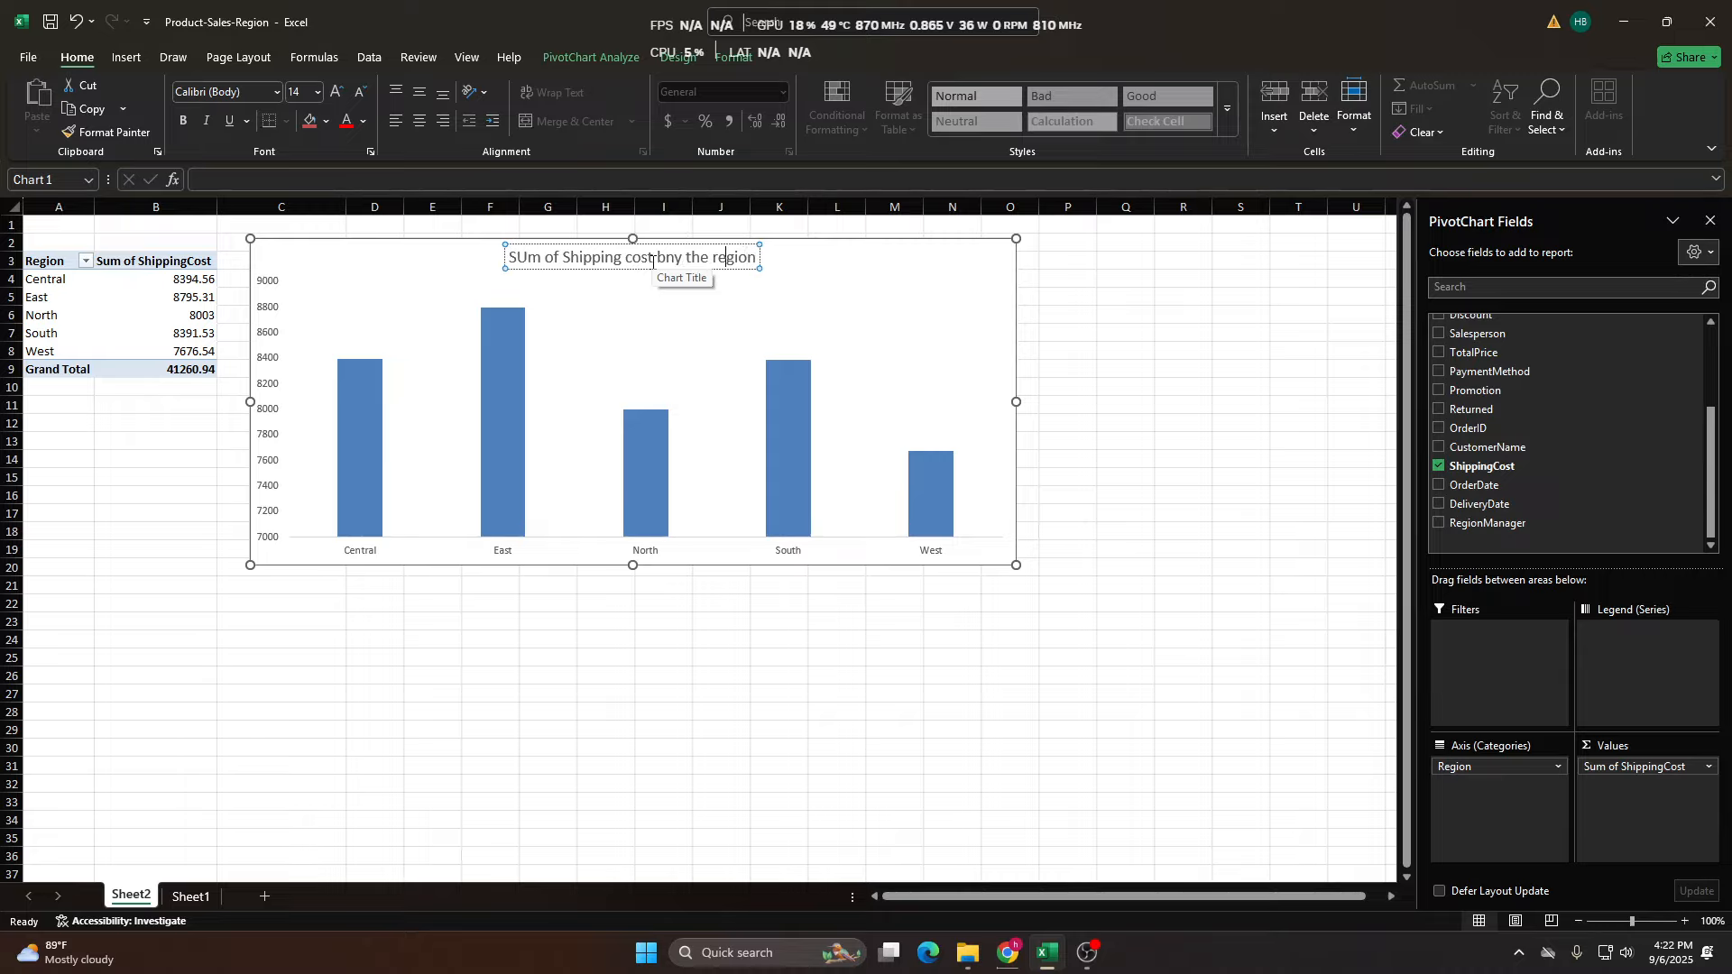
key("Left")
key("Left")
key("Left")
key("Left")
key("Left")
key("BackSpace")
type("R")
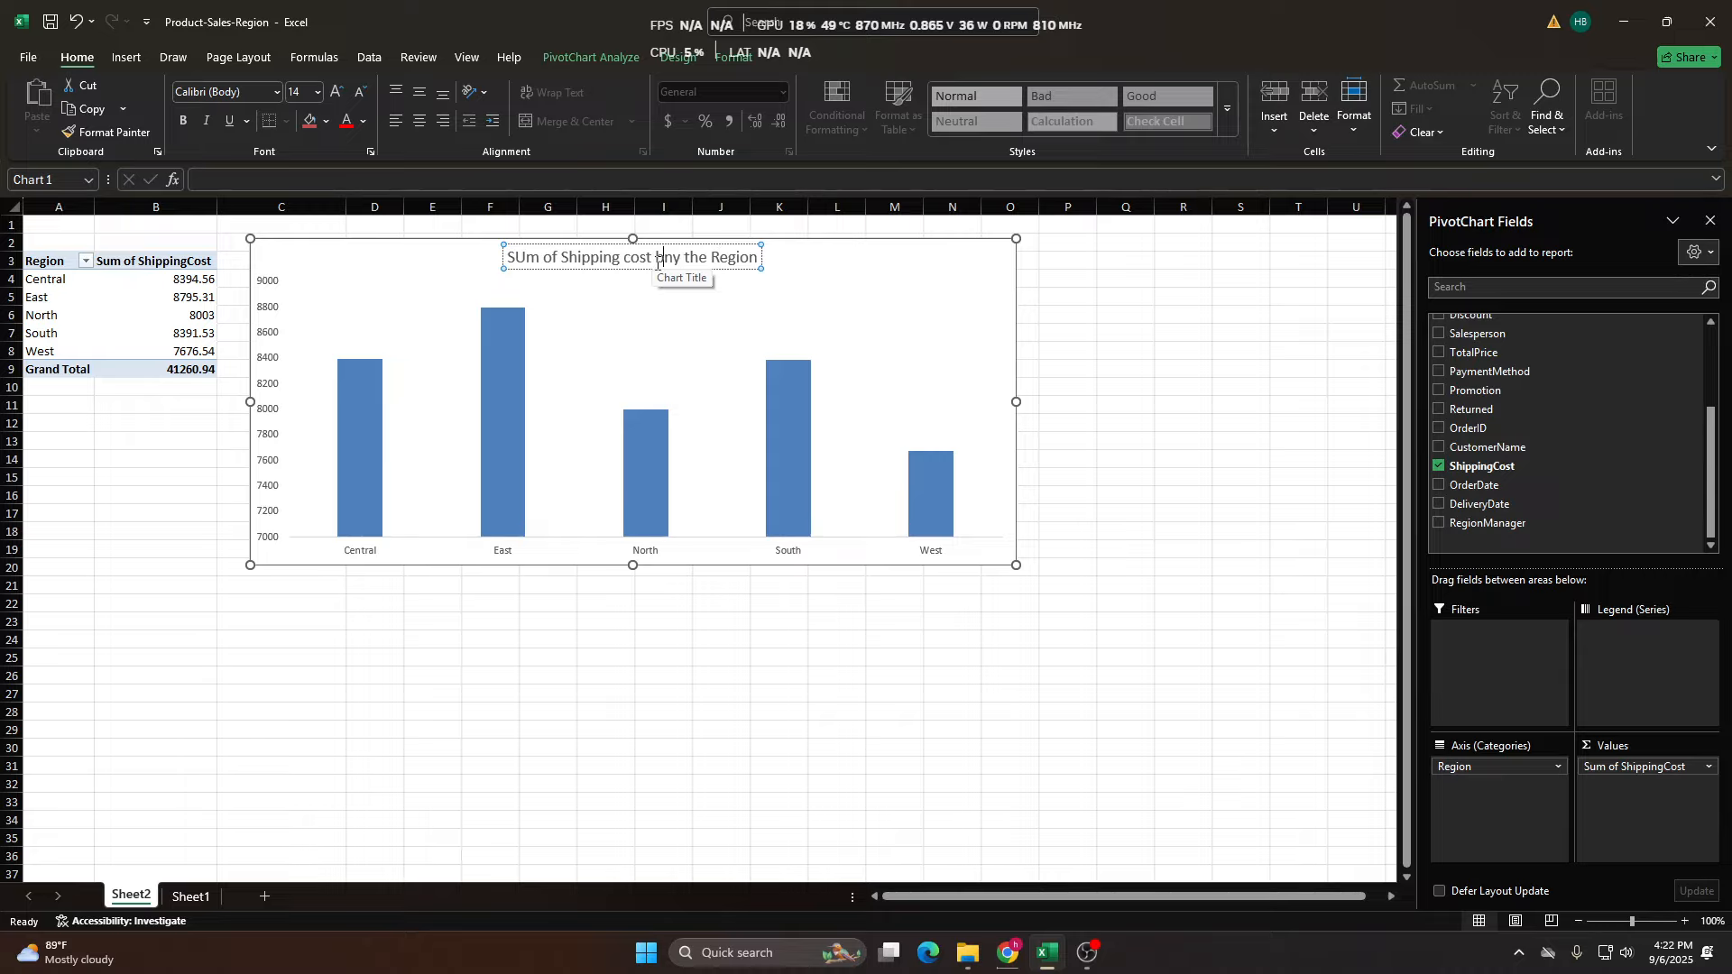
left_click(657, 263)
key("Delete")
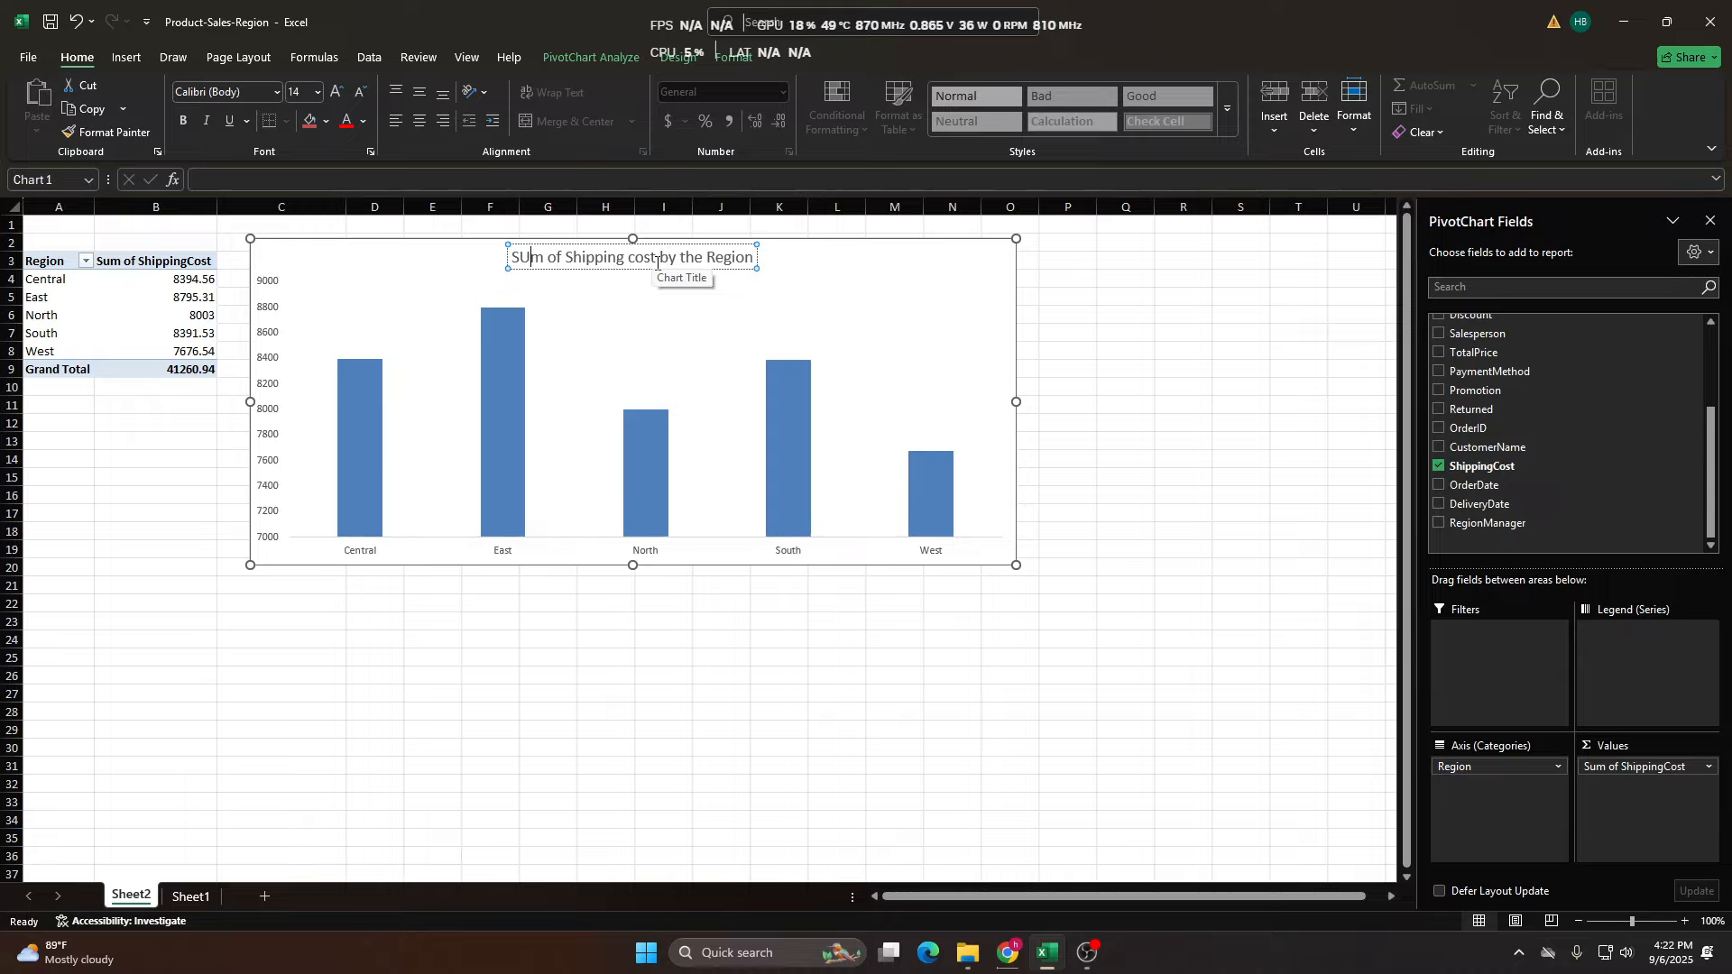
key("BackSpace")
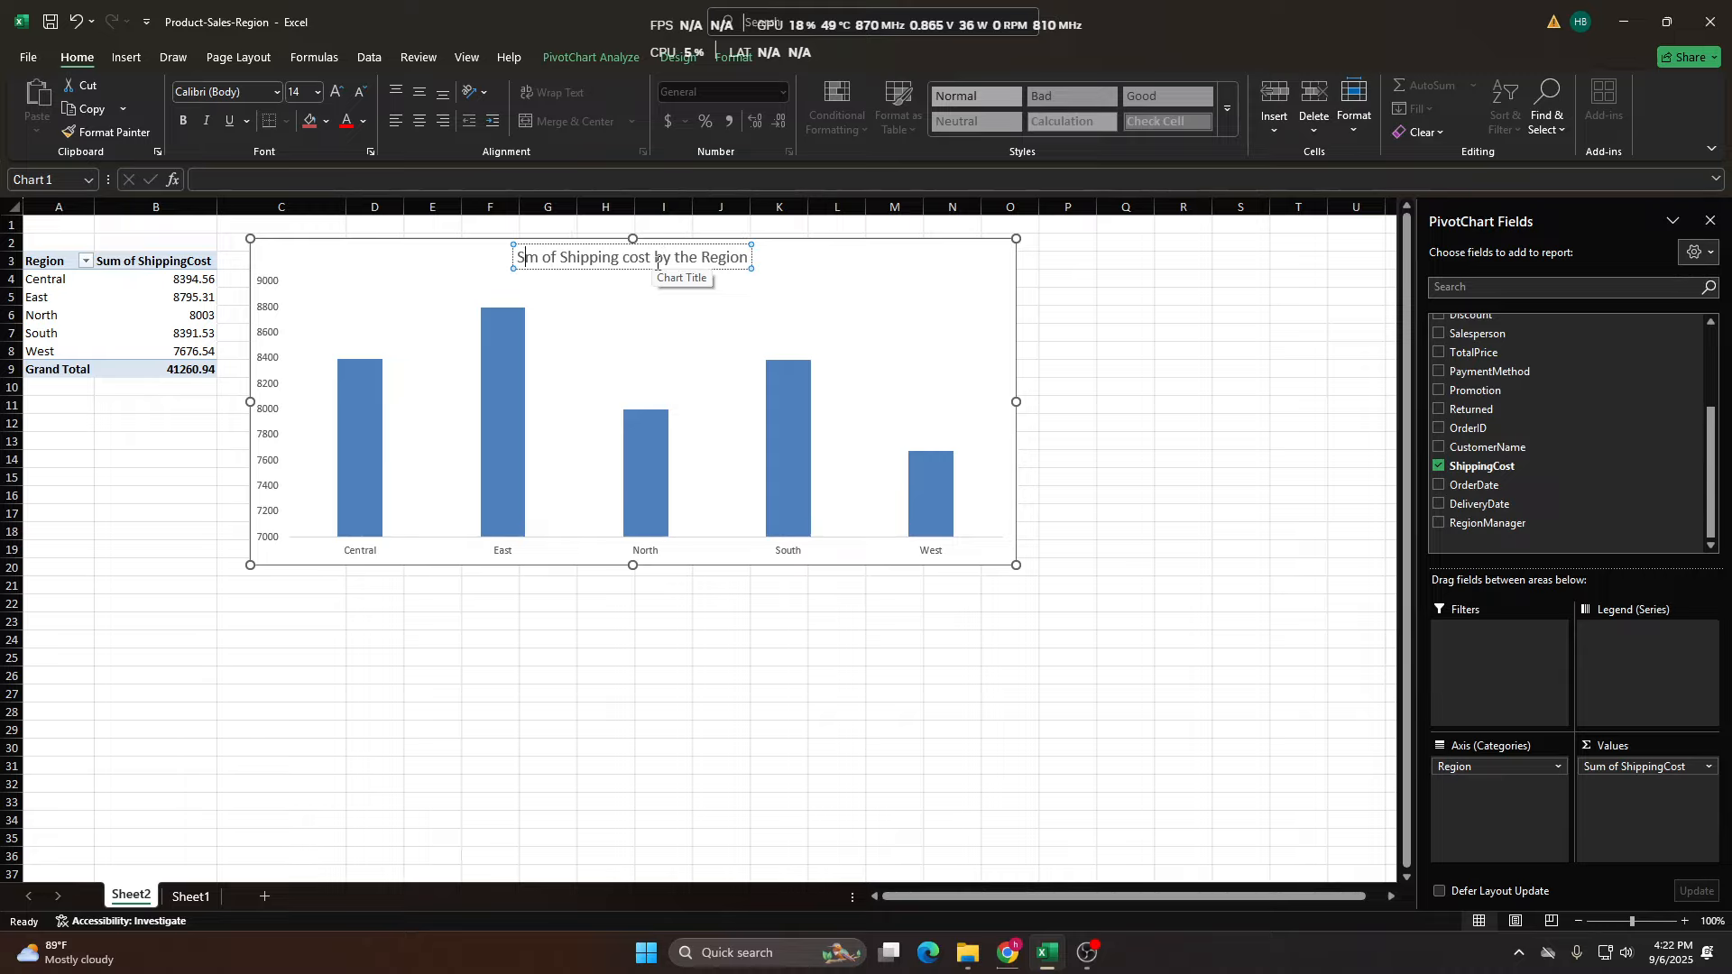
type("u")
left_click(896, 307)
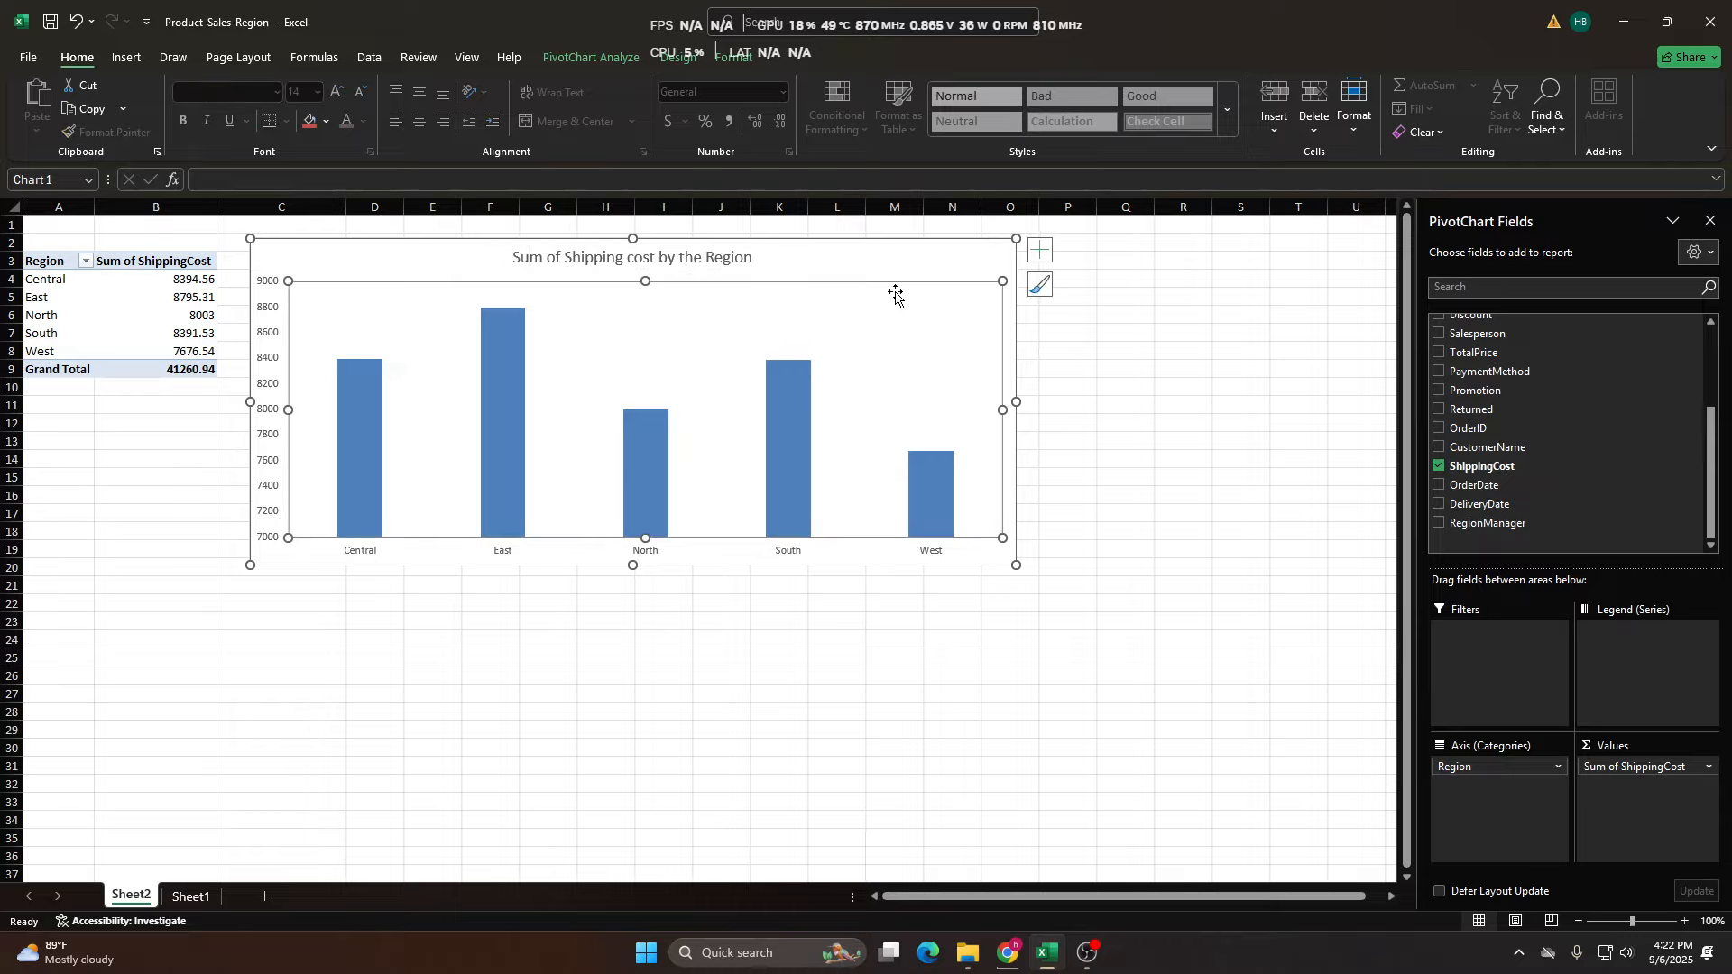
Add data labels to the PivotChart's columns and move the chart up to the top of the sheet.
left_click_drag(945, 255, 938, 246)
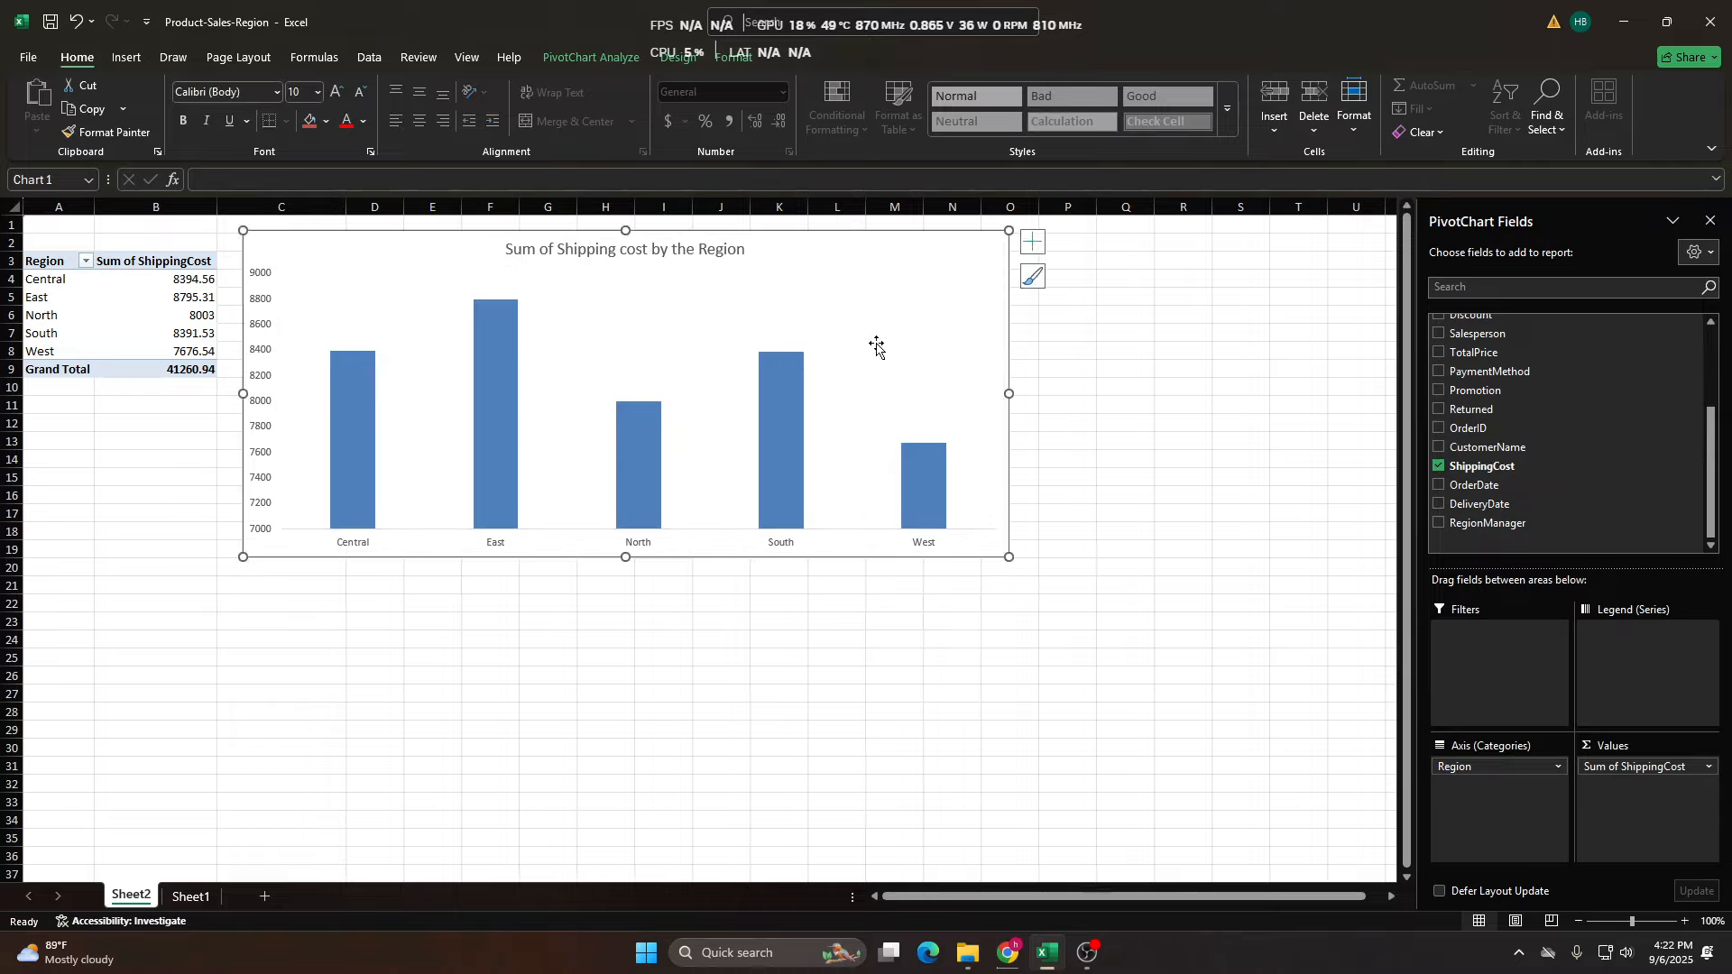
left_click(1033, 244)
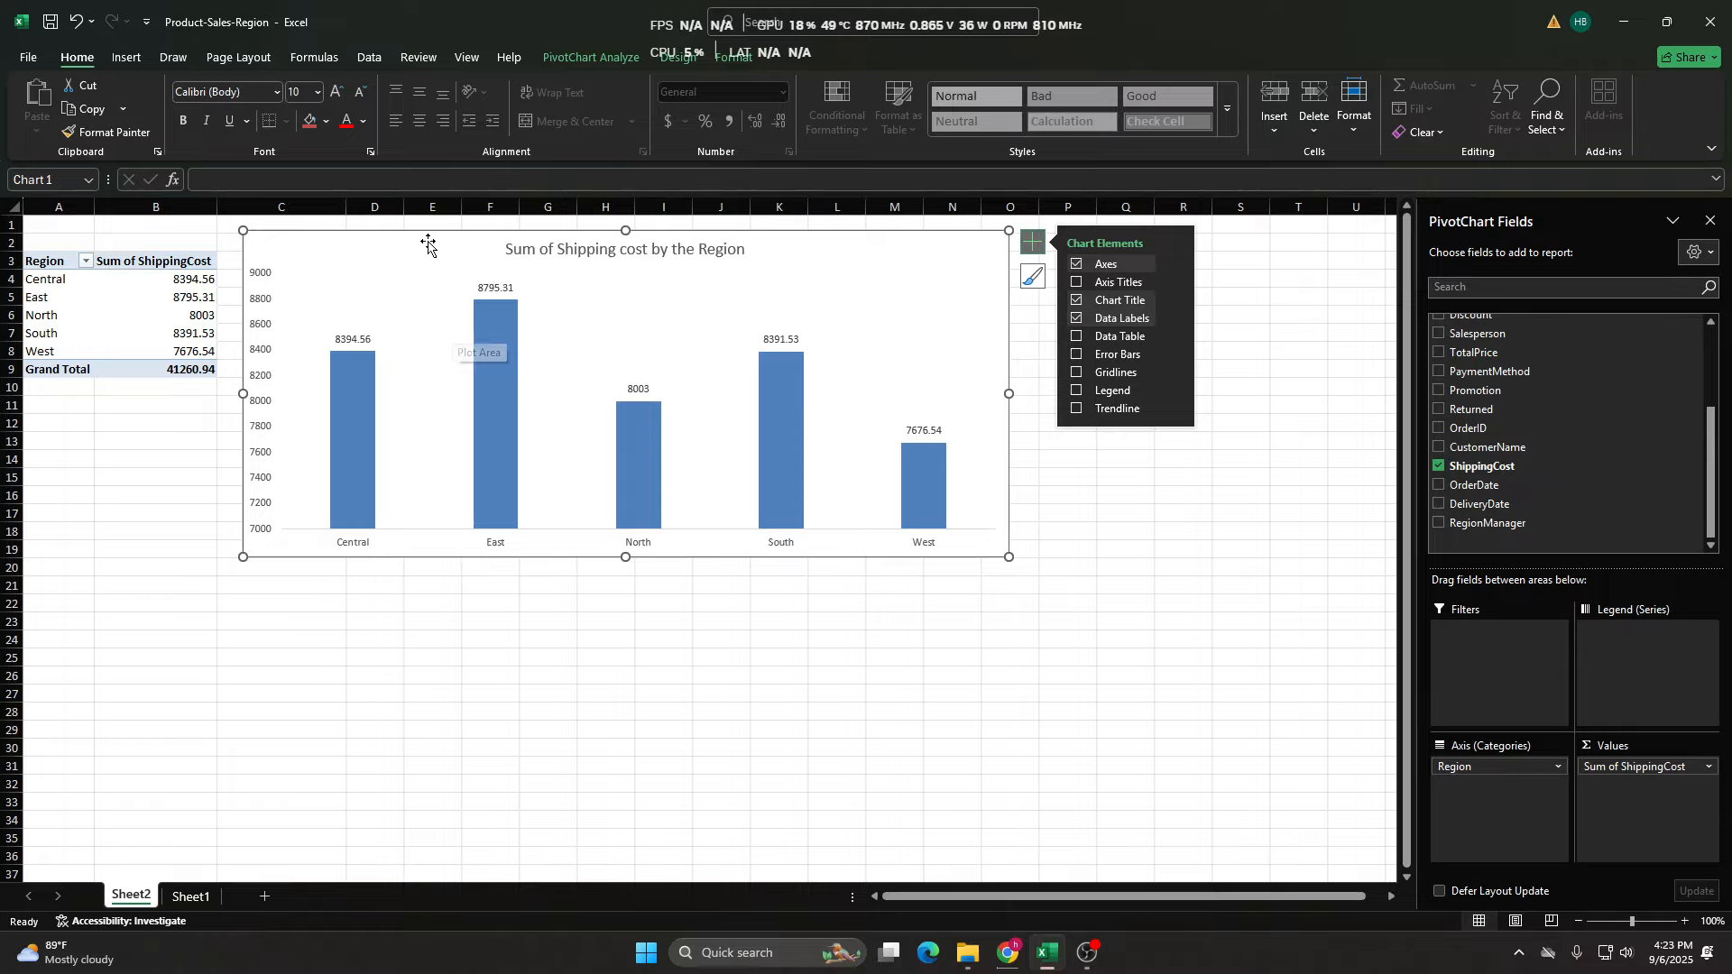
mouse_move(444, 239)
left_mouse_down()
mouse_move(468, 243)
mouse_move(428, 225)
left_mouse_up()
Move the PivotChart slightly down so it sits directly beside the pivot table.
left_click(431, 690)
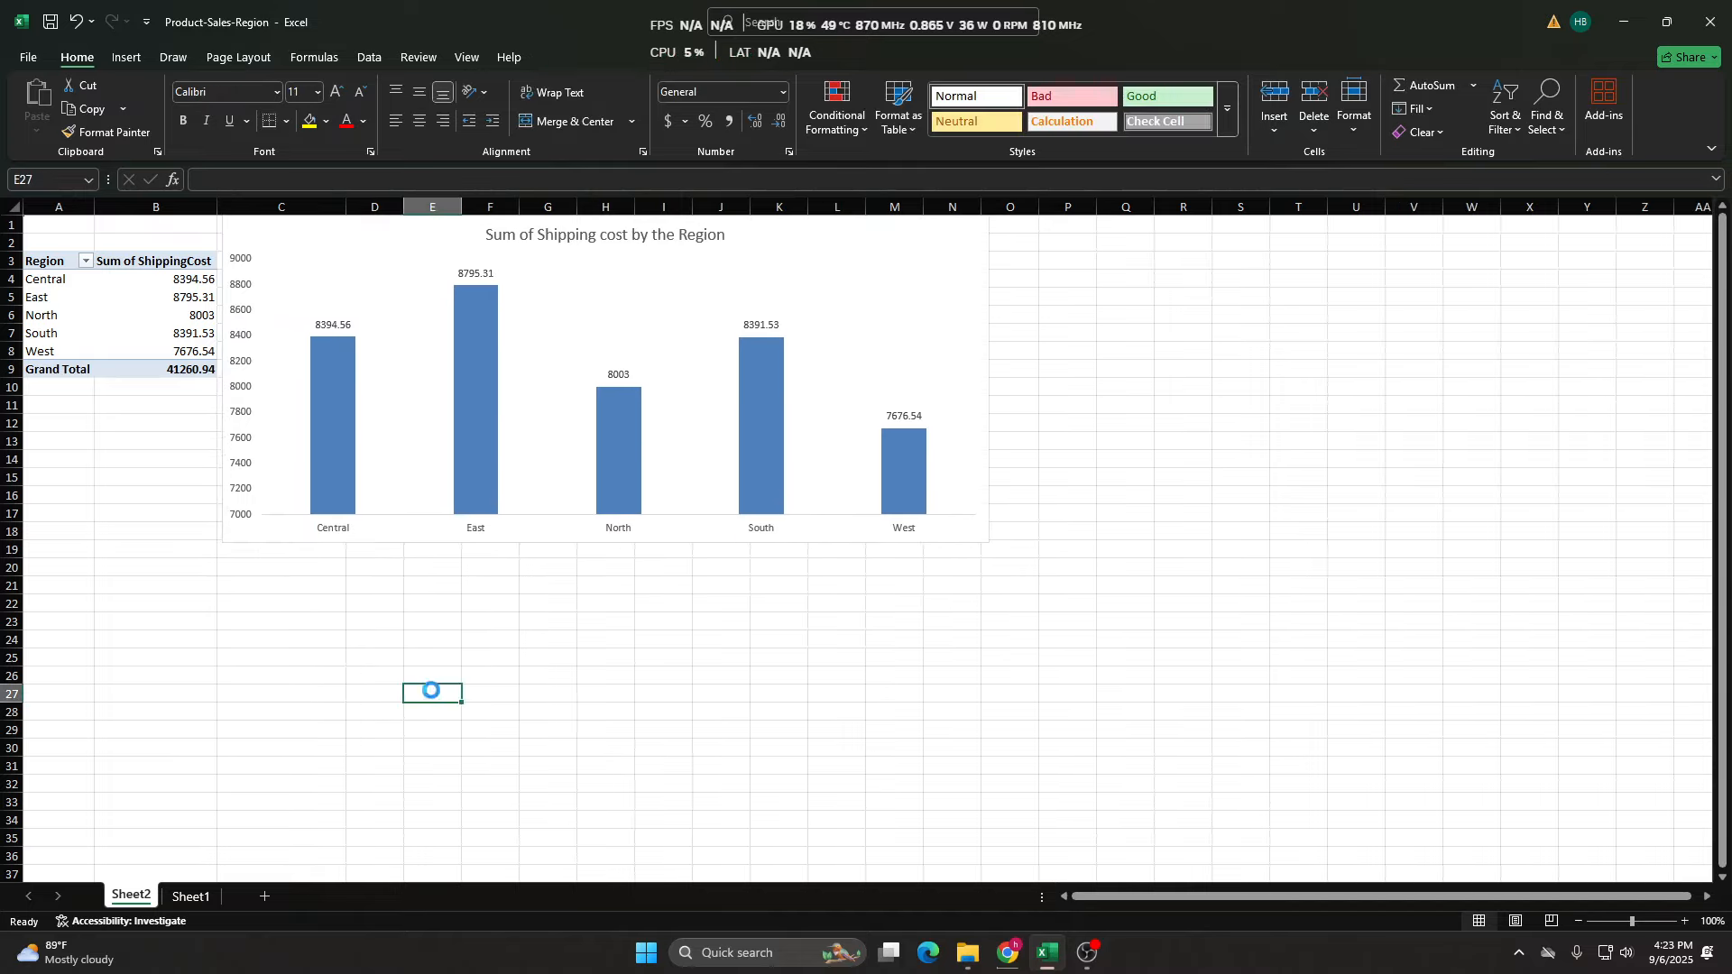
left_click(106, 295)
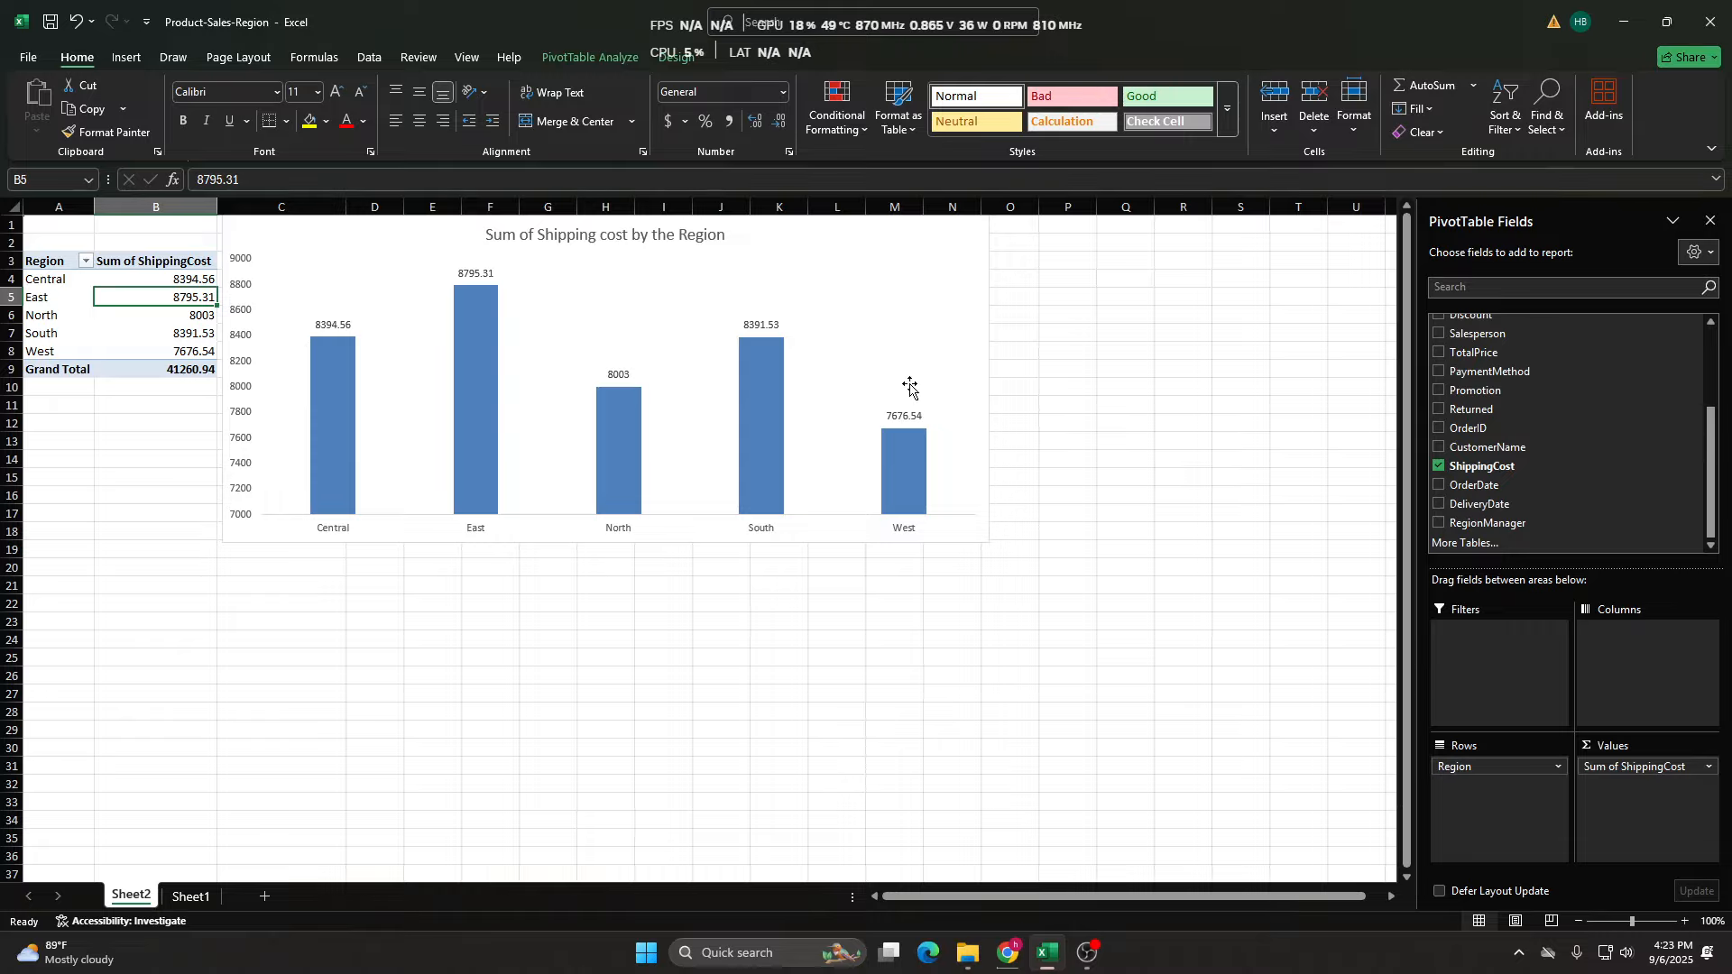
left_click_drag(858, 239, 853, 252)
left_click(467, 708)
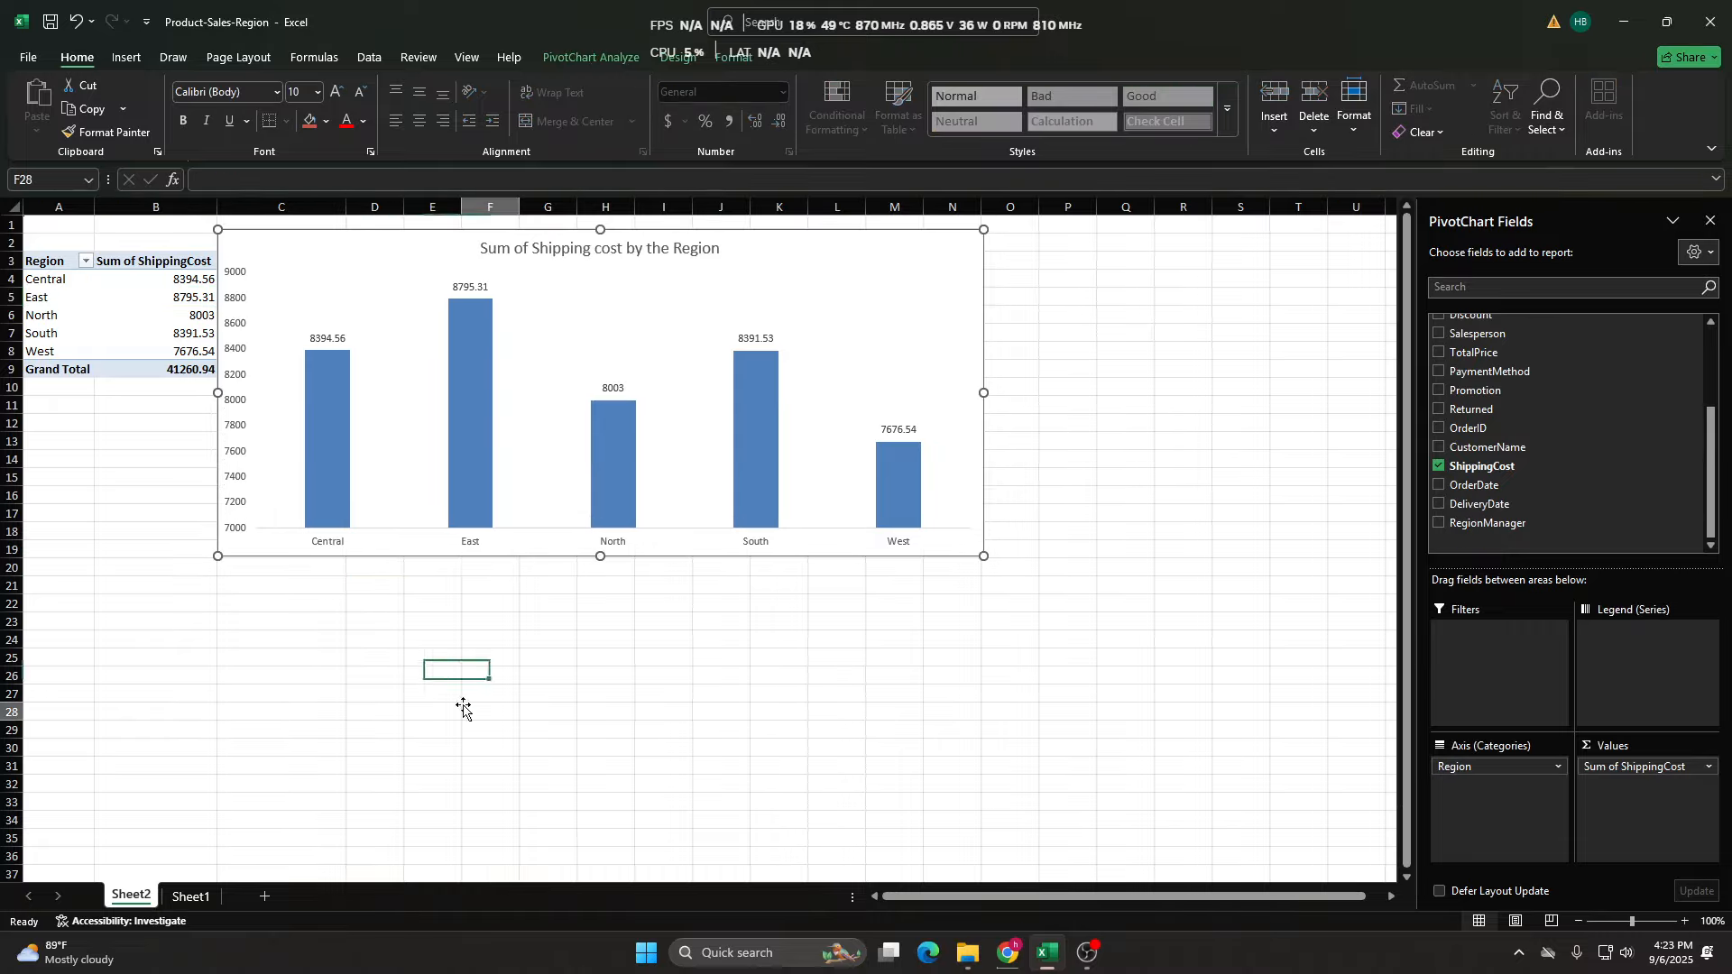
Rename the dataset sheet Sheet1 as "data".
left_click(190, 896)
double_click(190, 896)
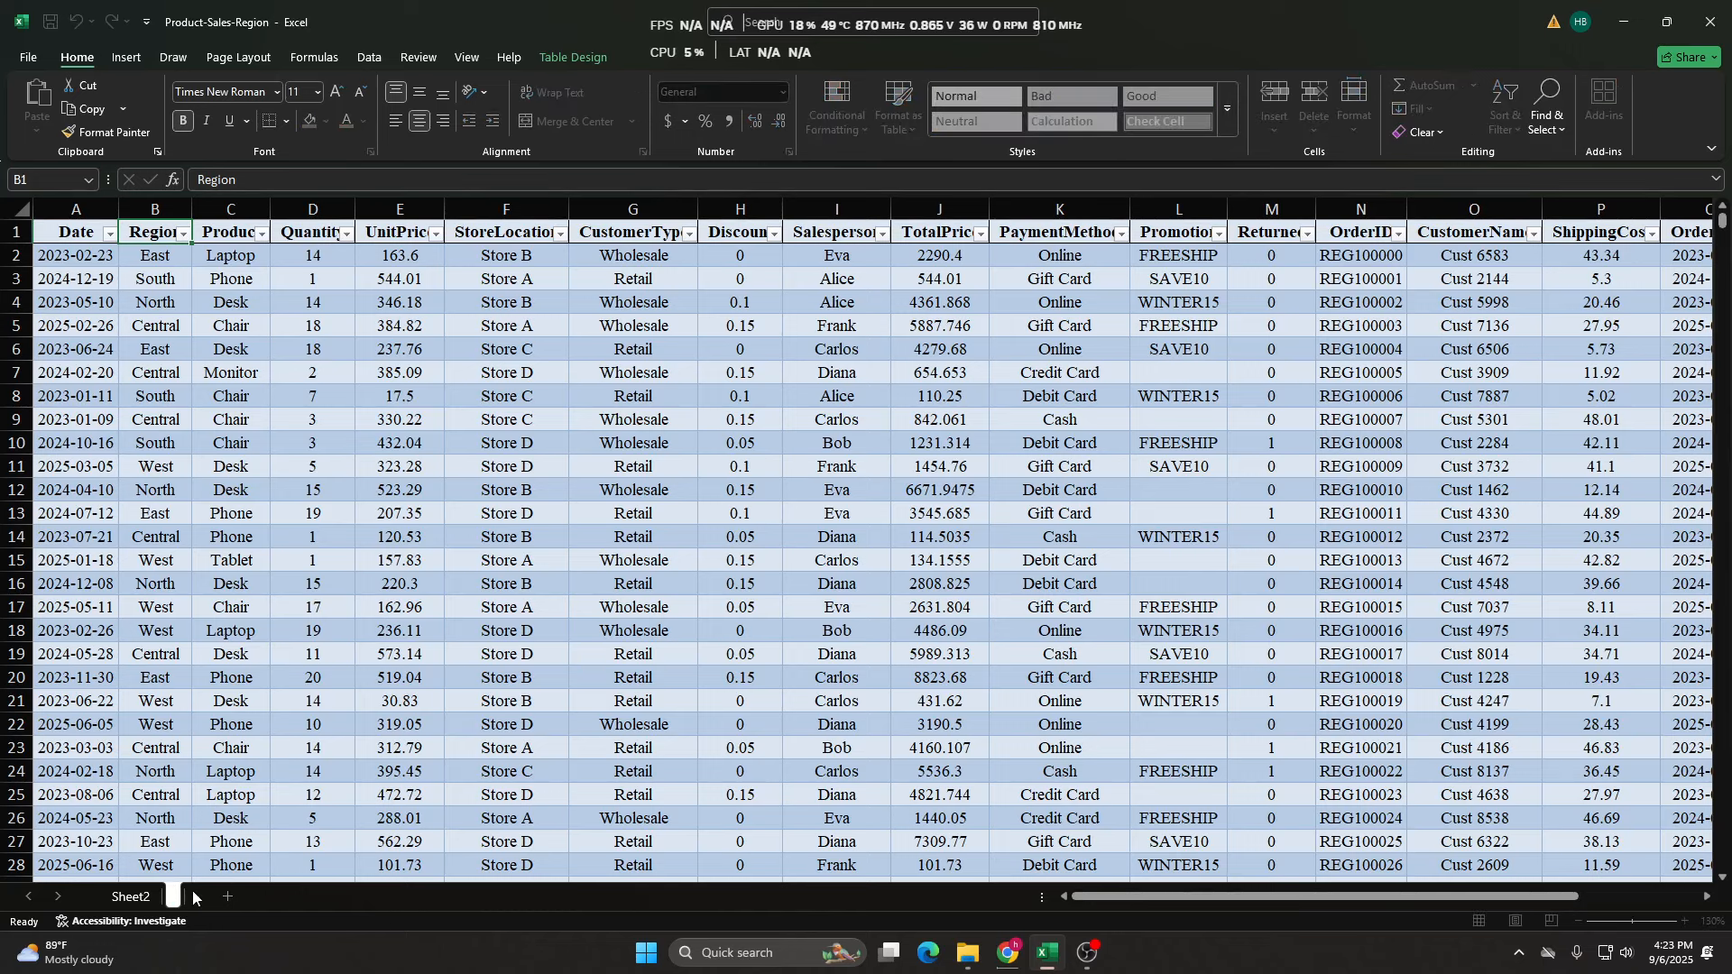
type("data")
key("Return")
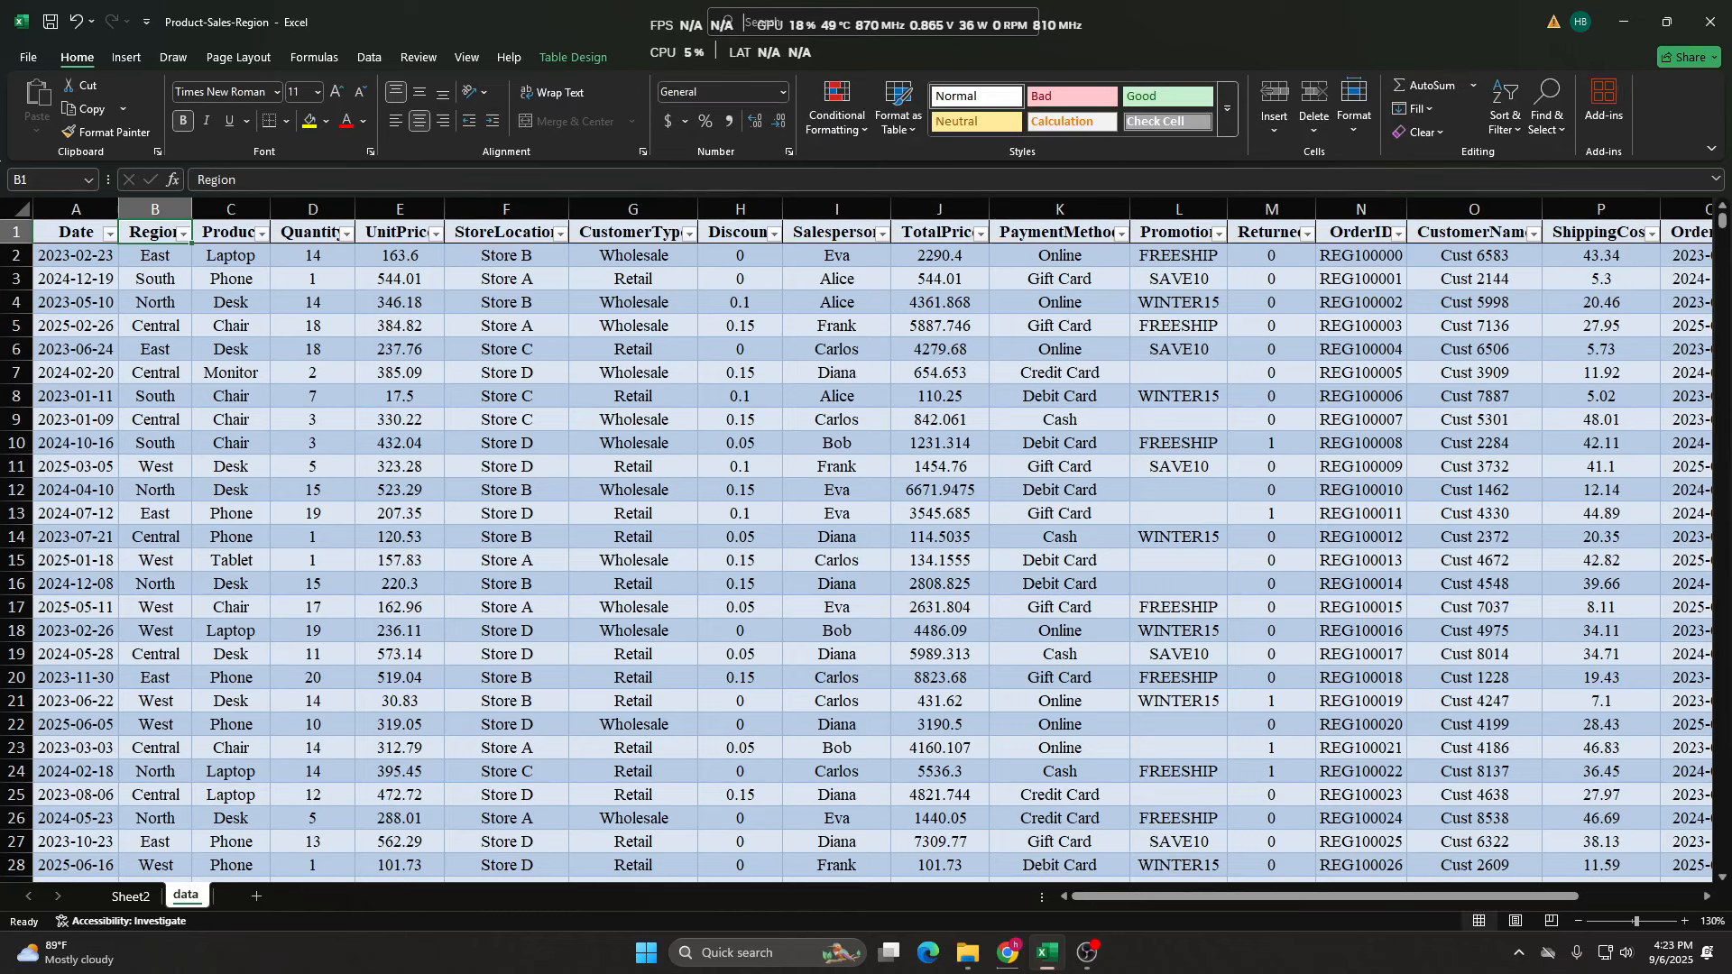
Rename the pivot table sheet Sheet2 as "Sum of Shipping cost by the Reg".
left_click(145, 900)
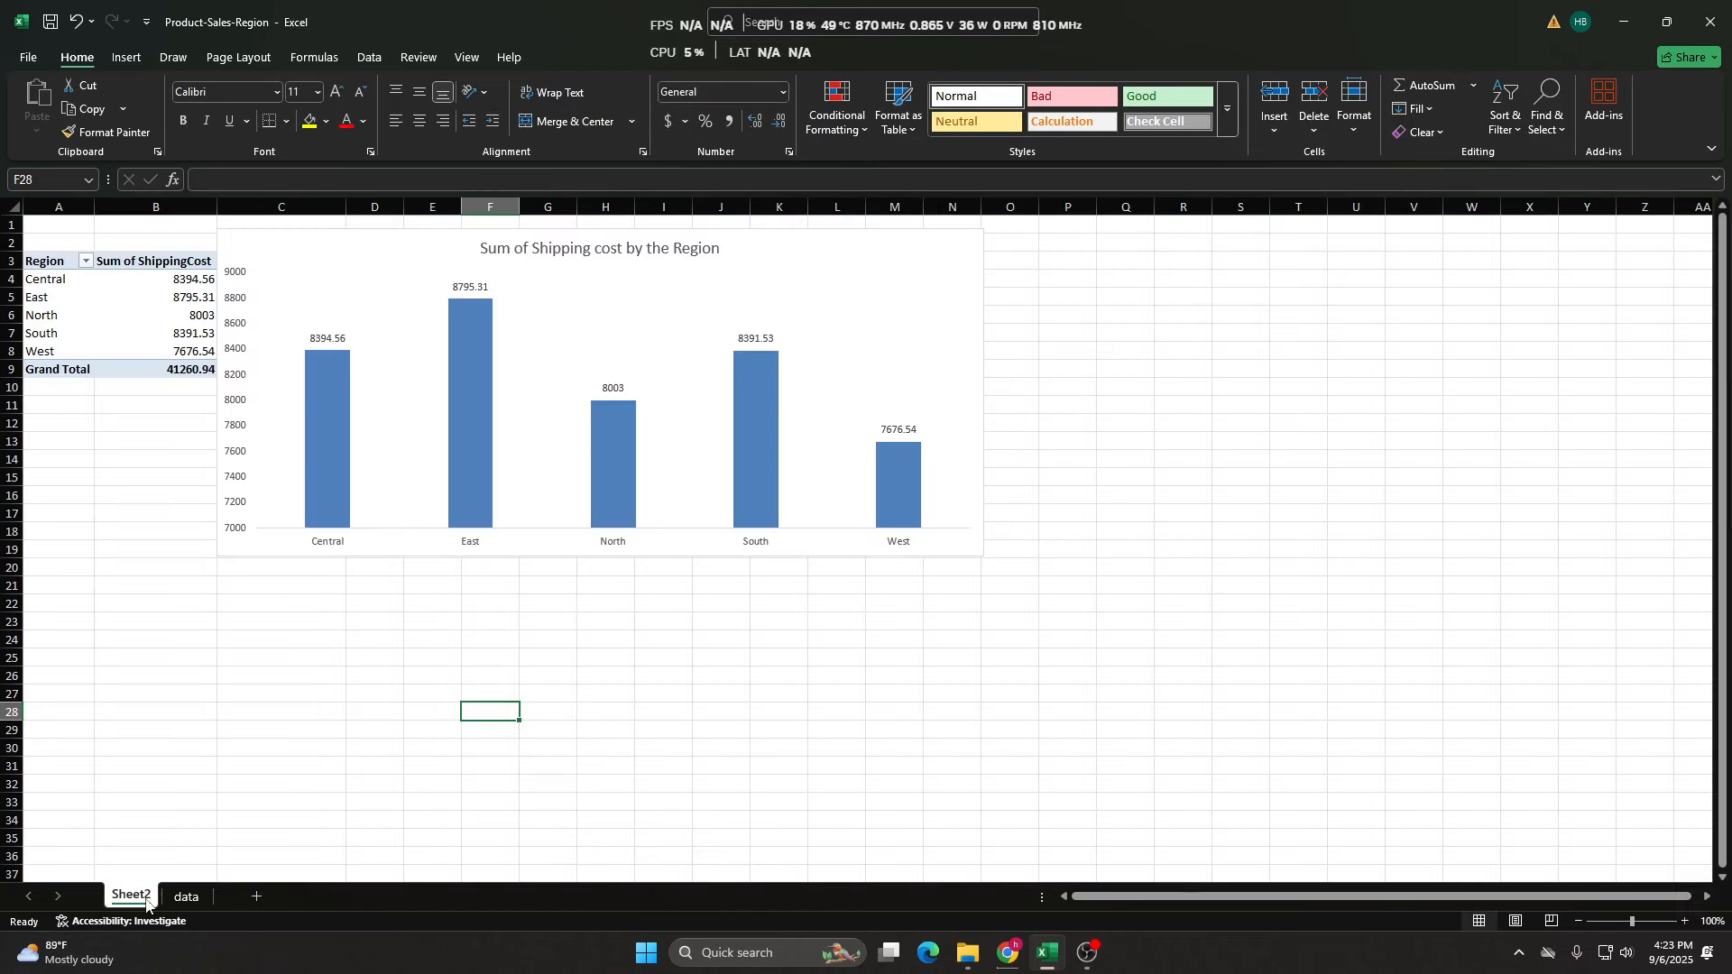
left_click(616, 247)
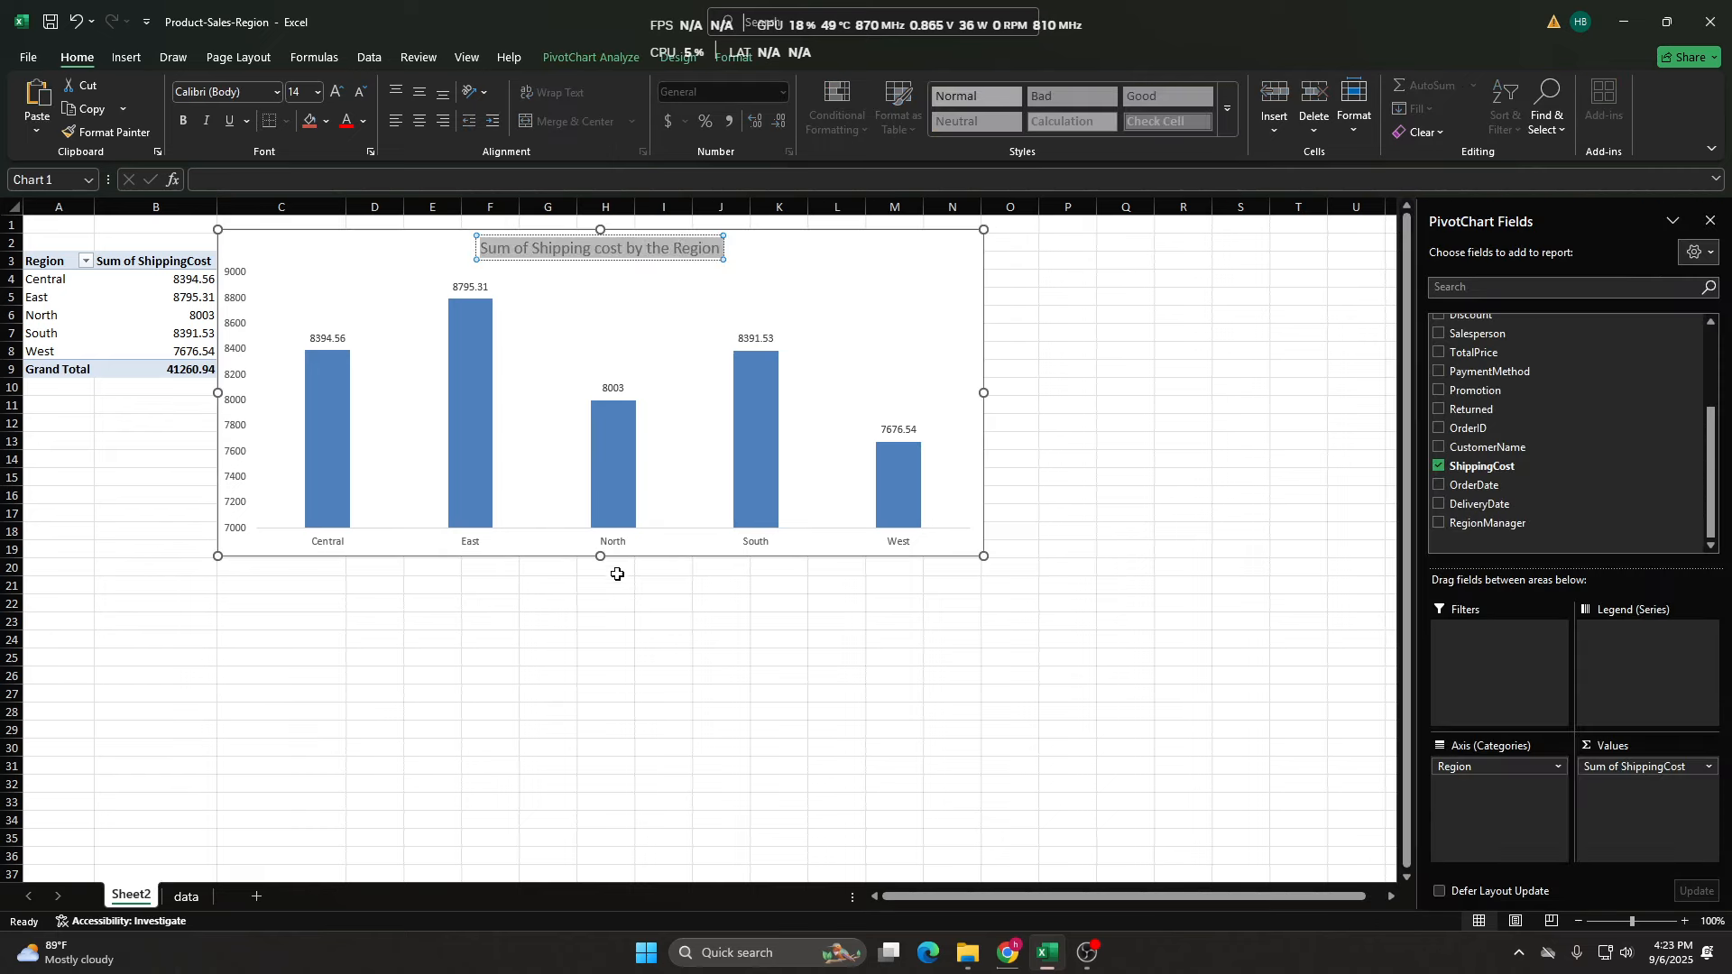
left_click(606, 657)
double_click(132, 895)
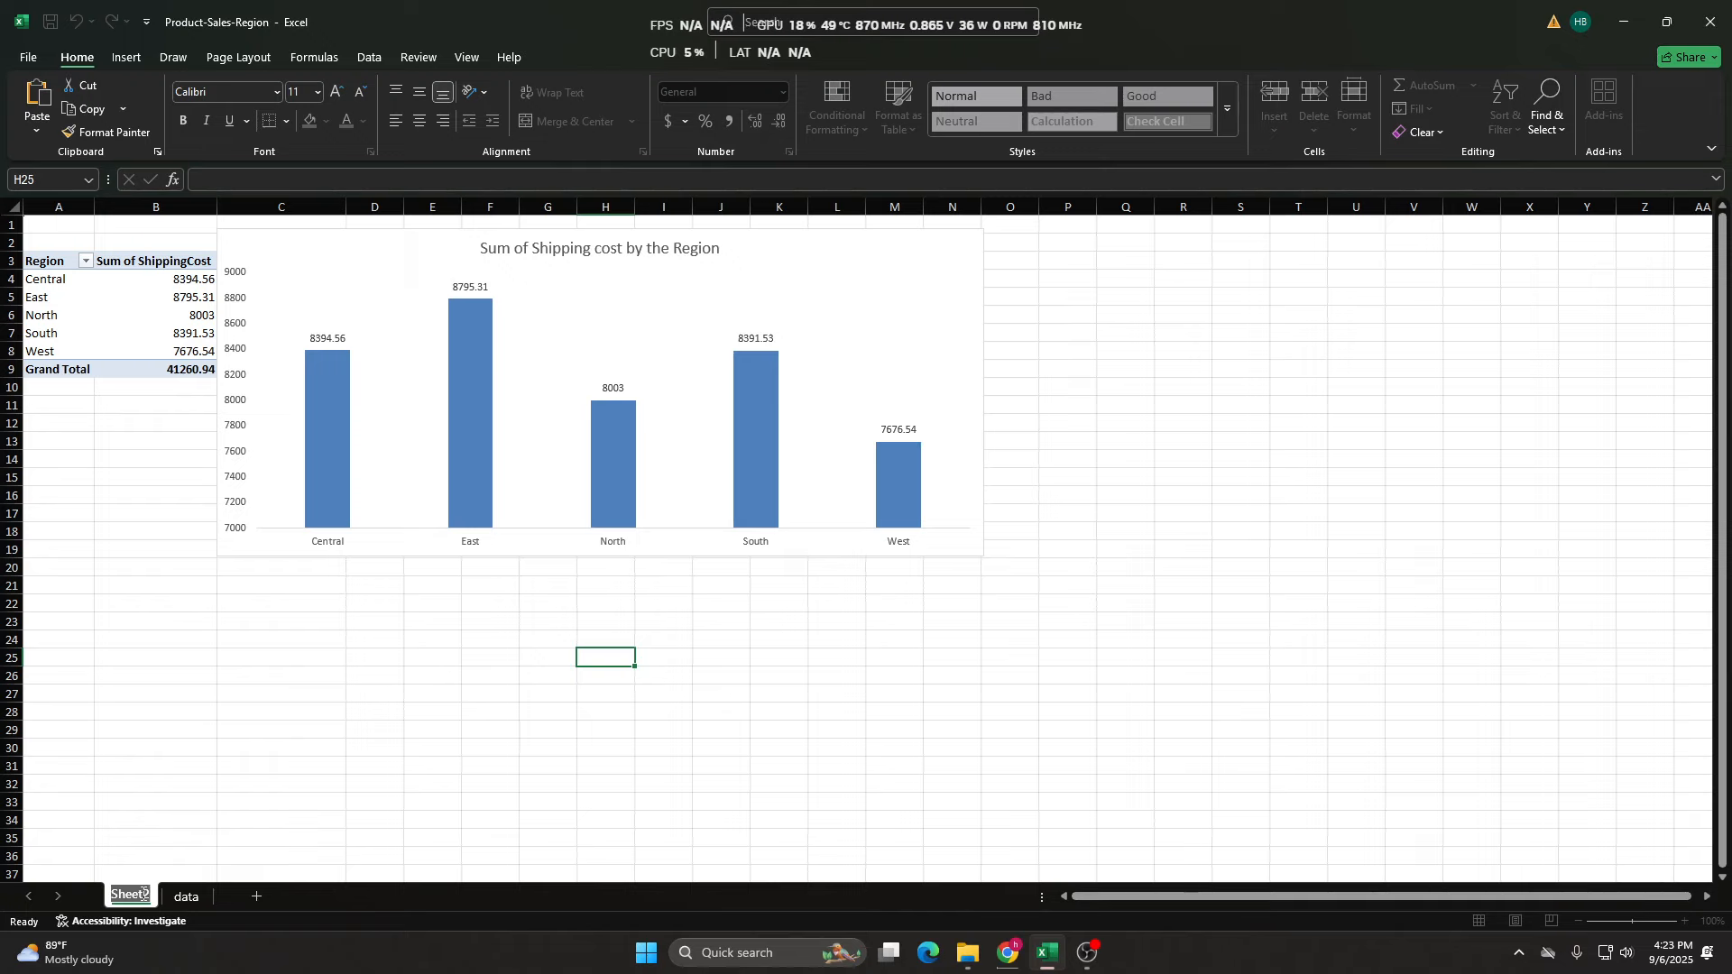
type("Sum of Shipping cost by the Reg")
key("Return")
left_click(322, 688)
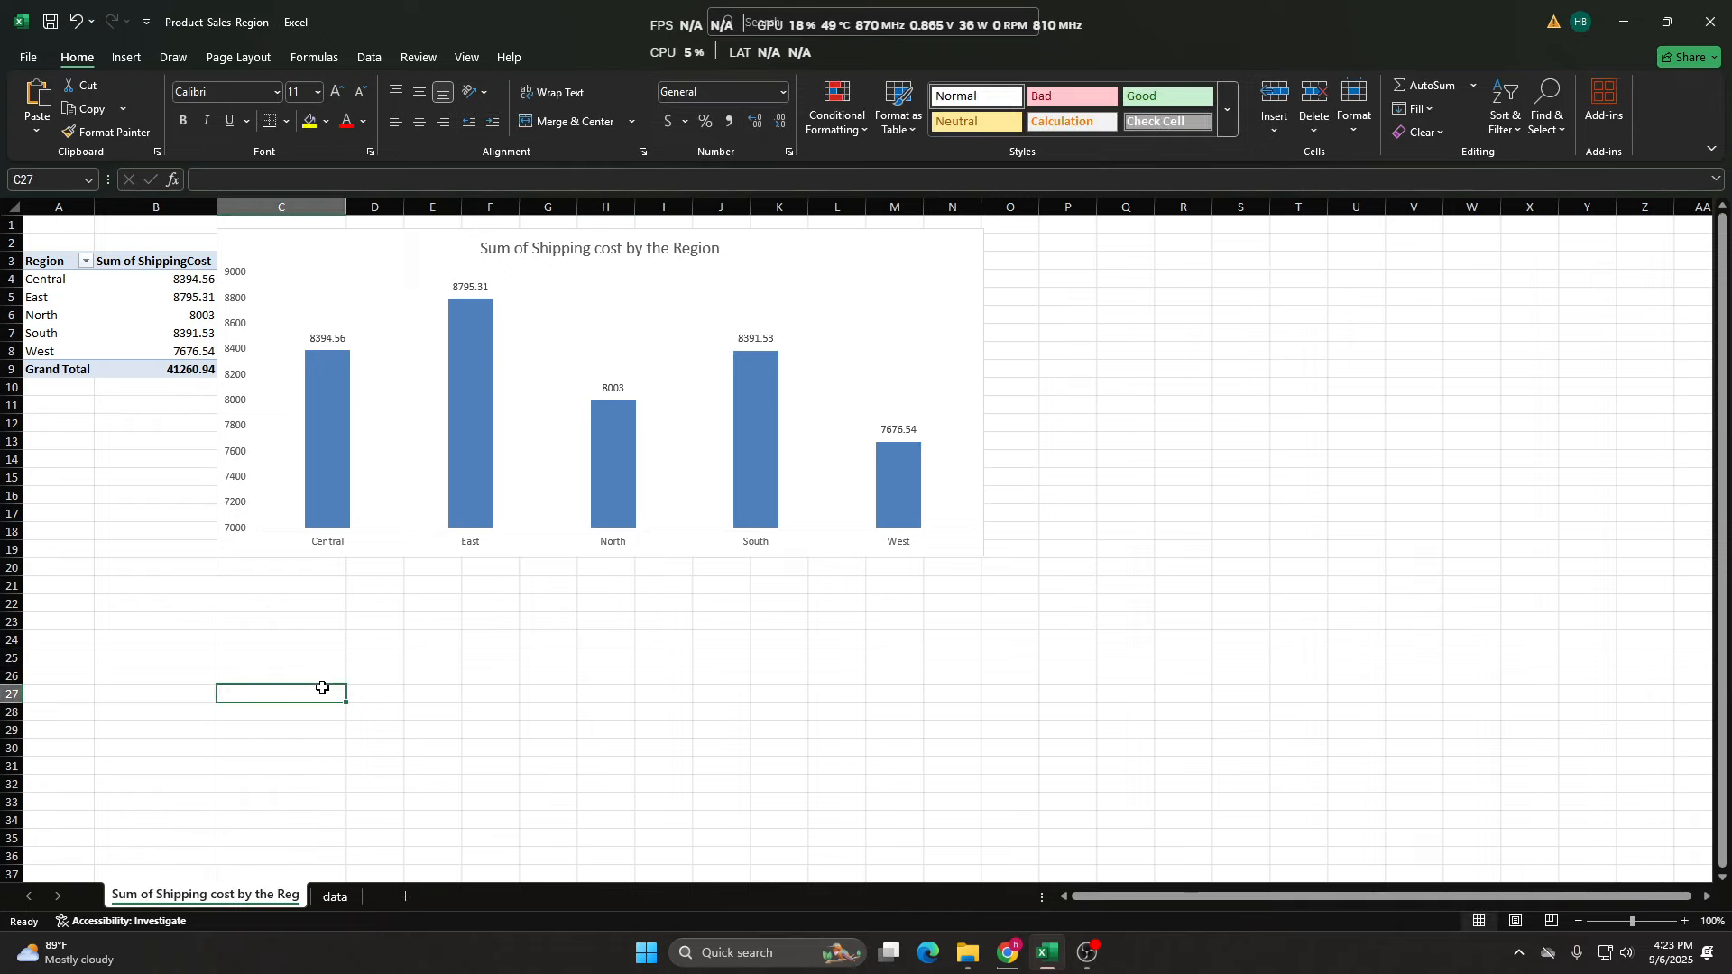
Move the shipping cost PivotChart up to the sheet's top edge and shrink it to span columns C to H, down to row 9.
left_click(344, 898)
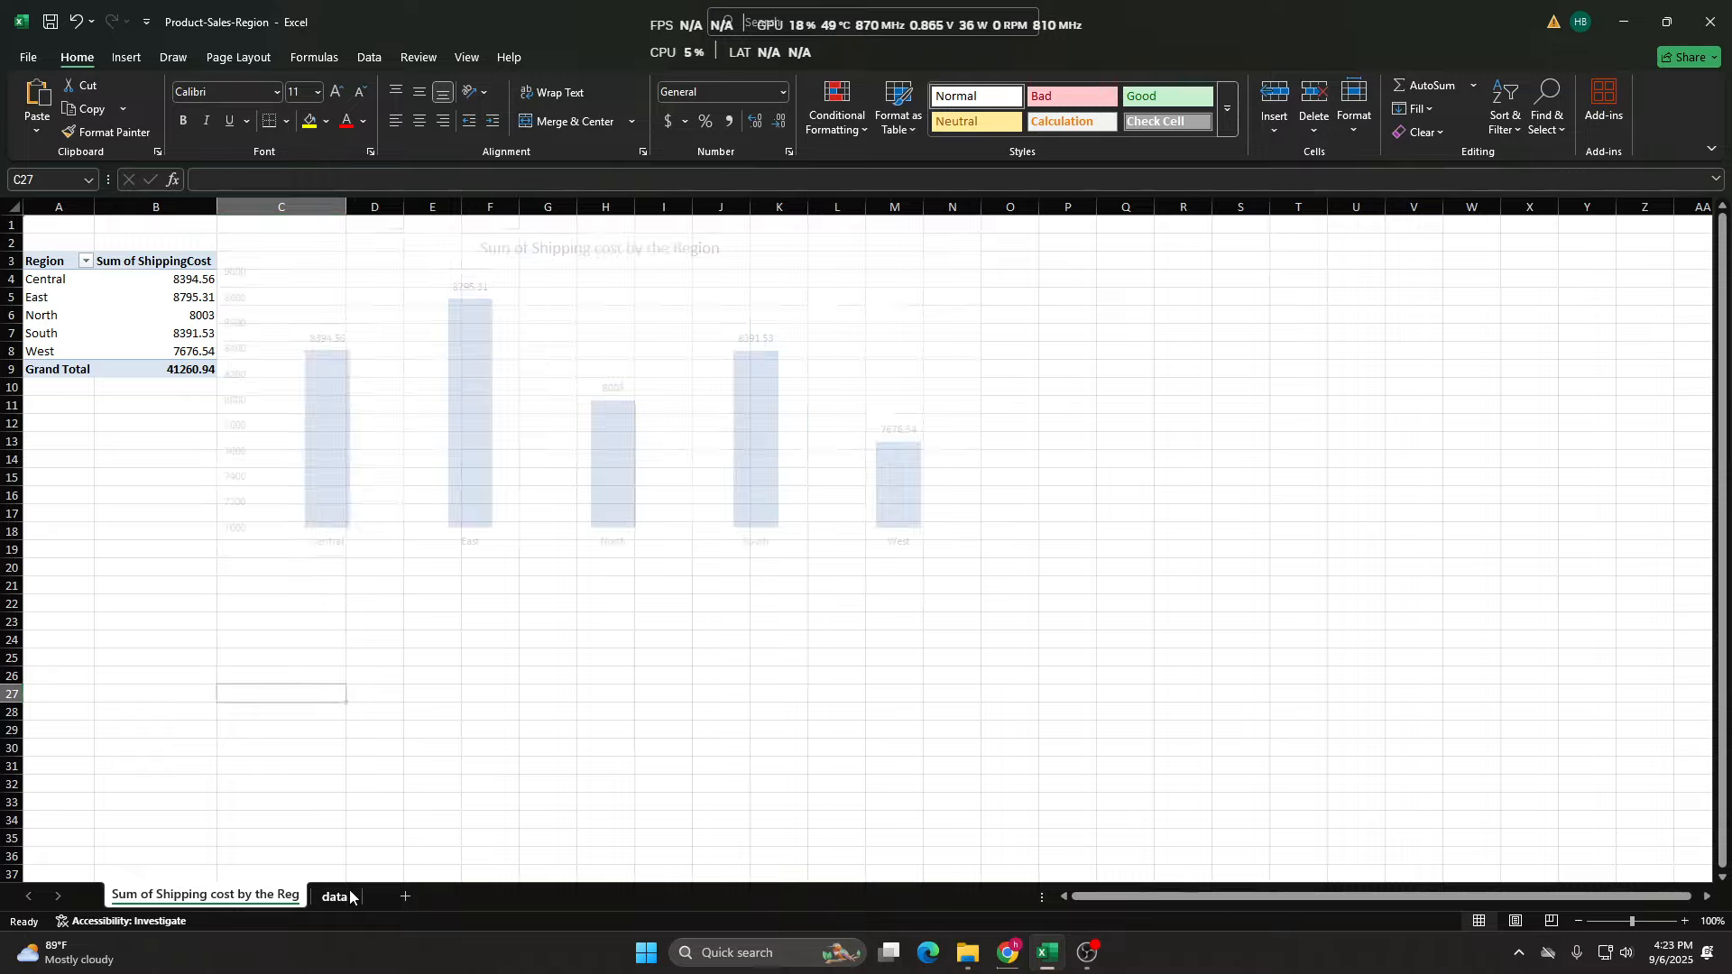
left_click(293, 894)
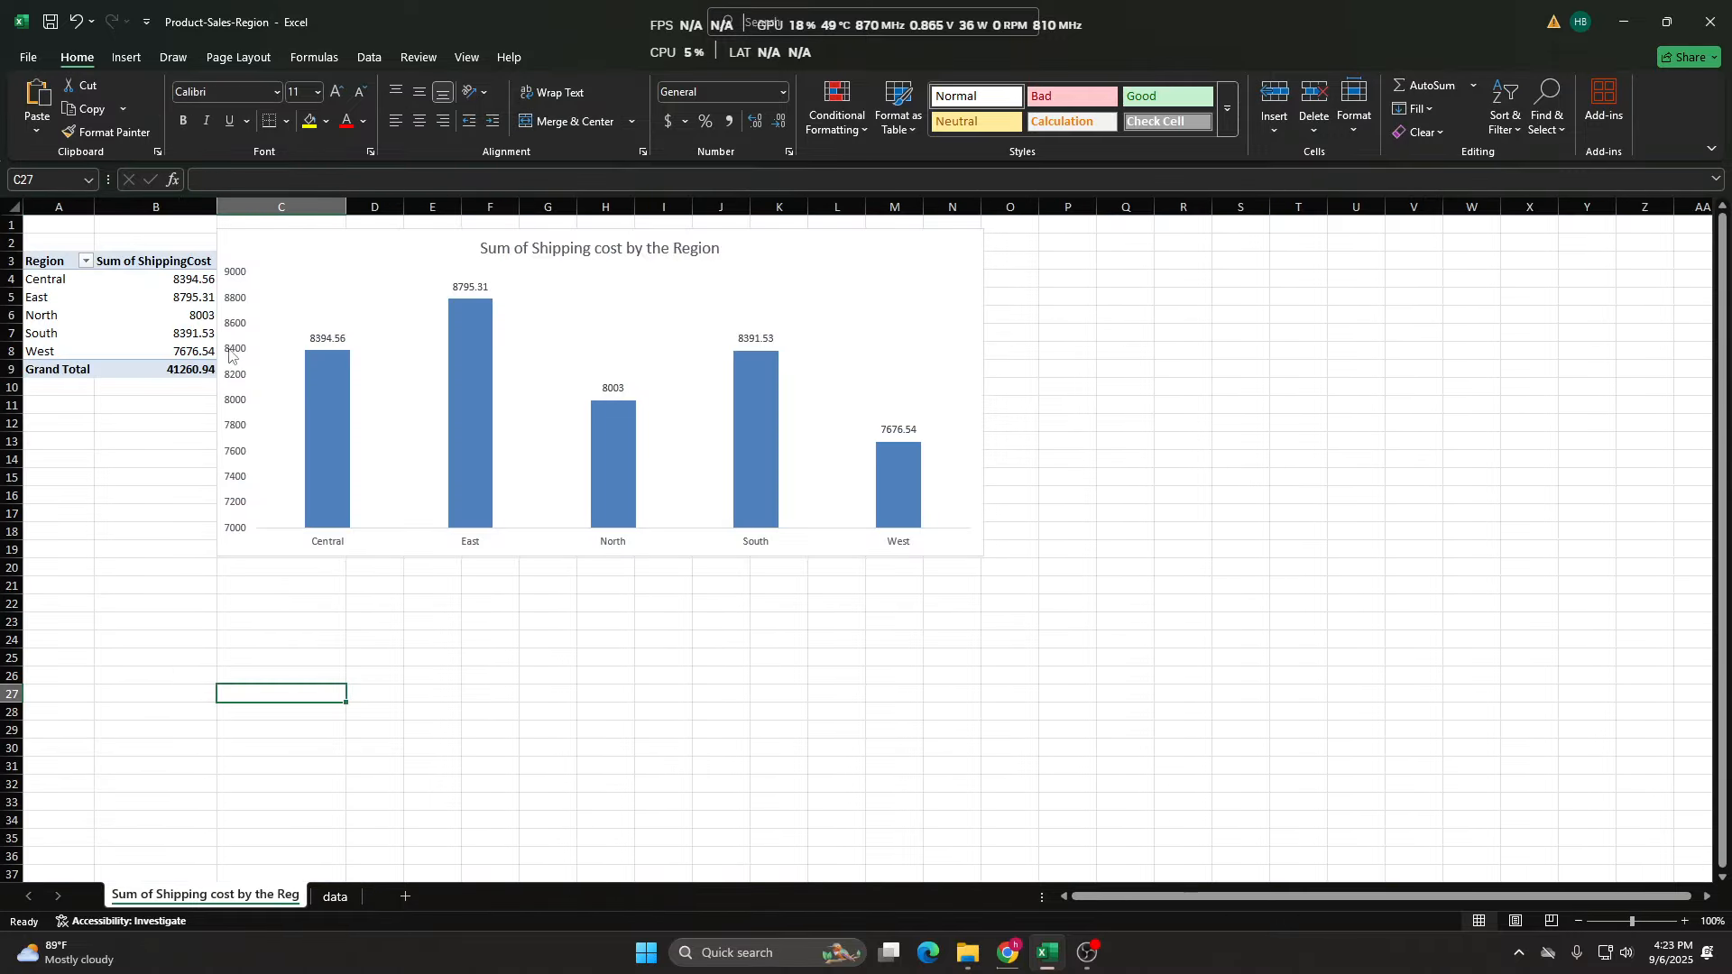
mouse_move(259, 244)
left_mouse_down()
mouse_move(278, 239)
mouse_move(262, 233)
left_mouse_up()
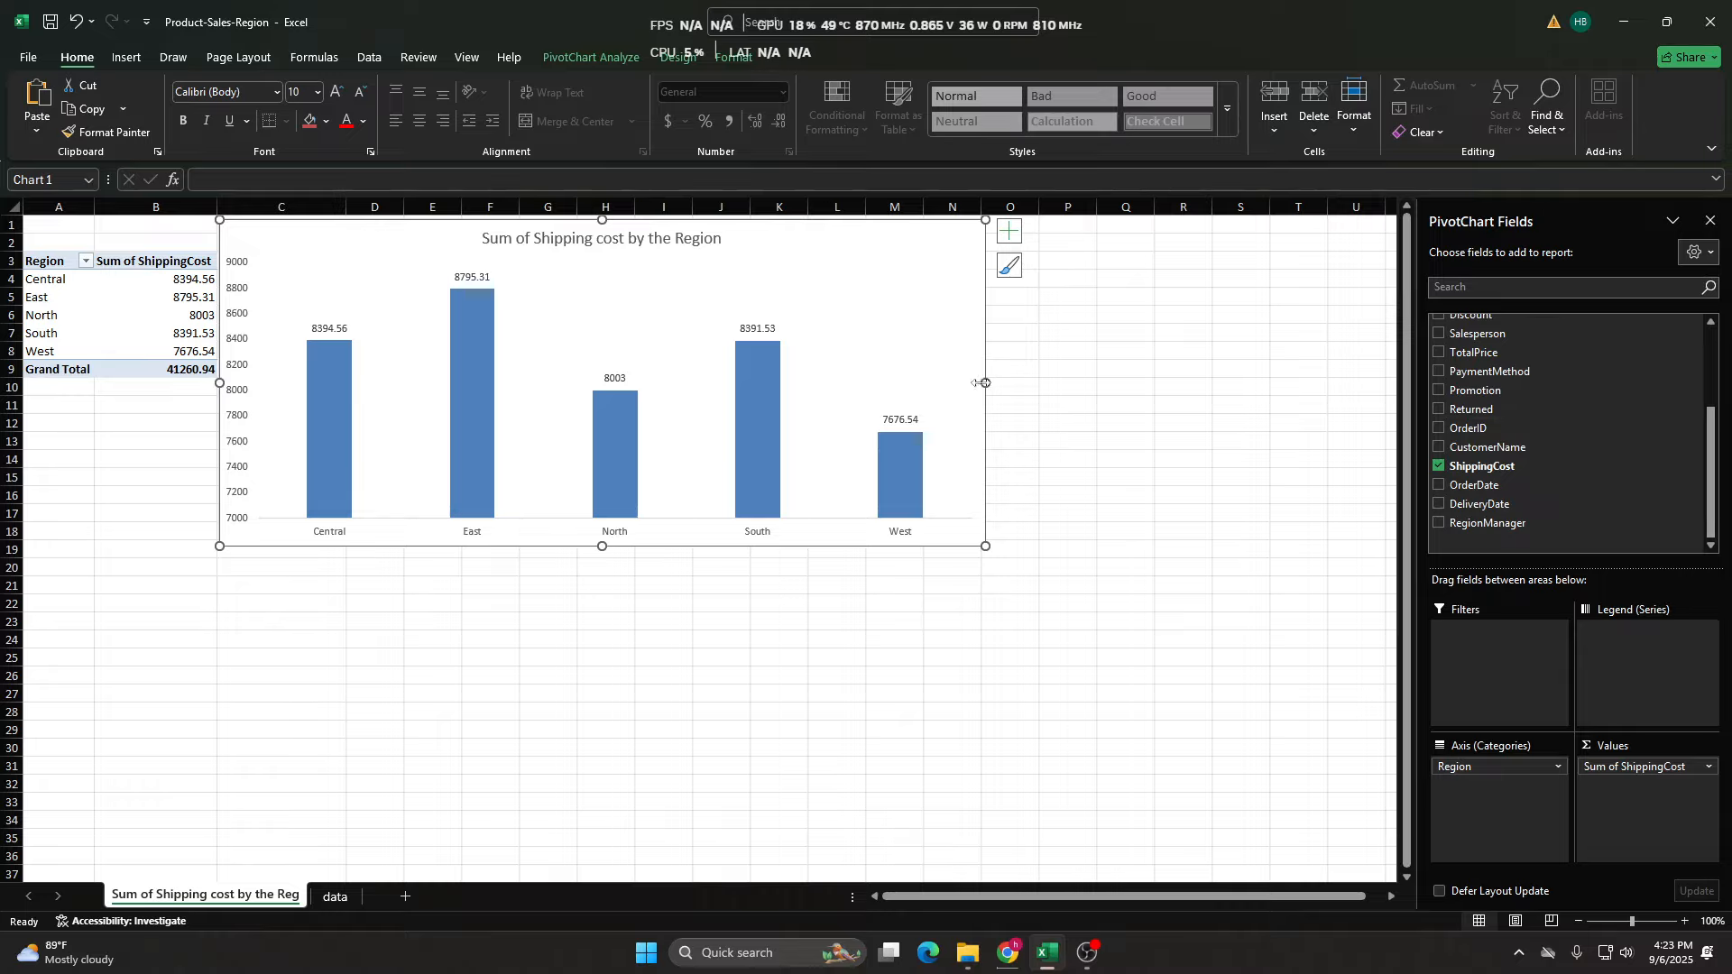
left_click_drag(983, 383, 632, 383)
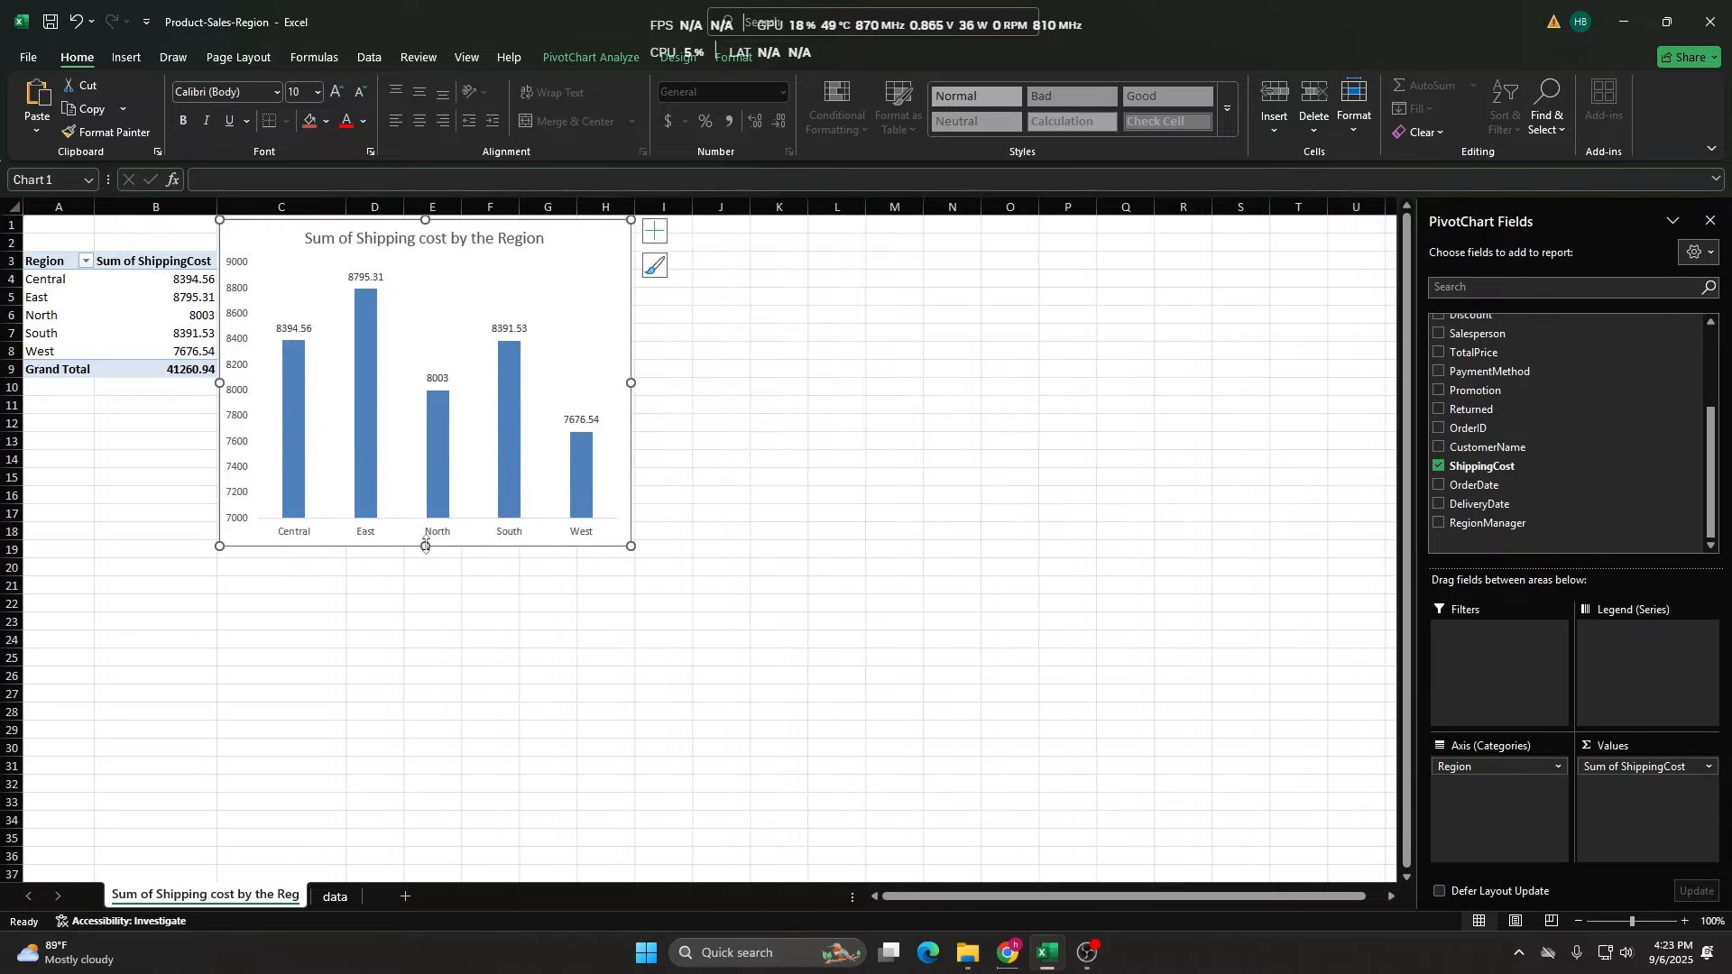
left_click_drag(425, 546, 409, 376)
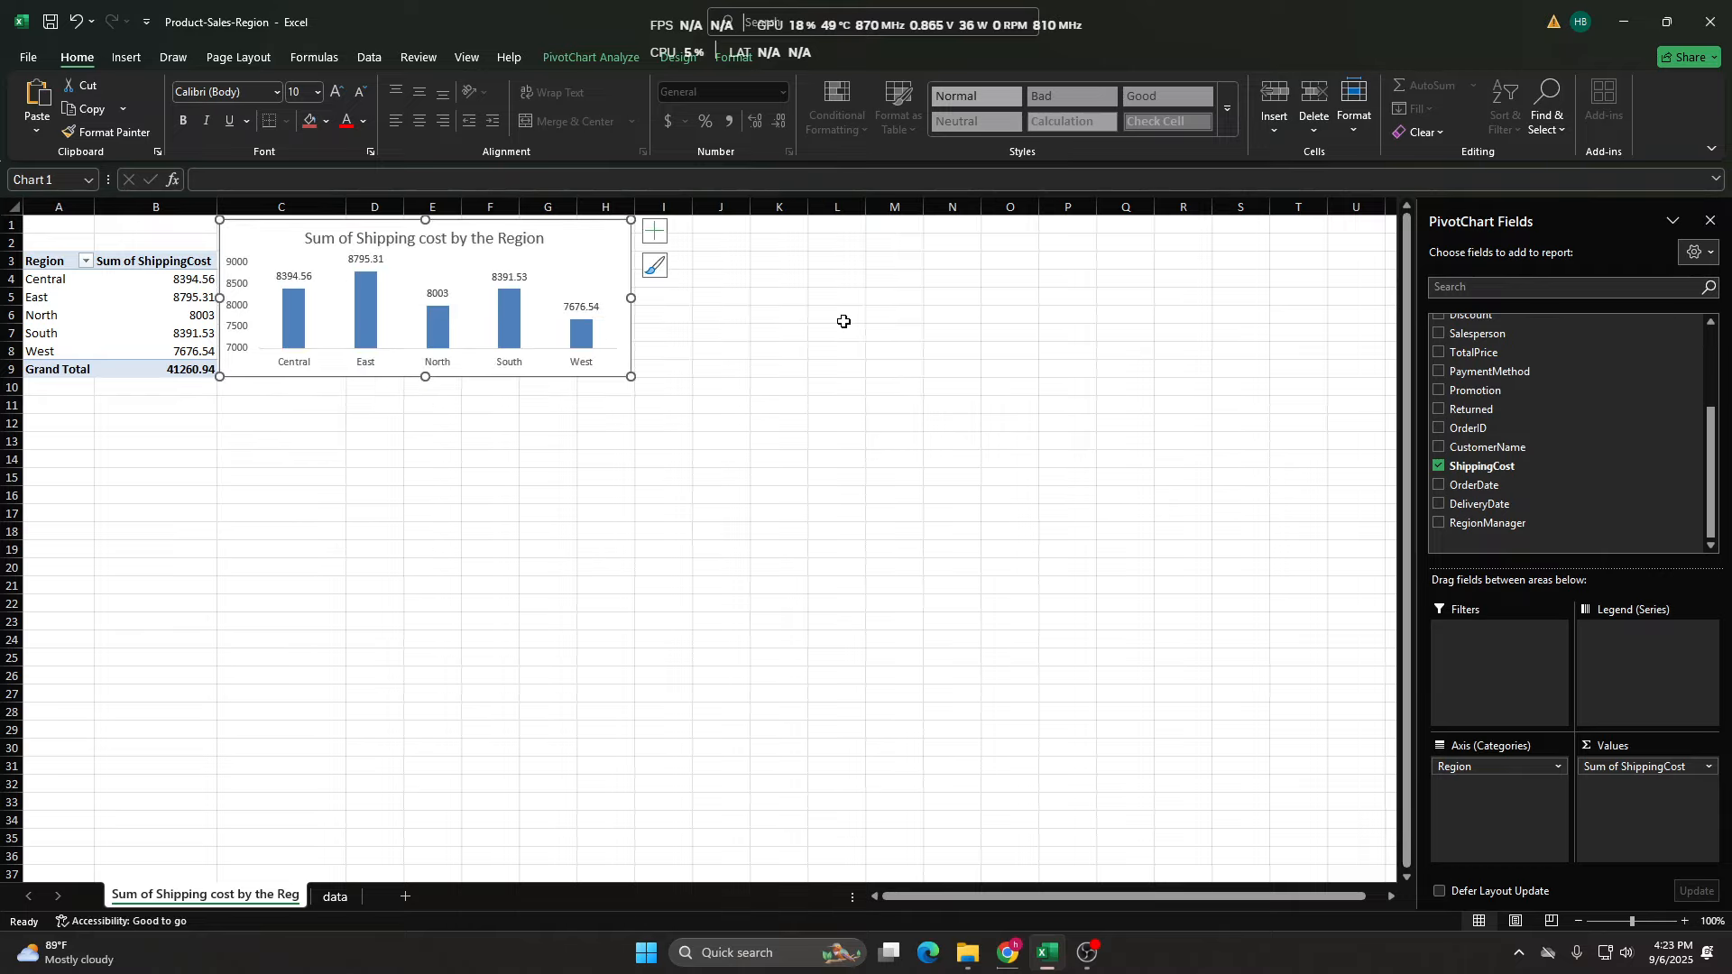
left_click(373, 455)
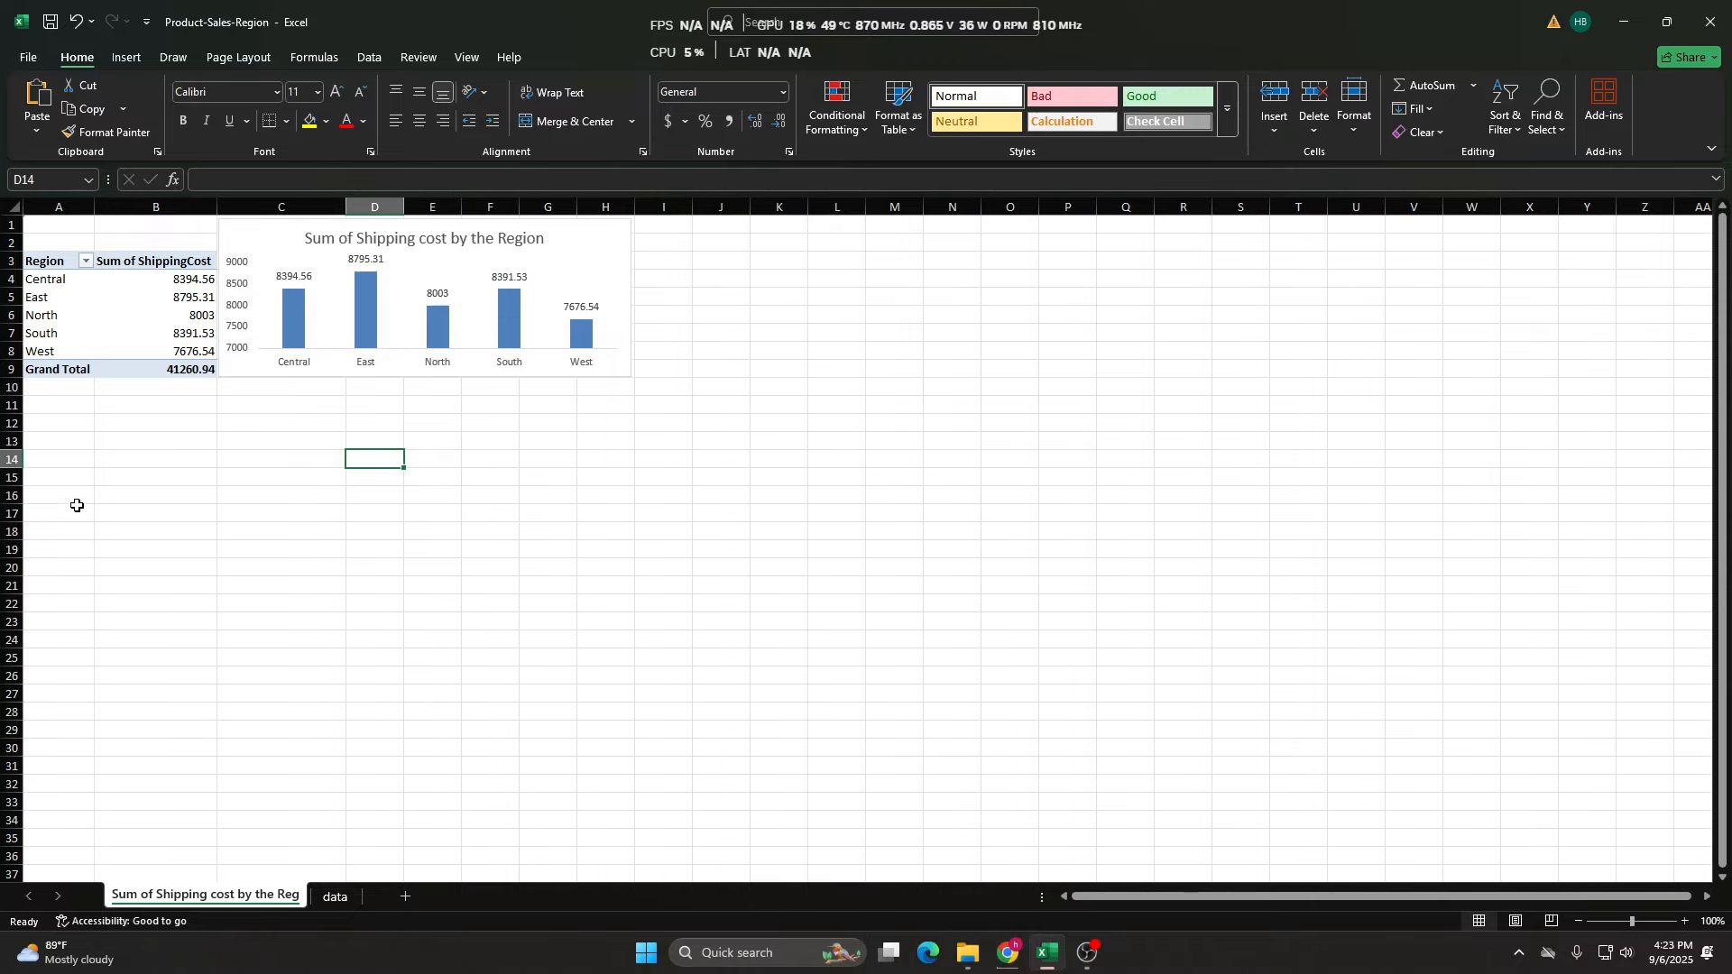
Insert a PivotTable from the sales table on the data sheet, placed at cell A12 of the existing "Sum of Shipping cost by the Reg" sheet.
left_click(341, 897)
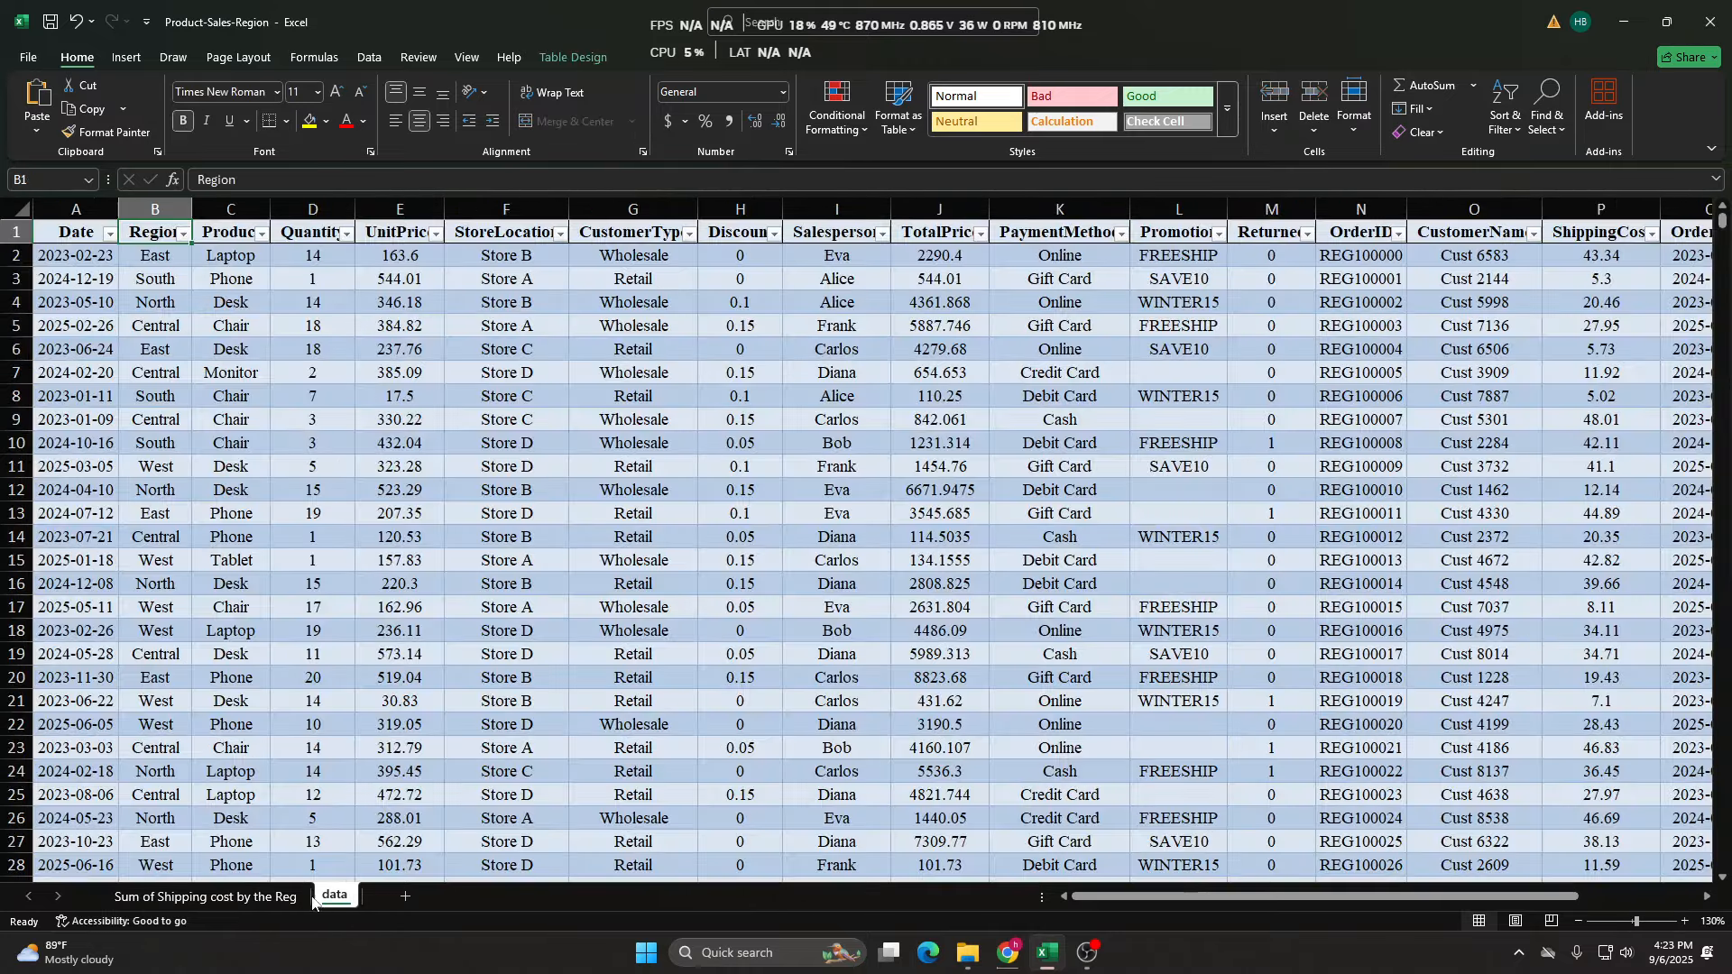
left_click(234, 896)
left_click(336, 898)
left_click(244, 497)
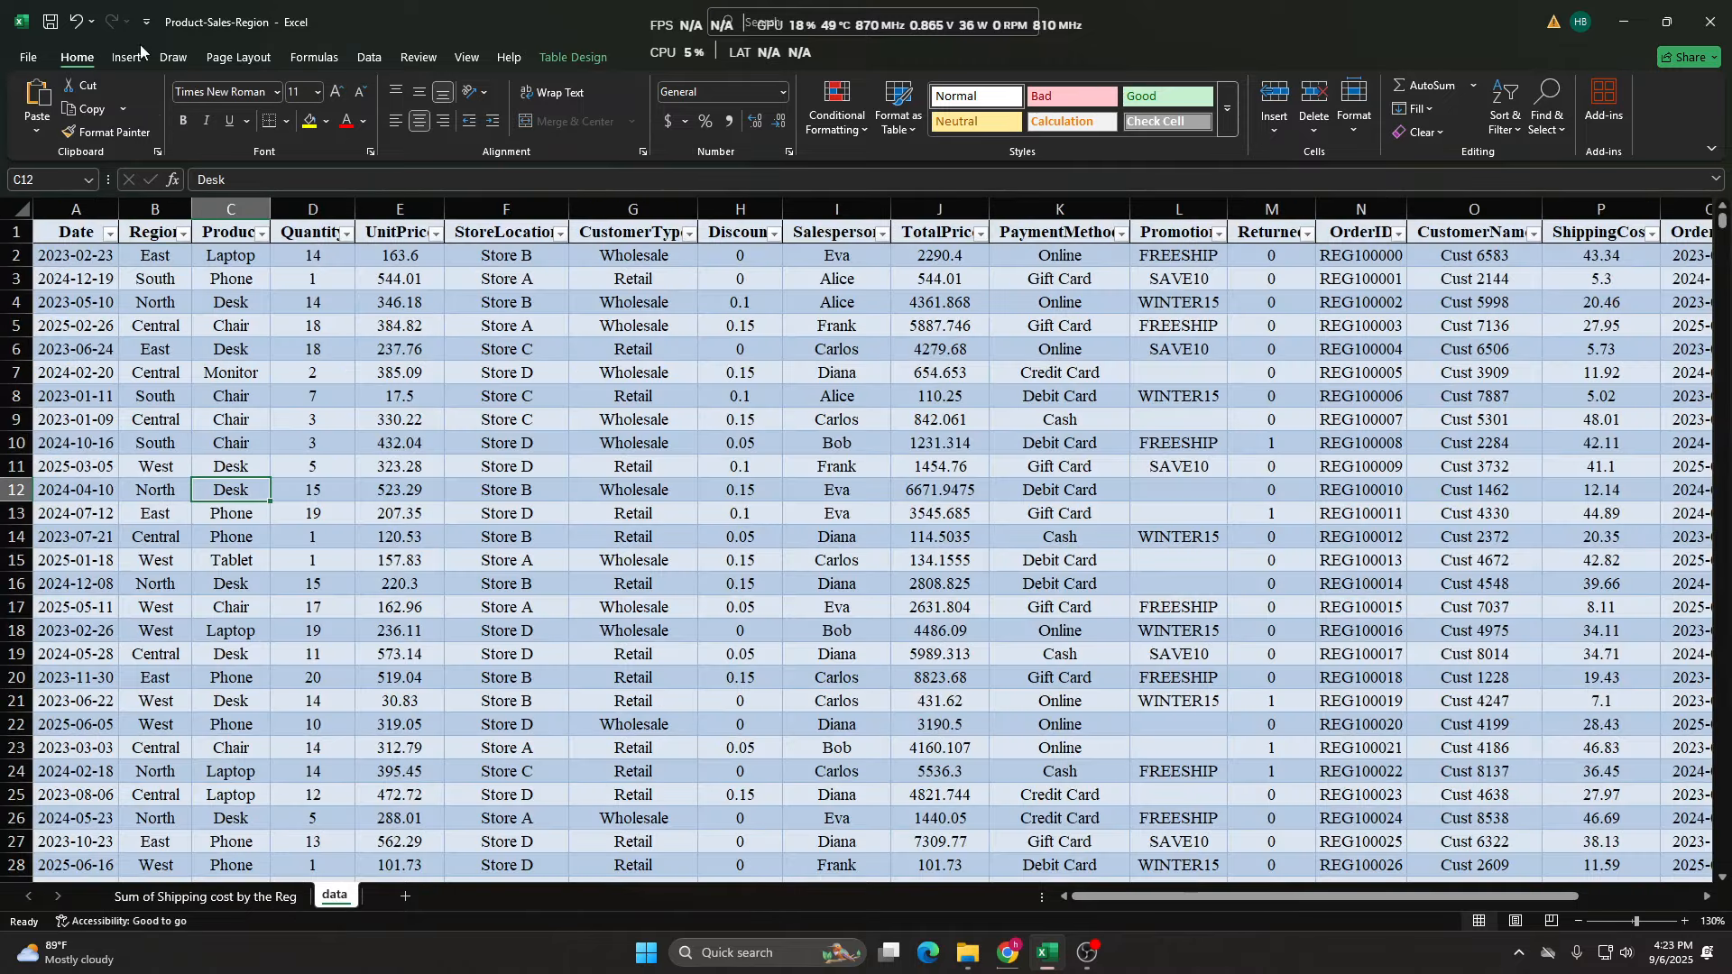
left_click(126, 57)
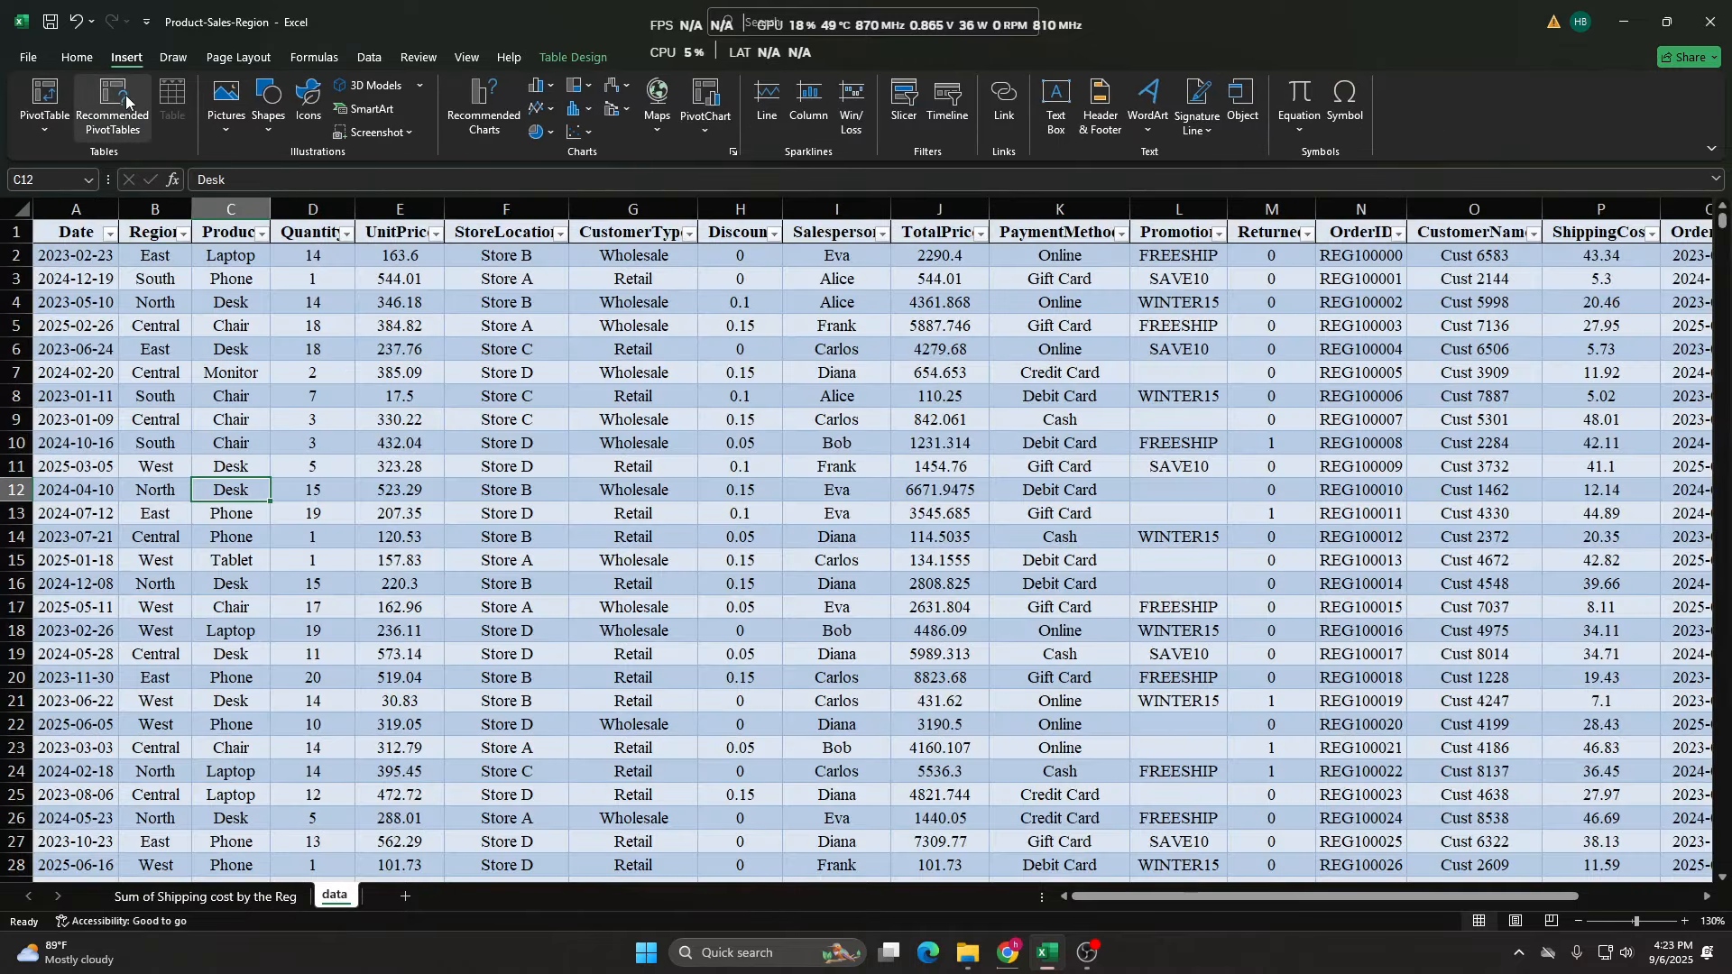
left_click(45, 95)
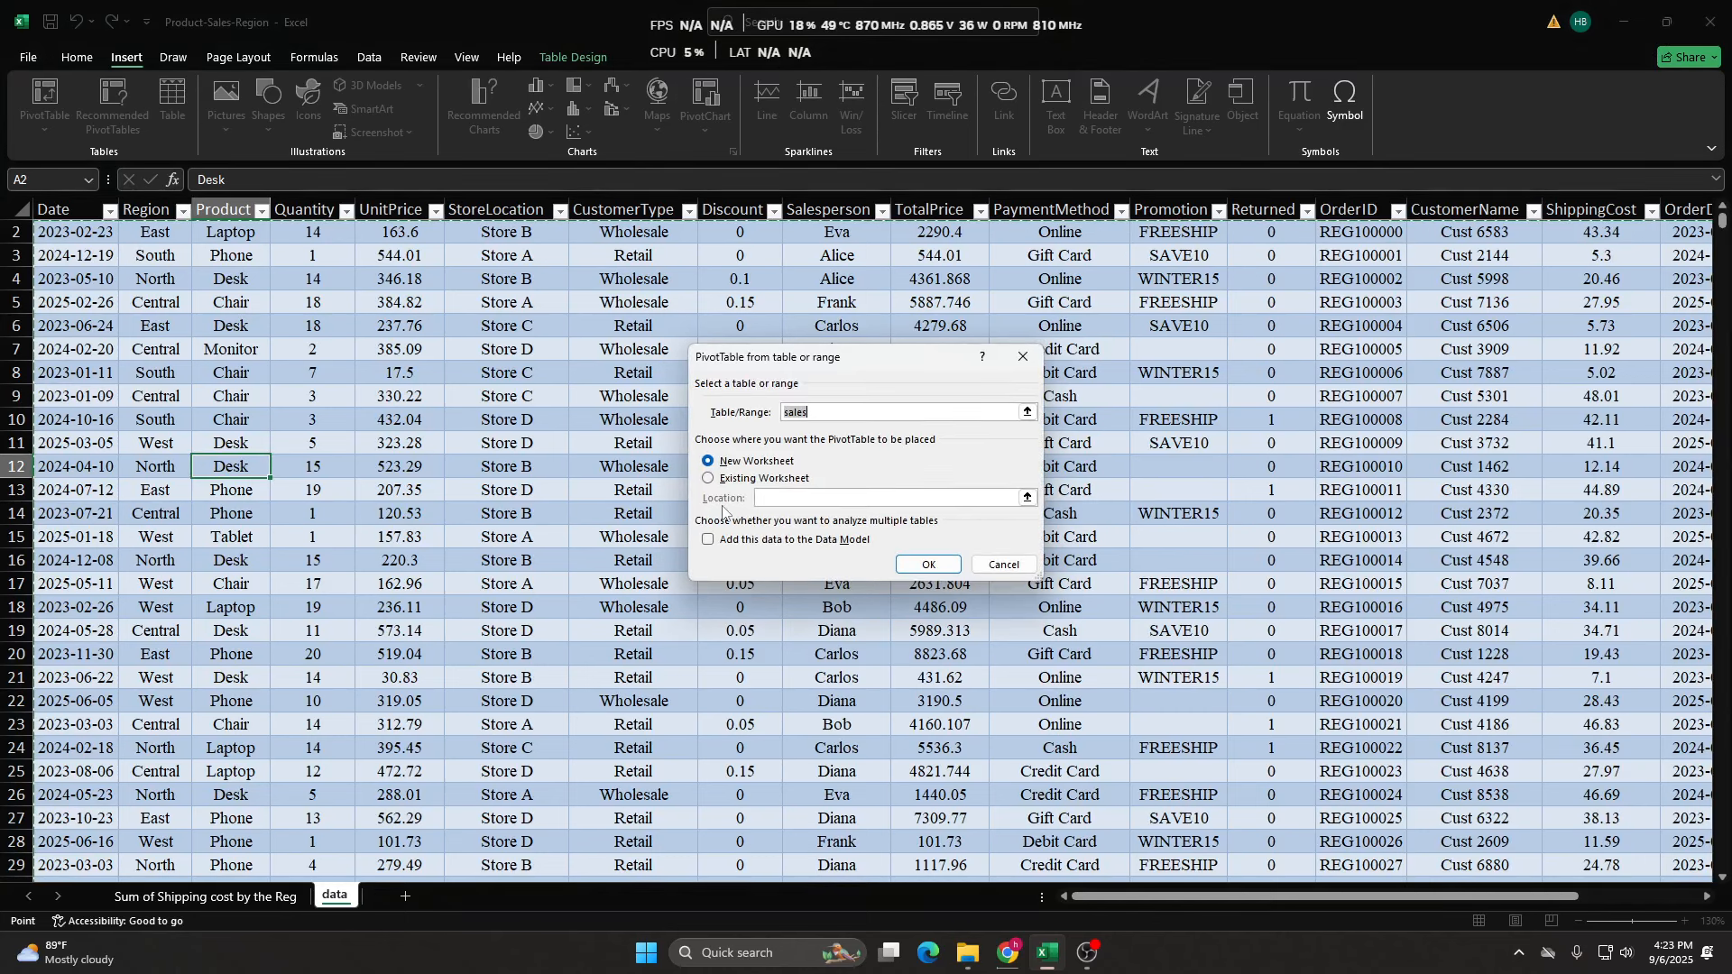
left_click(709, 478)
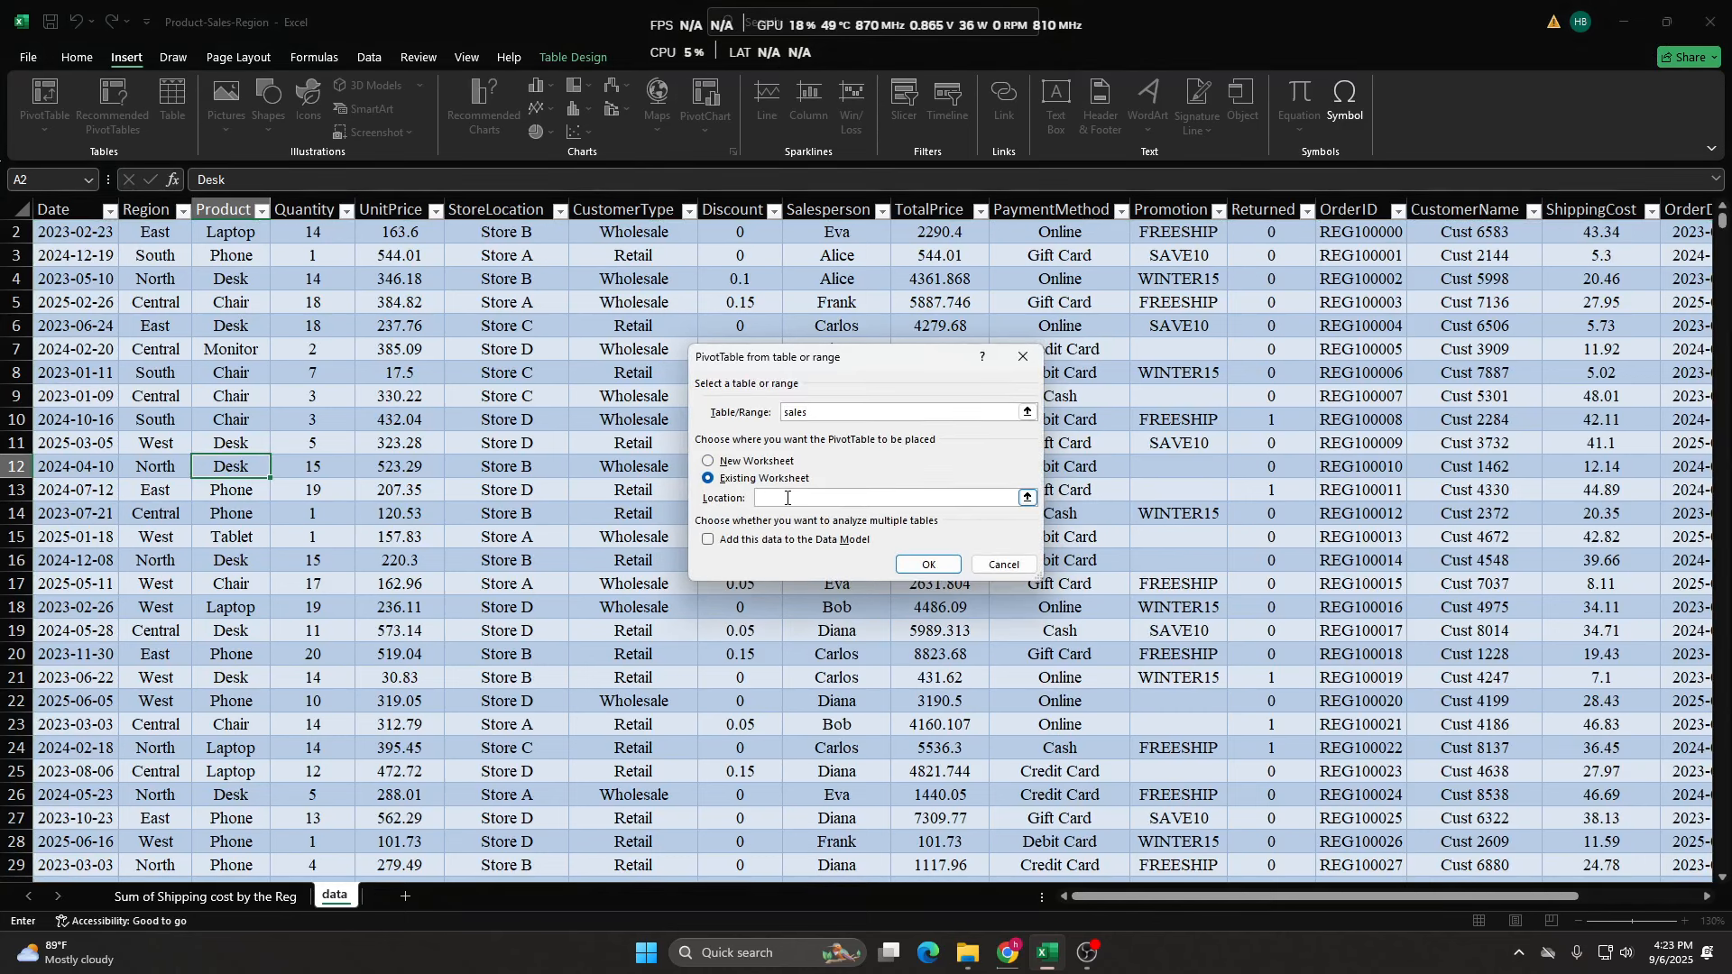
left_click(206, 896)
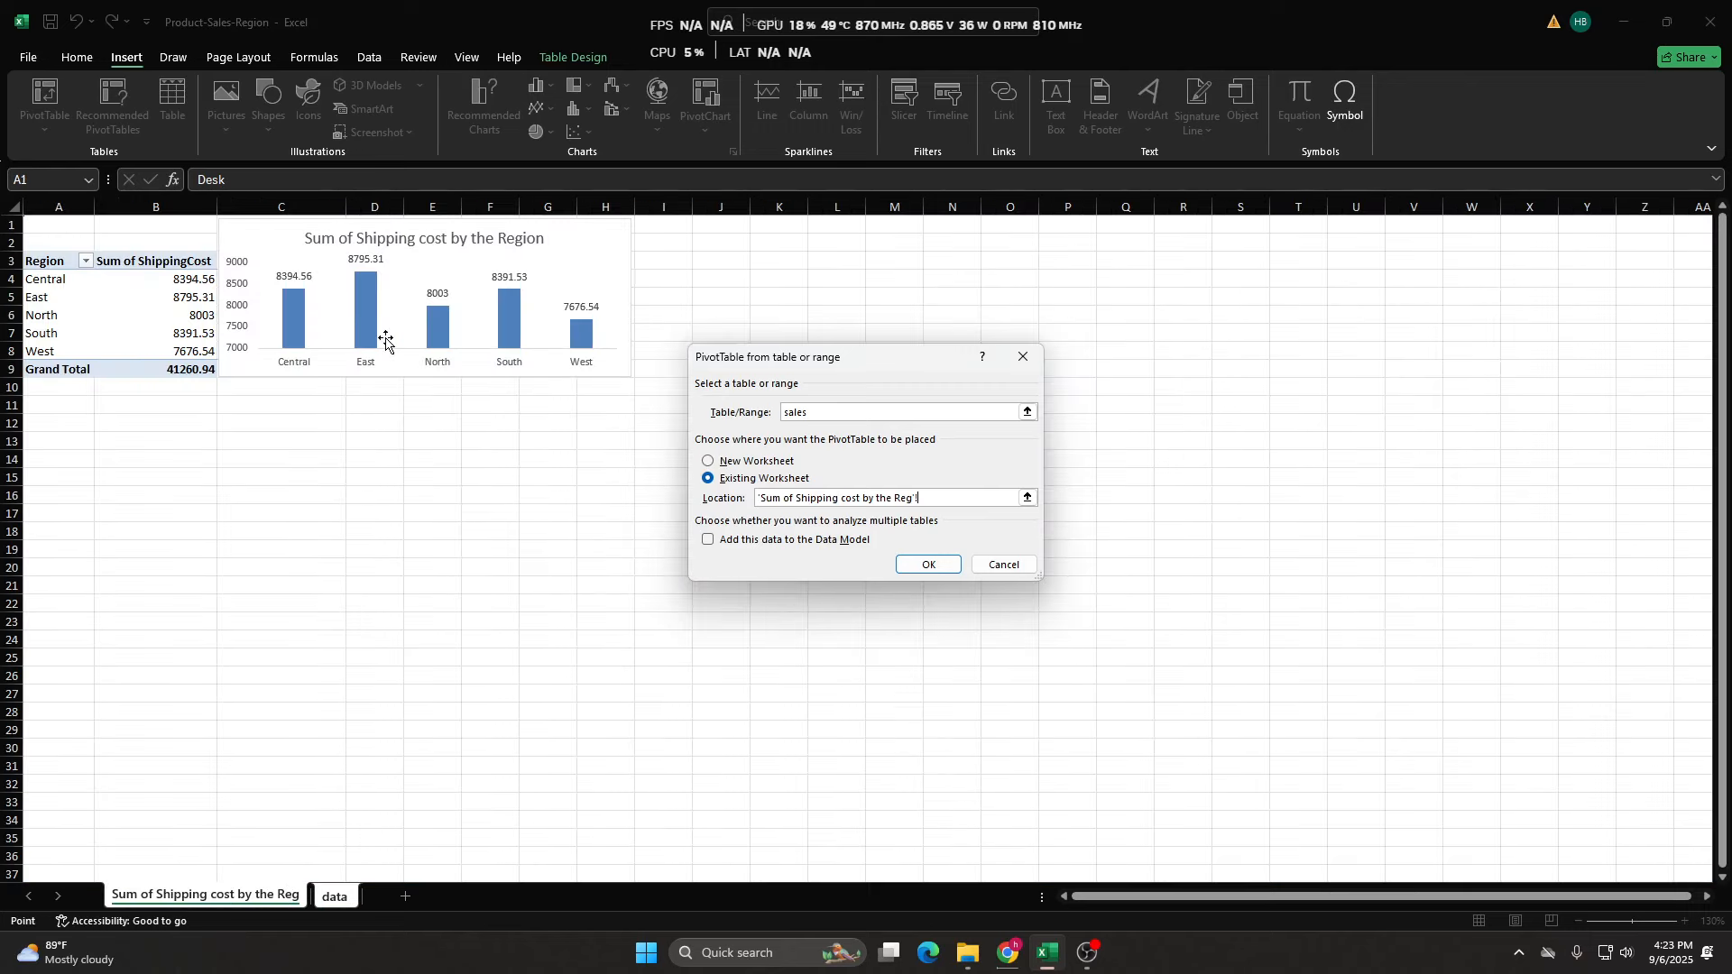
left_click(34, 424)
left_click(929, 565)
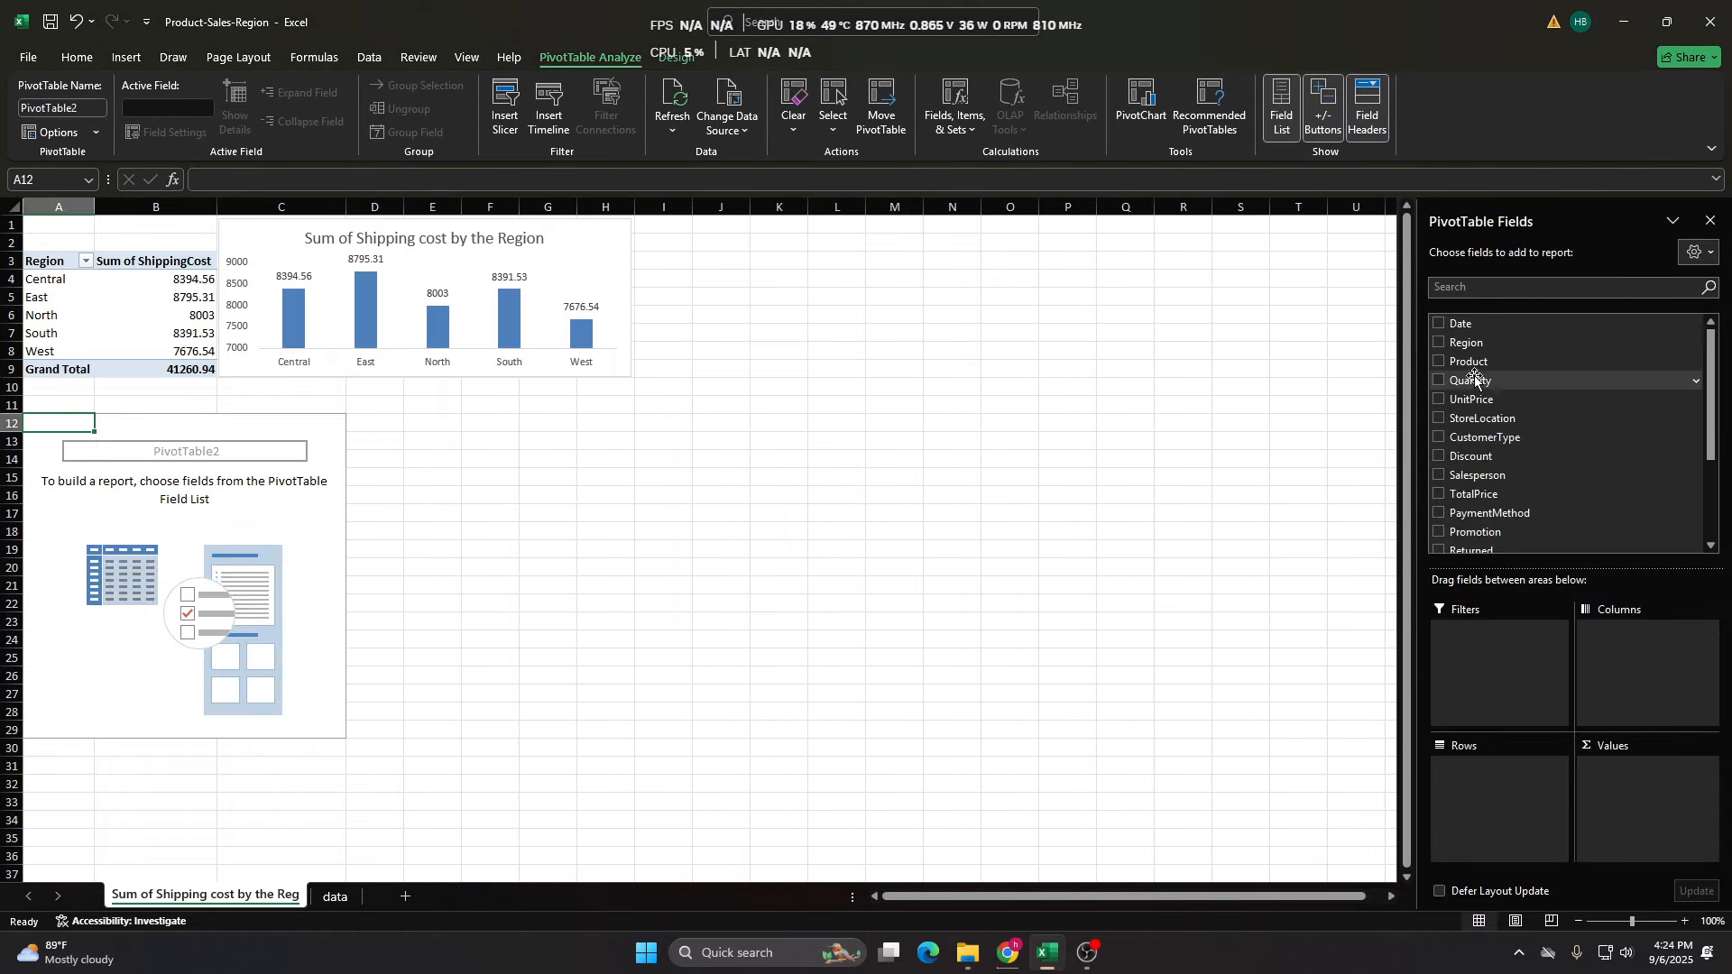
Add Region as the rows and ShippingCost as the summed values of the new pivot table.
left_click_drag(1470, 343, 1508, 768)
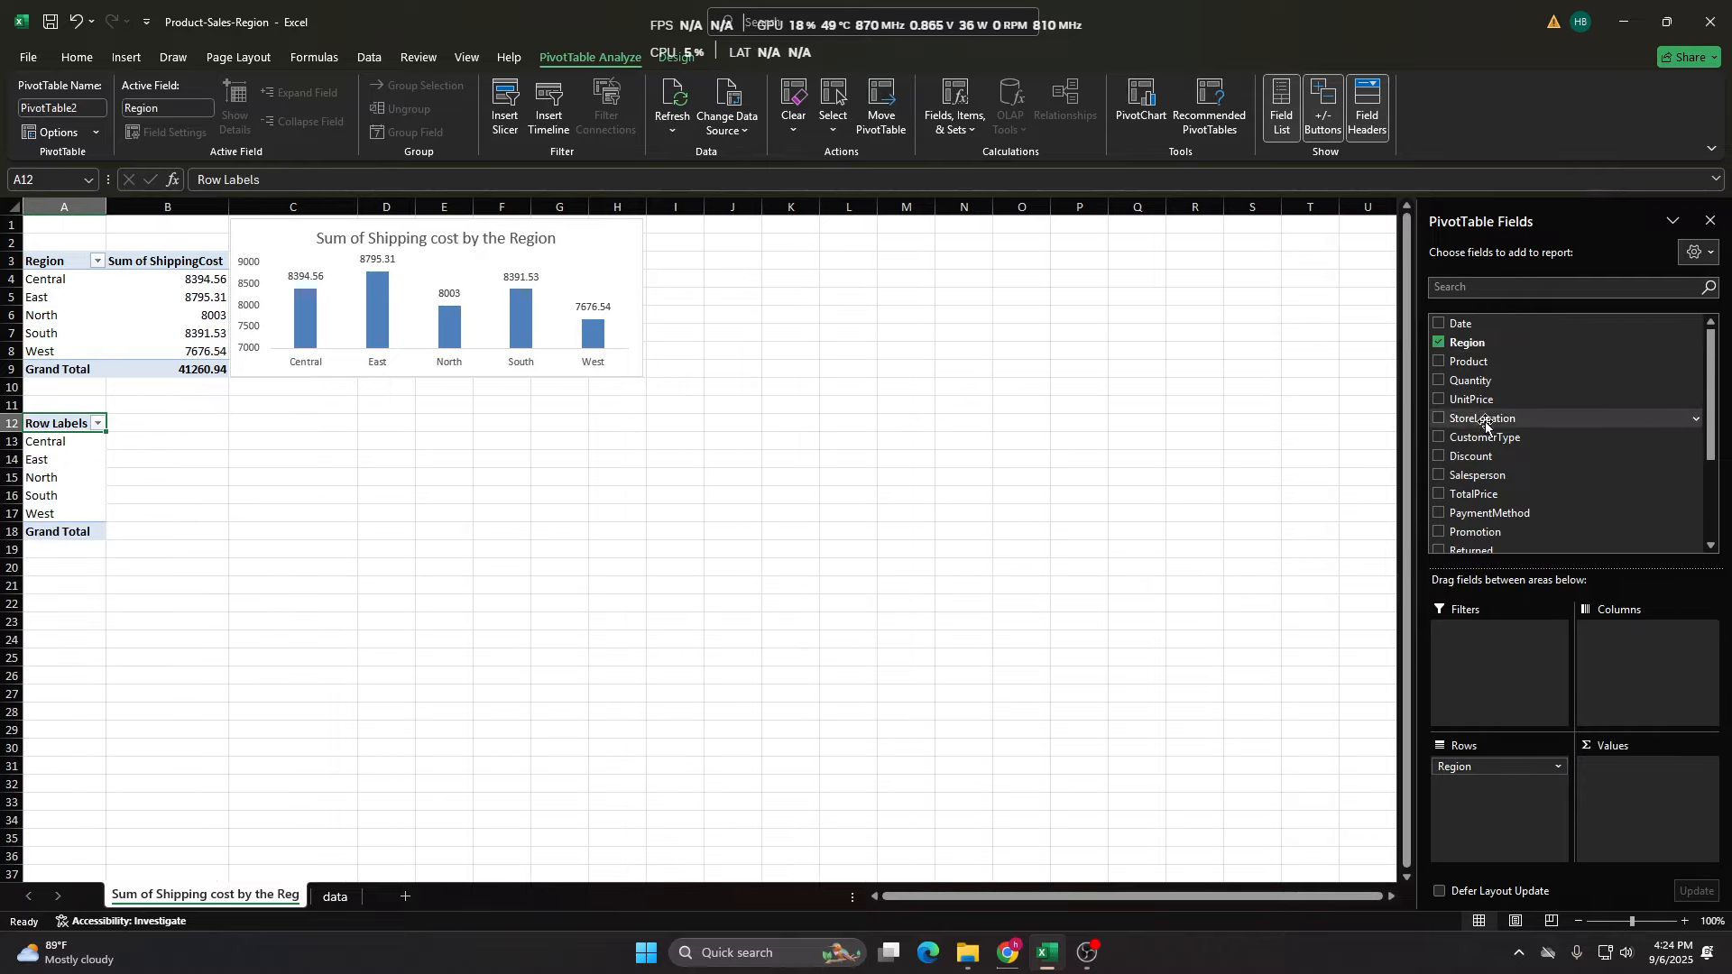
scroll(1705, 469, "down", 3)
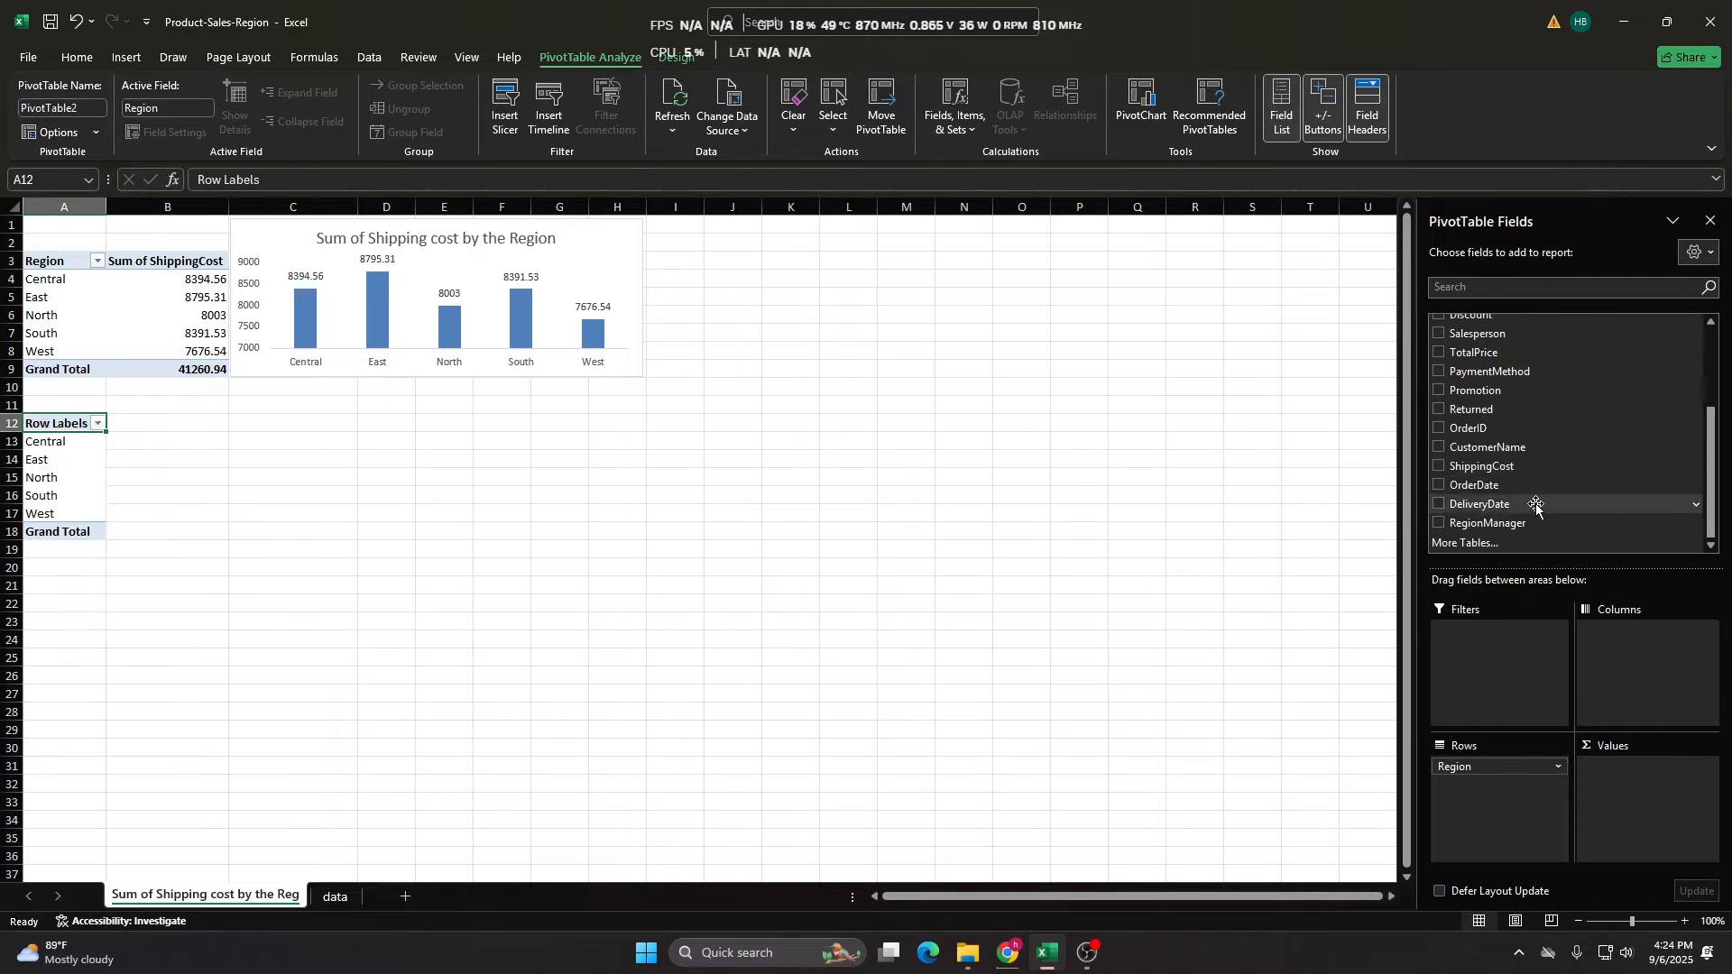
left_click_drag(1479, 467, 1680, 785)
Show the second pivot table's ShippingCost values as % of Column Total.
right_click(171, 460)
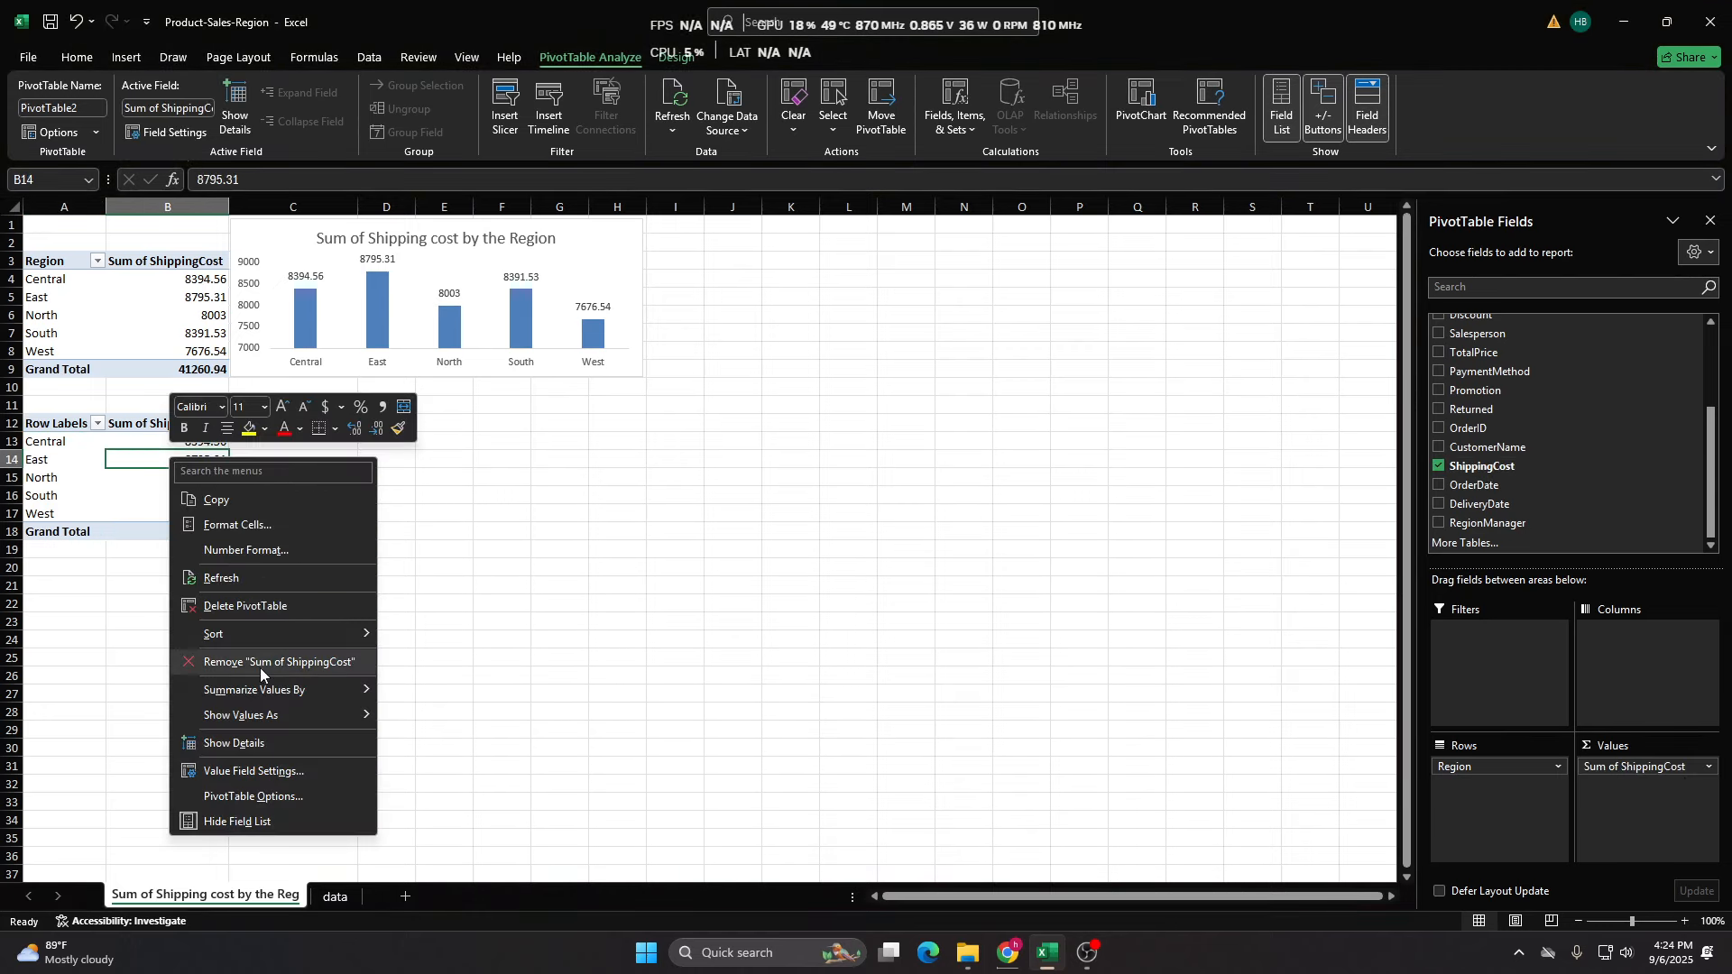
mouse_move(270, 715)
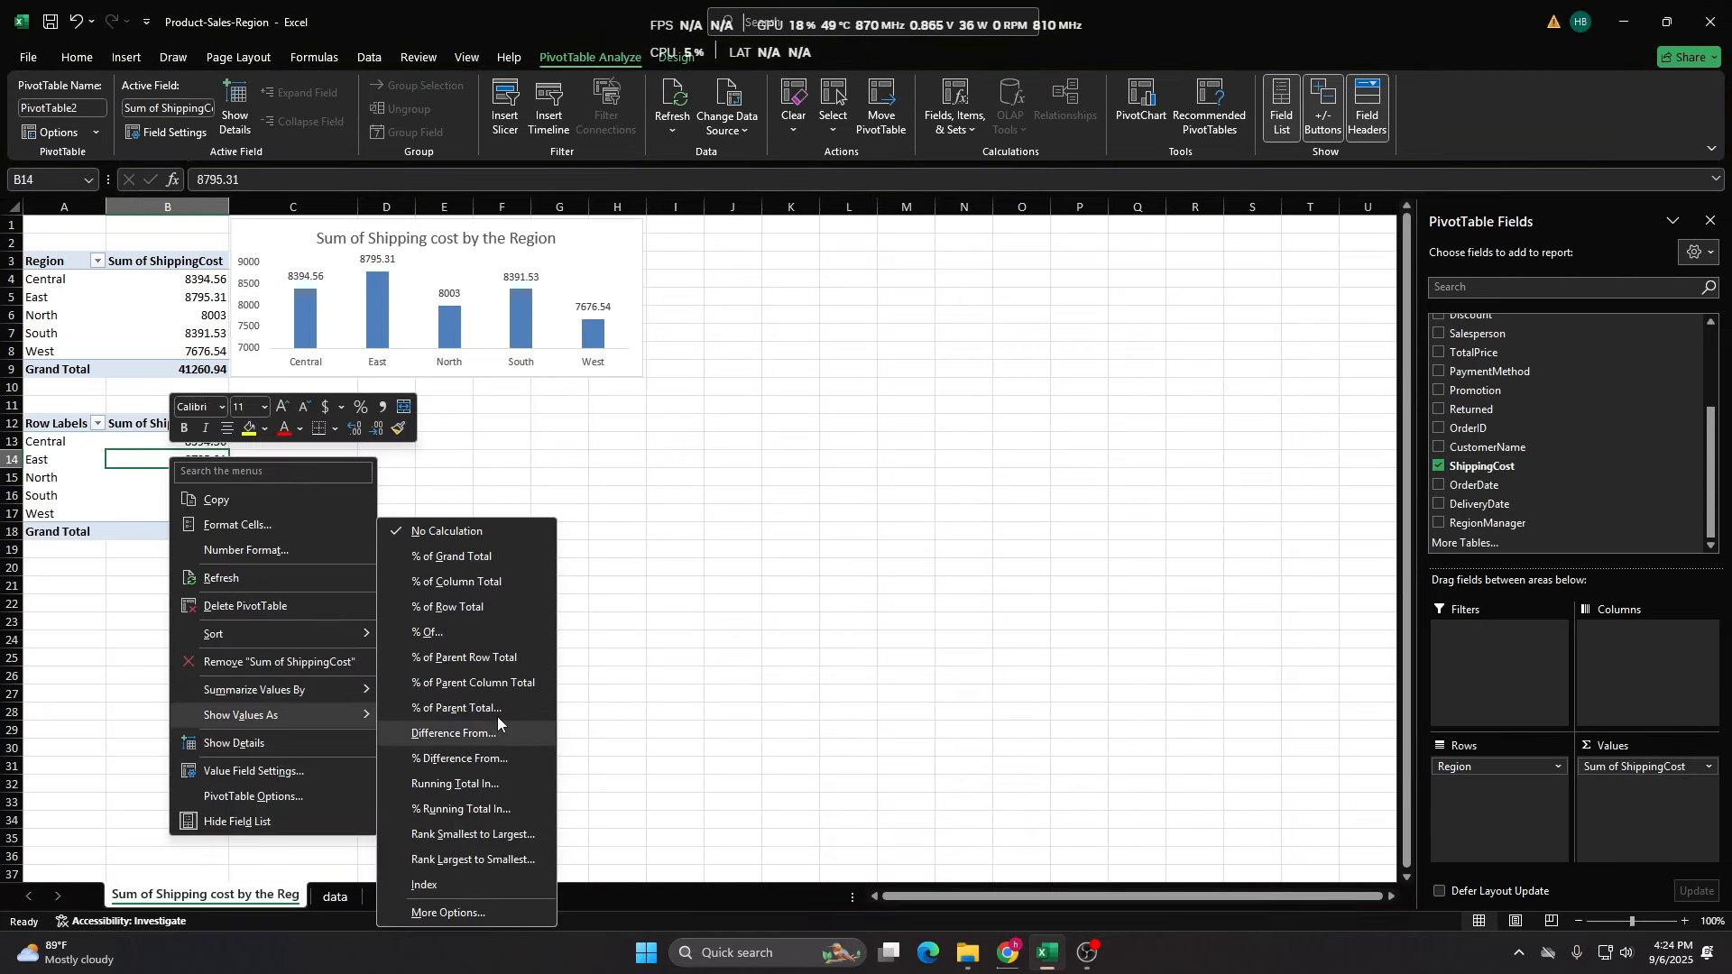
left_click(460, 583)
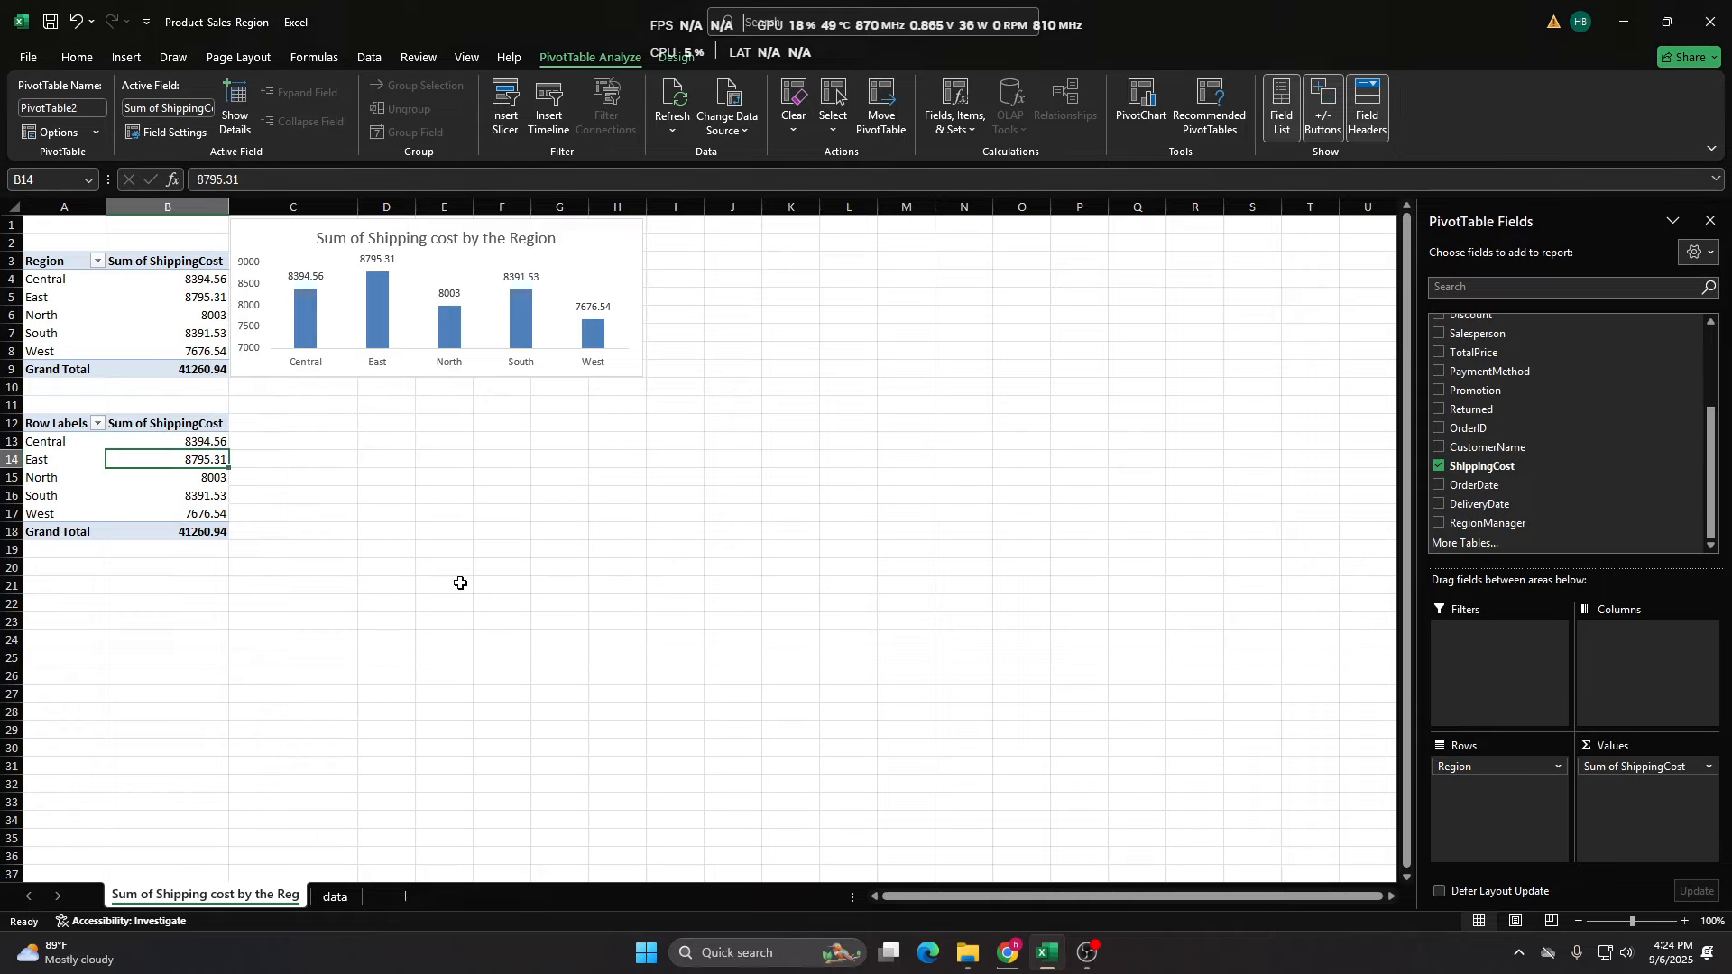
Copy the header text "Region" from cell A3 and replace the Row Labels header in A12 with it.
left_click(59, 426)
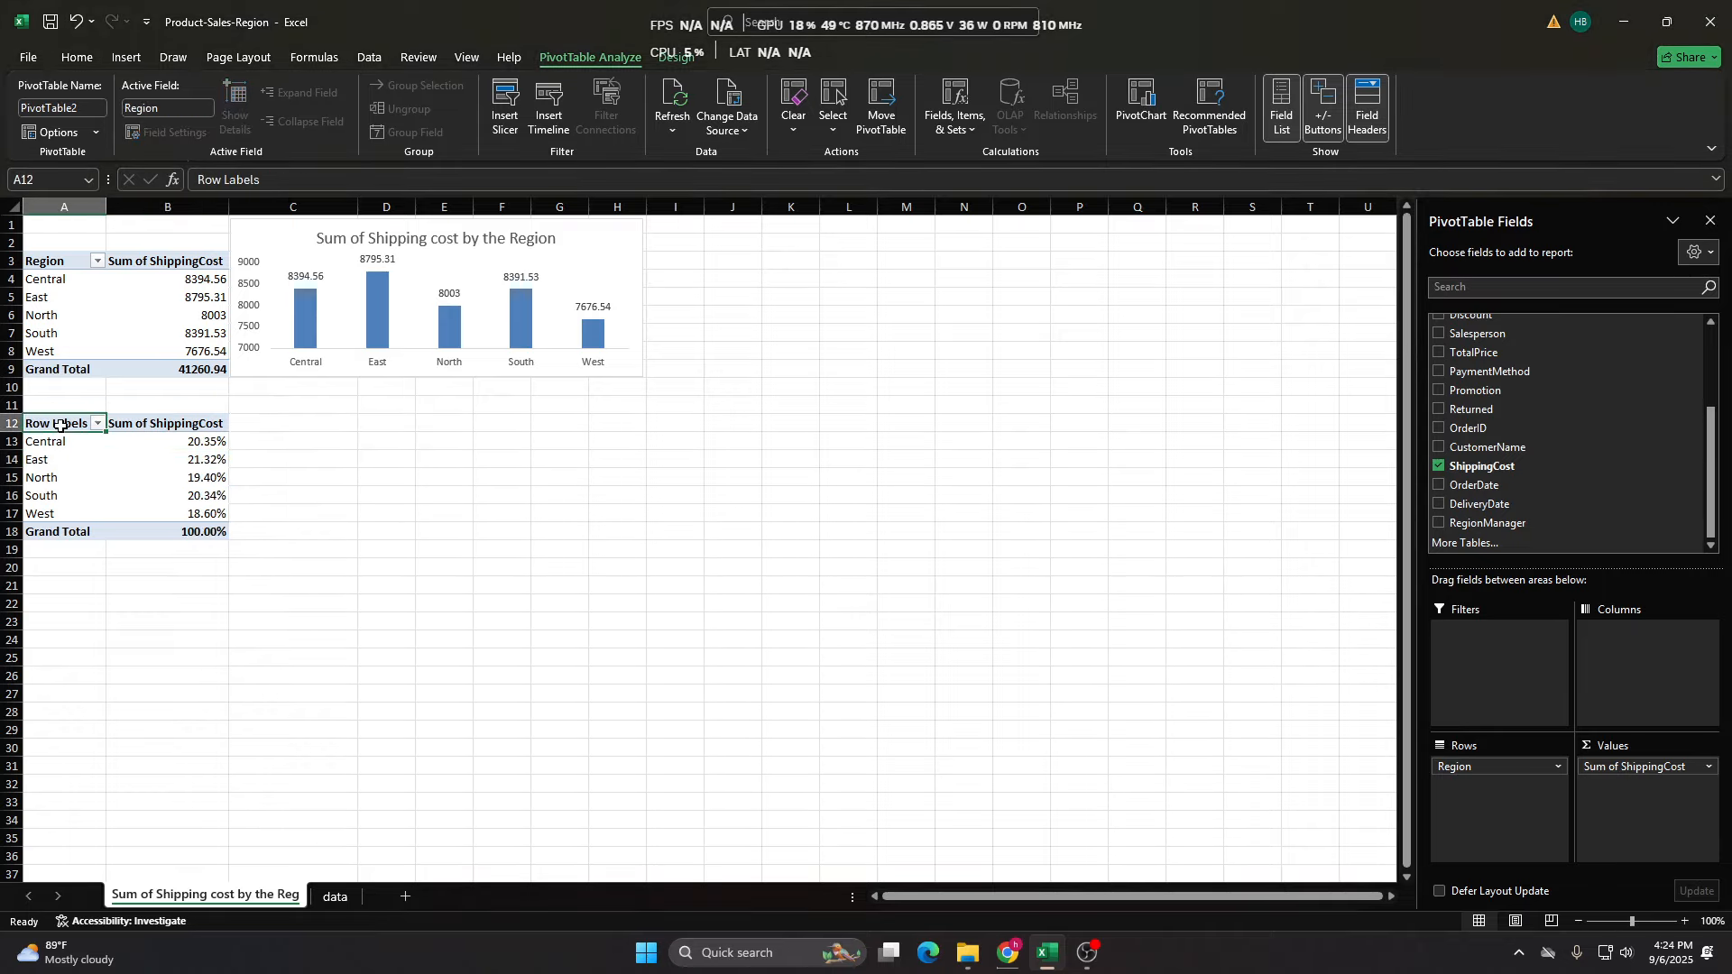
double_click(73, 259)
double_click(75, 257)
key("ctrl+c")
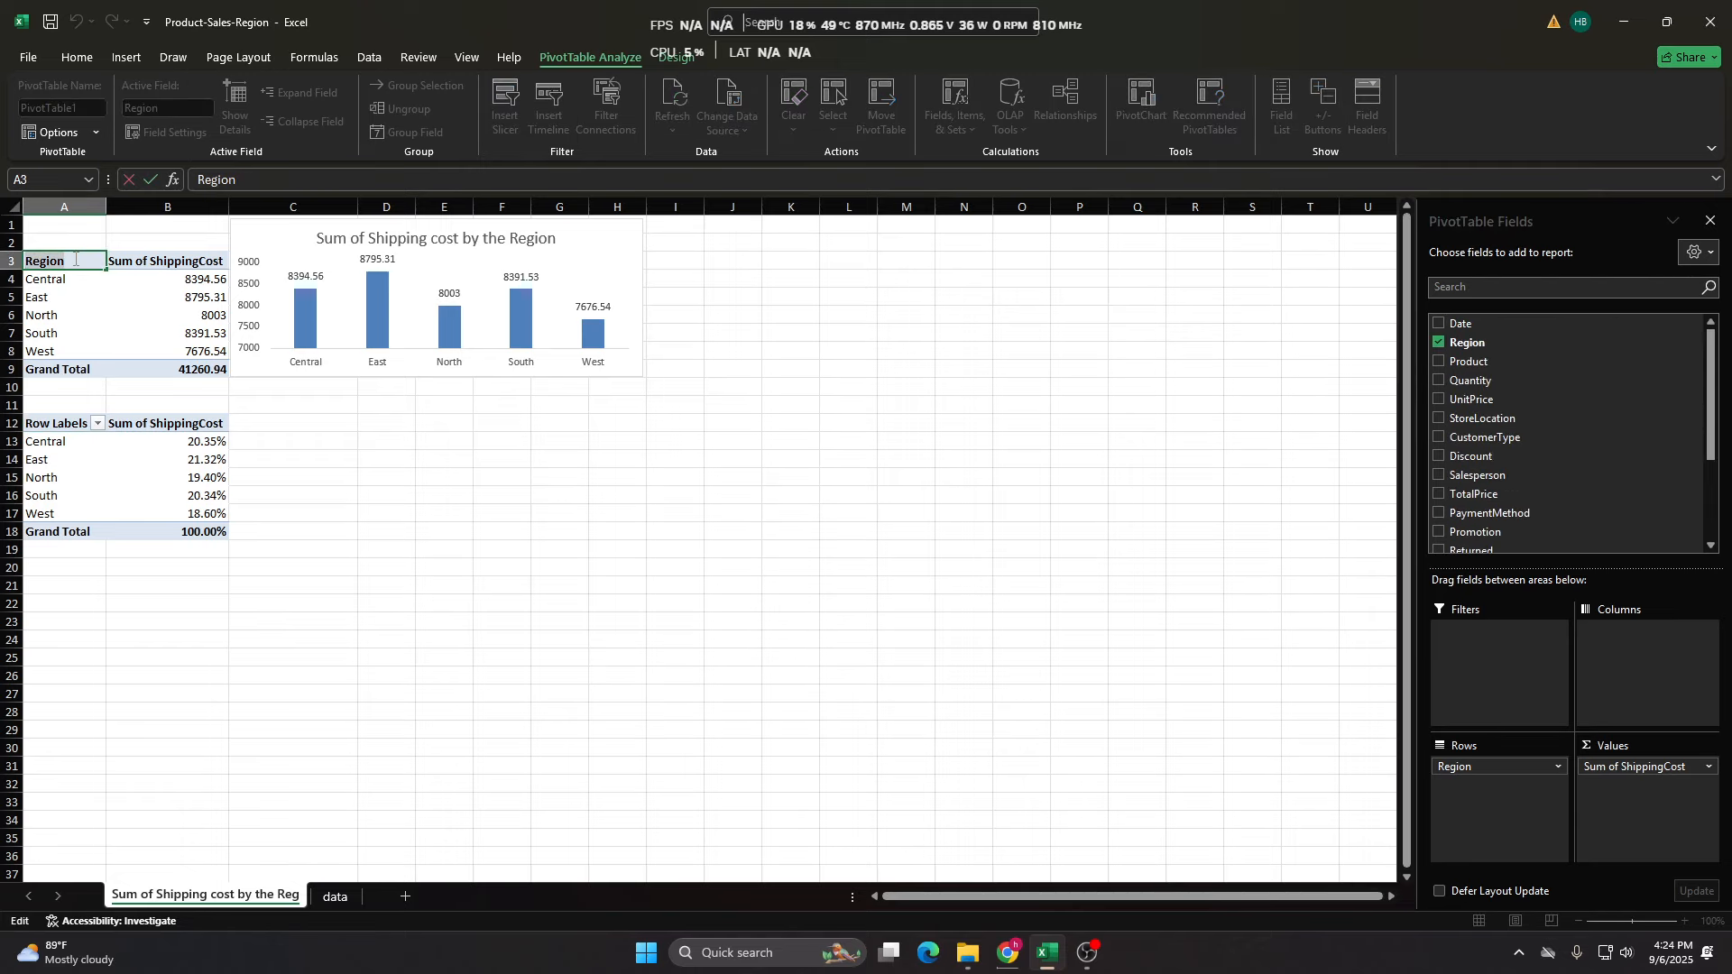
left_click(254, 552)
left_click(60, 422)
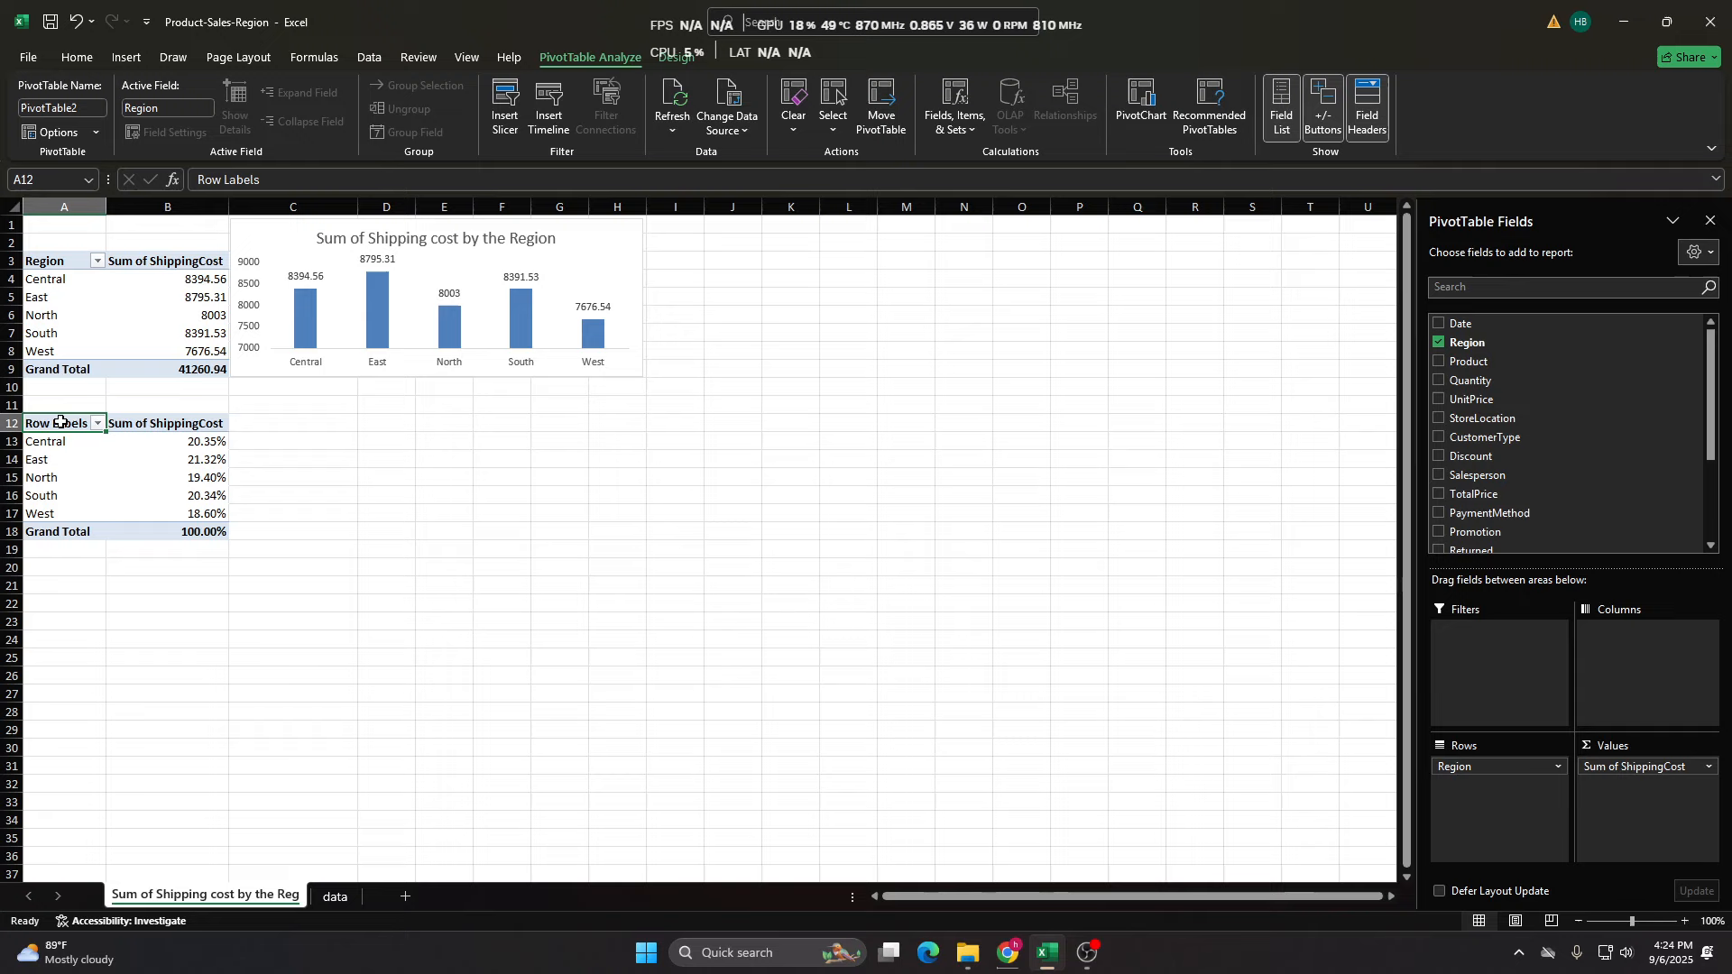
triple_click(59, 423)
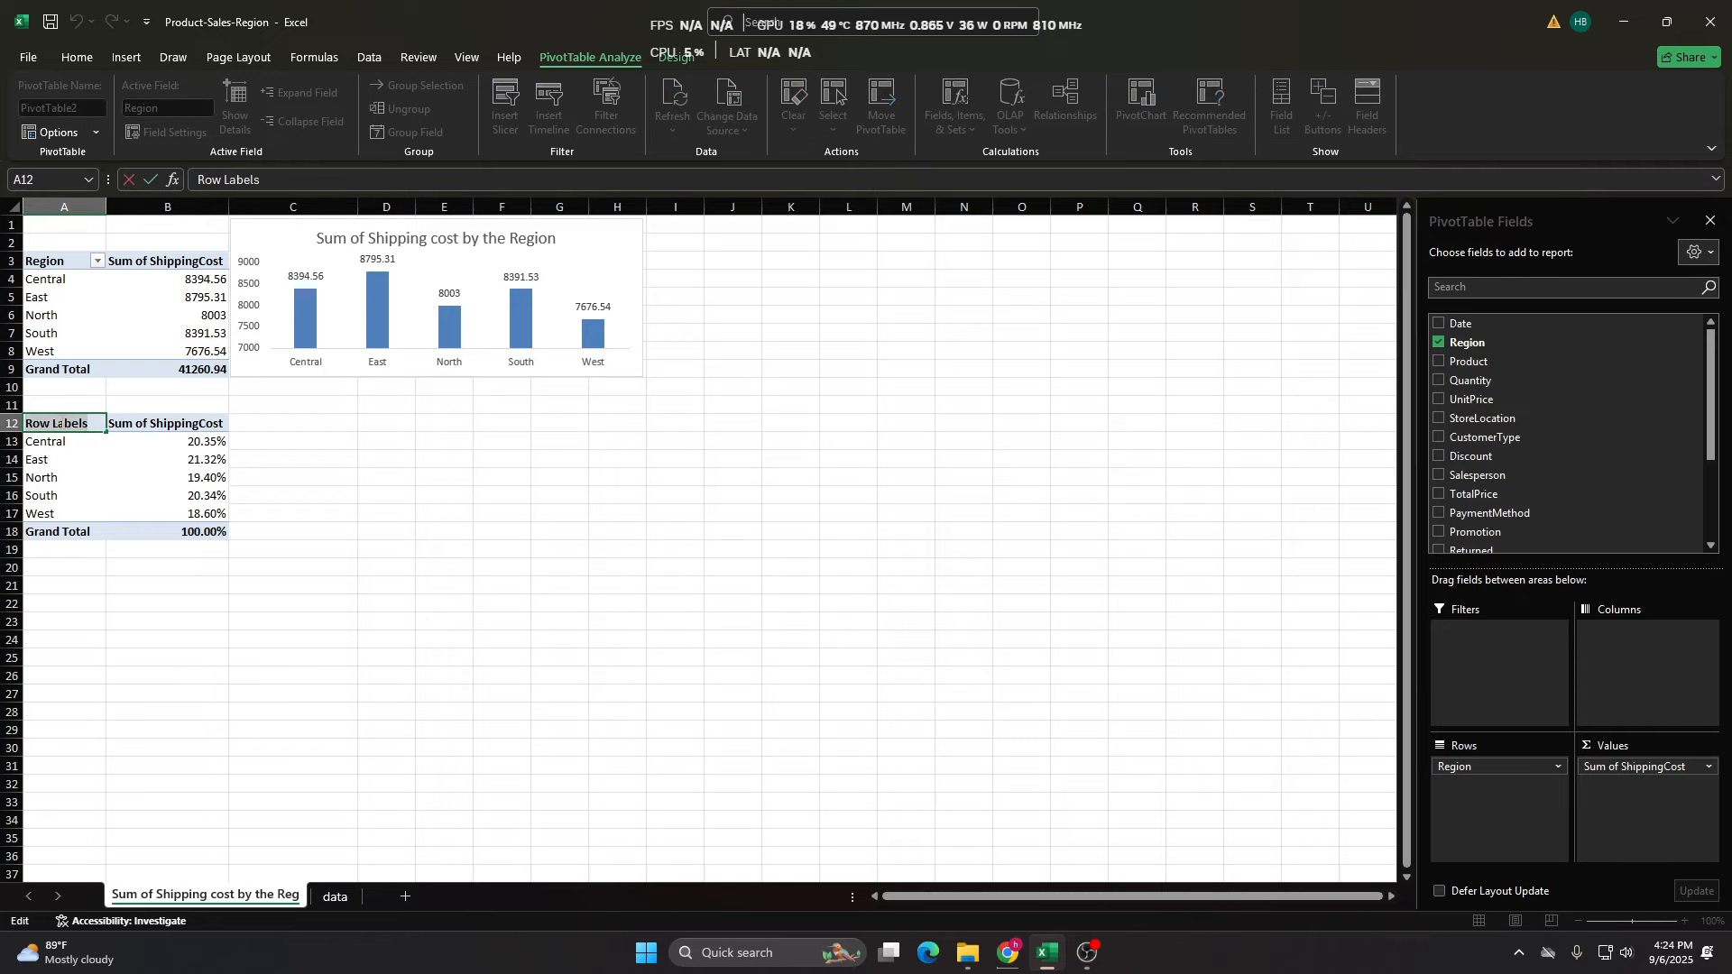
key("ctrl+v")
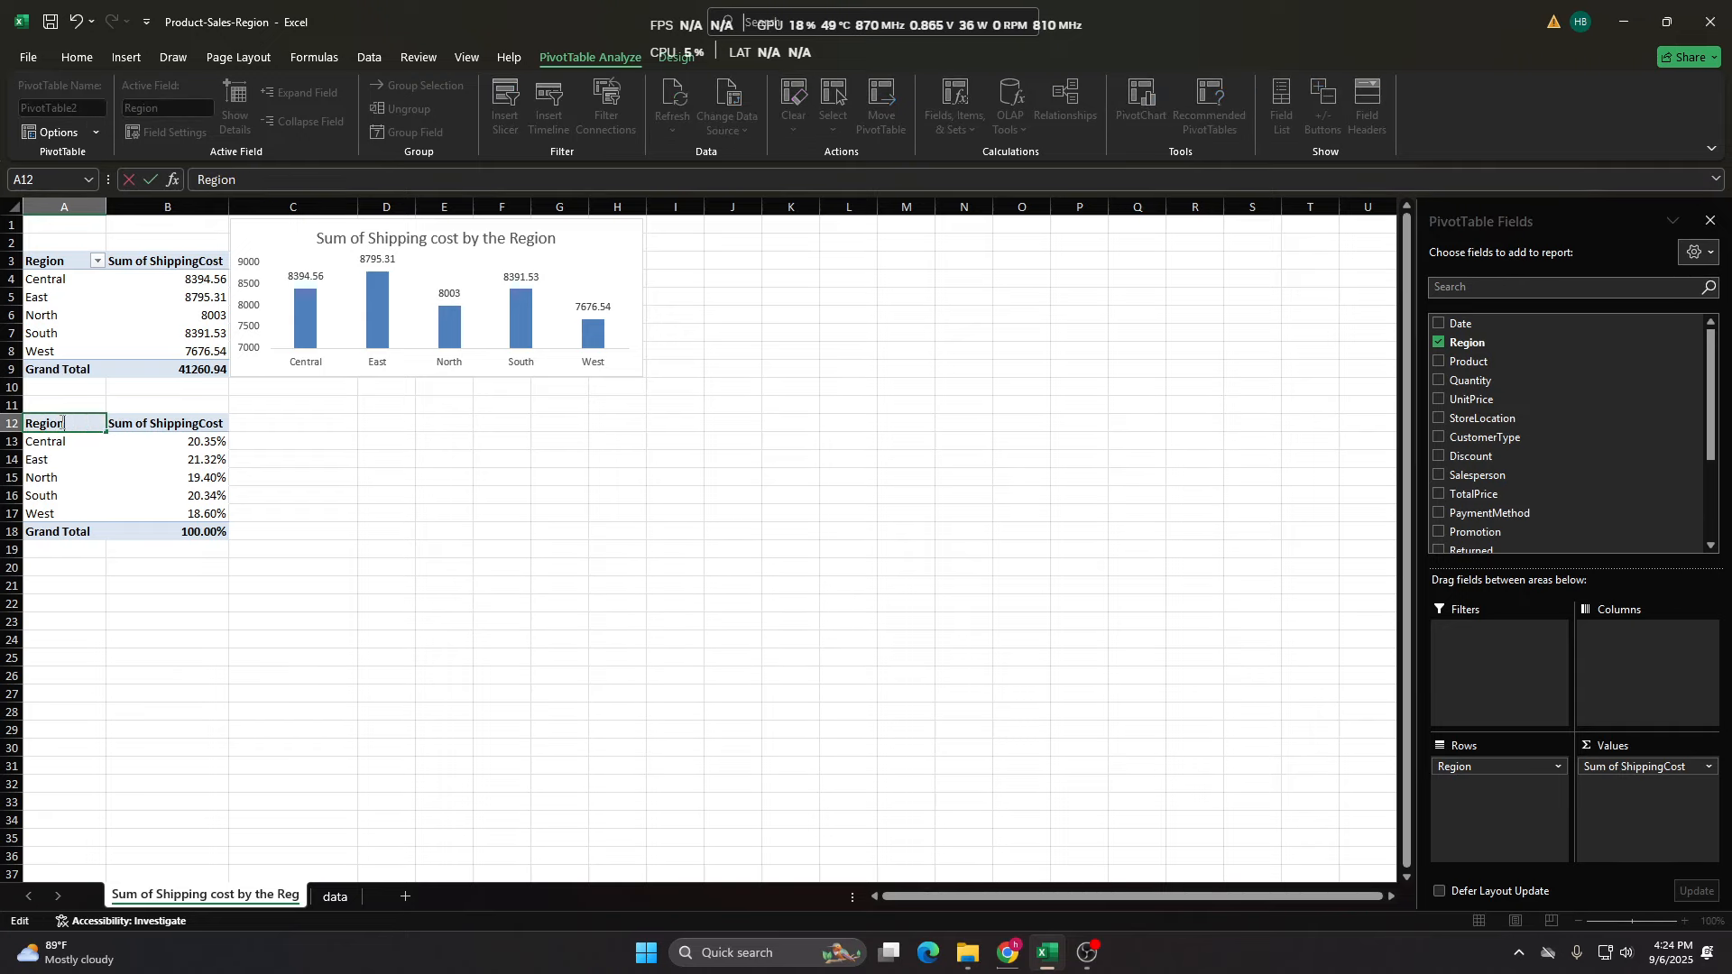
left_click(487, 472)
Rename the second pivot table's value header in B12 as "% of ShippingCost".
left_click(193, 422)
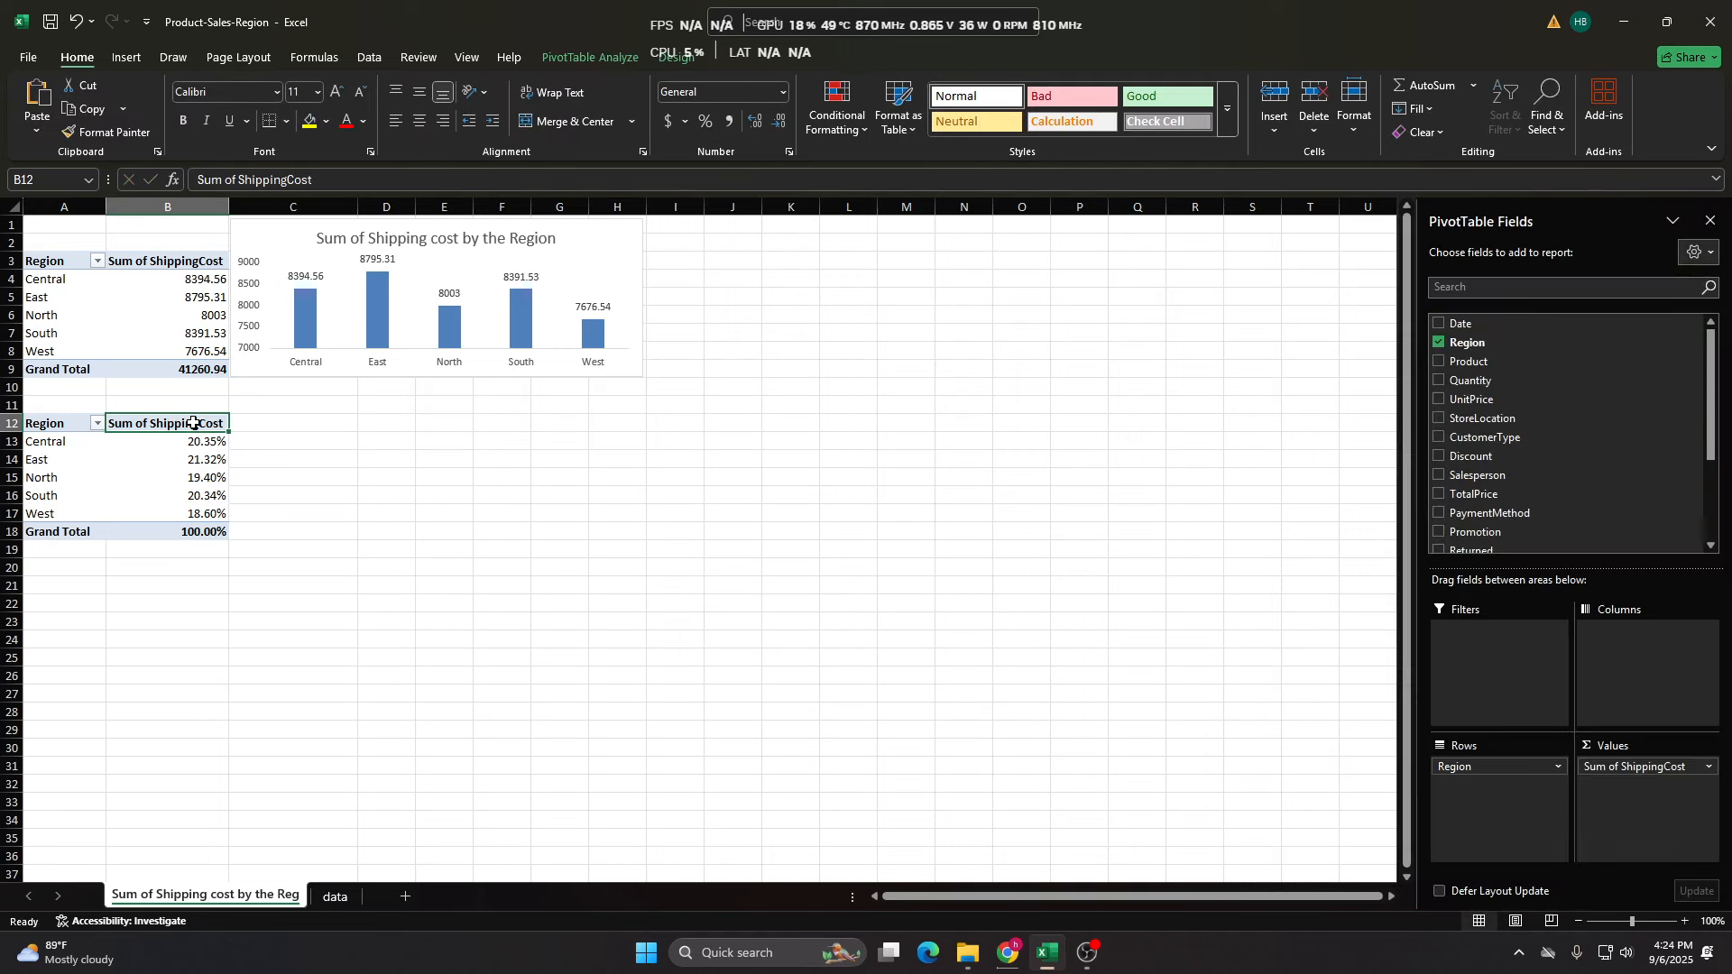
key("F2")
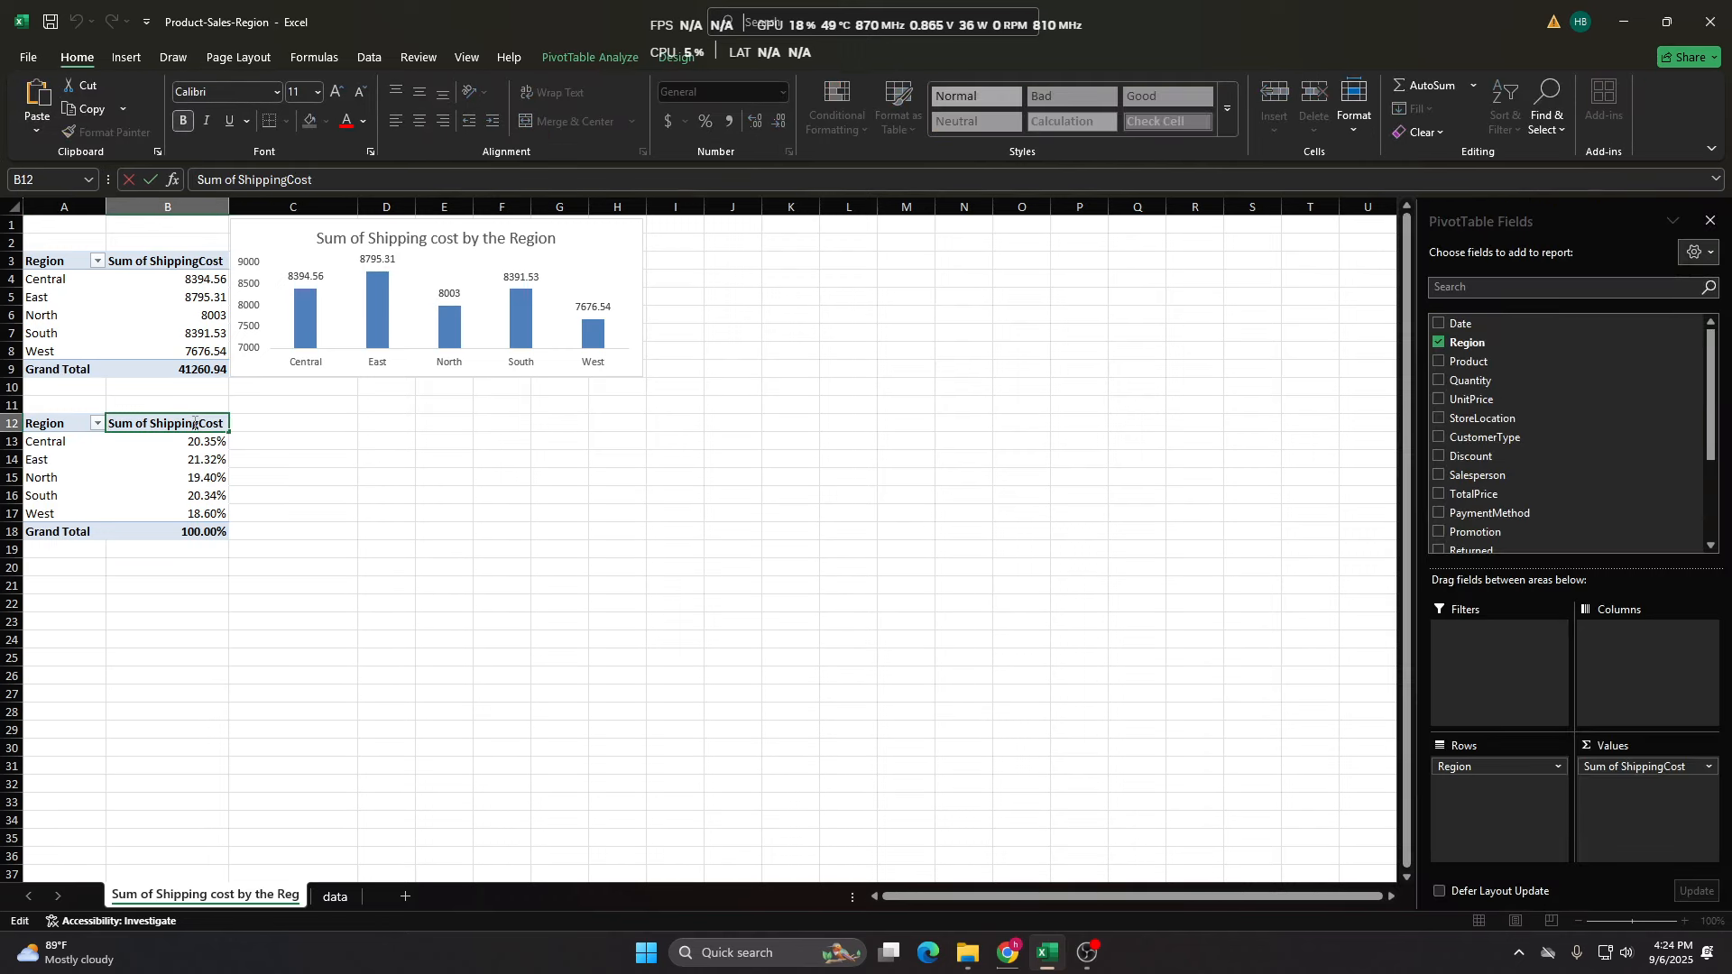
key("shift+Home")
type("%")
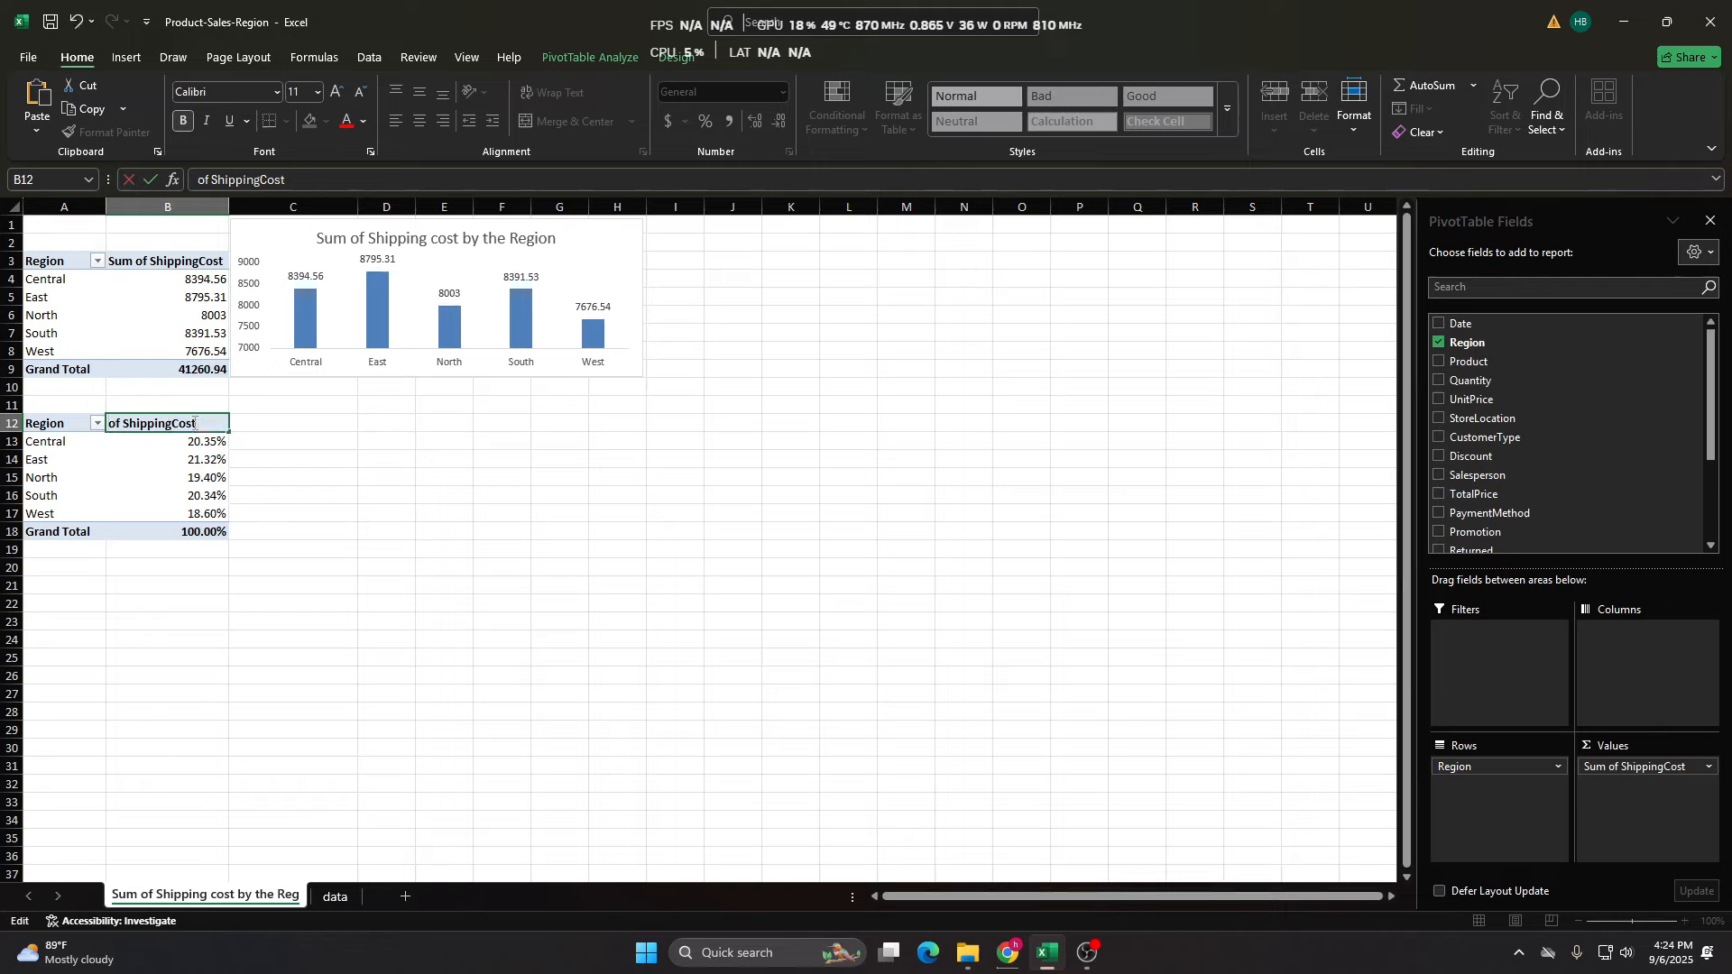
key("Return")
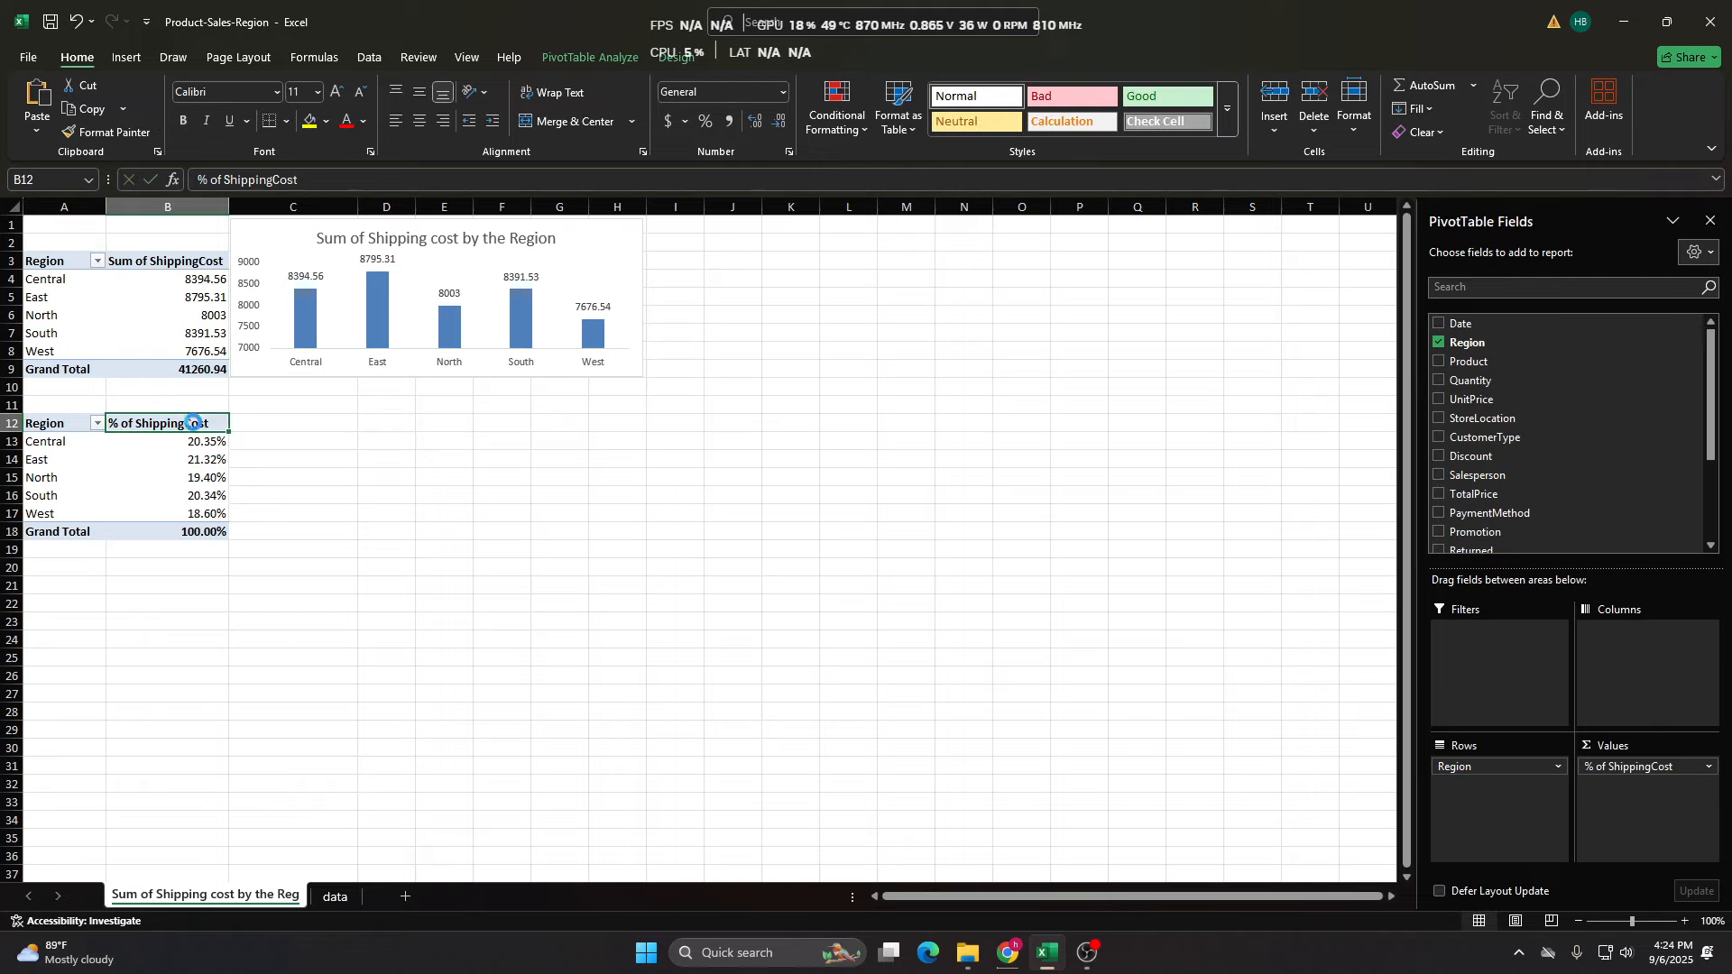
Insert a Pie PivotChart from the % of ShippingCost pivot table and place it beneath the column chart.
left_click(167, 441)
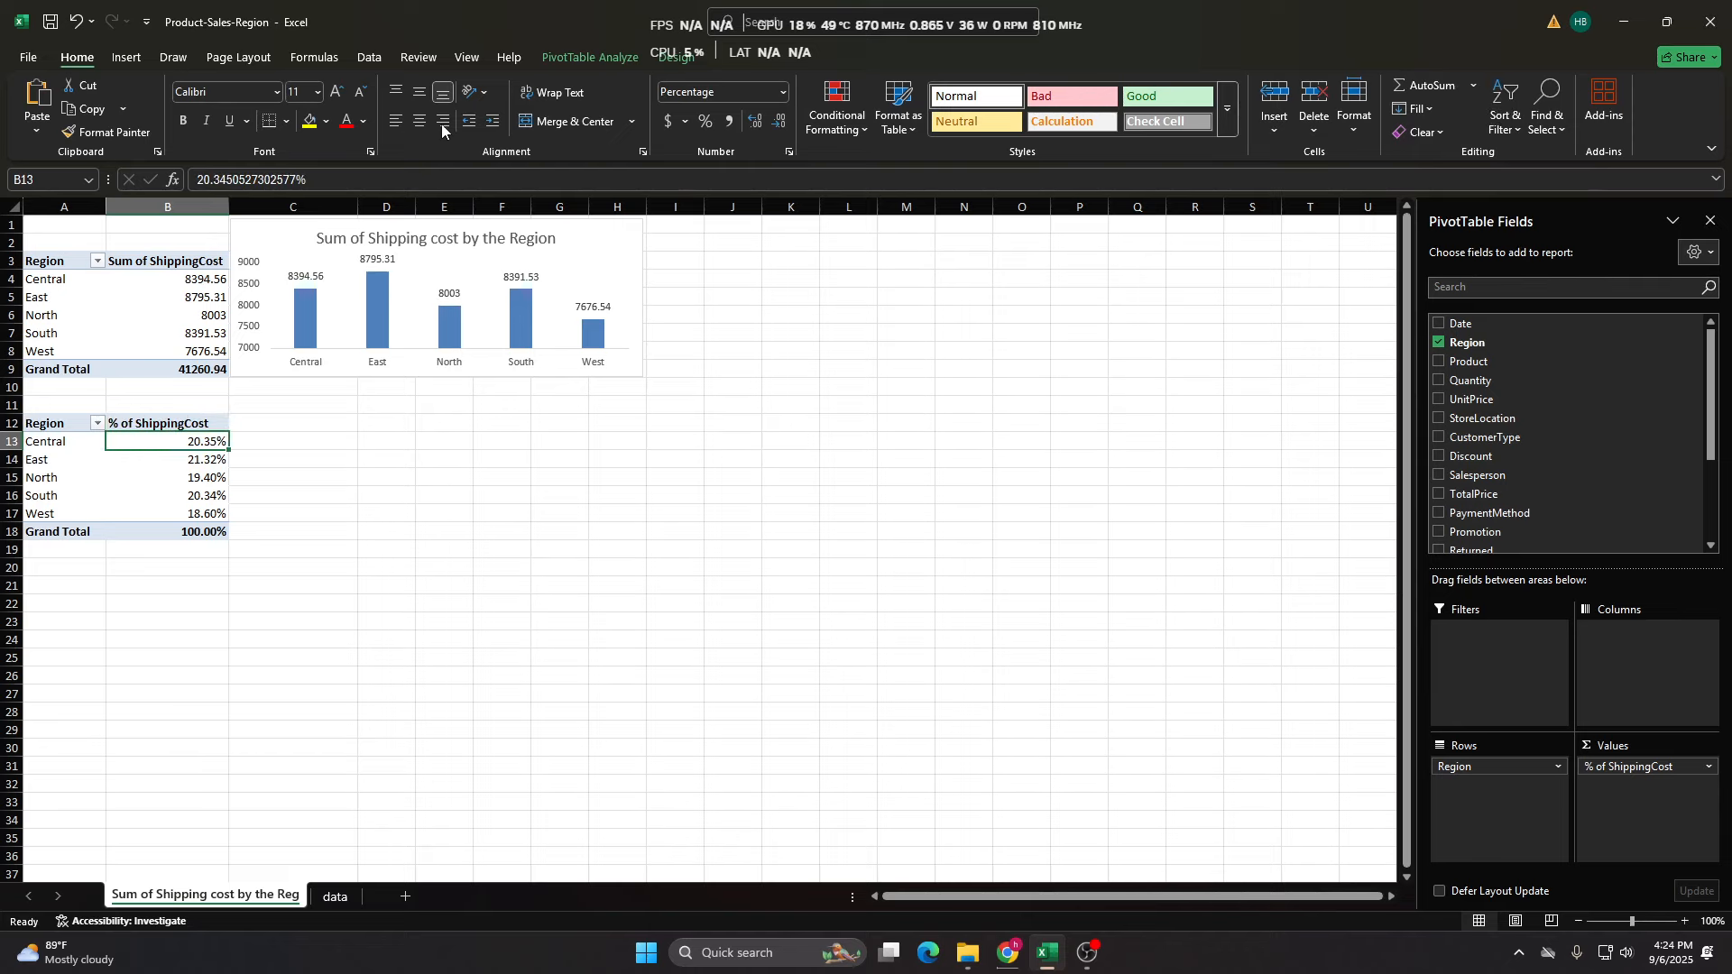
left_click(125, 57)
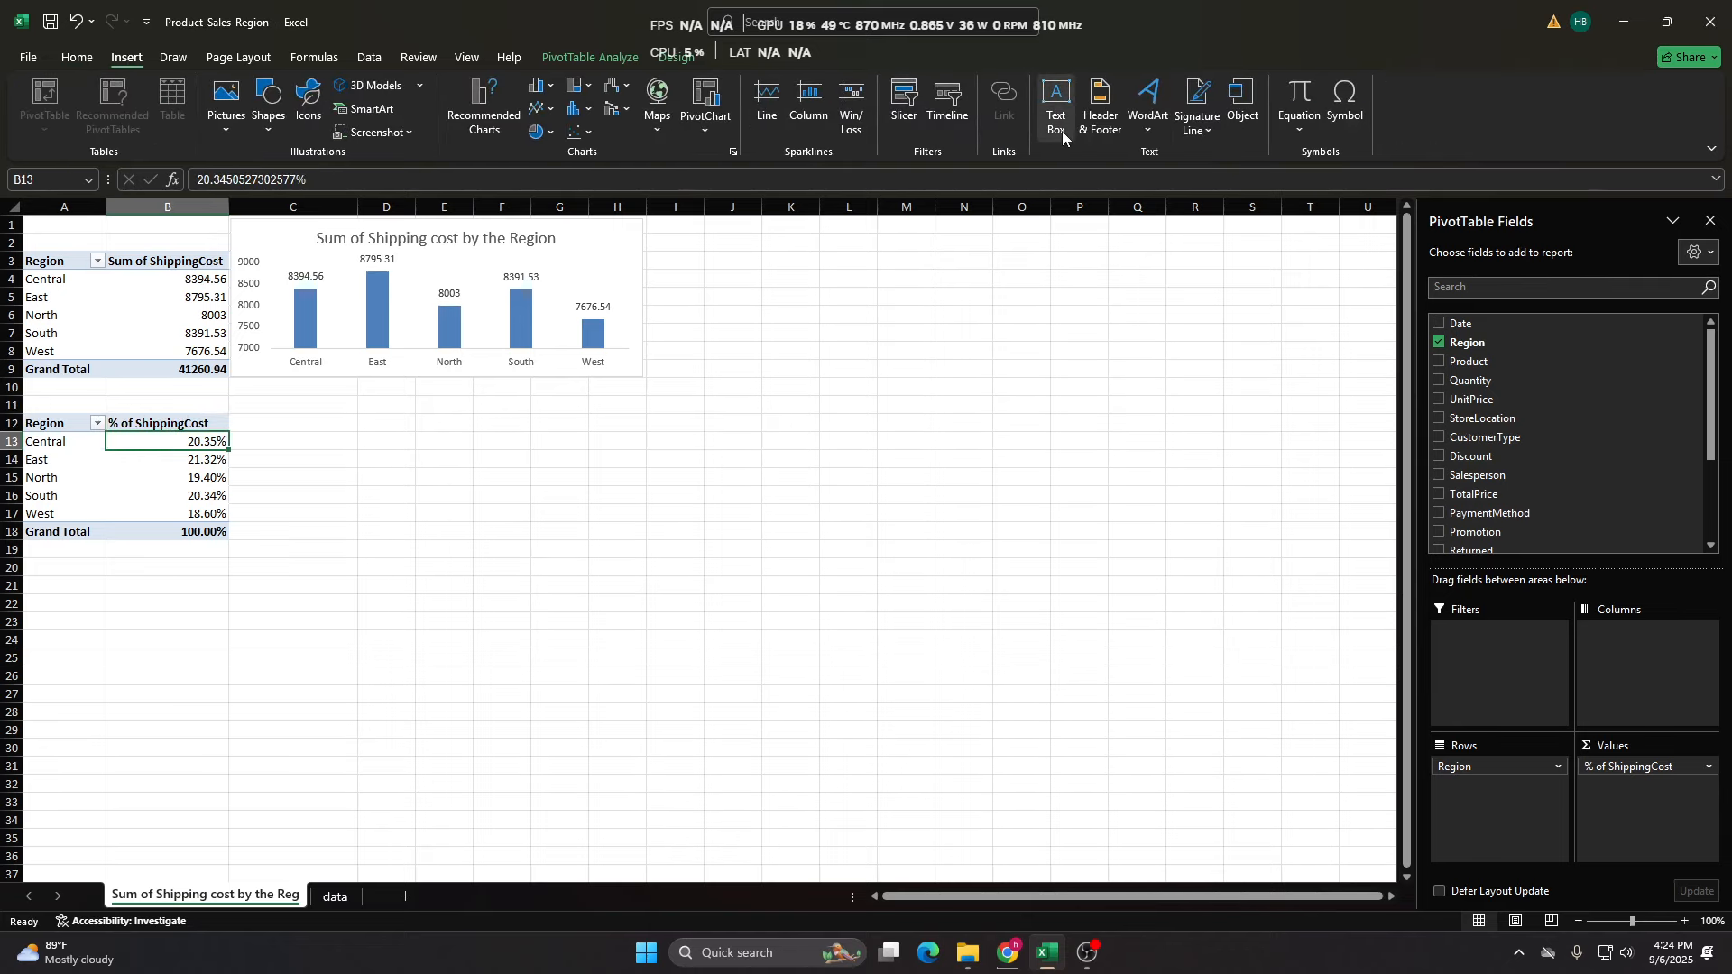
left_click(596, 58)
left_click(668, 56)
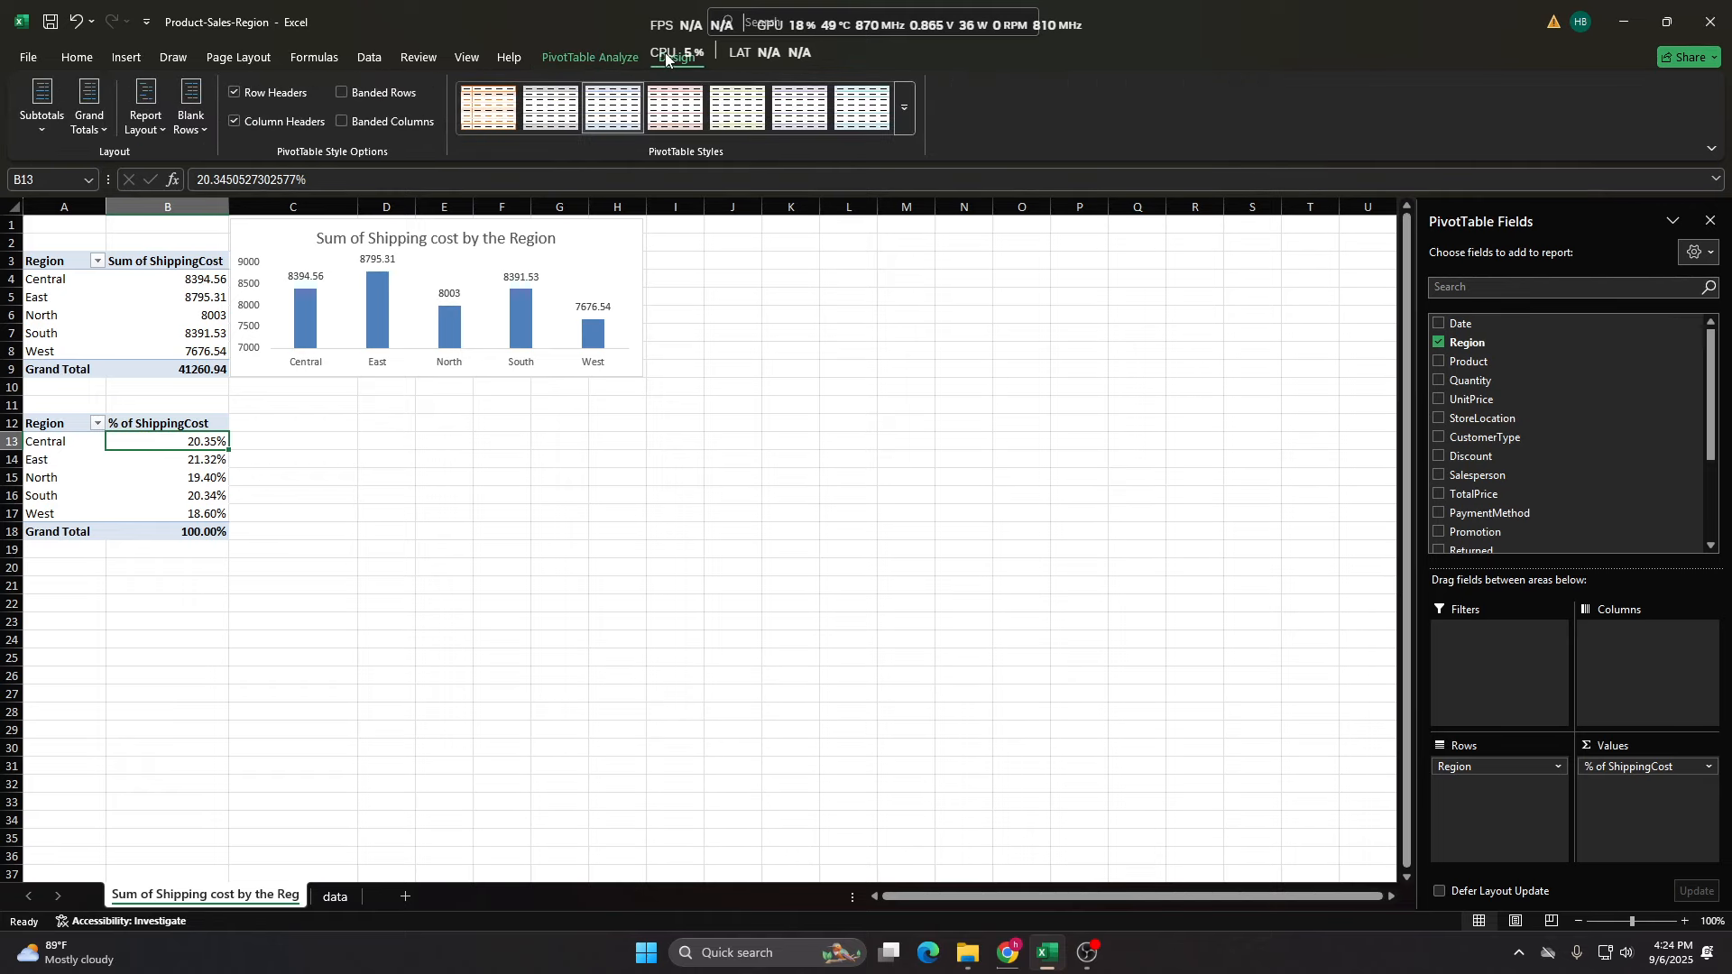
left_click(631, 57)
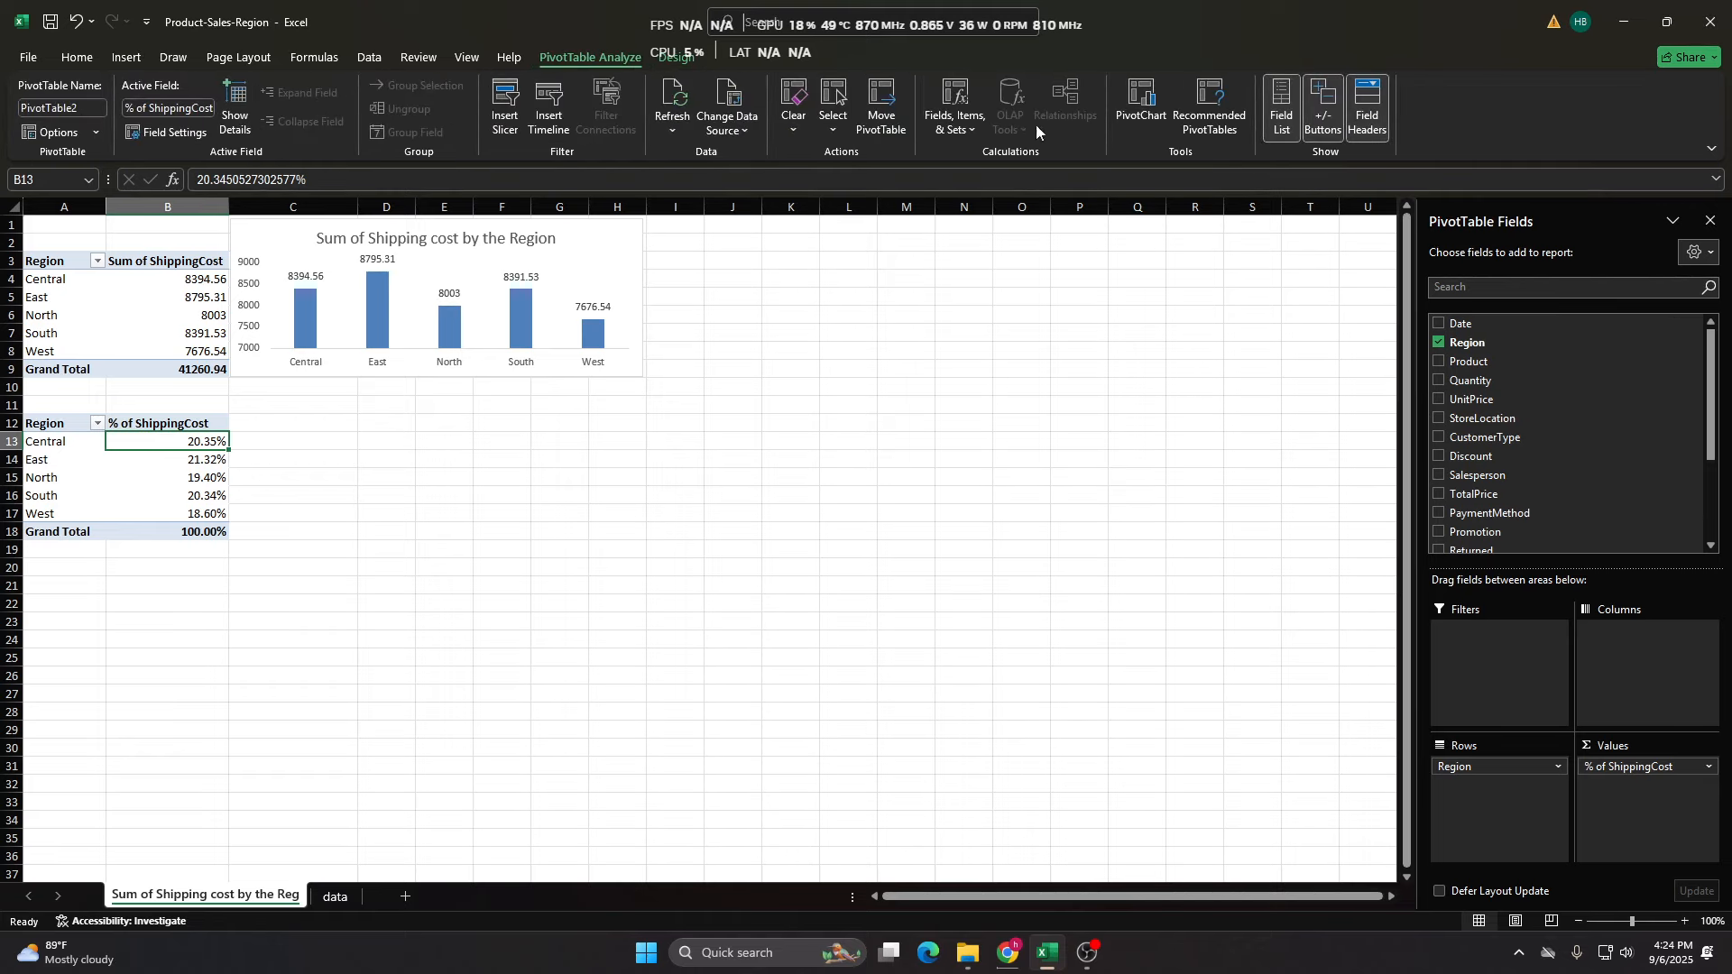
left_click(1138, 106)
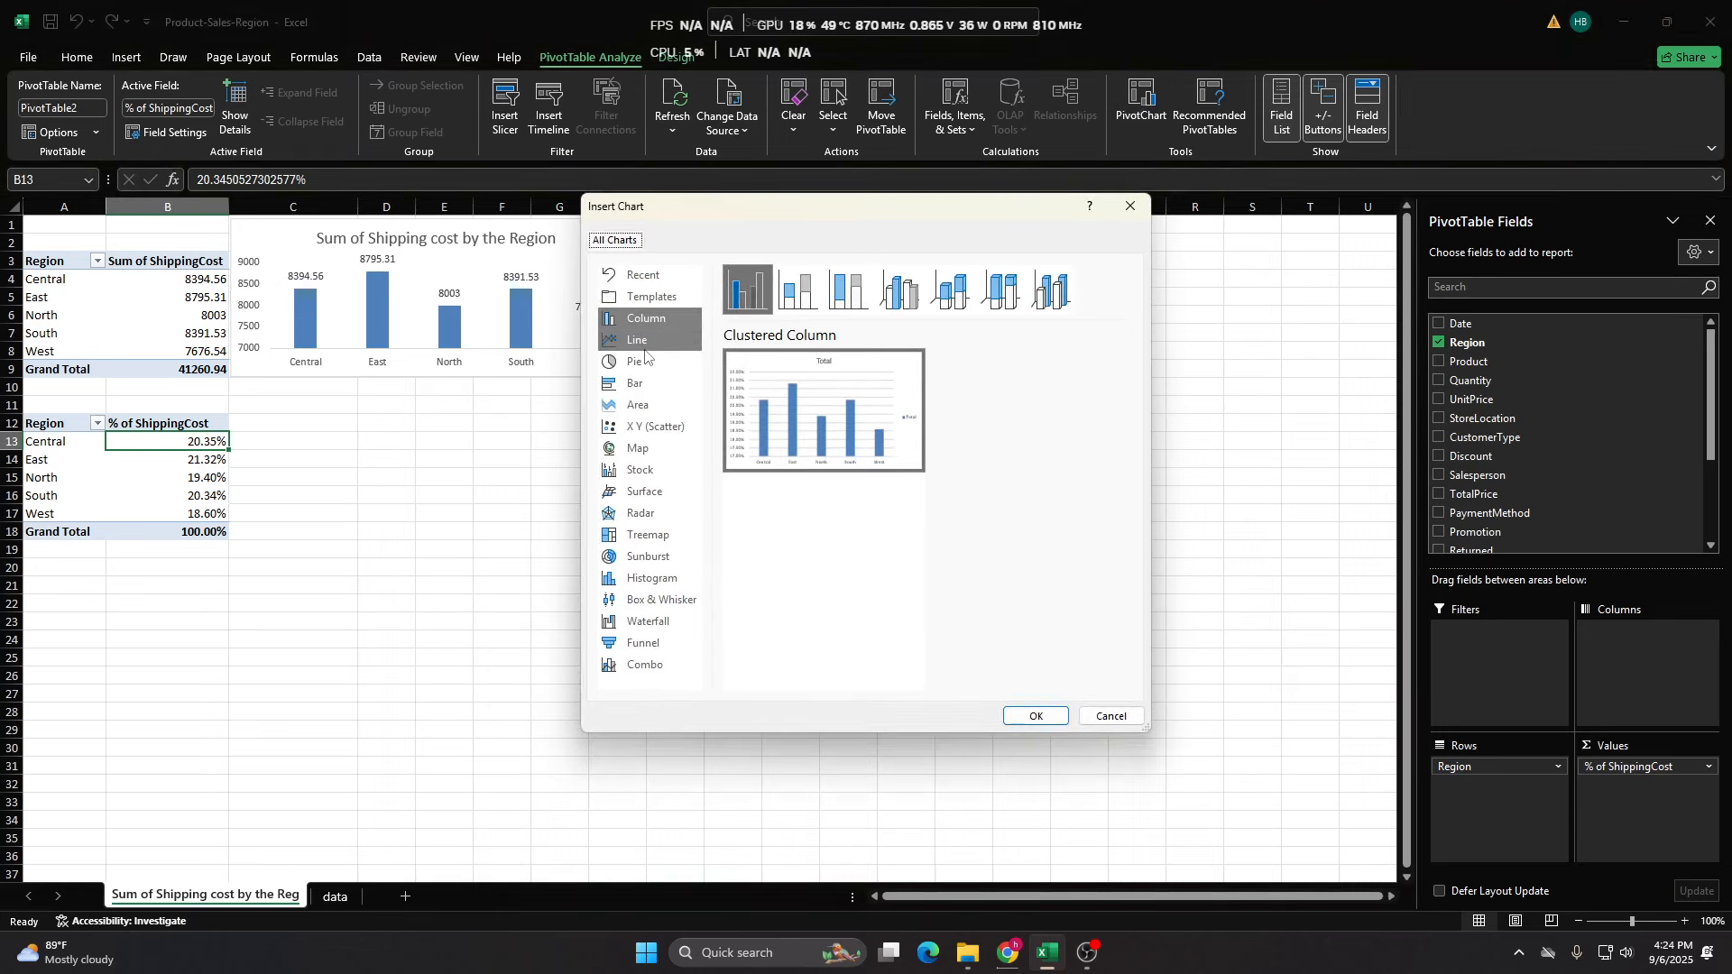
left_click(651, 384)
left_click(652, 364)
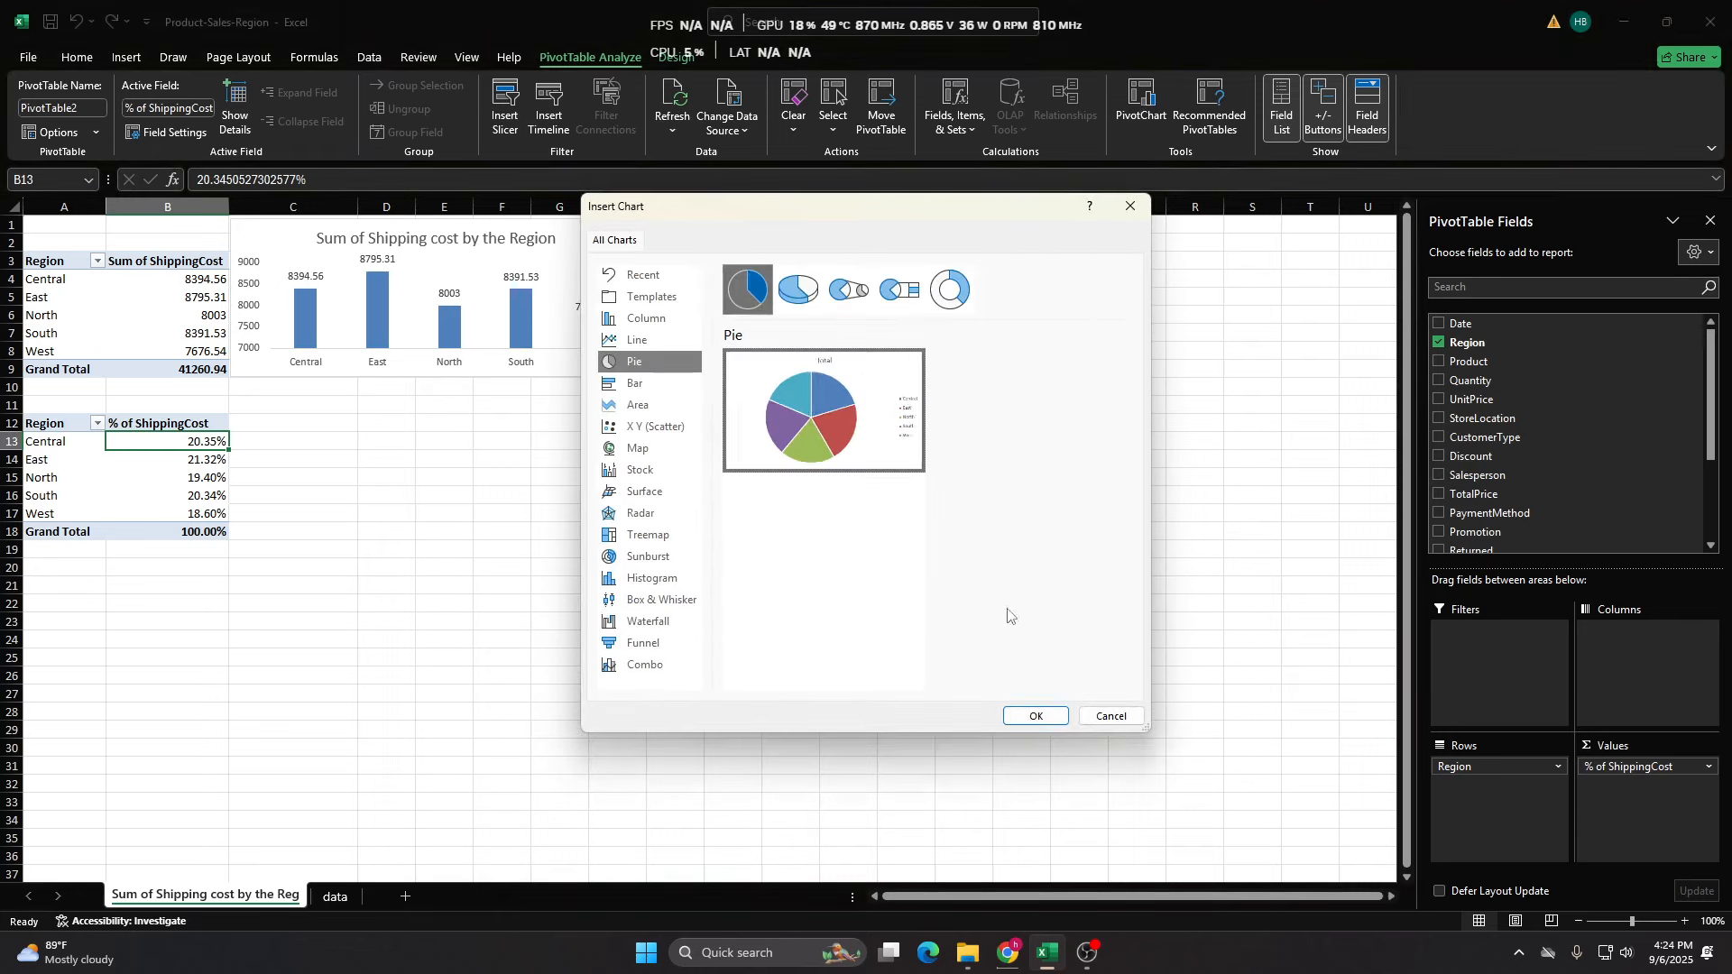
left_click(1036, 717)
left_click_drag(642, 469, 391, 451)
Add data labels to the pie chart and enlarge it to about 5.93 by 3.23 inches.
left_click(470, 519)
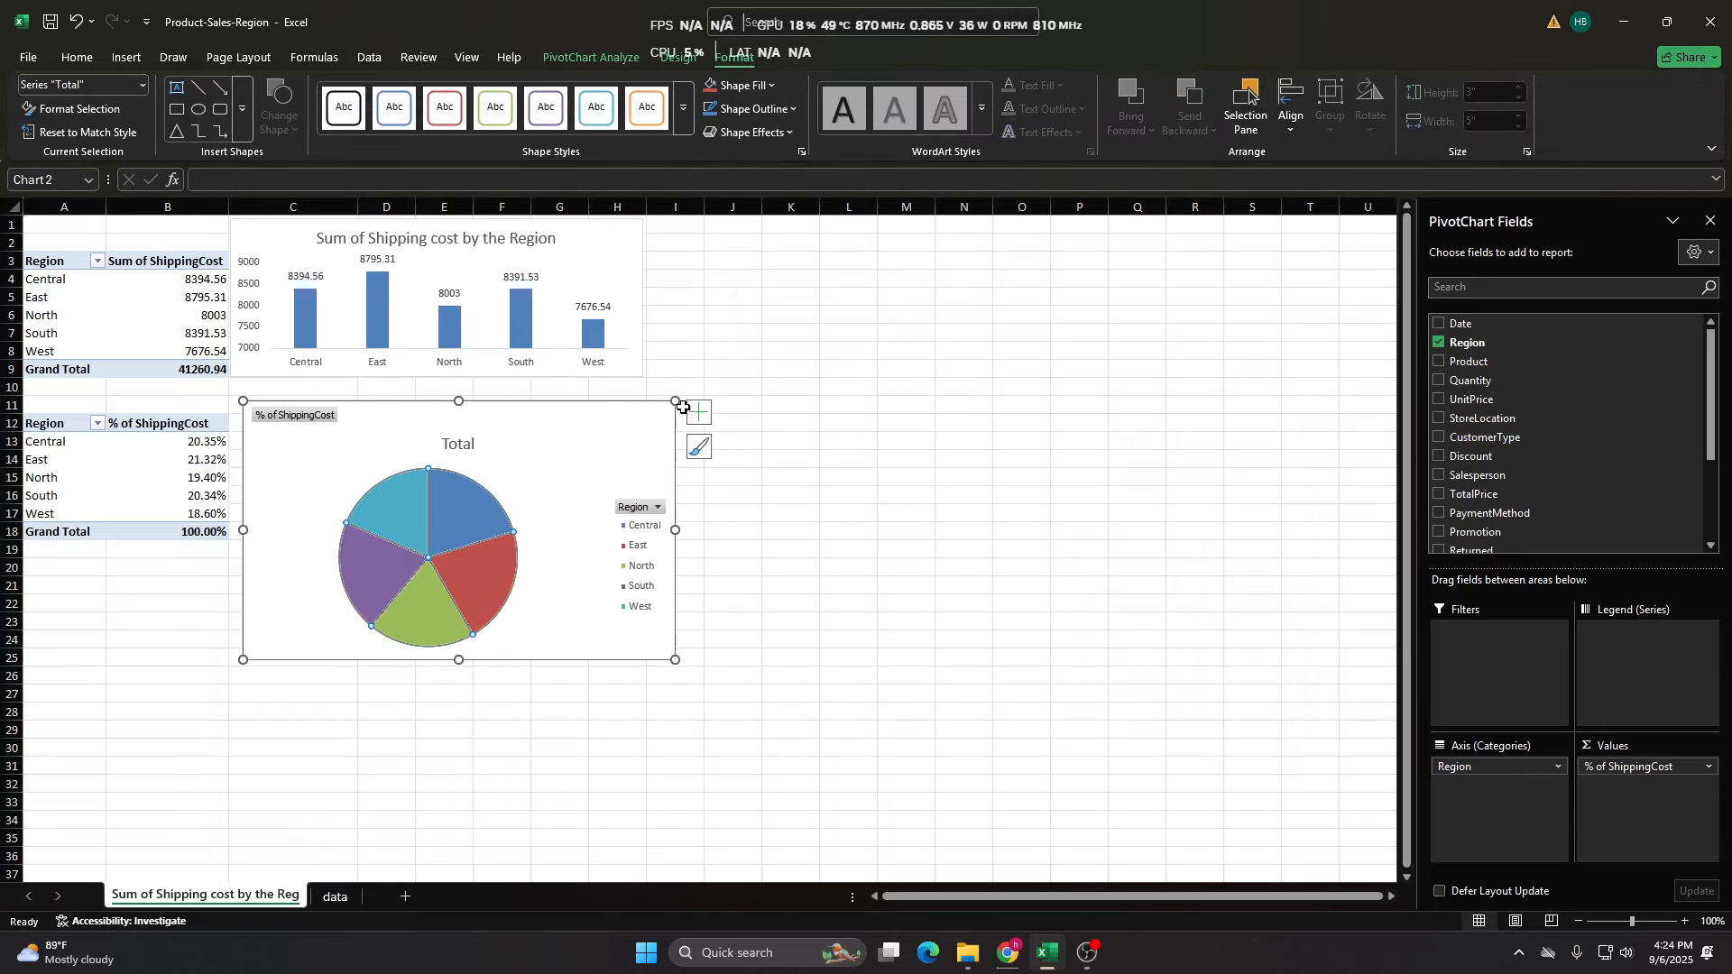
left_click(700, 413)
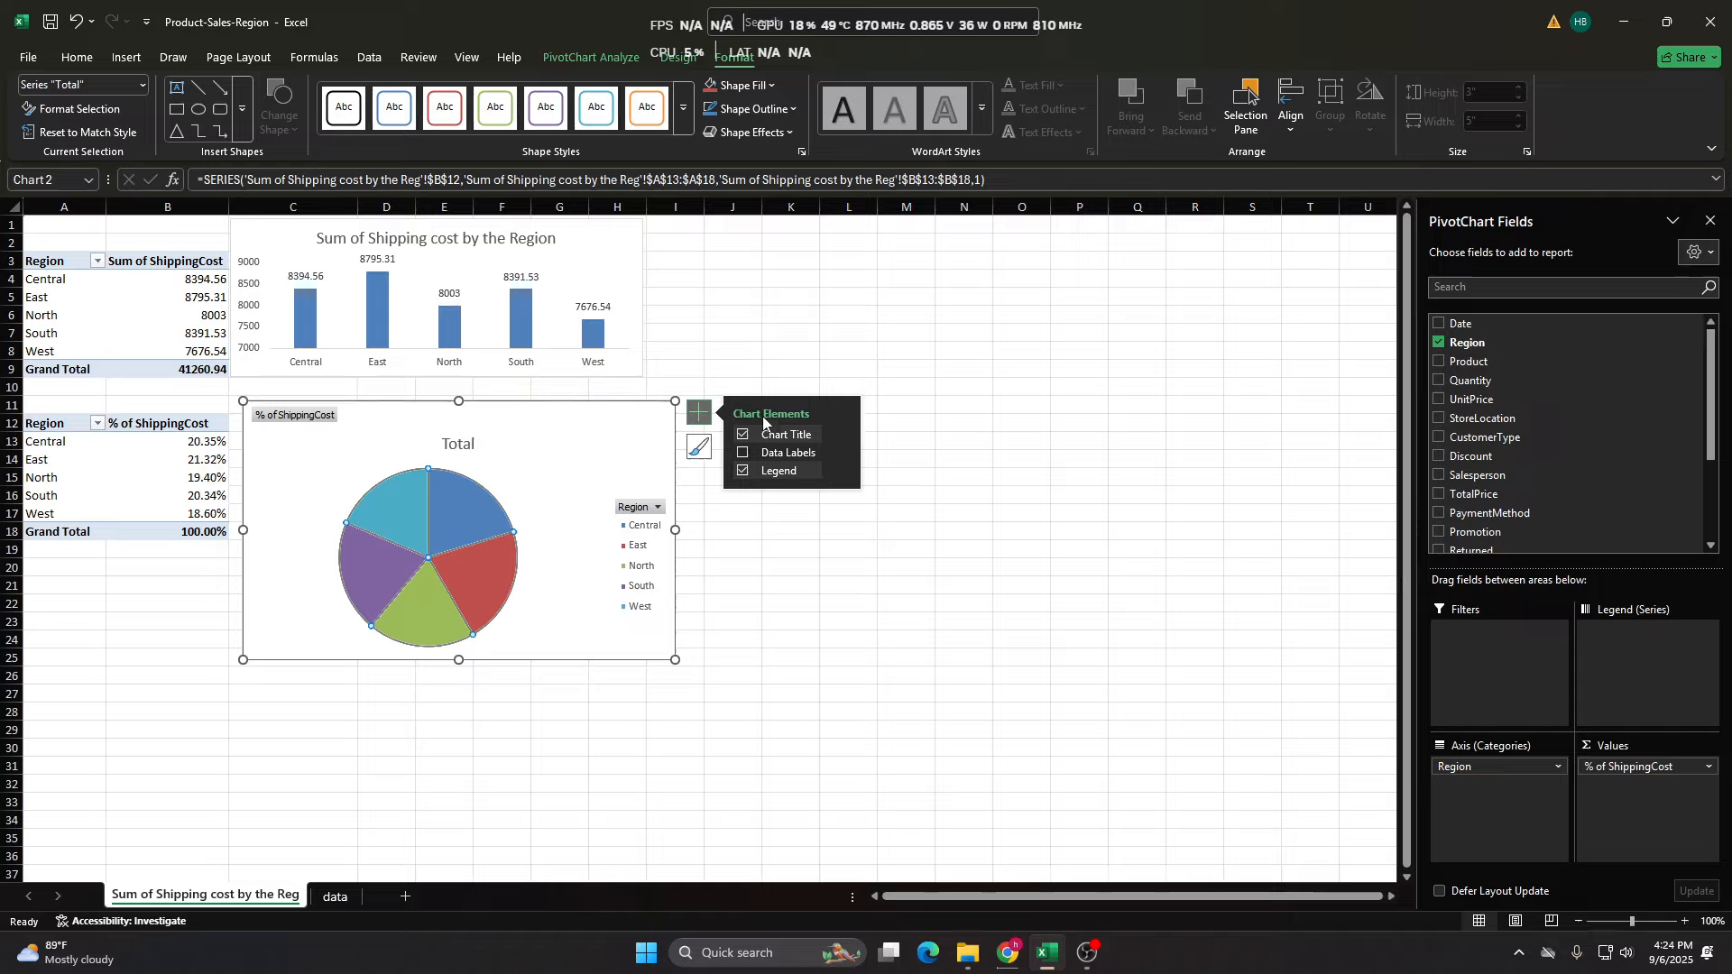
left_click(742, 470)
left_click(742, 469)
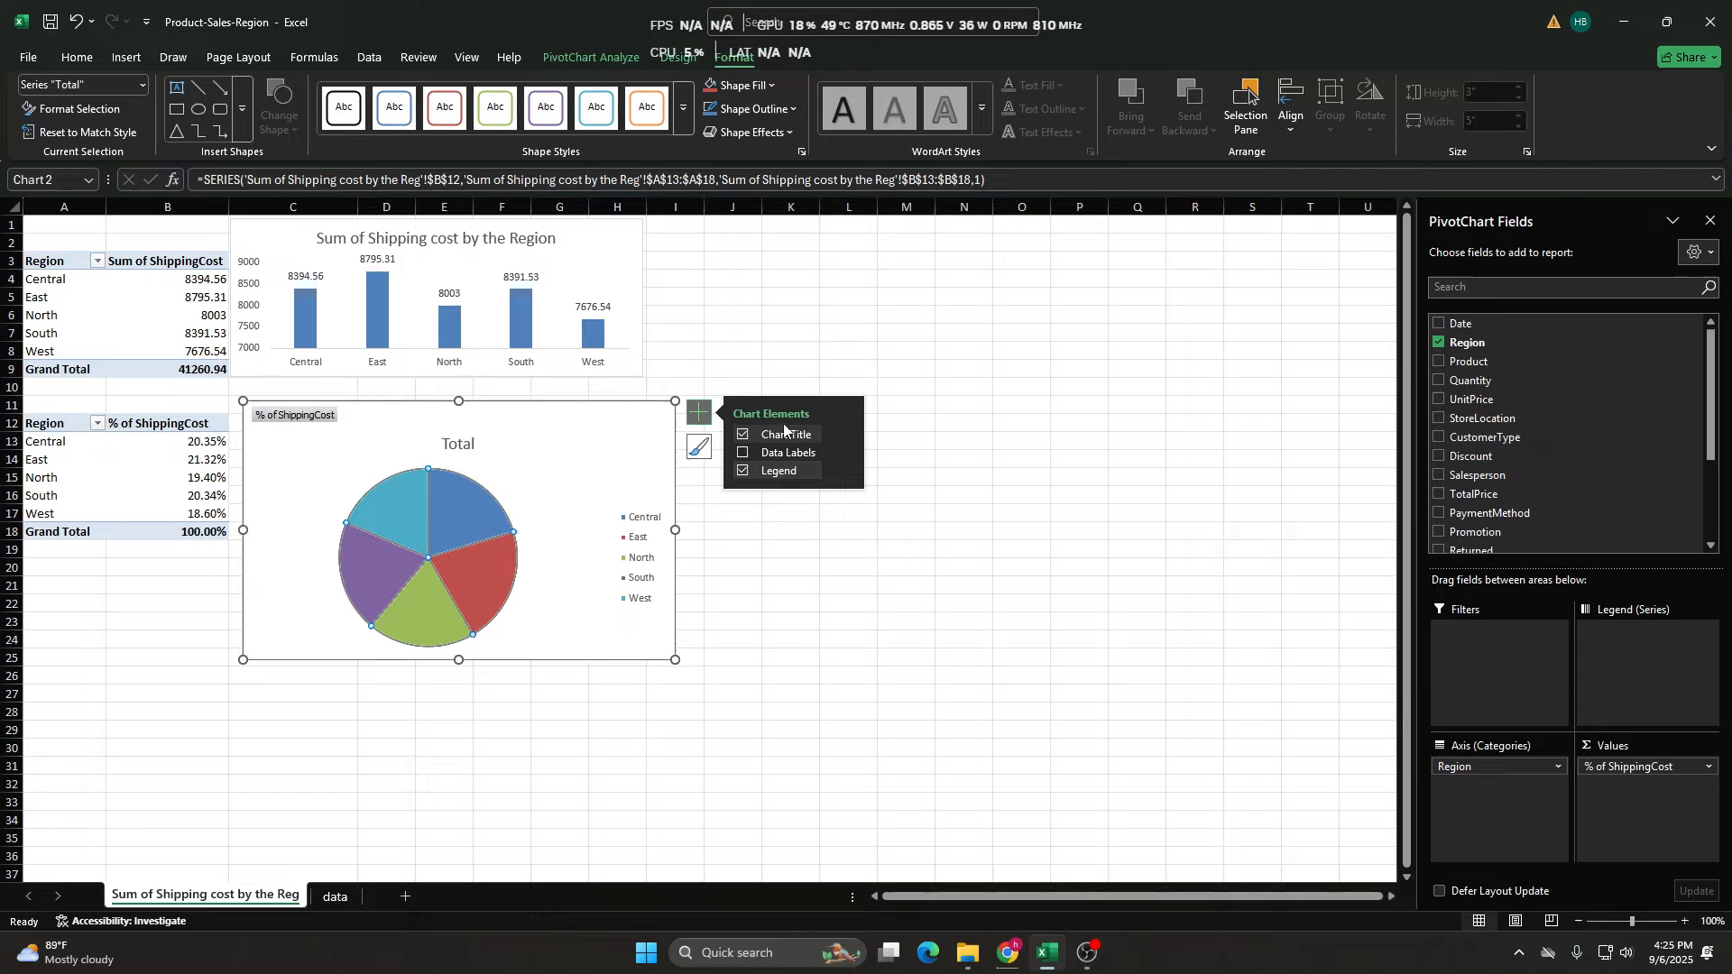
left_click(742, 436)
left_click(742, 437)
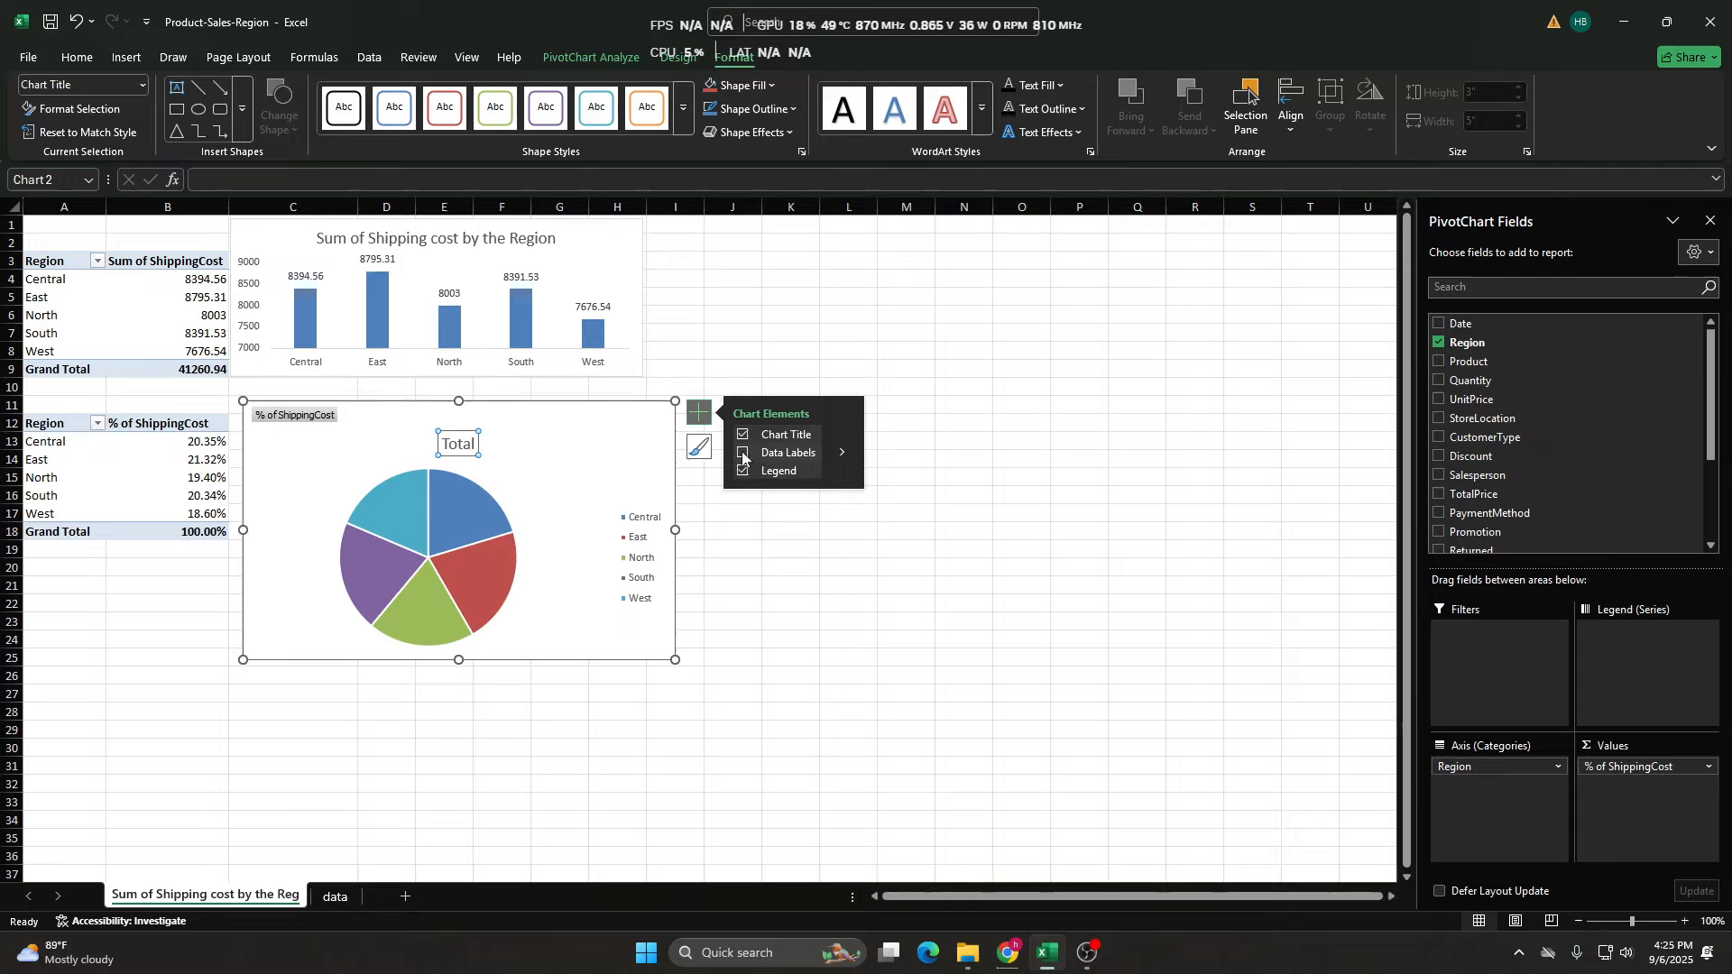
left_click(742, 454)
left_click(568, 487)
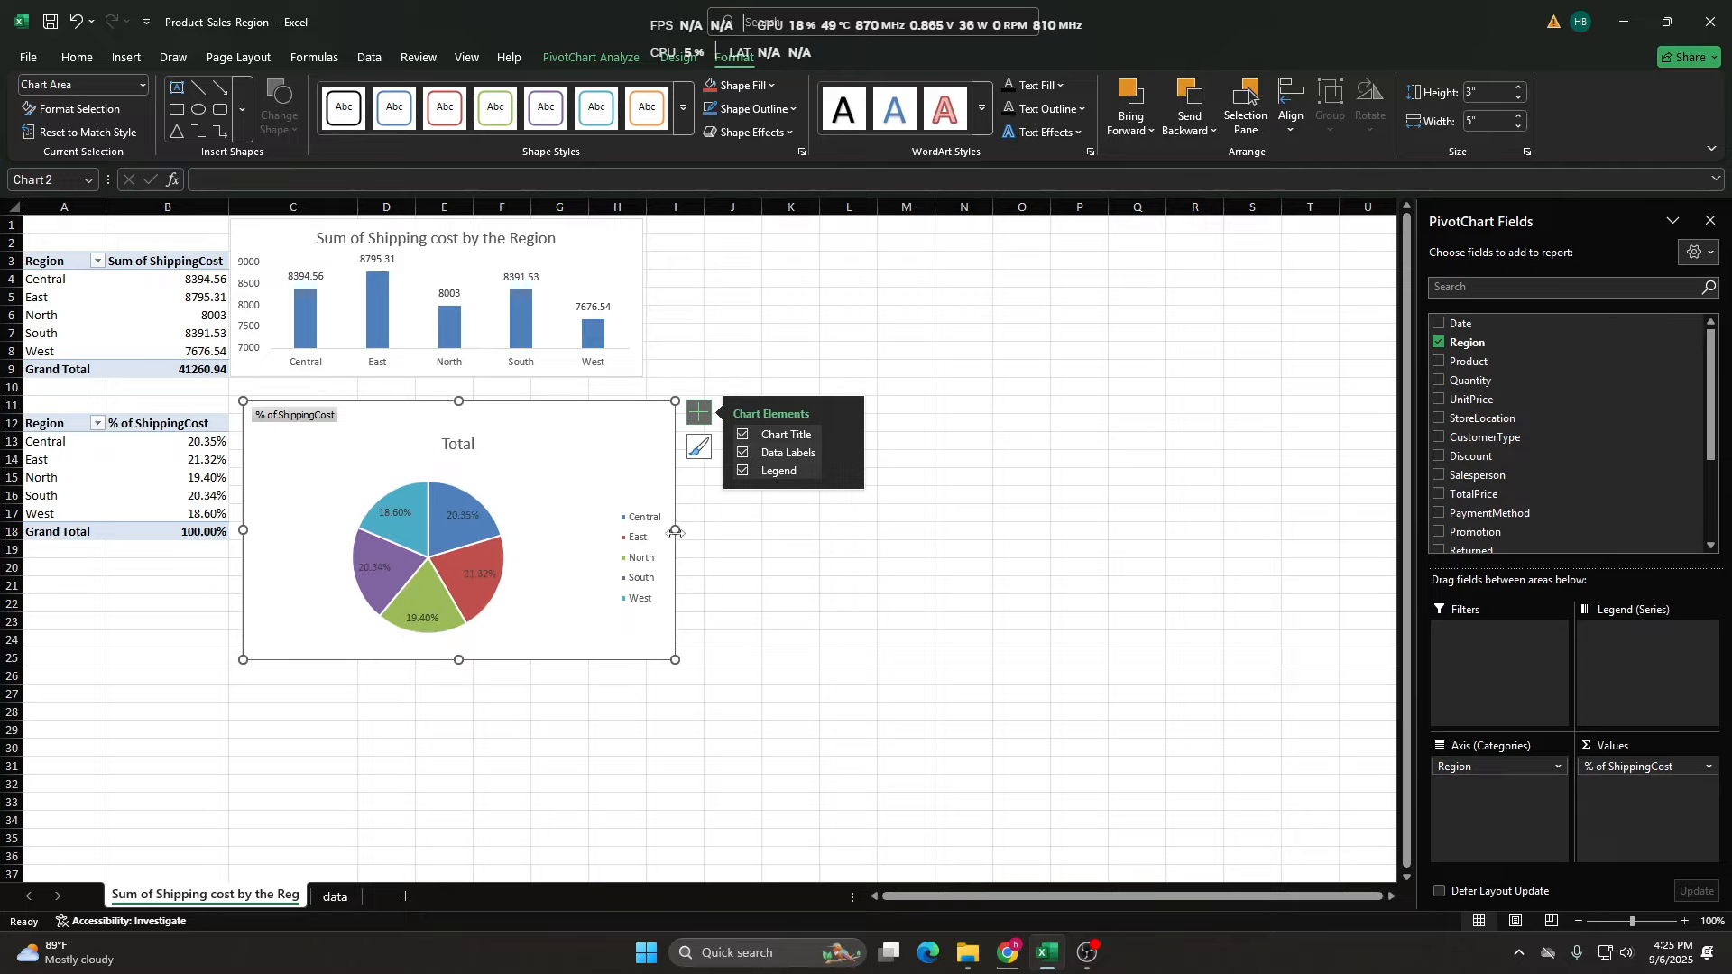
left_click_drag(674, 532, 755, 531)
left_click_drag(501, 397, 501, 378)
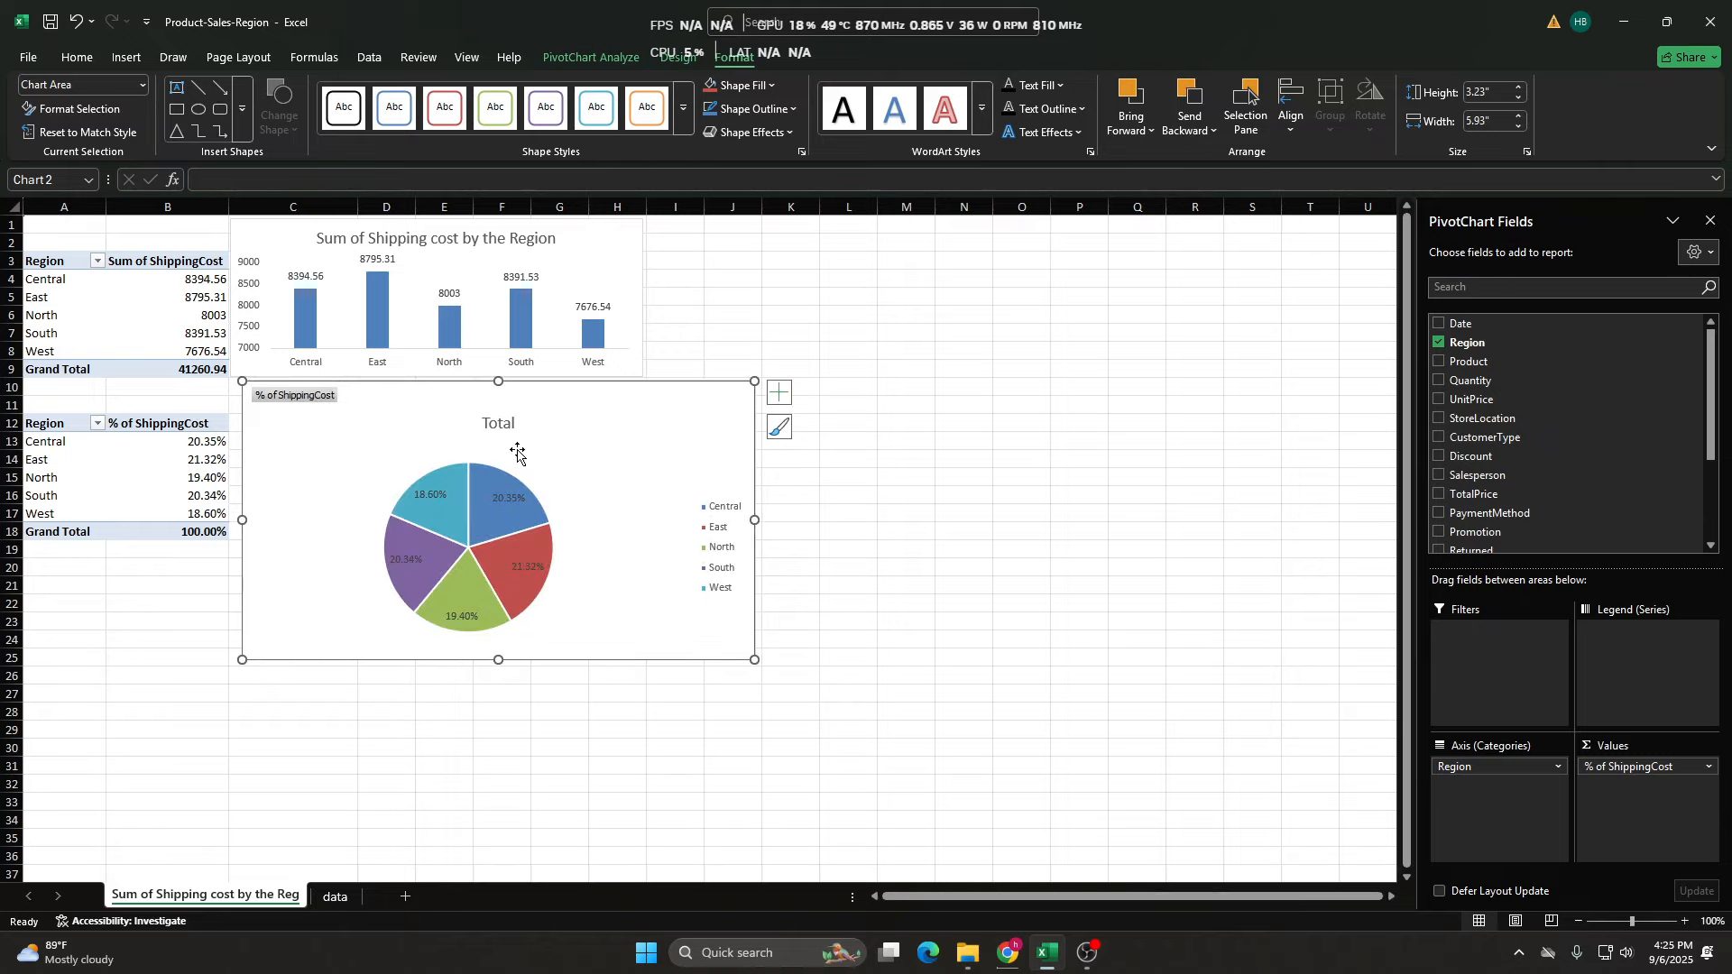
Apply the dark-background chart style to the pie chart and hide its value field buttons.
left_click(779, 427)
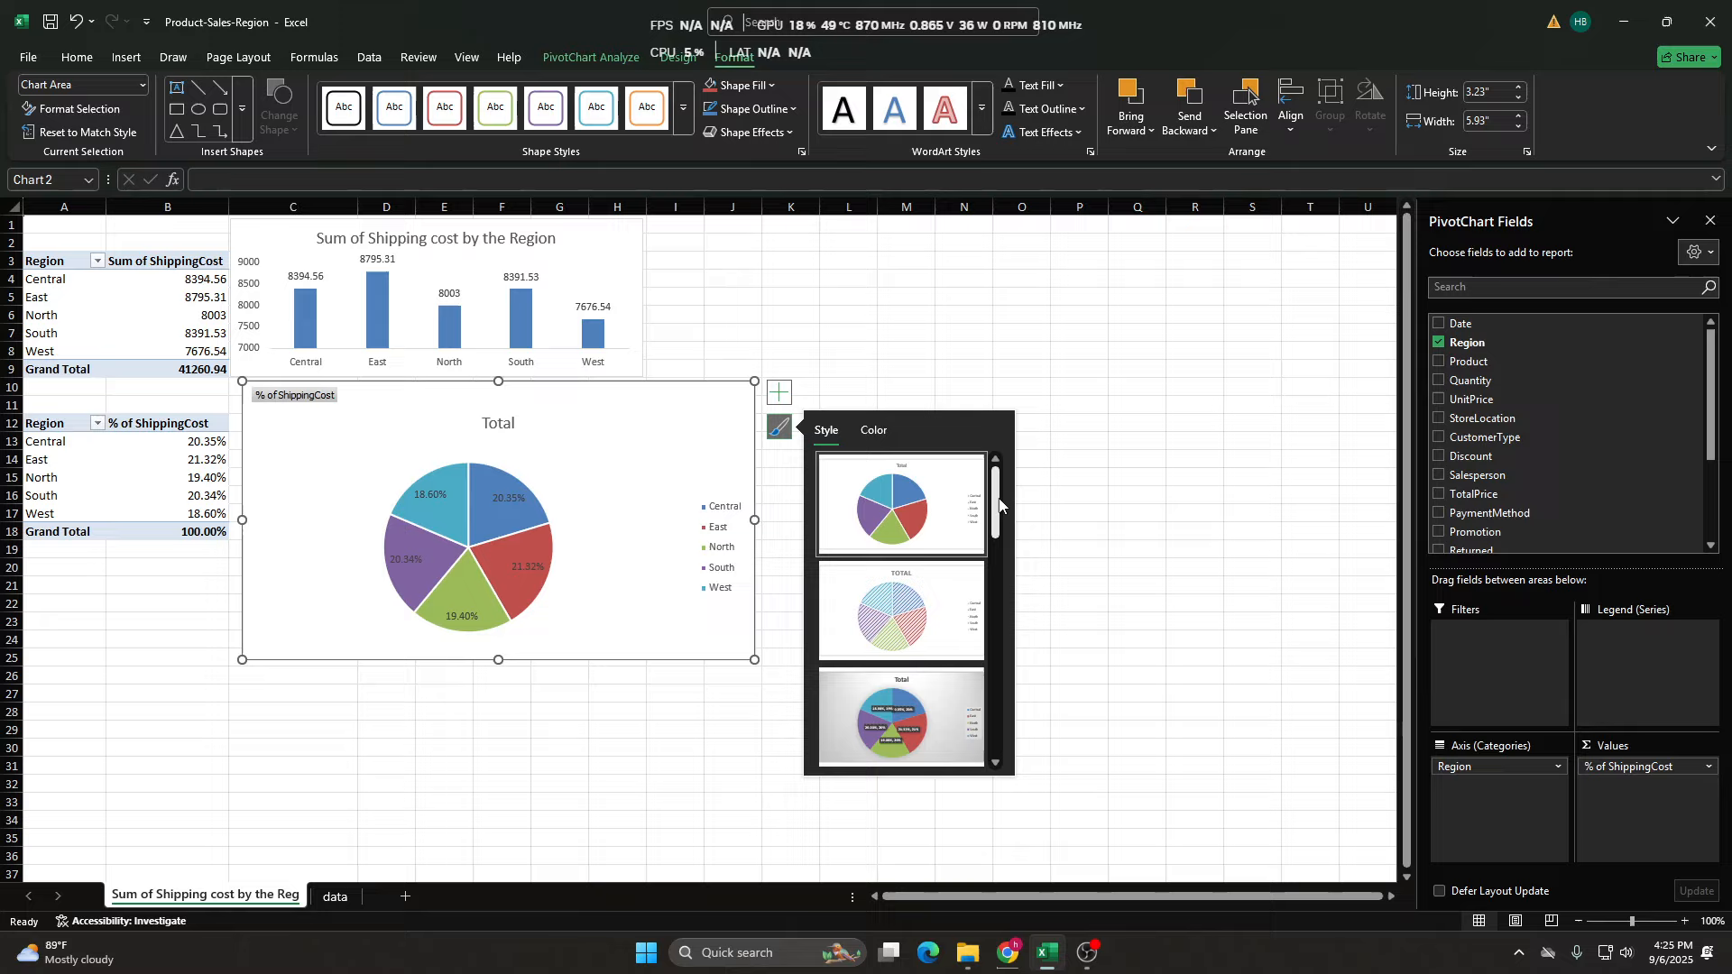
left_click_drag(999, 503, 993, 606)
left_click(945, 576)
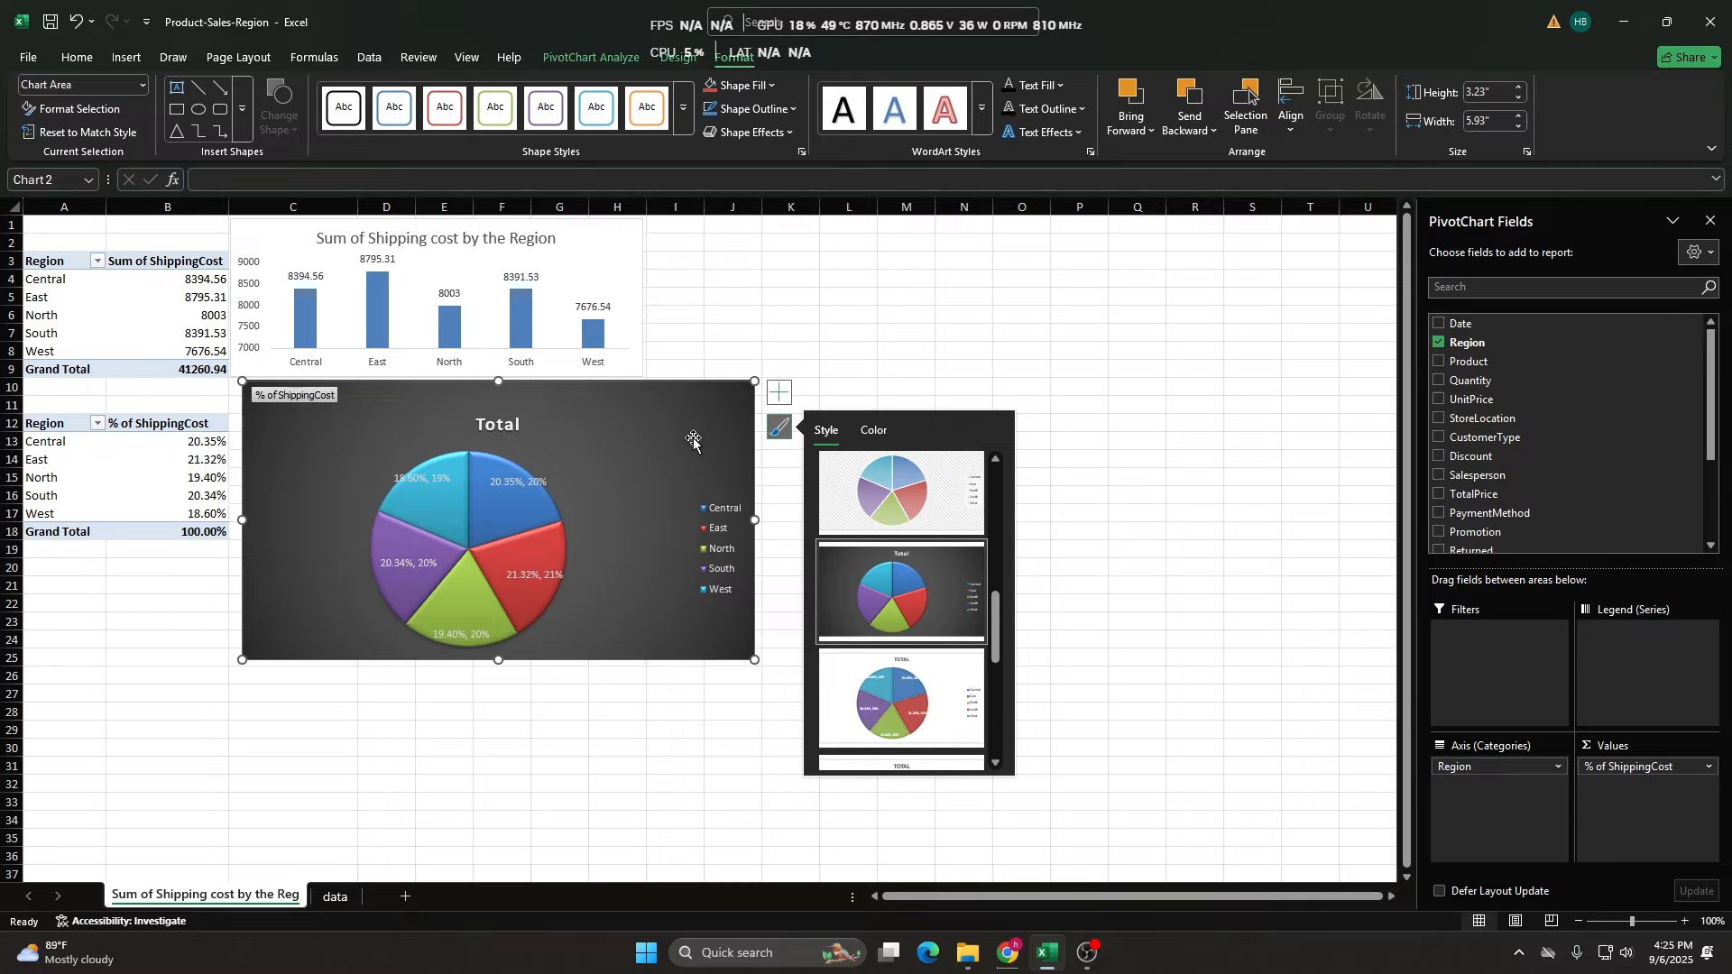
right_click(305, 396)
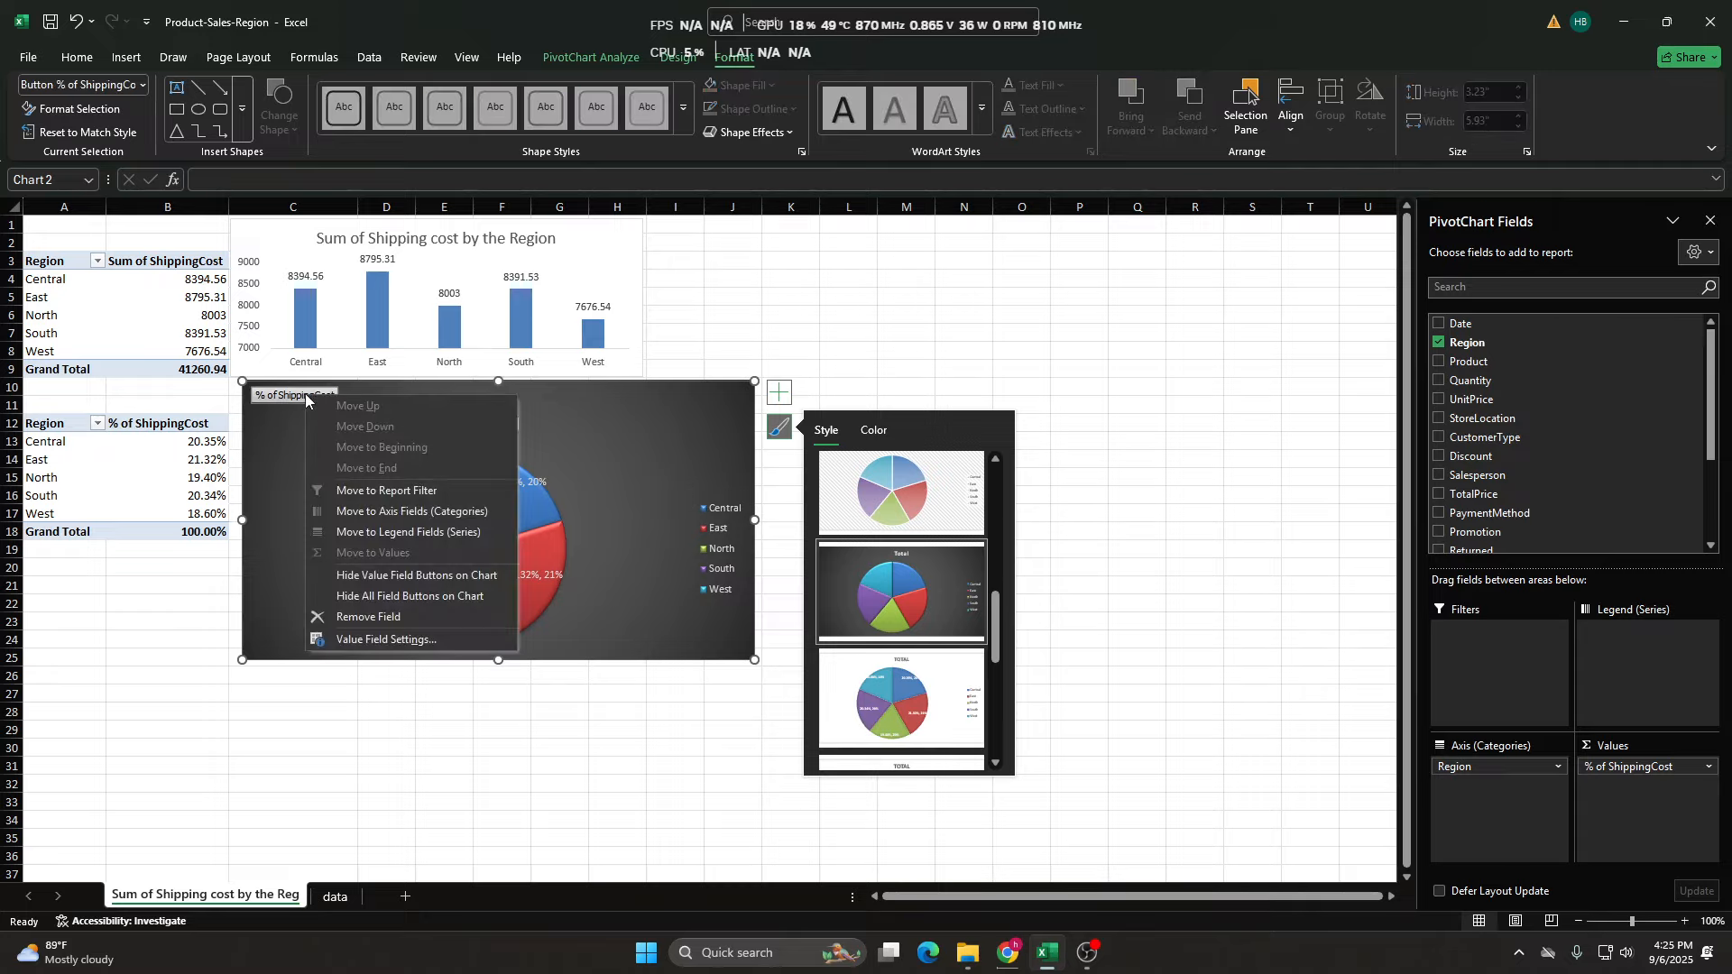
left_click(386, 577)
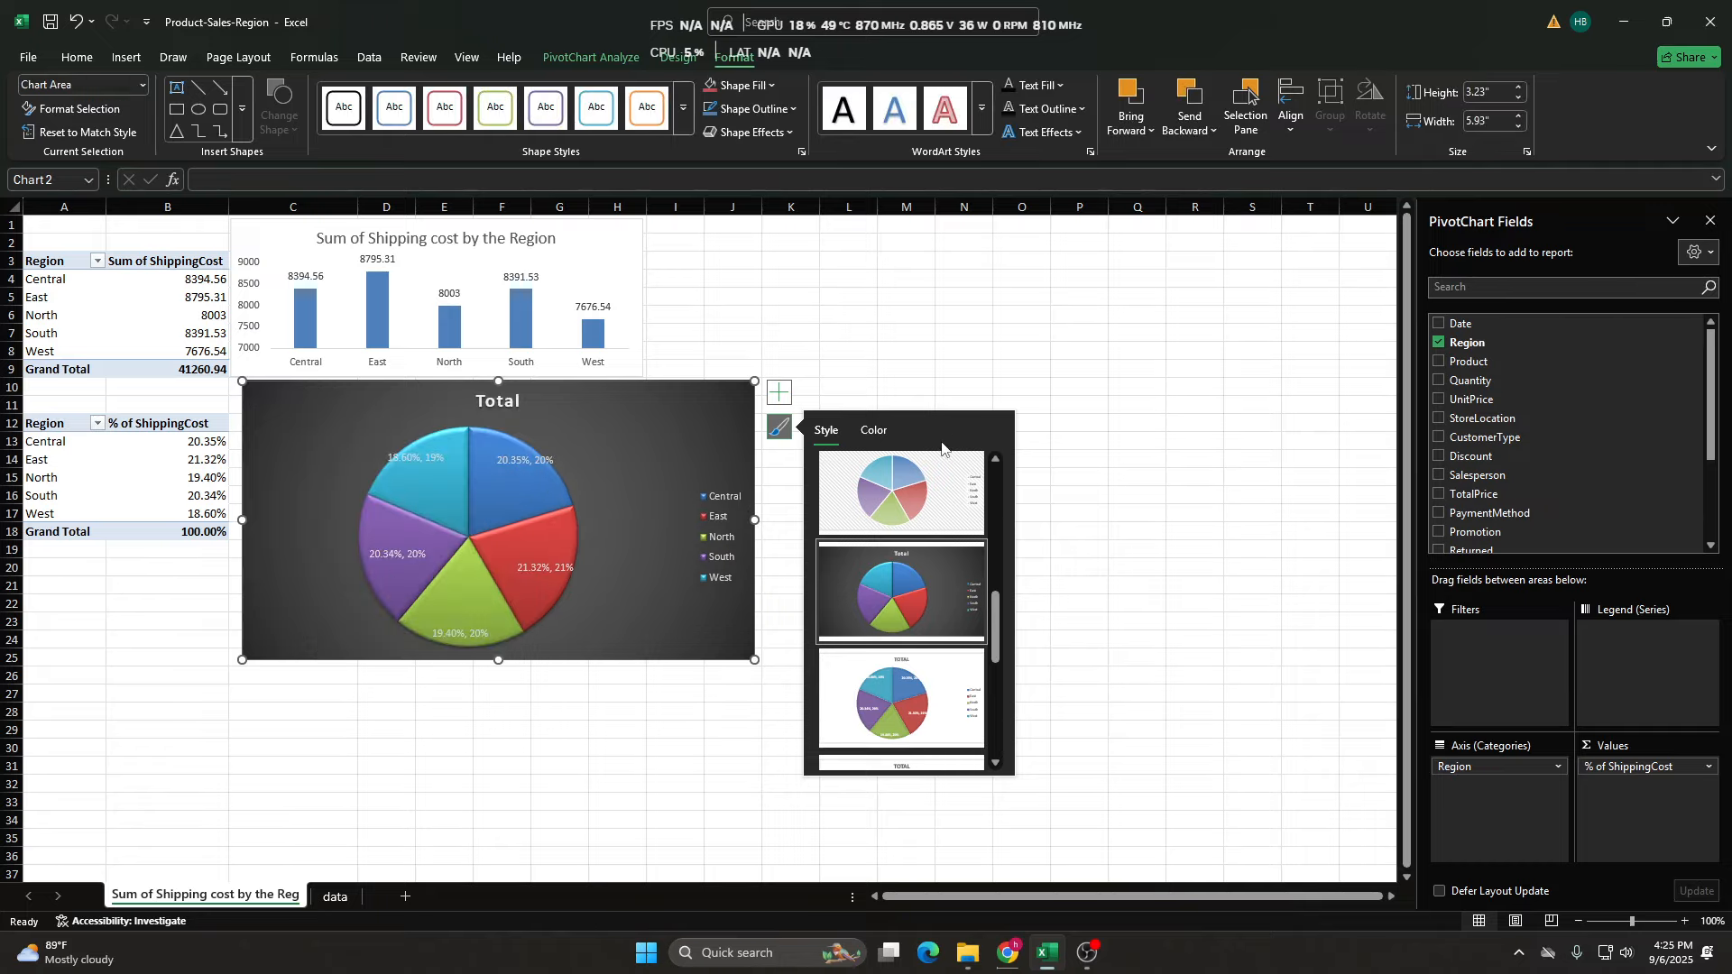
Resize the pie chart and fit it directly beneath the column chart, spanning about columns C to J and rows 10 to 22.
left_click(905, 363)
left_click_drag(560, 418, 550, 419)
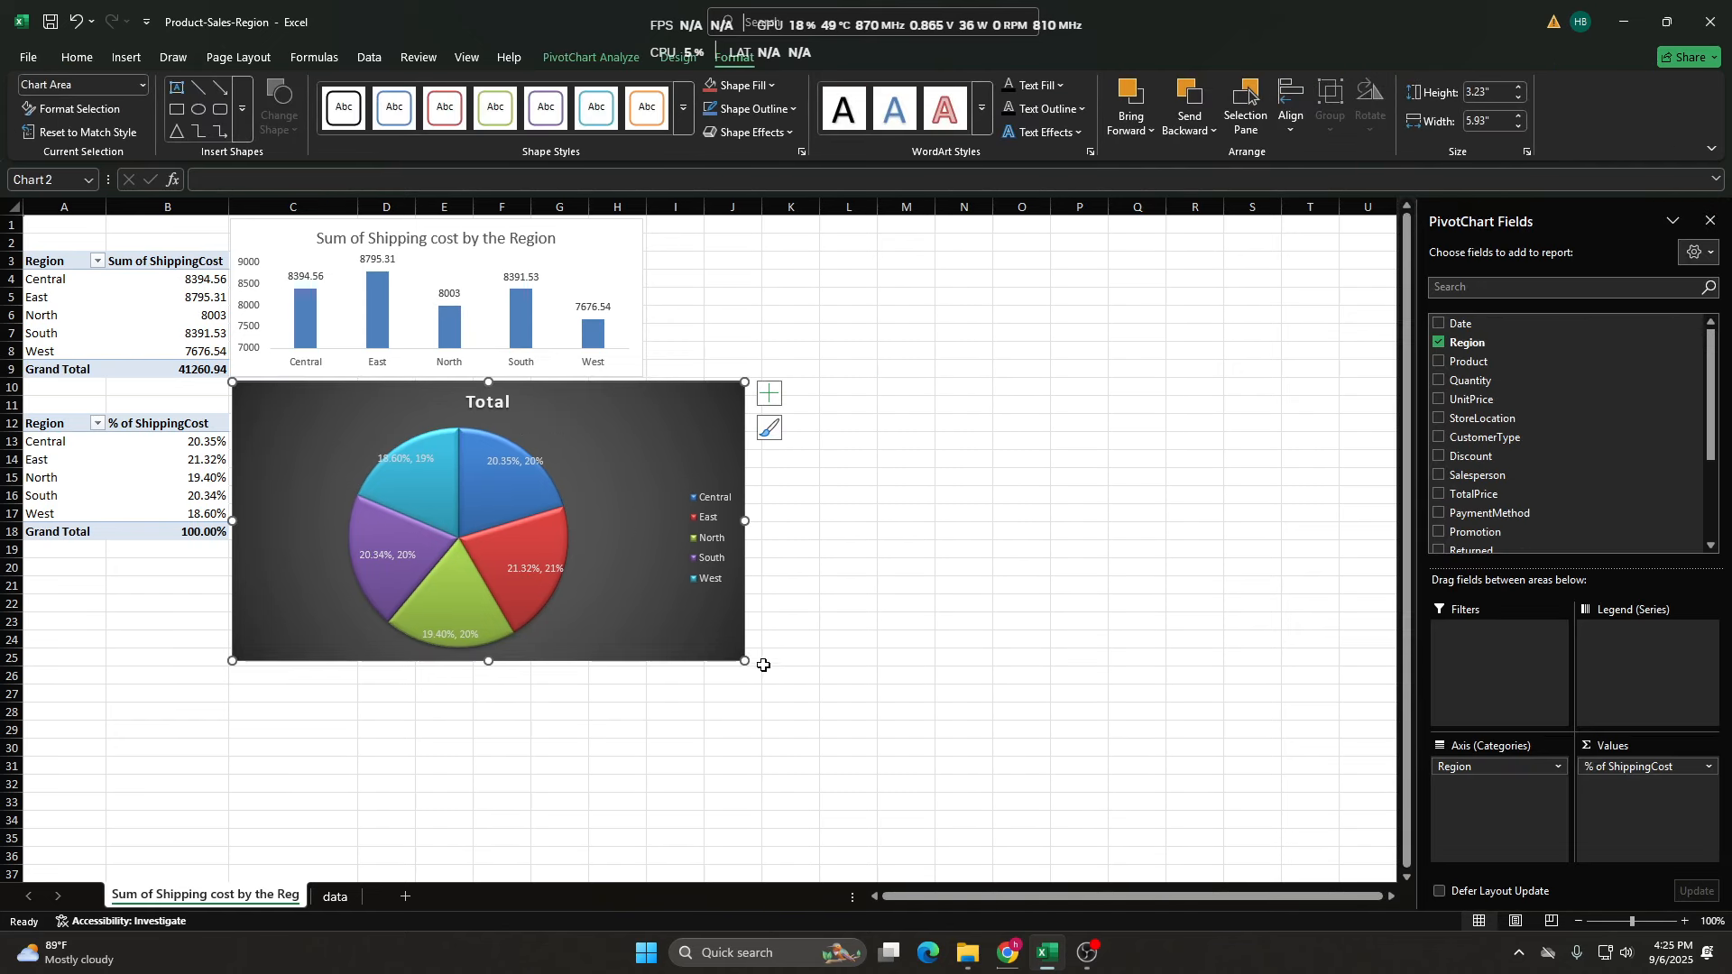
left_click_drag(744, 663, 896, 773)
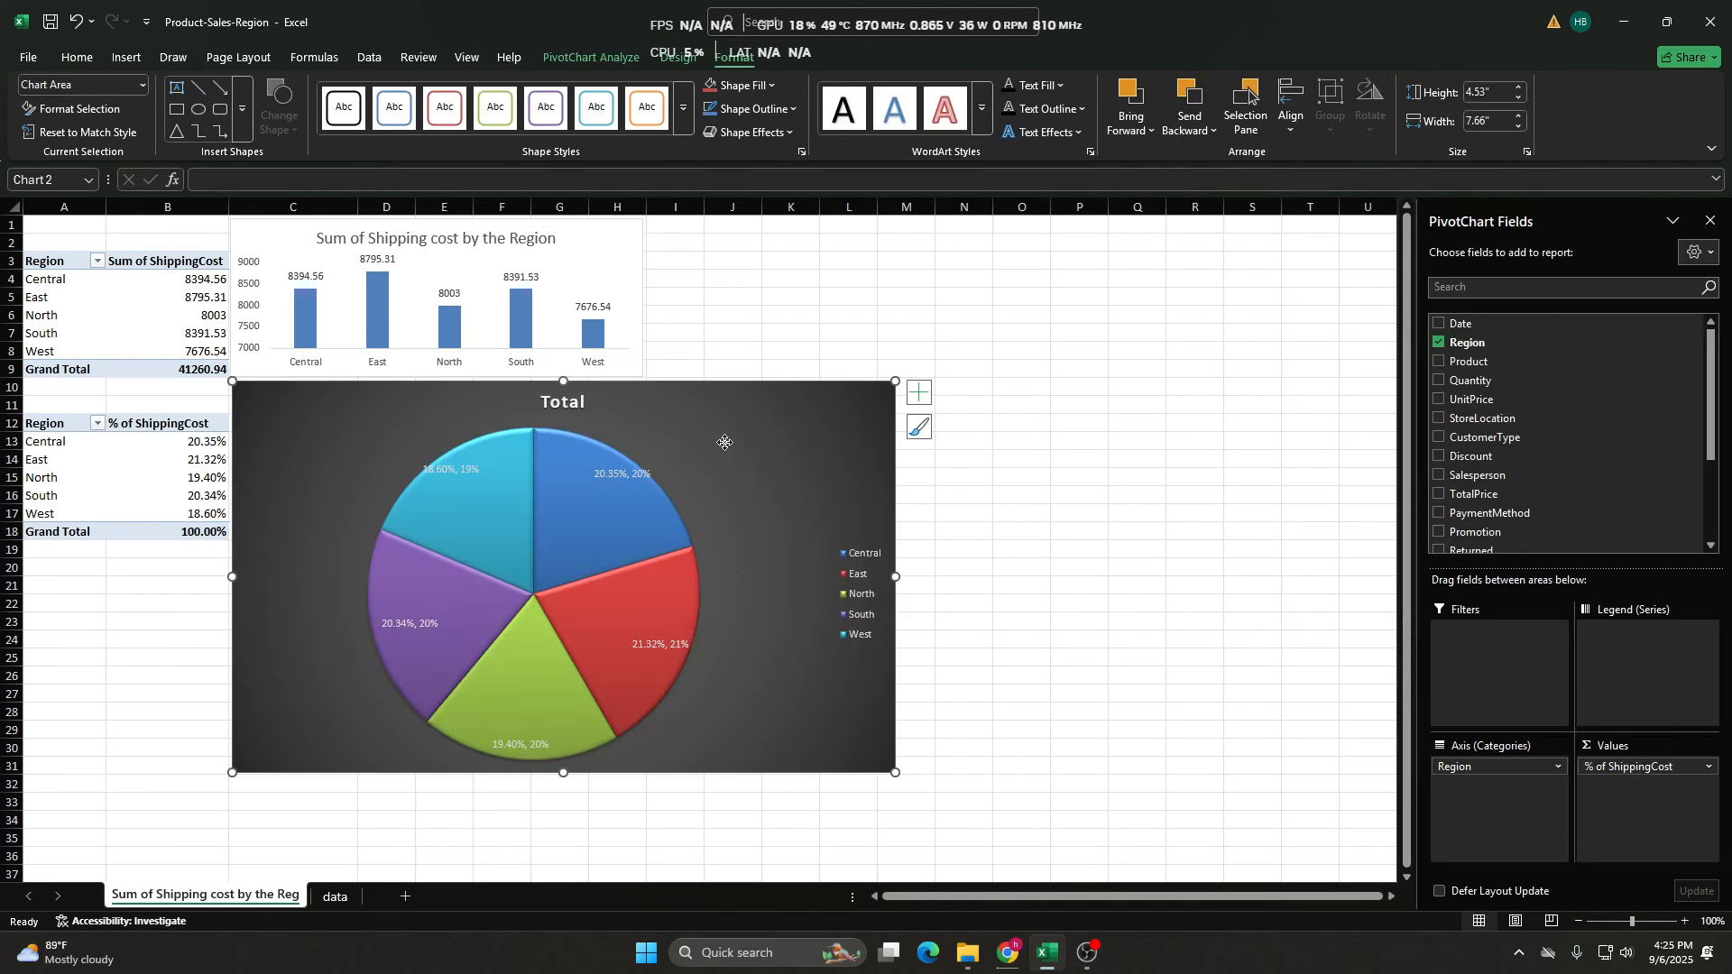
left_click(1162, 421)
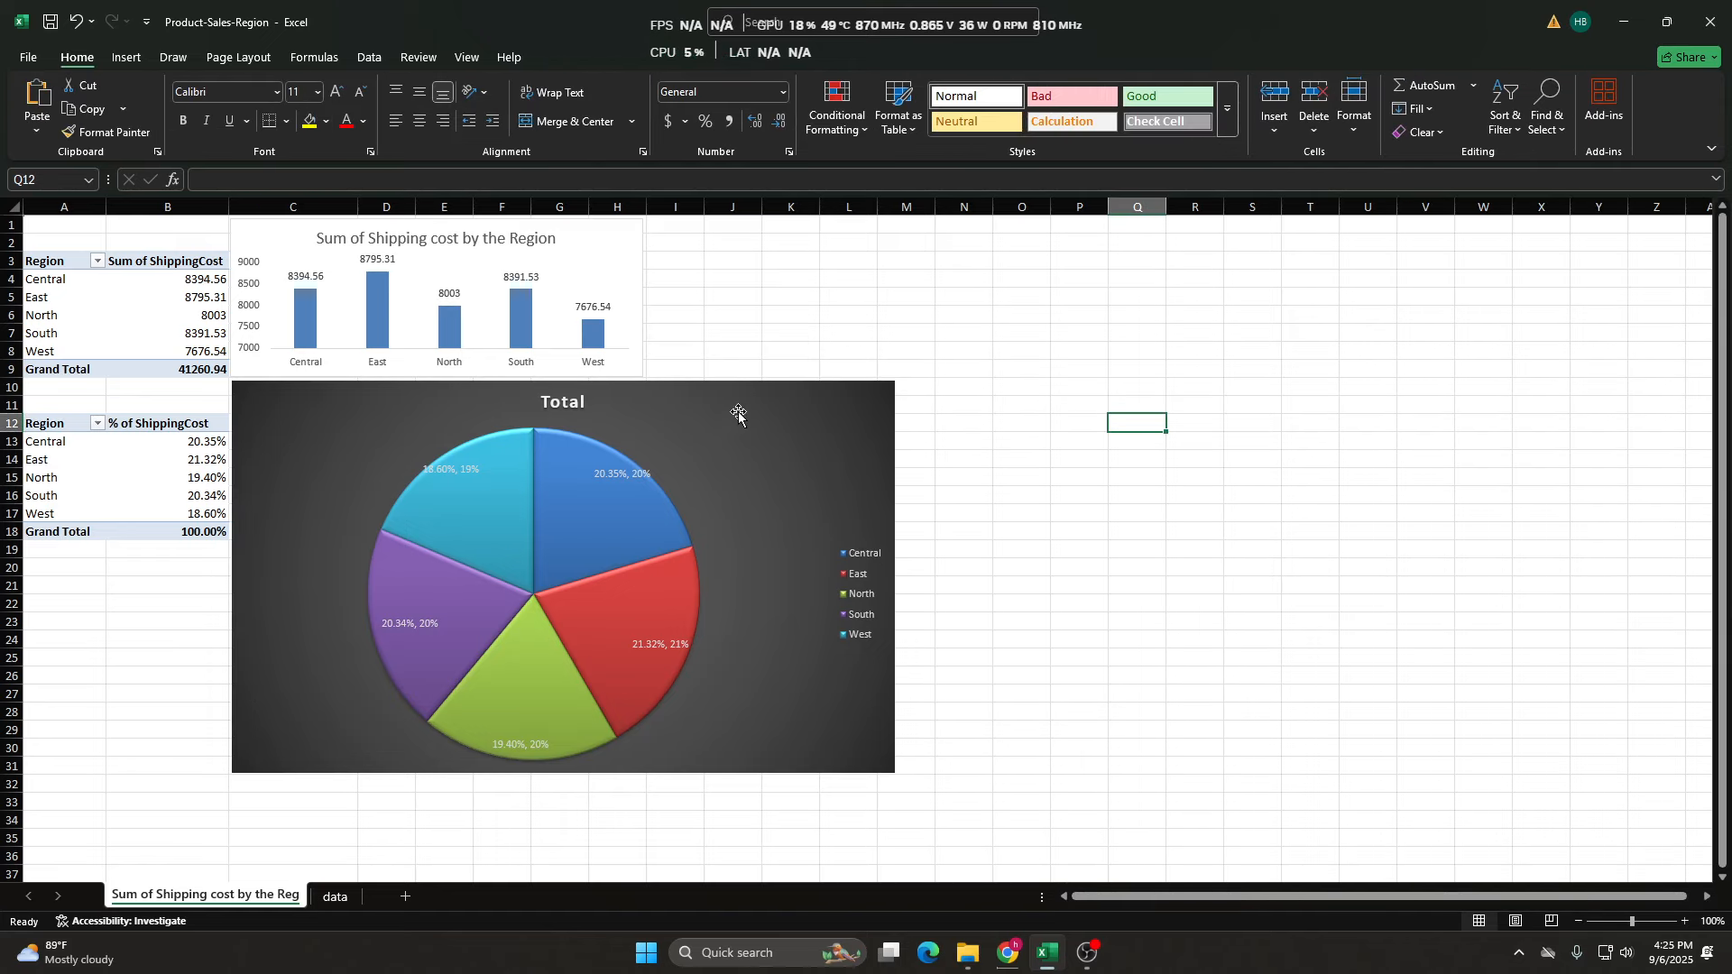
left_click_drag(734, 406, 742, 417)
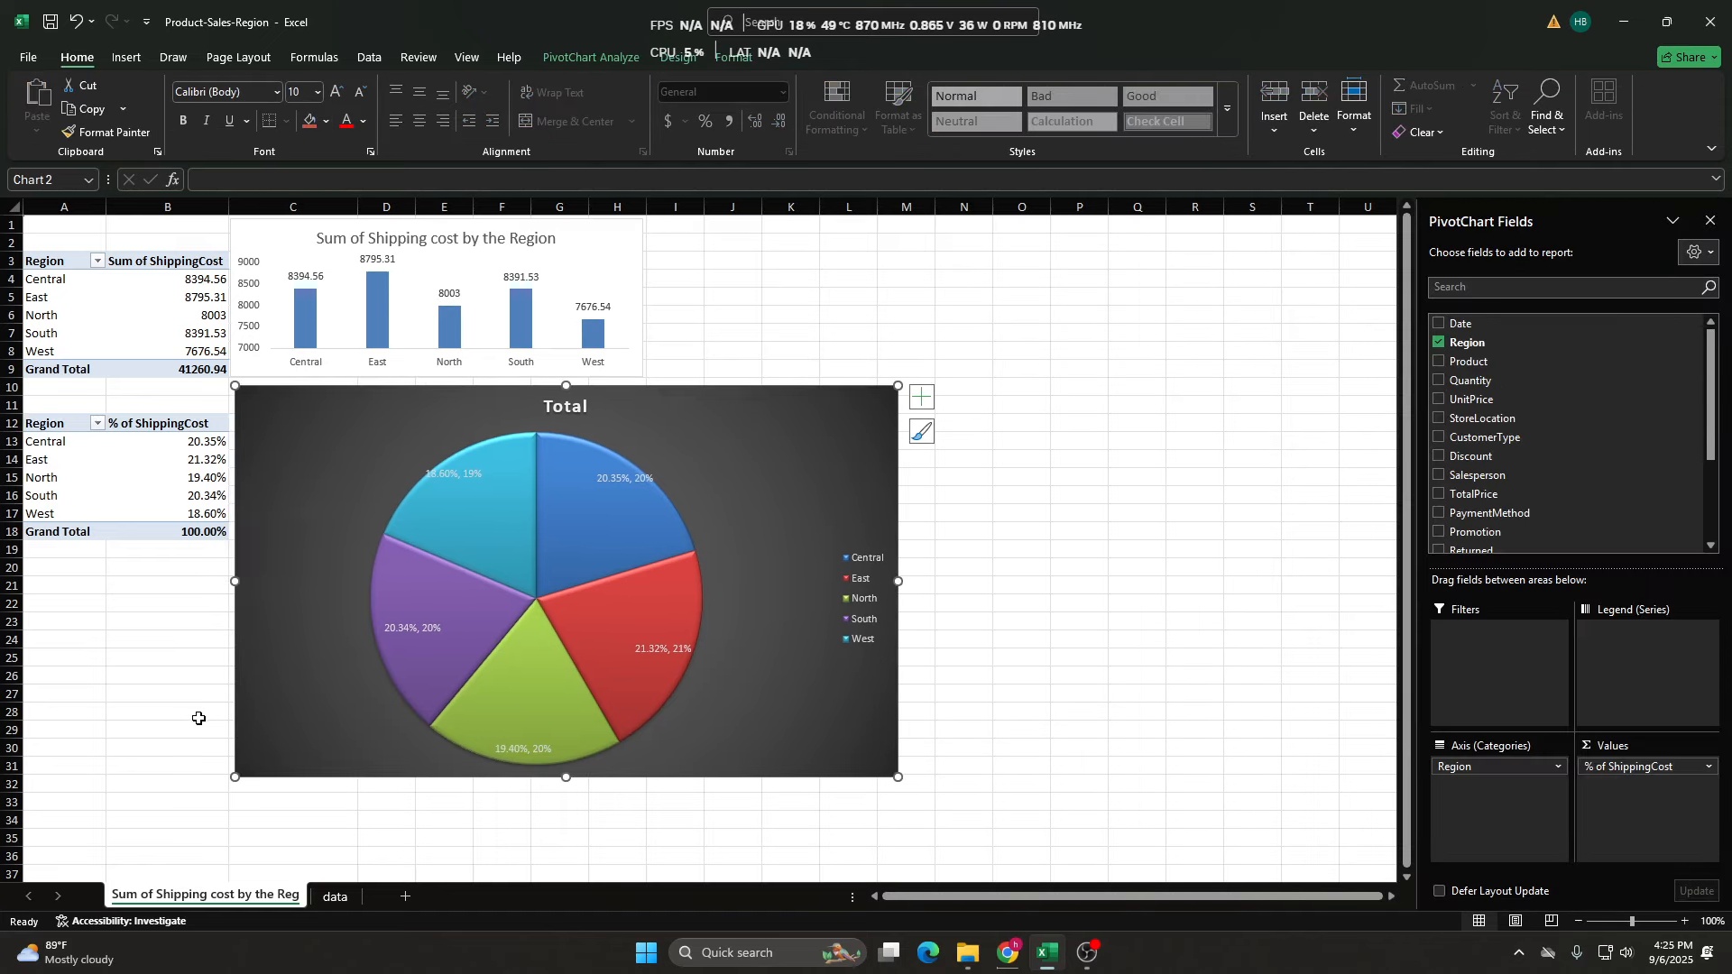
left_click(148, 658)
key("ctrl+Left")
key("ctrl+Up")
key("ctrl+Up")
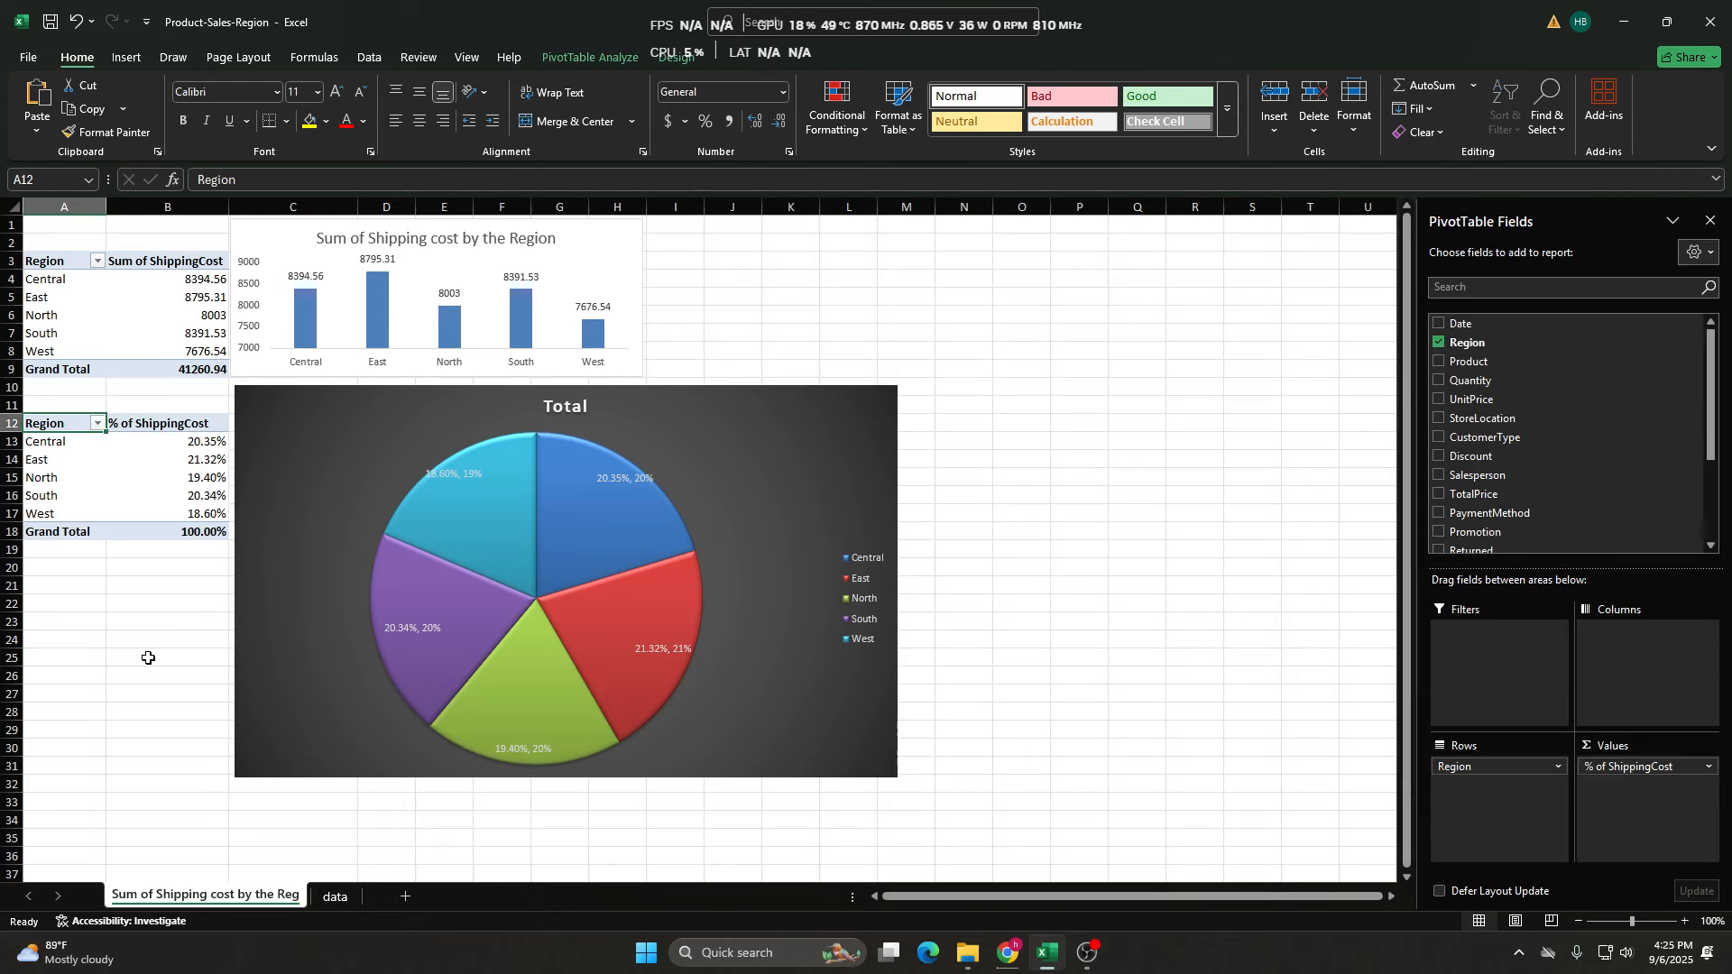
left_click(244, 395)
left_click_drag(234, 386, 269, 408)
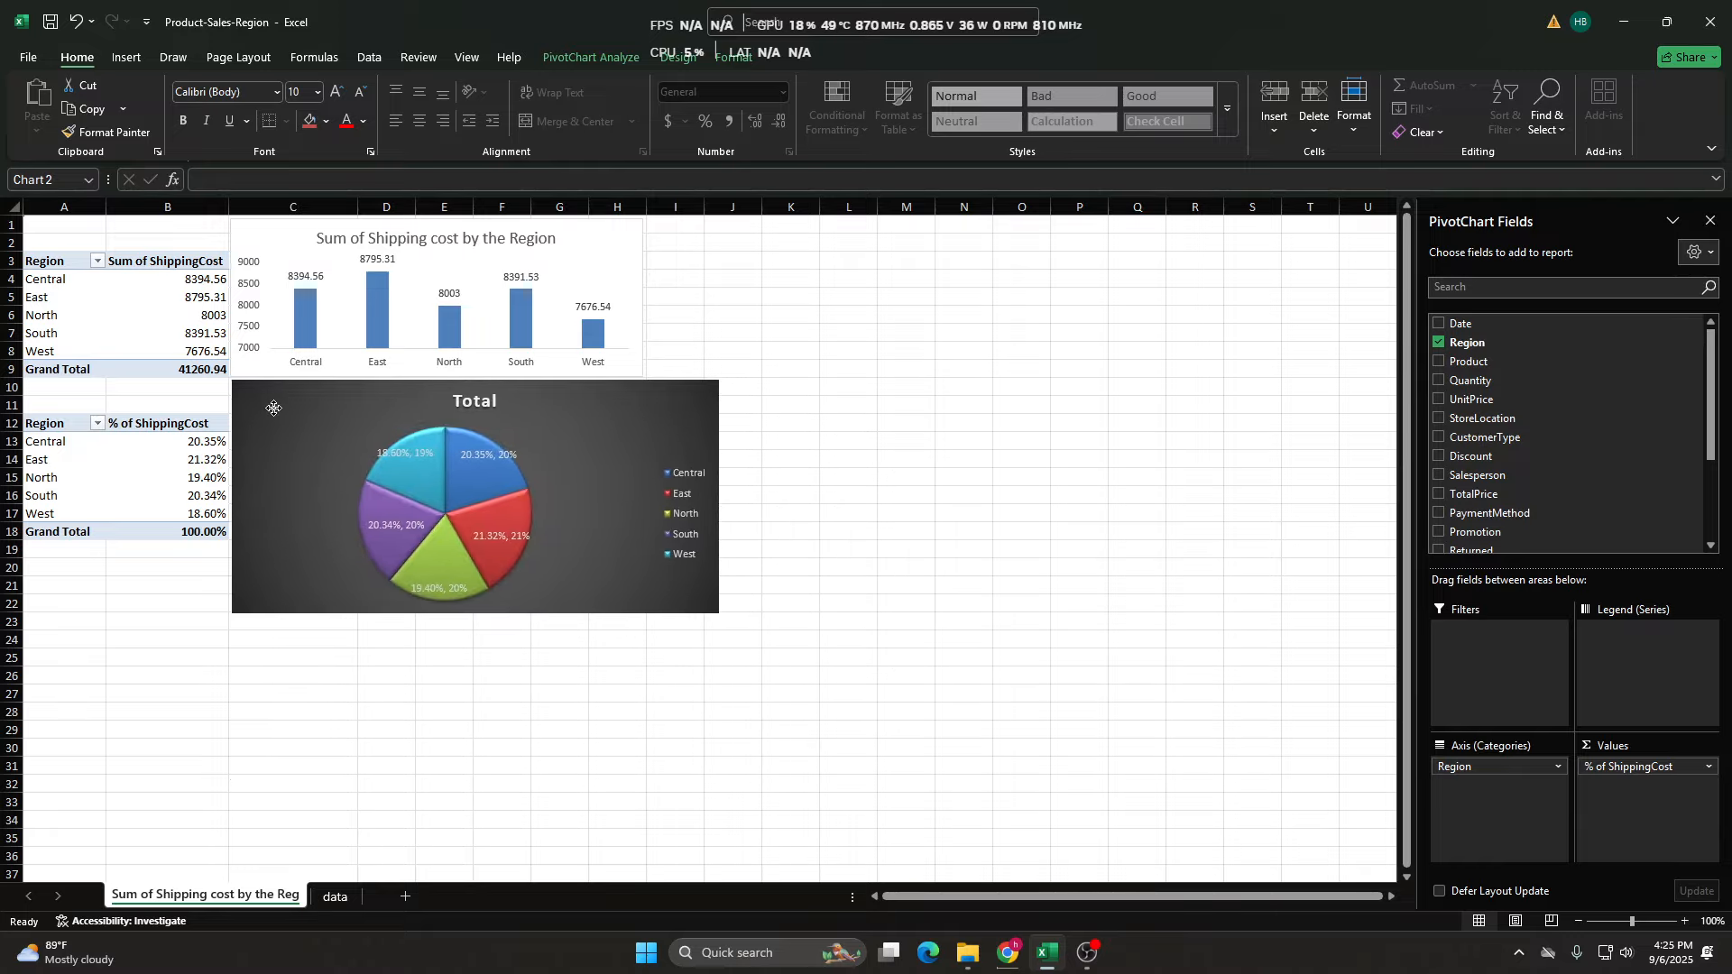
Review the two Region pivot tables and their charts on the shipping cost sheet.
left_click(891, 311)
key("Home")
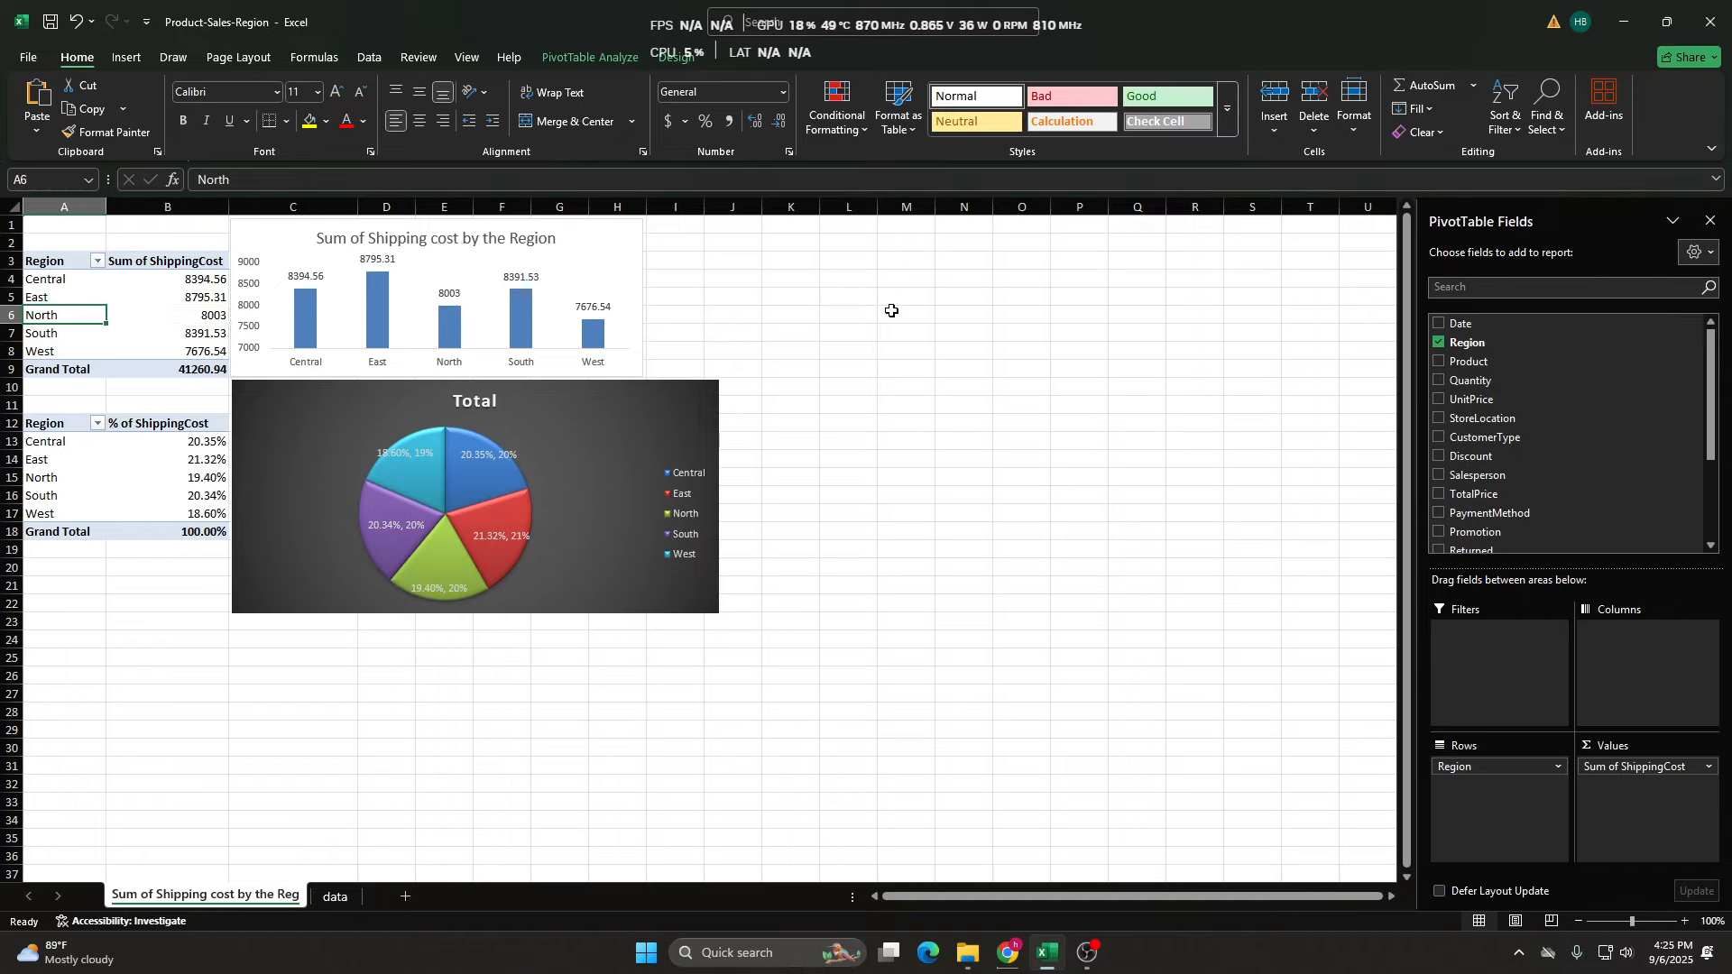
key("Up")
key("Up")
key("Up")
key("Right")
key("Right")
key("Left")
key("Left")
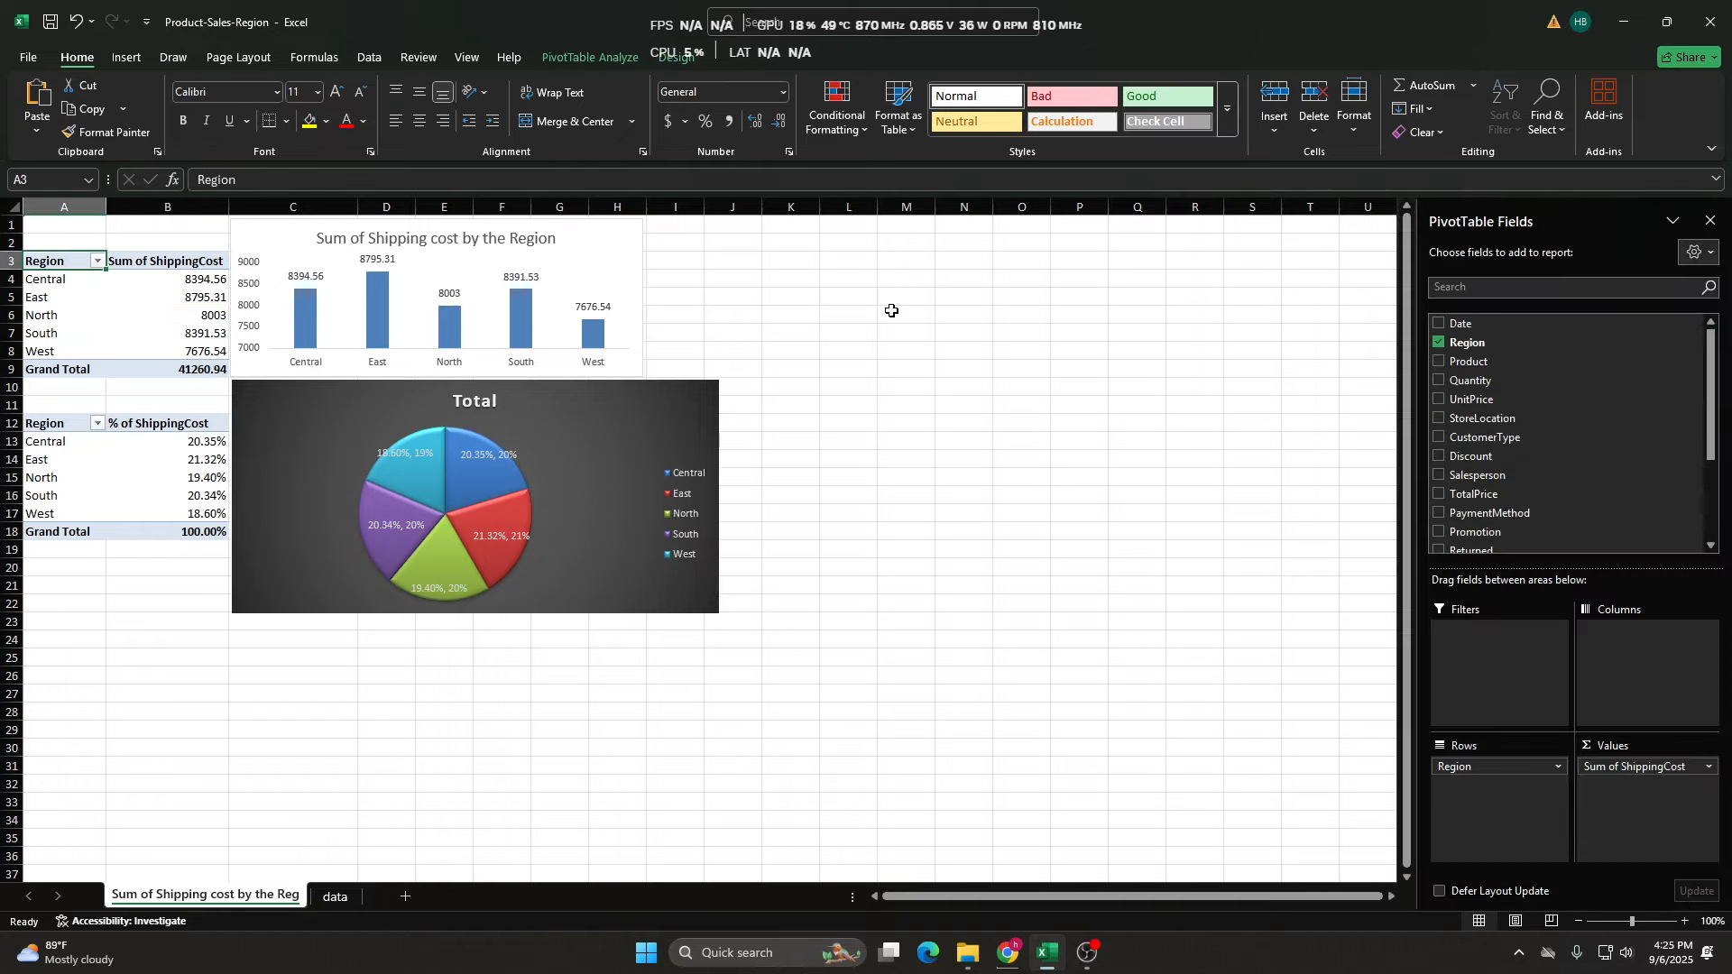
left_click(618, 749)
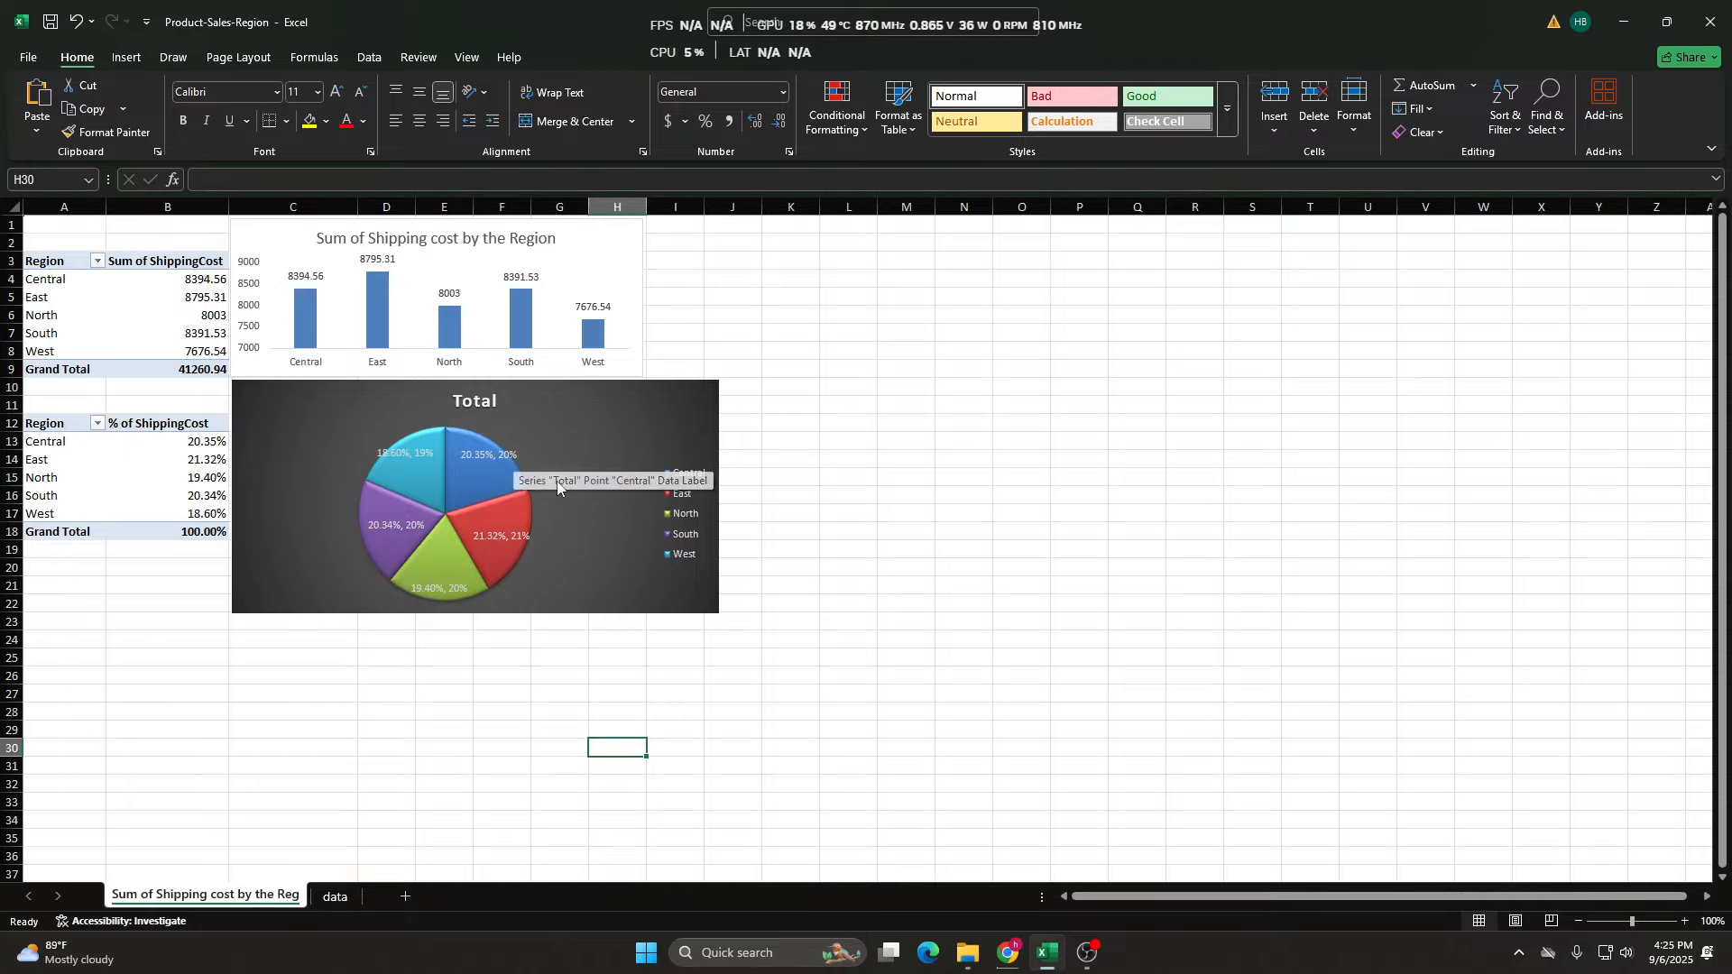
Go to the data sheet and examine the Region, Product and Quantity column headers.
left_click(335, 897)
left_click(371, 435)
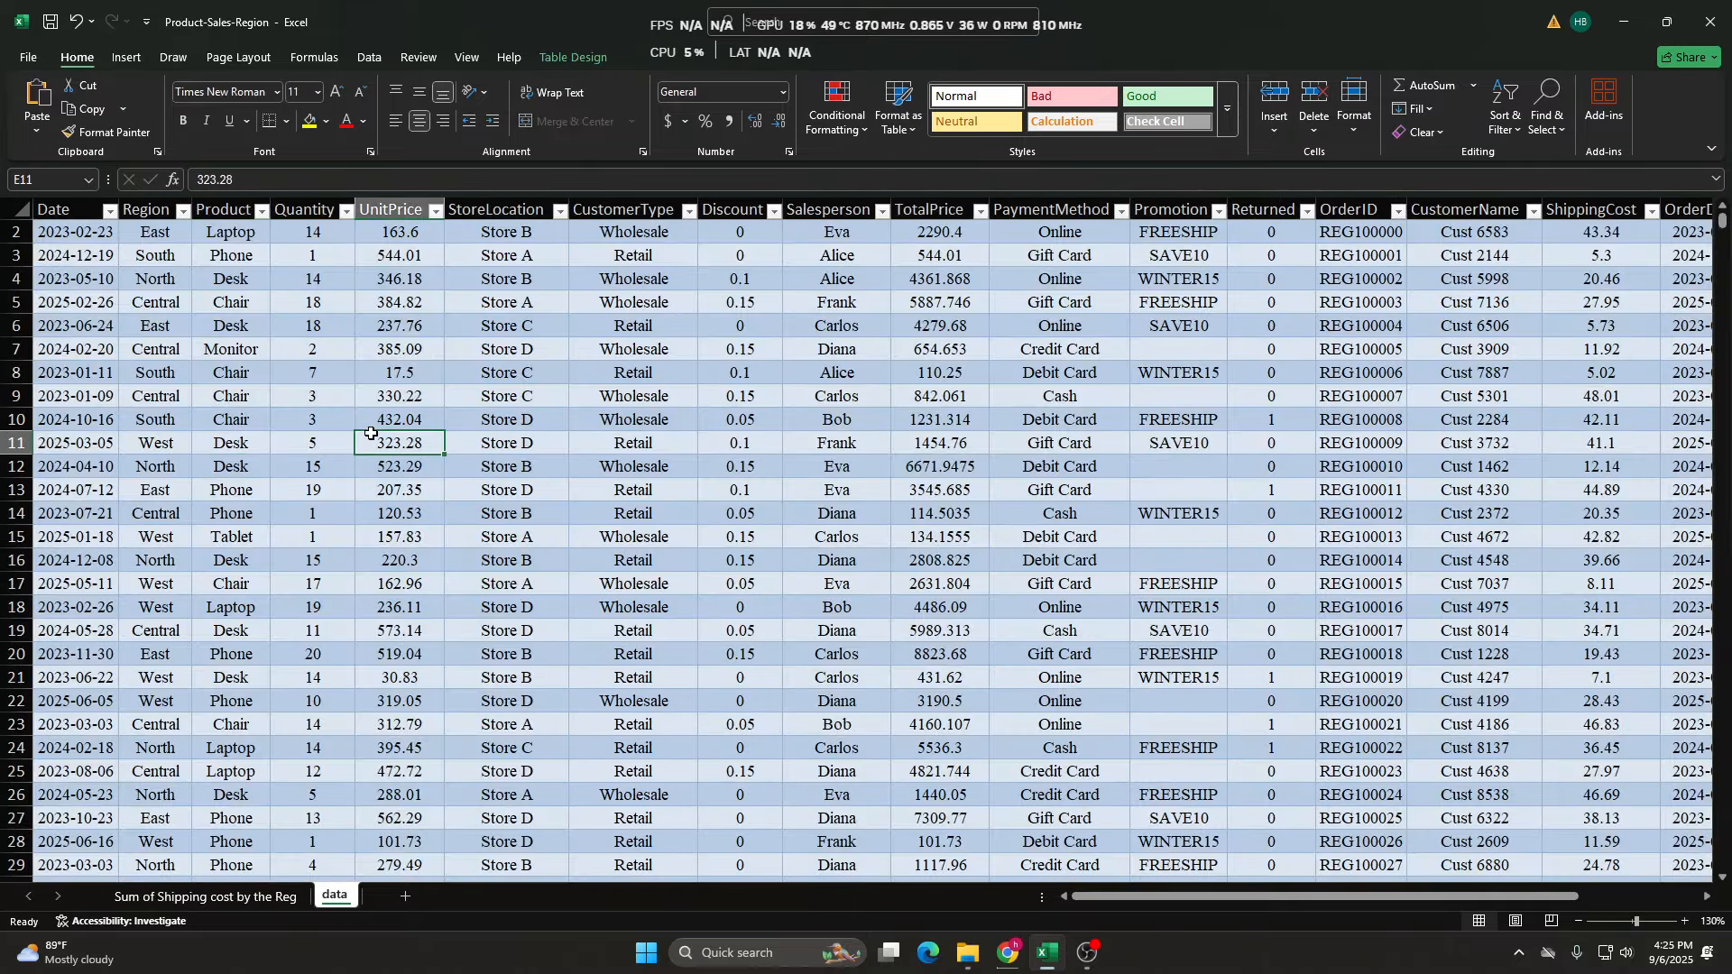
key("ctrl+Up")
key("Left")
key("Left")
key("Left")
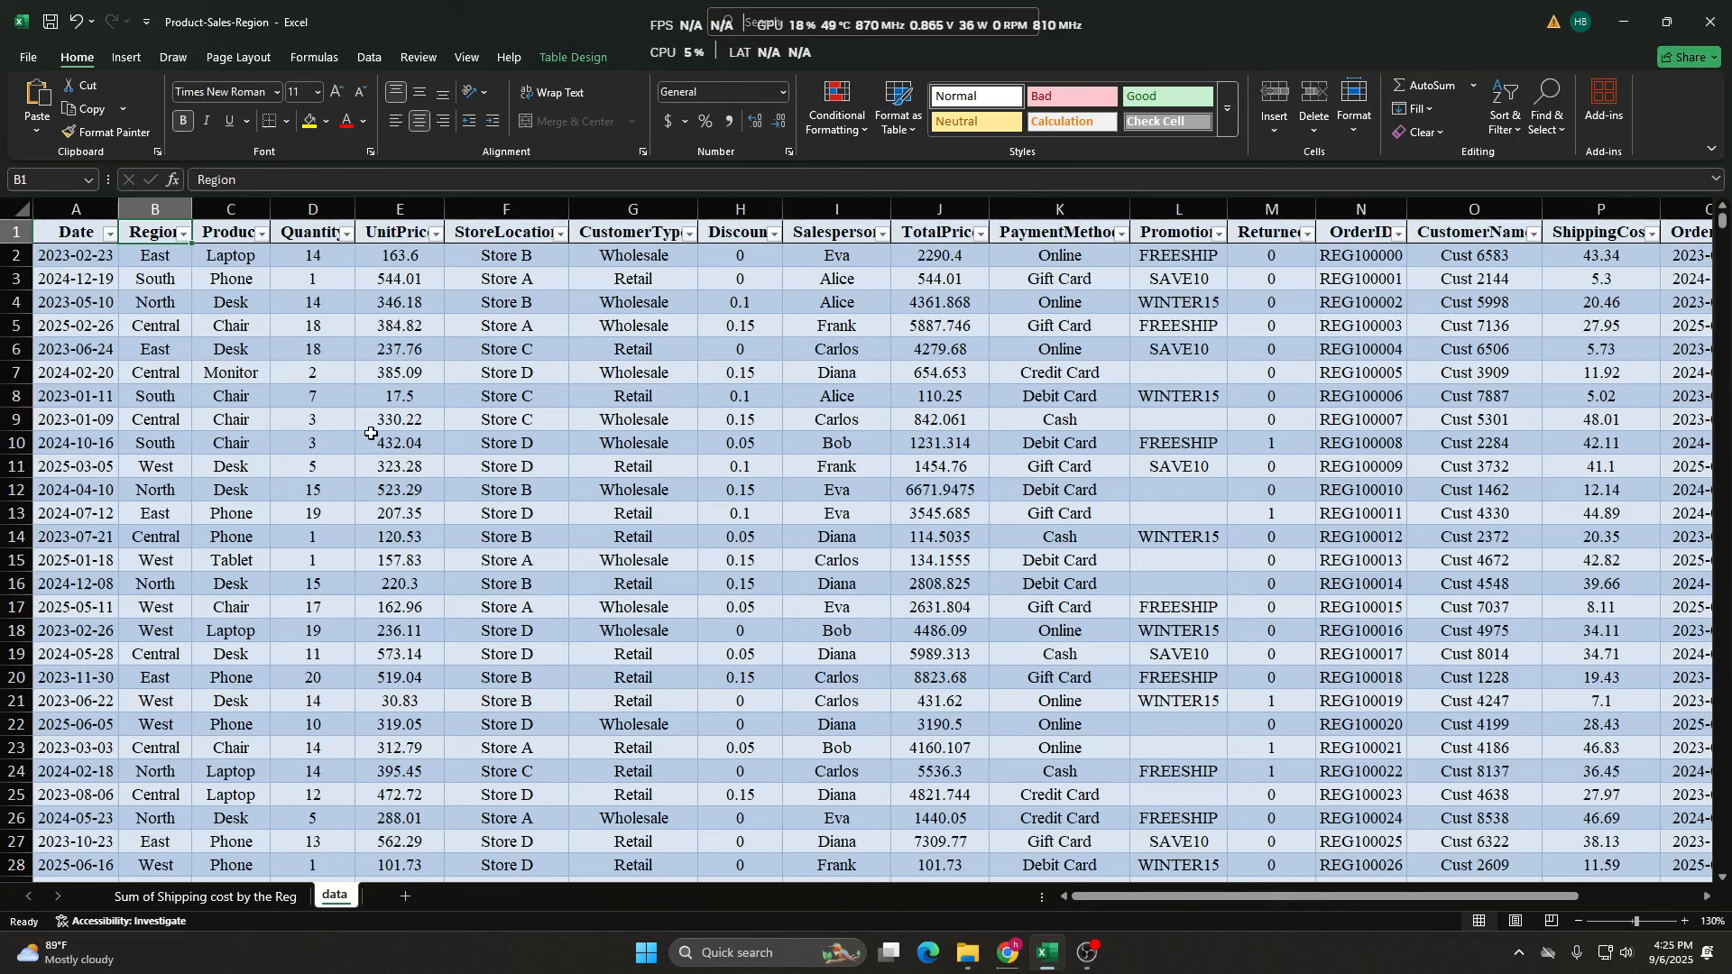
key("Right")
key("Right")
key("Right")
key("Left")
key("Left")
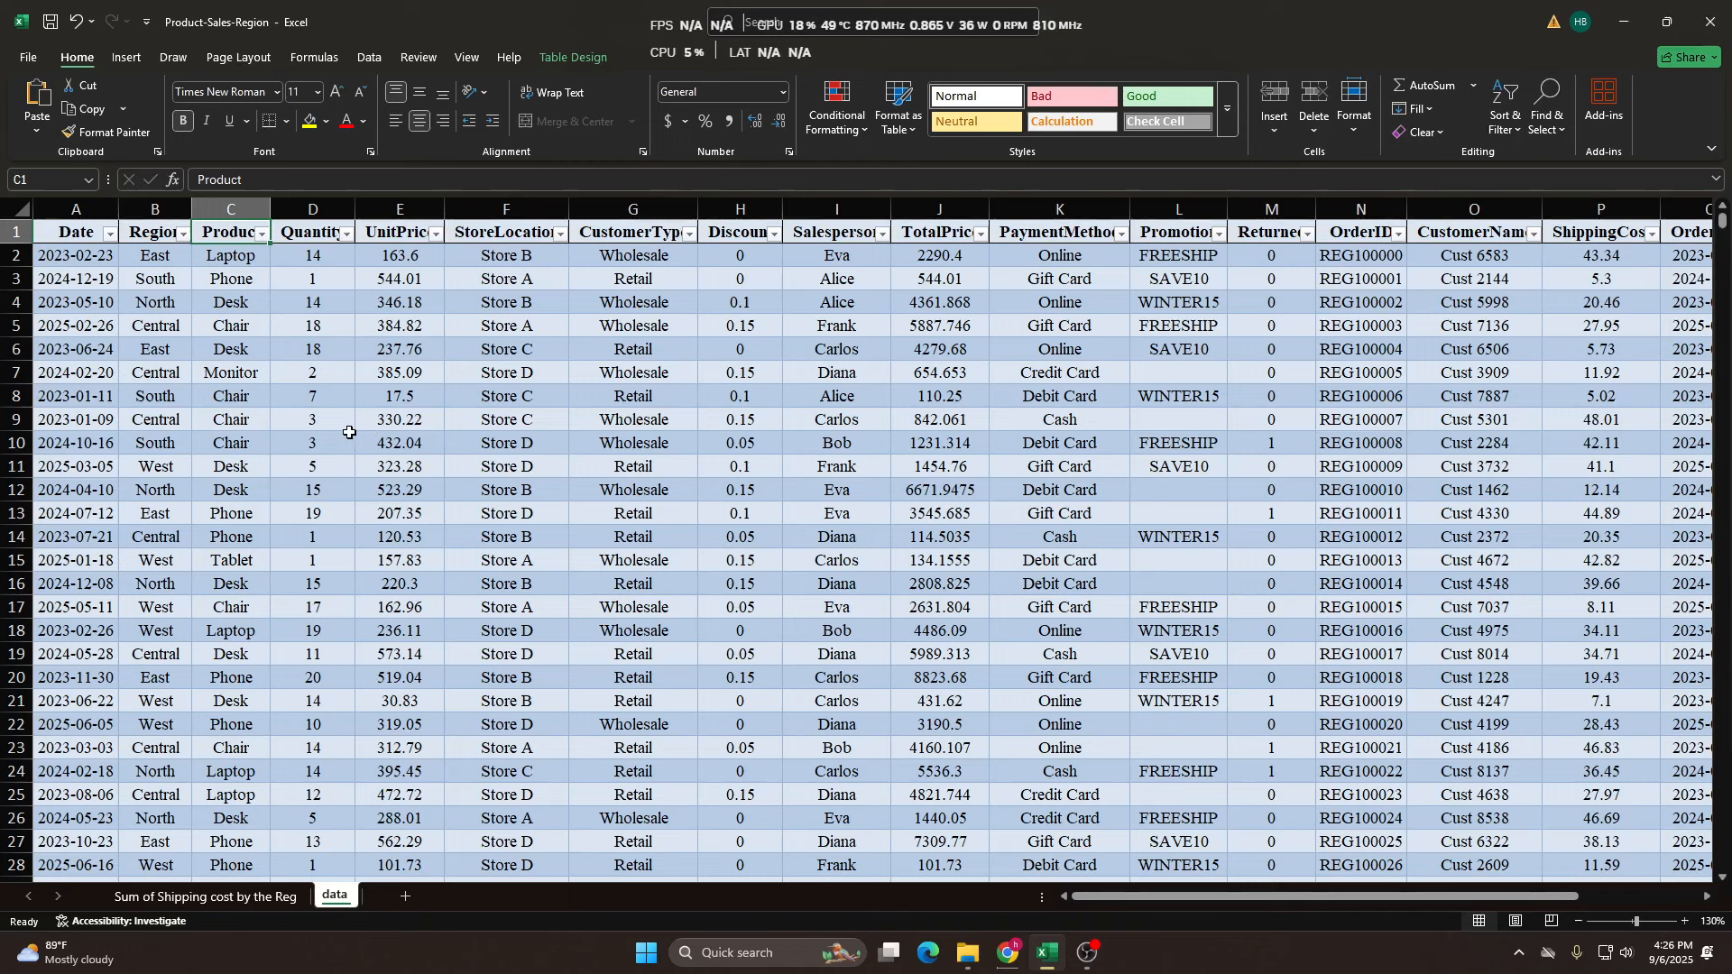
Examine the entries in the Product and Quantity columns of the data sheet.
left_click(249, 262)
key("Up")
key("ctrl+Down")
key("ctrl+Up")
key("Down")
key("Down")
key("Down")
key("Down")
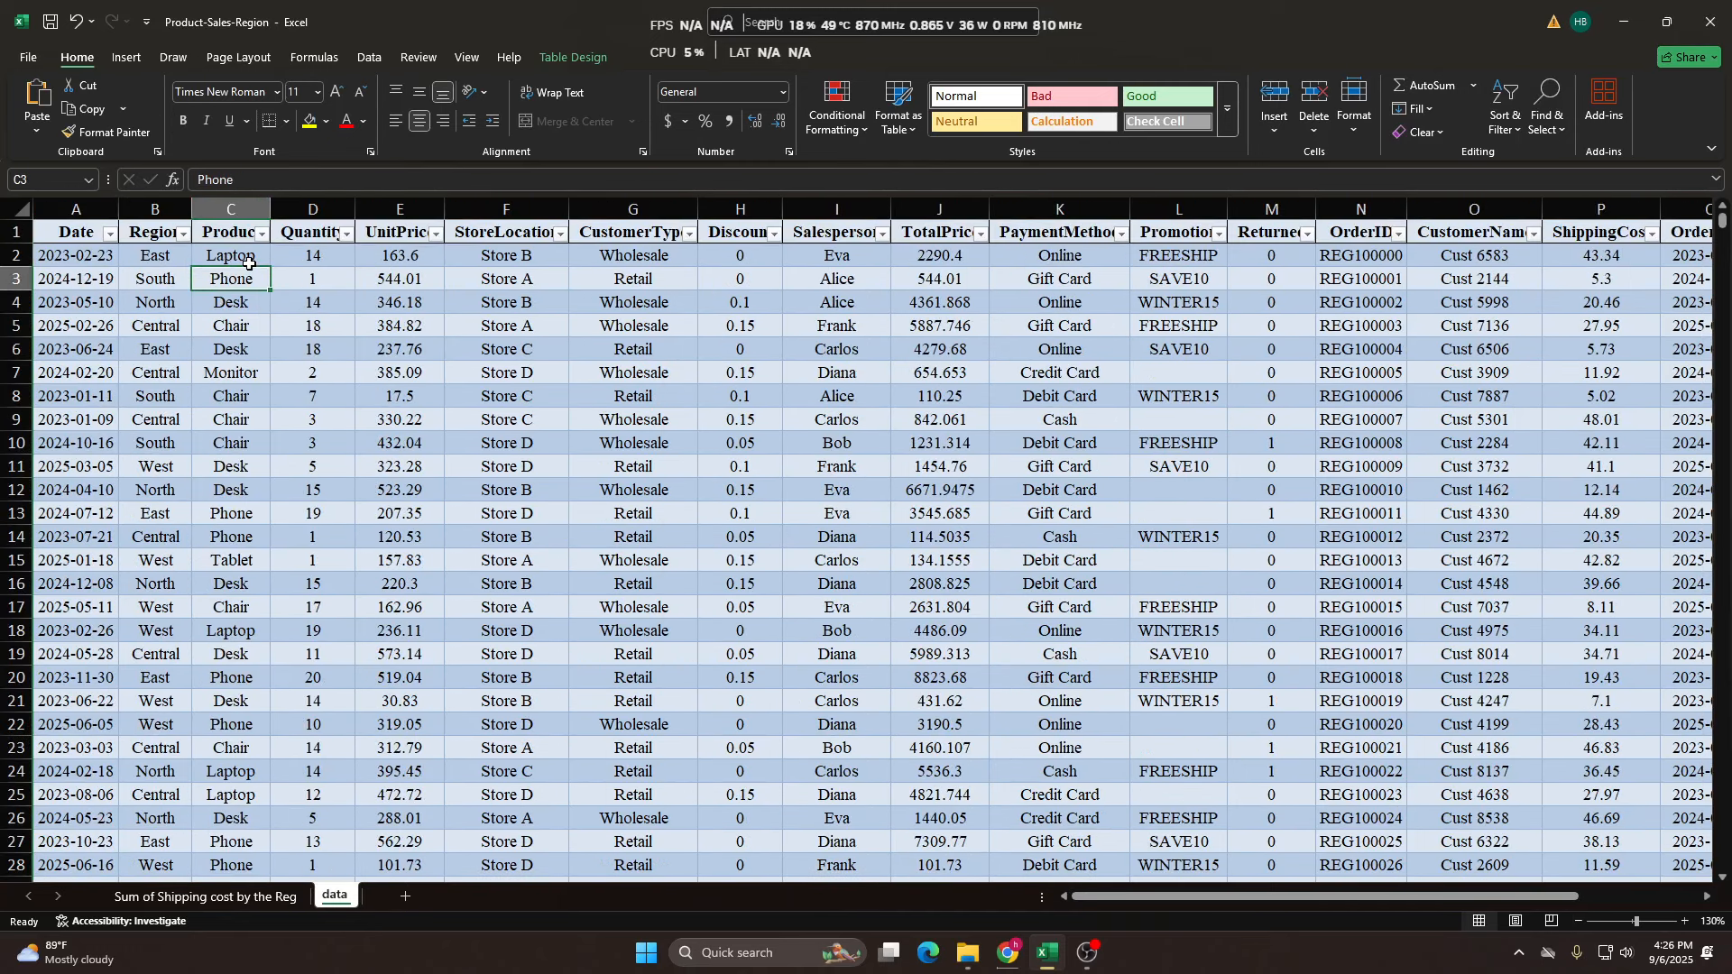
key("Down")
key("Down")
key("Down")
key("Down")
key("Down")
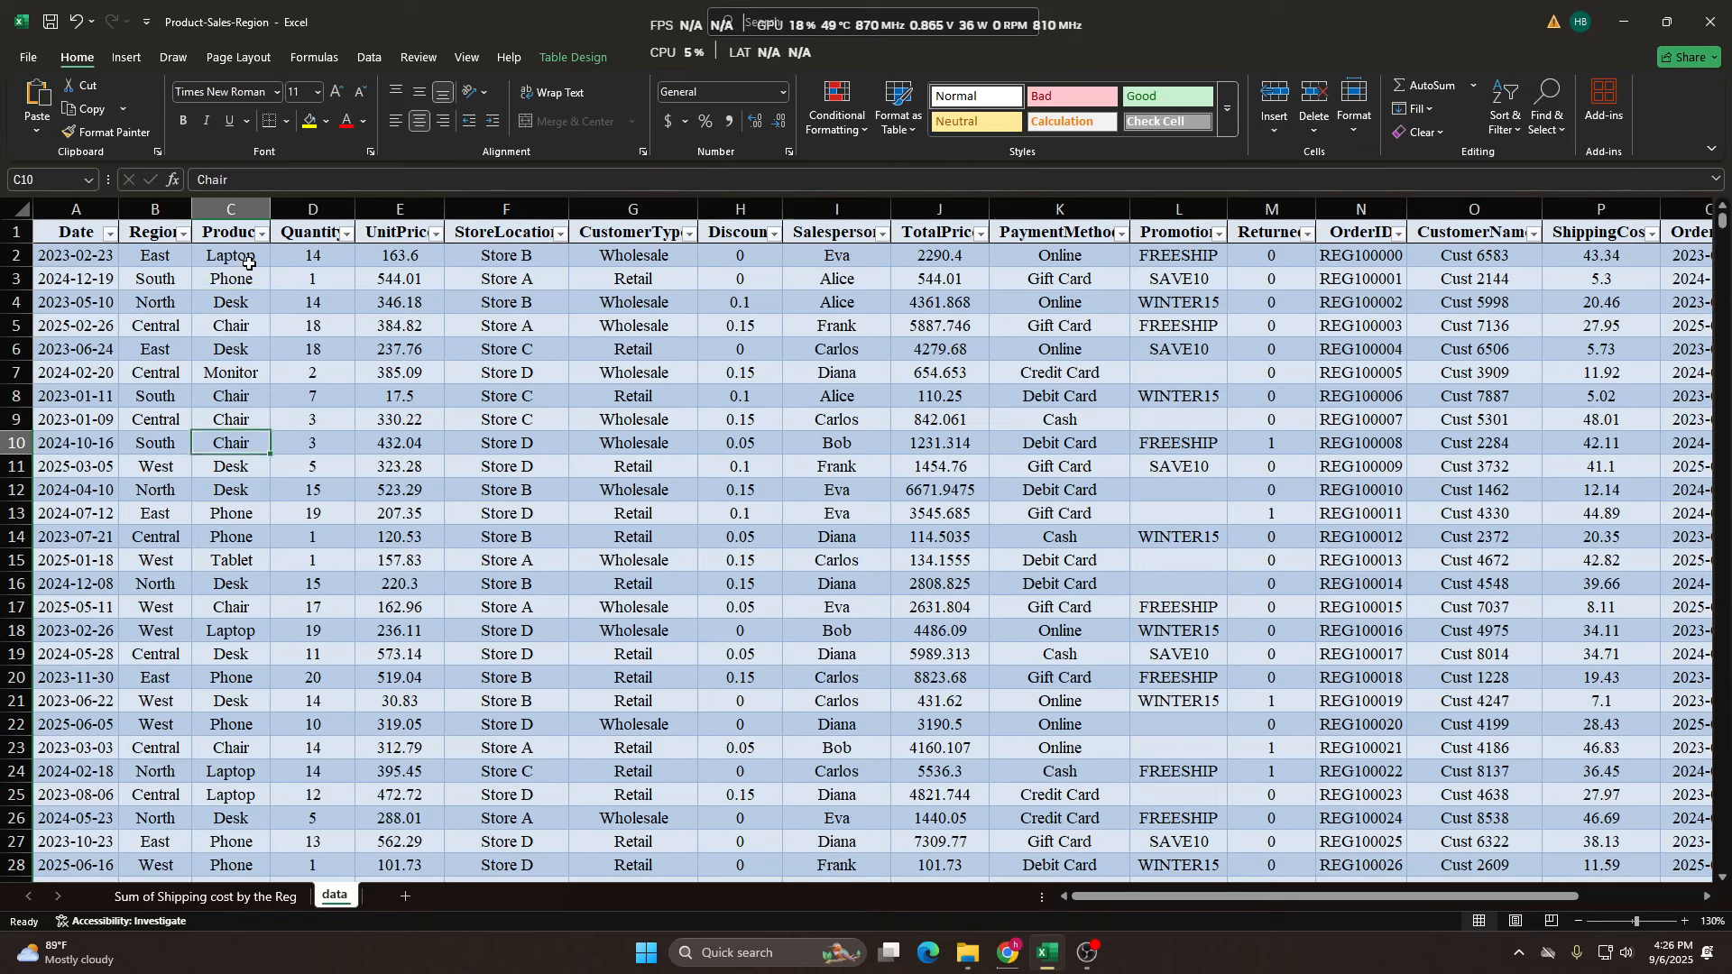
key("ctrl+Up")
key("Right")
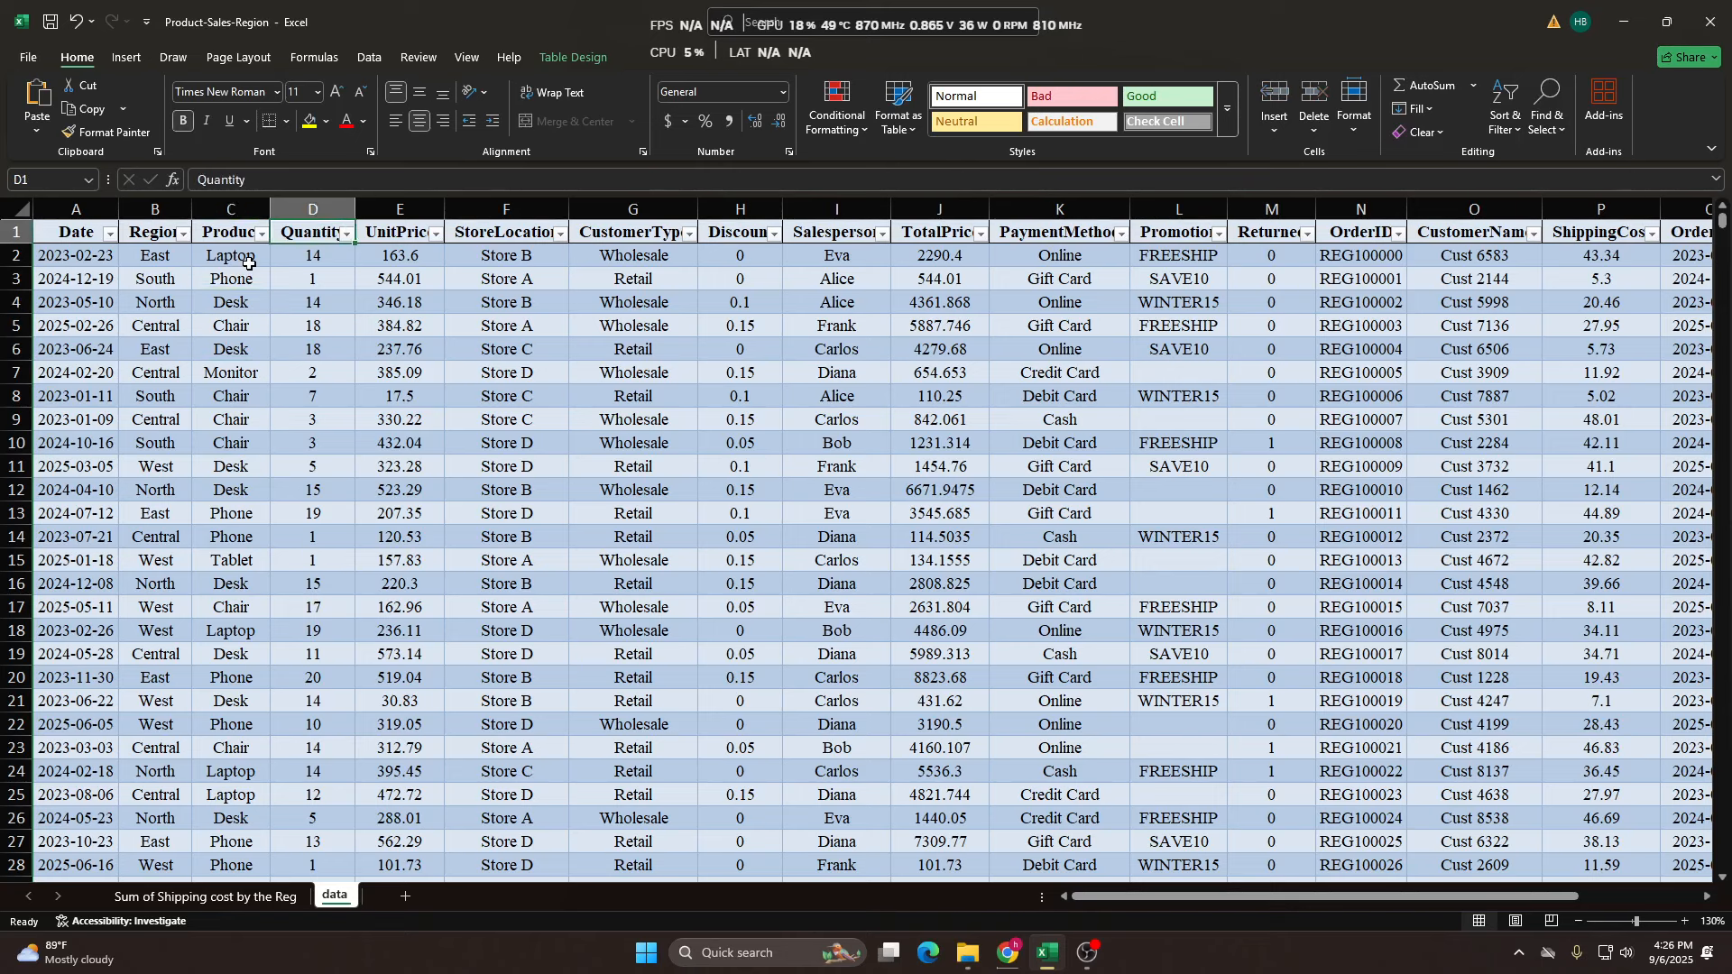
key("Down")
key("Down")
key("ctrl+Up")
Create a pivot table from the sales table on a new worksheet with Product as the rows.
left_click(127, 62)
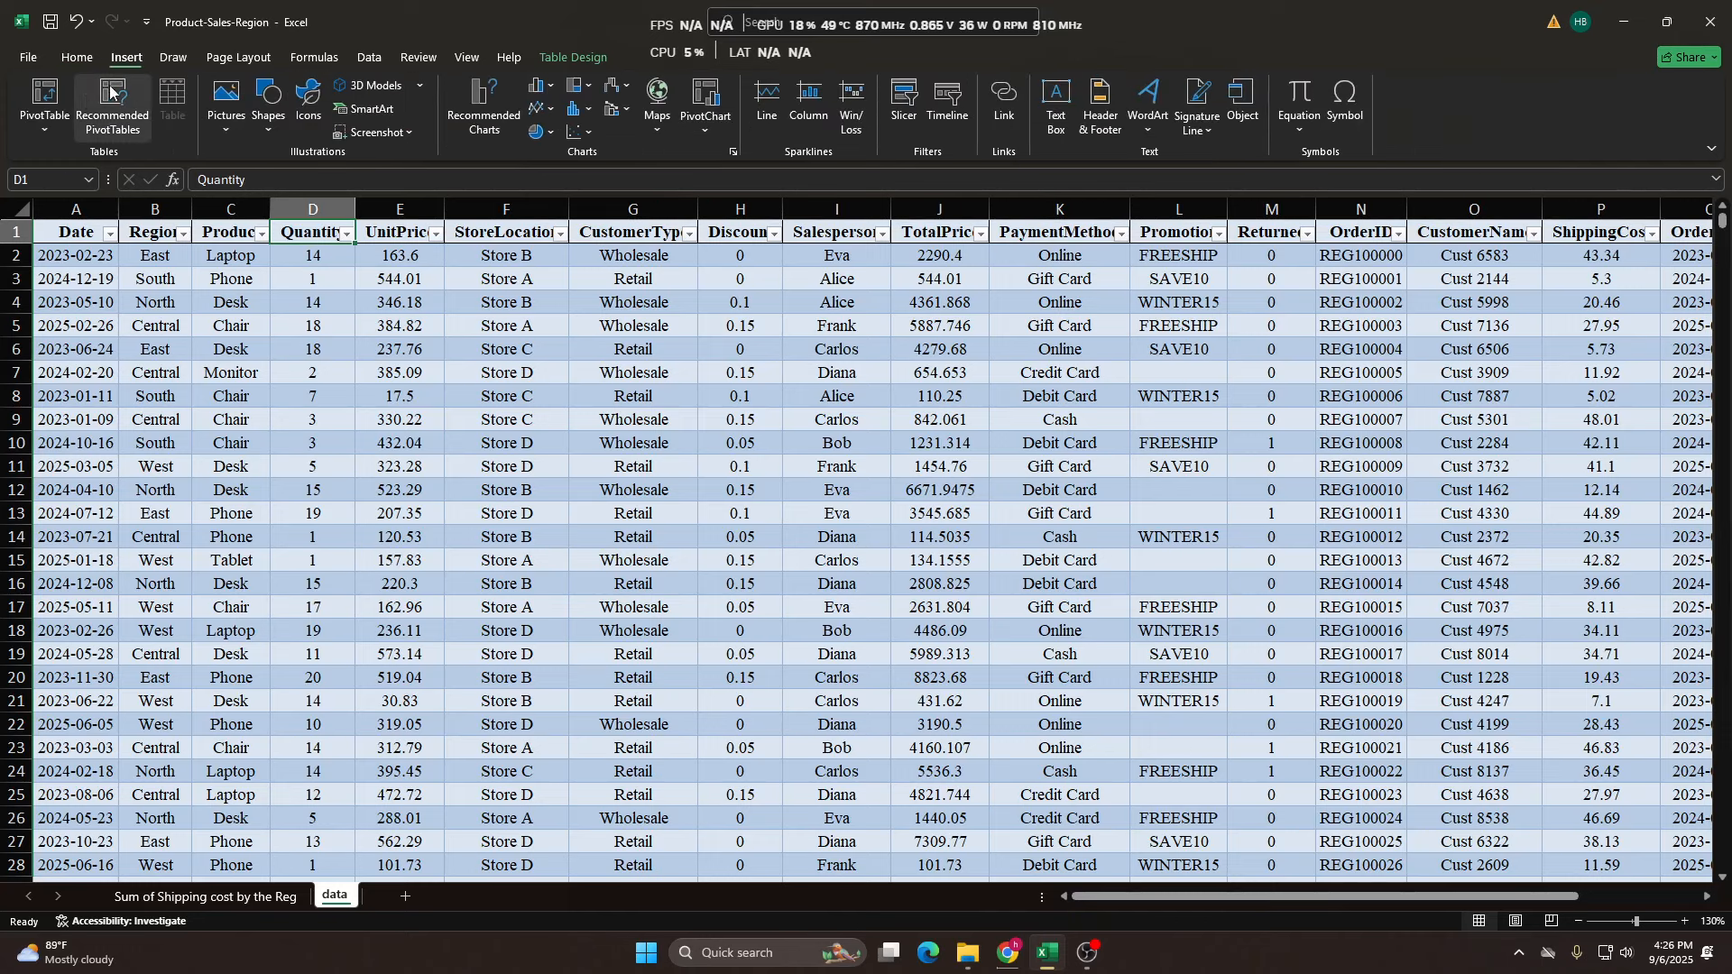
left_click(63, 91)
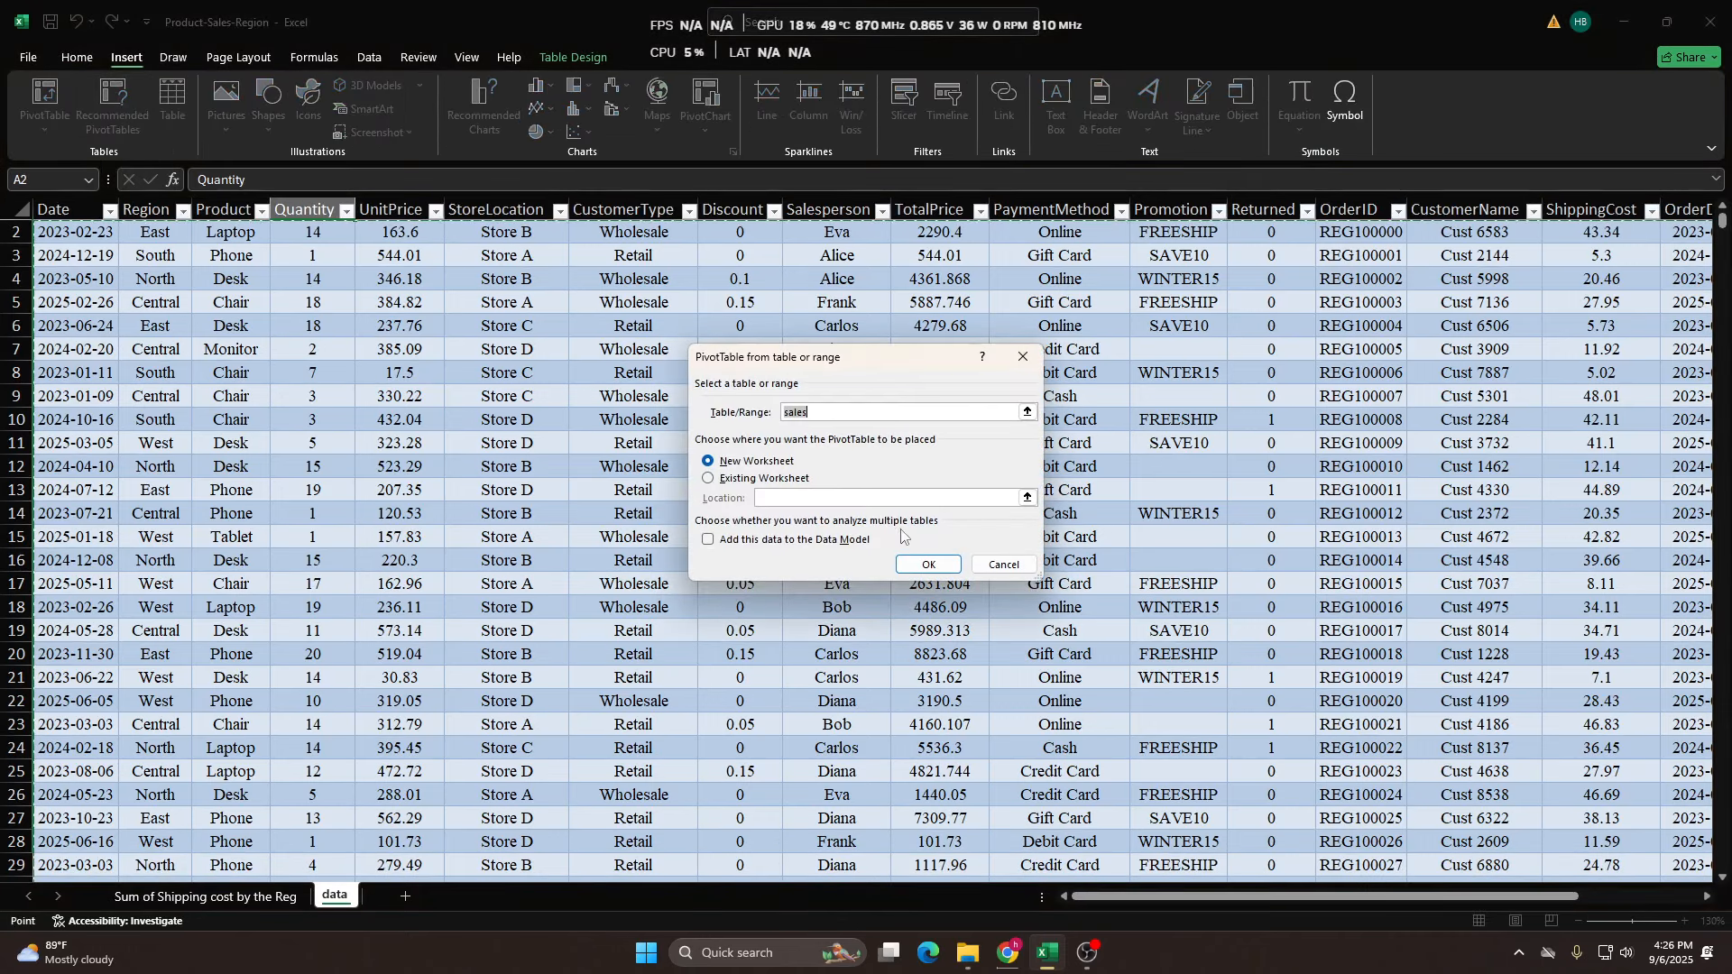
left_click(914, 560)
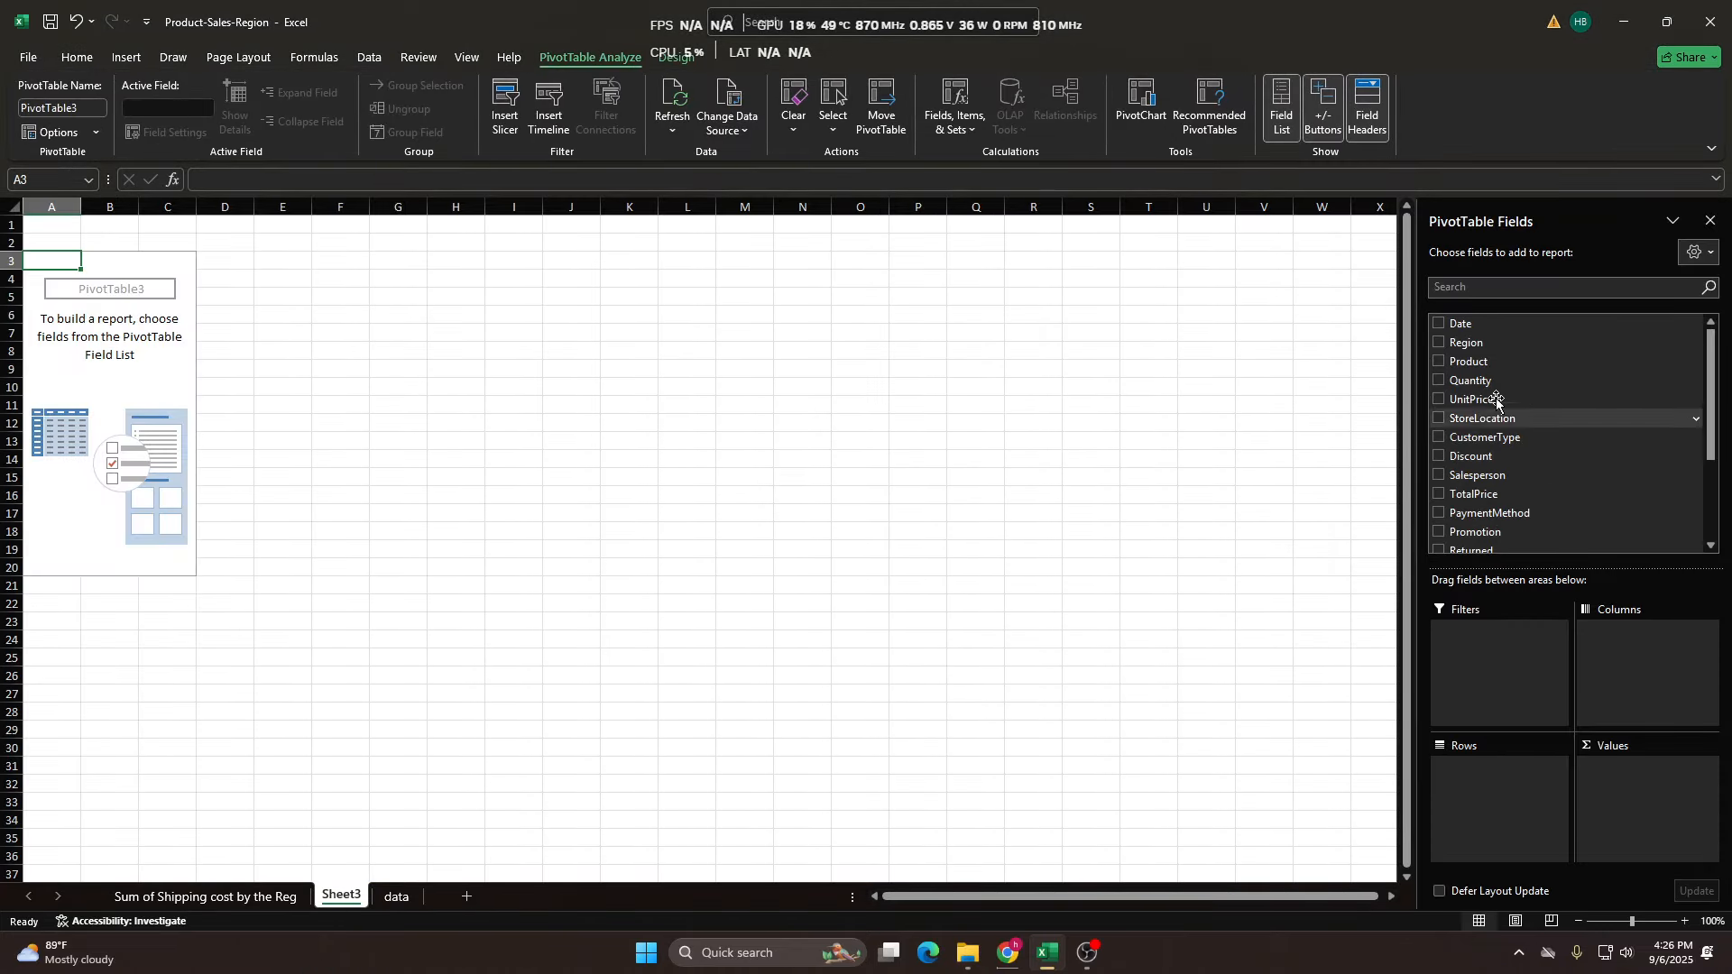
left_click_drag(1496, 363, 1530, 793)
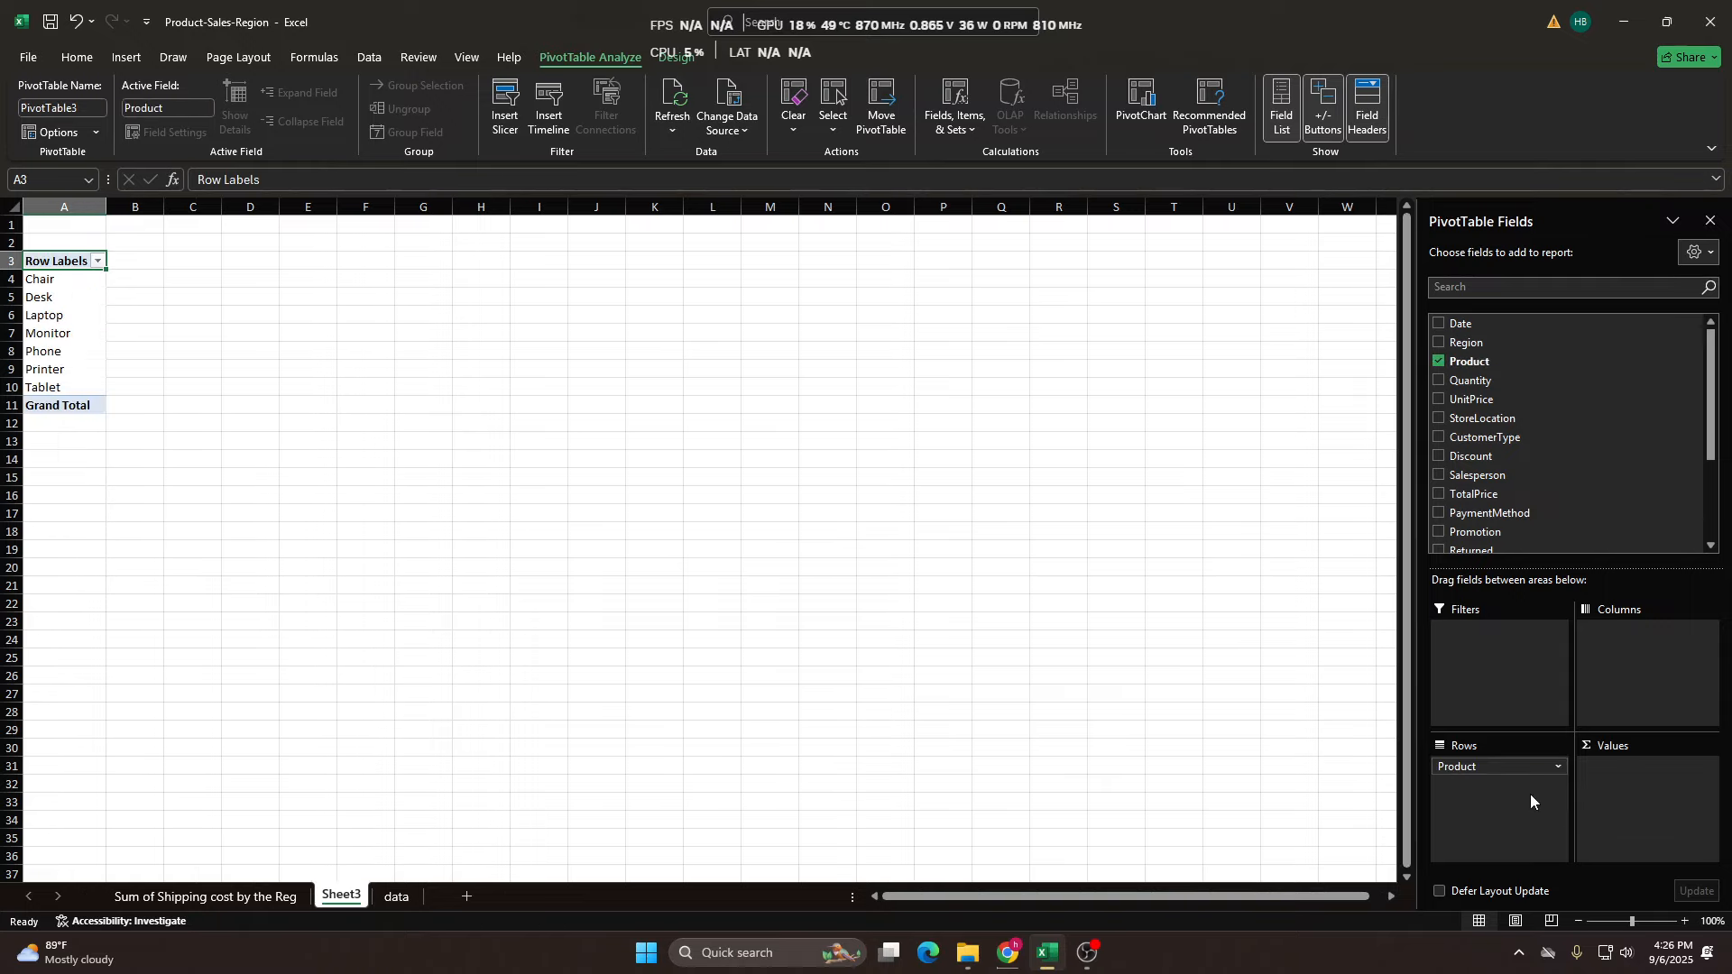
Add the Quantity field to the pivot table's values so it sums quantity for each product.
left_click(70, 282)
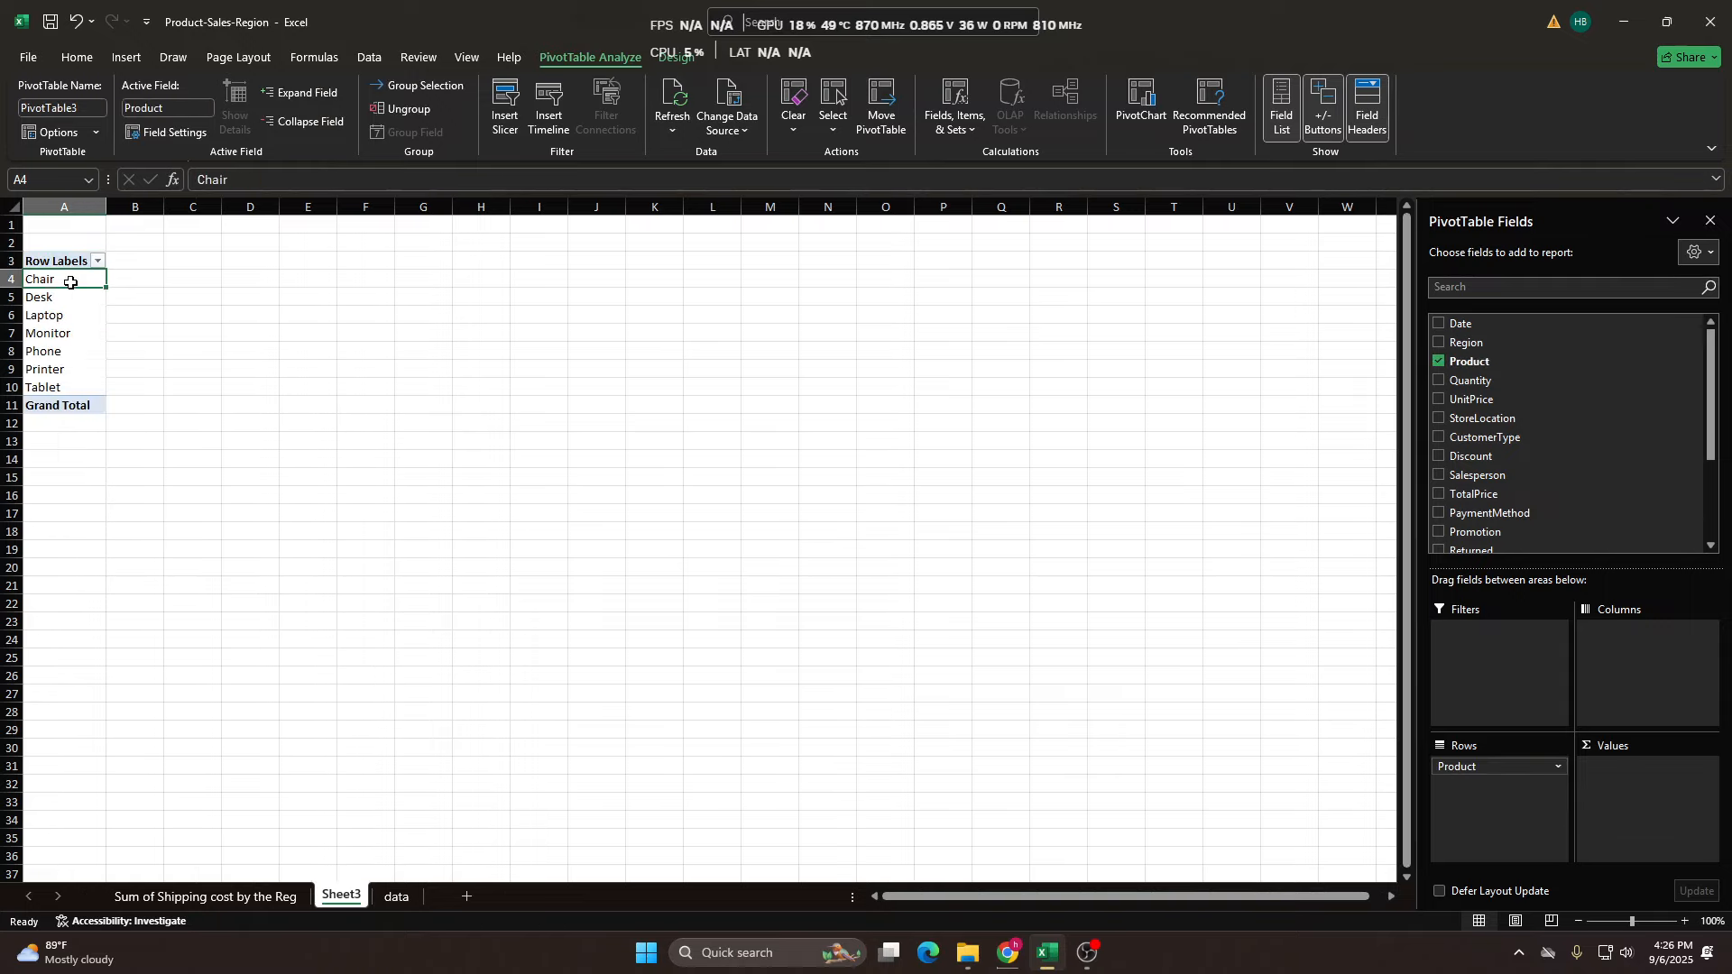
key("shift+Down")
key("shift+Down")
key("shift+Down")
key("shift+Down")
key("shift+Down")
key("shift+Down")
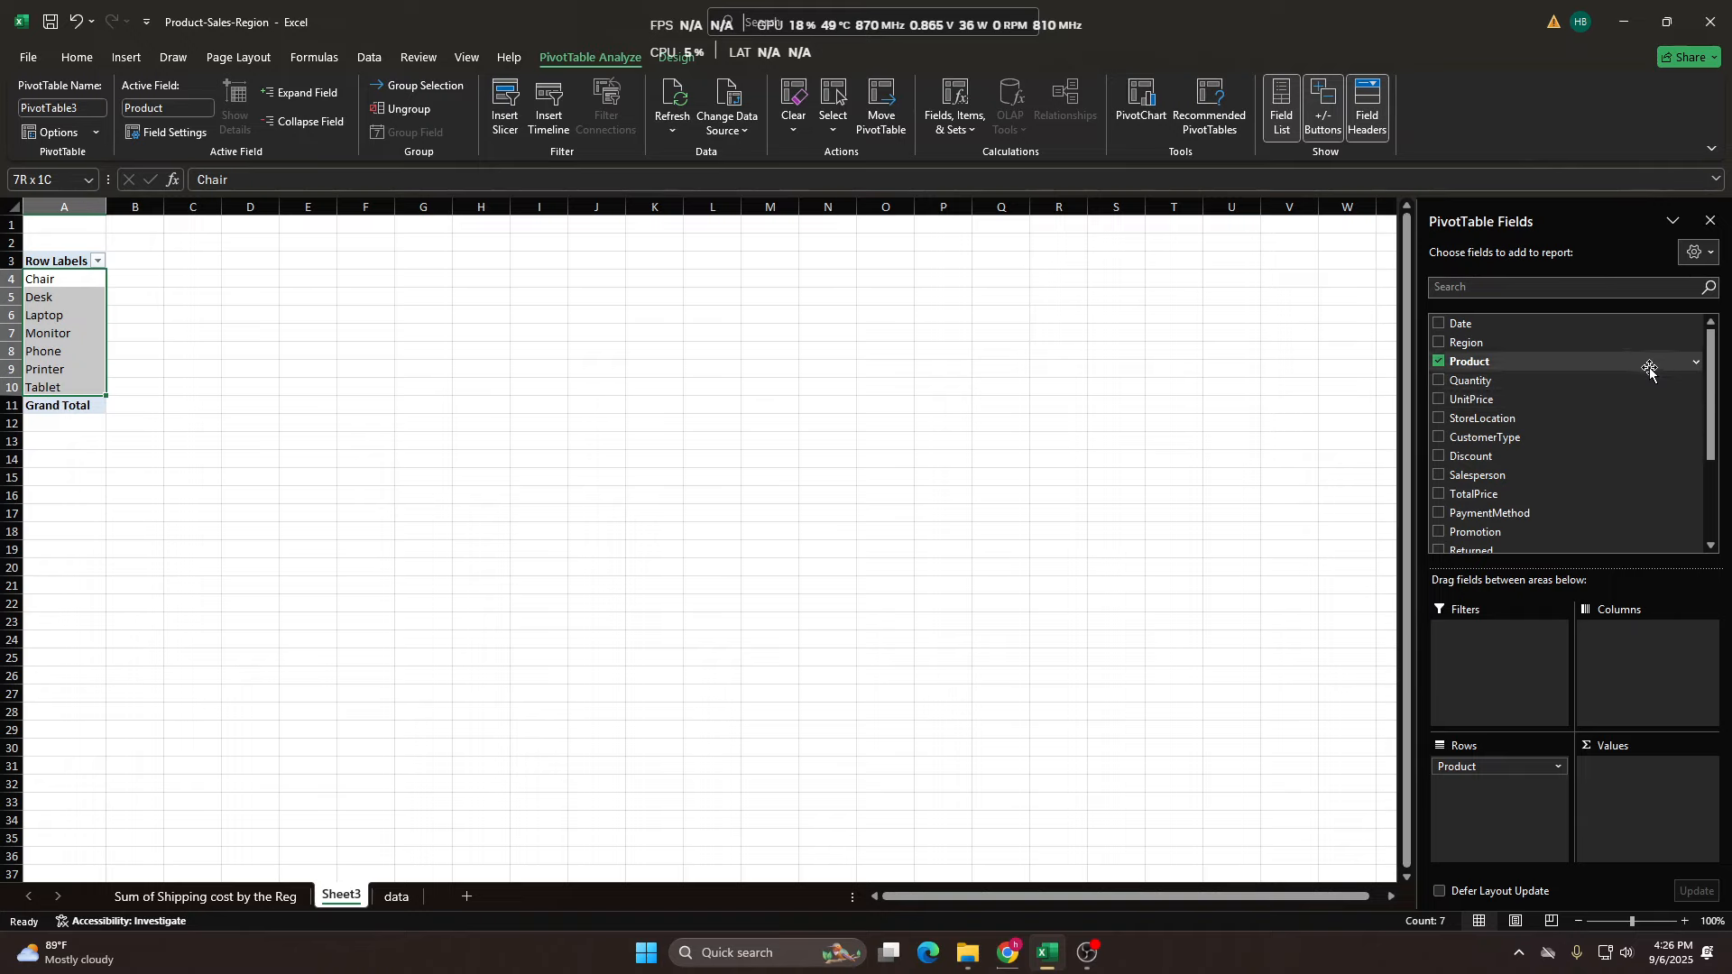
left_click_drag(1463, 383, 1656, 804)
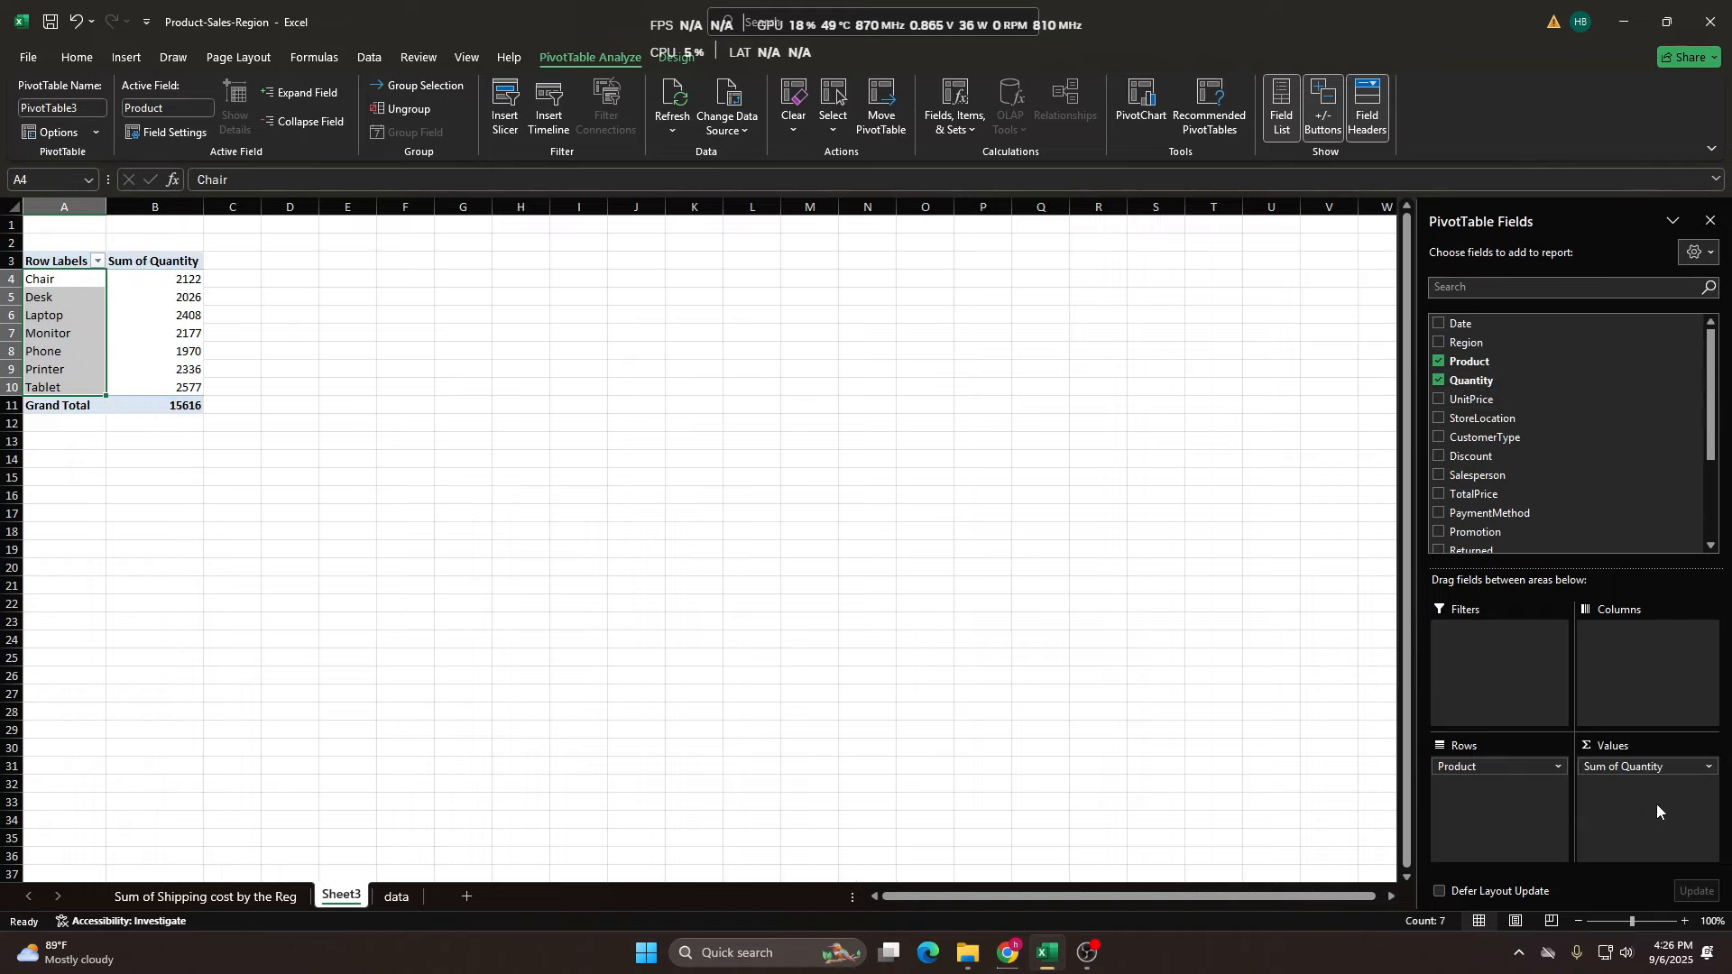
left_click(1227, 550)
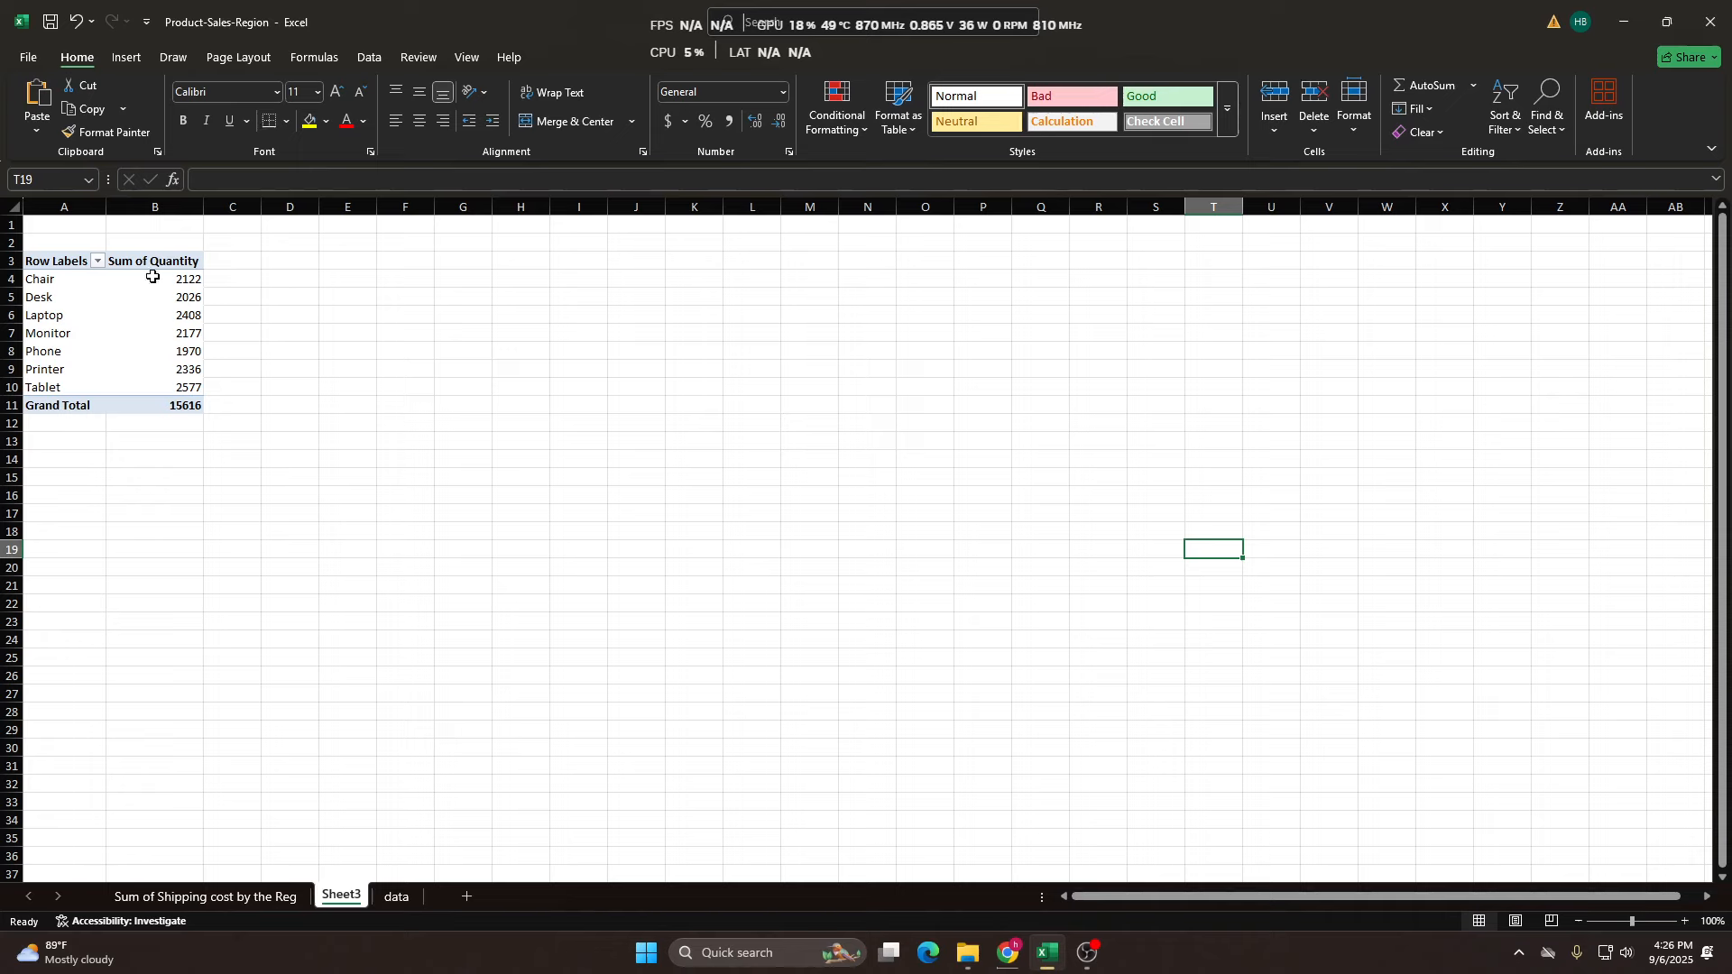
left_click(161, 351)
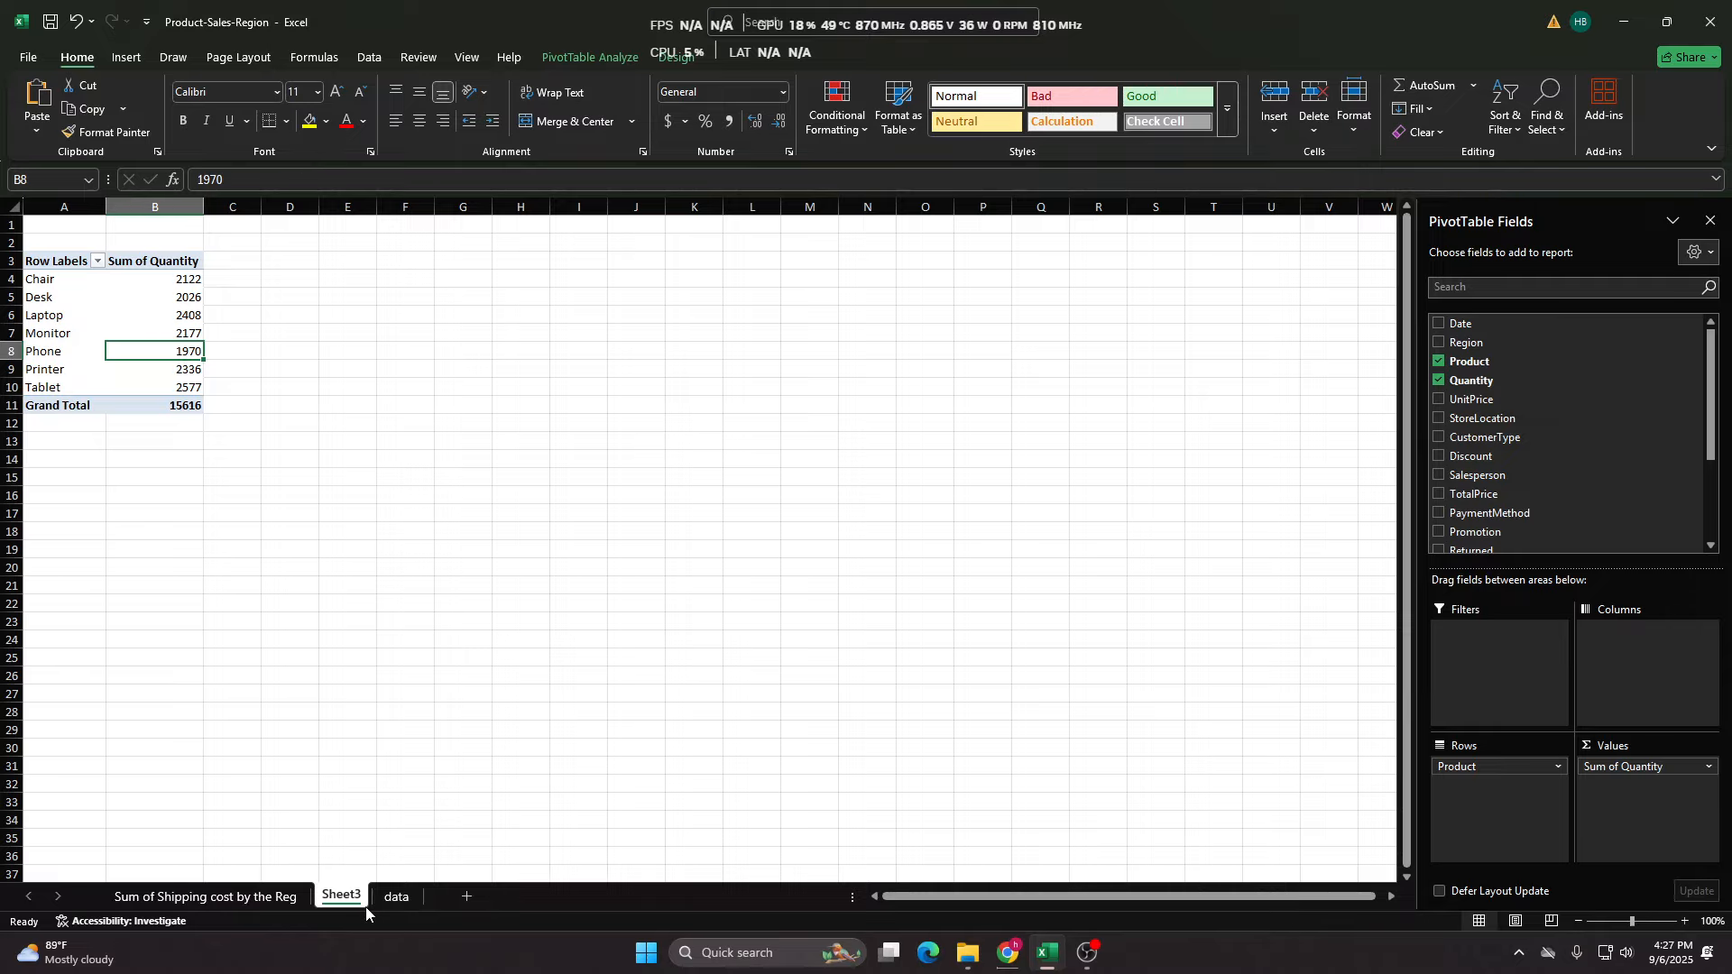
Go to the data sheet and examine the entries in the StoreLocation column.
left_click(397, 896)
left_click(541, 437)
key("ctrl+Up")
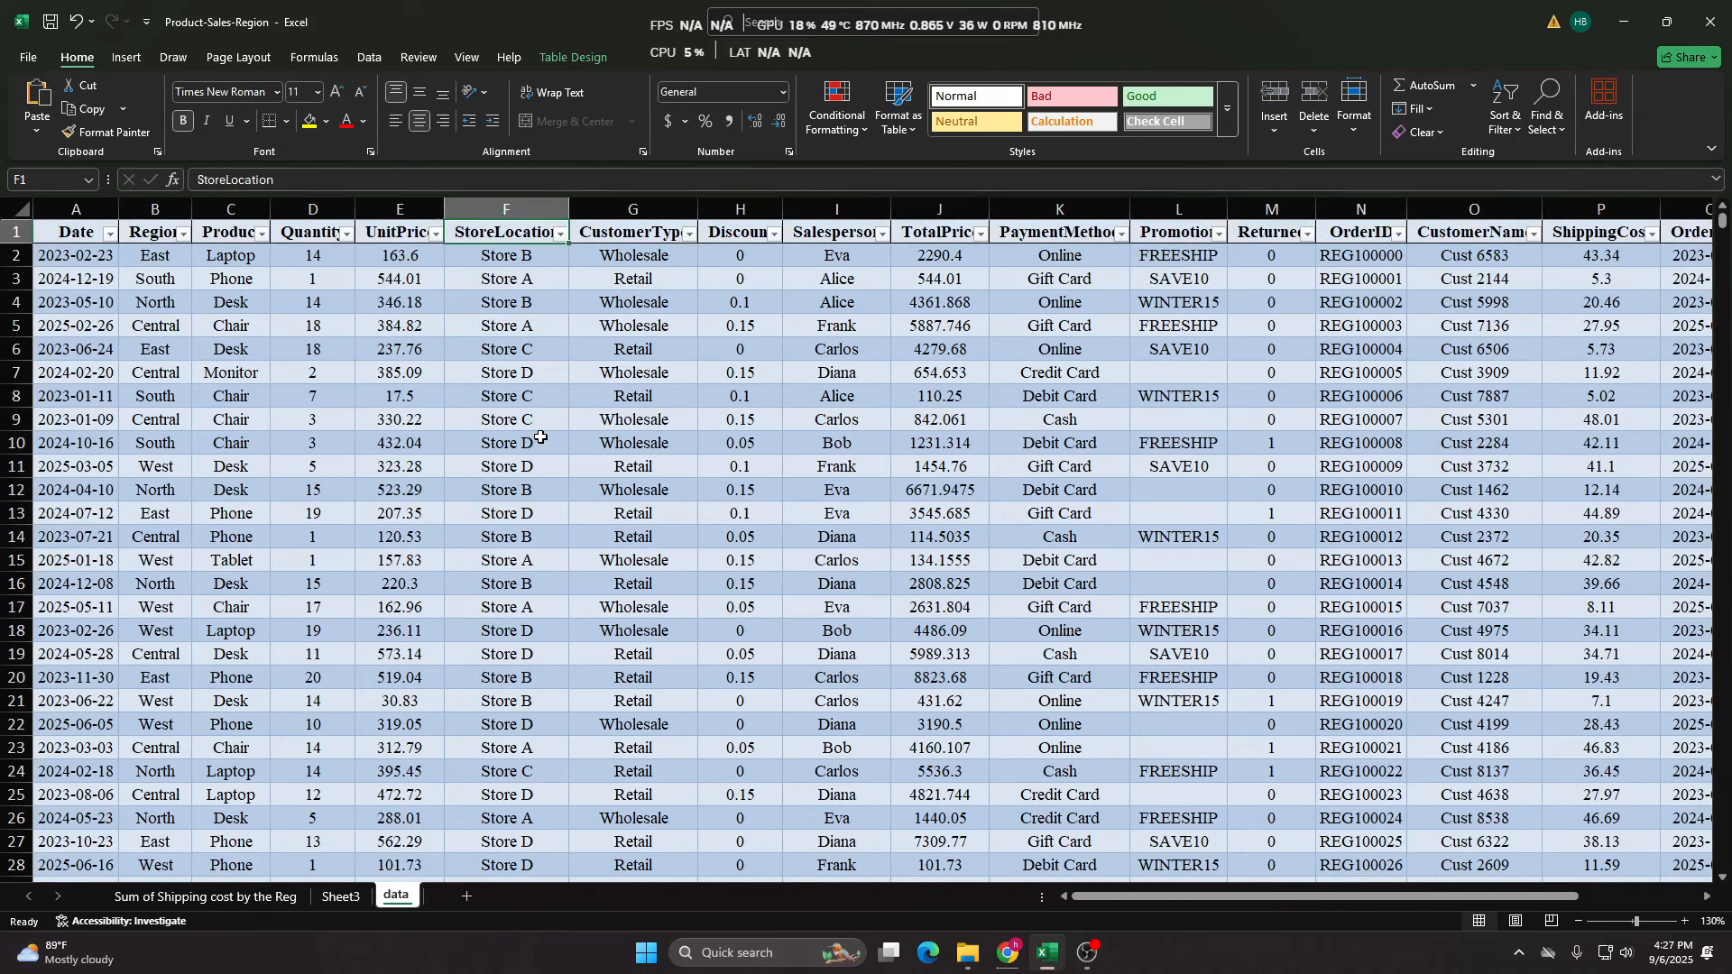
key("ctrl+shift+Down")
key("ctrl+Up")
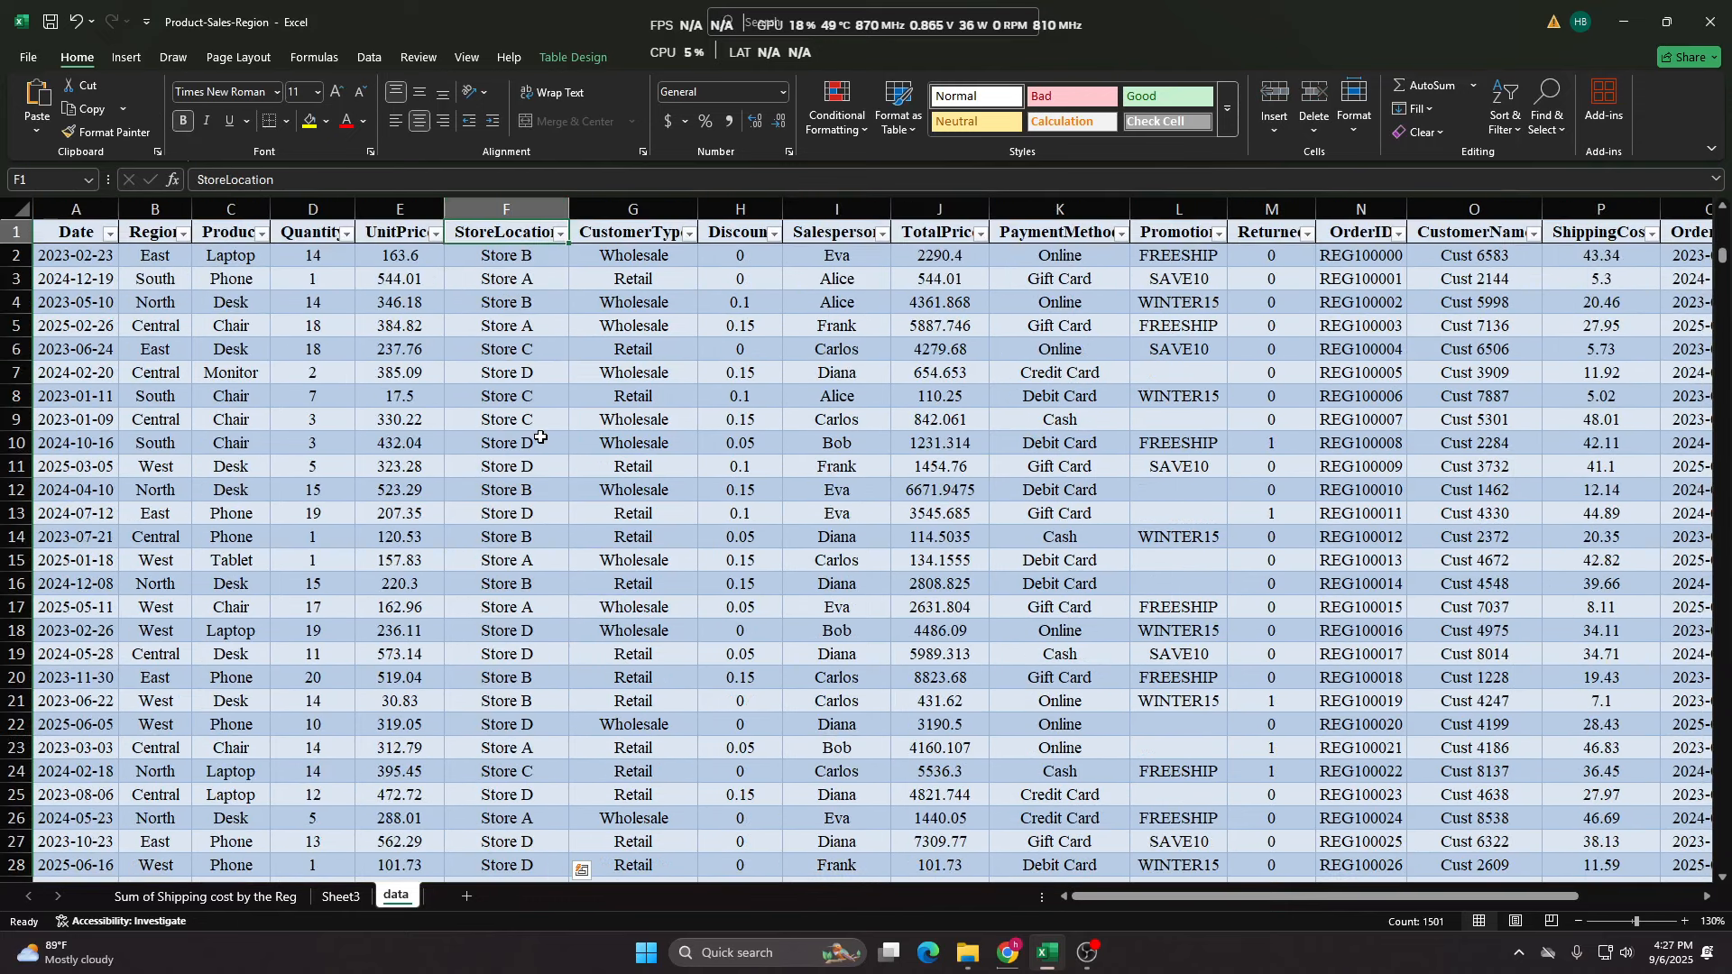
key("Down")
key("Up")
key("ctrl+Down")
key("ctrl+Up")
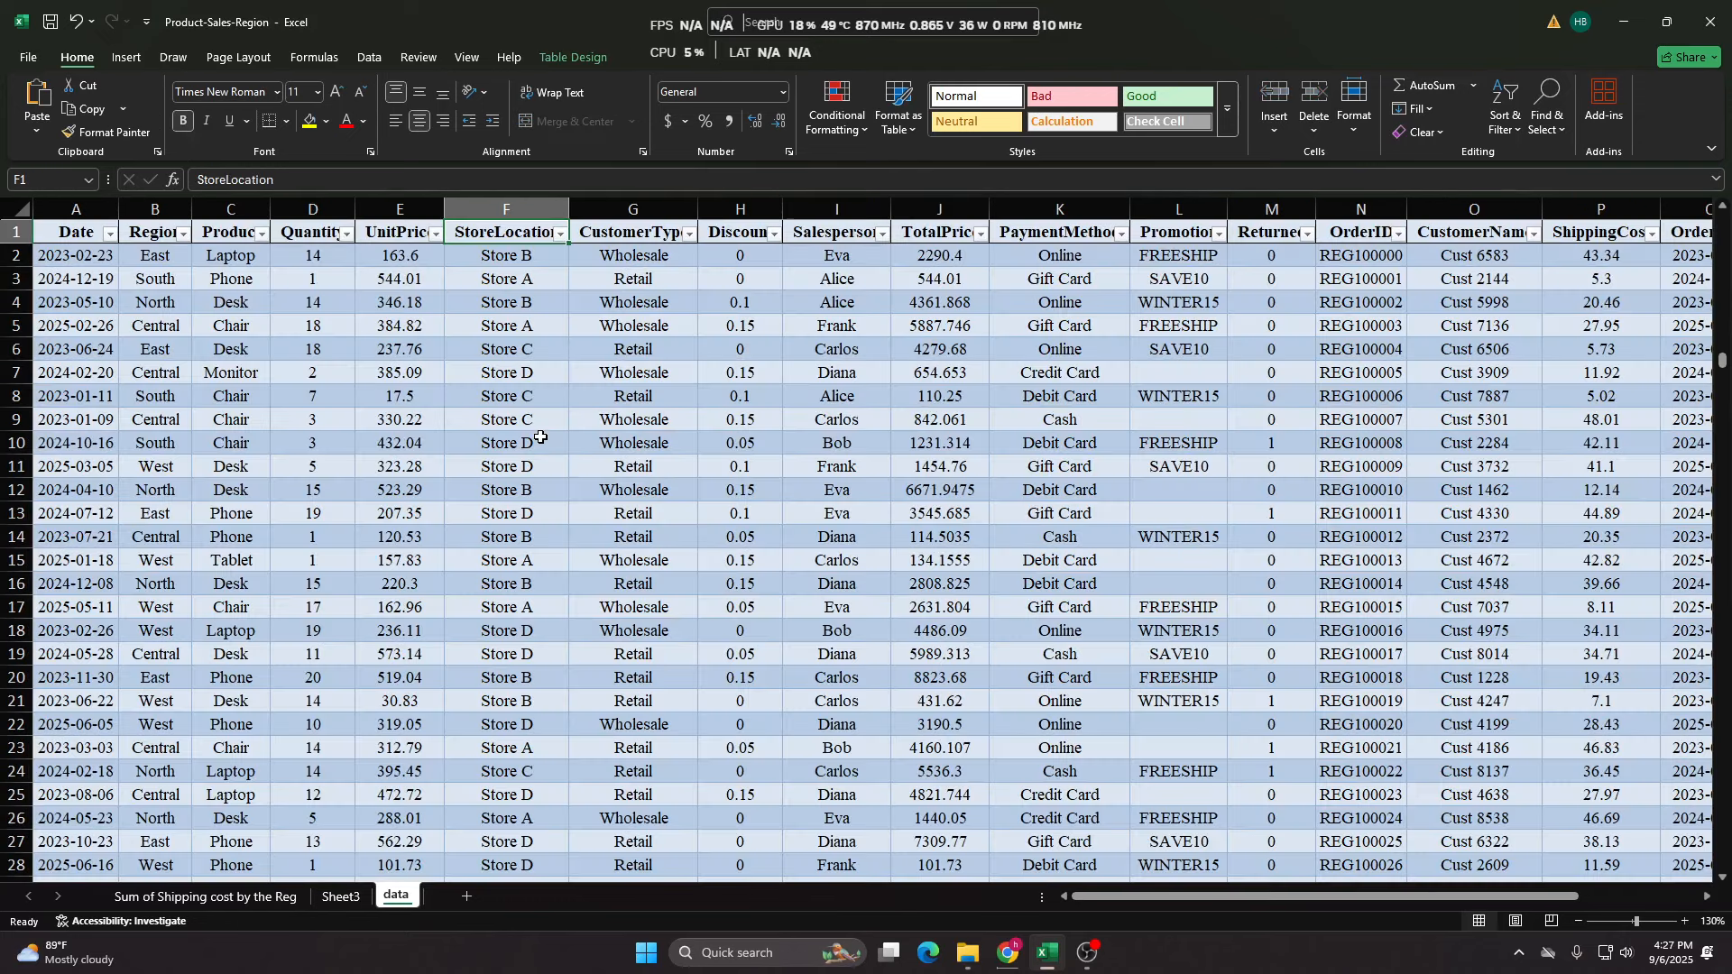
key("Down")
key("Down")
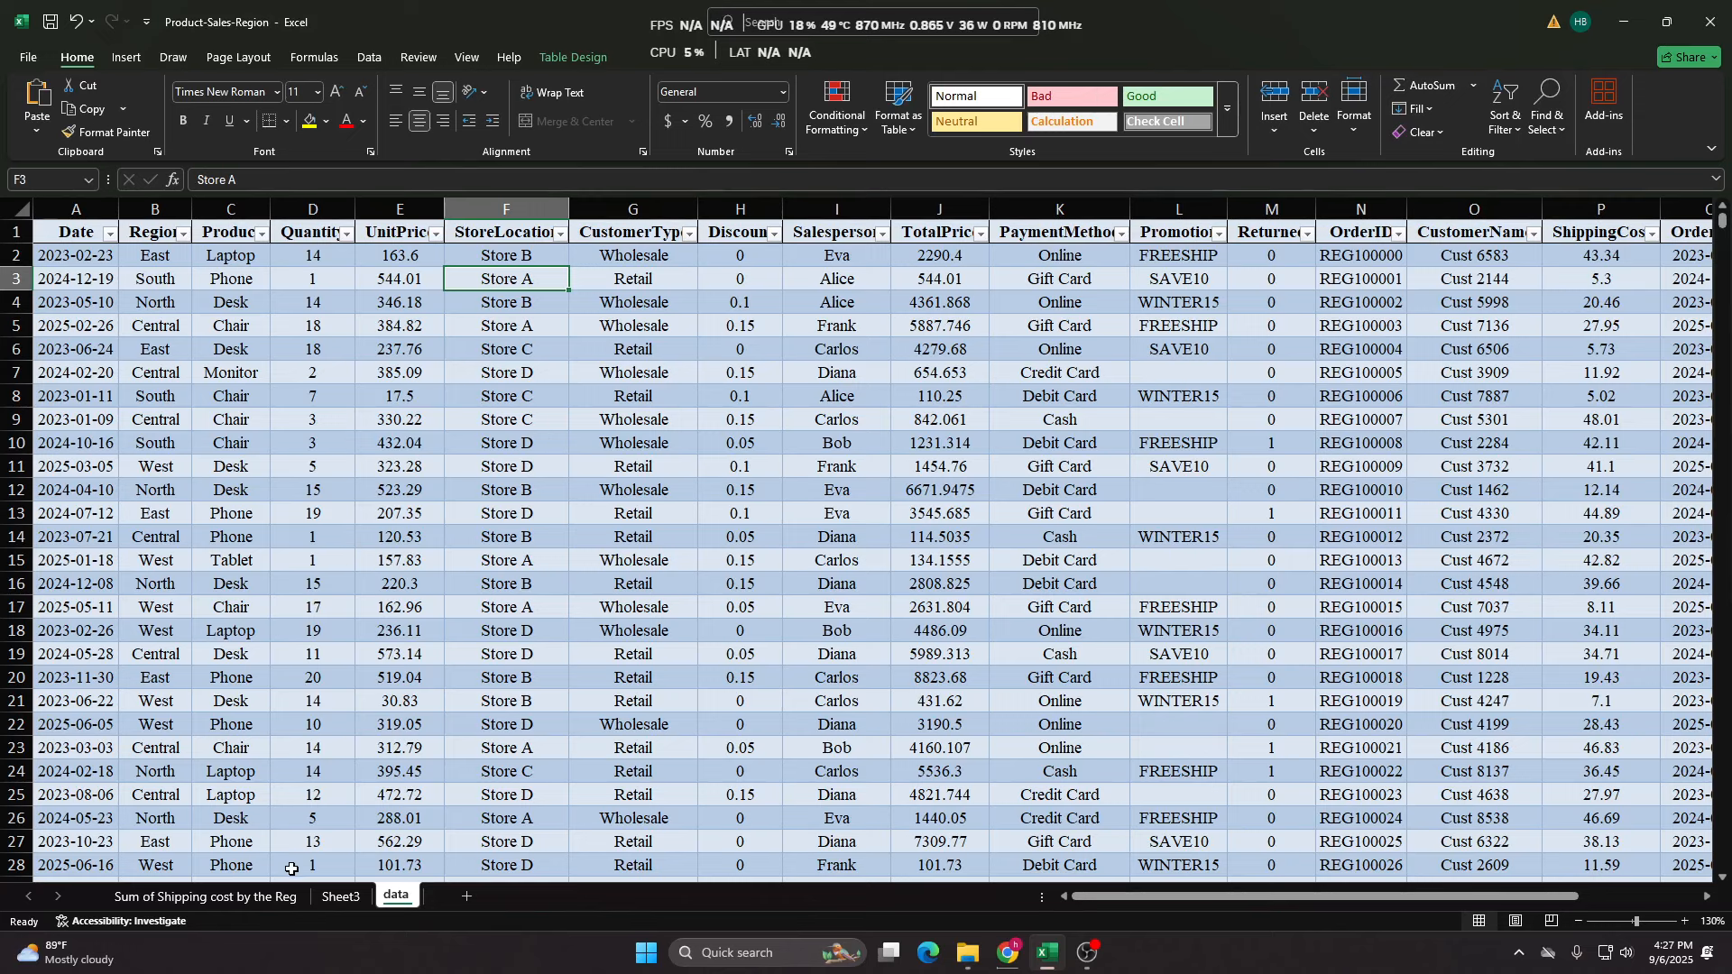
Add StoreLocation to the columns of the Sheet3 pivot table to split each product's quantity by store.
left_click(343, 896)
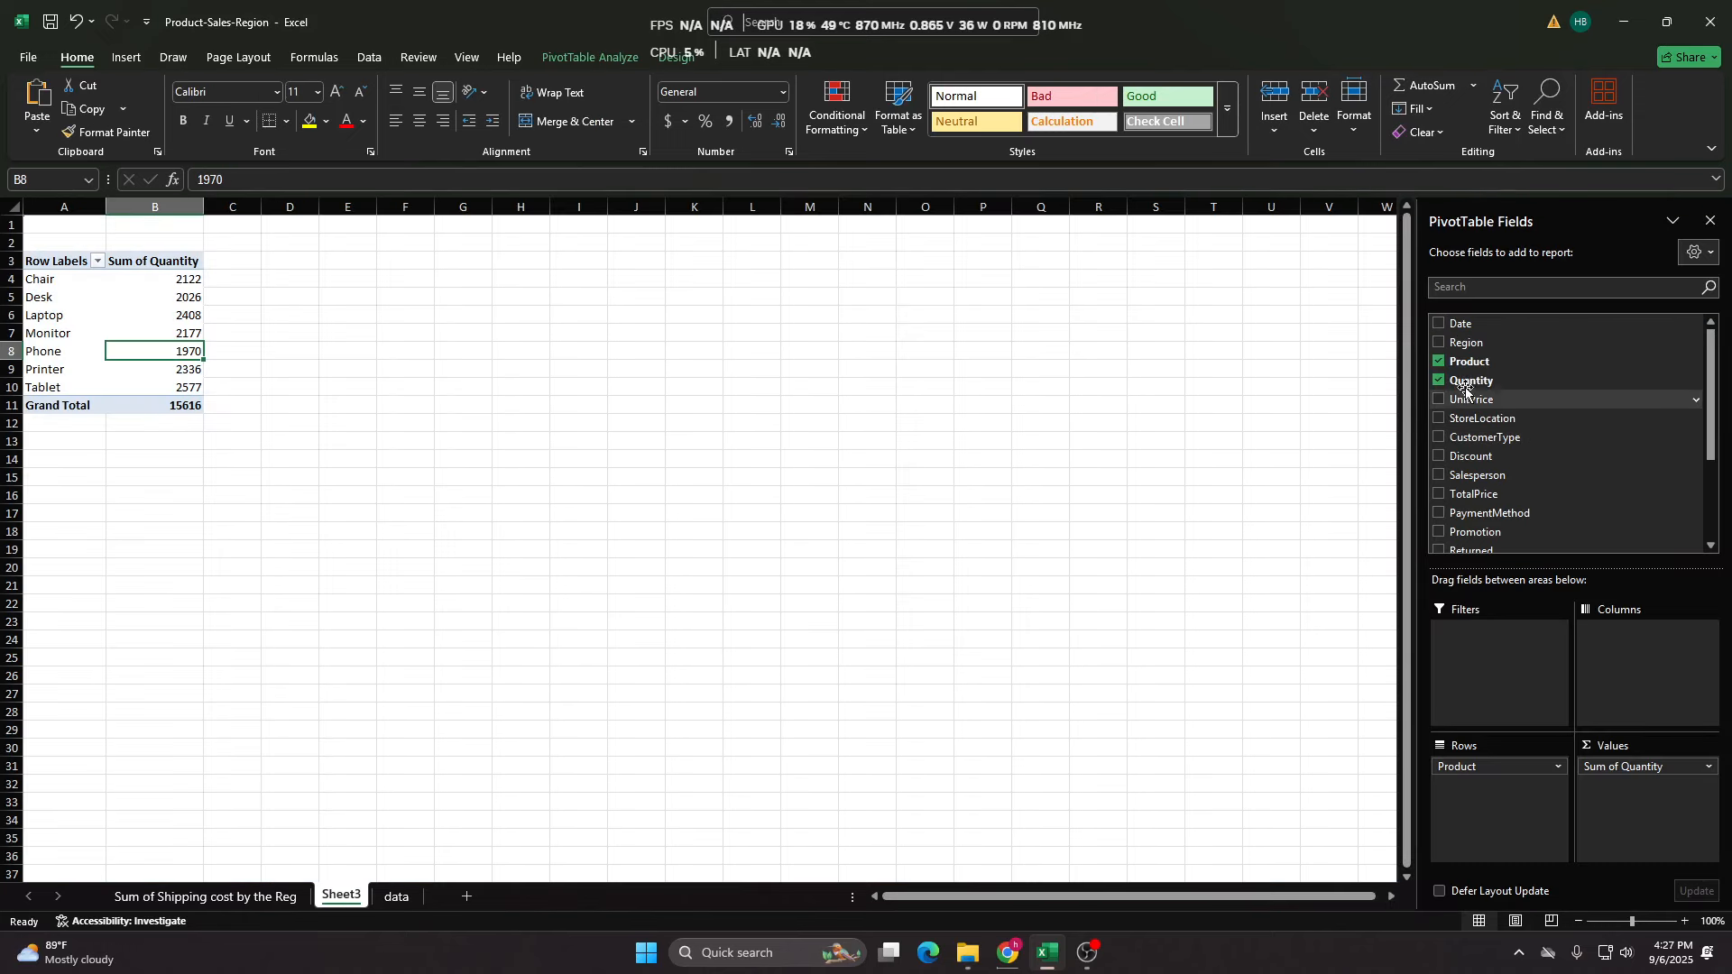
left_click_drag(1472, 418, 1620, 650)
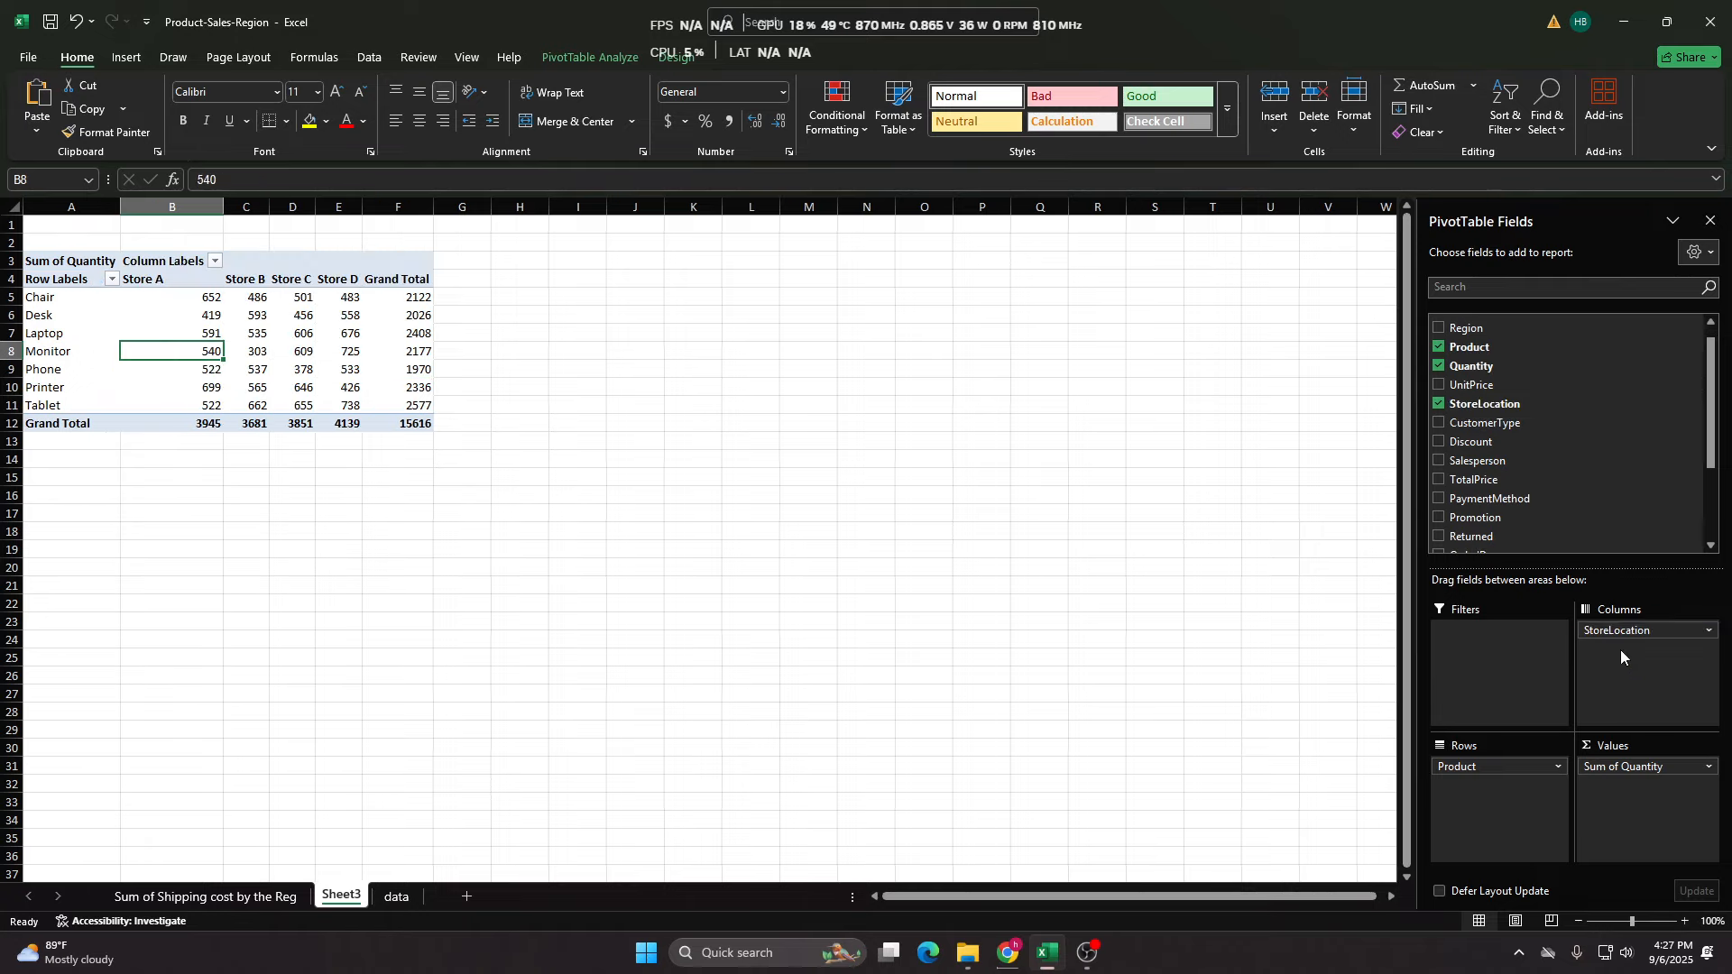
left_click(289, 332)
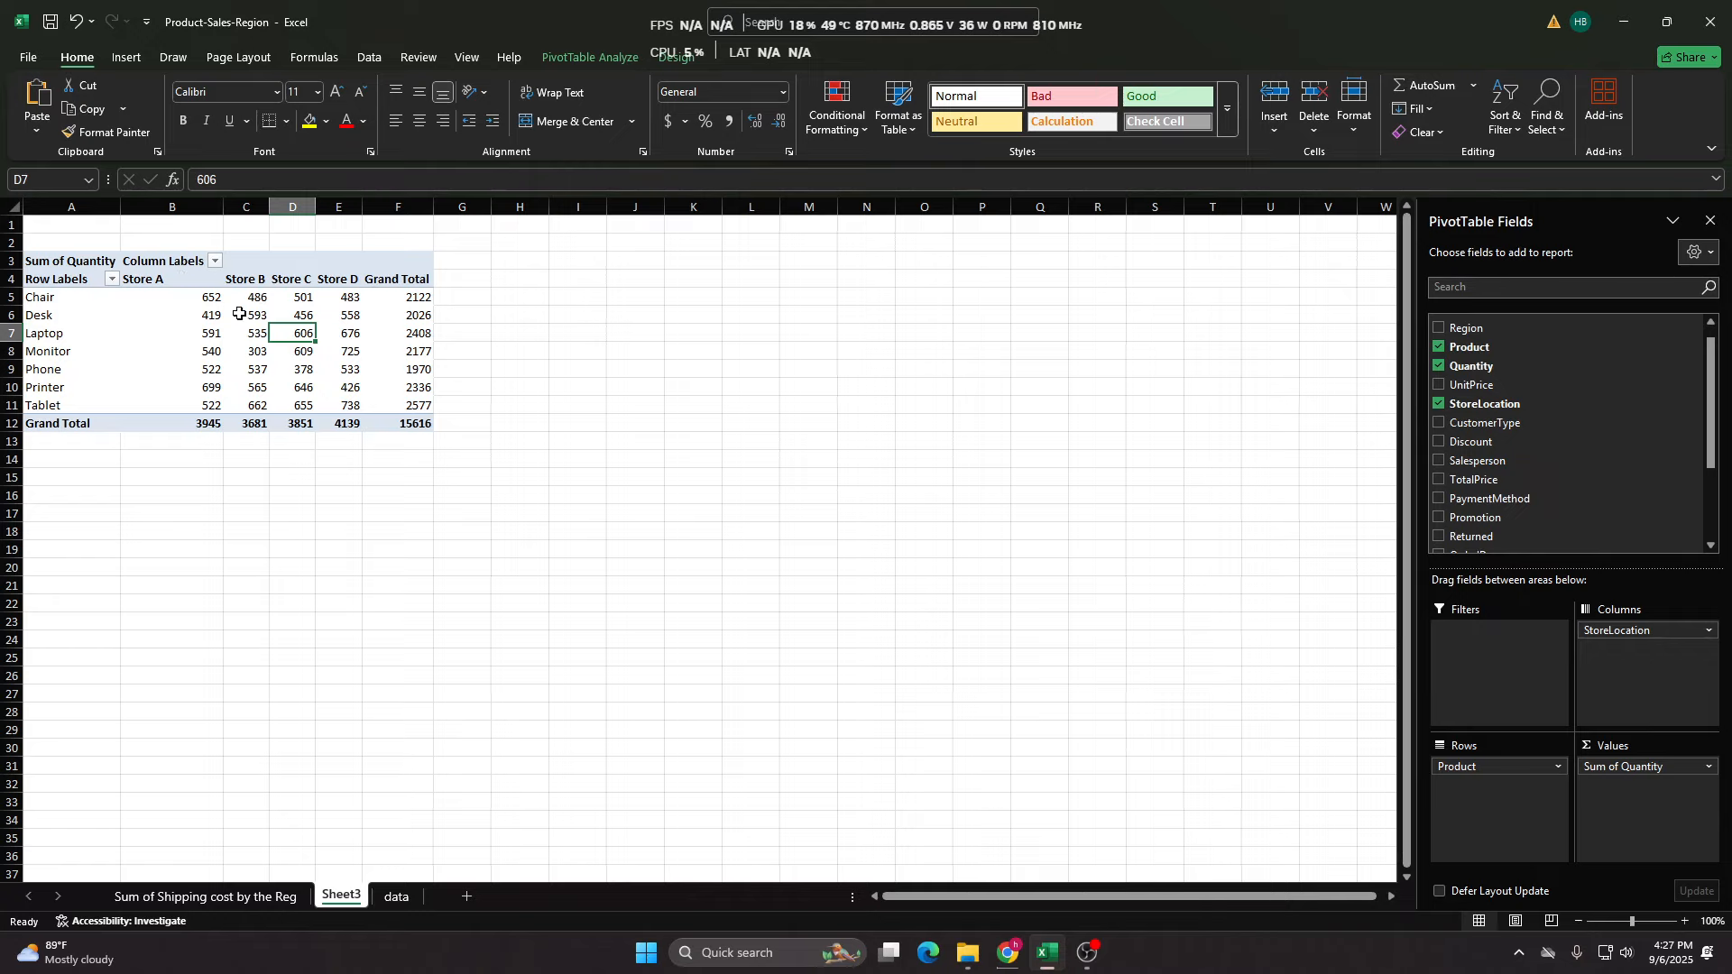
left_click(210, 297)
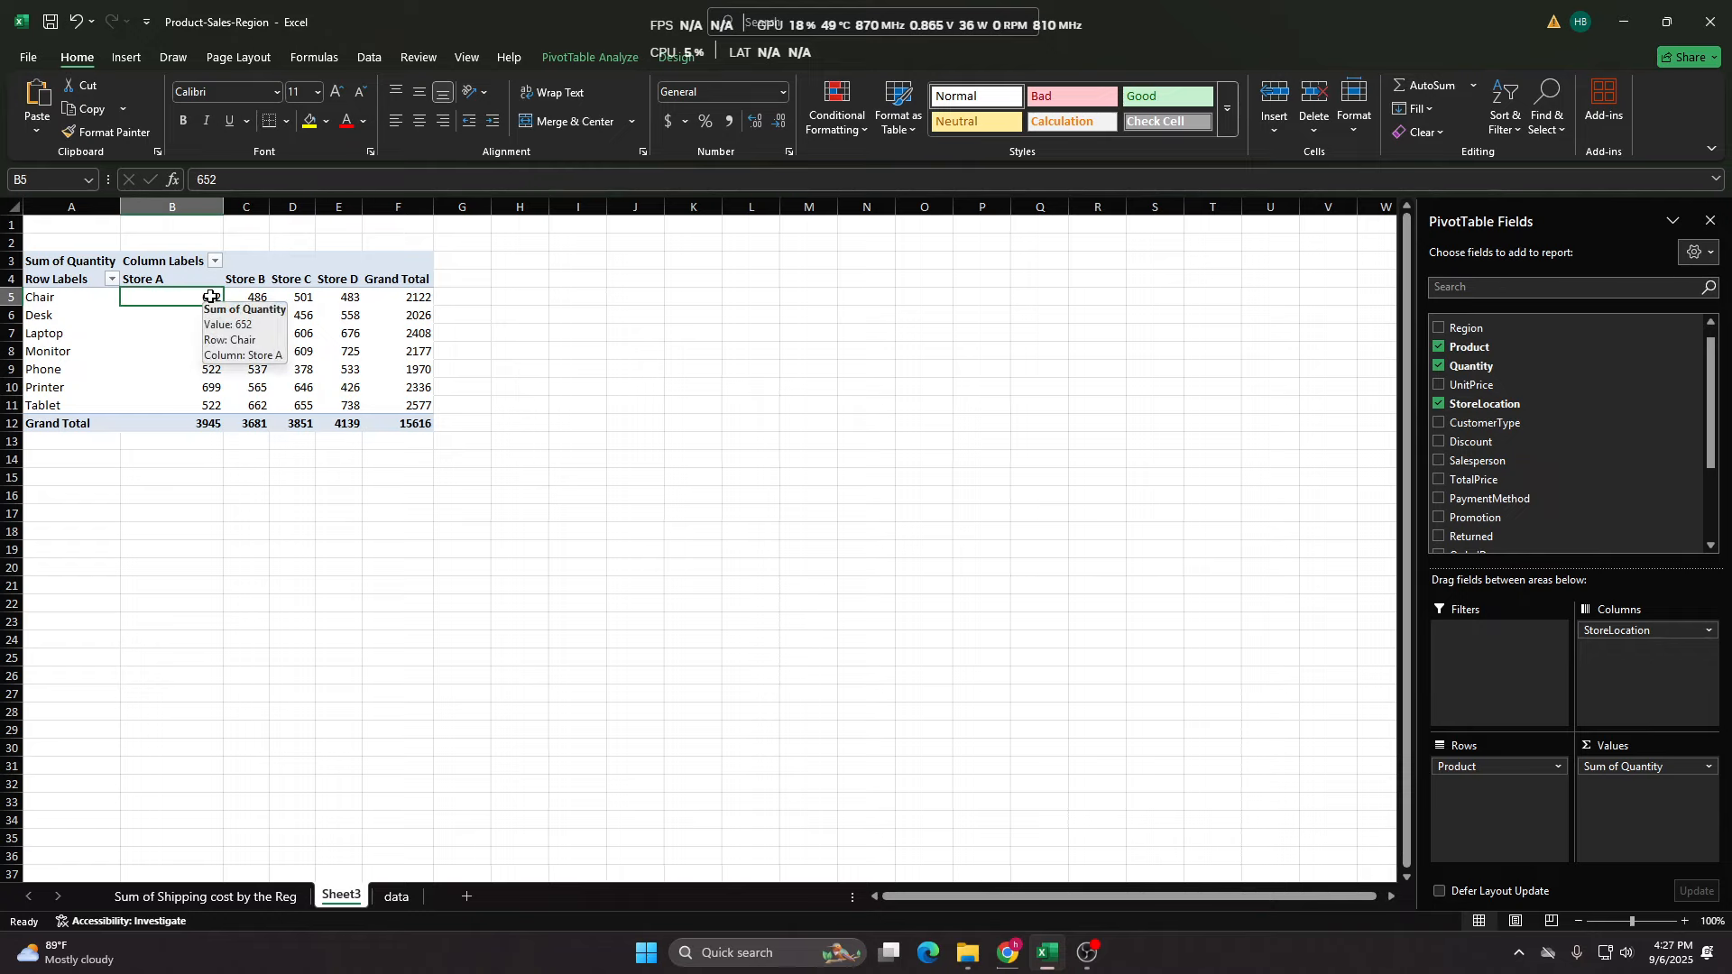
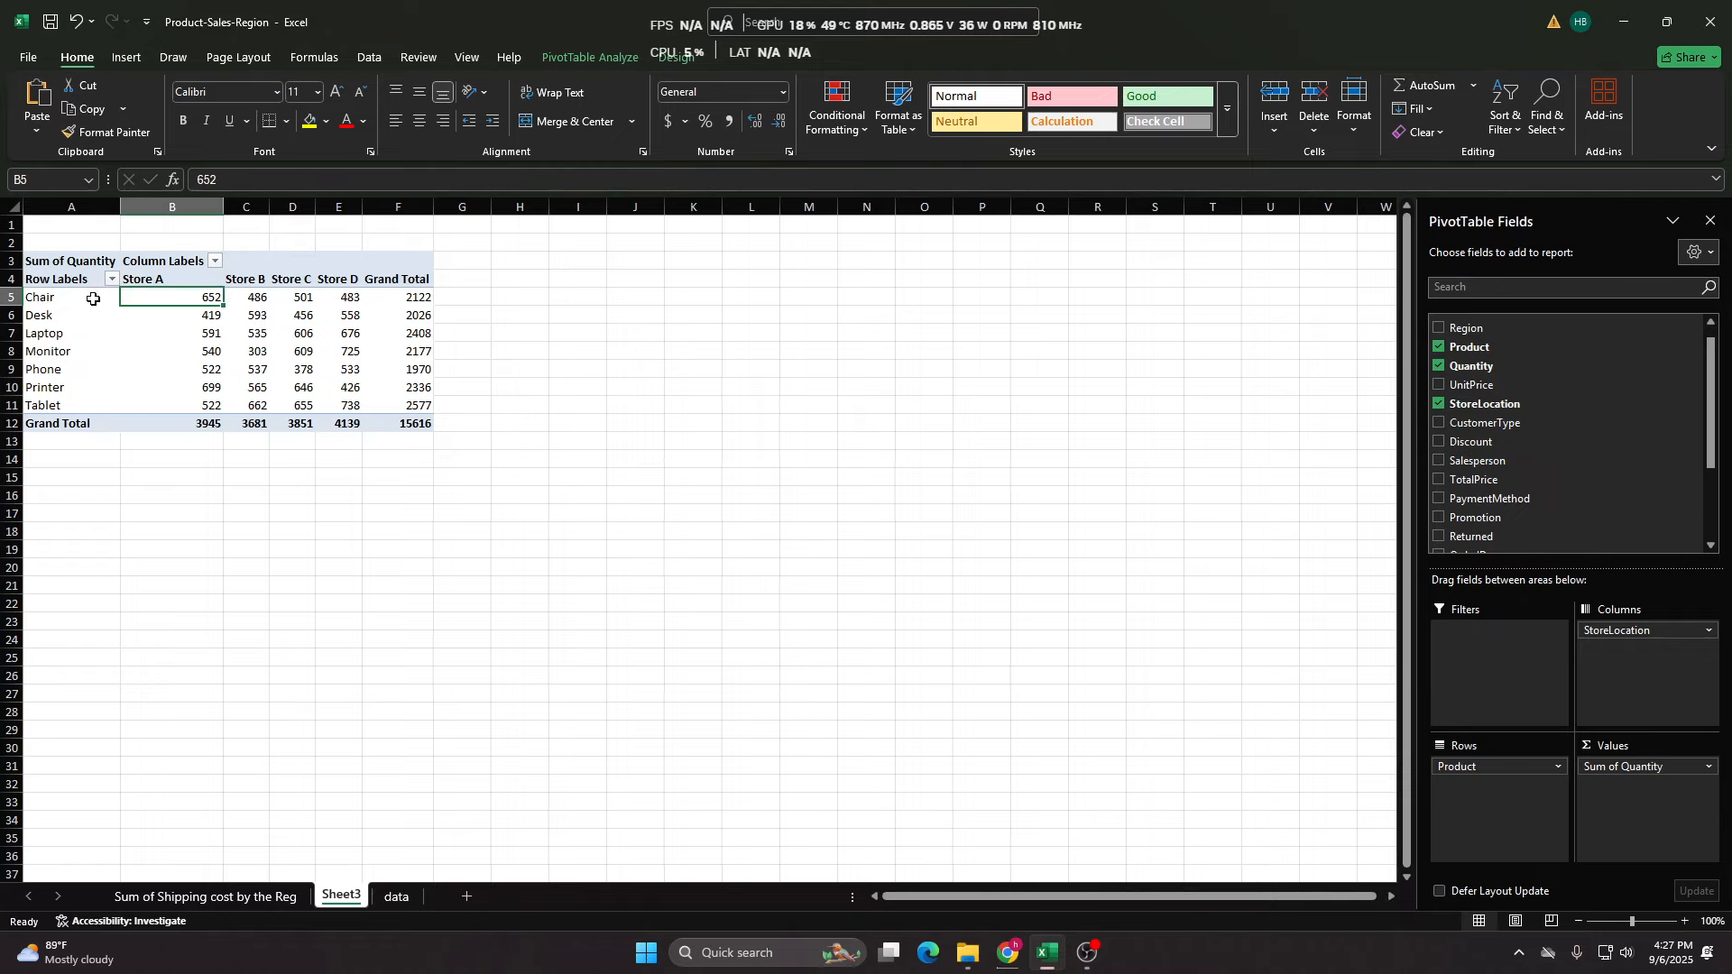
left_click(247, 296)
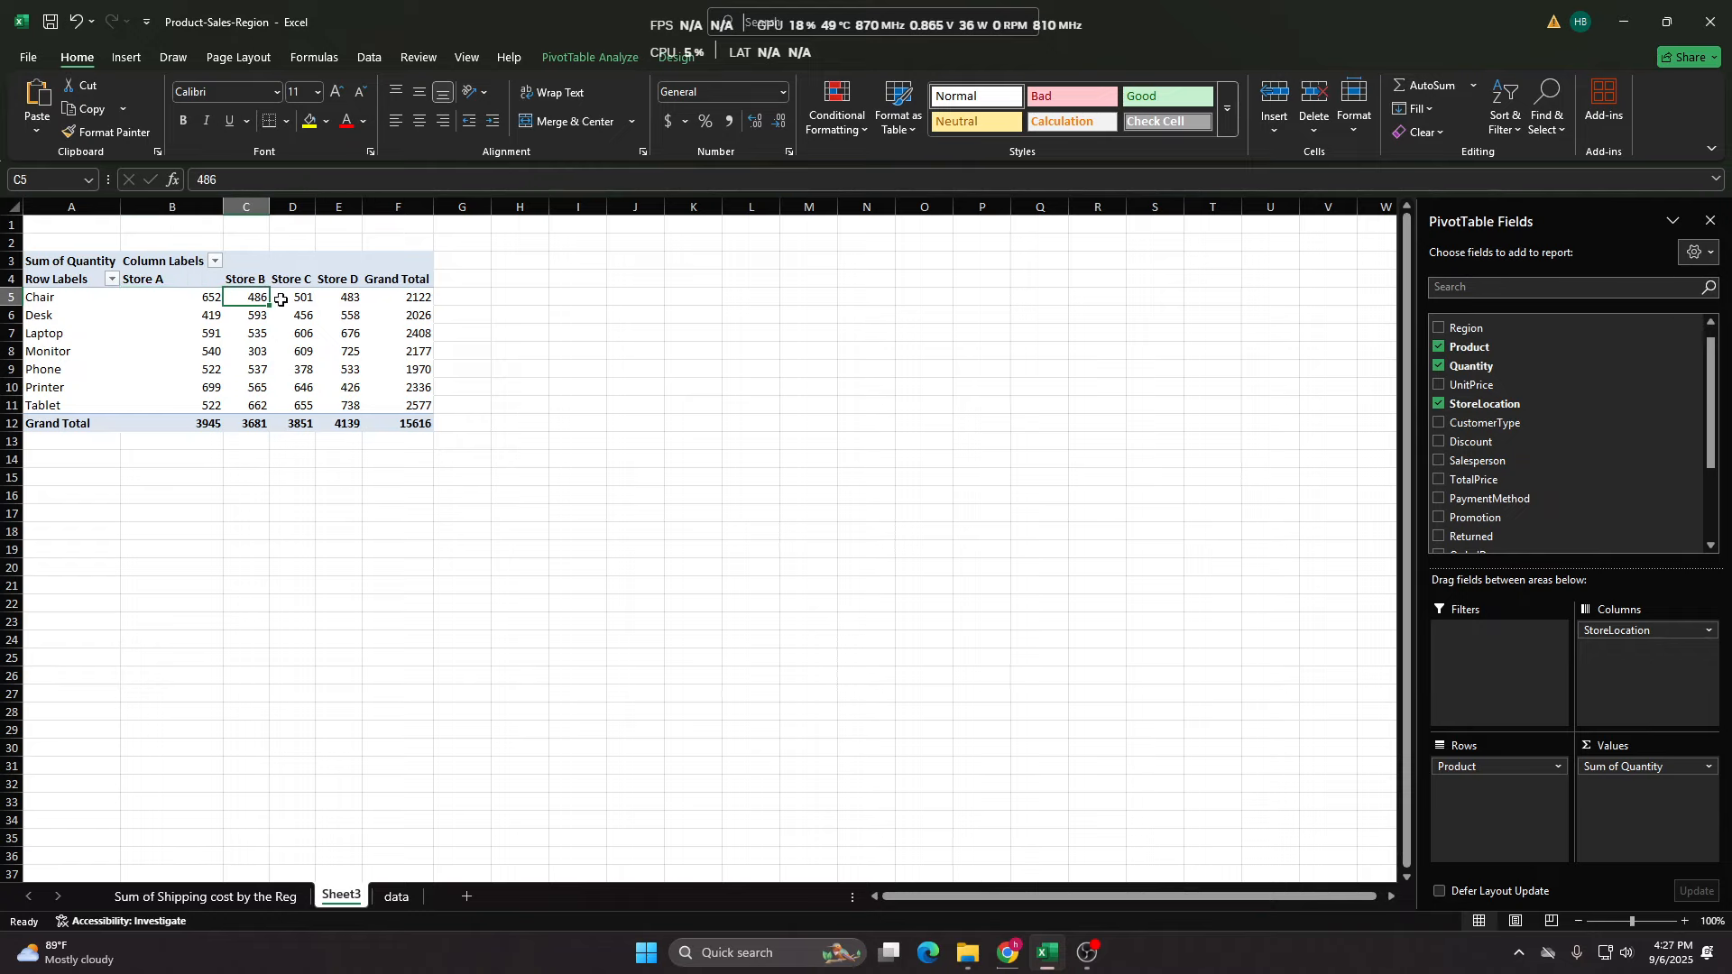
left_click(178, 368)
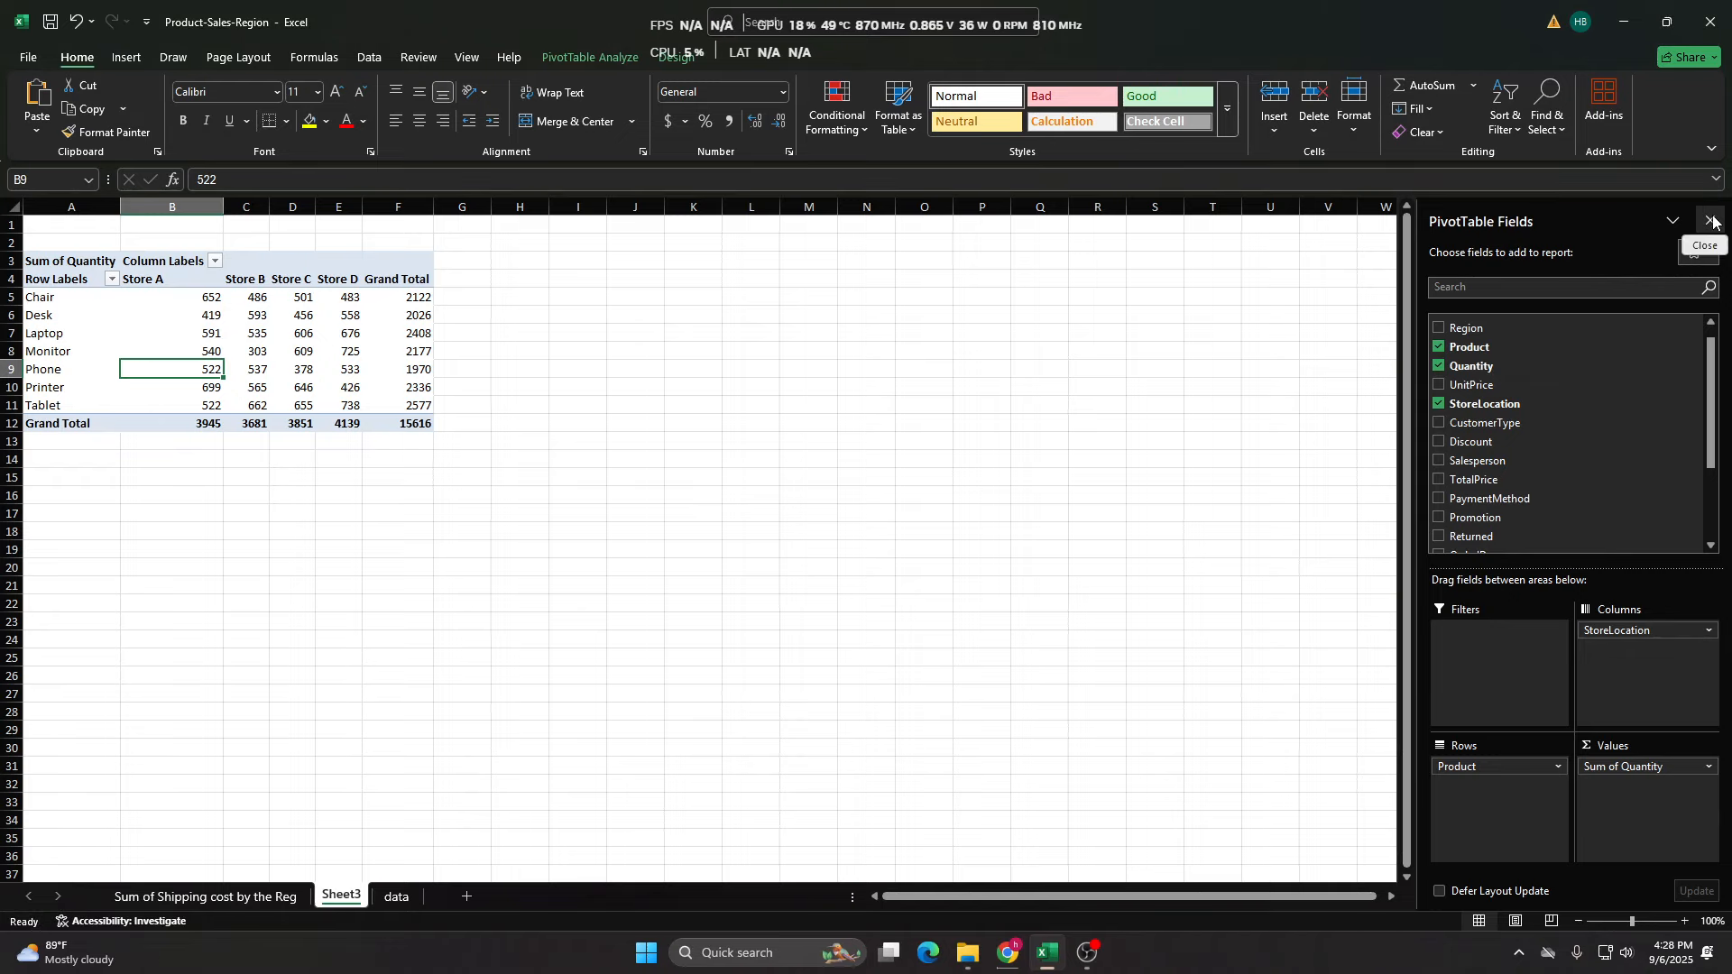
left_click(669, 442)
Replace the Row Labels header in cell A4 of the pivot table with Product, copied from the data sheet's header.
left_click(220, 326)
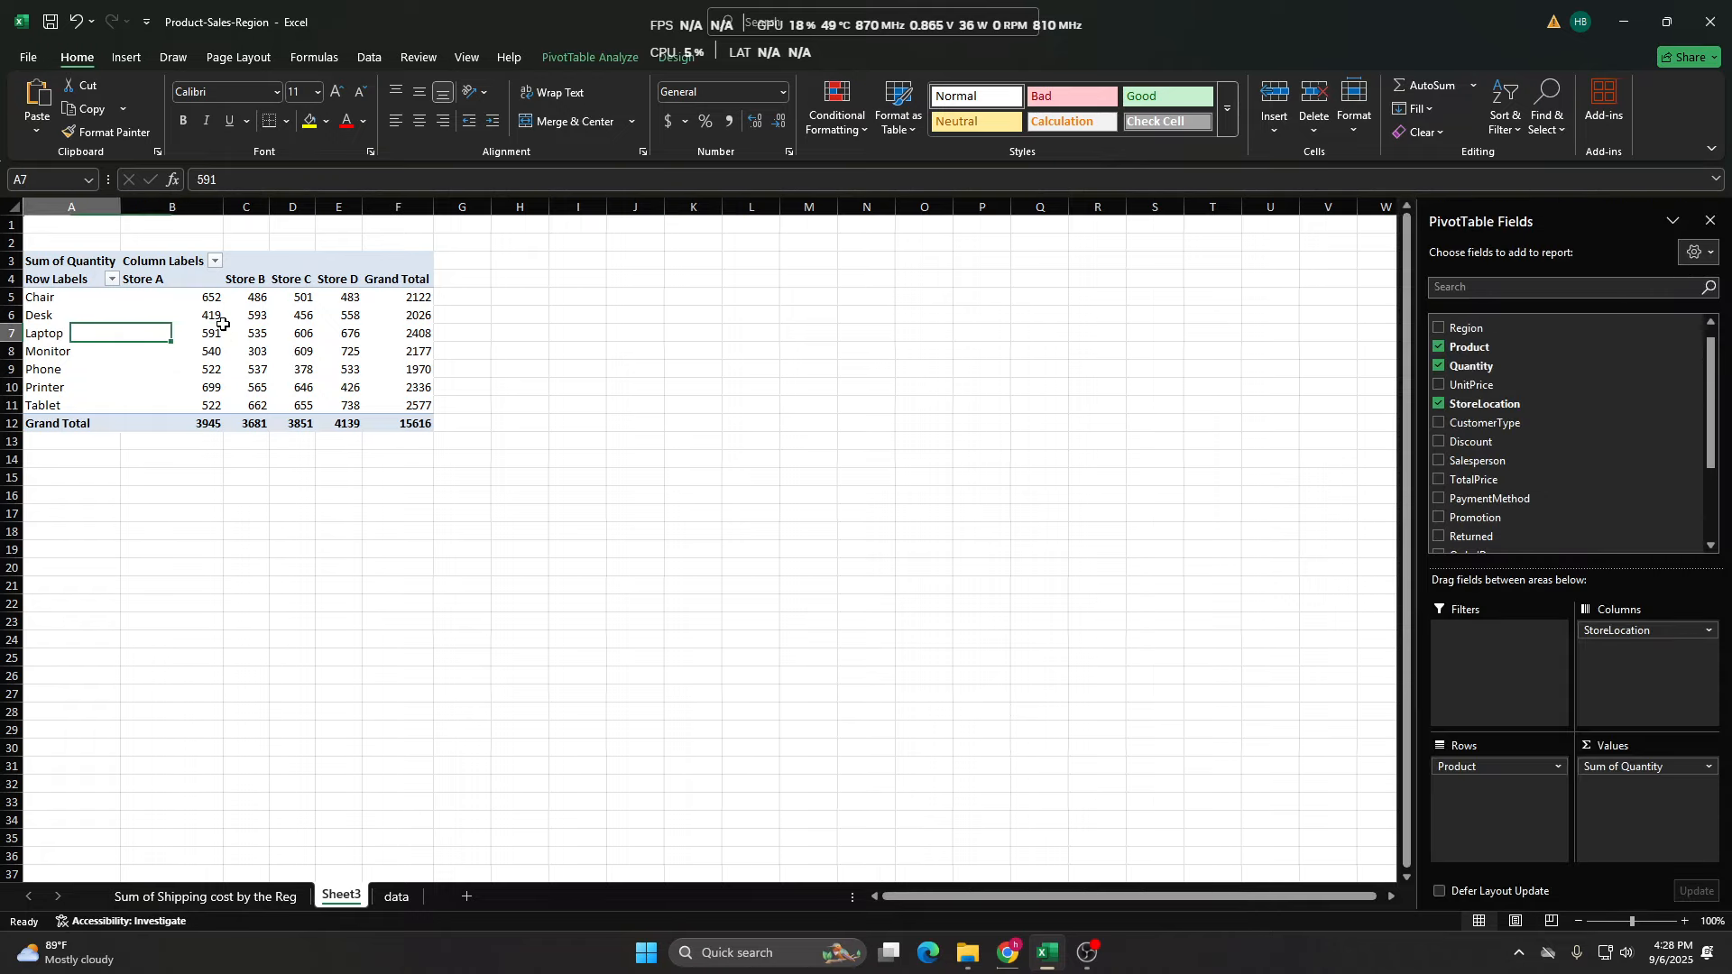
key("ctrl+Up")
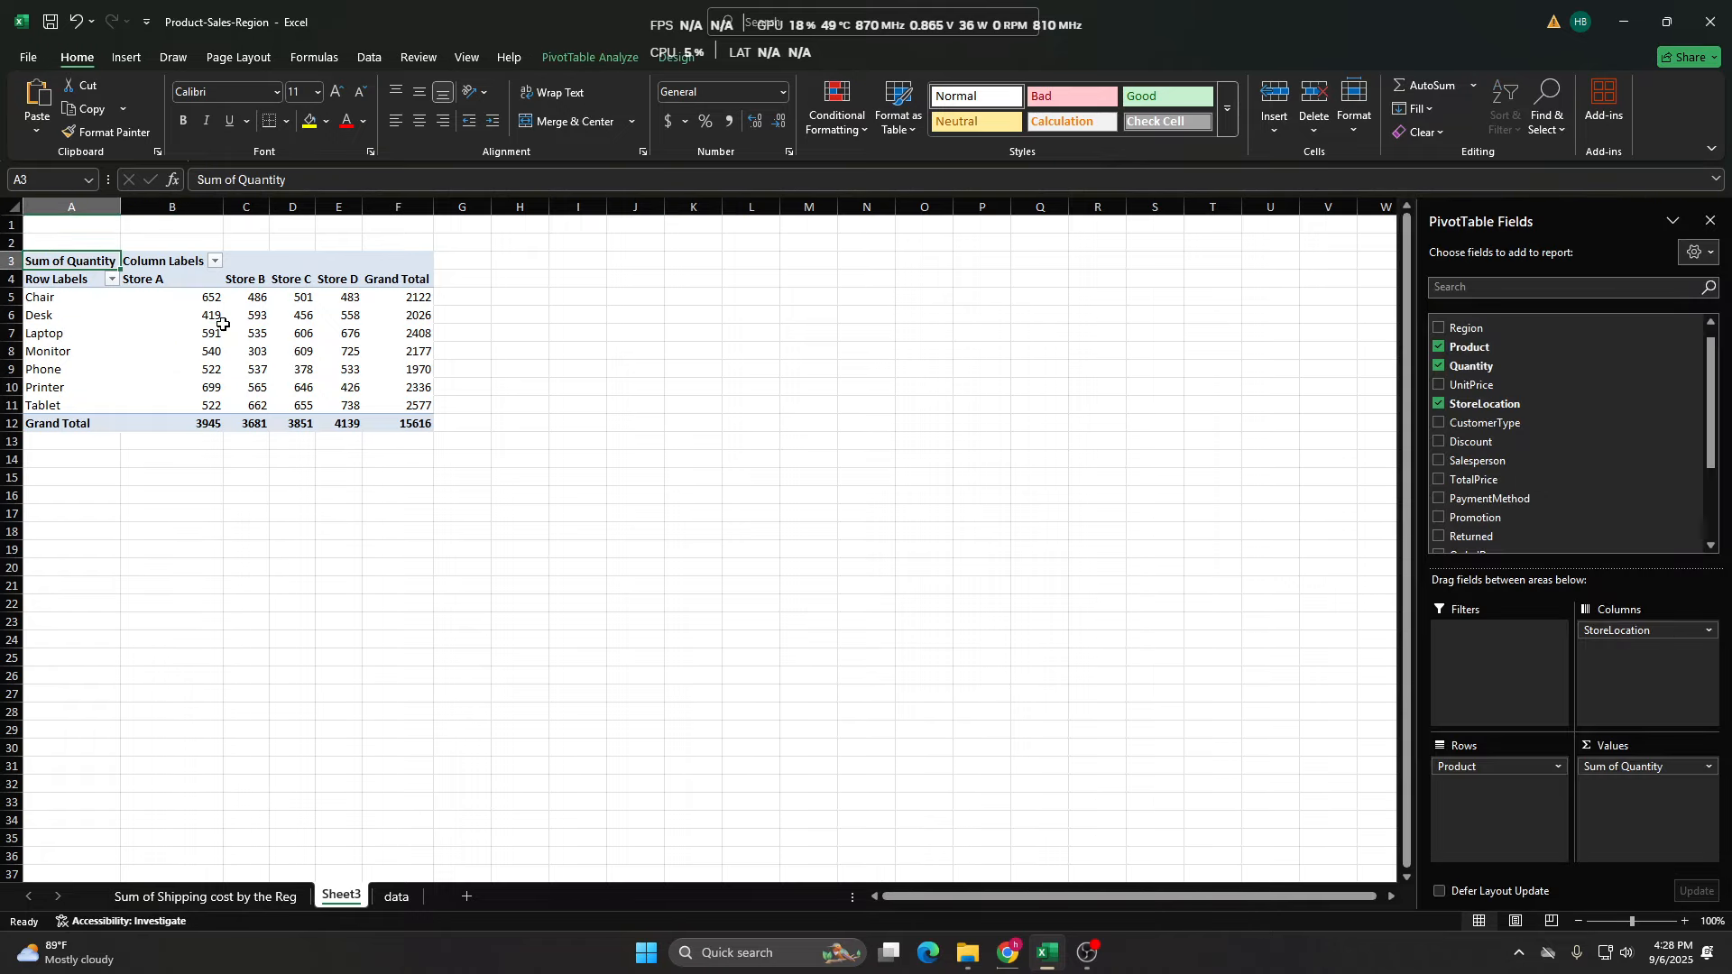
key("Down")
key("F2")
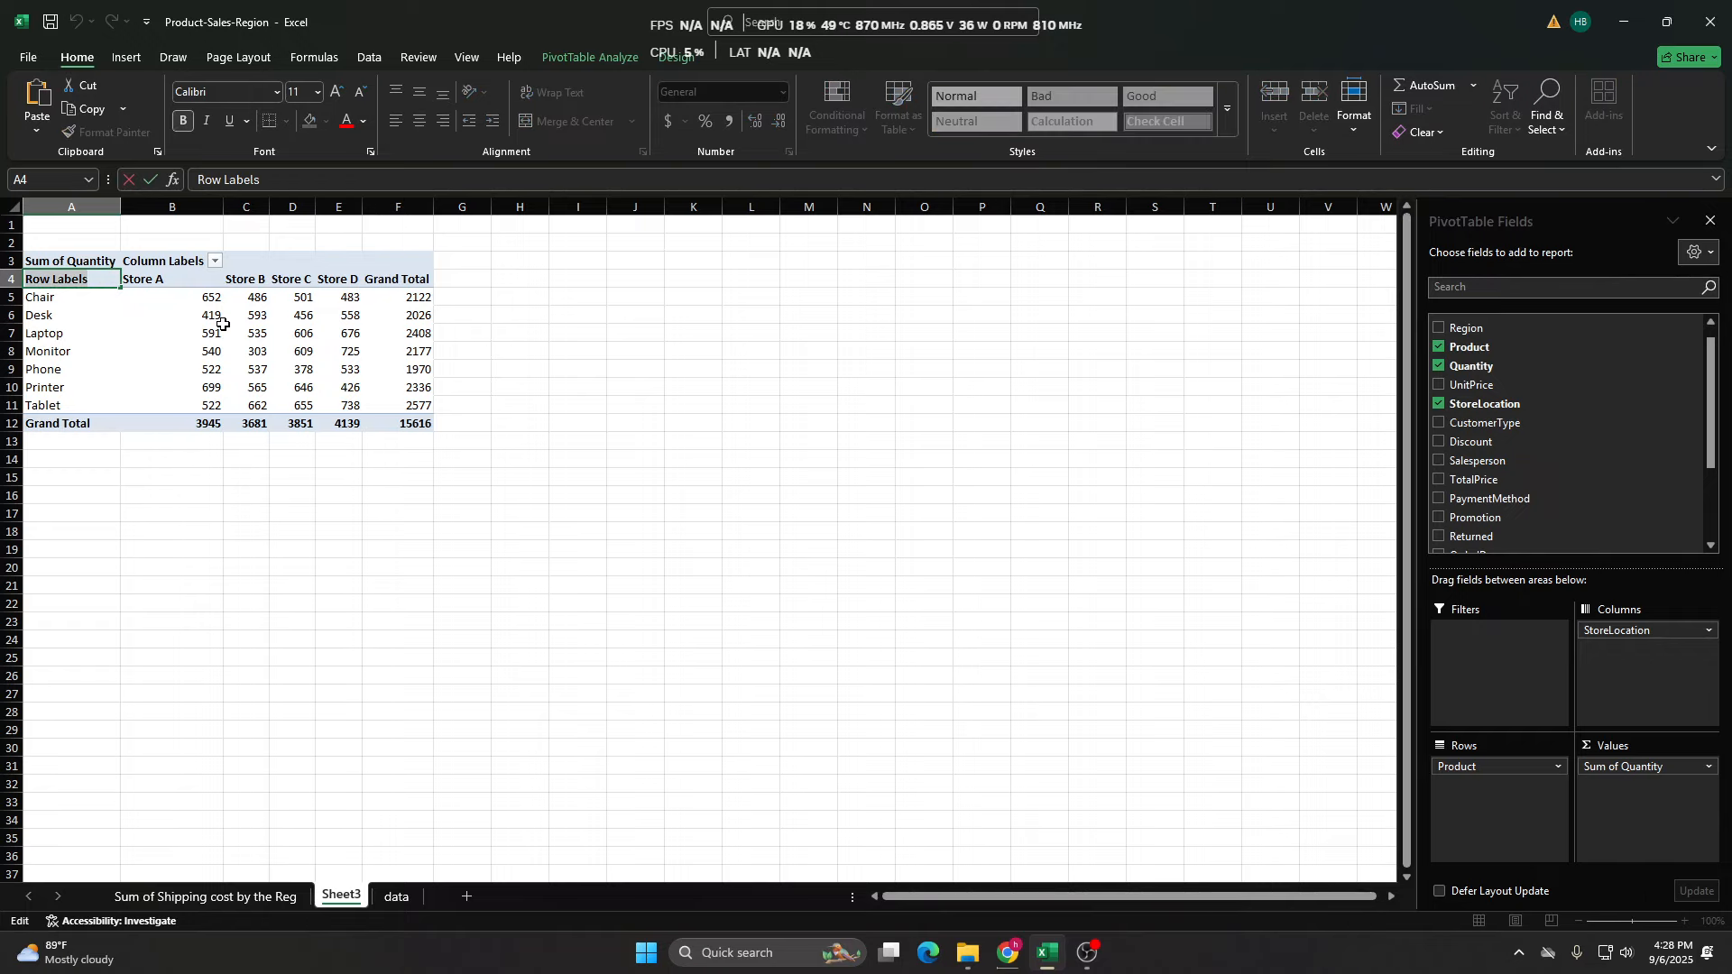
key("shift+Home")
key("BackSpace")
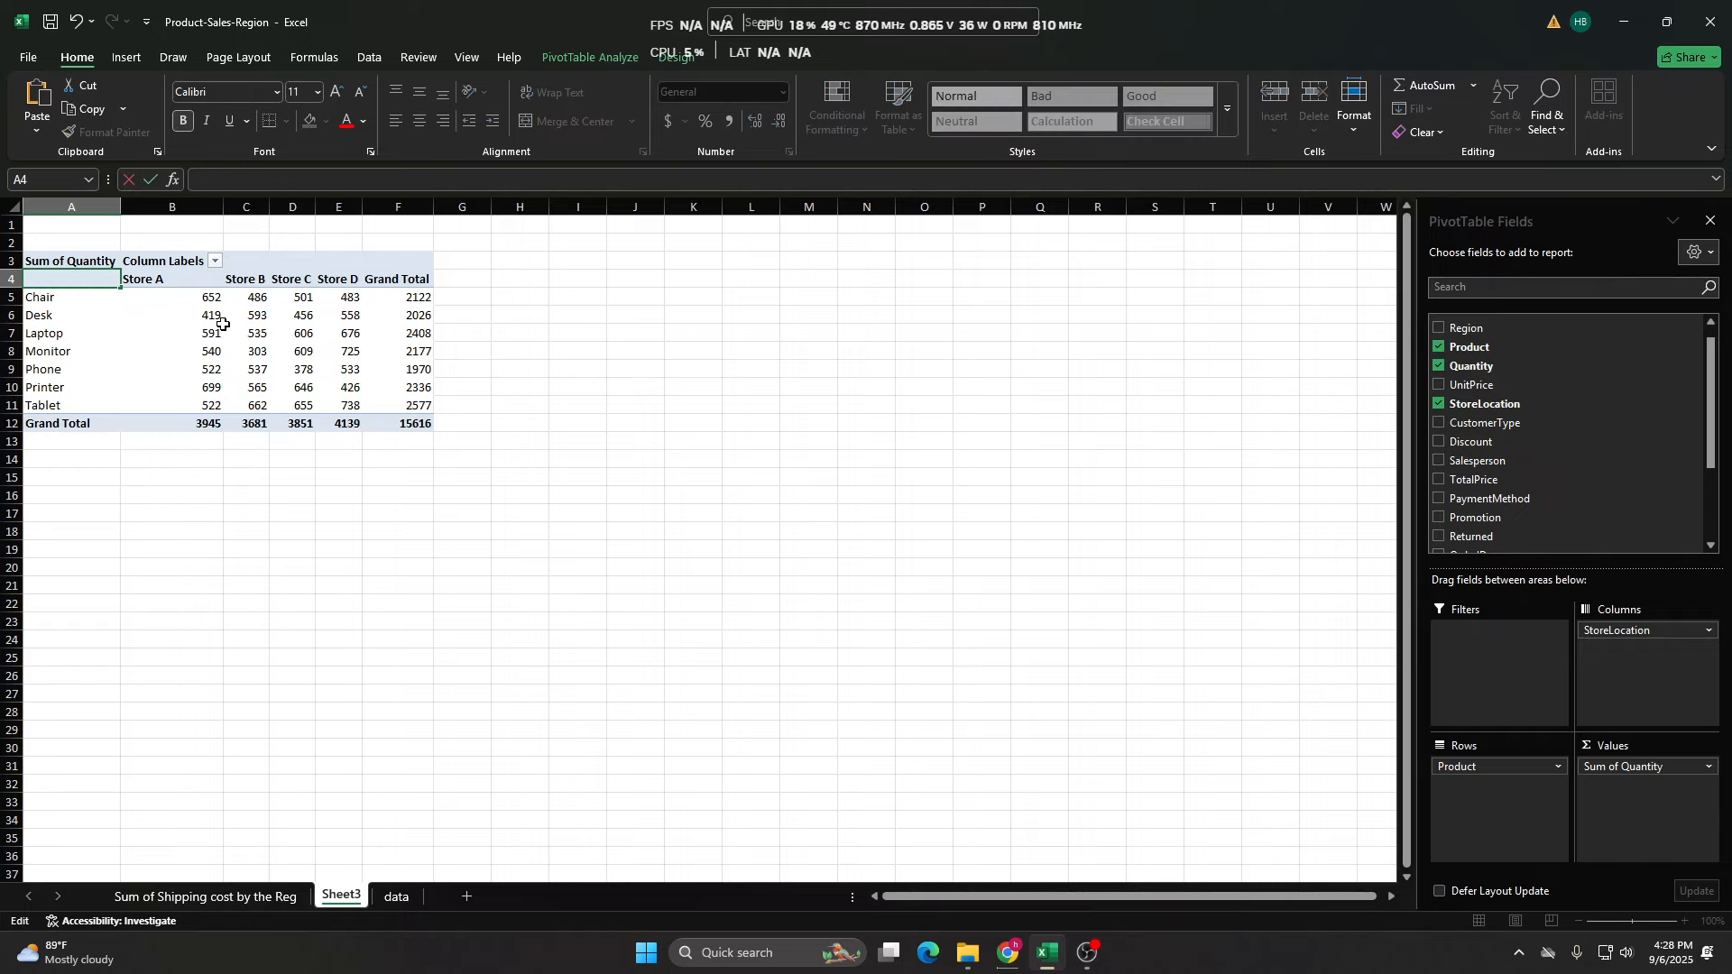
left_click(425, 546)
left_click(397, 895)
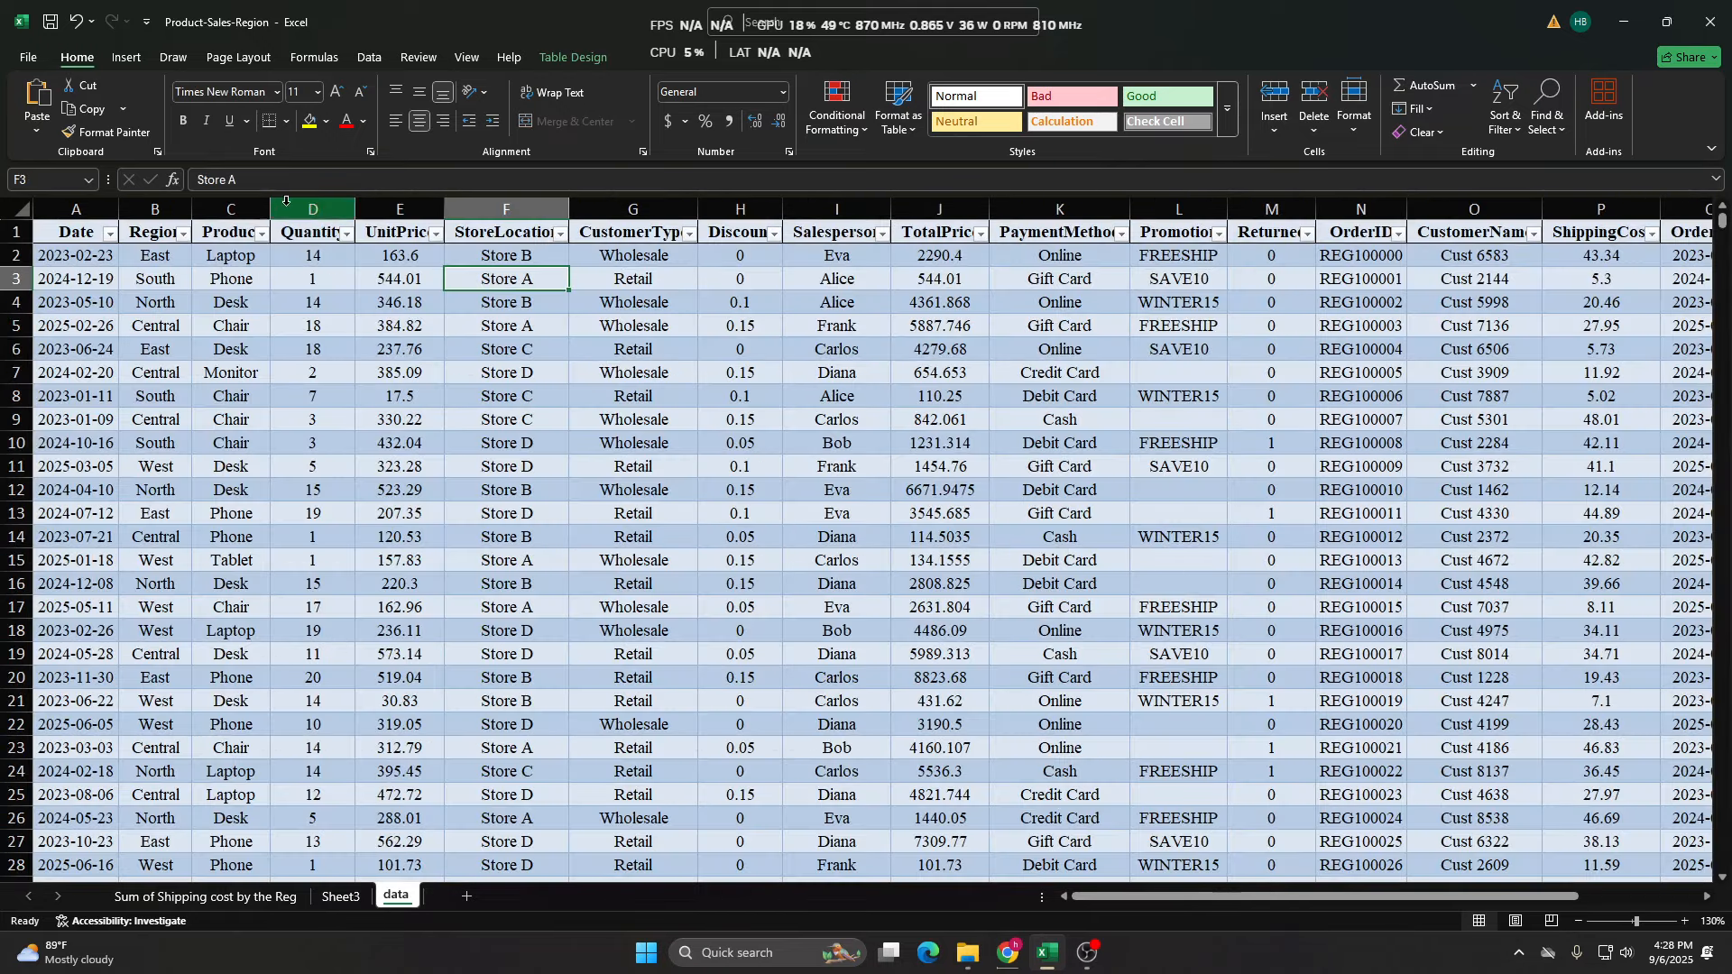
left_click(224, 233)
double_click(224, 233)
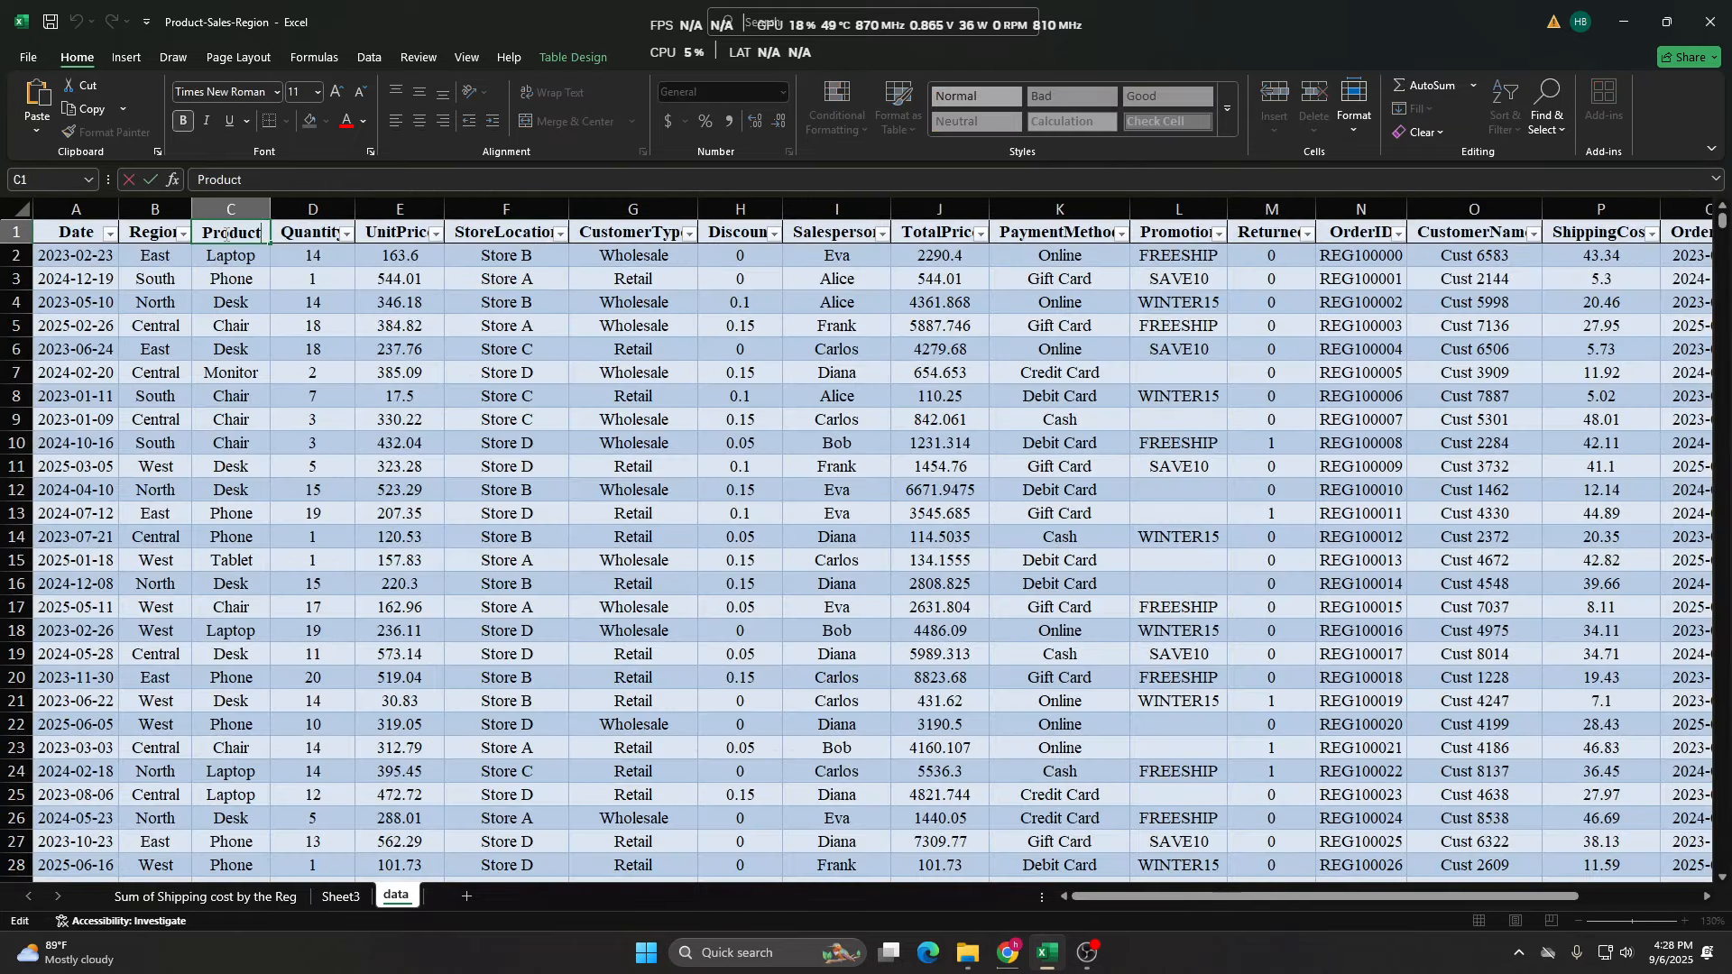
key("Escape")
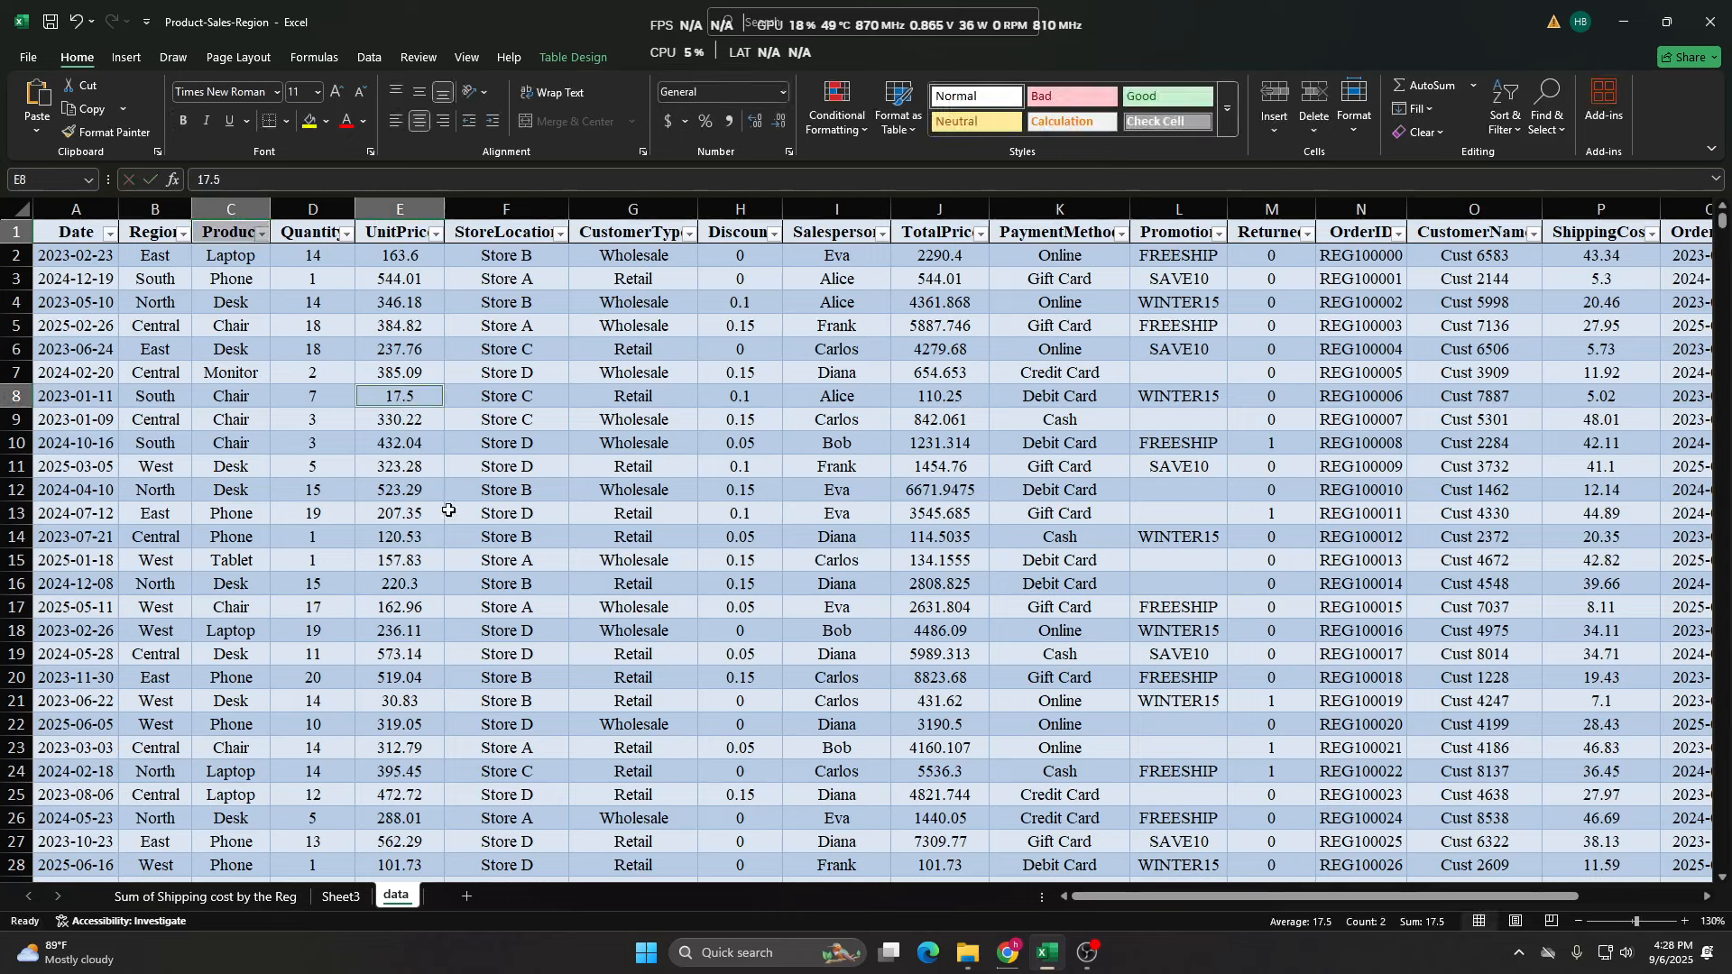
left_click(341, 896)
left_click(62, 281)
double_click(67, 280)
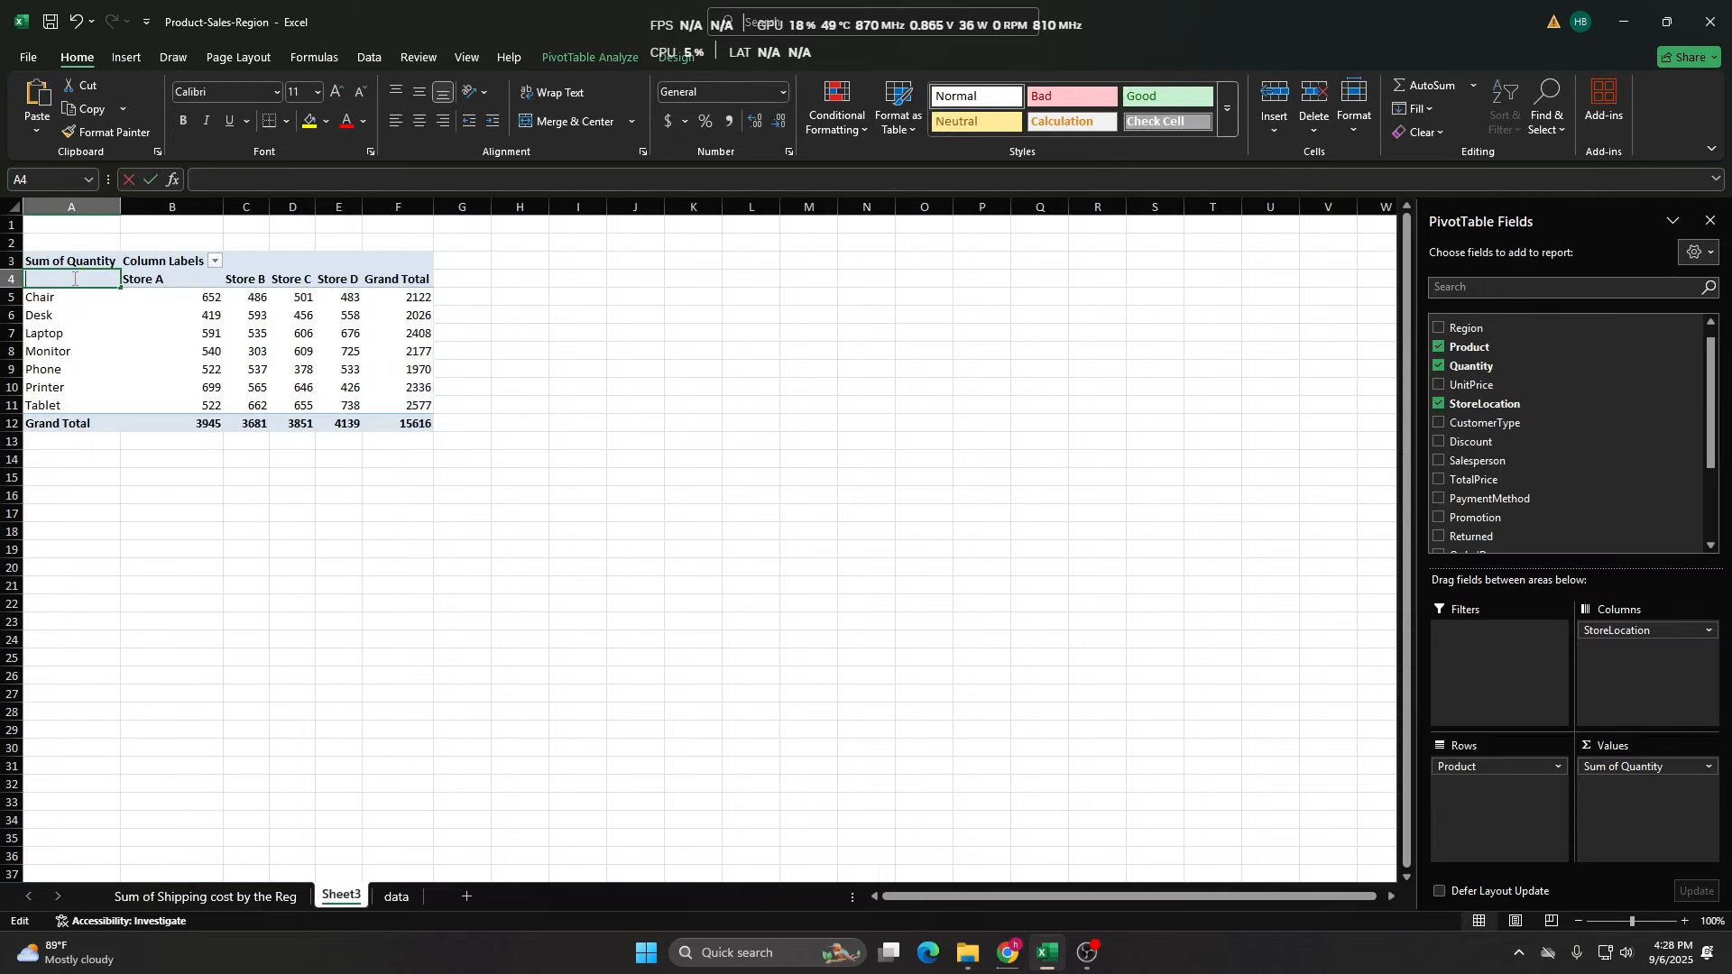
key("Escape")
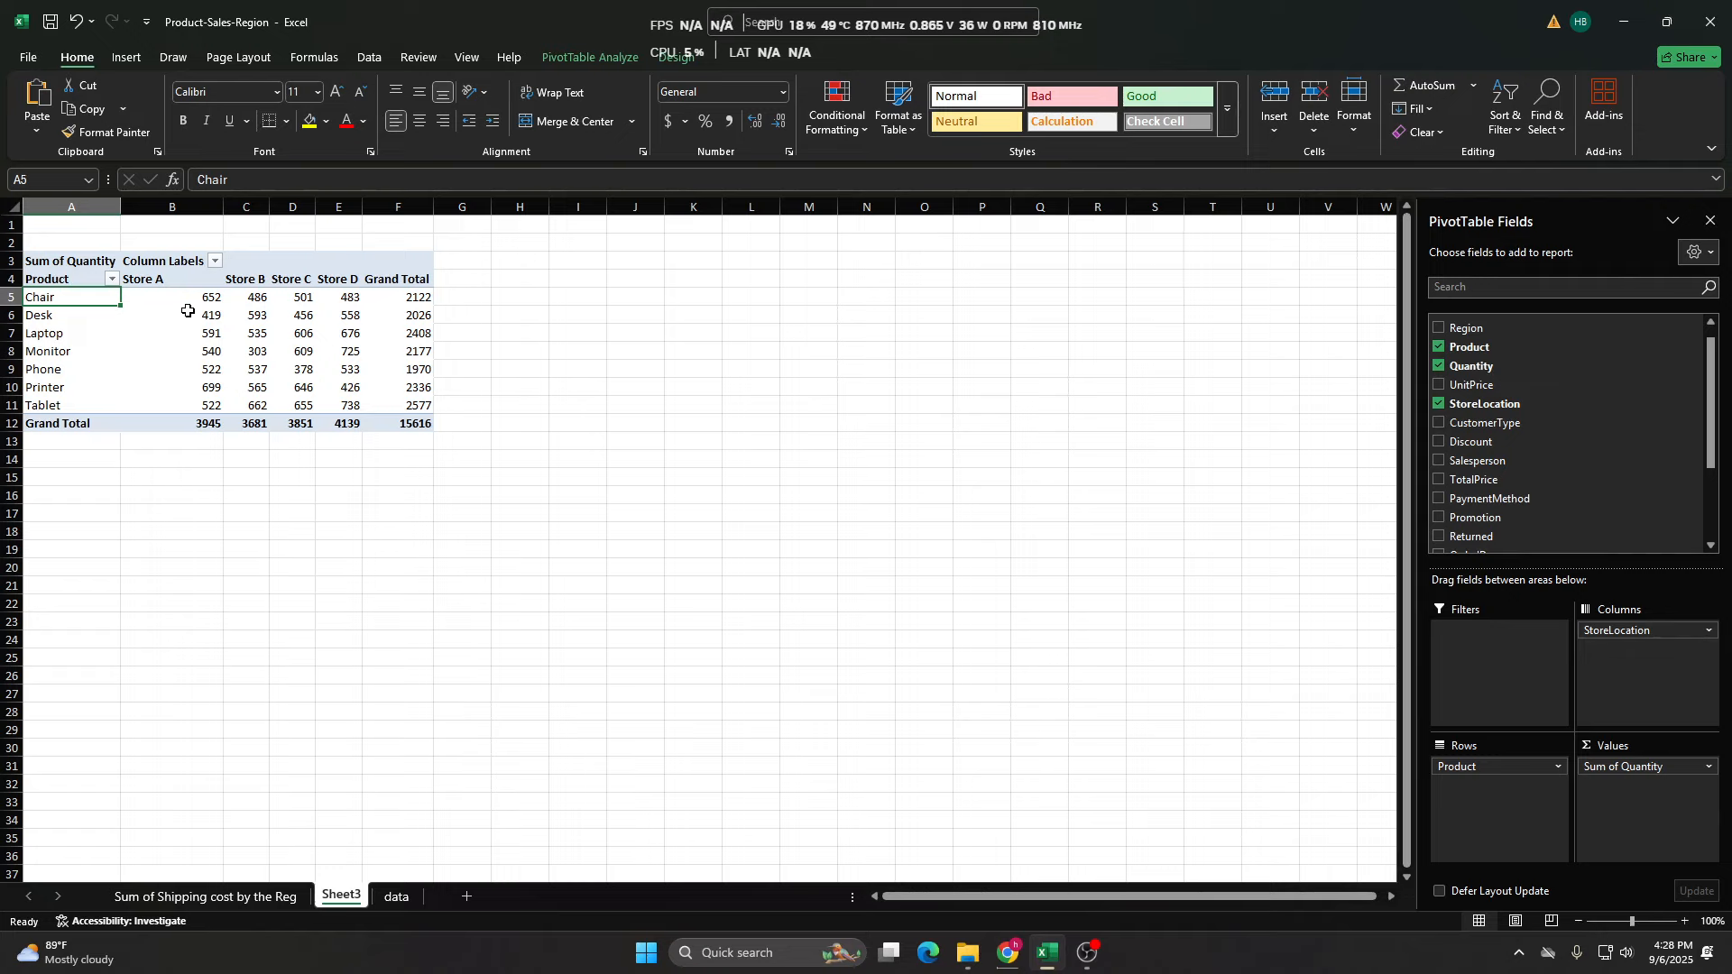
Replace the Column Labels header in cell B3 with StoreLocation, copied from the data sheet's header.
left_click(176, 280)
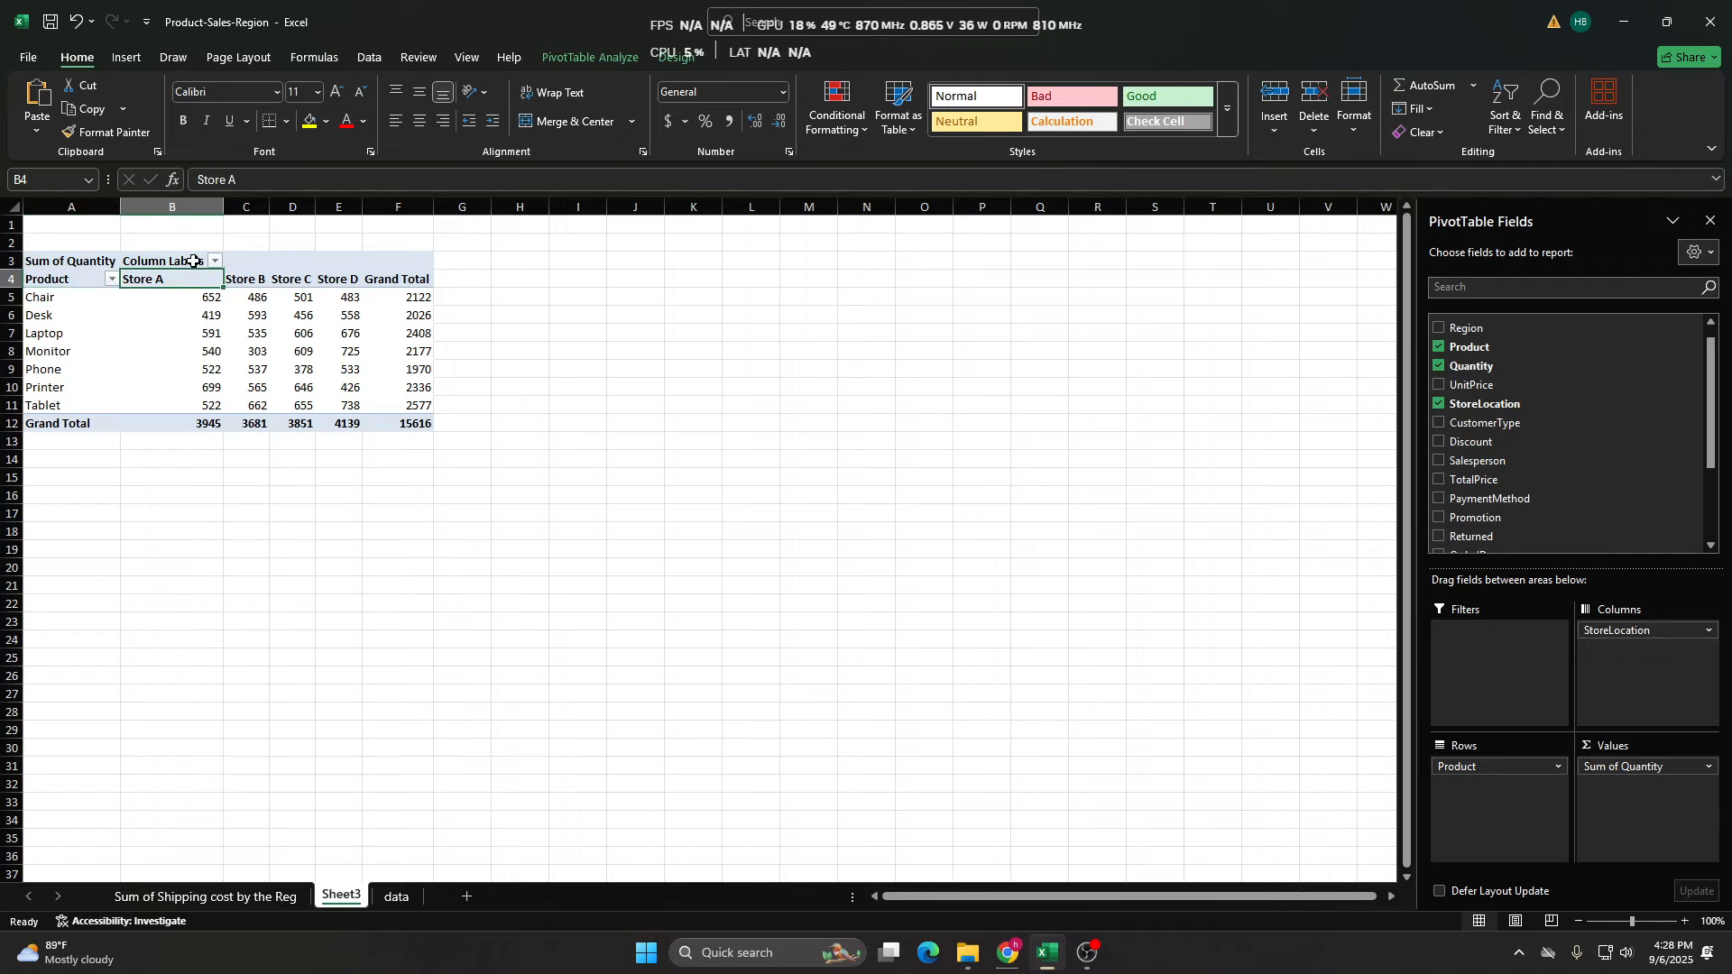
left_click(193, 261)
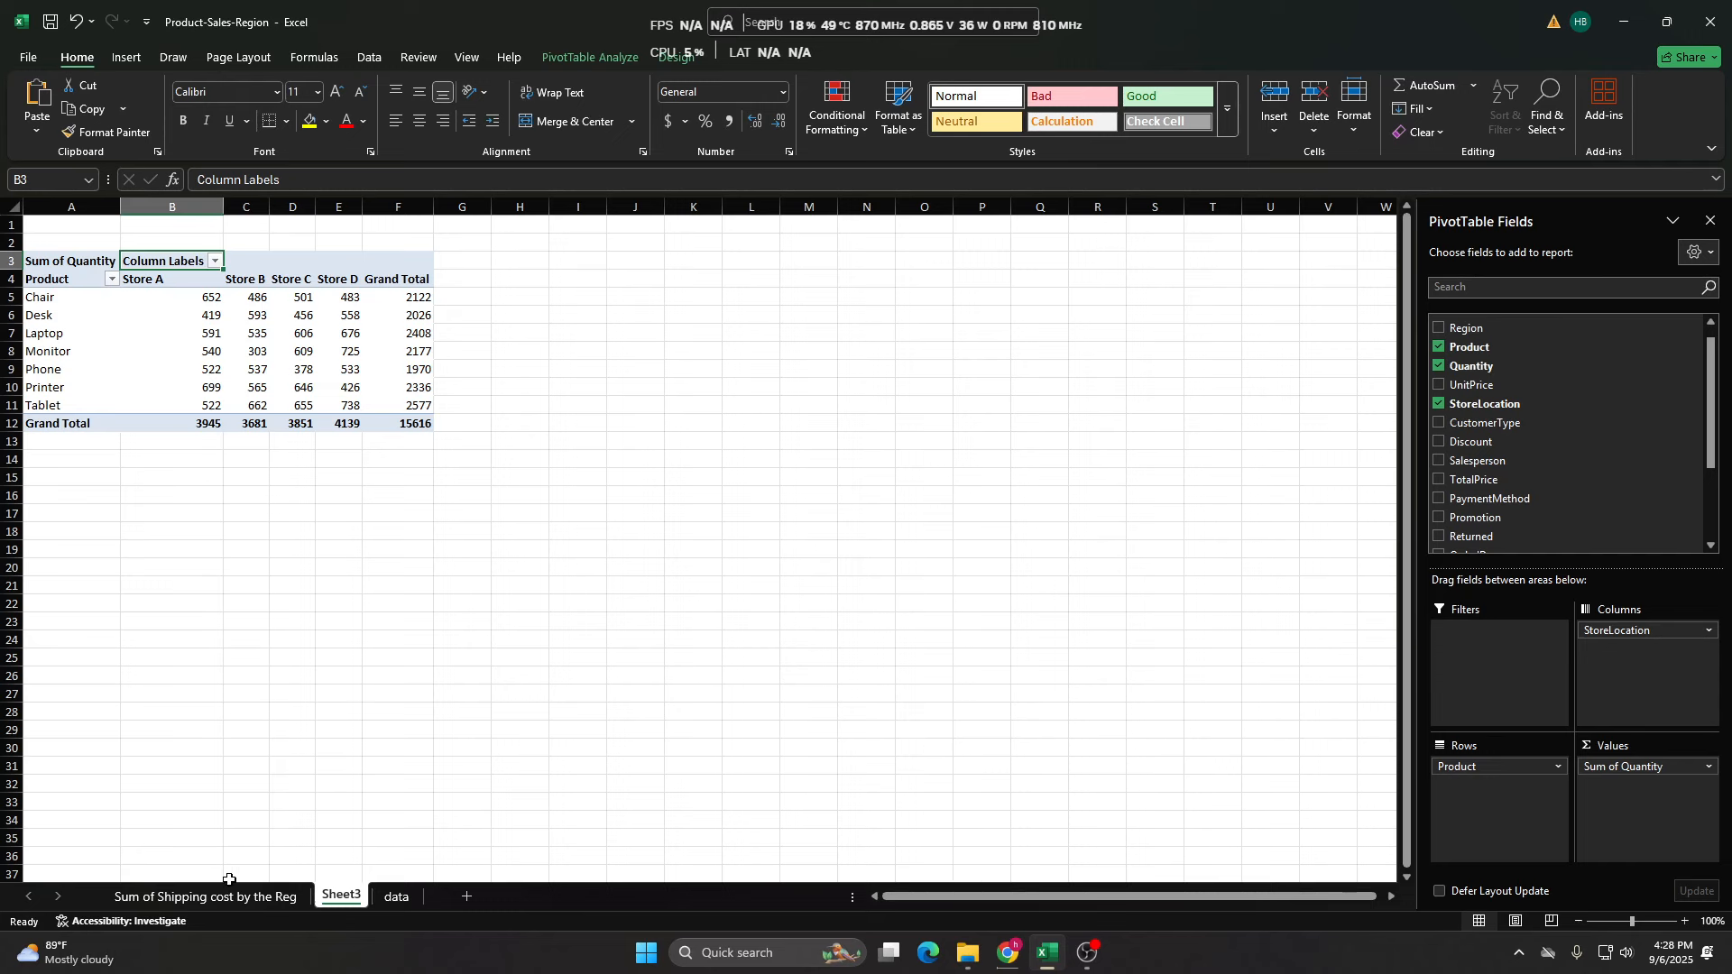
left_click(394, 898)
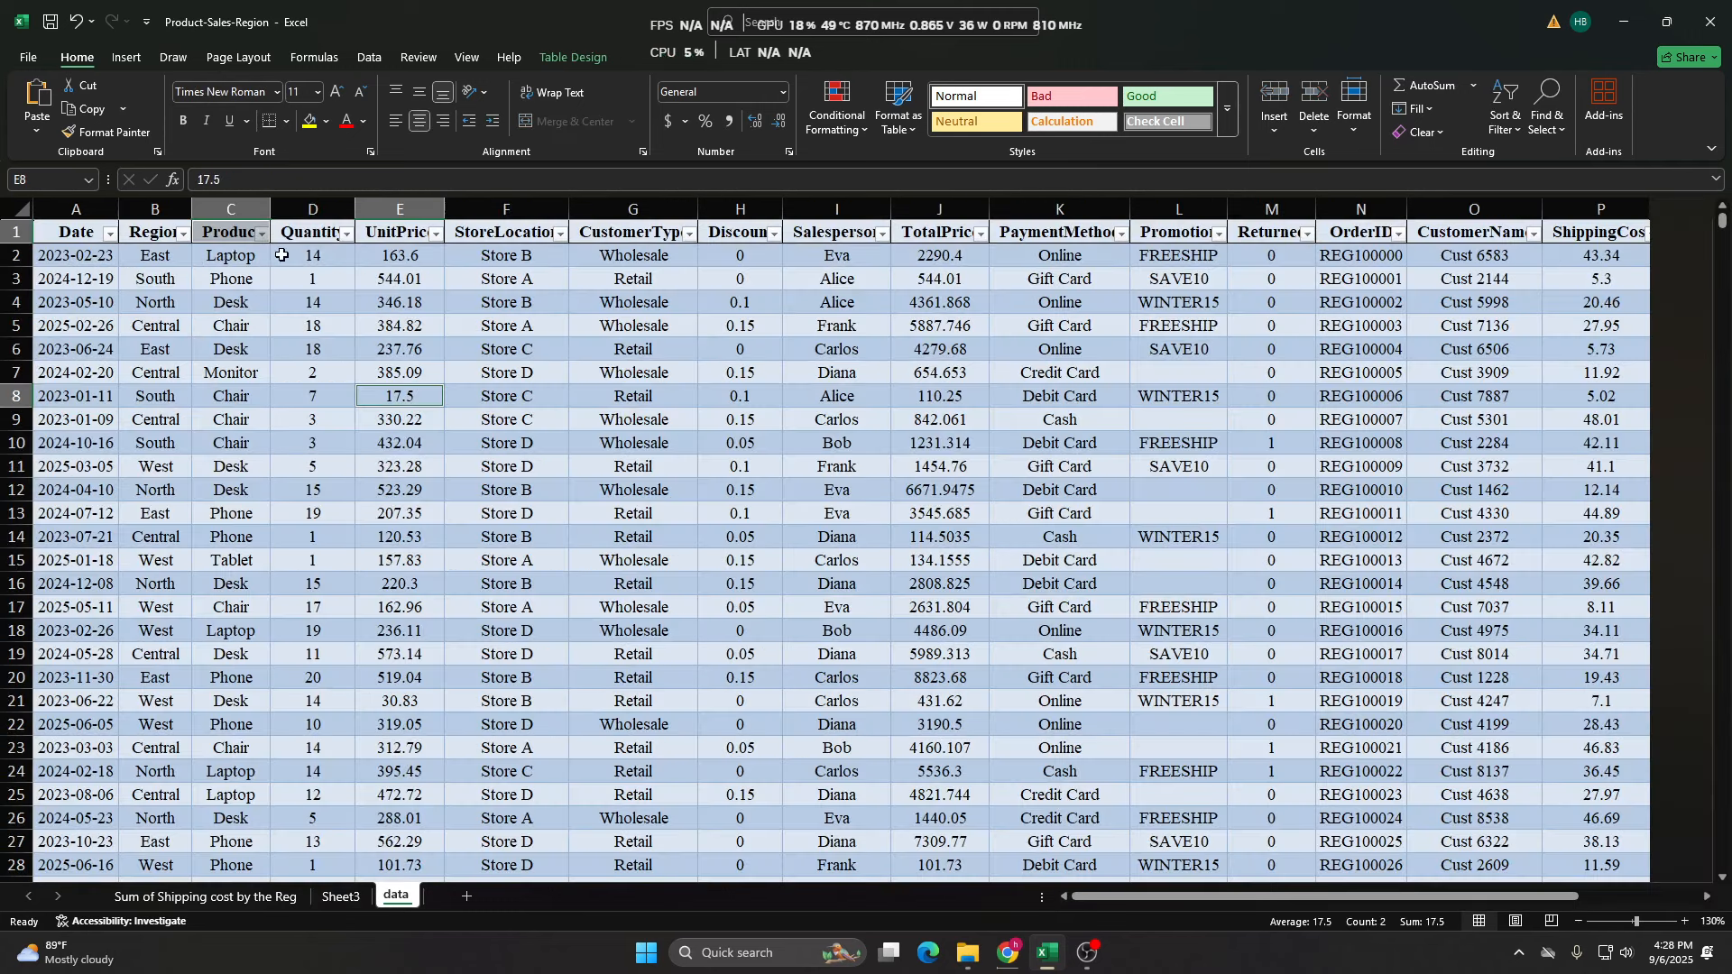
double_click(510, 232)
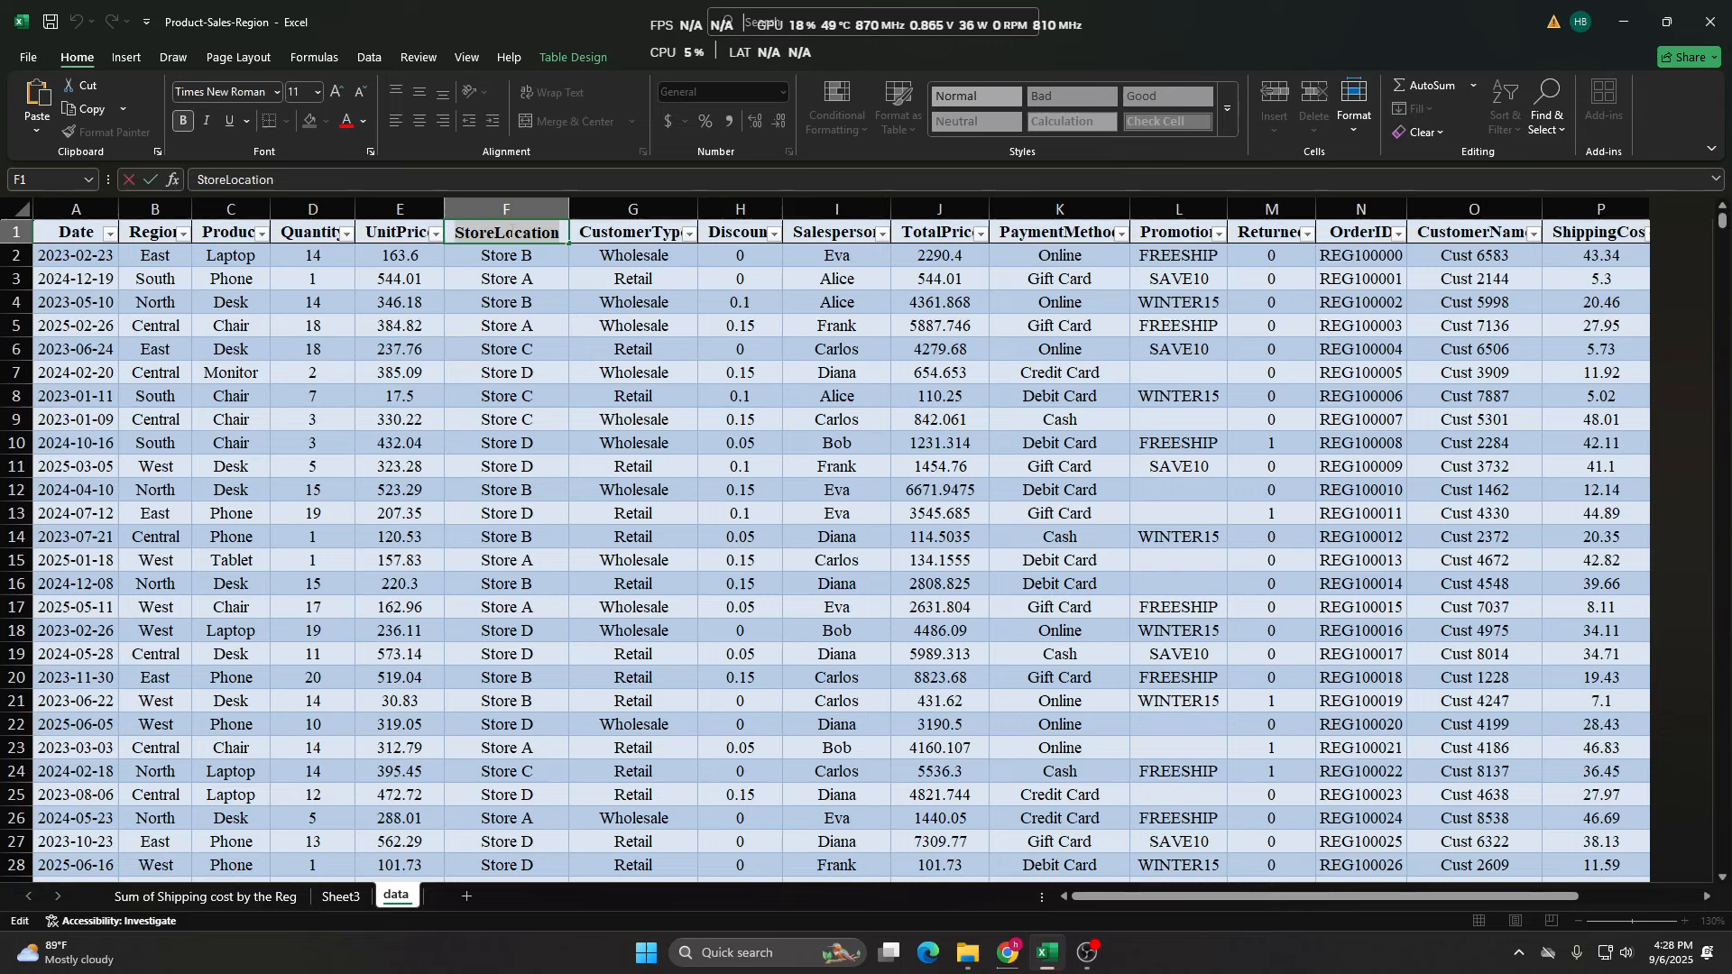
left_click(341, 897)
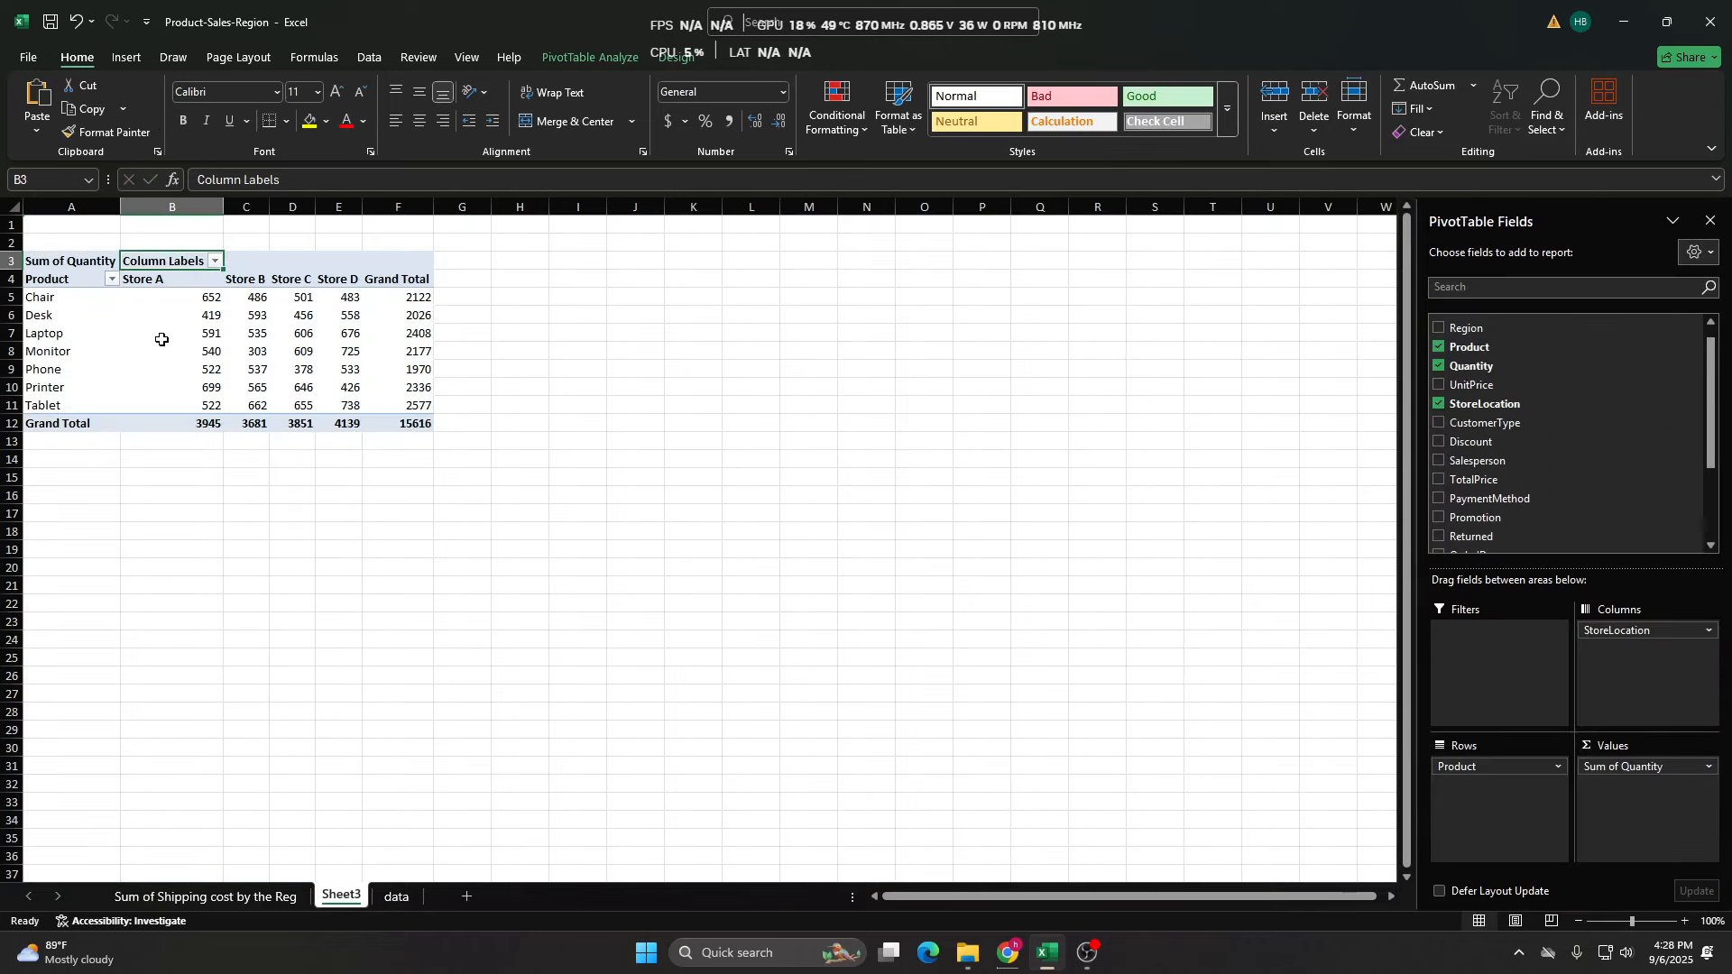
double_click(197, 263)
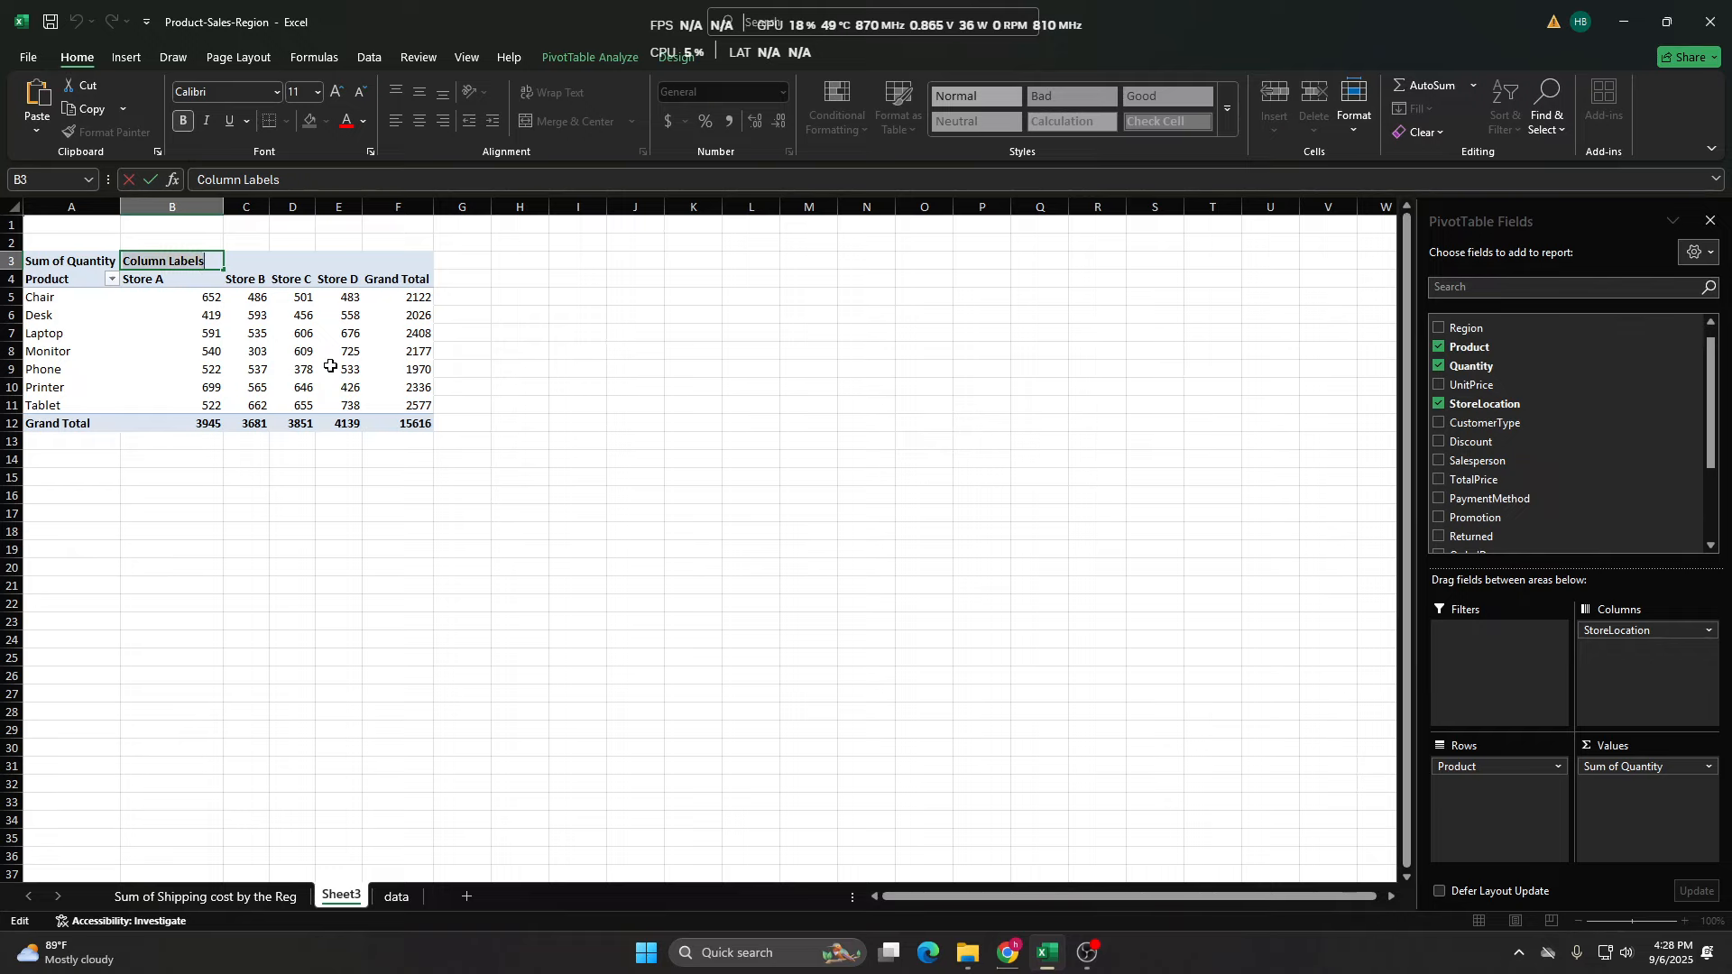
type("StoreLocation")
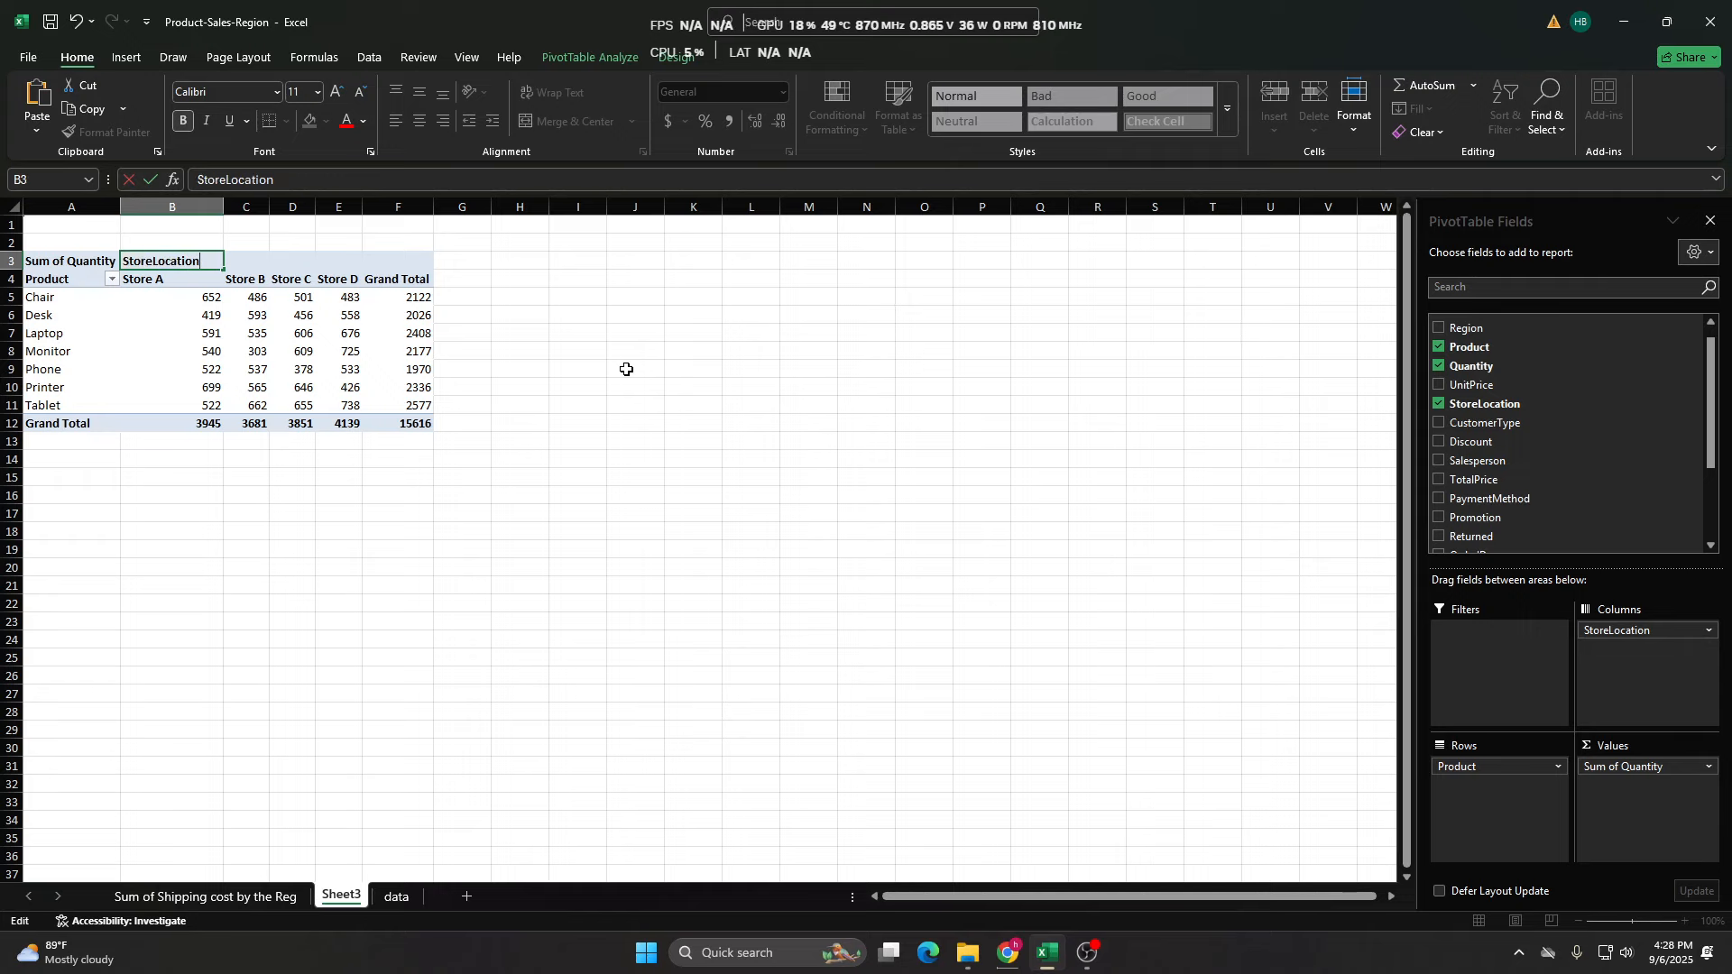
left_click(539, 366)
Narrow column B, which holds the Store A quantities, on the product pivot sheet.
key("Home")
key("ctrl+Home")
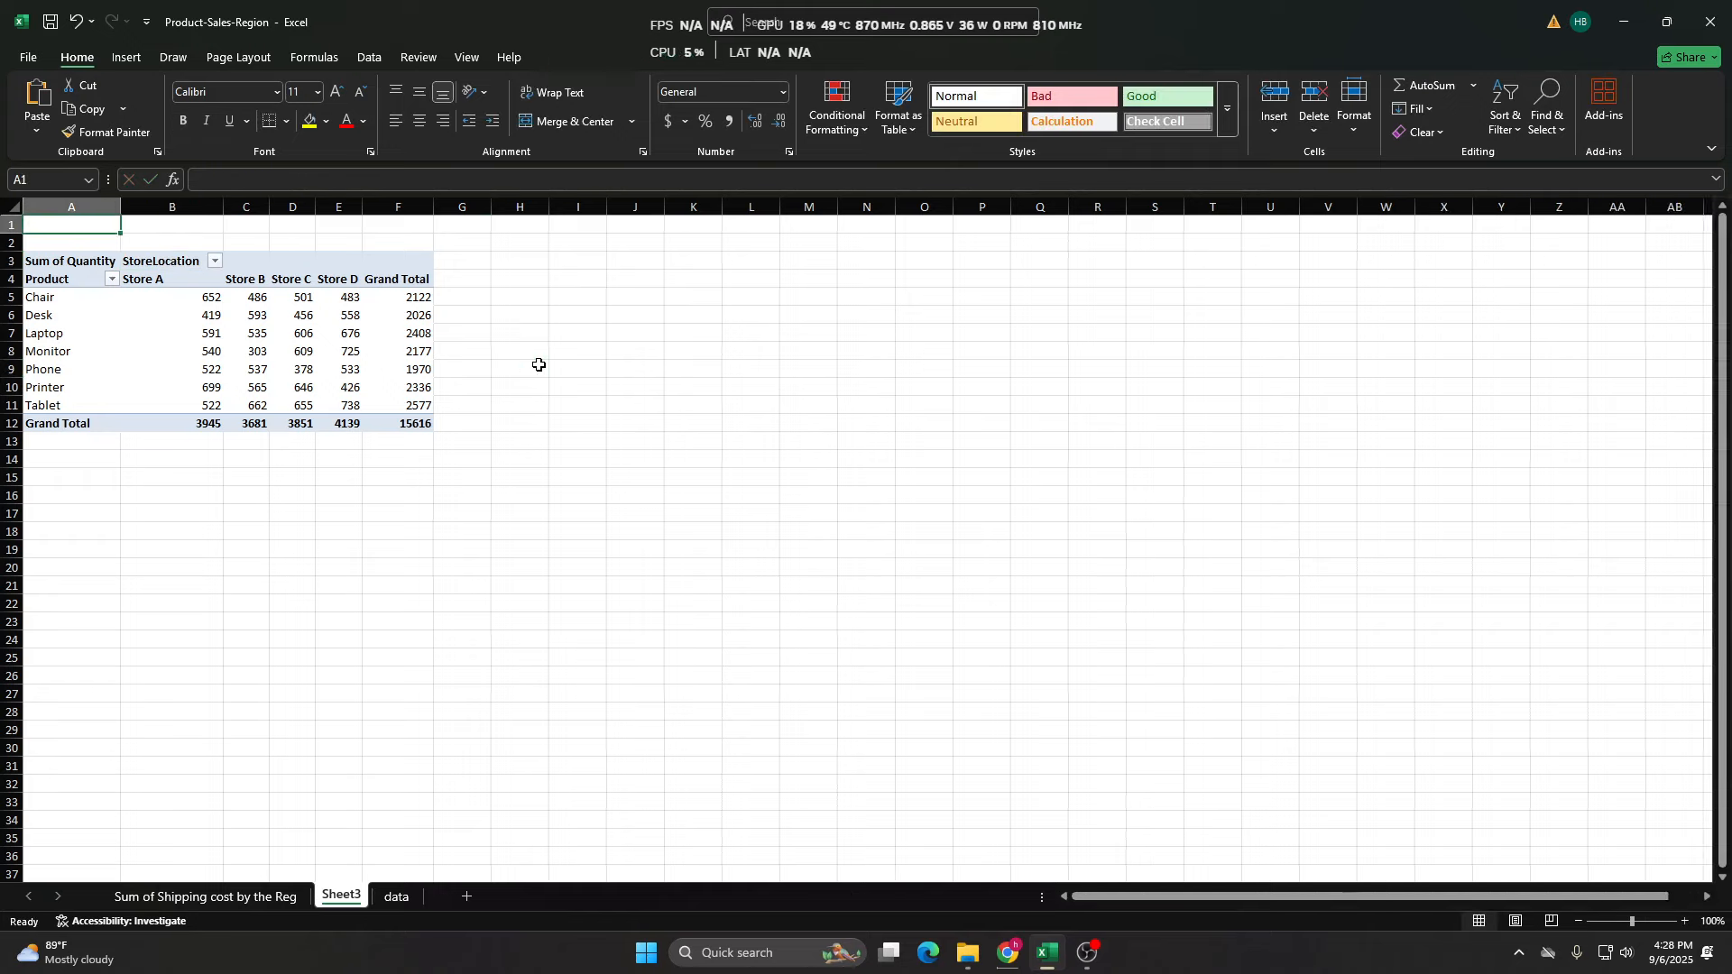
key("Down")
key("Down")
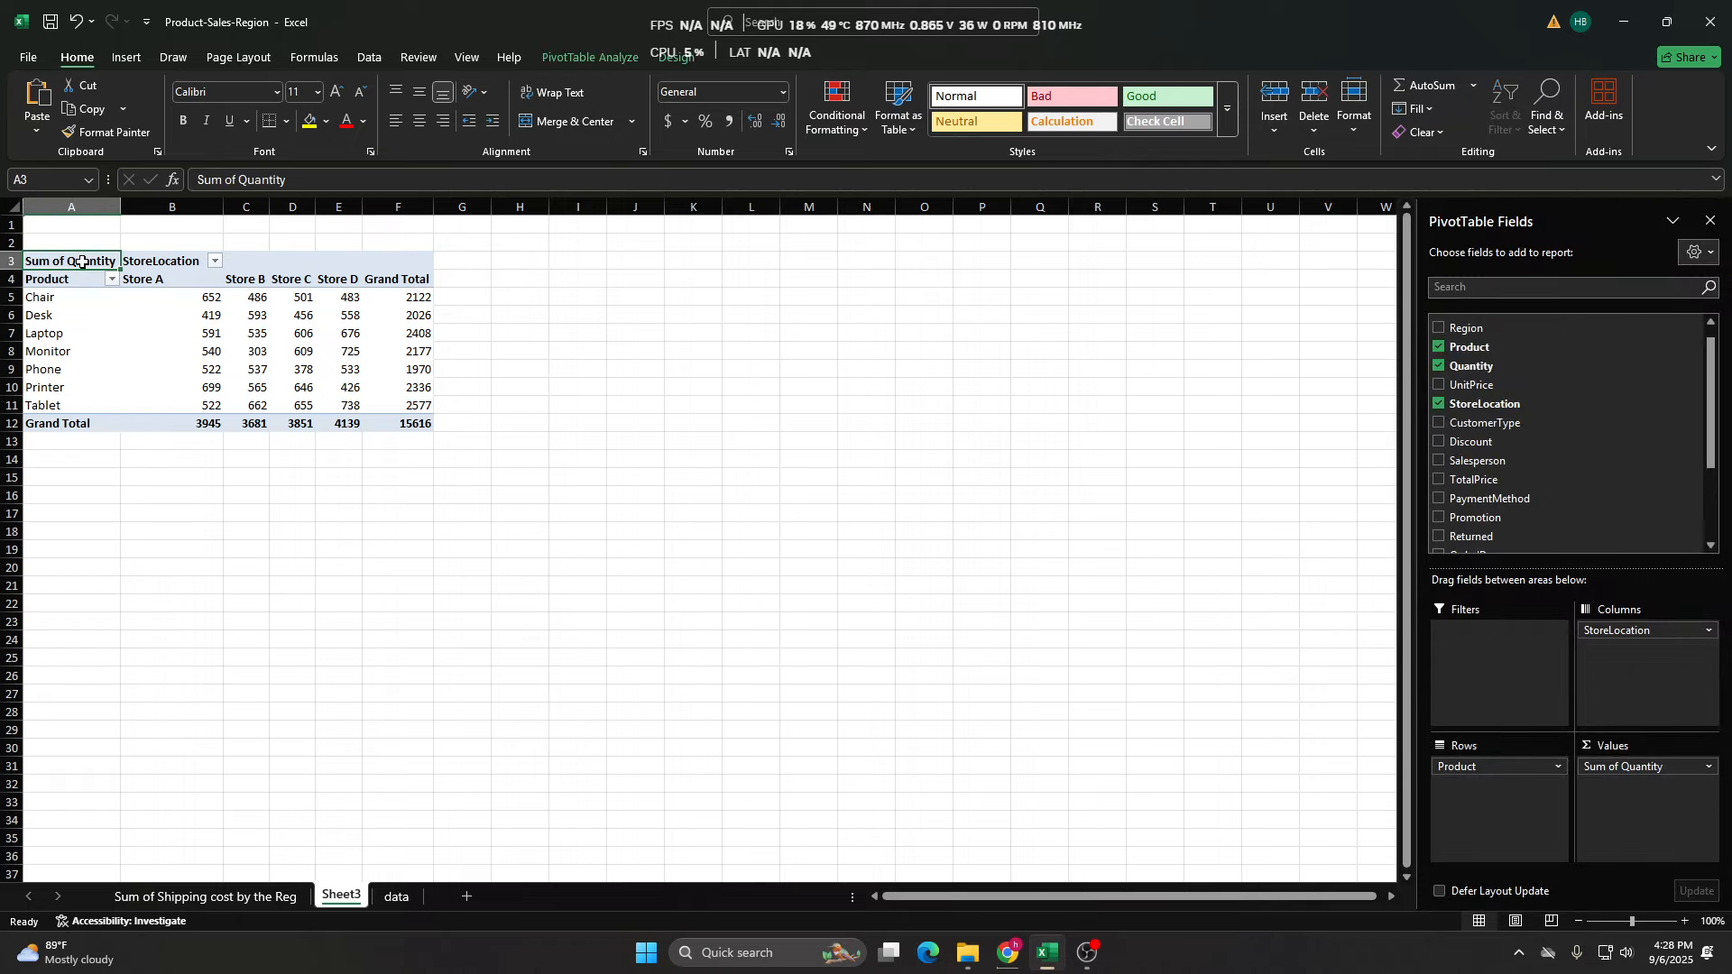
key("Right")
key("Right")
key("Left")
key("Left")
left_click_drag(222, 206, 195, 204)
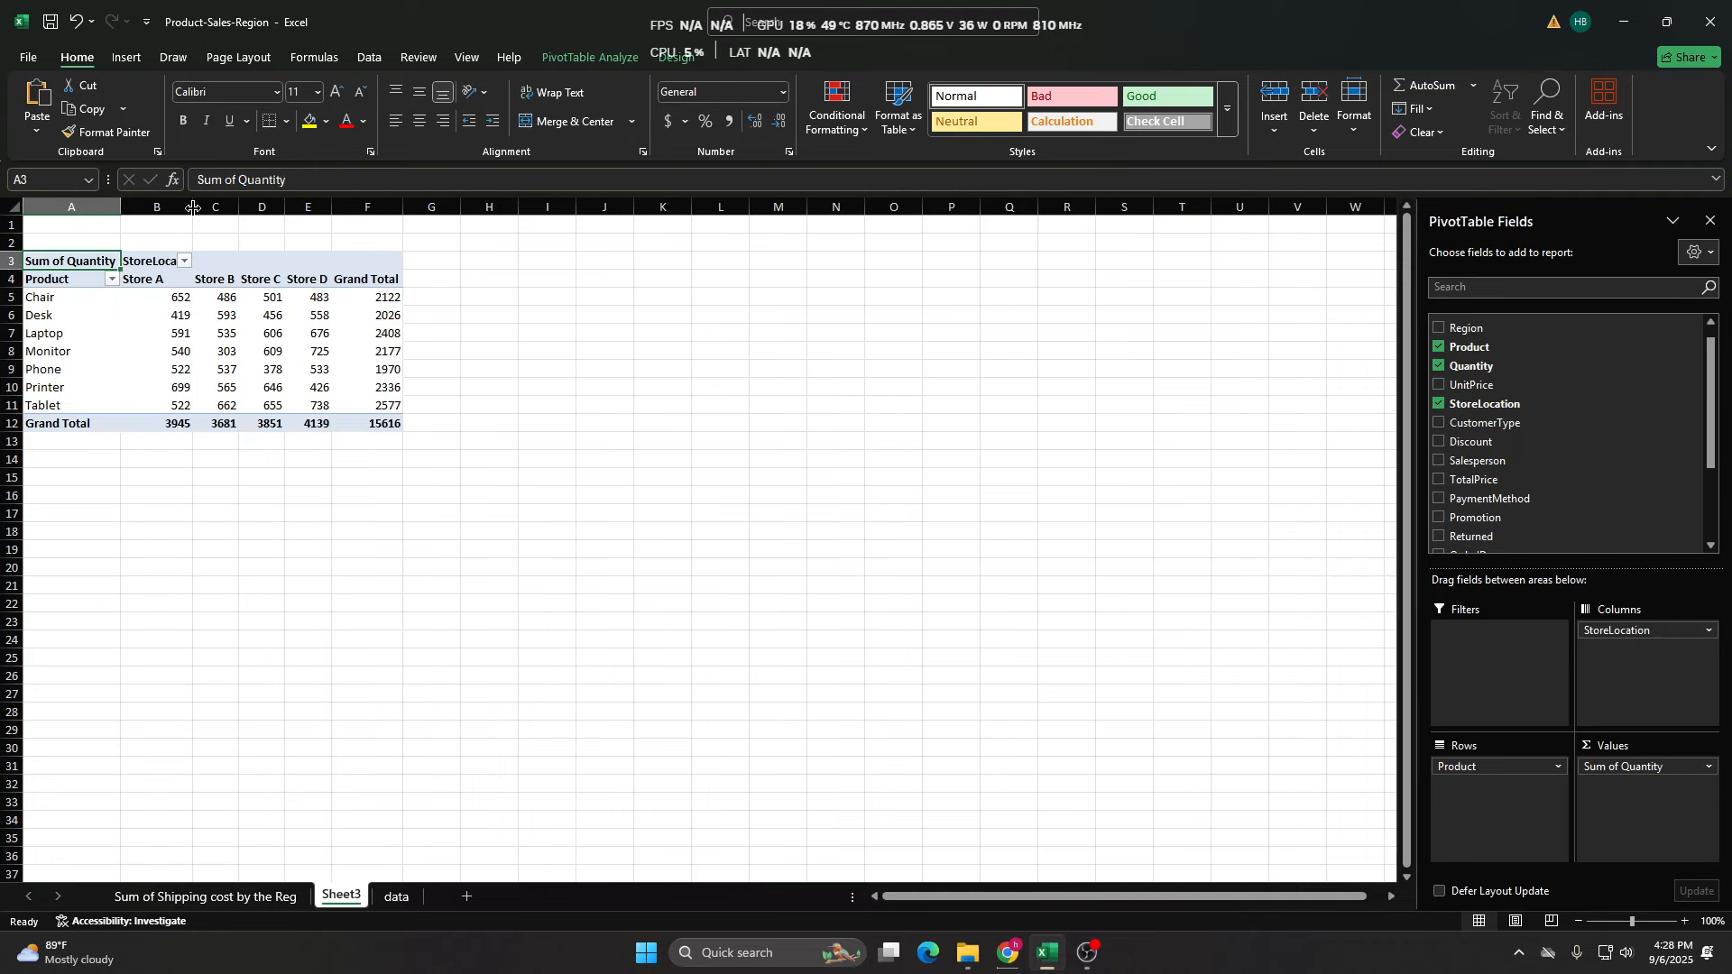
left_click(272, 333)
key("Home")
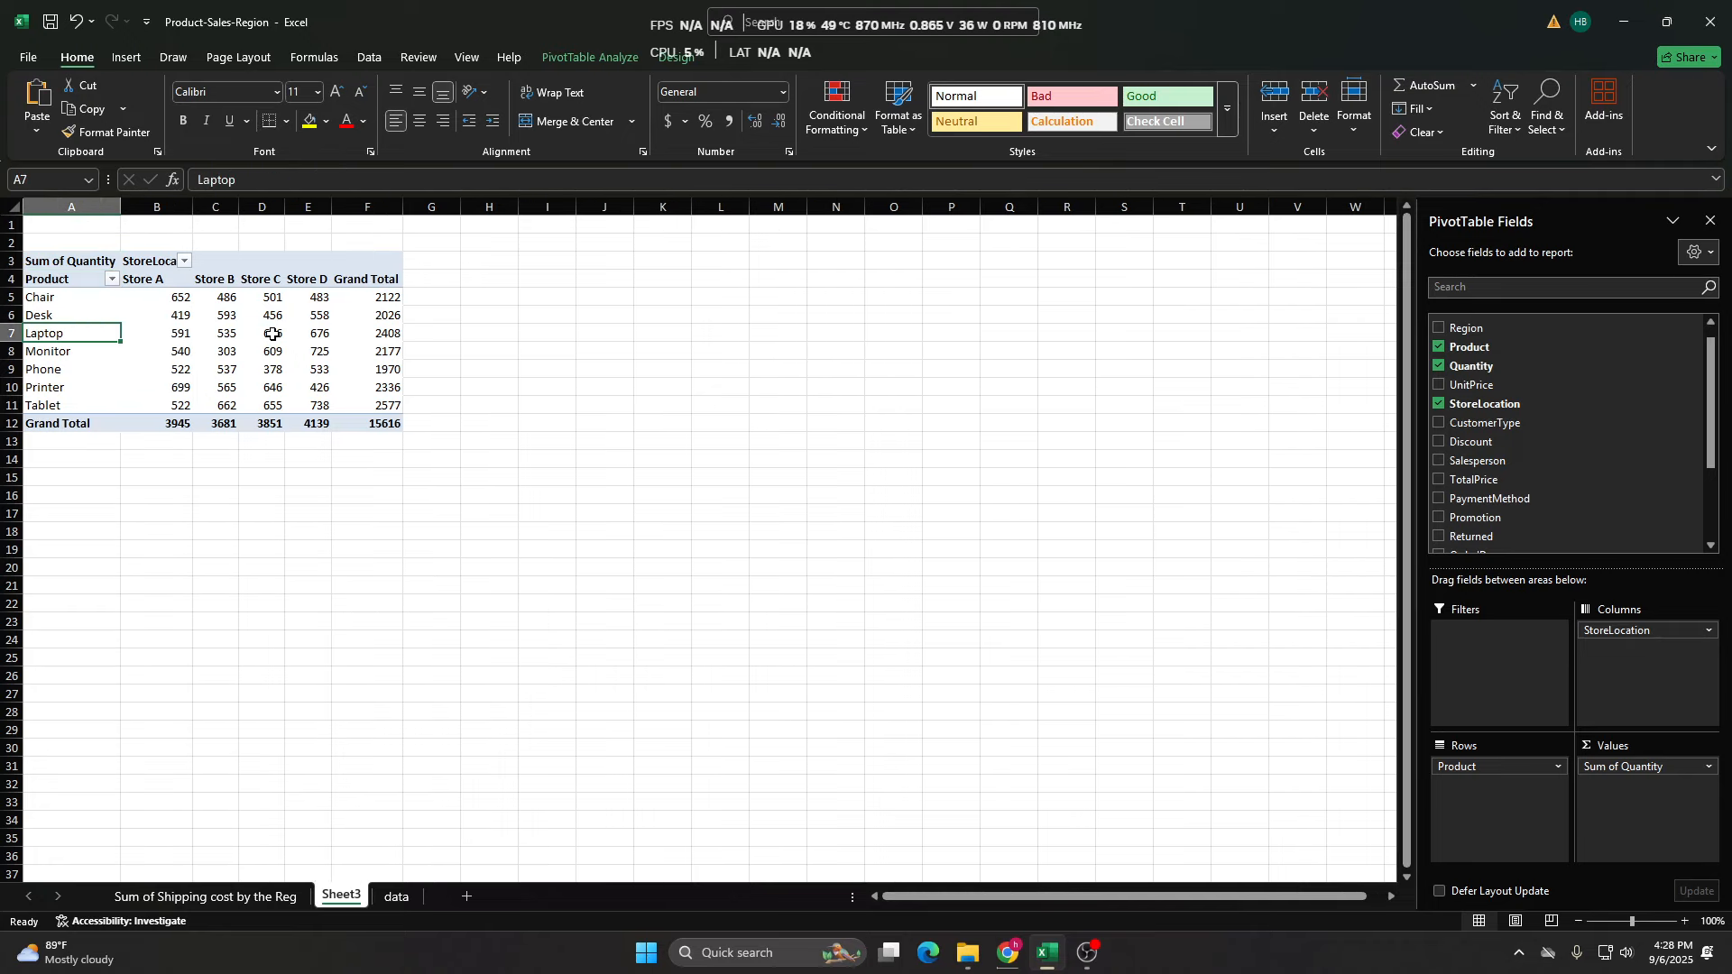
key("ctrl+Up")
key("Down")
left_click(271, 334)
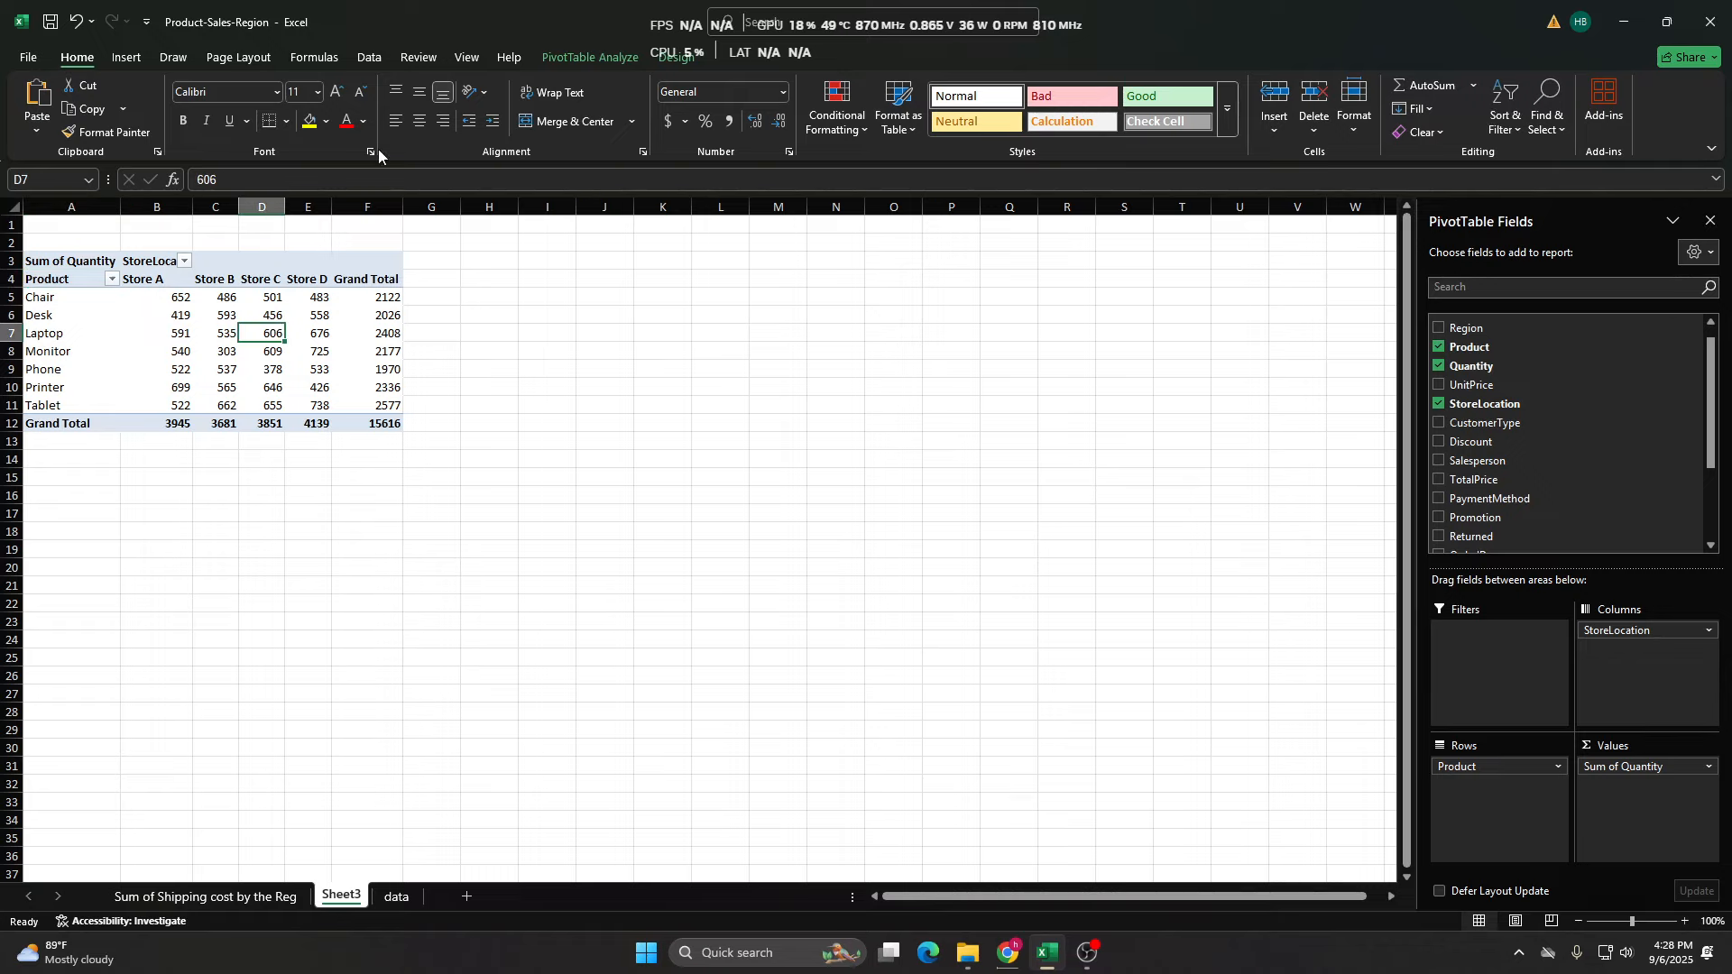
left_click(226, 316)
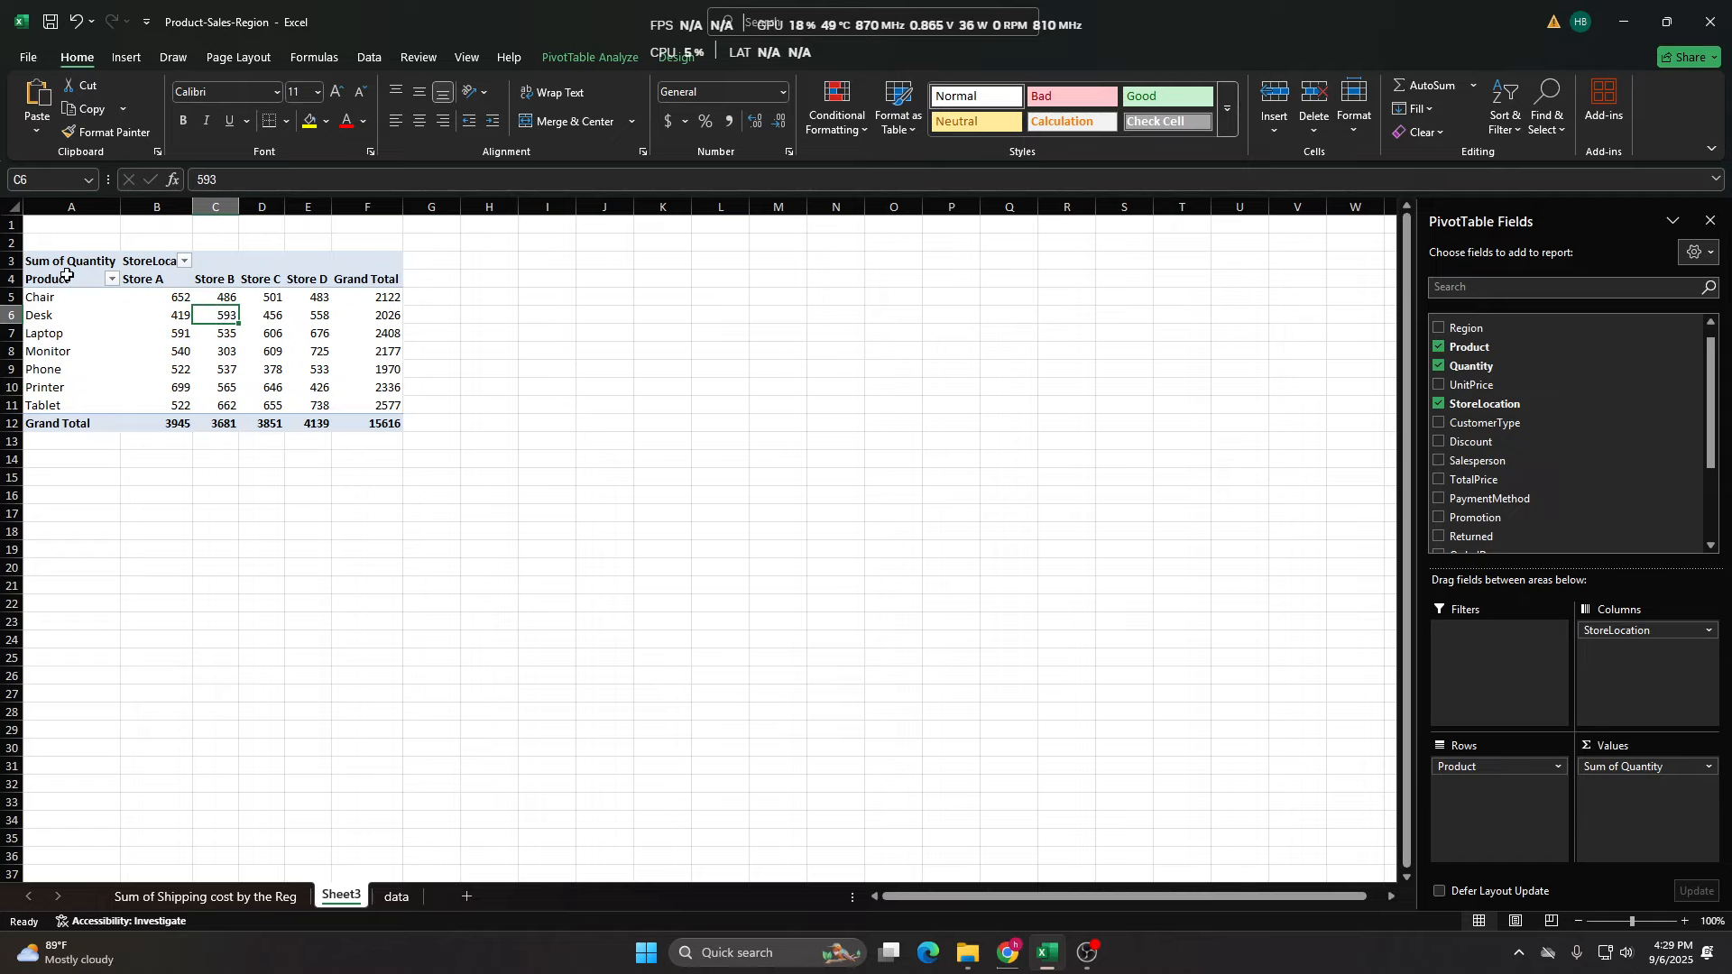
Start a PivotChart from the product pivot table and preview the stacked, 100% stacked and 3-D column types.
left_click(246, 336)
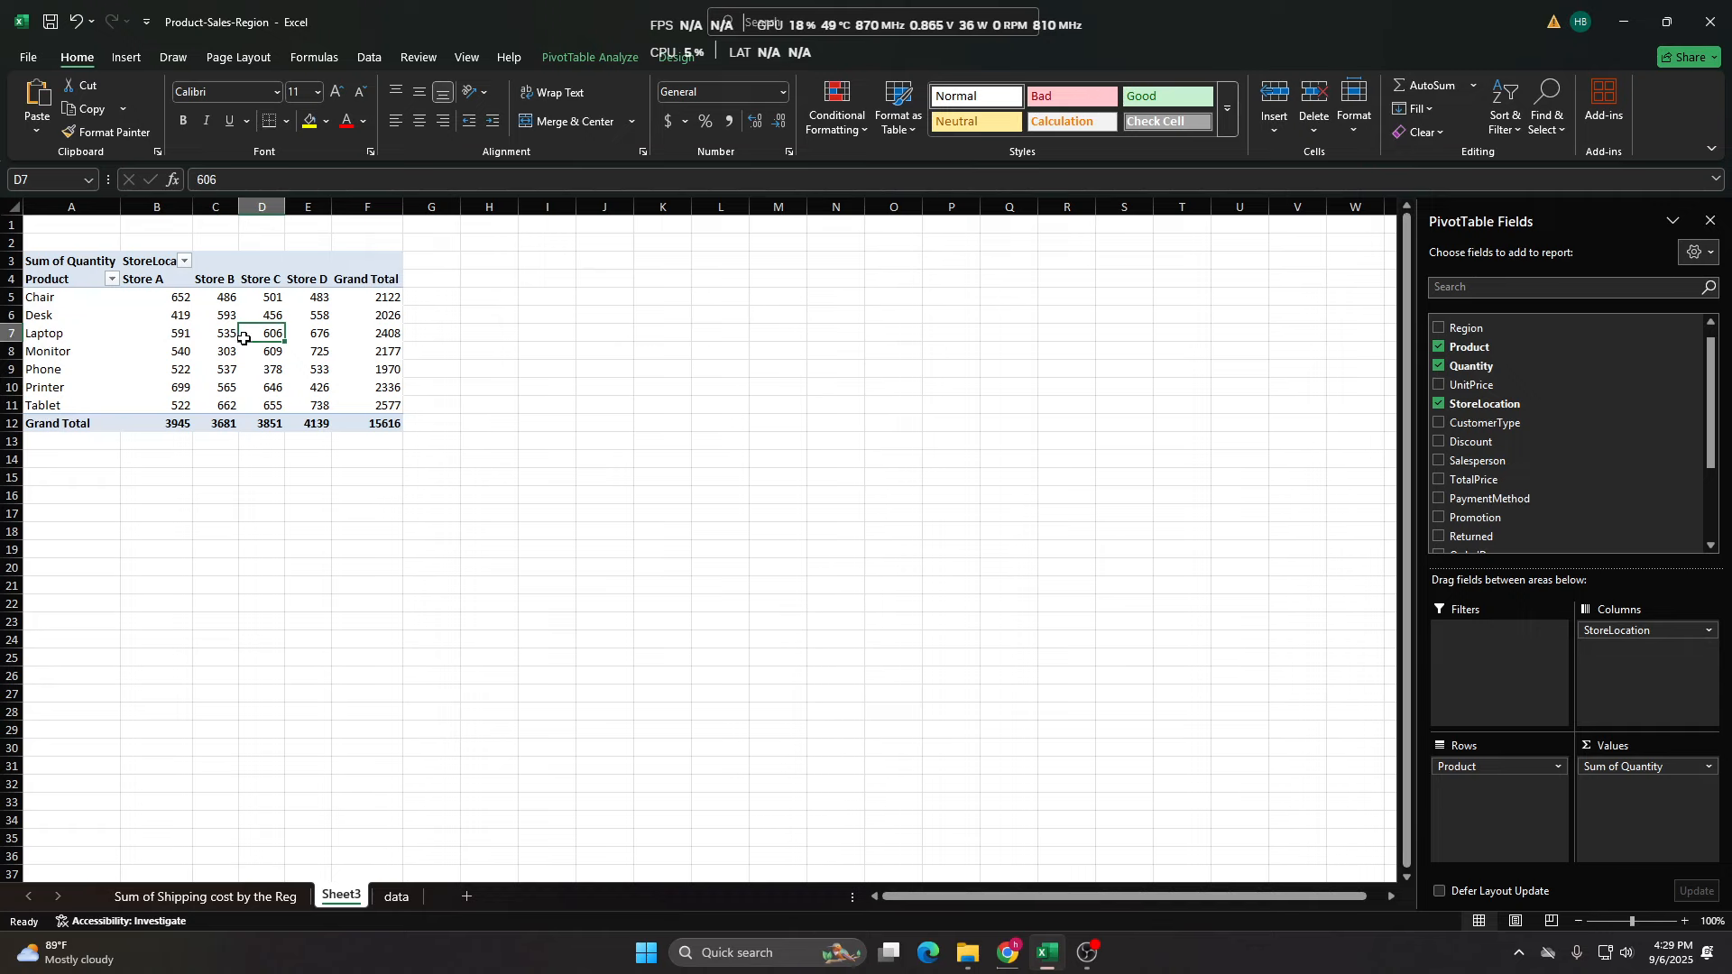
left_click(590, 57)
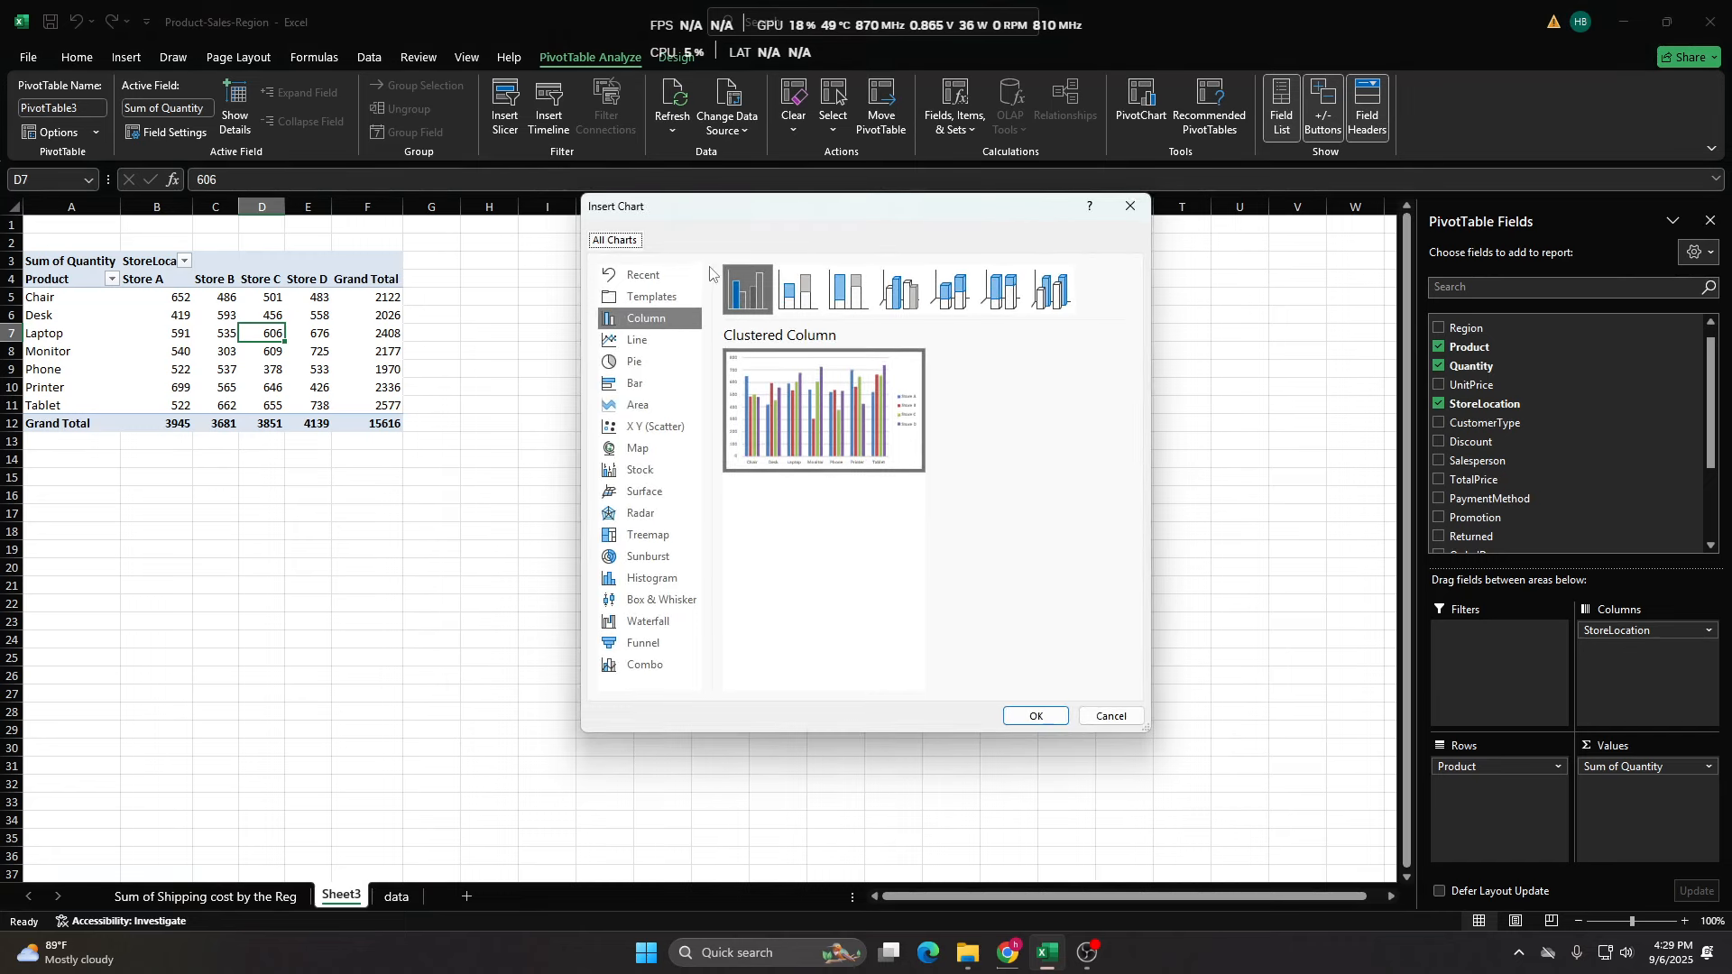
mouse_move(902, 415)
left_click(798, 290)
mouse_move(847, 469)
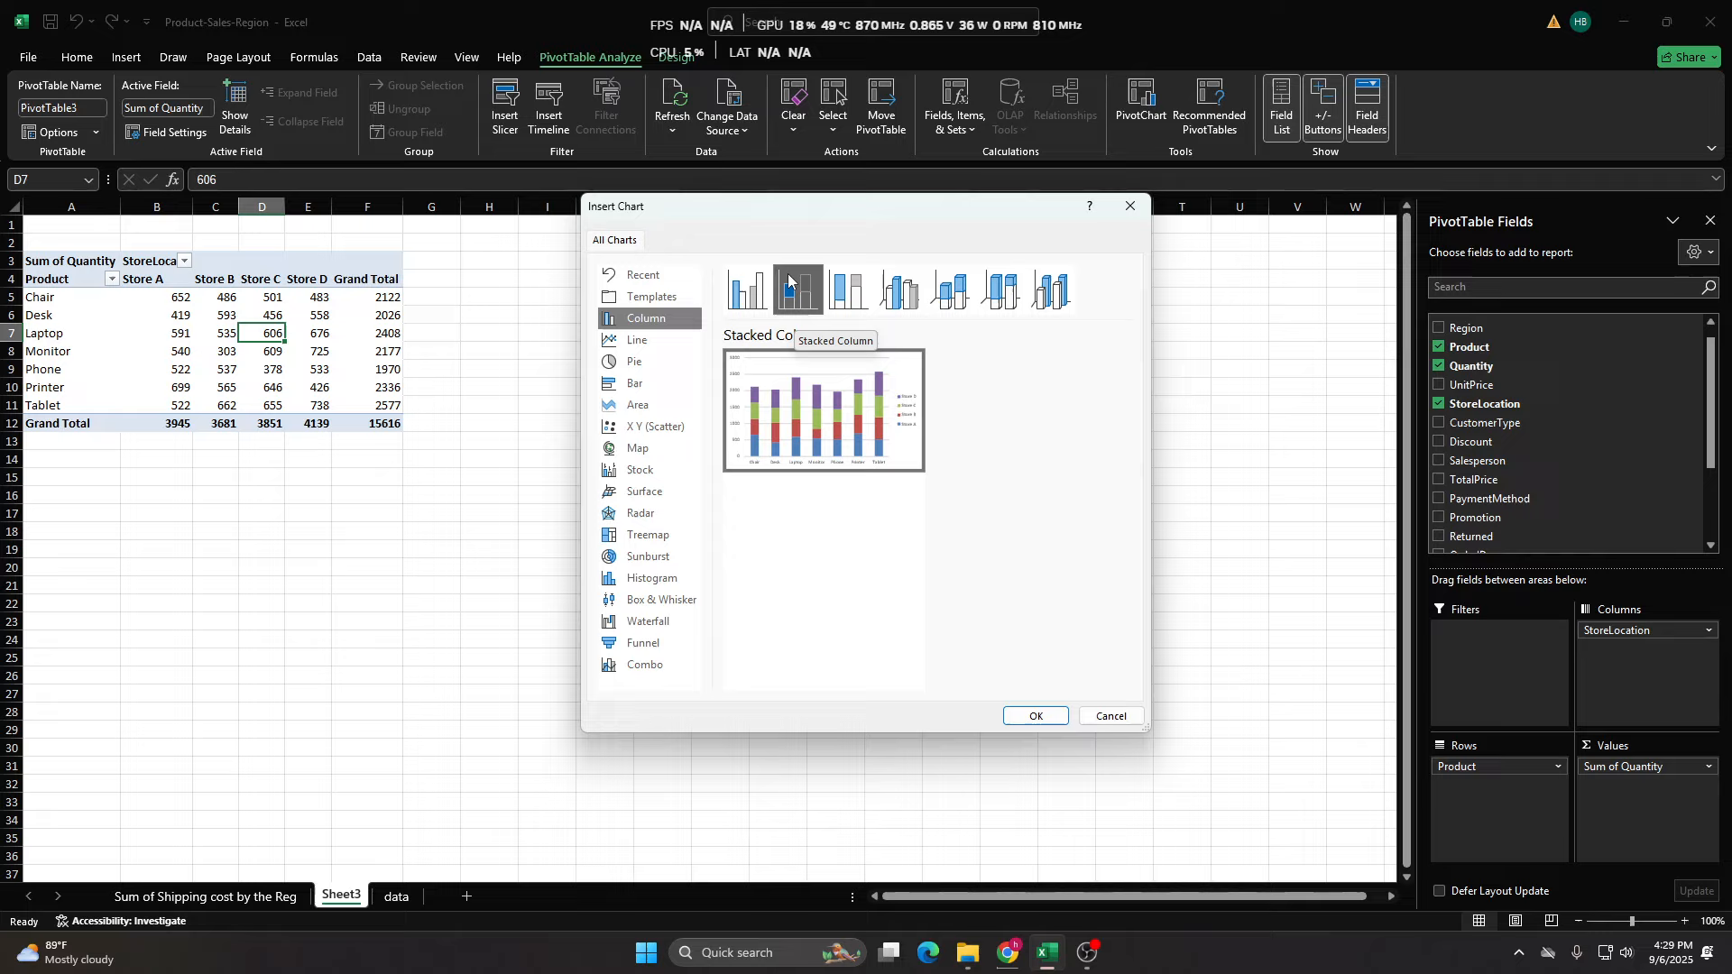
left_click(747, 290)
left_click(819, 300)
left_click(848, 293)
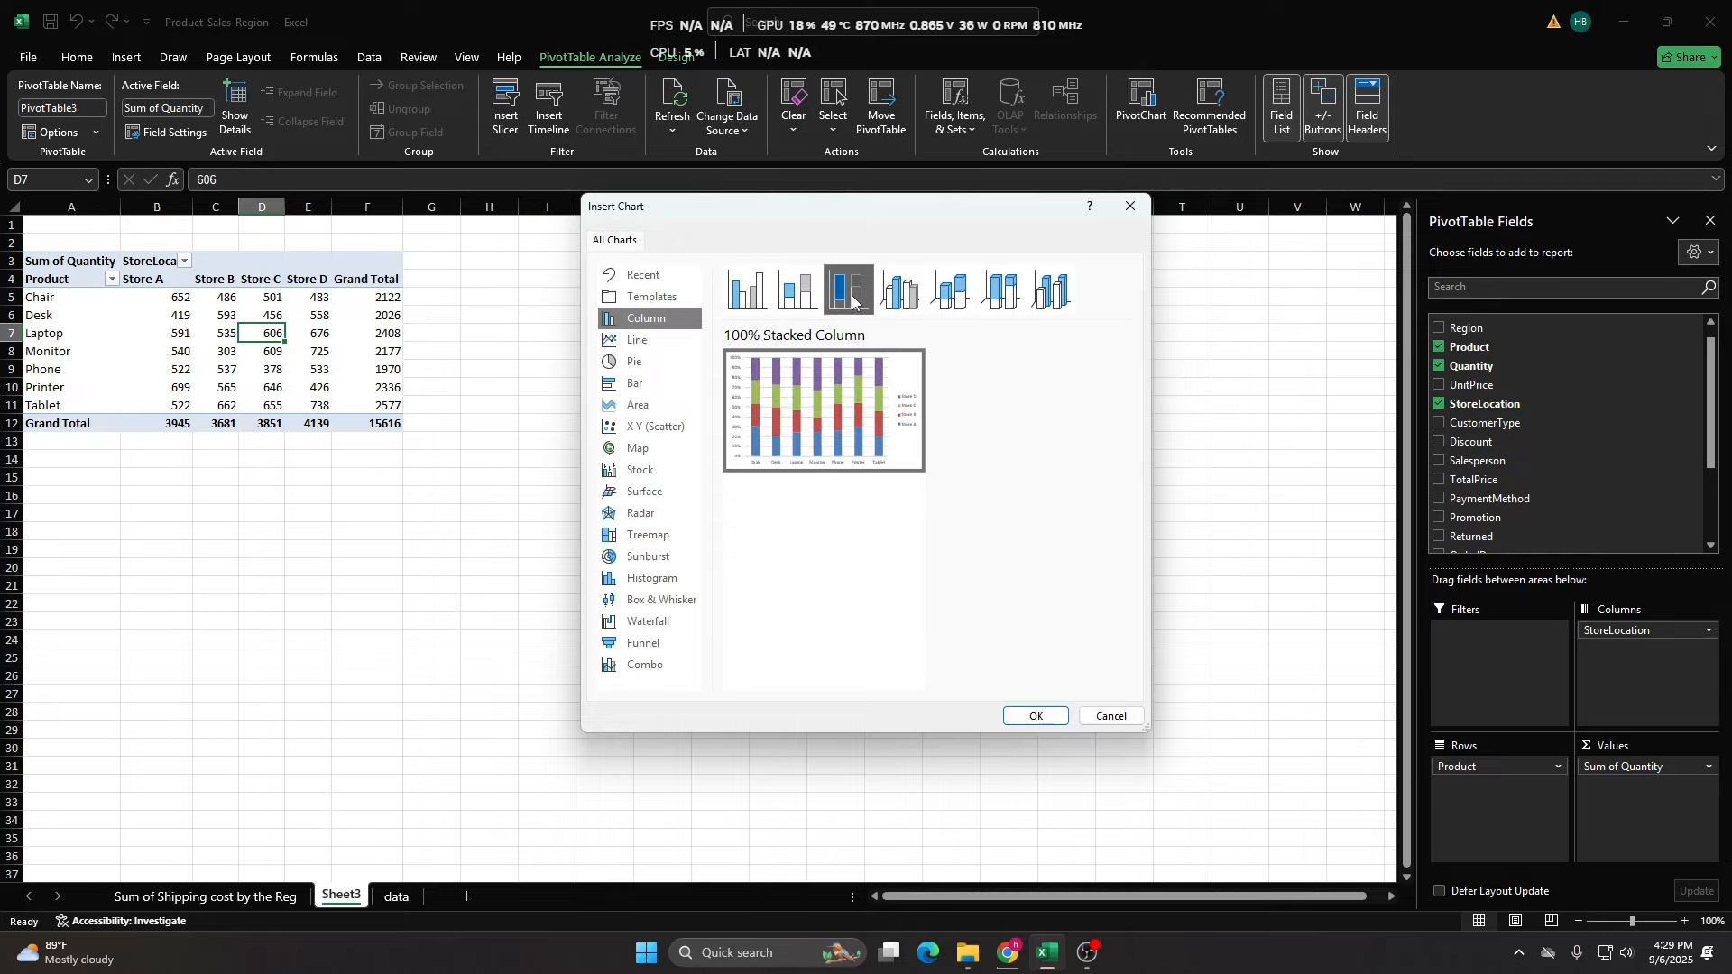
left_click(899, 293)
left_click(951, 293)
left_click(1052, 290)
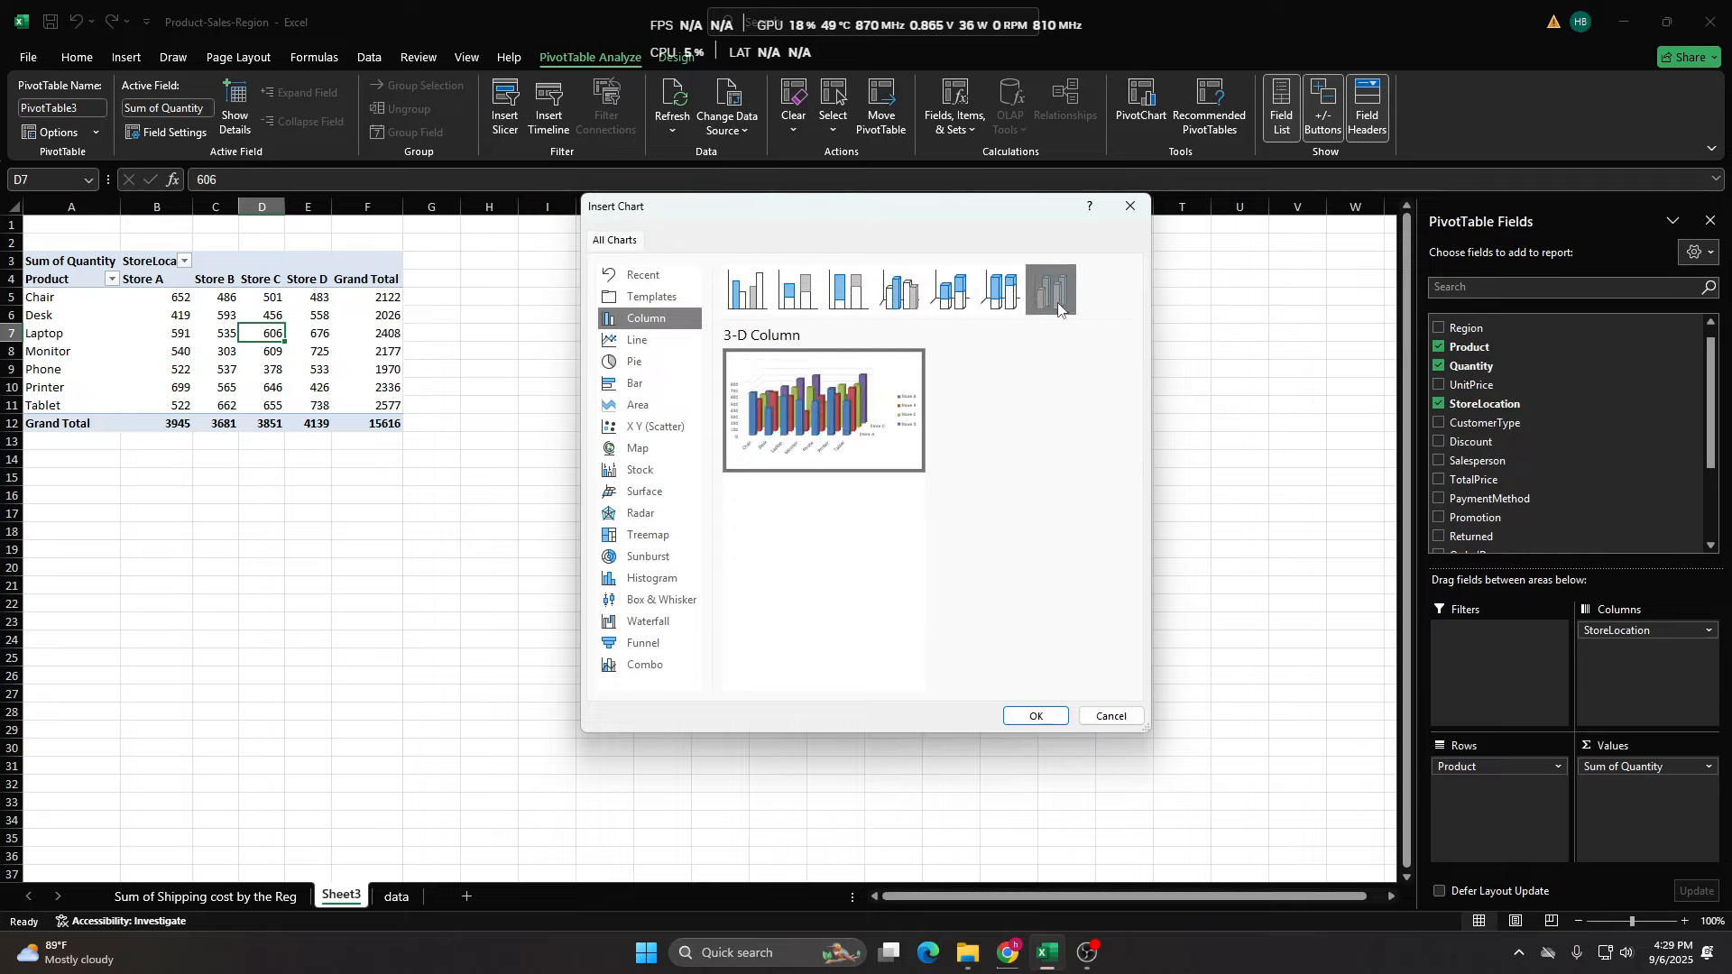
Compare the clustered, stacked and 100% stacked column previews and insert a Clustered Column PivotChart.
left_click(747, 291)
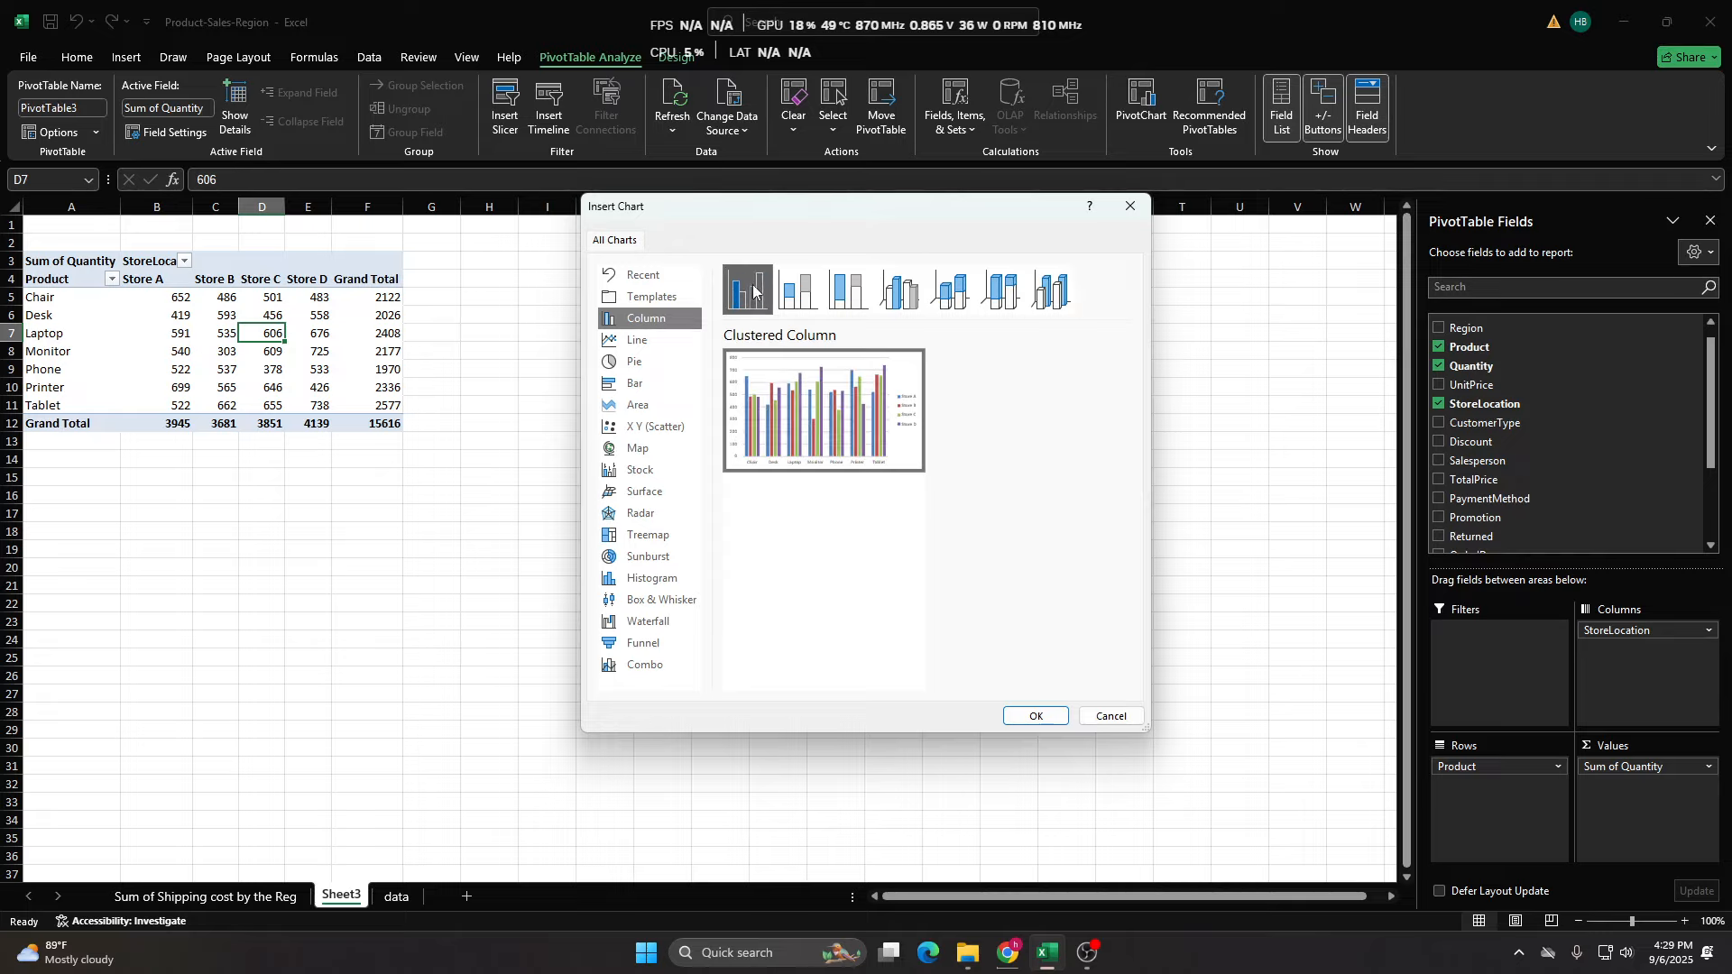
mouse_move(871, 451)
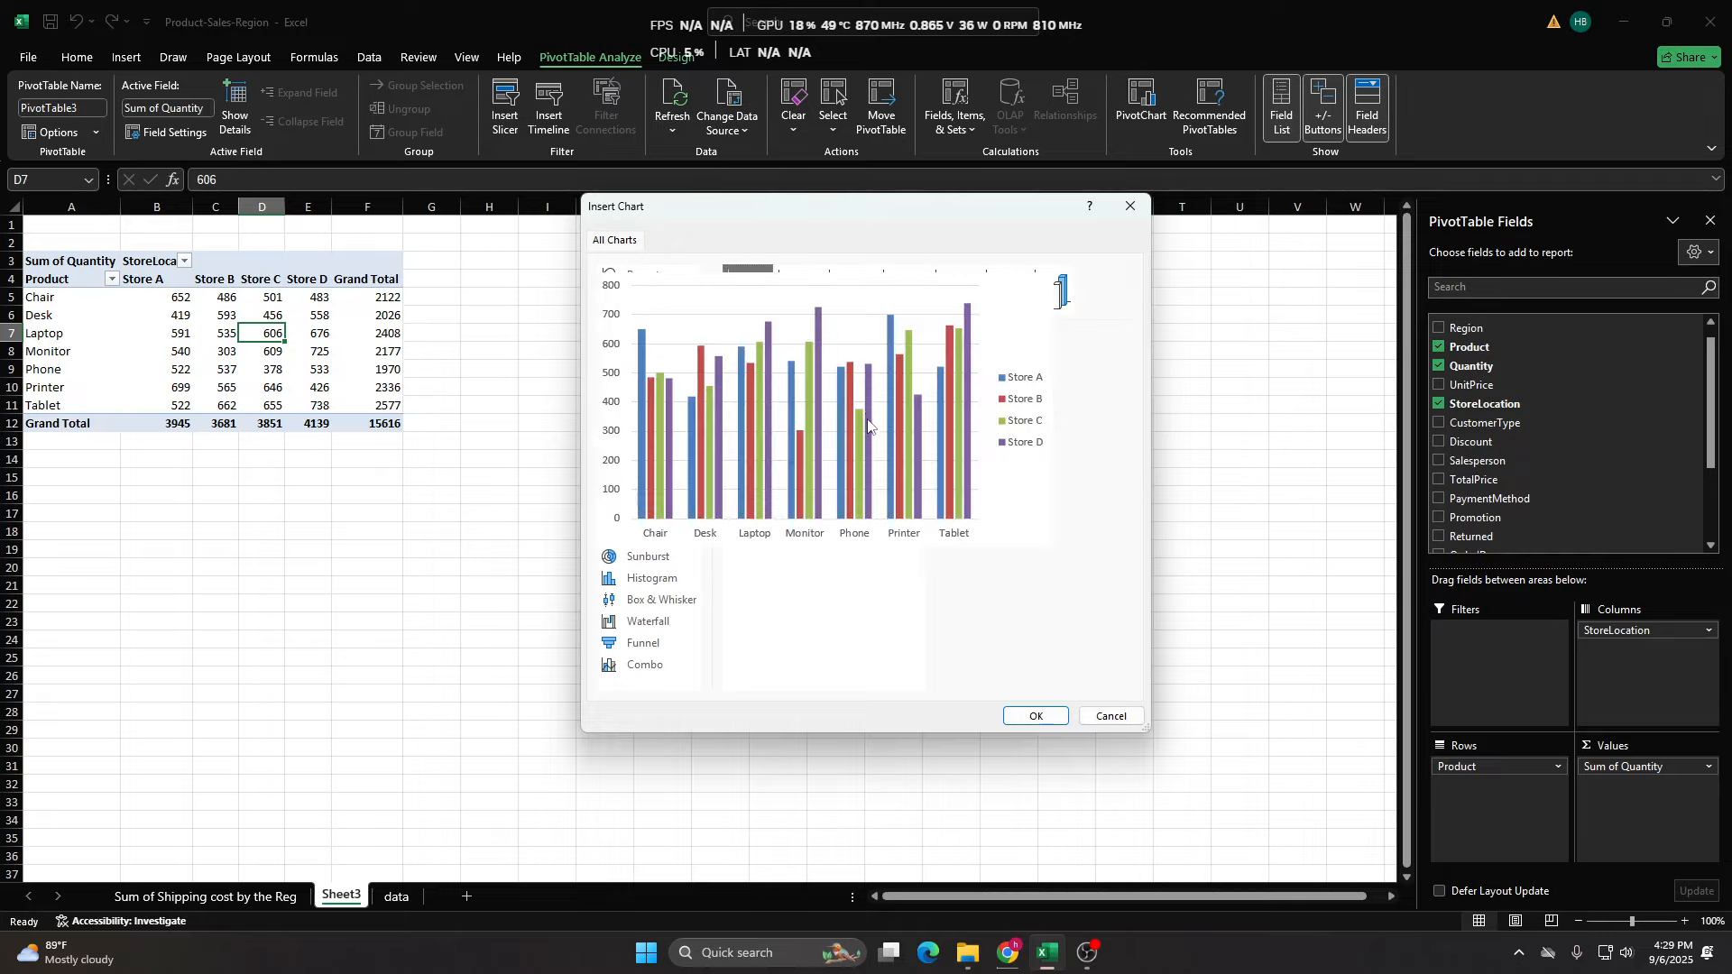
left_click(798, 290)
mouse_move(797, 440)
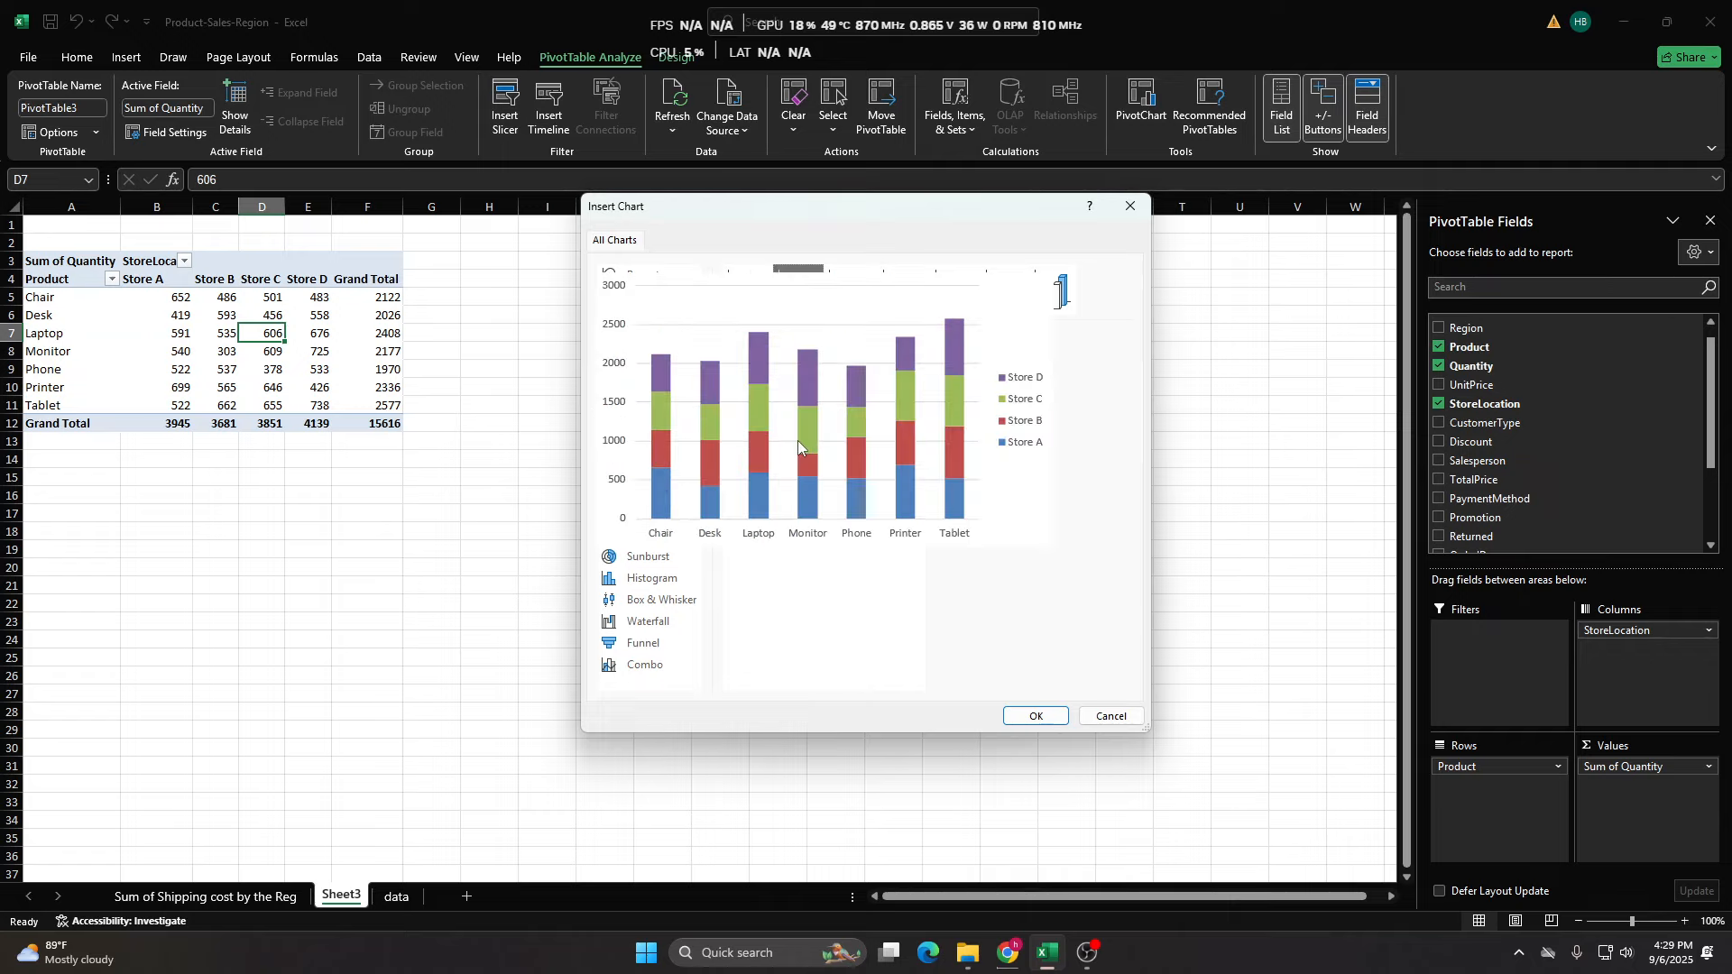
left_click(850, 291)
mouse_move(762, 402)
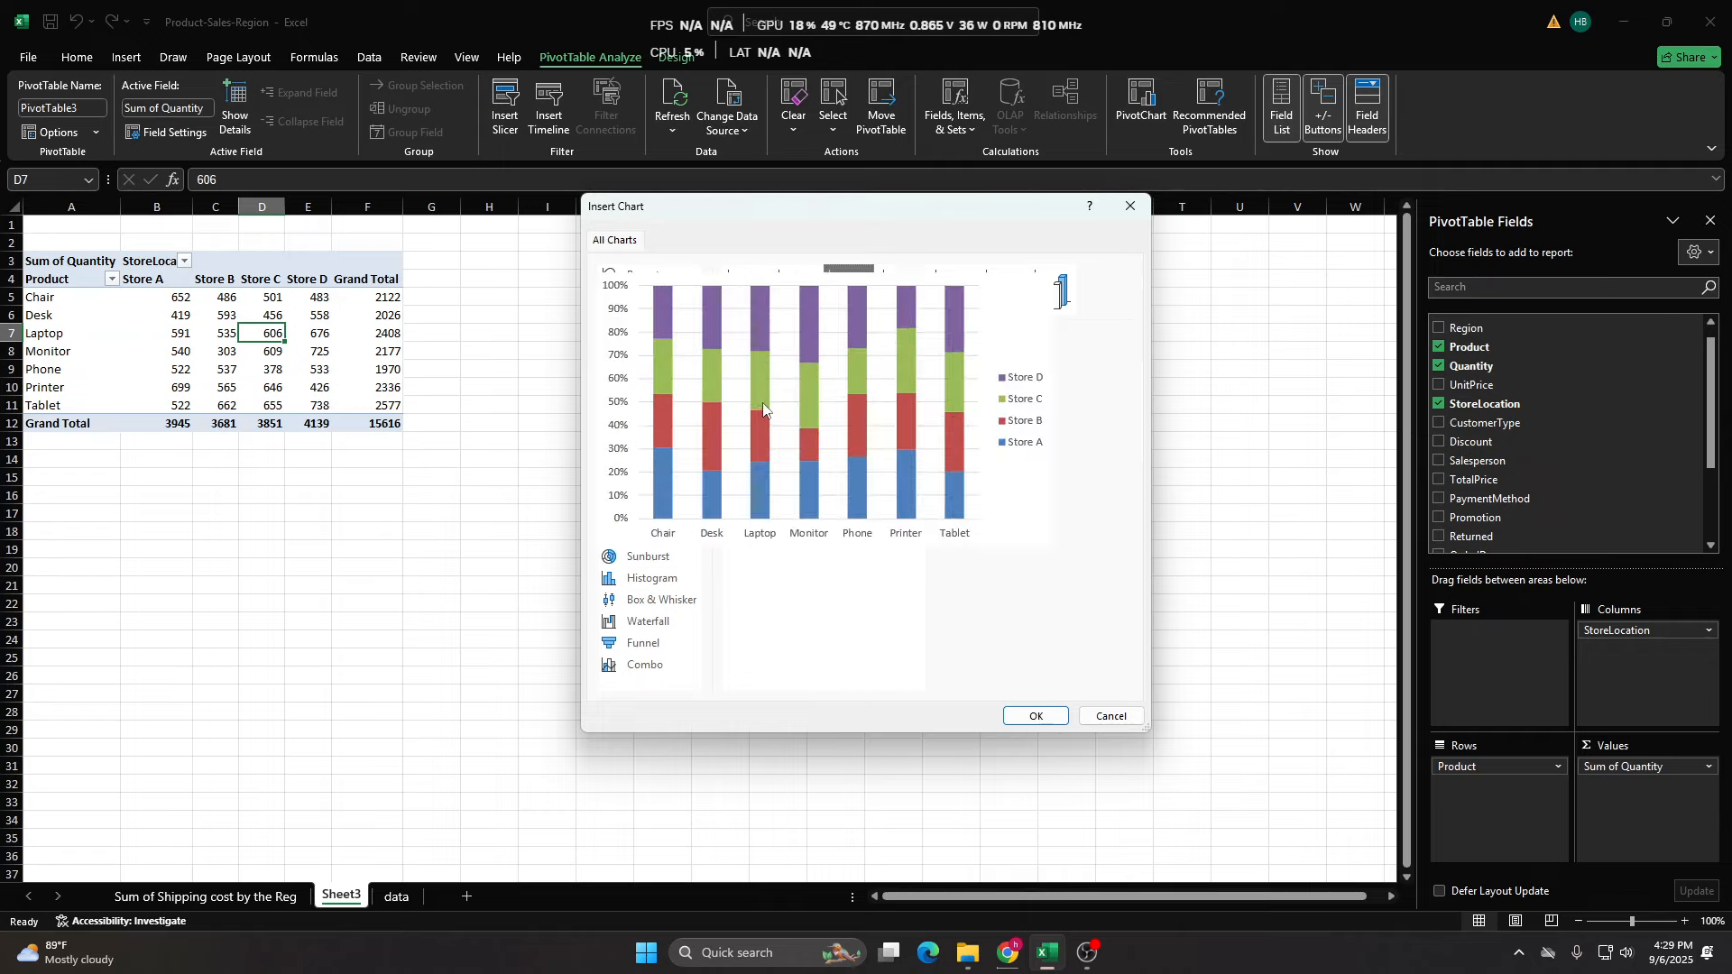
left_click(759, 294)
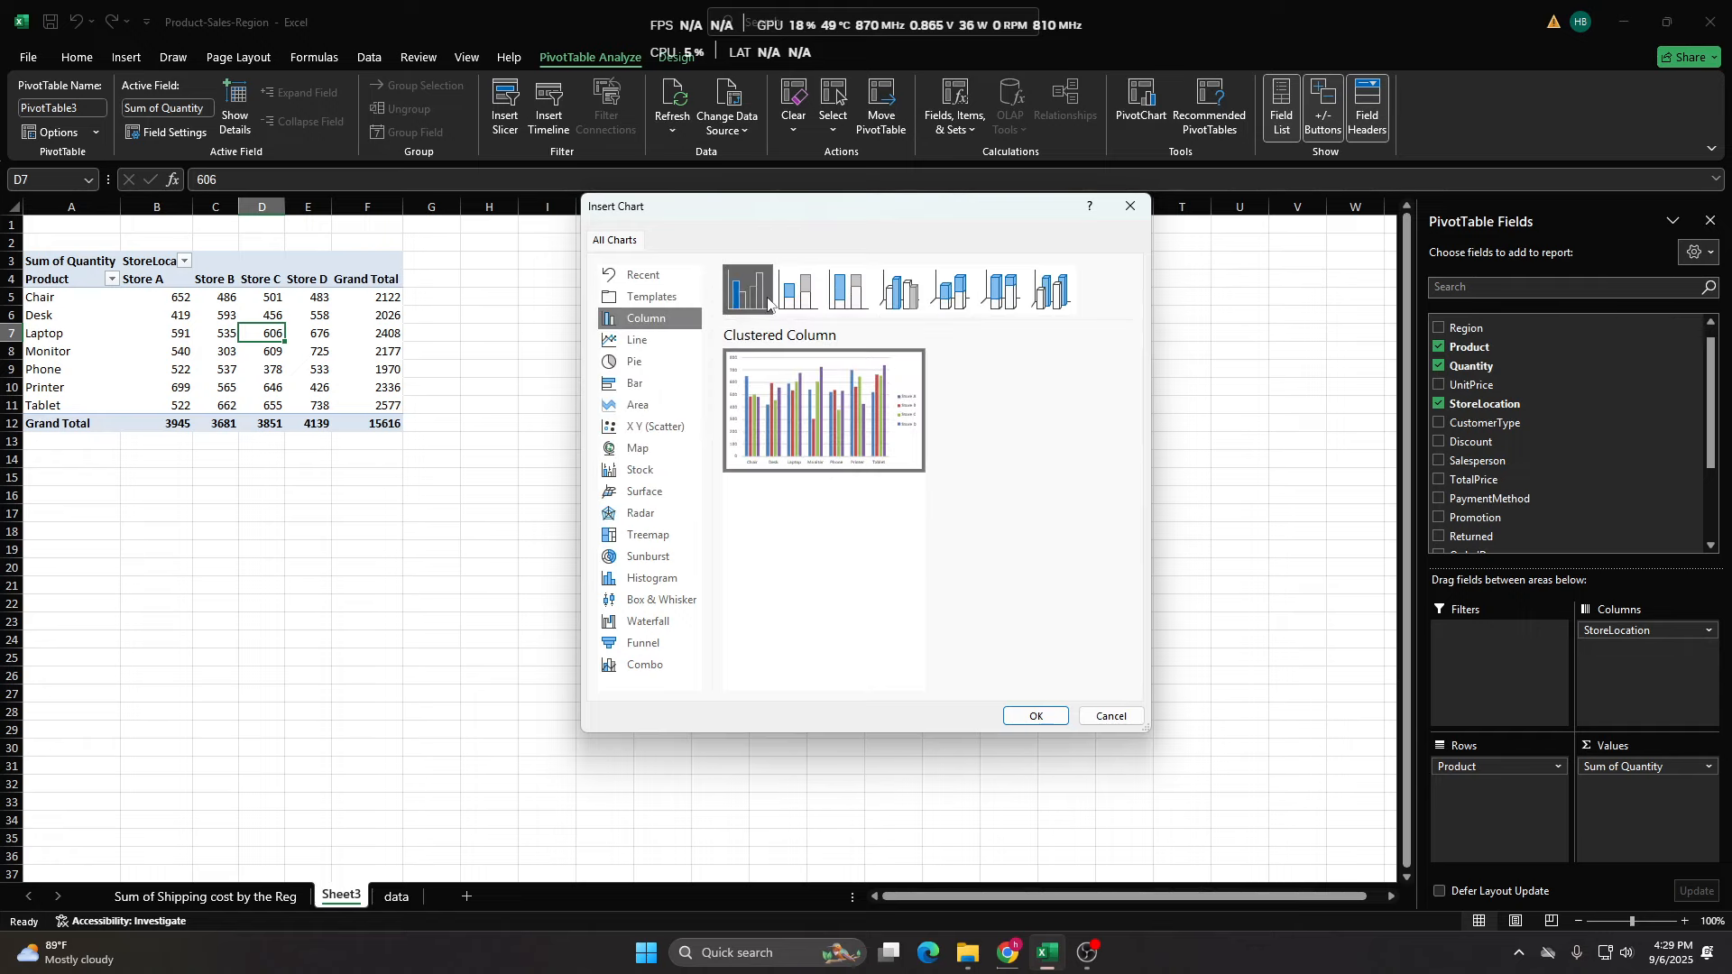
left_click(1028, 715)
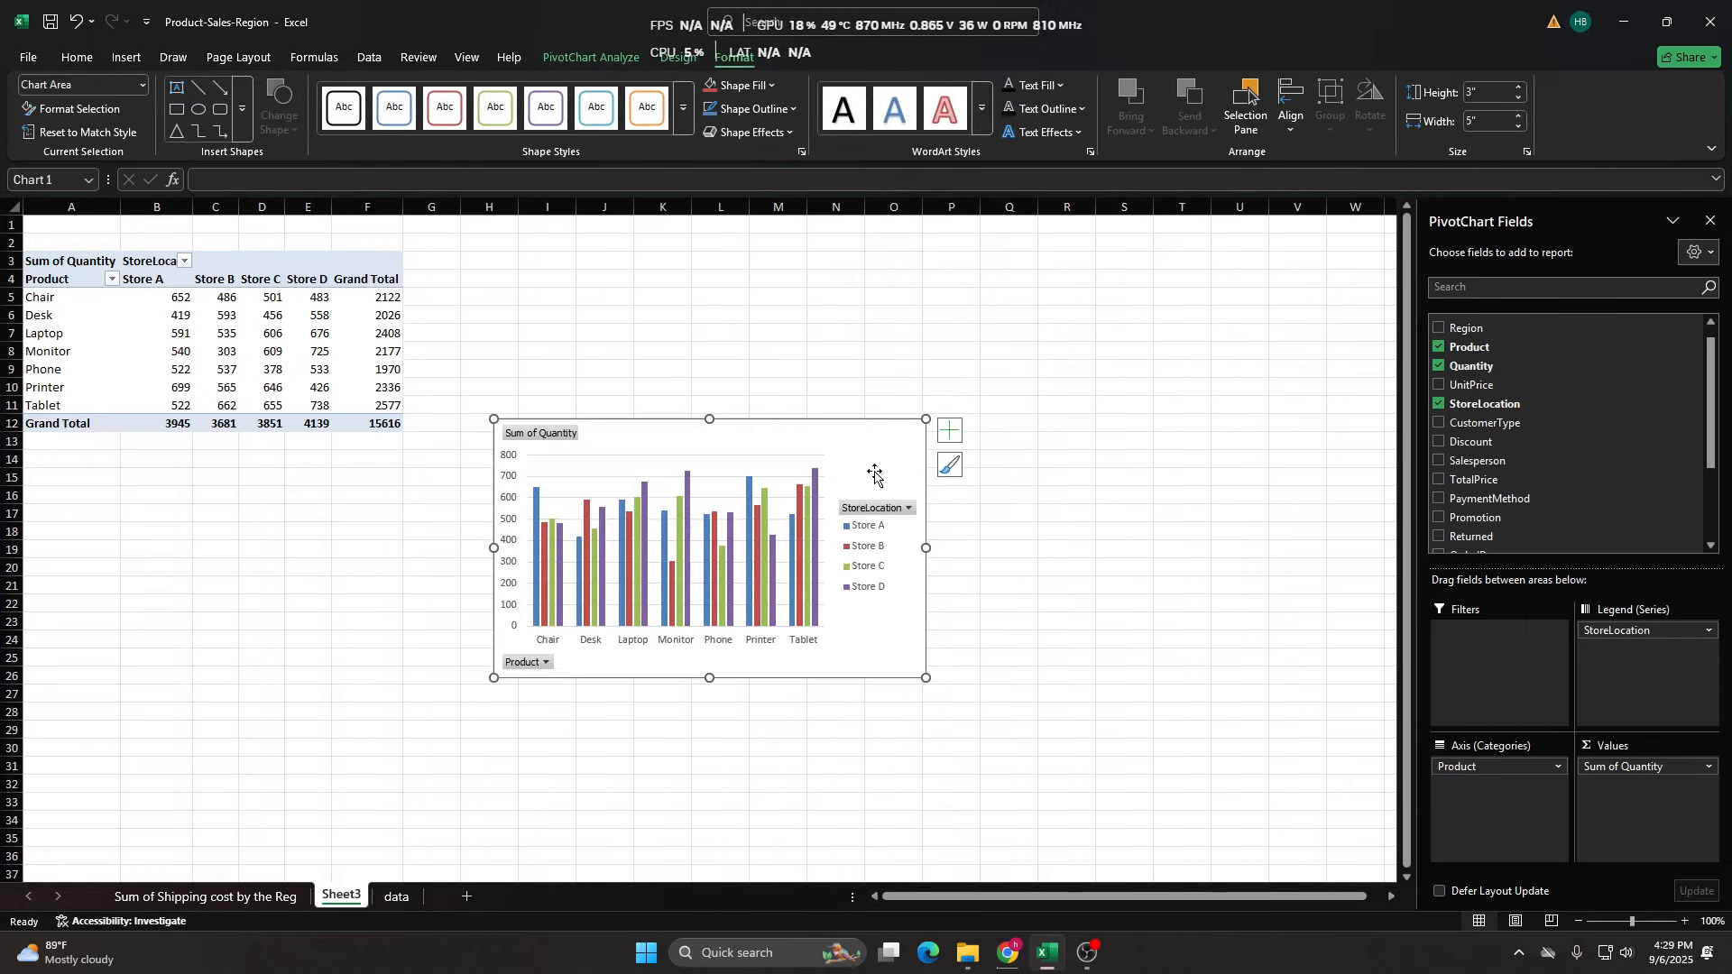
Enlarge the PivotChart to about 4.16" high by 8.94" wide and place it beside the pivot table.
left_click_drag(922, 413, 1266, 320)
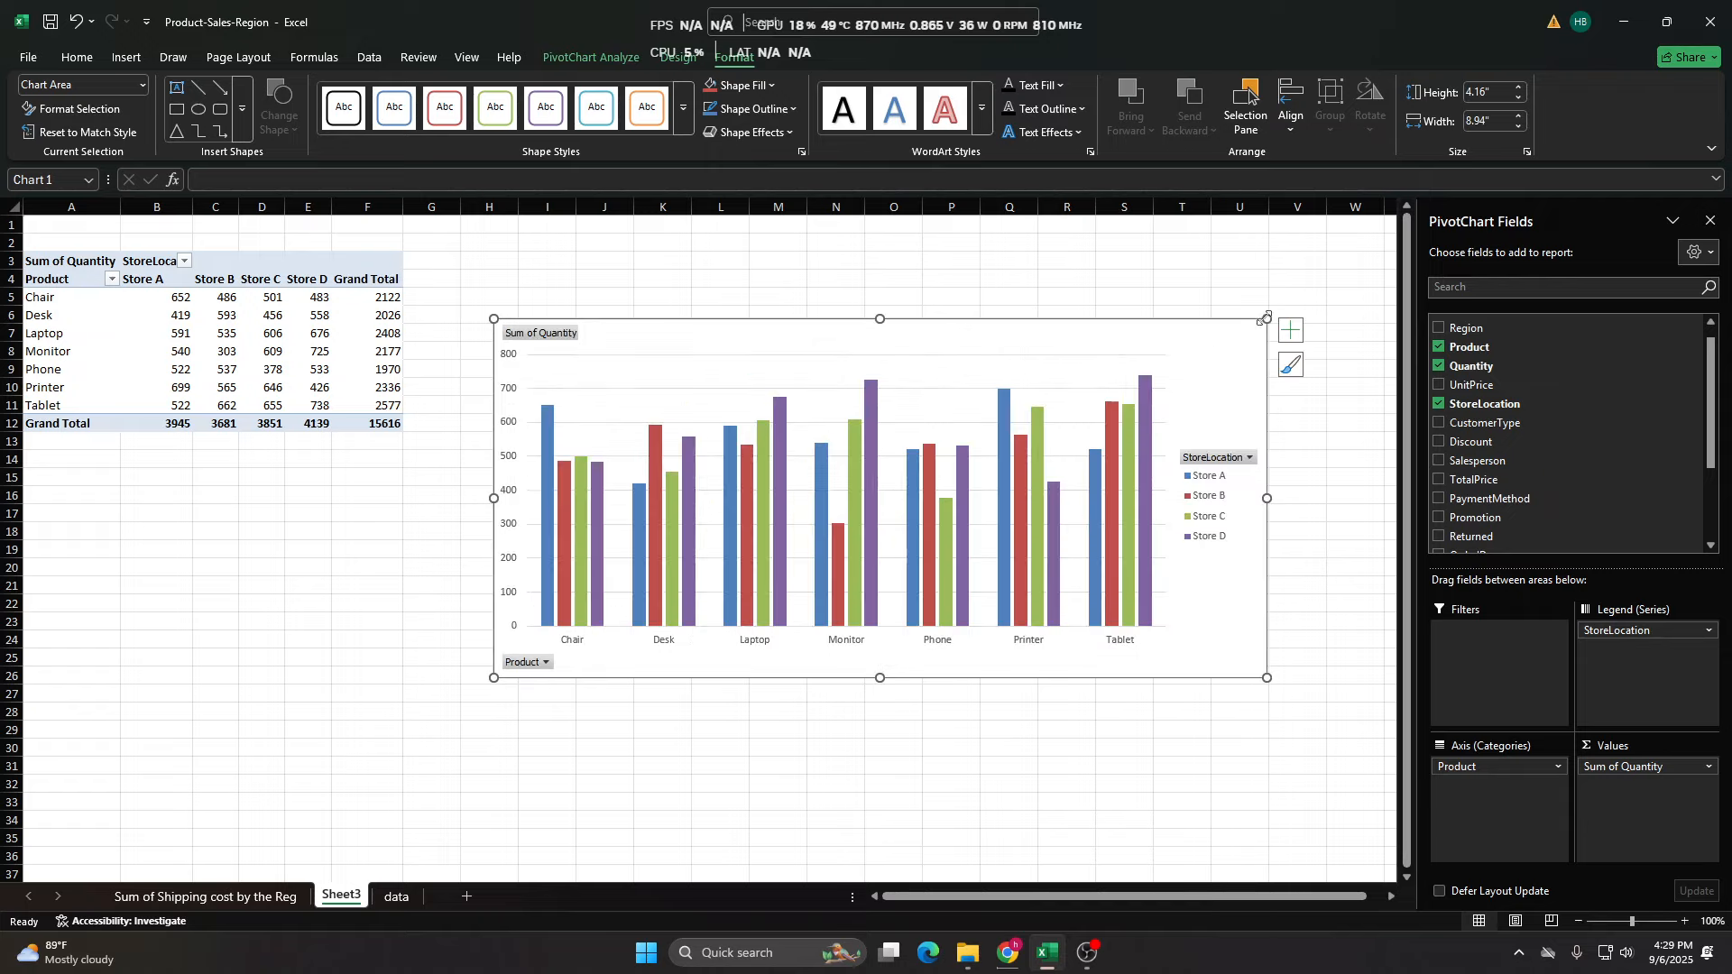
left_click_drag(796, 337, 724, 286)
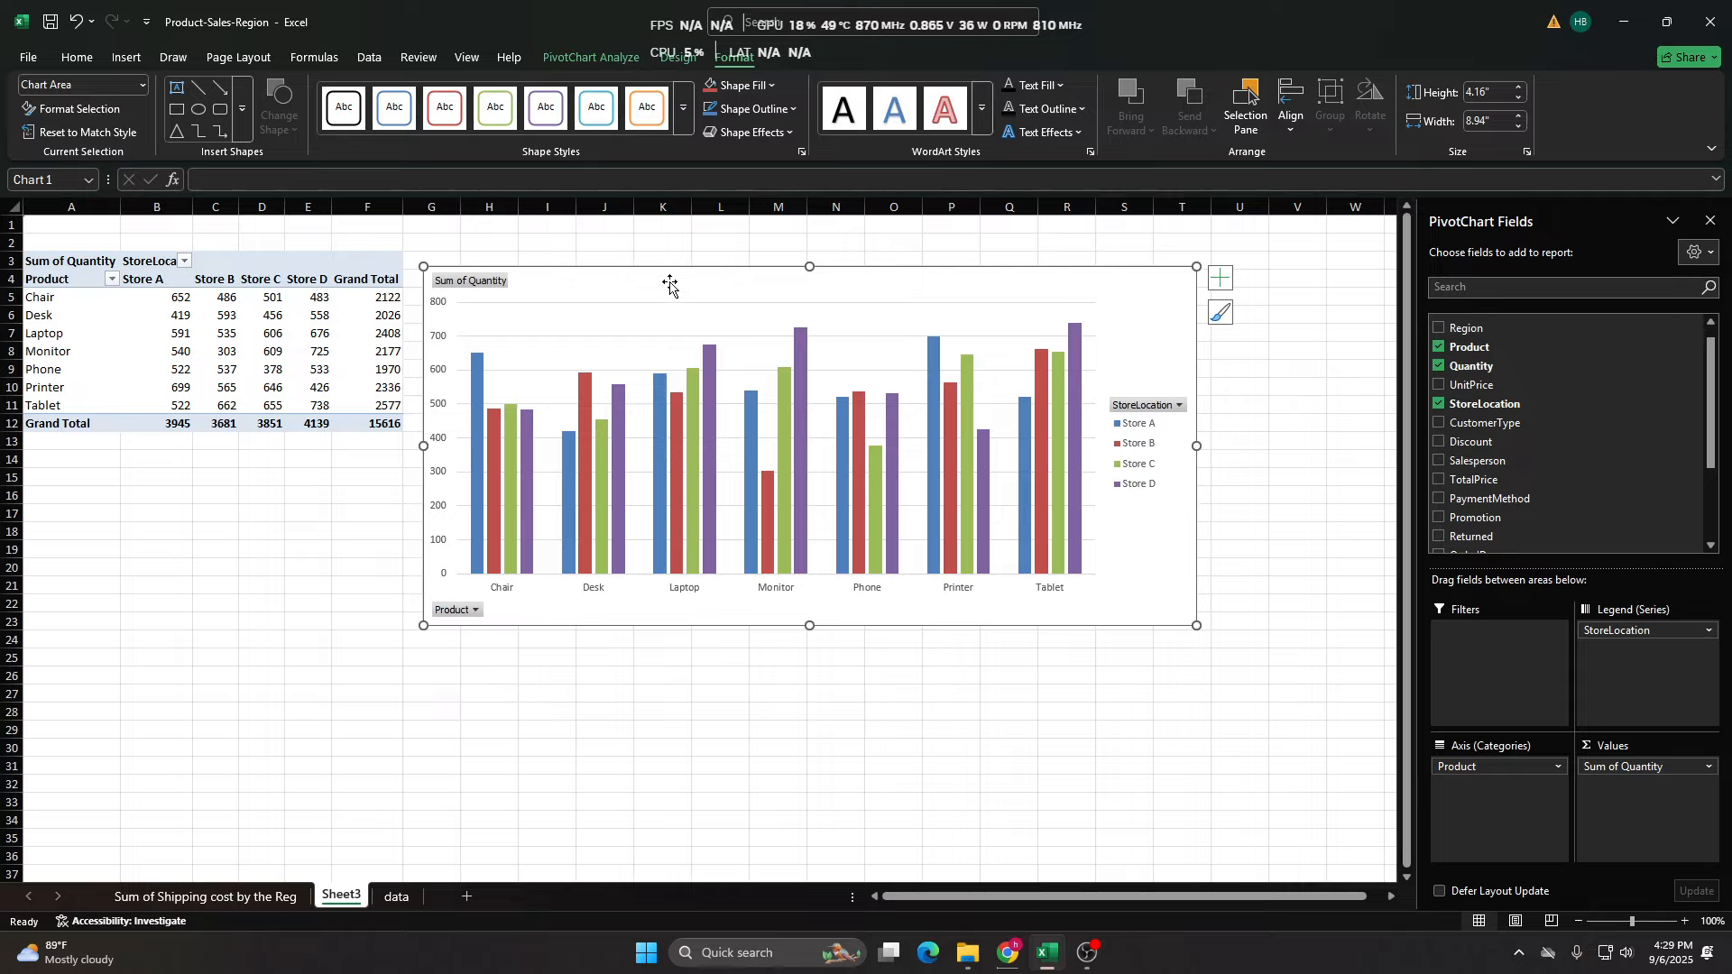
left_click_drag(920, 277, 928, 288)
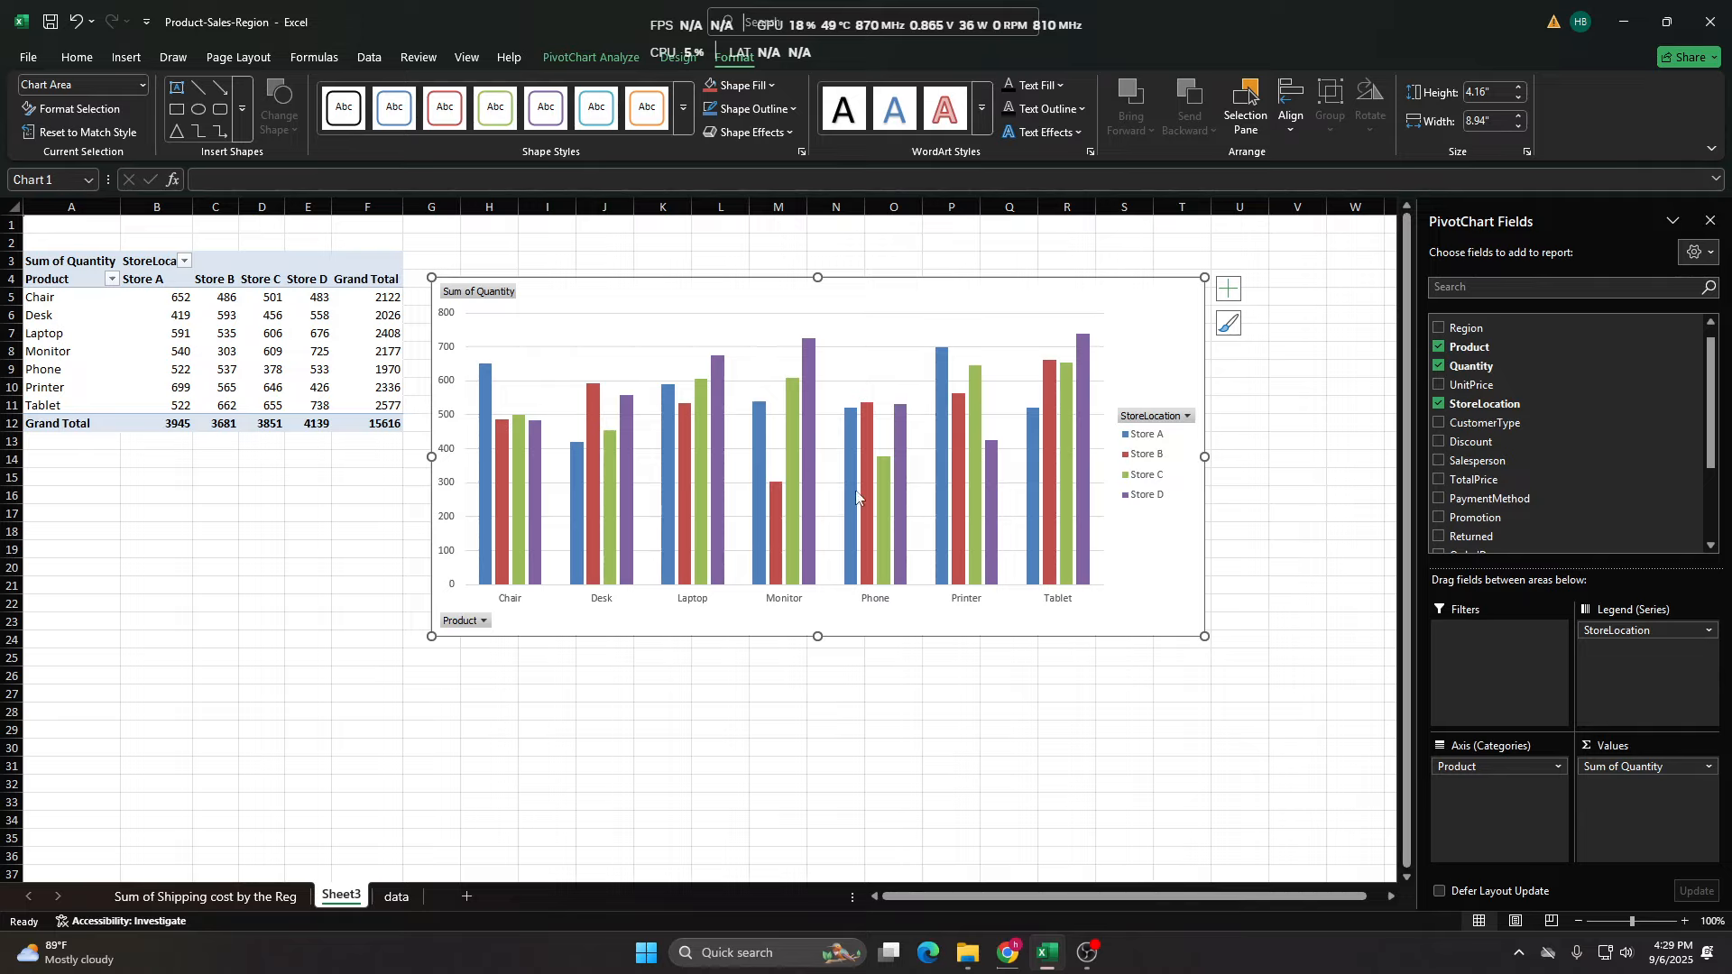
Add data labels to the PivotChart and remove its gridlines.
left_click(1230, 289)
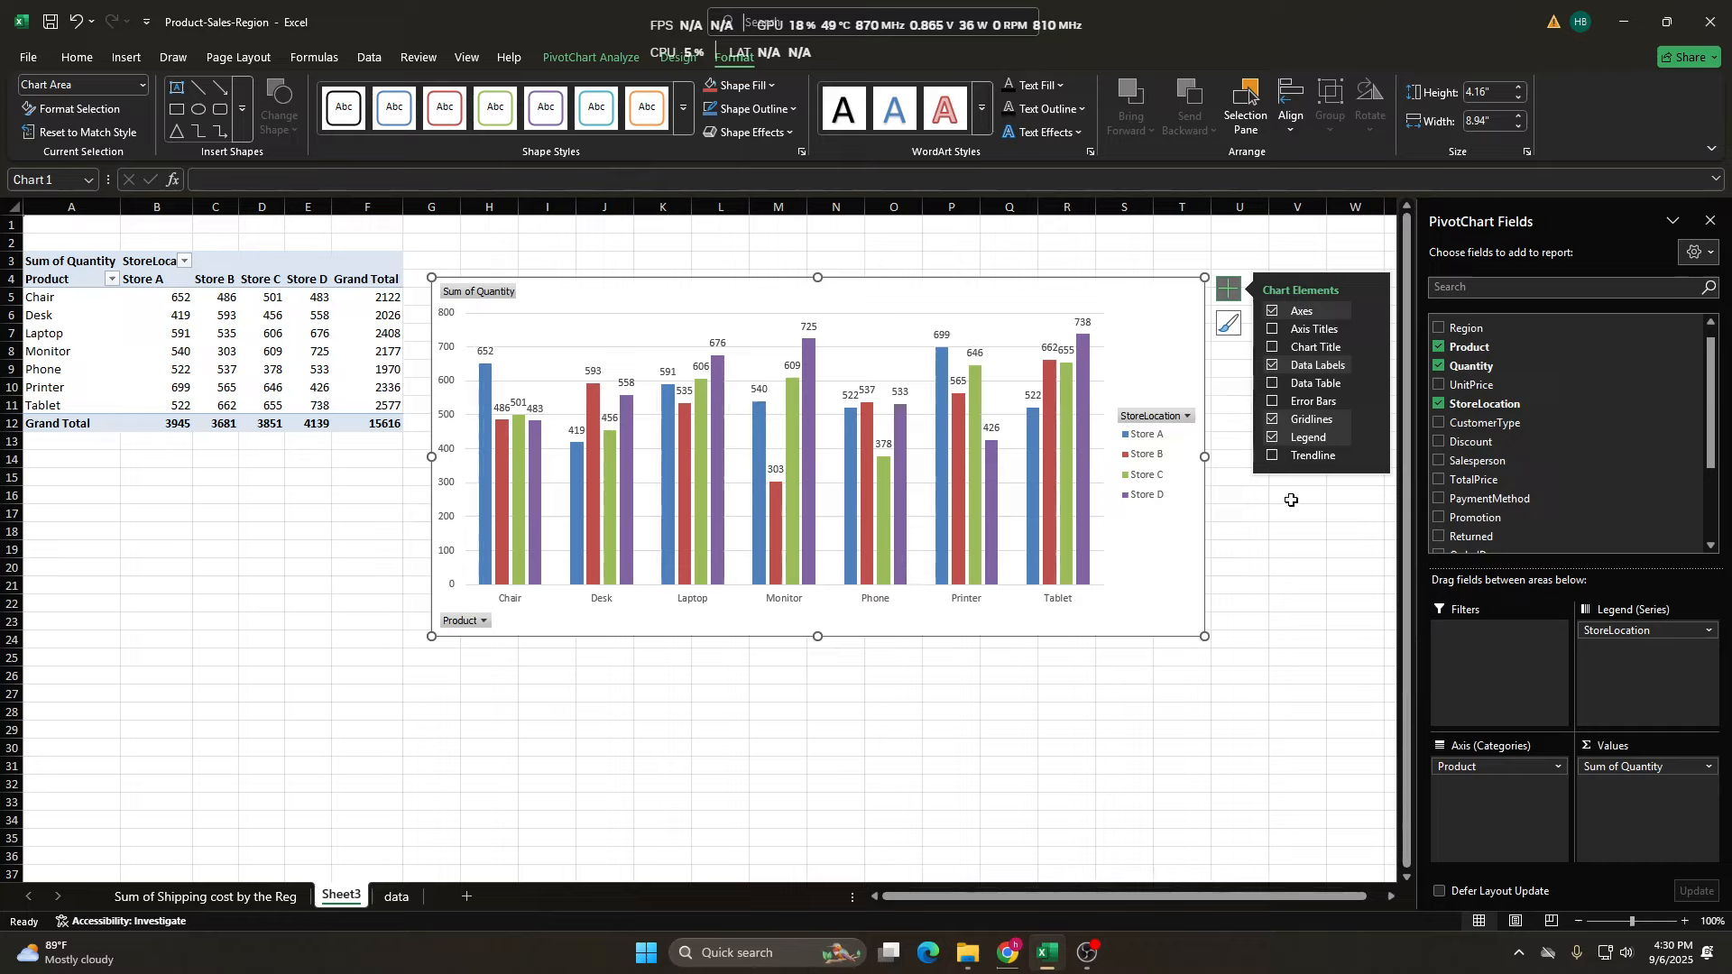
left_click(1272, 421)
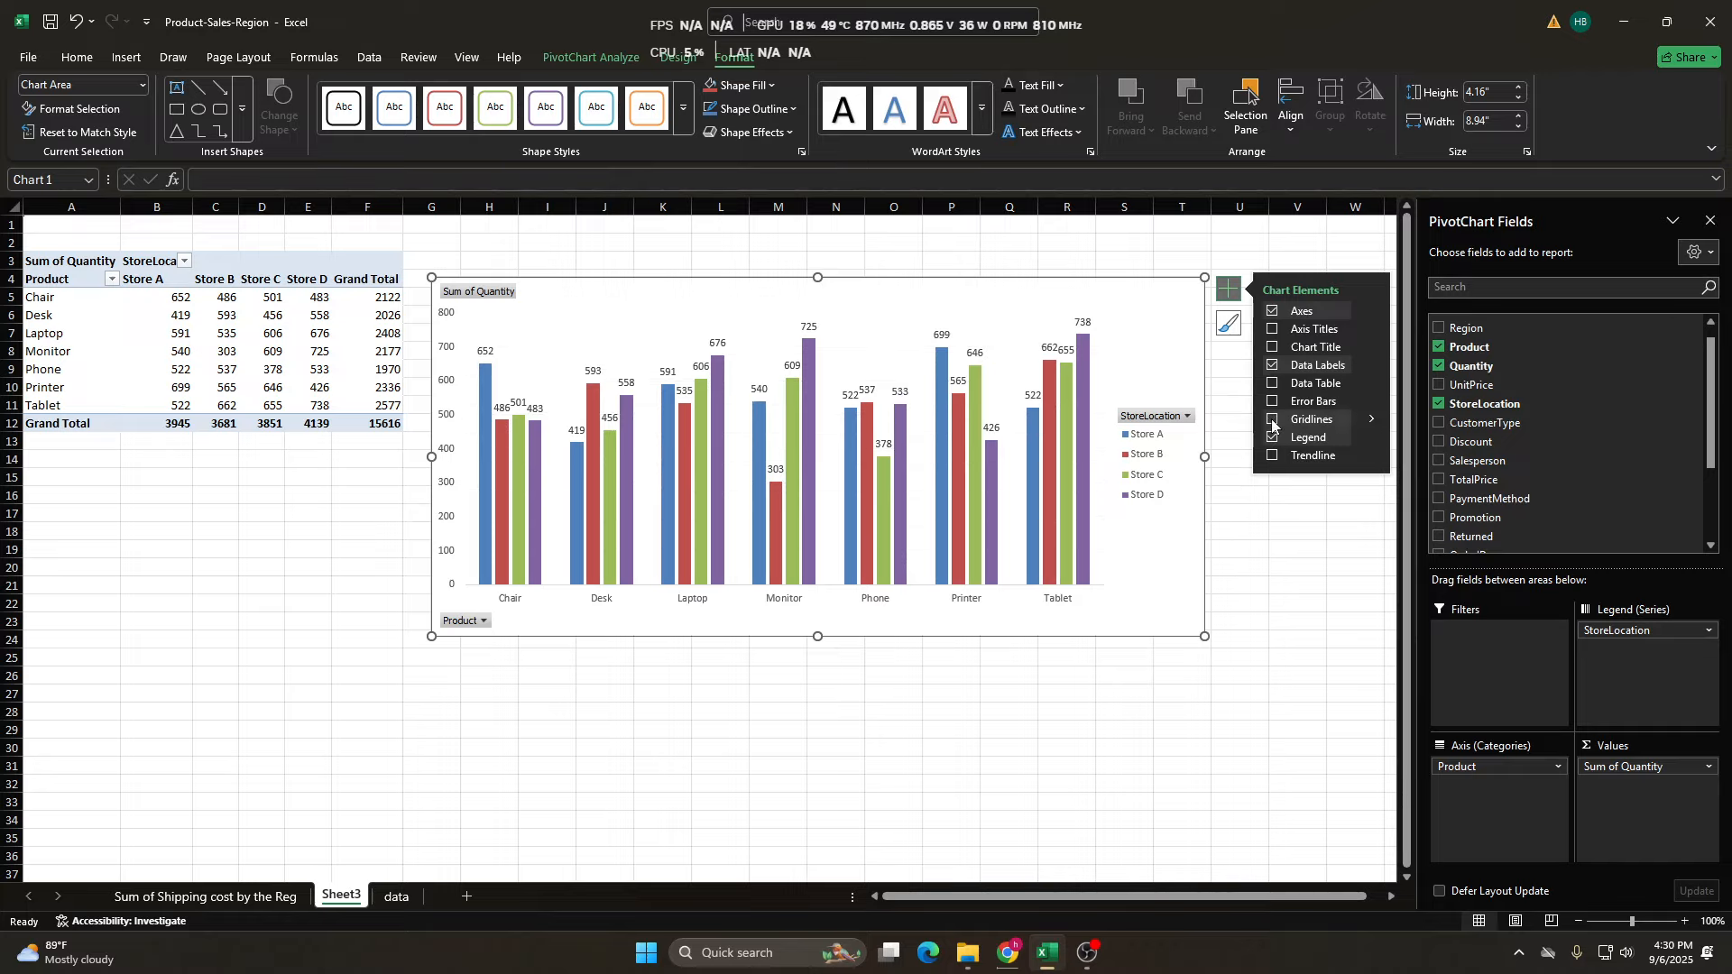
Widen the PivotChart to about 13.43" and shift it so it spans roughly columns B to U.
left_click_drag(1206, 456, 1331, 456)
left_click_drag(431, 456, 22, 456)
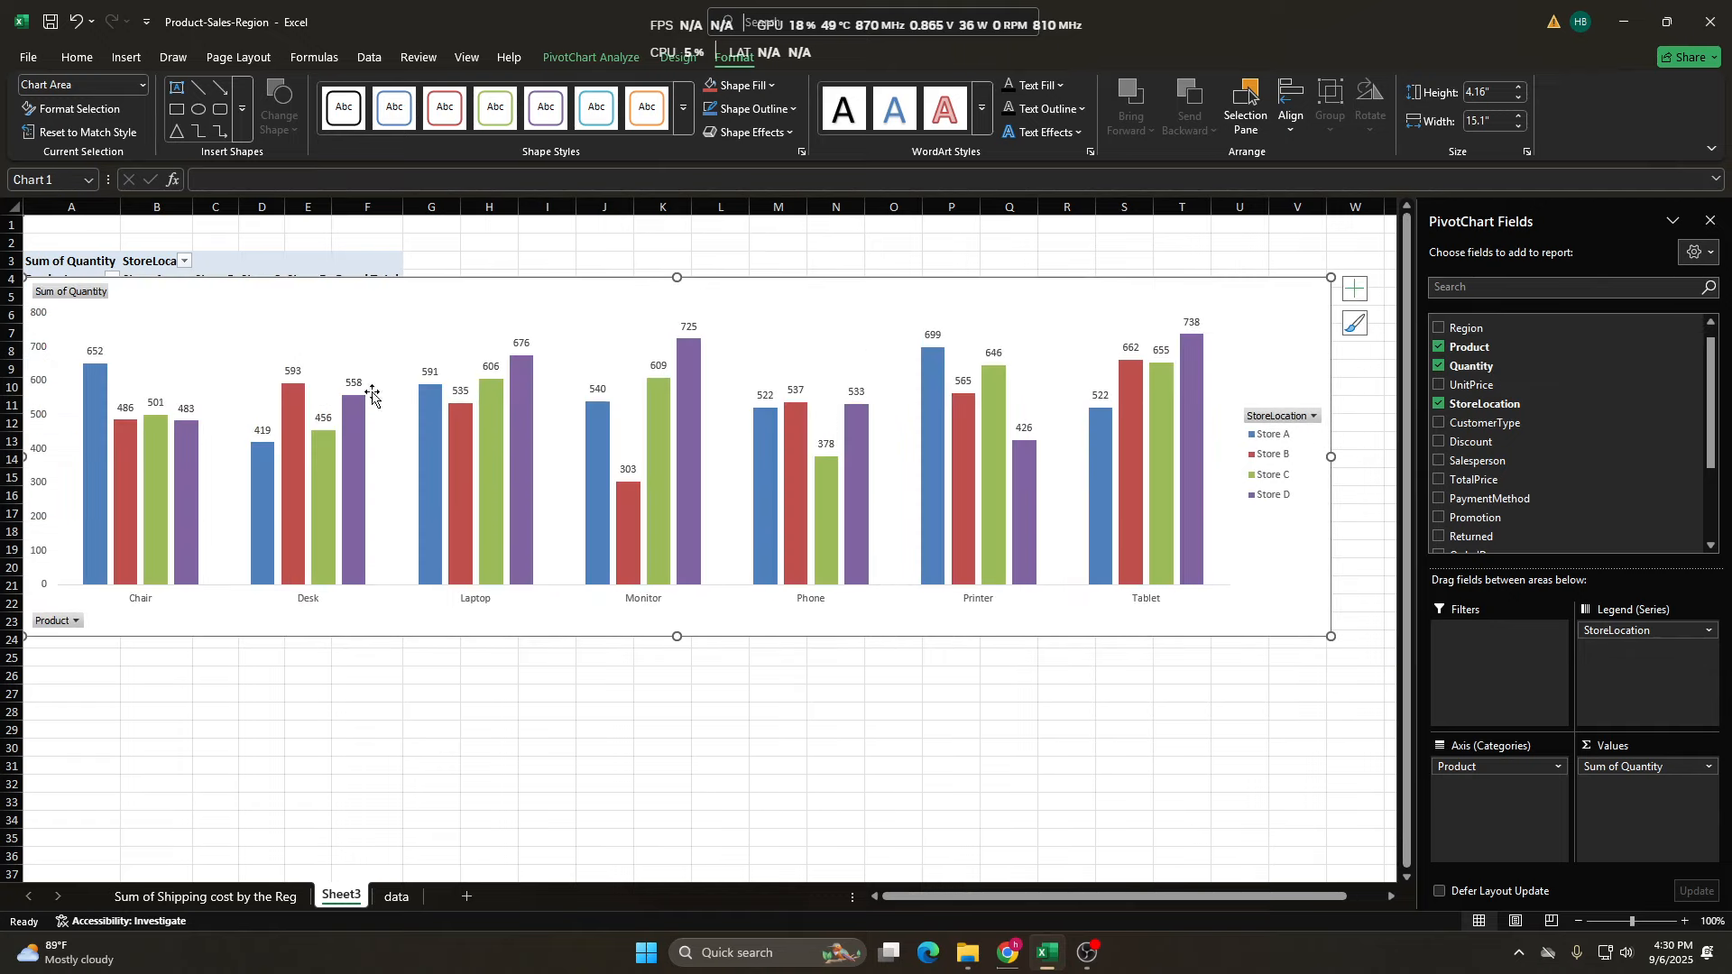
left_click_drag(1331, 457, 1183, 456)
left_click_drag(741, 324, 798, 323)
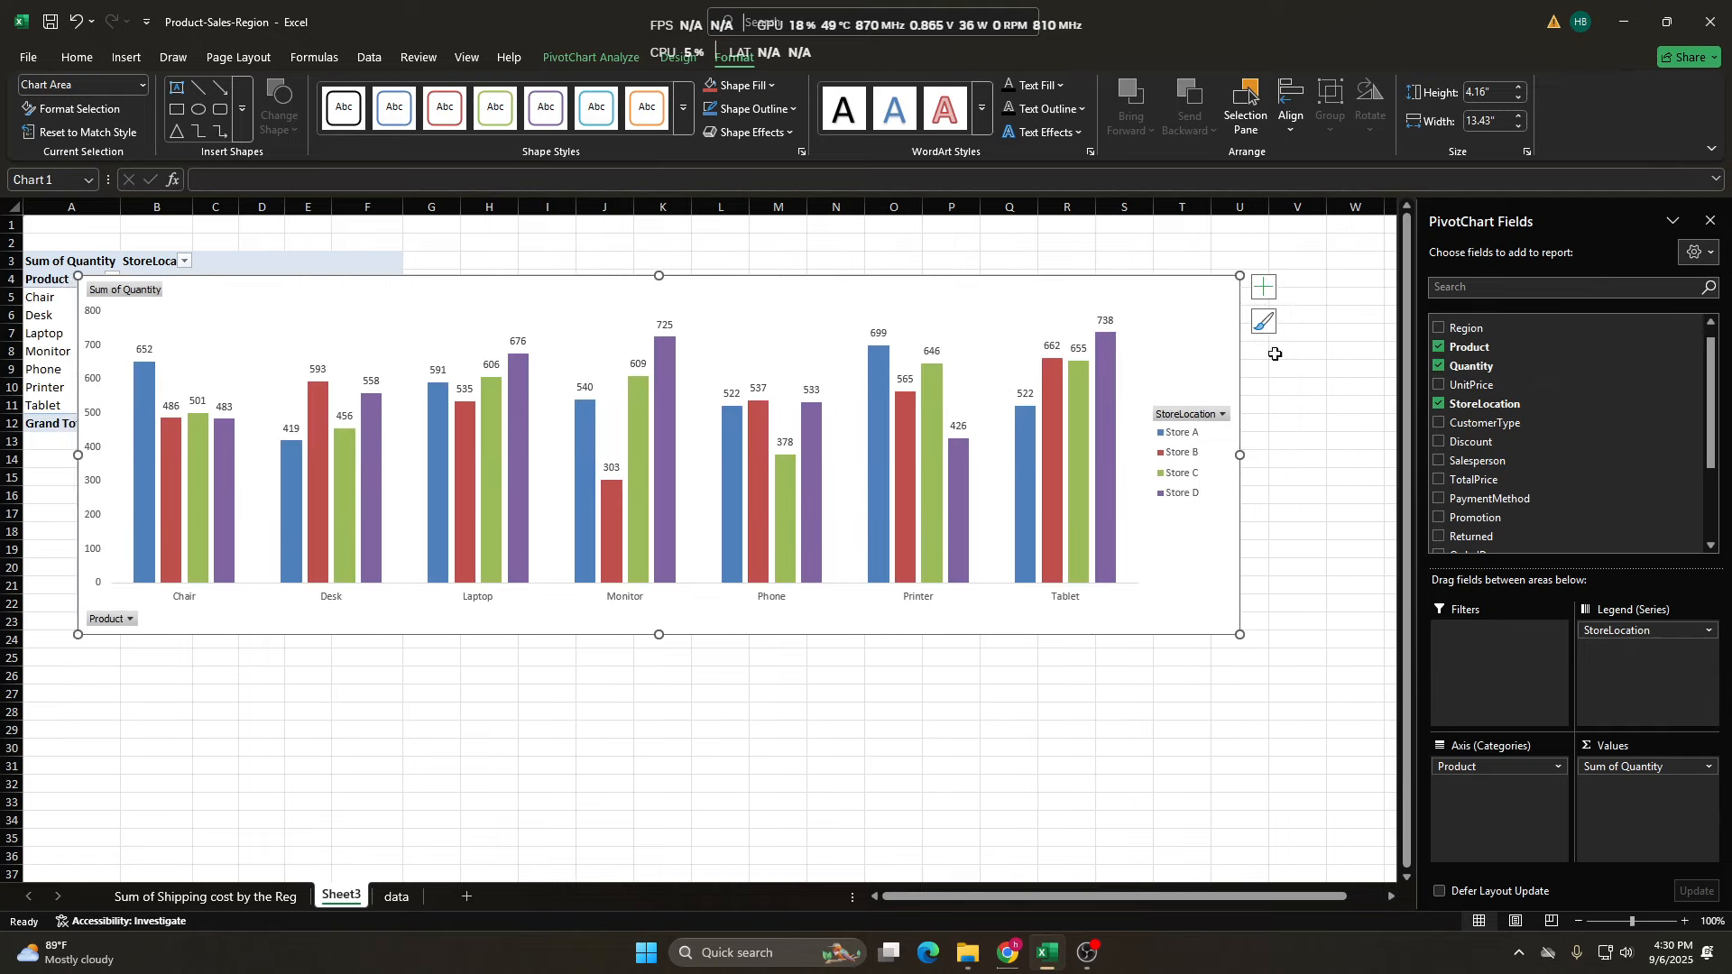
Try axis titles and error bars on the PivotChart, and switch its legend off and on.
left_click(1264, 287)
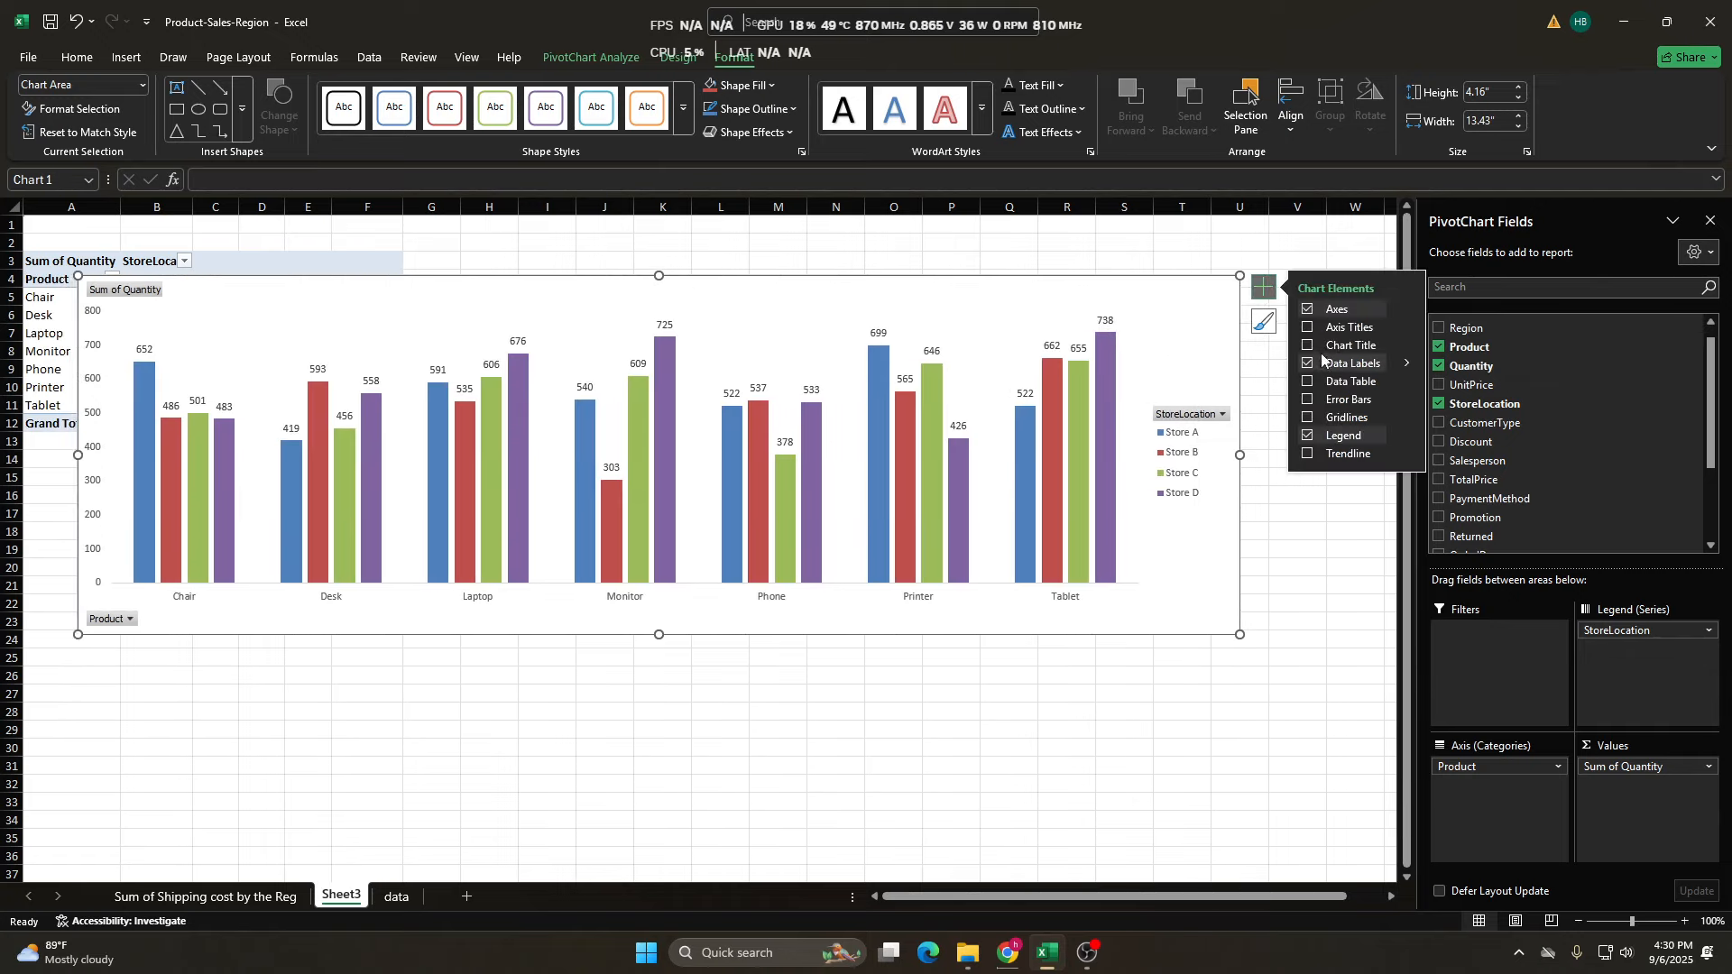
left_click(1310, 329)
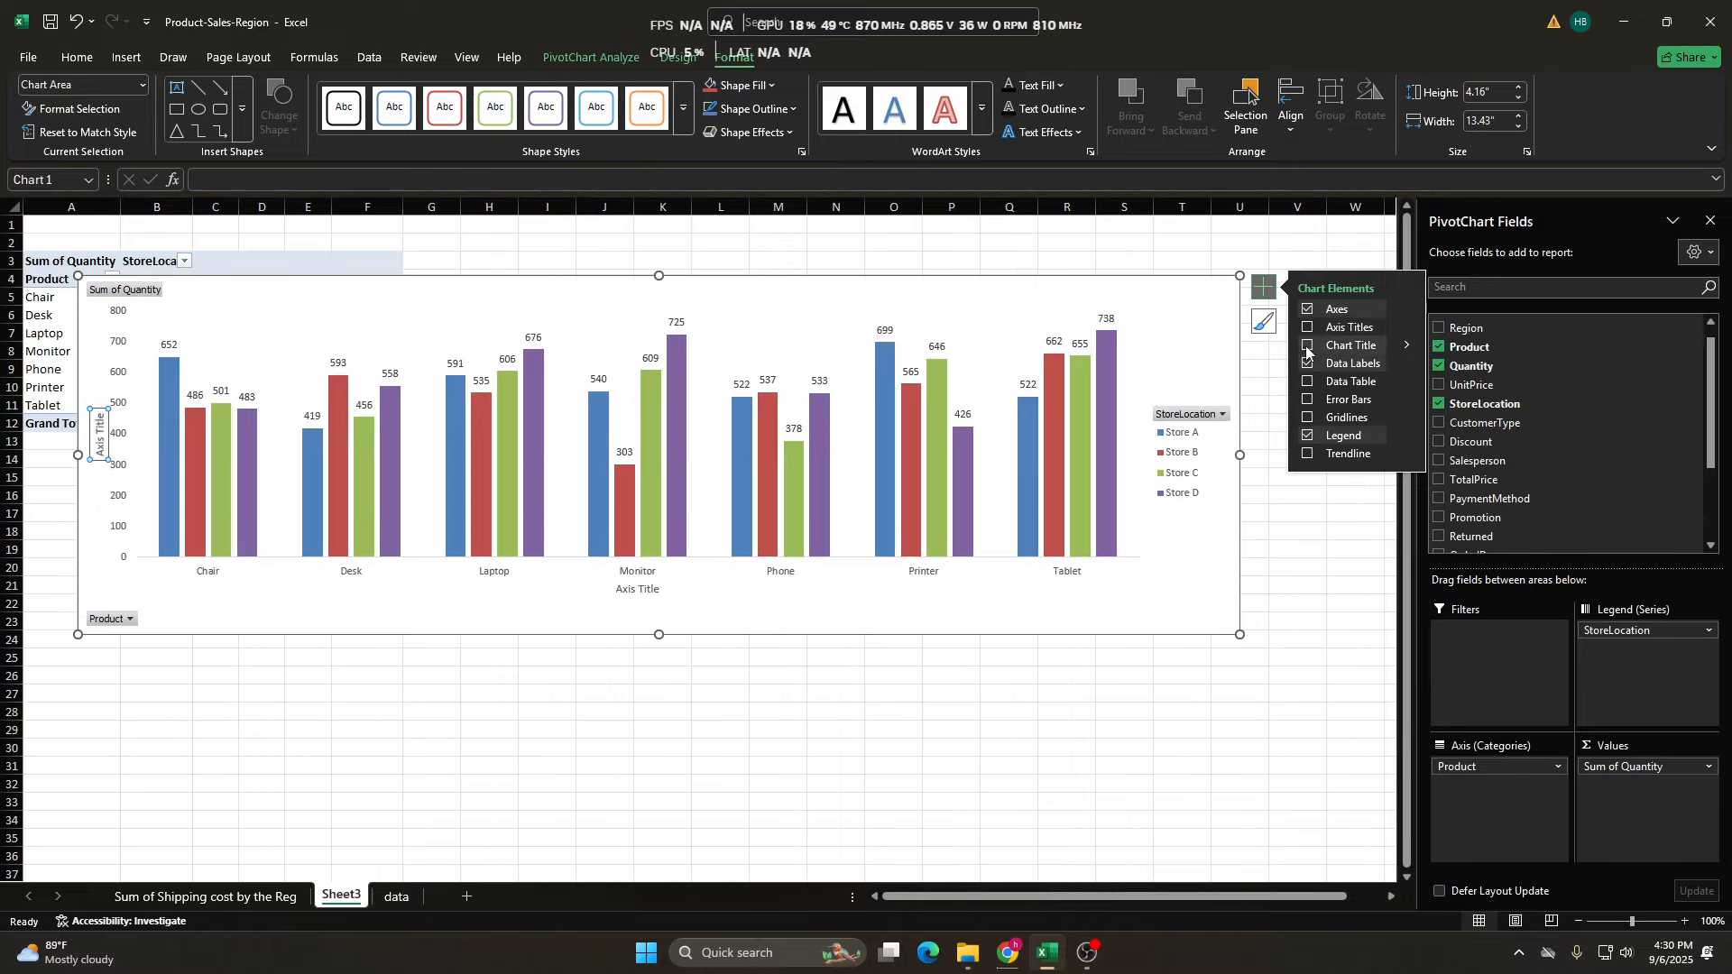
left_click(1308, 328)
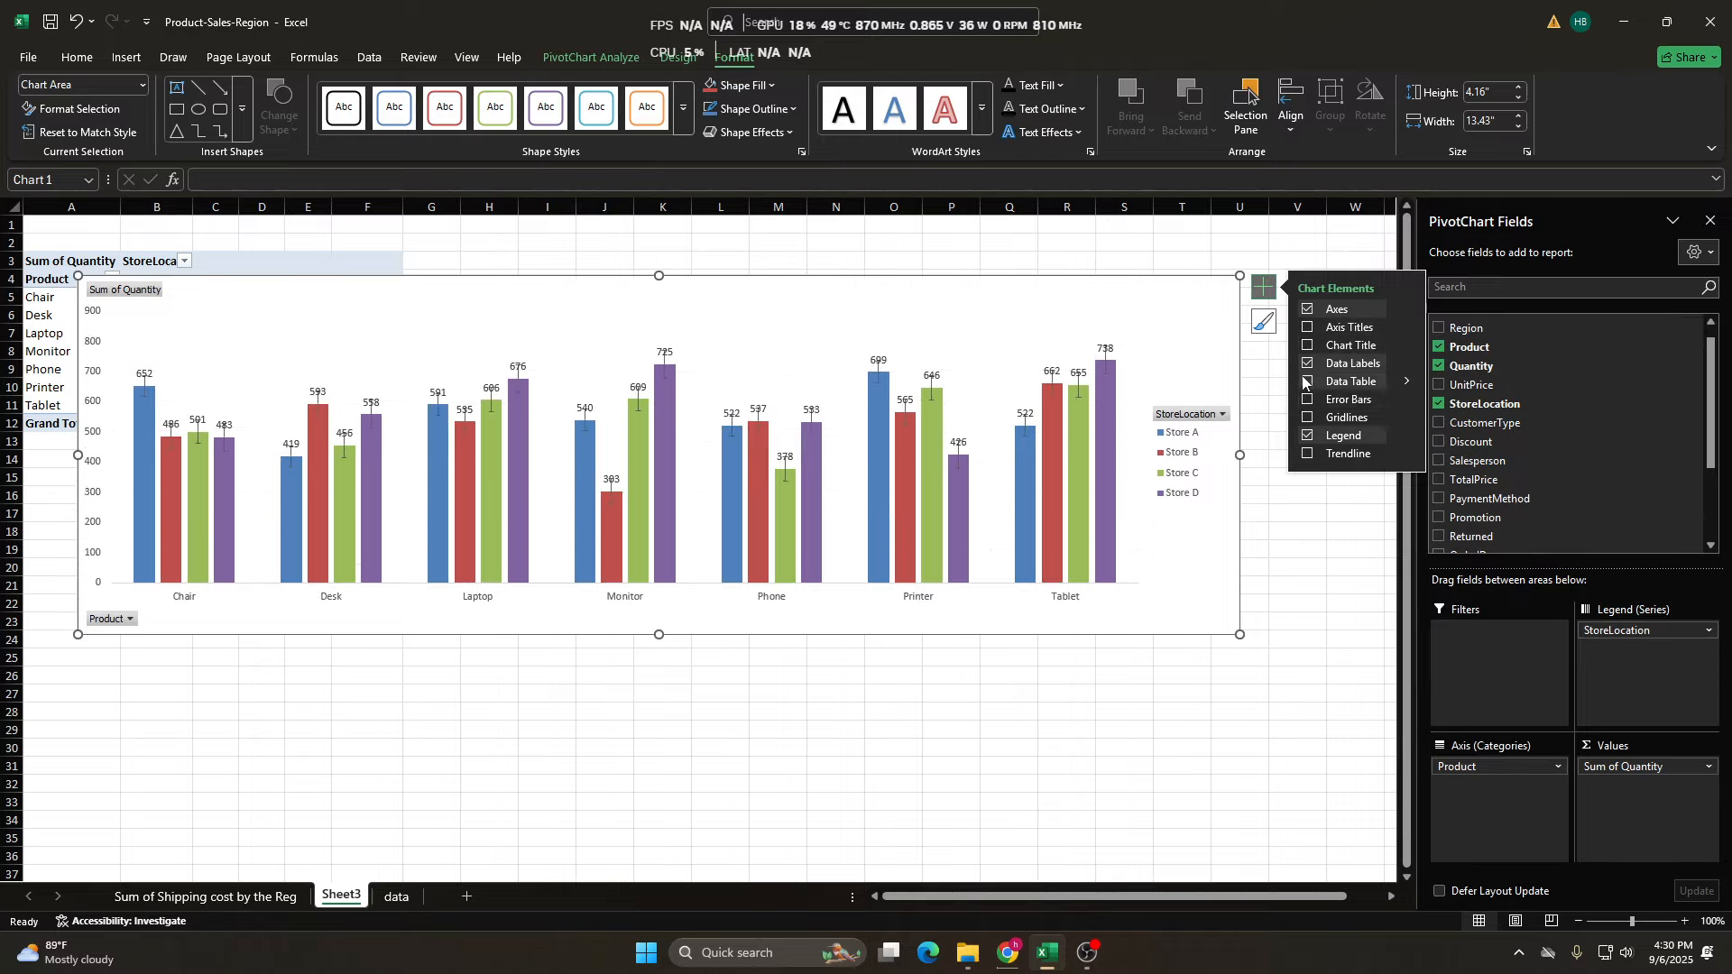
left_click(1310, 435)
left_click(1310, 435)
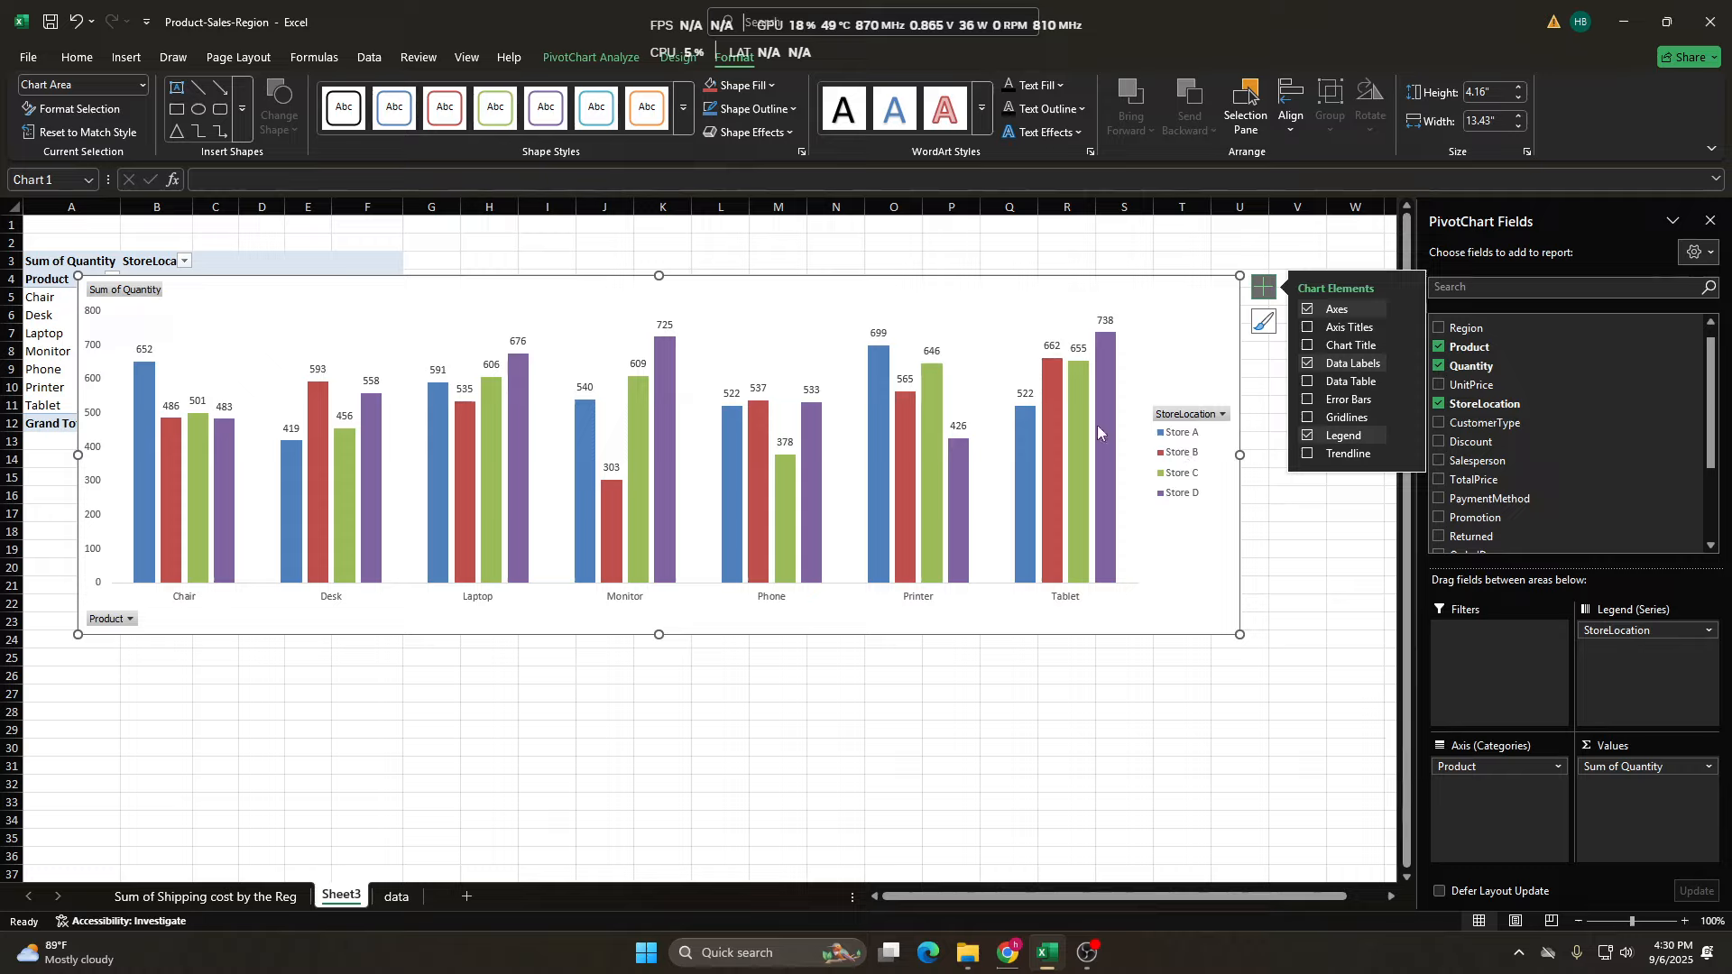
Hide all field buttons on the PivotChart, then increase its height to about 5.33" and reposition it from row 3.
right_click(1172, 419)
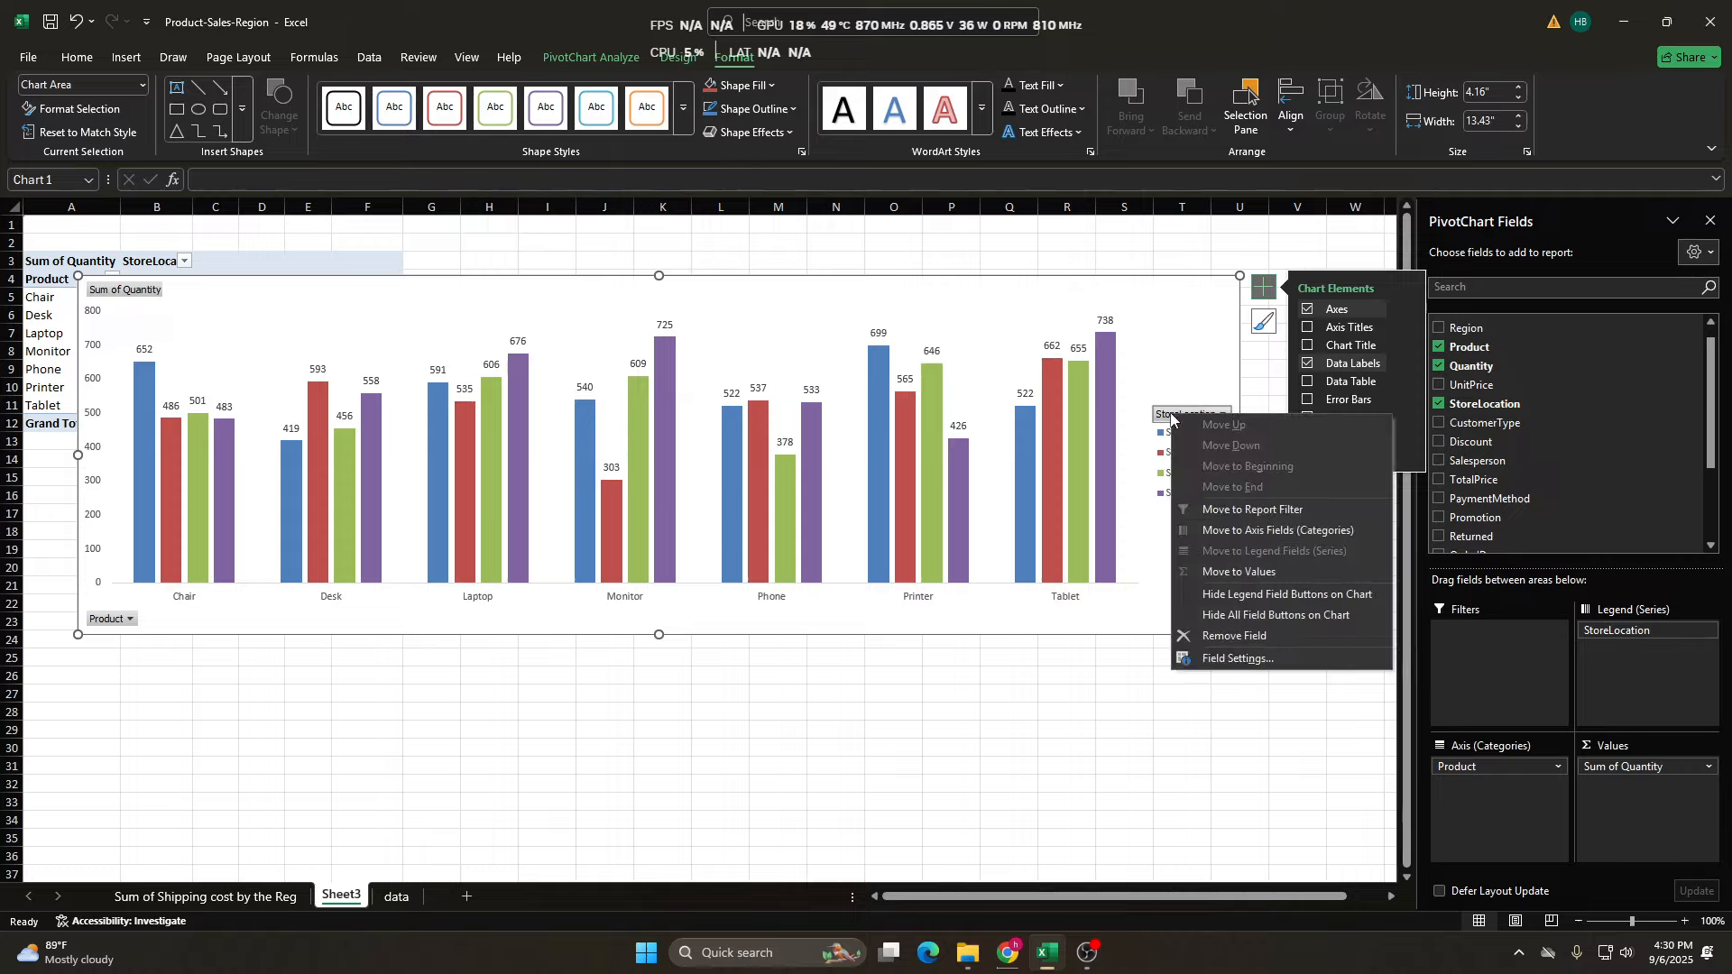
left_click(1233, 616)
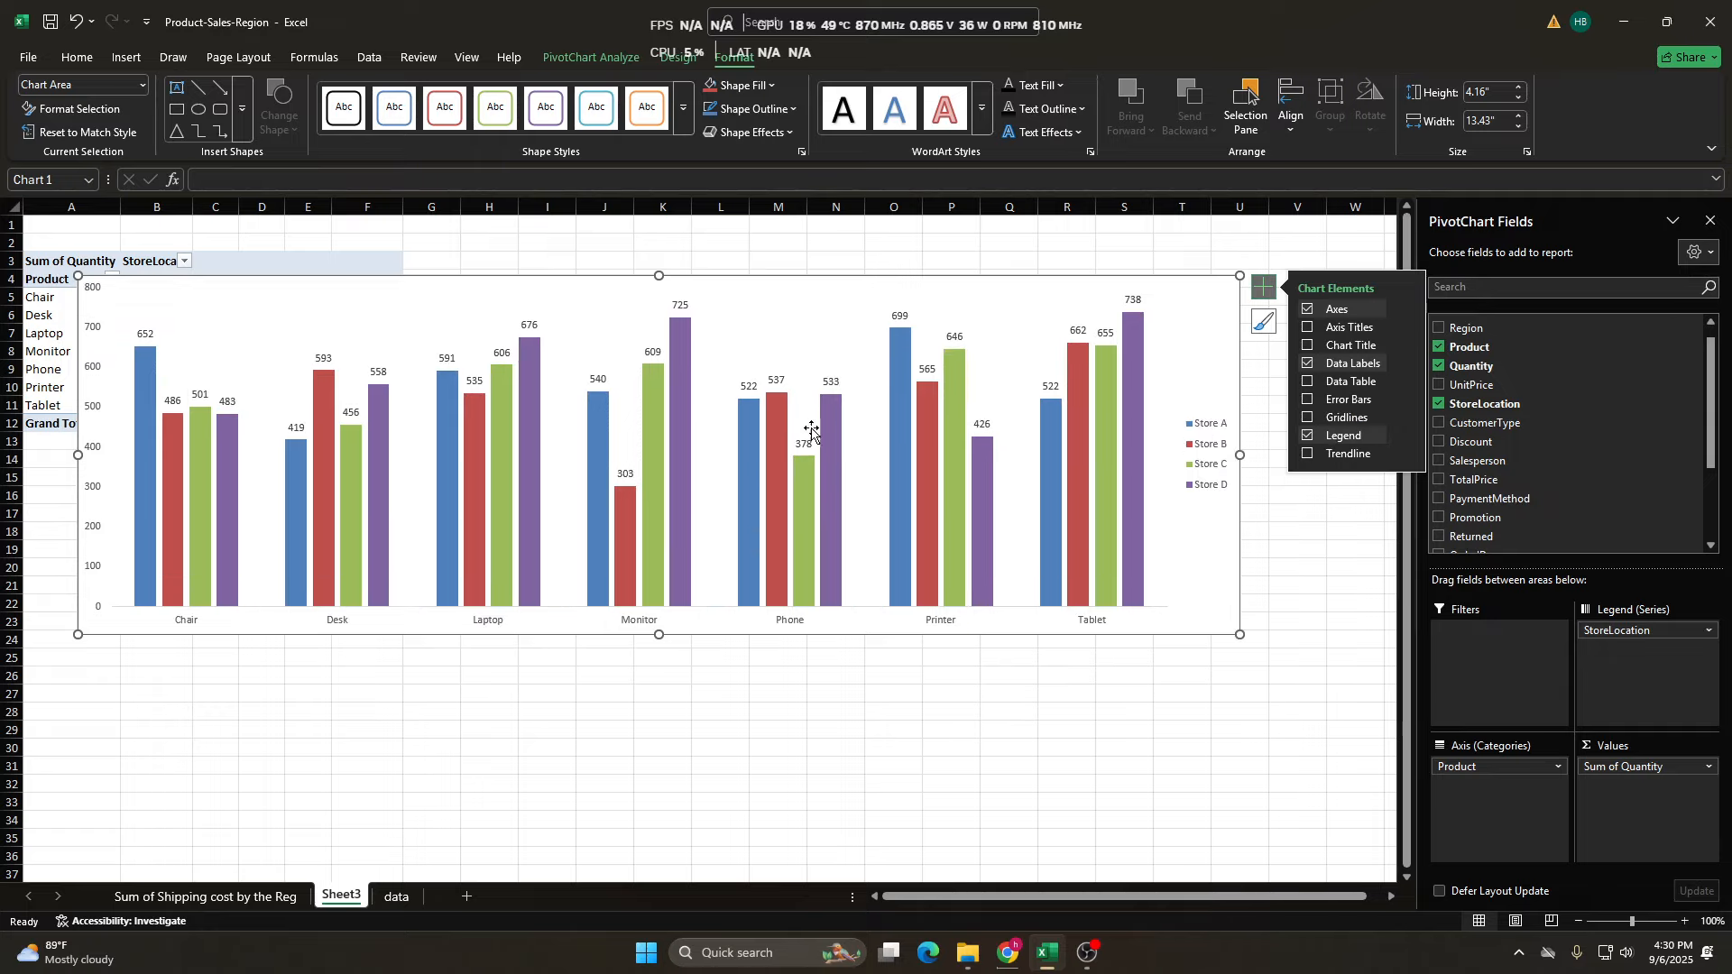
left_click_drag(661, 636, 661, 737)
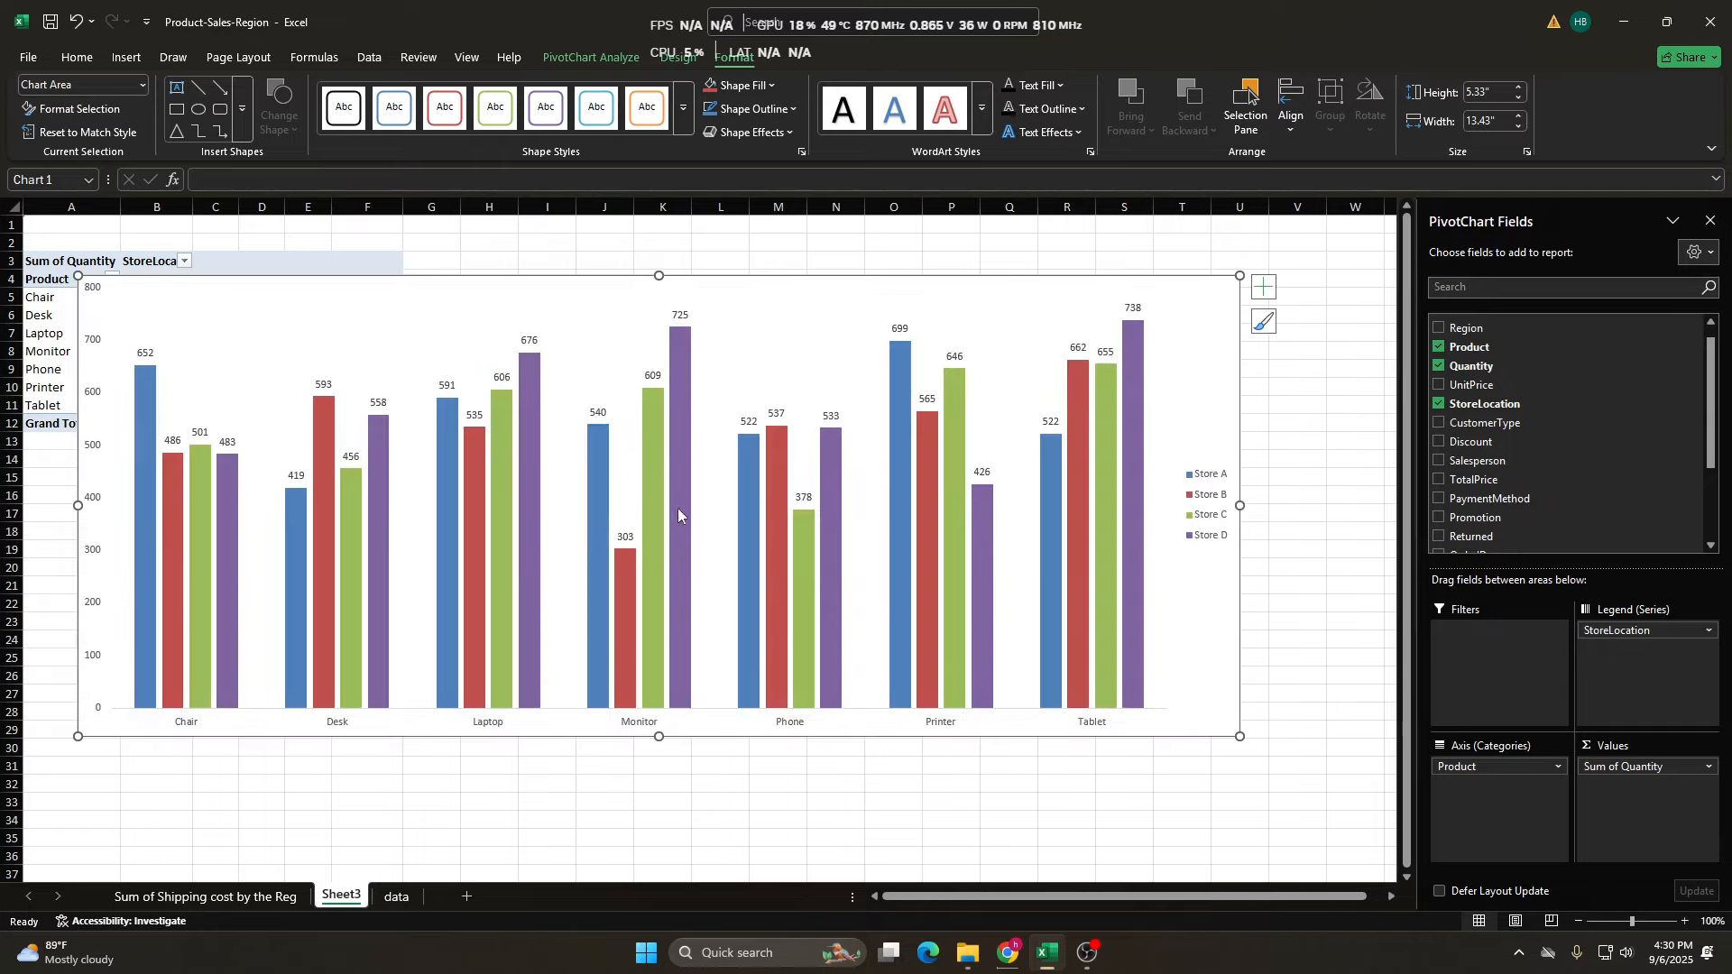
left_click_drag(610, 277, 660, 254)
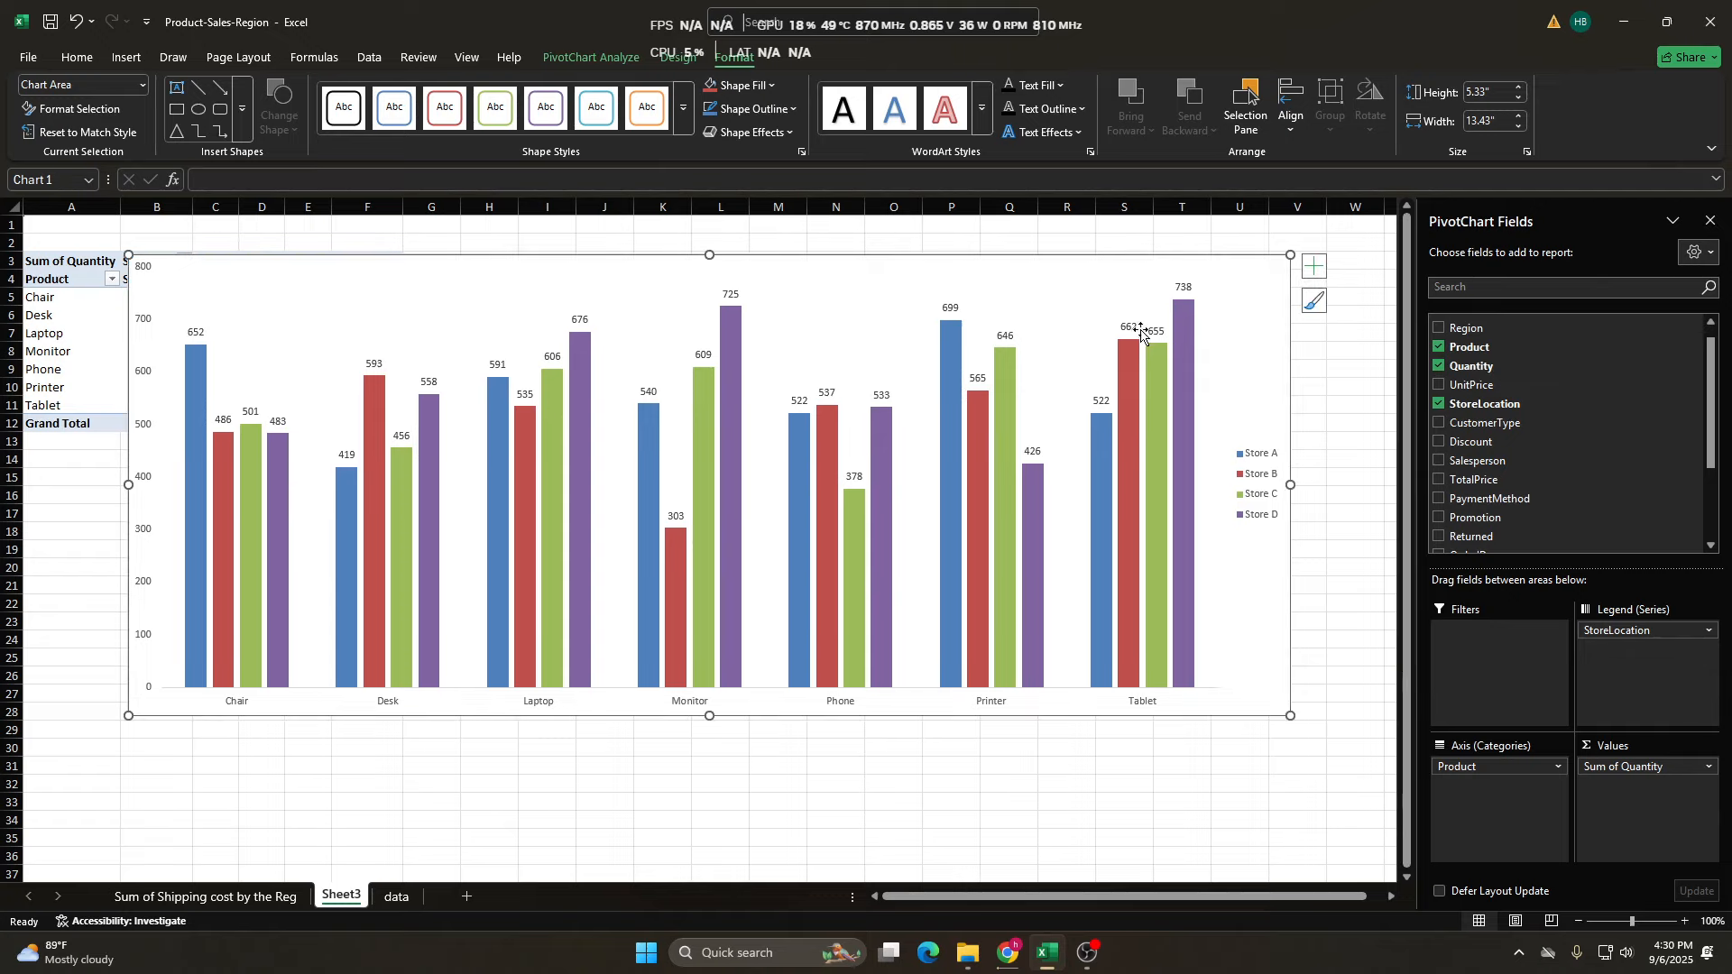
Try several chart styles on the PivotChart, including a dark background, an outlined-bar dark style and the final style with bevelled columns.
left_click(1309, 307)
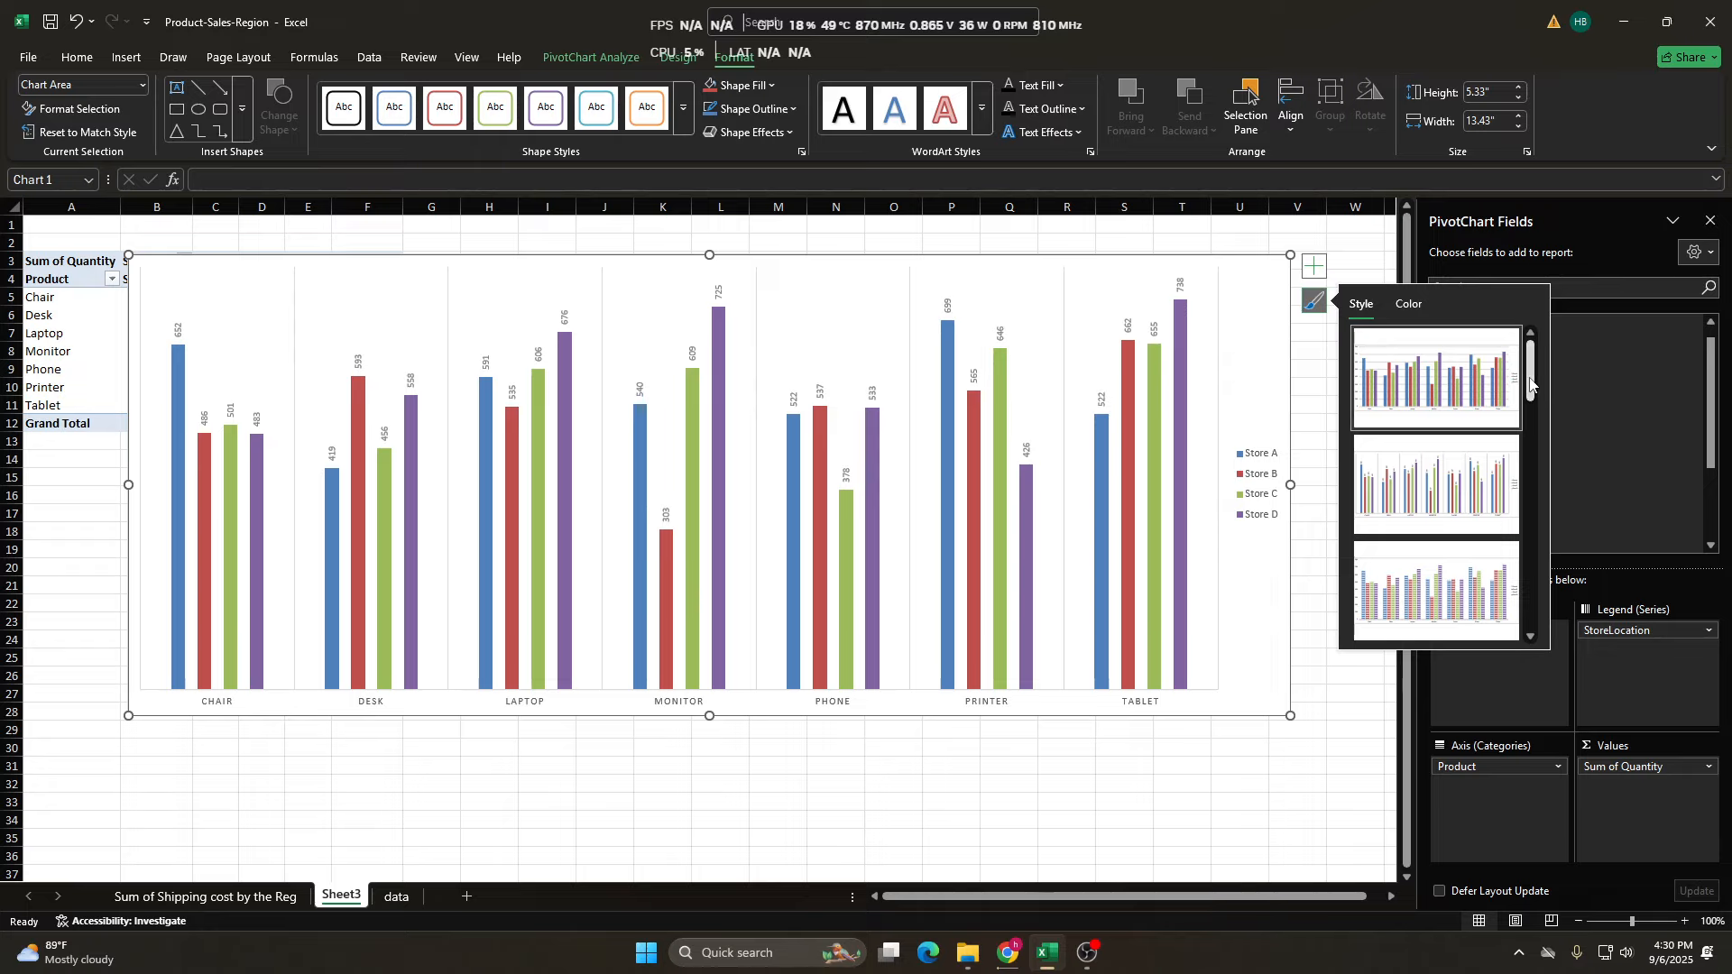
scroll(1542, 402, "down", 3)
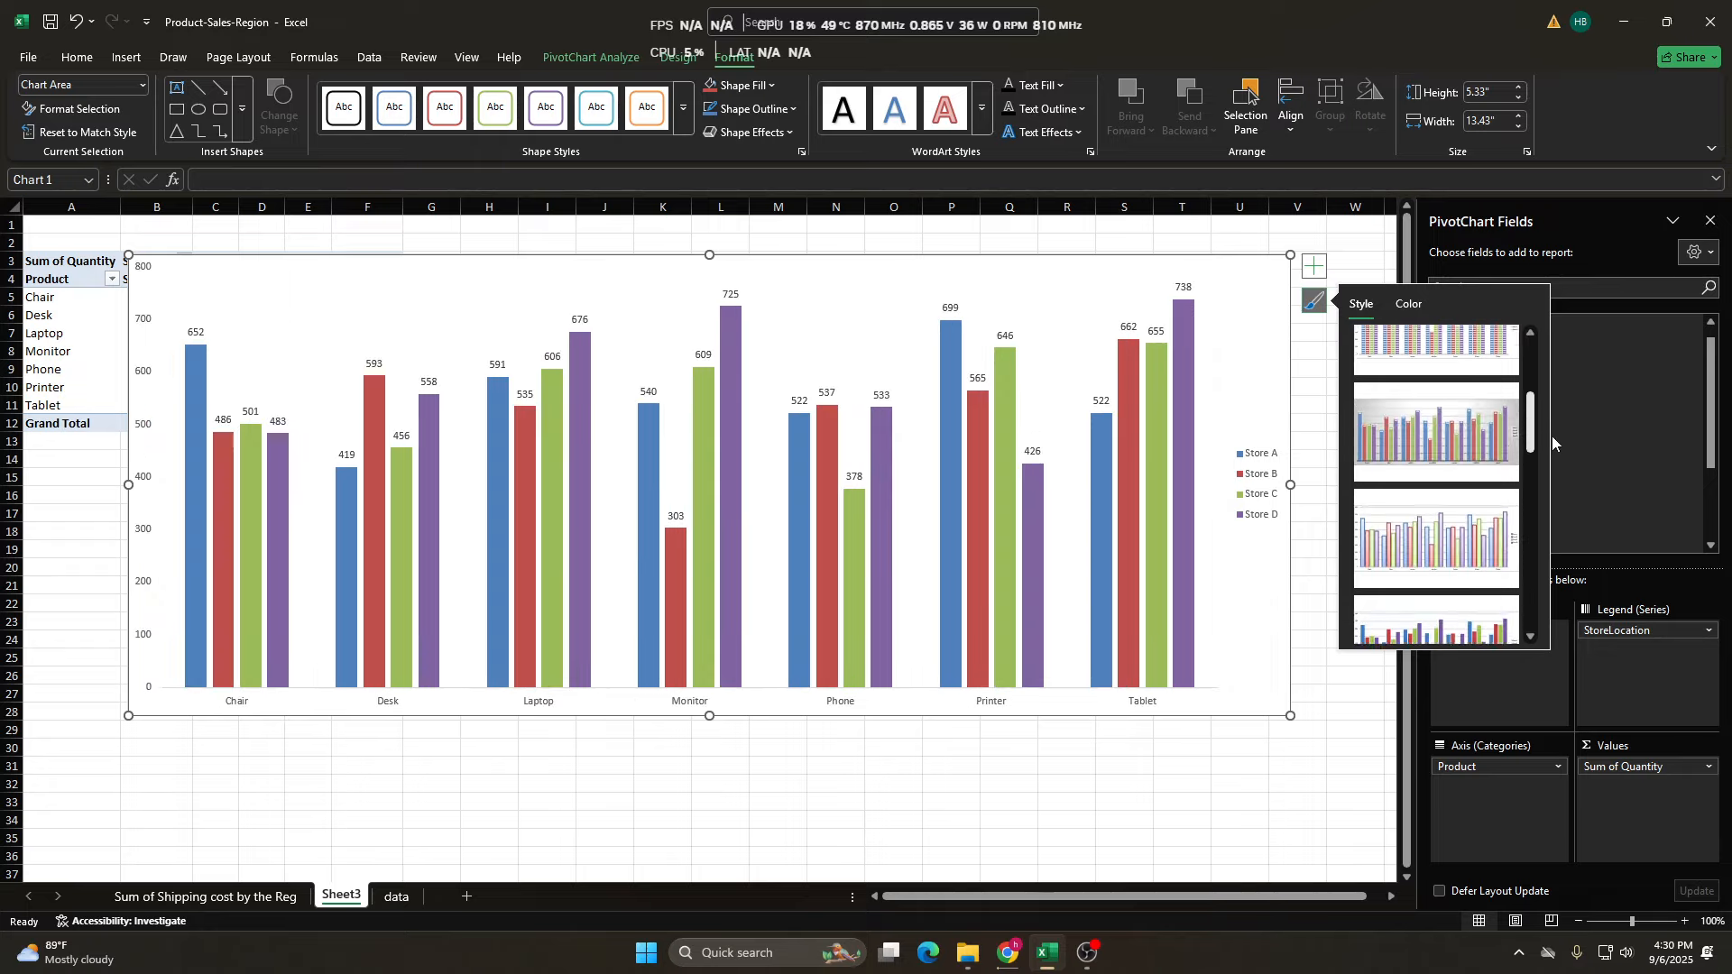
scroll(1552, 441, "down", 1)
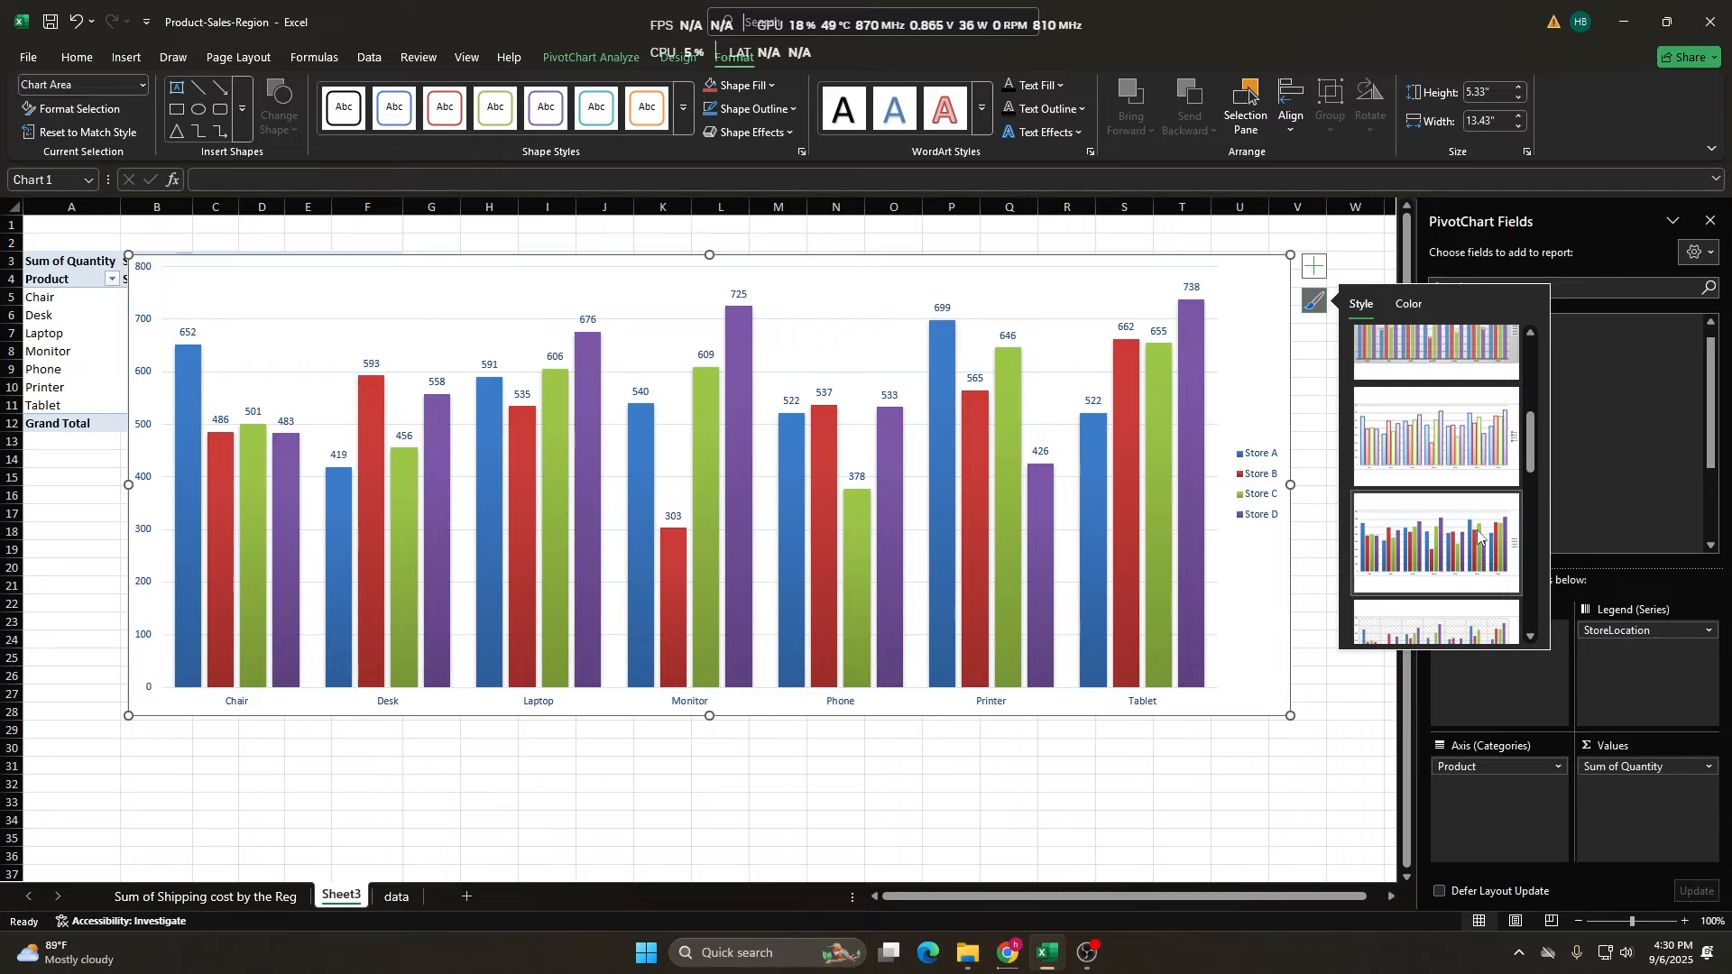
left_click_drag(1533, 437, 1548, 489)
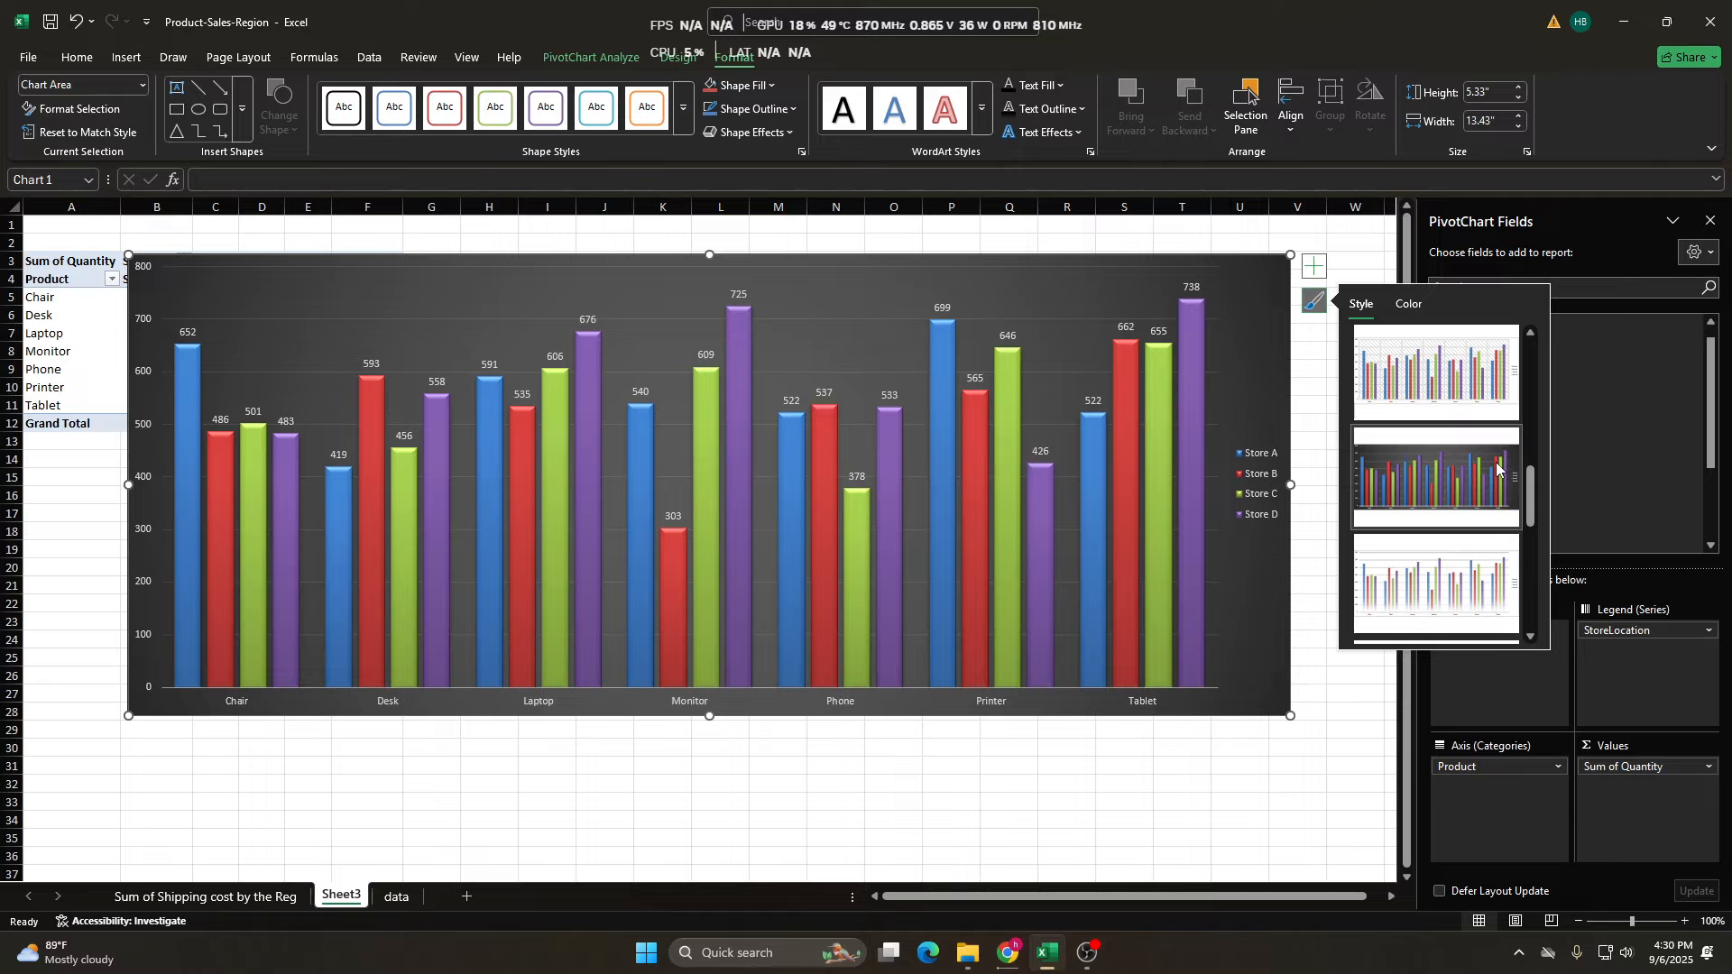
left_click(1497, 468)
left_click_drag(1535, 485, 1553, 566)
left_click(1478, 492)
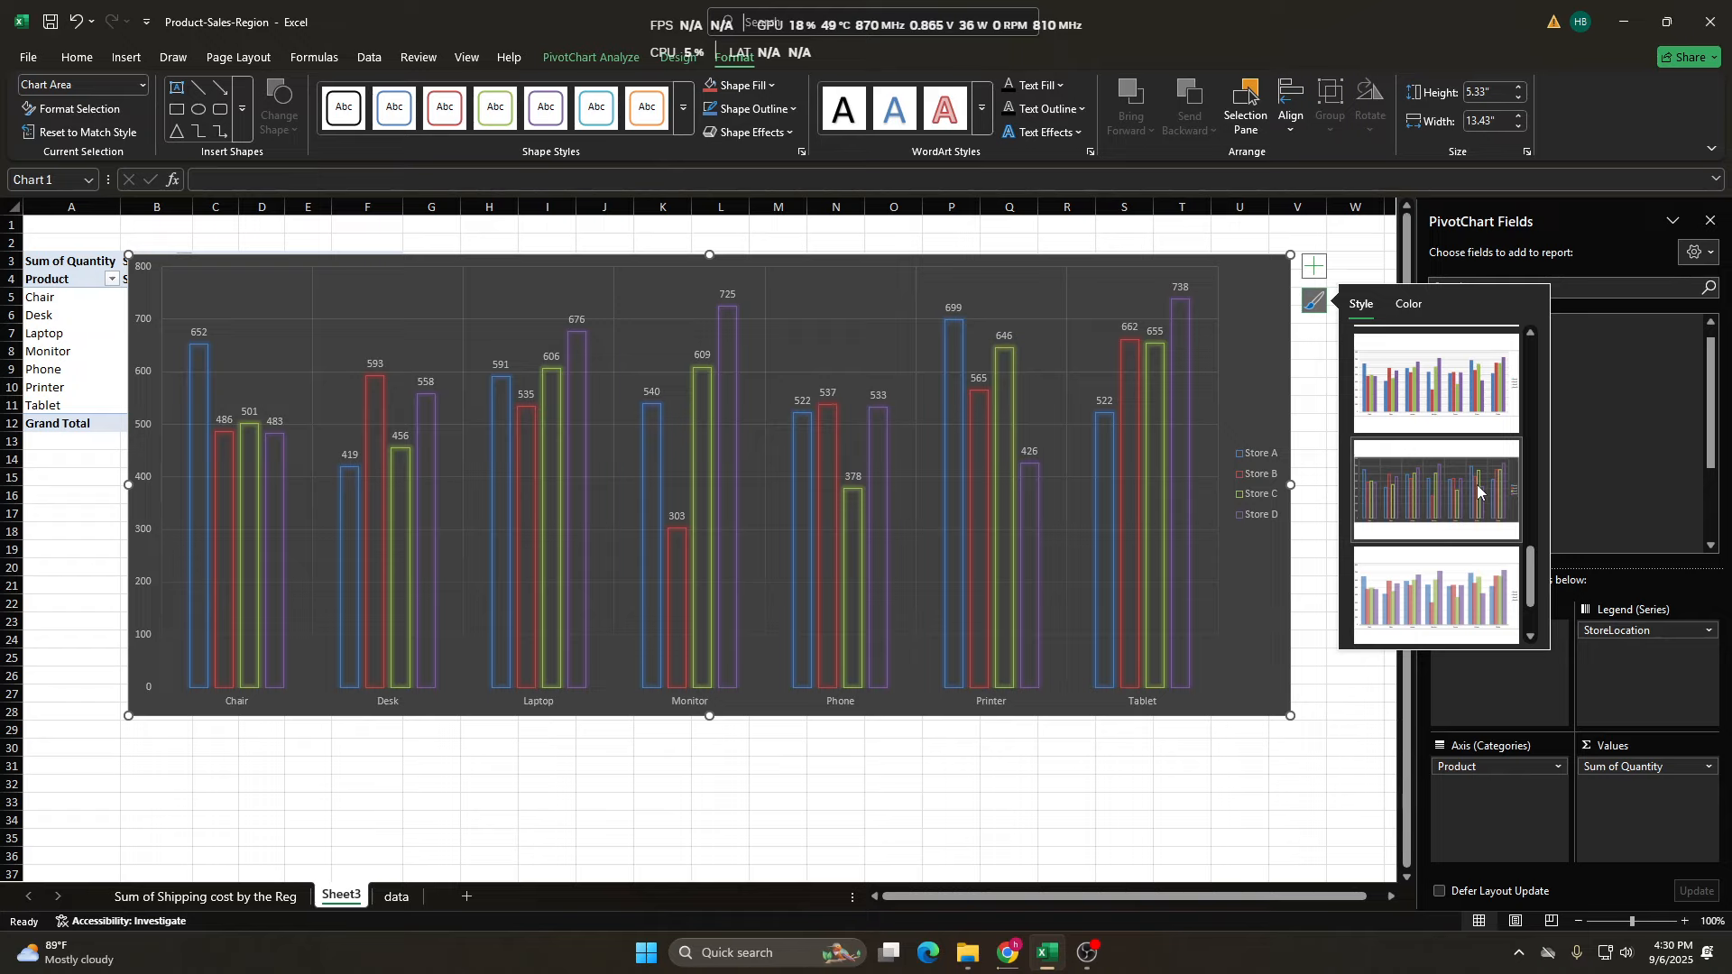
left_click_drag(1533, 577, 1533, 600)
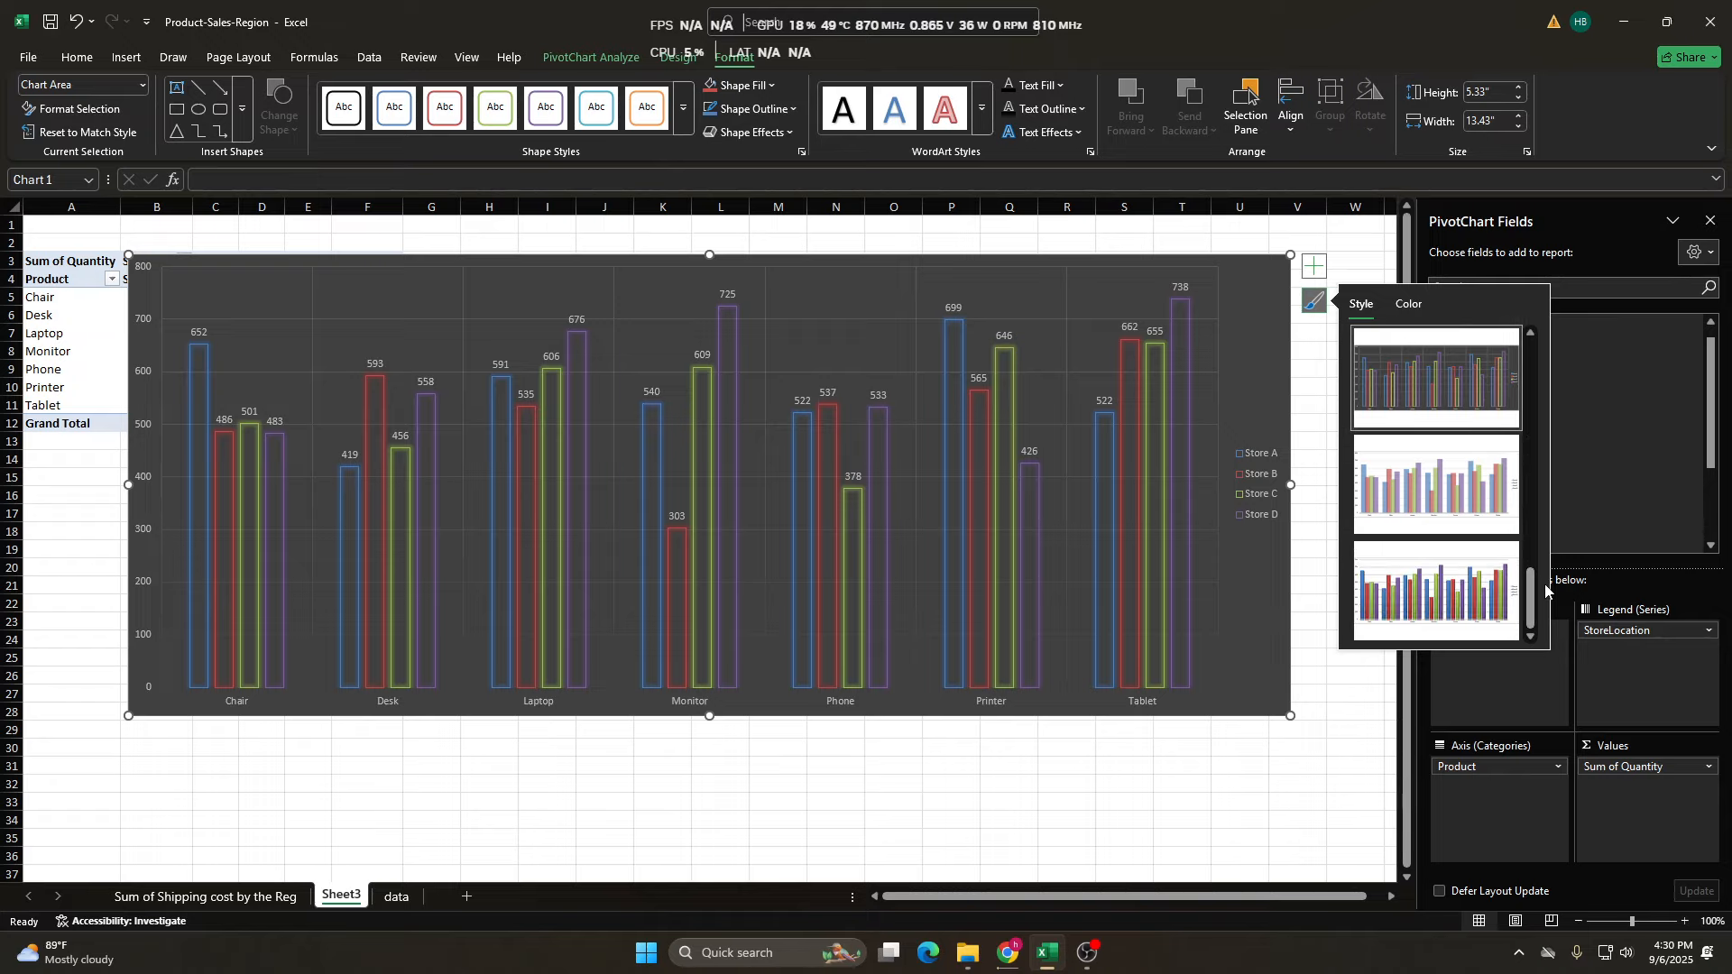
left_click(1472, 582)
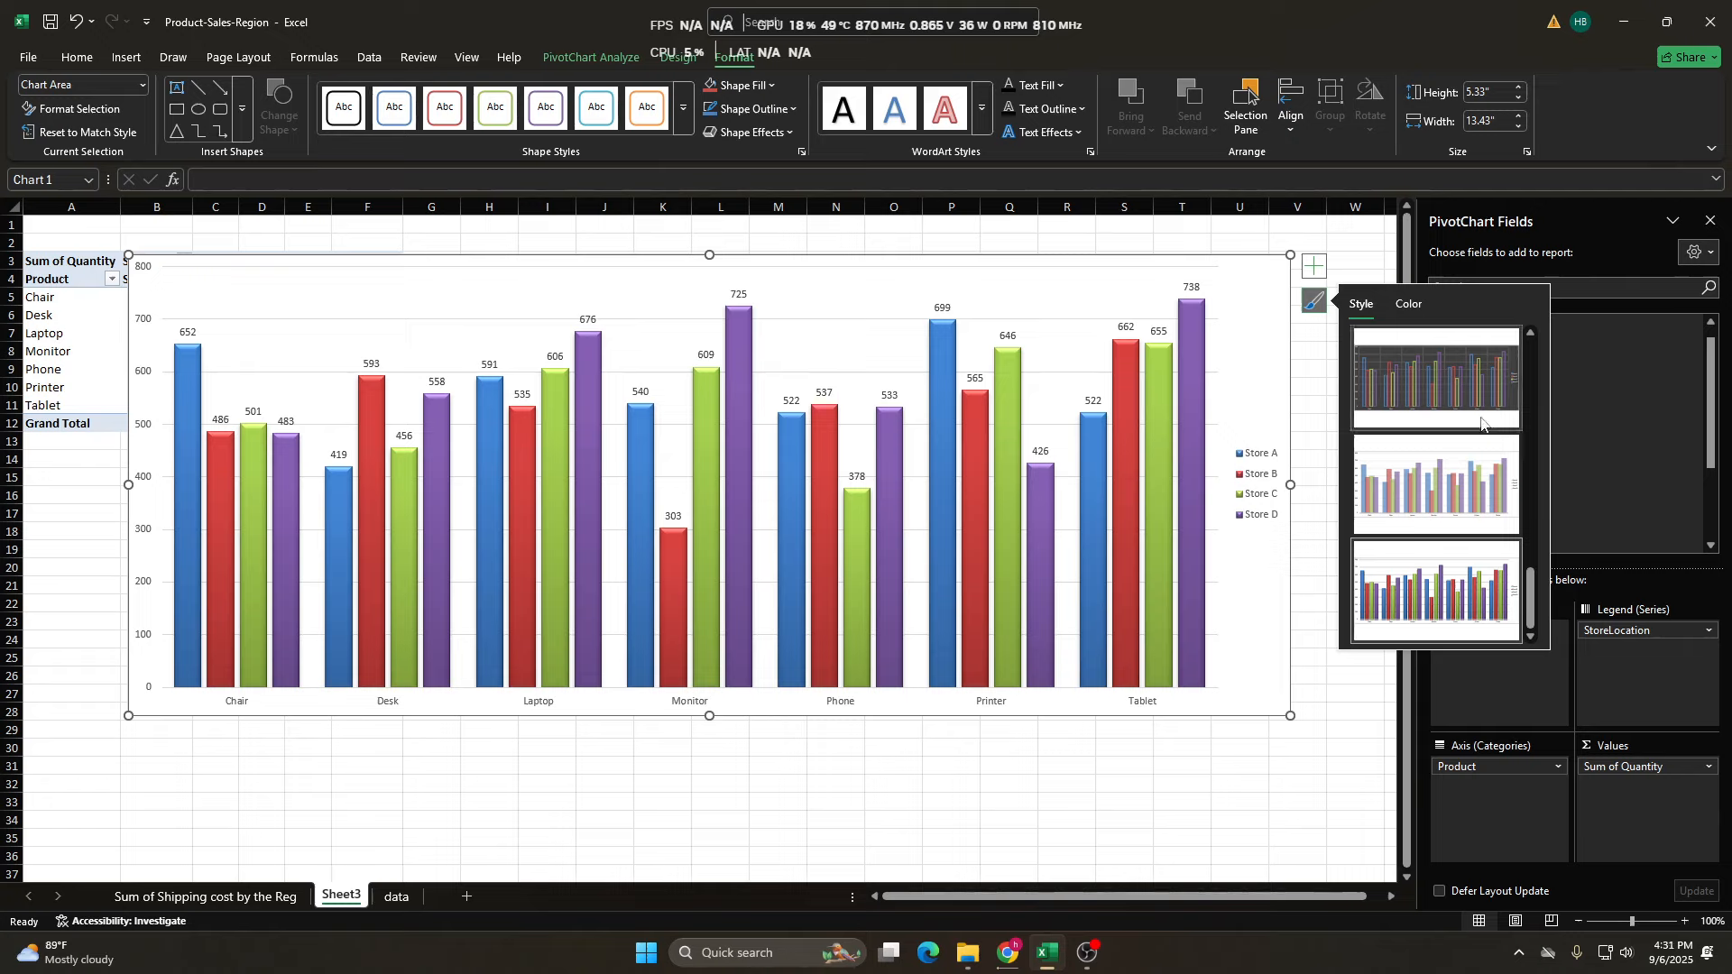
Apply the first chart style in the gallery, with plain solid columns on a white background, to the PivotChart.
left_click_drag(1533, 602, 1533, 361)
left_click(1436, 377)
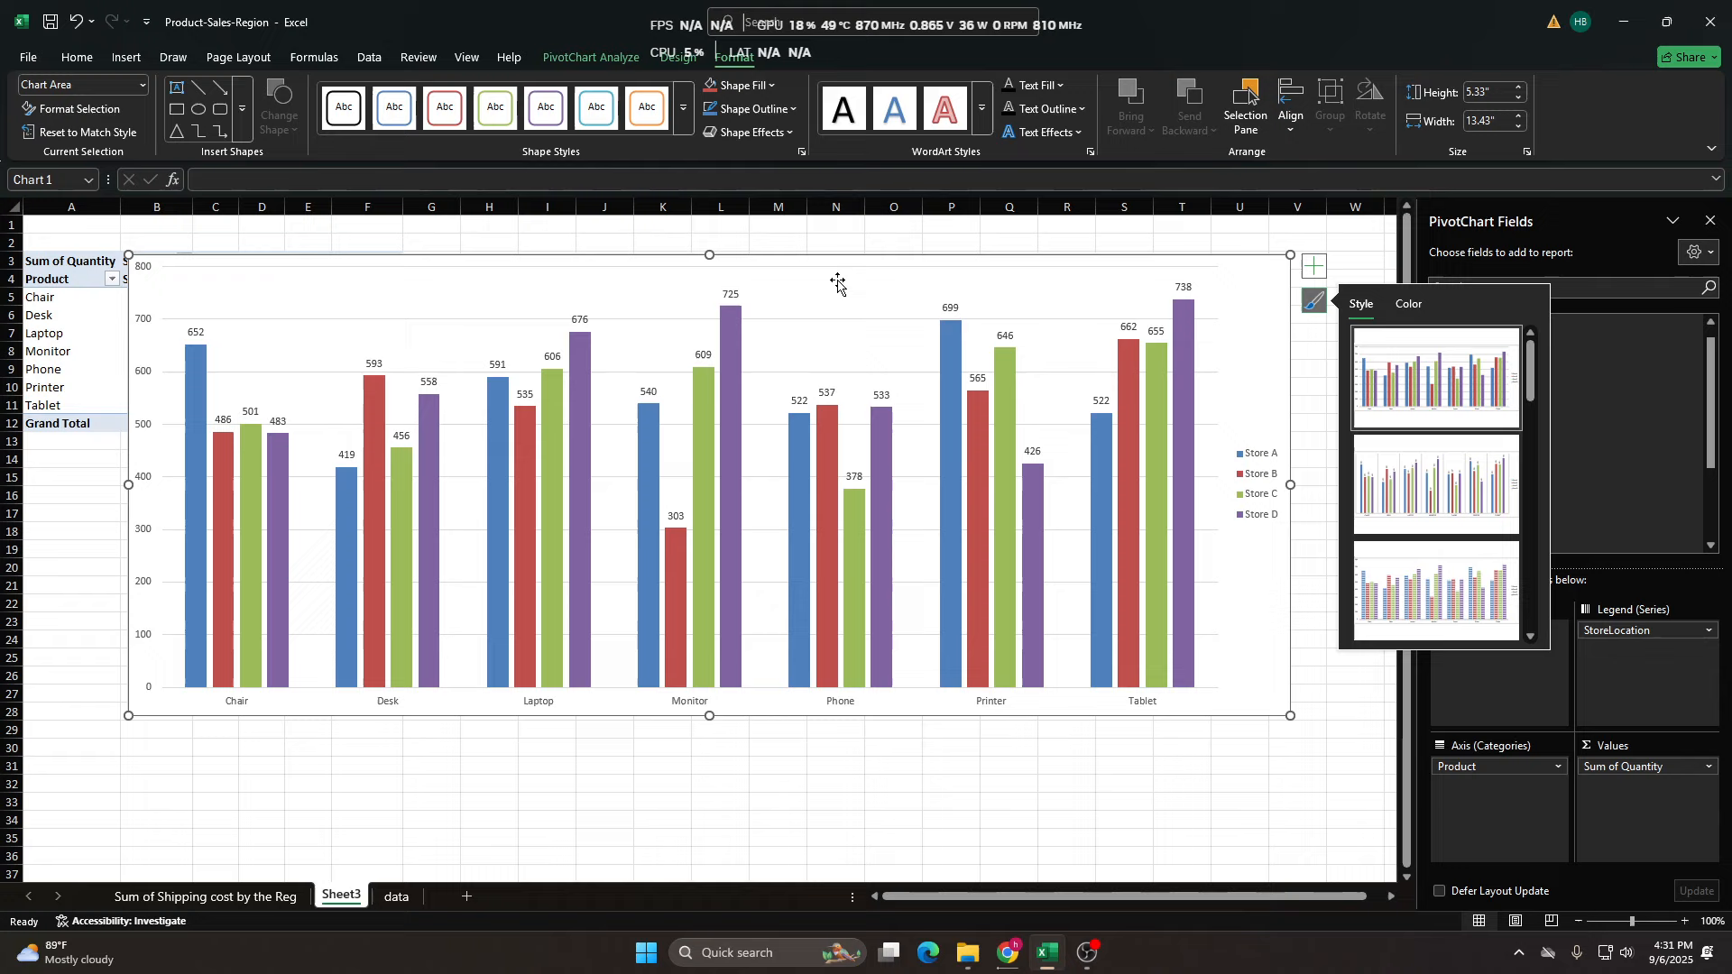
left_click(836, 765)
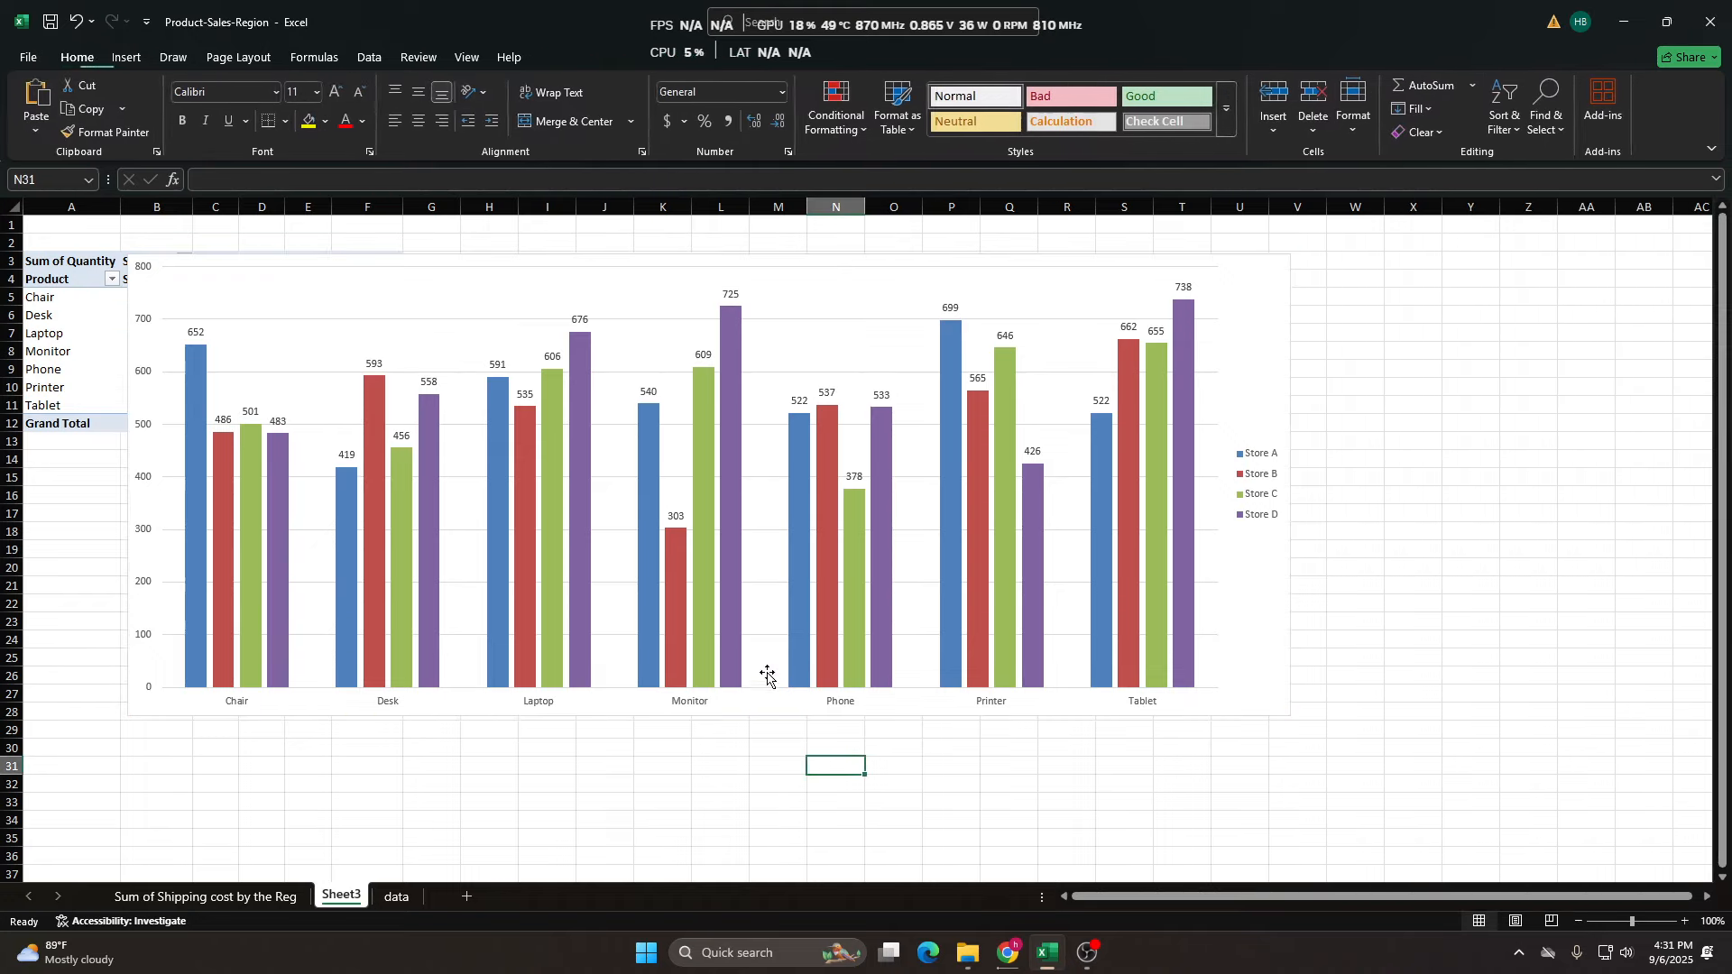
Shrink the PivotChart and move it clear of the pivot table, spanning roughly columns M to W.
left_click_drag(621, 277, 550, 242)
key("ctrl+z")
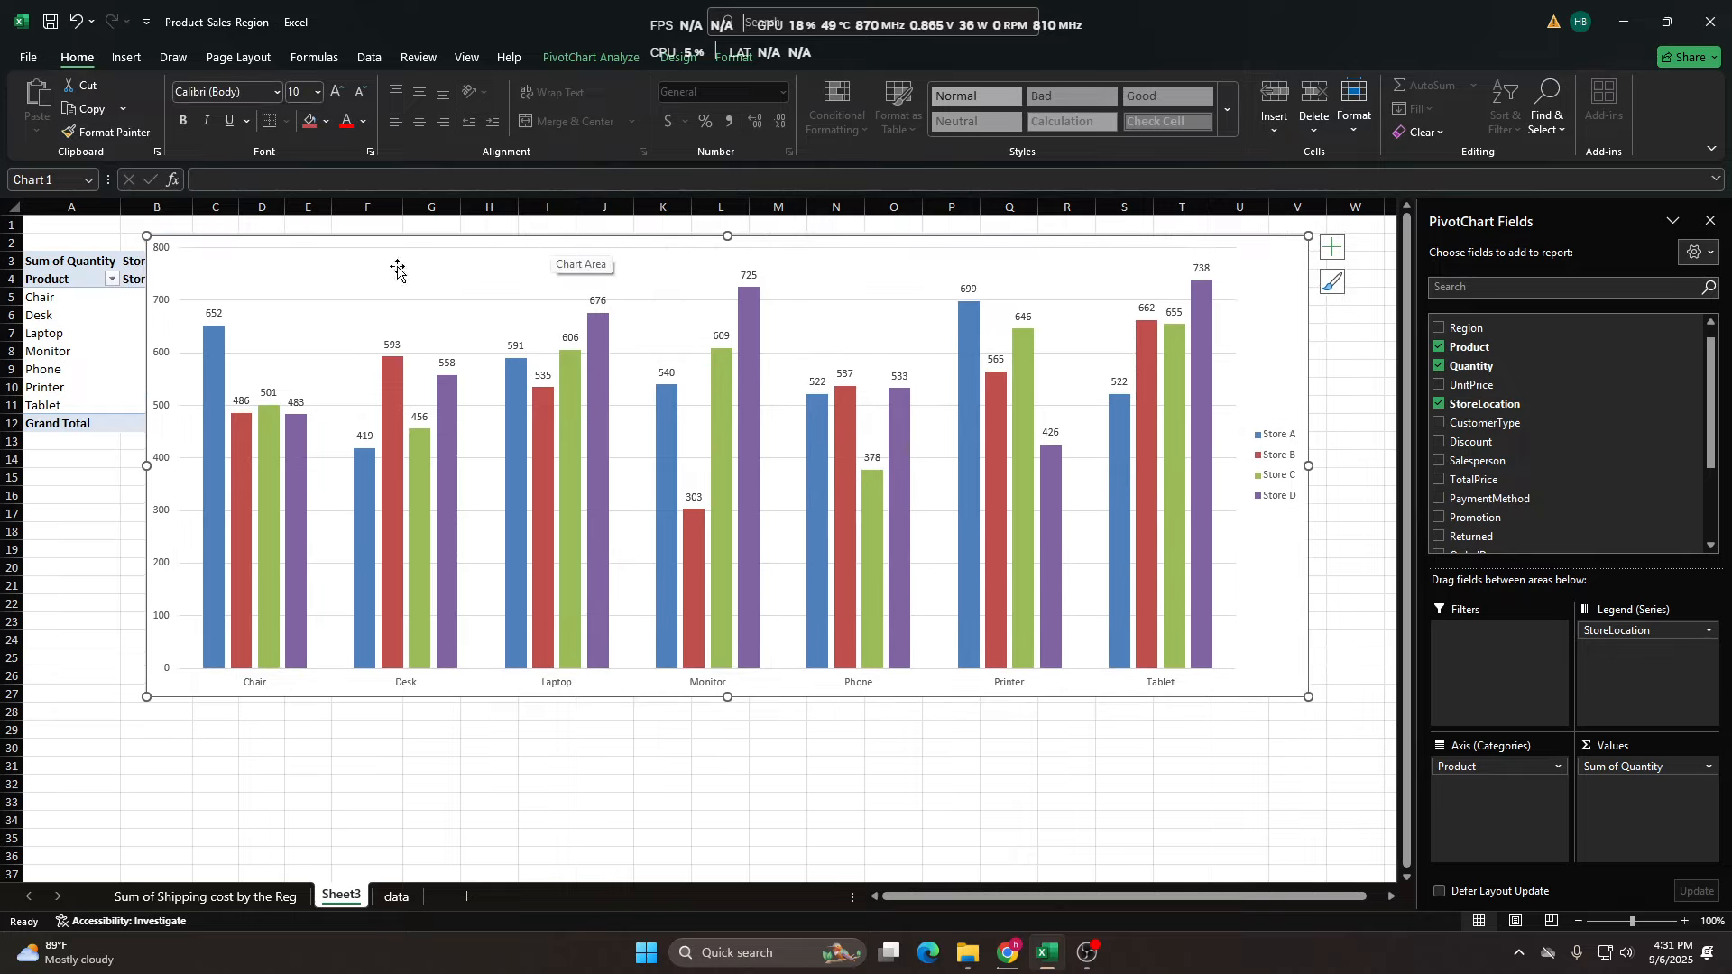
left_click(100, 304)
left_click(100, 304)
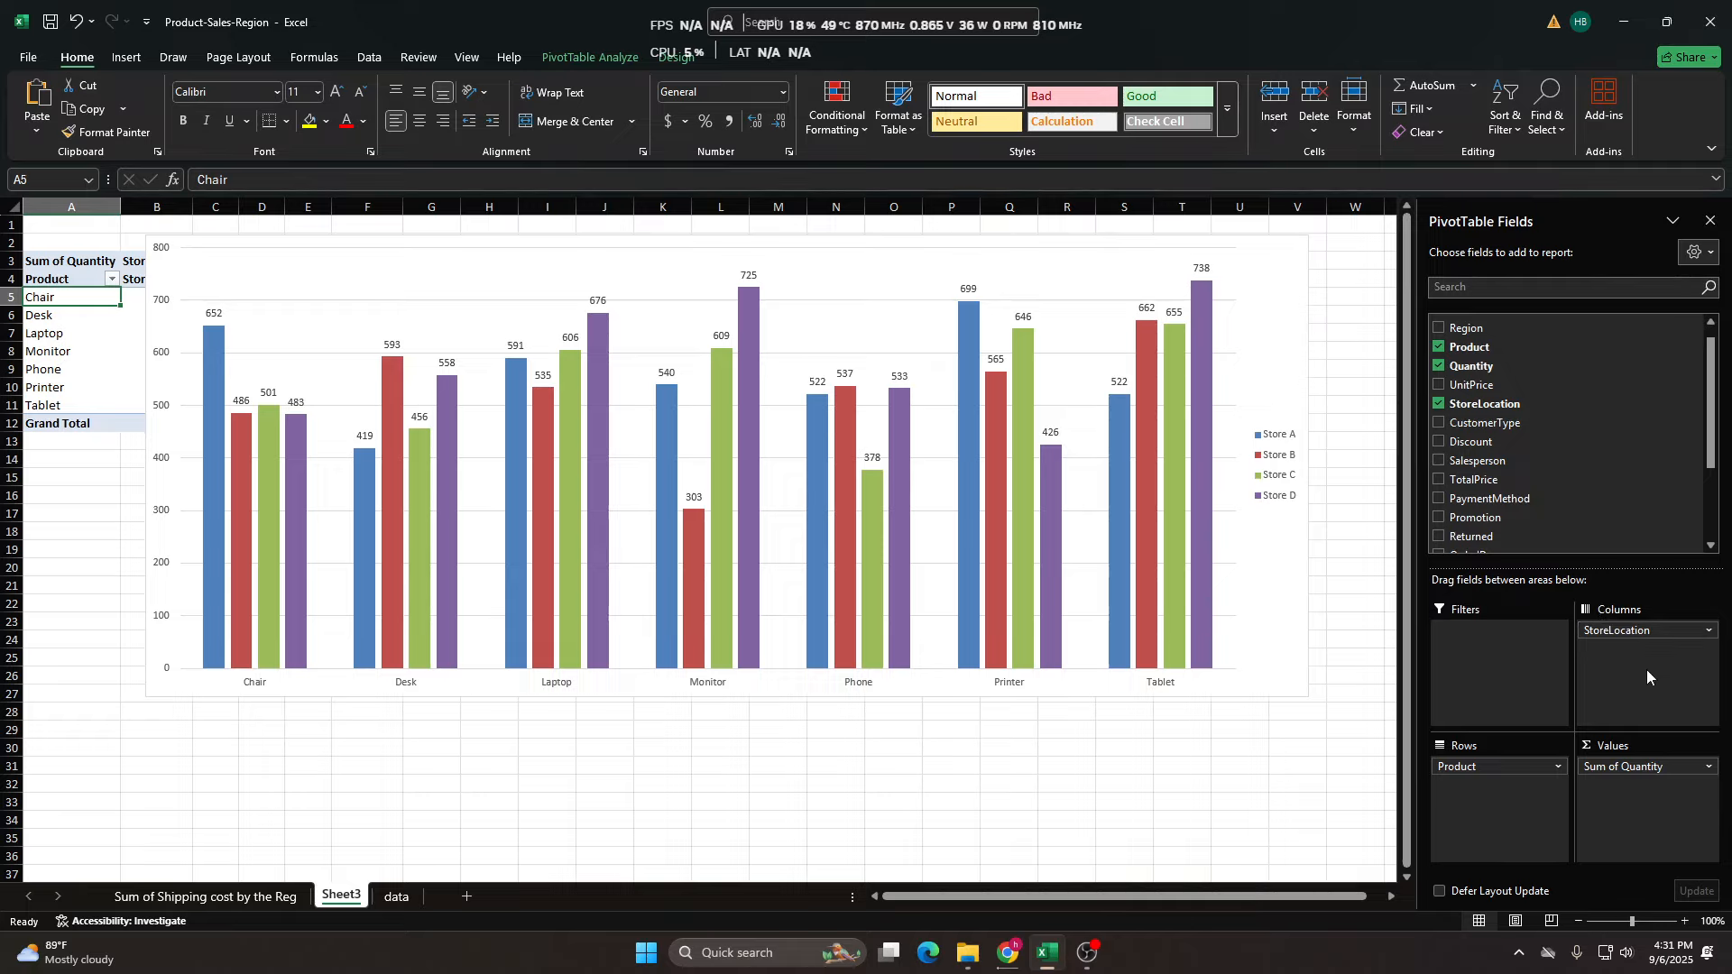
left_click(282, 263)
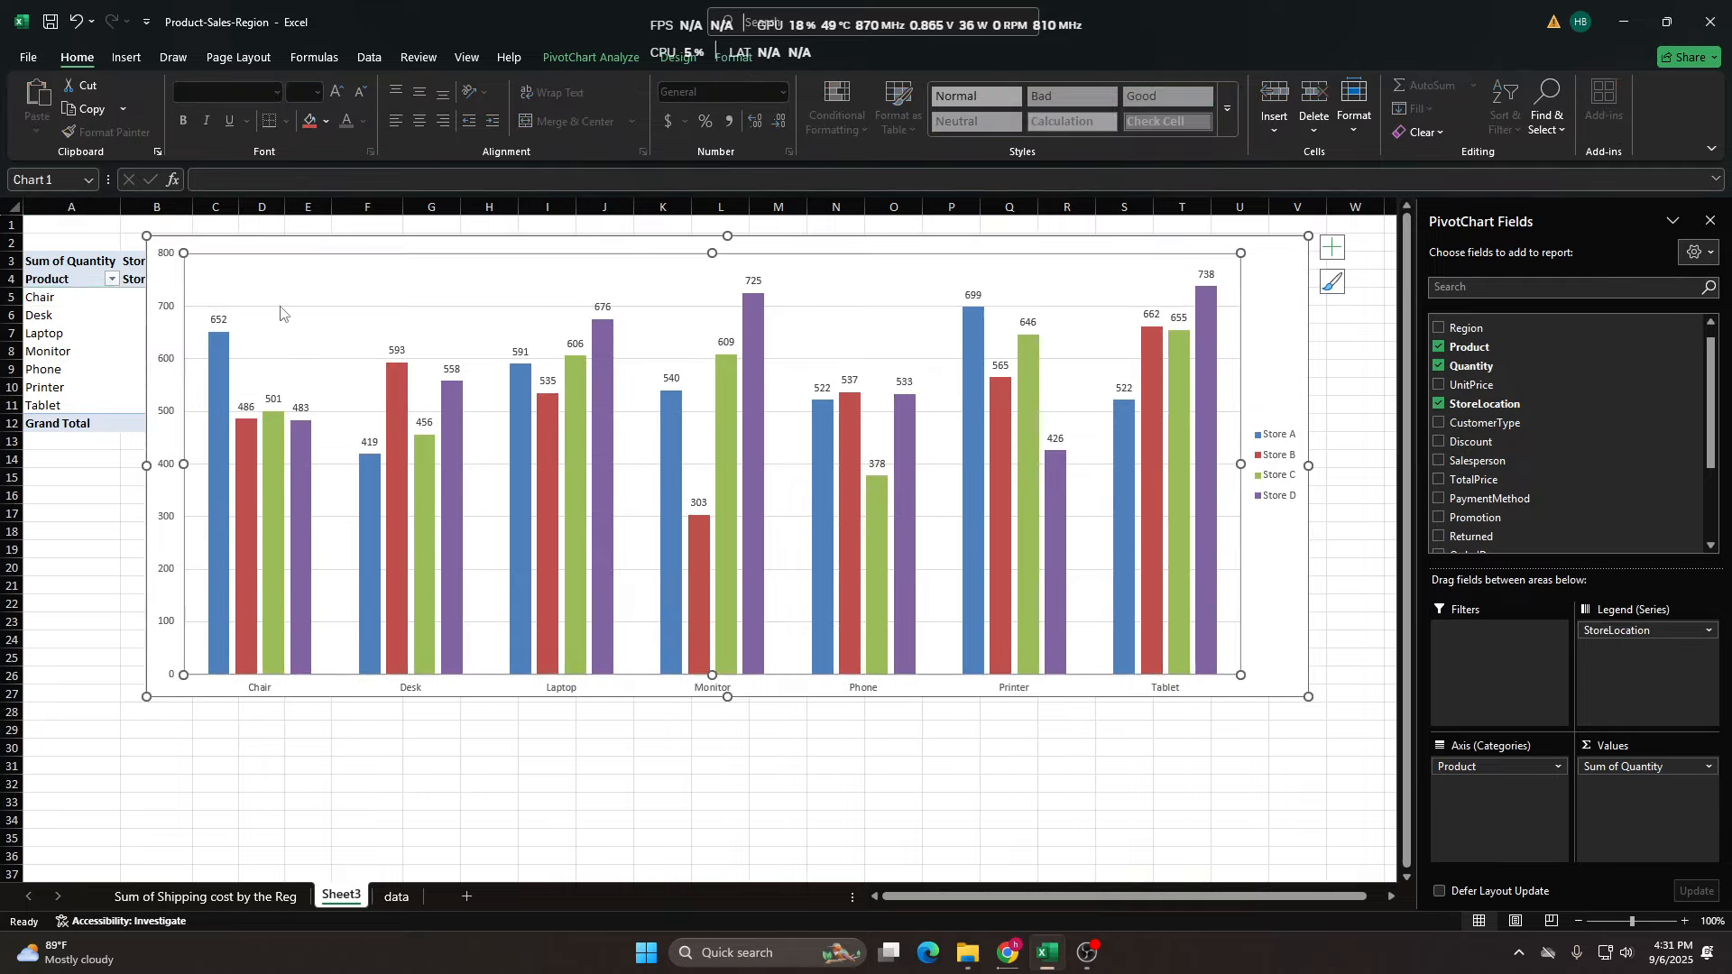
left_click(240, 247)
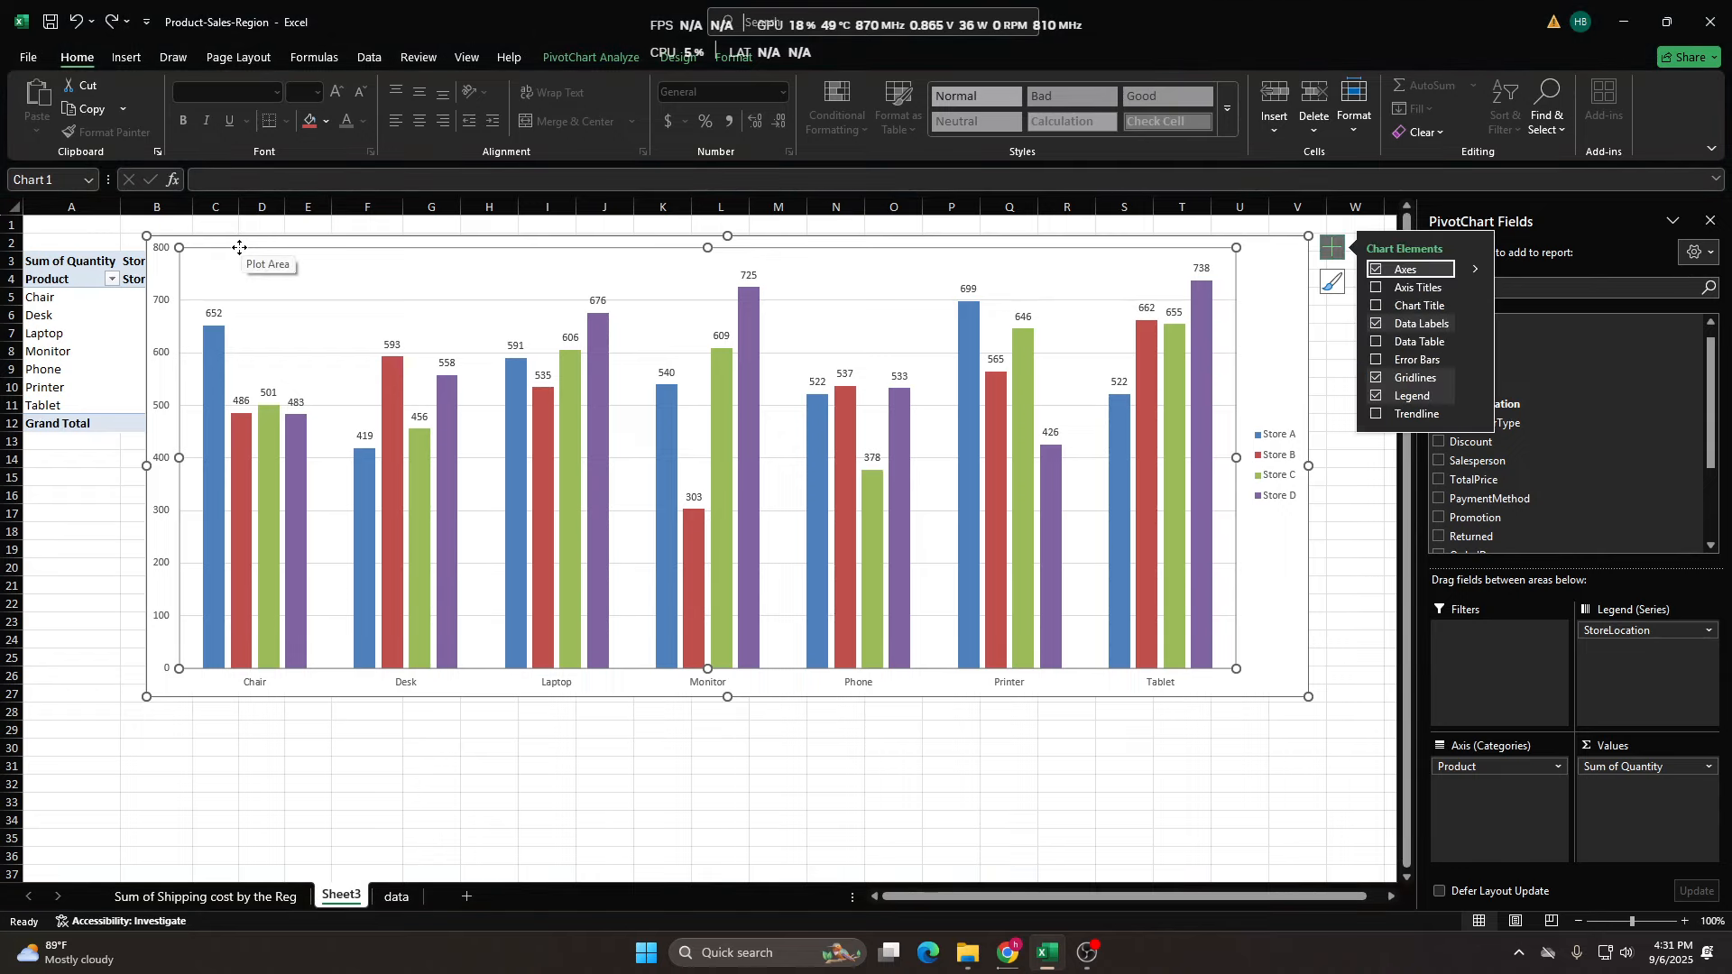
left_click_drag(1308, 236, 706, 453)
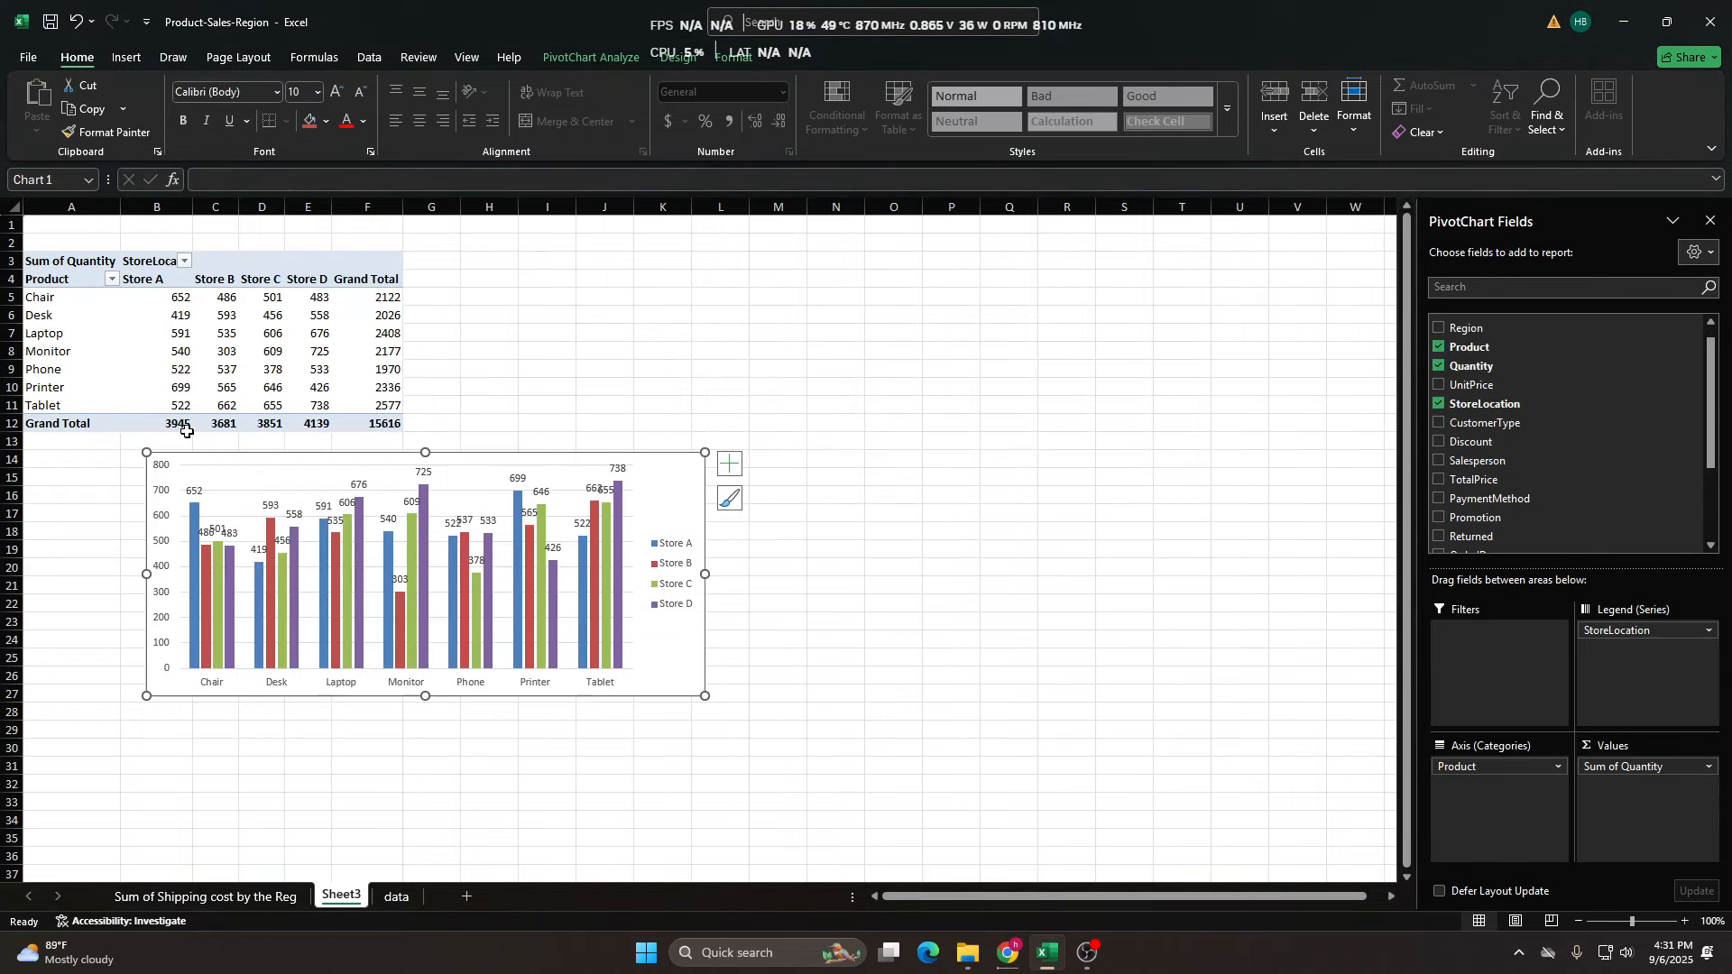
left_click_drag(259, 456, 905, 325)
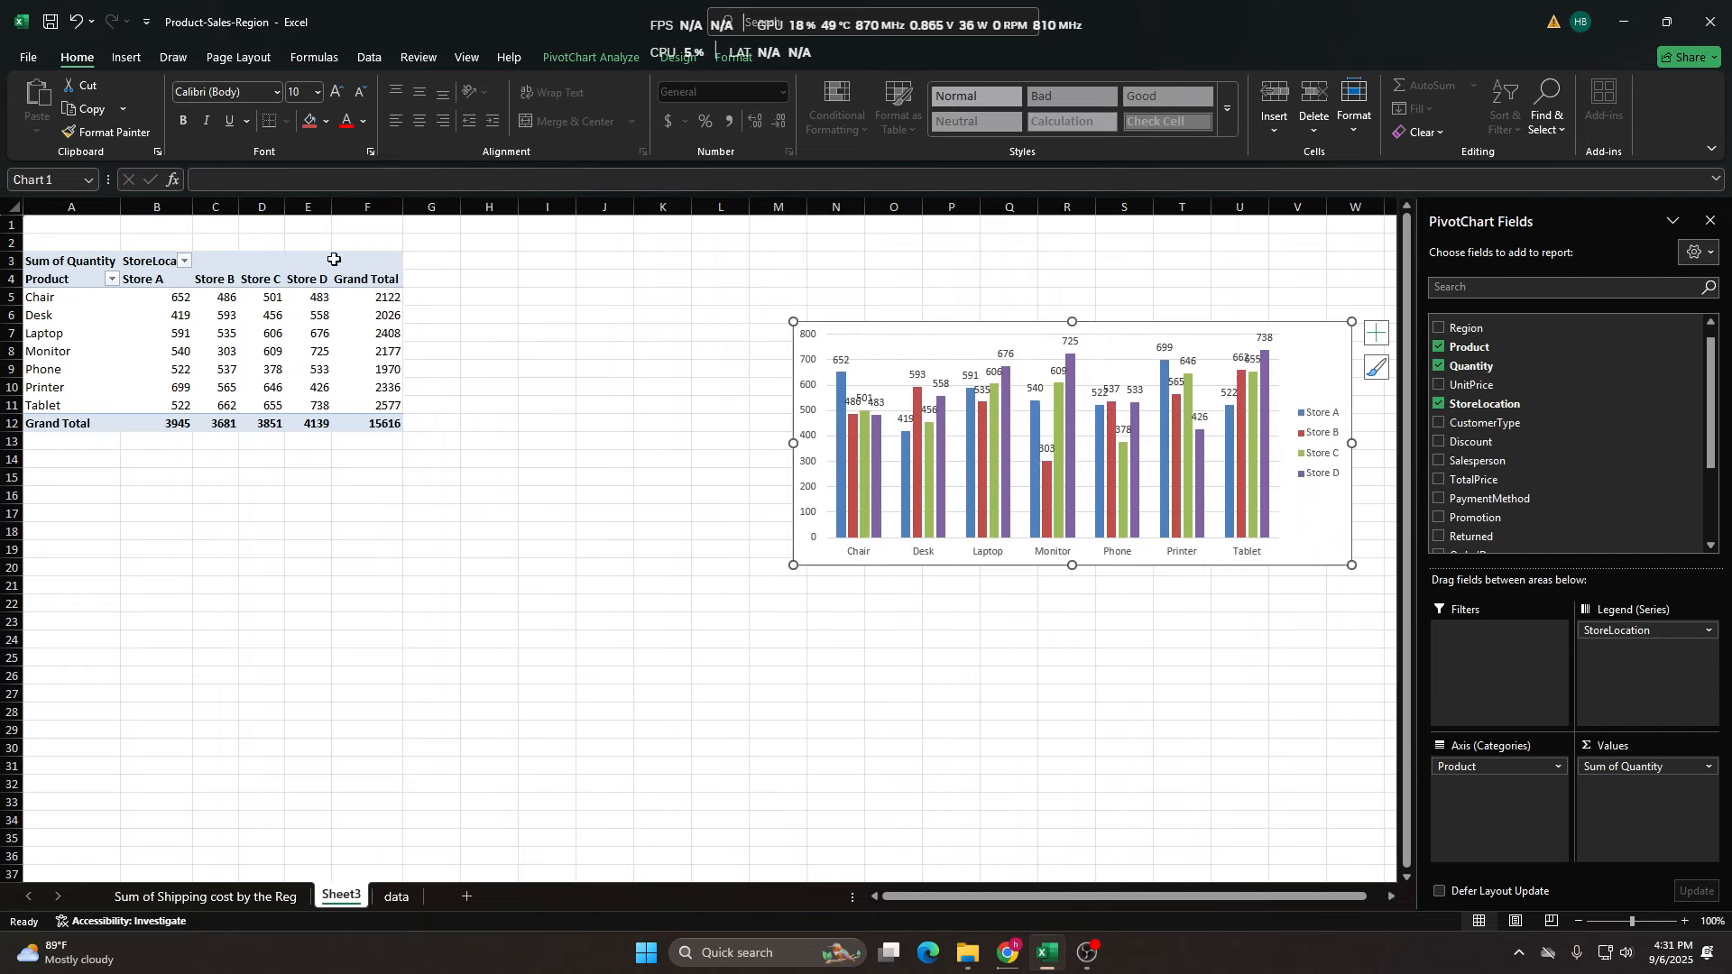
Enlarge the PivotChart from its upper-left corner so that it starts at about column J, row 3.
left_click(244, 271)
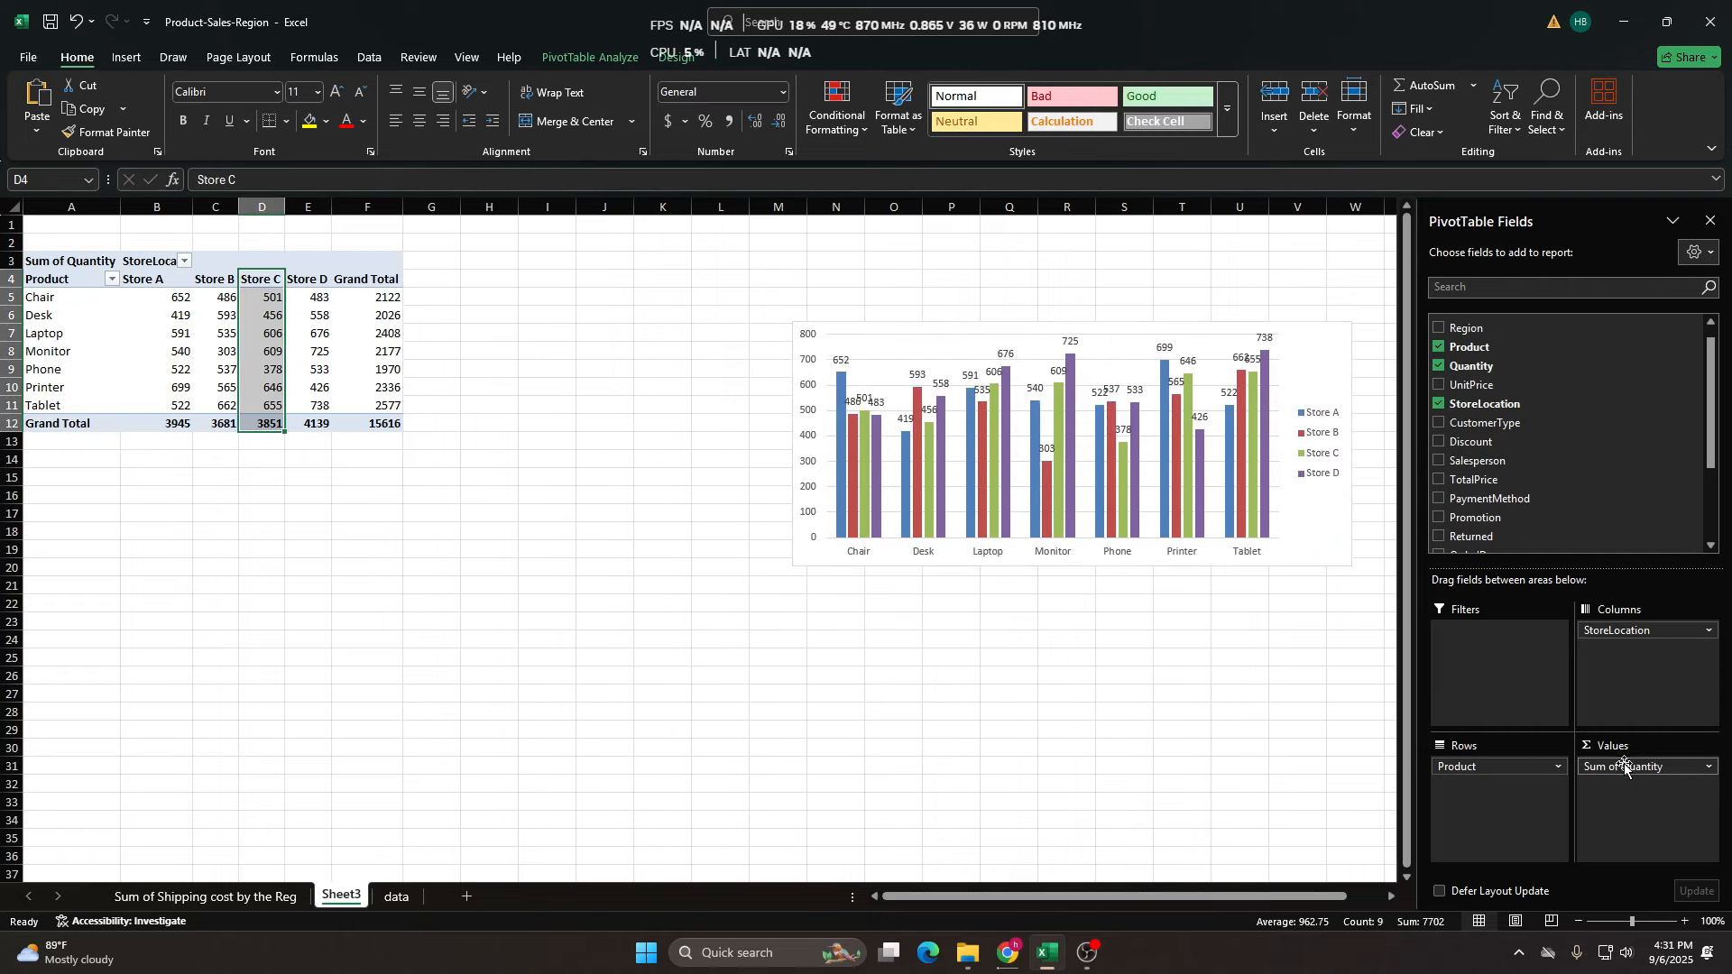
right_click(172, 311)
key("Escape")
left_click(848, 343)
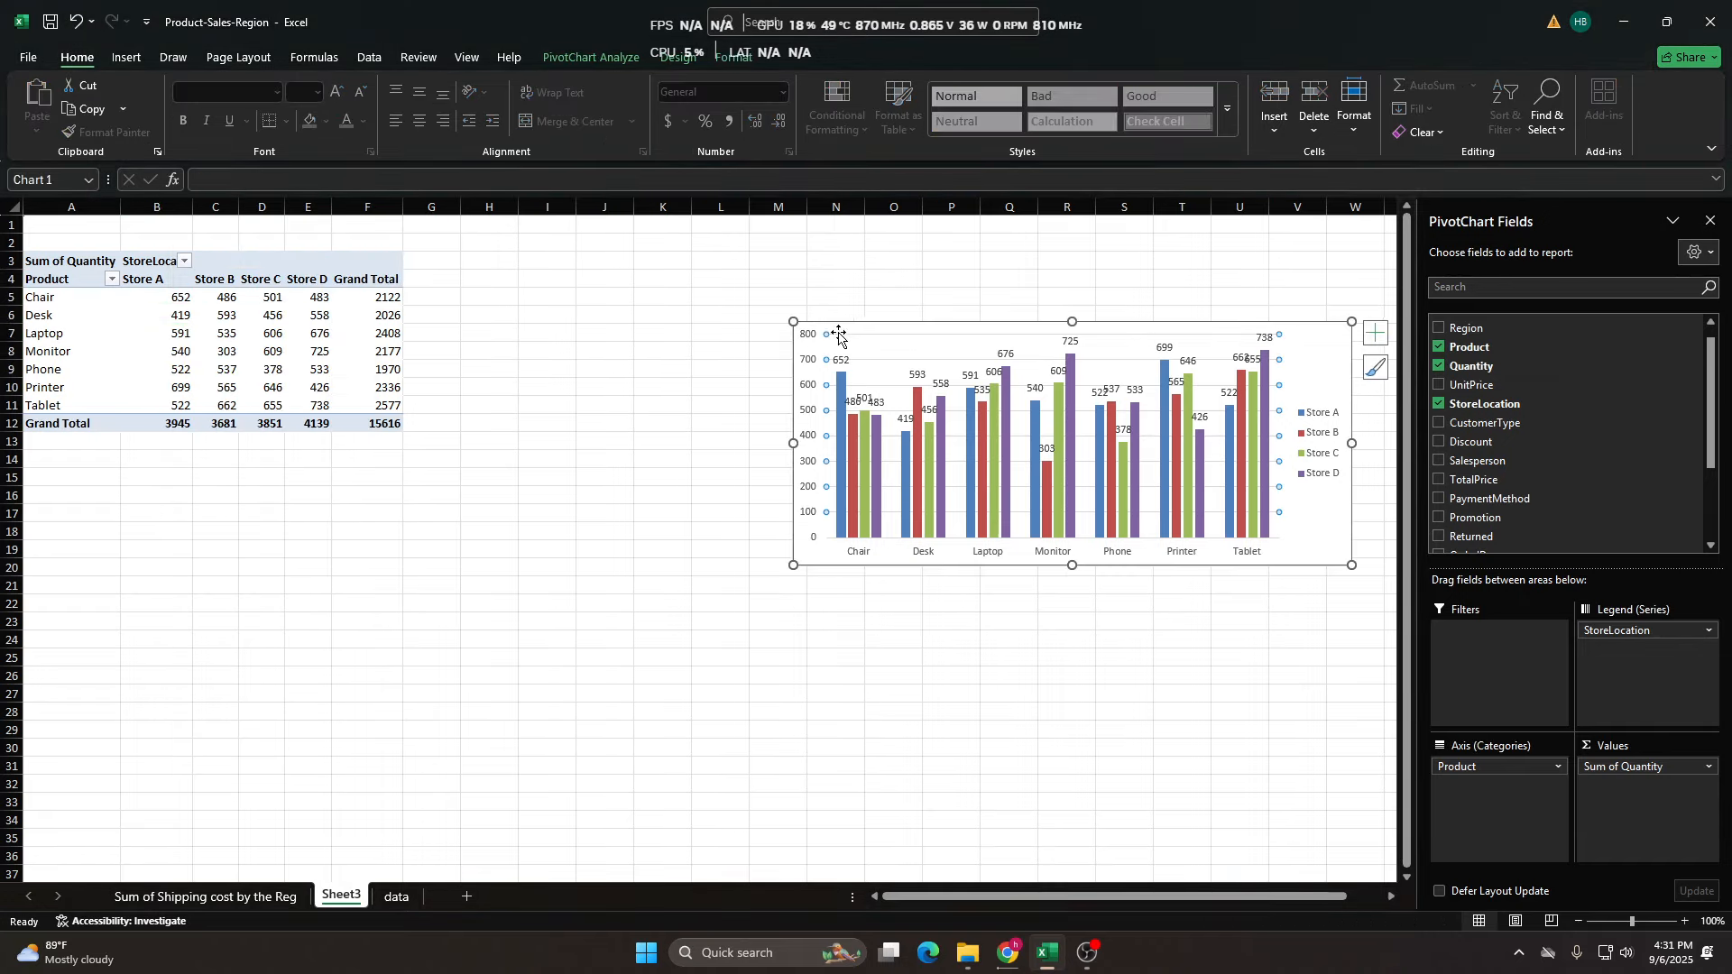
left_click_drag(793, 321, 615, 256)
Show the pivot table's Sum of Quantity values as % of Column Total.
right_click(239, 317)
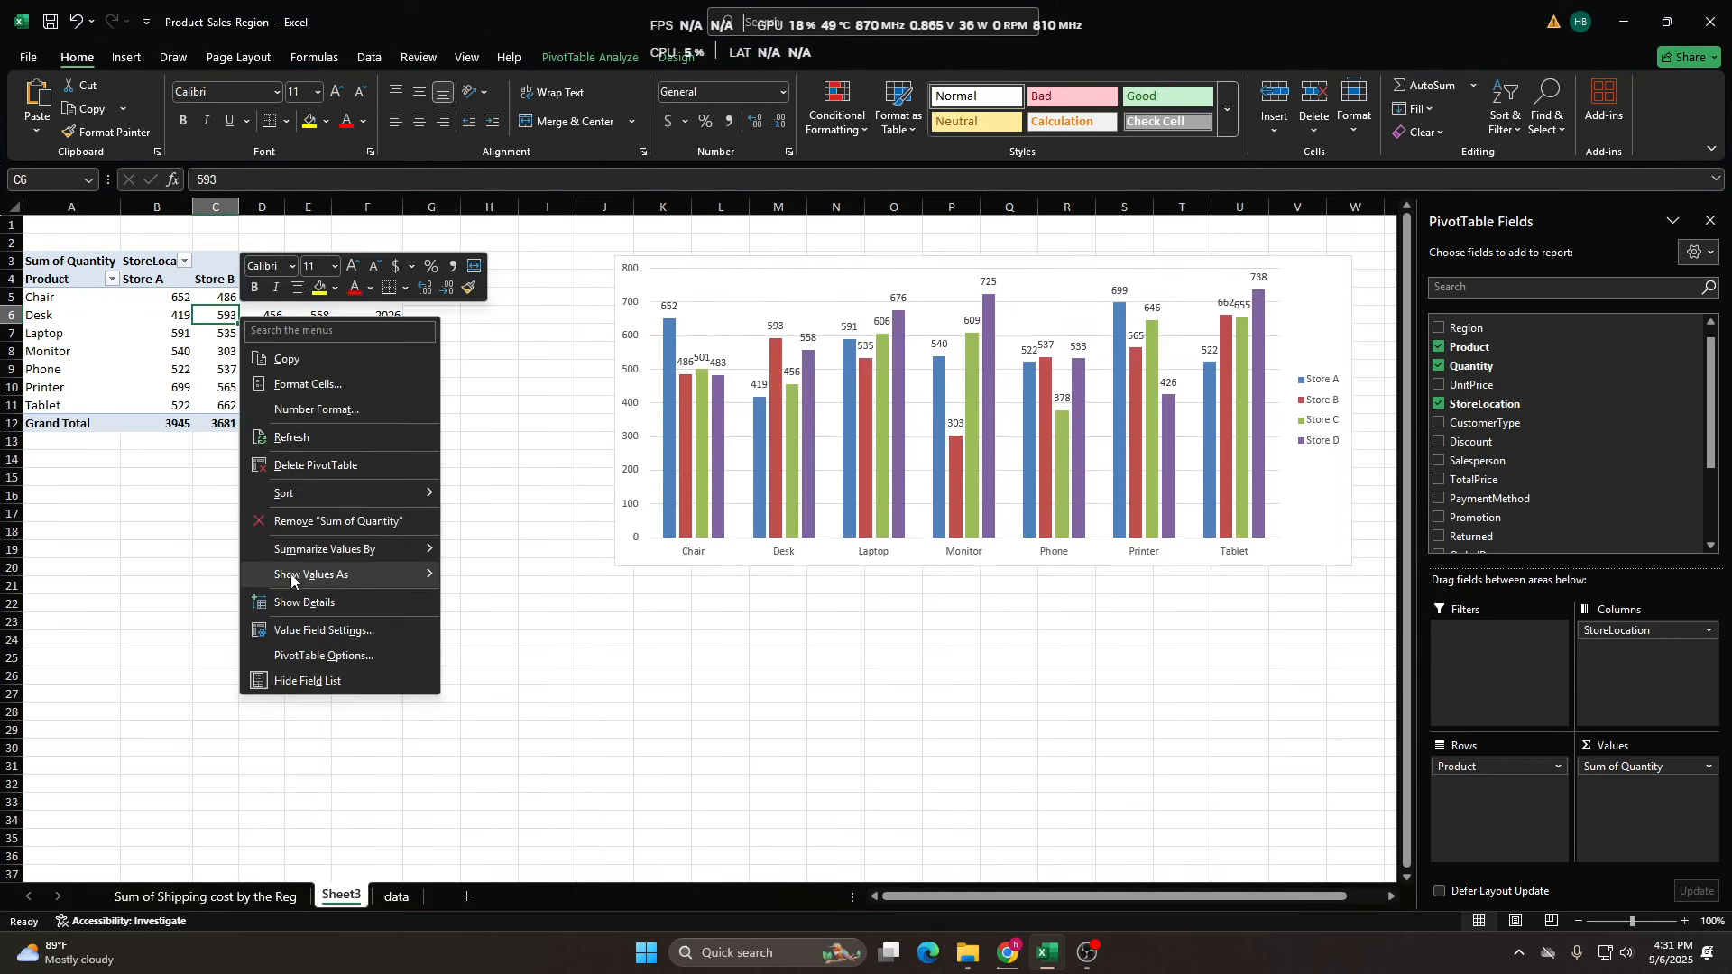
mouse_move(301, 572)
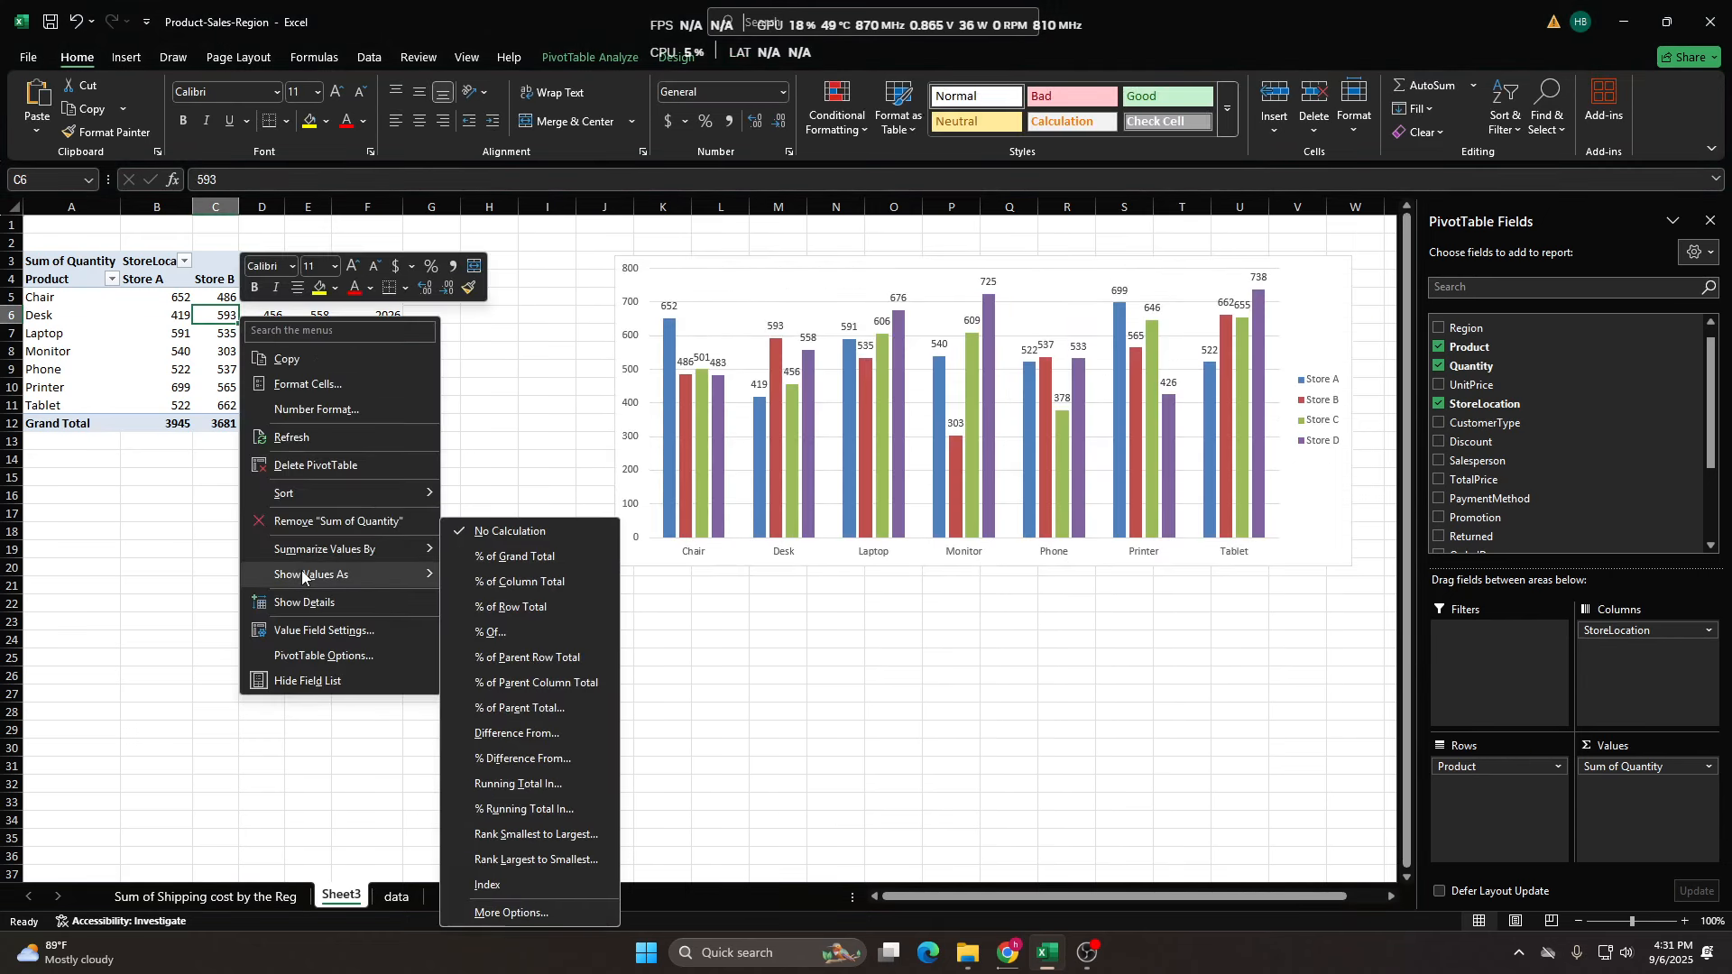
left_click(496, 584)
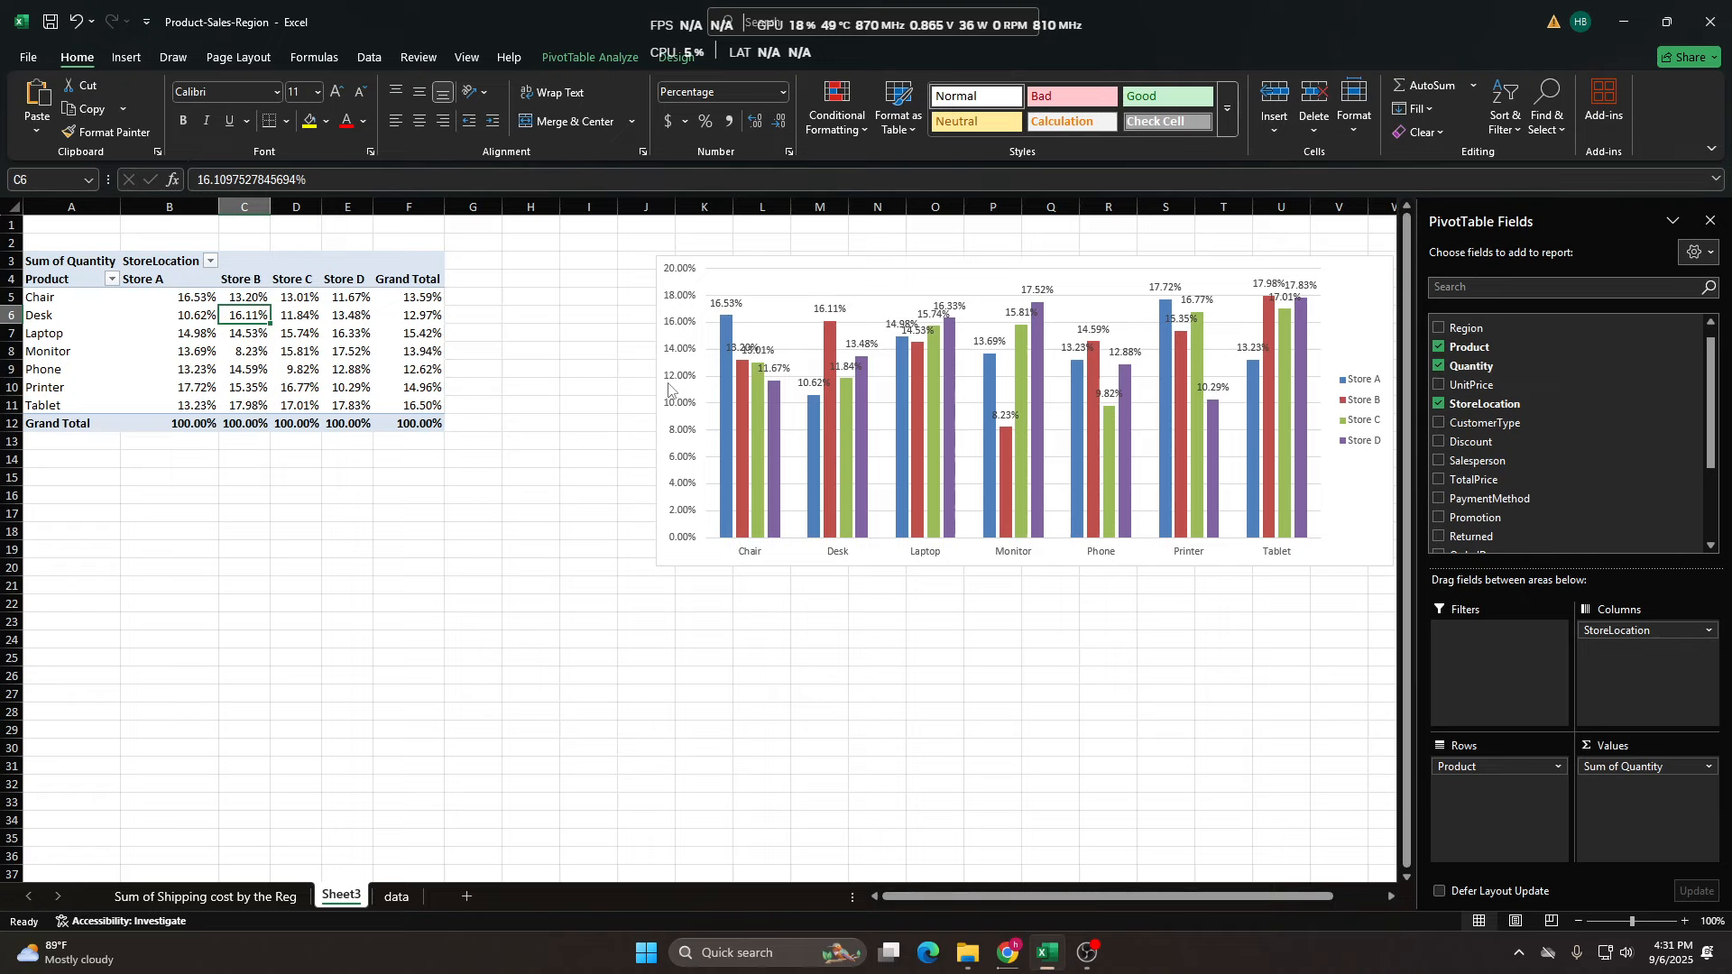
Enlarge the PivotChart and place it beside the pivot table, spanning roughly columns H to Y and rows 3 to 26.
left_click(792, 273)
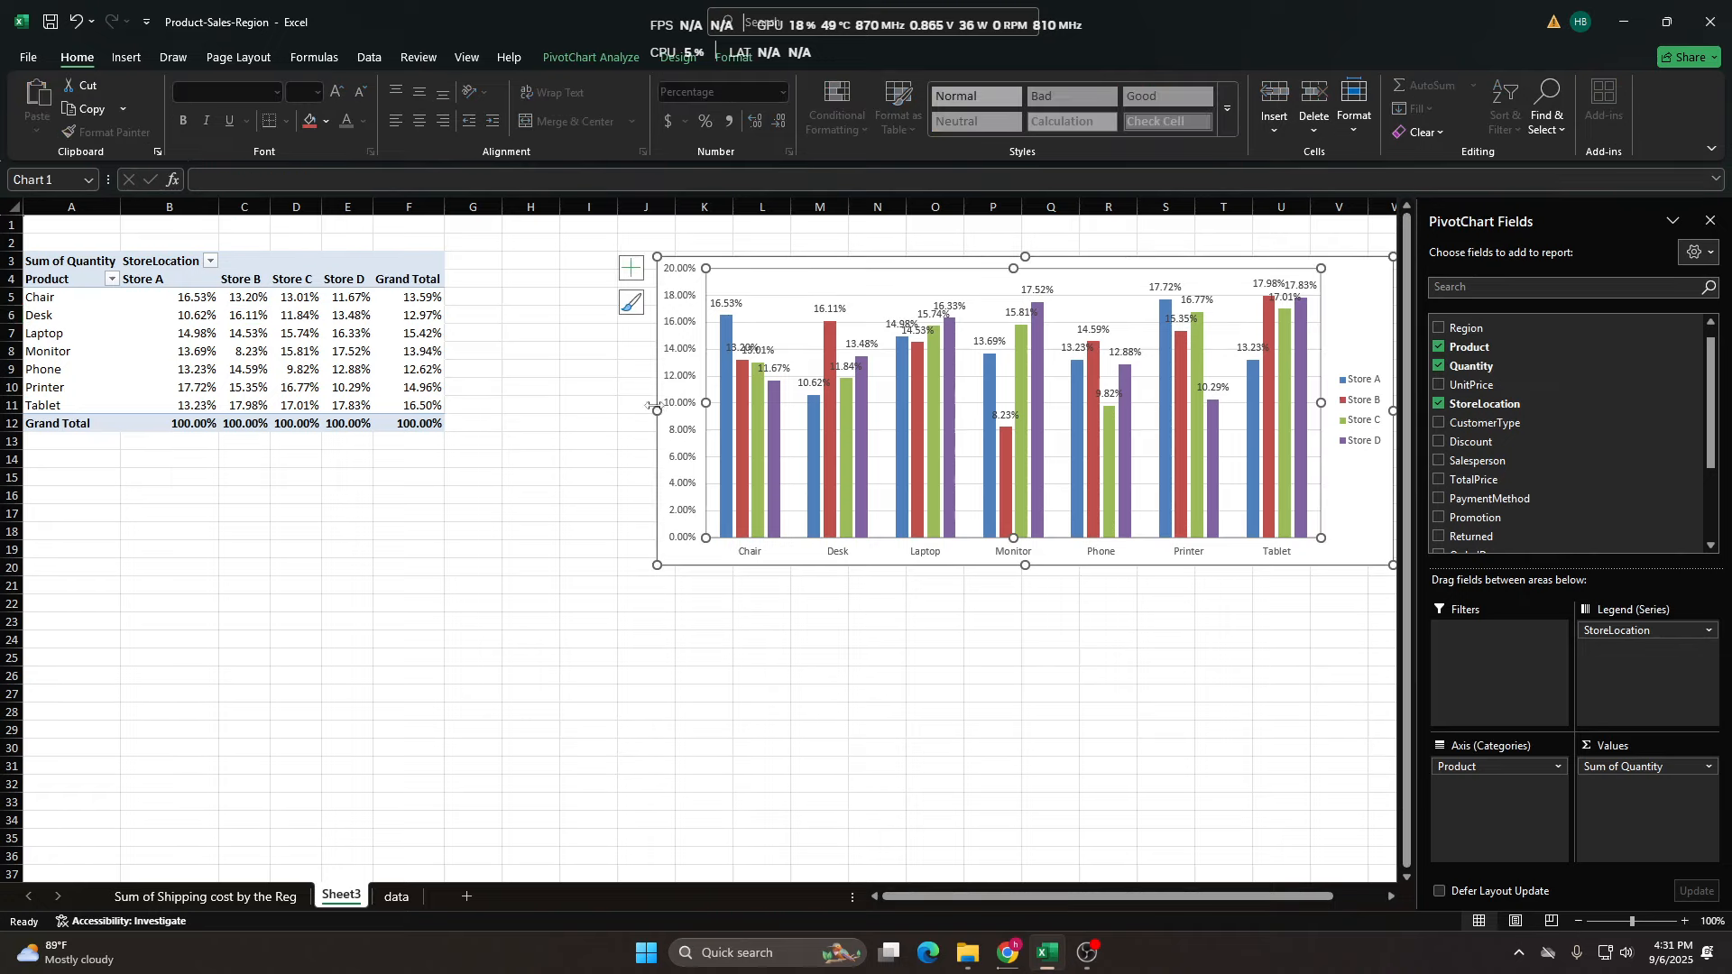
left_click_drag(656, 411, 519, 411)
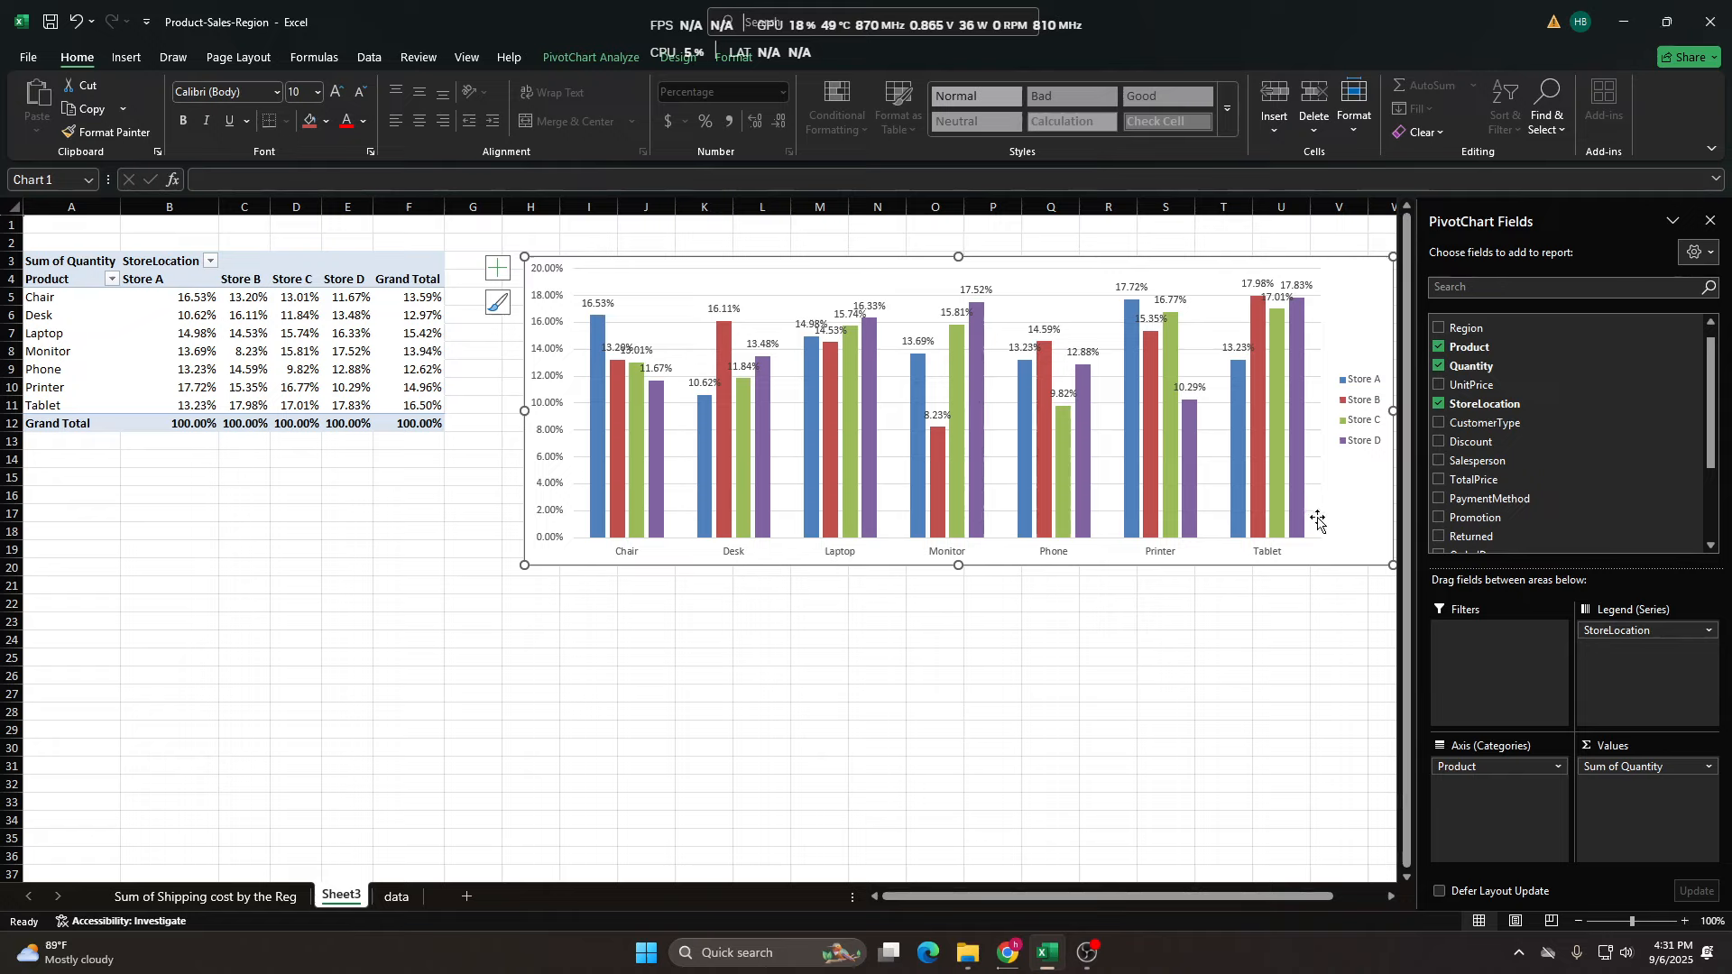
left_click_drag(958, 565, 959, 672)
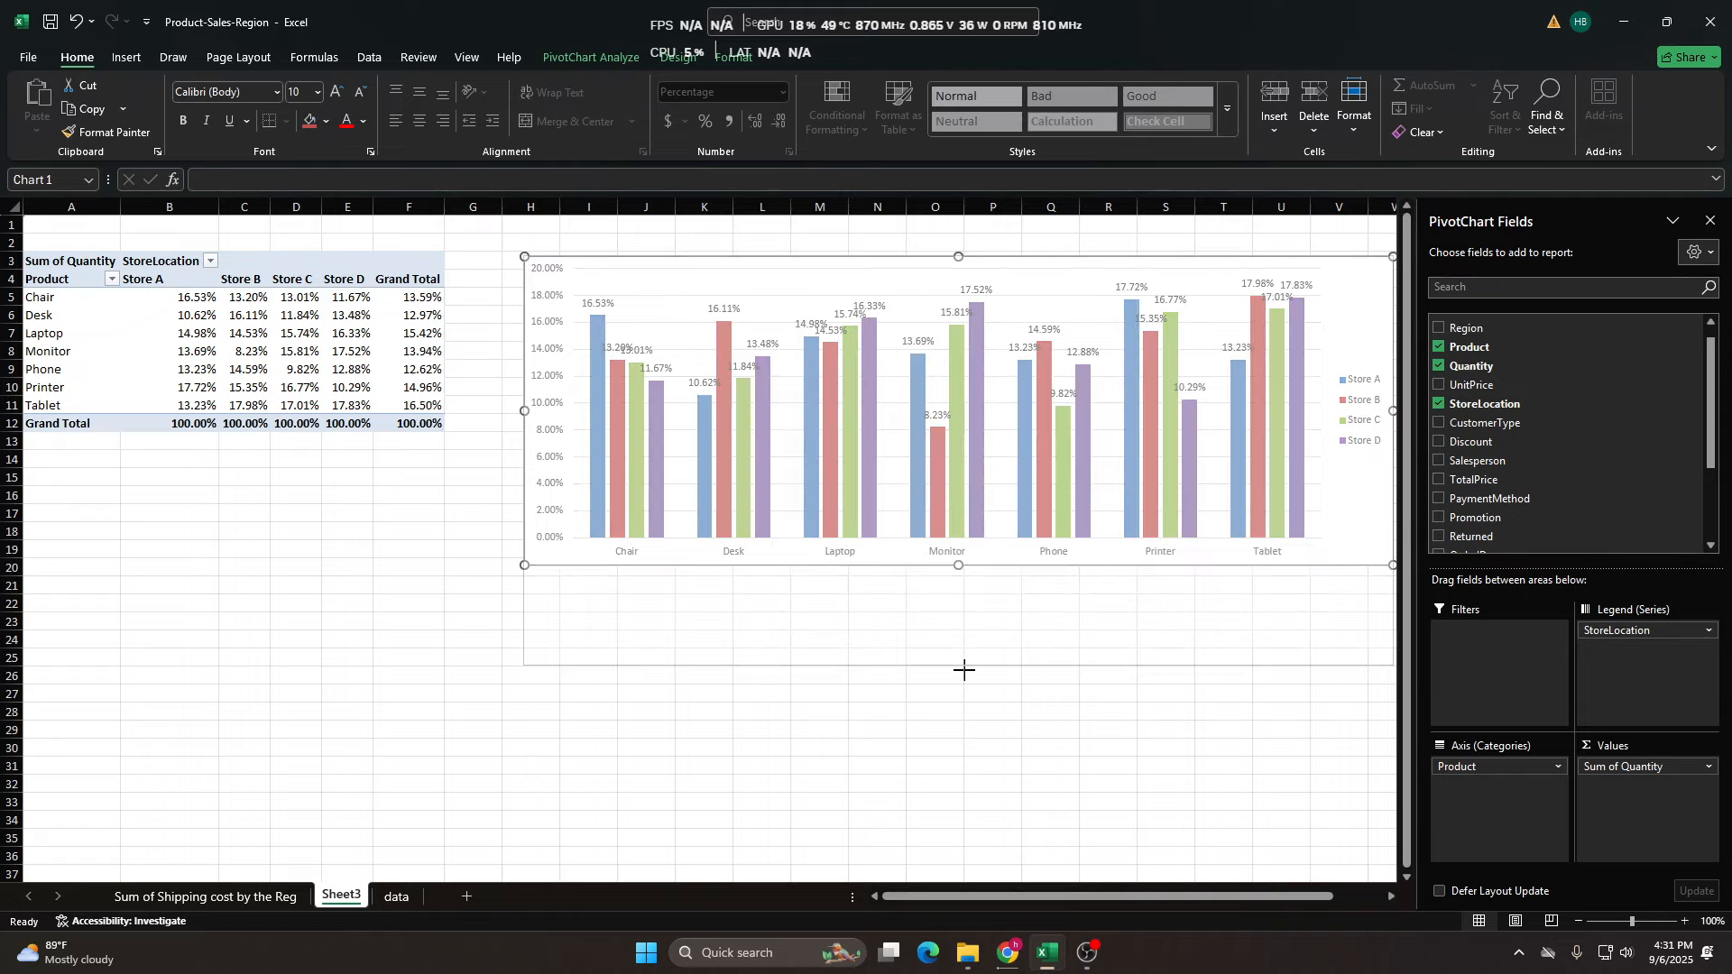
left_click_drag(519, 462, 417, 471)
left_click_drag(837, 278, 815, 314)
key("ctrl+z")
left_click_drag(561, 262, 680, 270)
Close the PivotChart field list and view the StoreLocation filter options without applying a filter.
left_click(1709, 220)
left_click(296, 314)
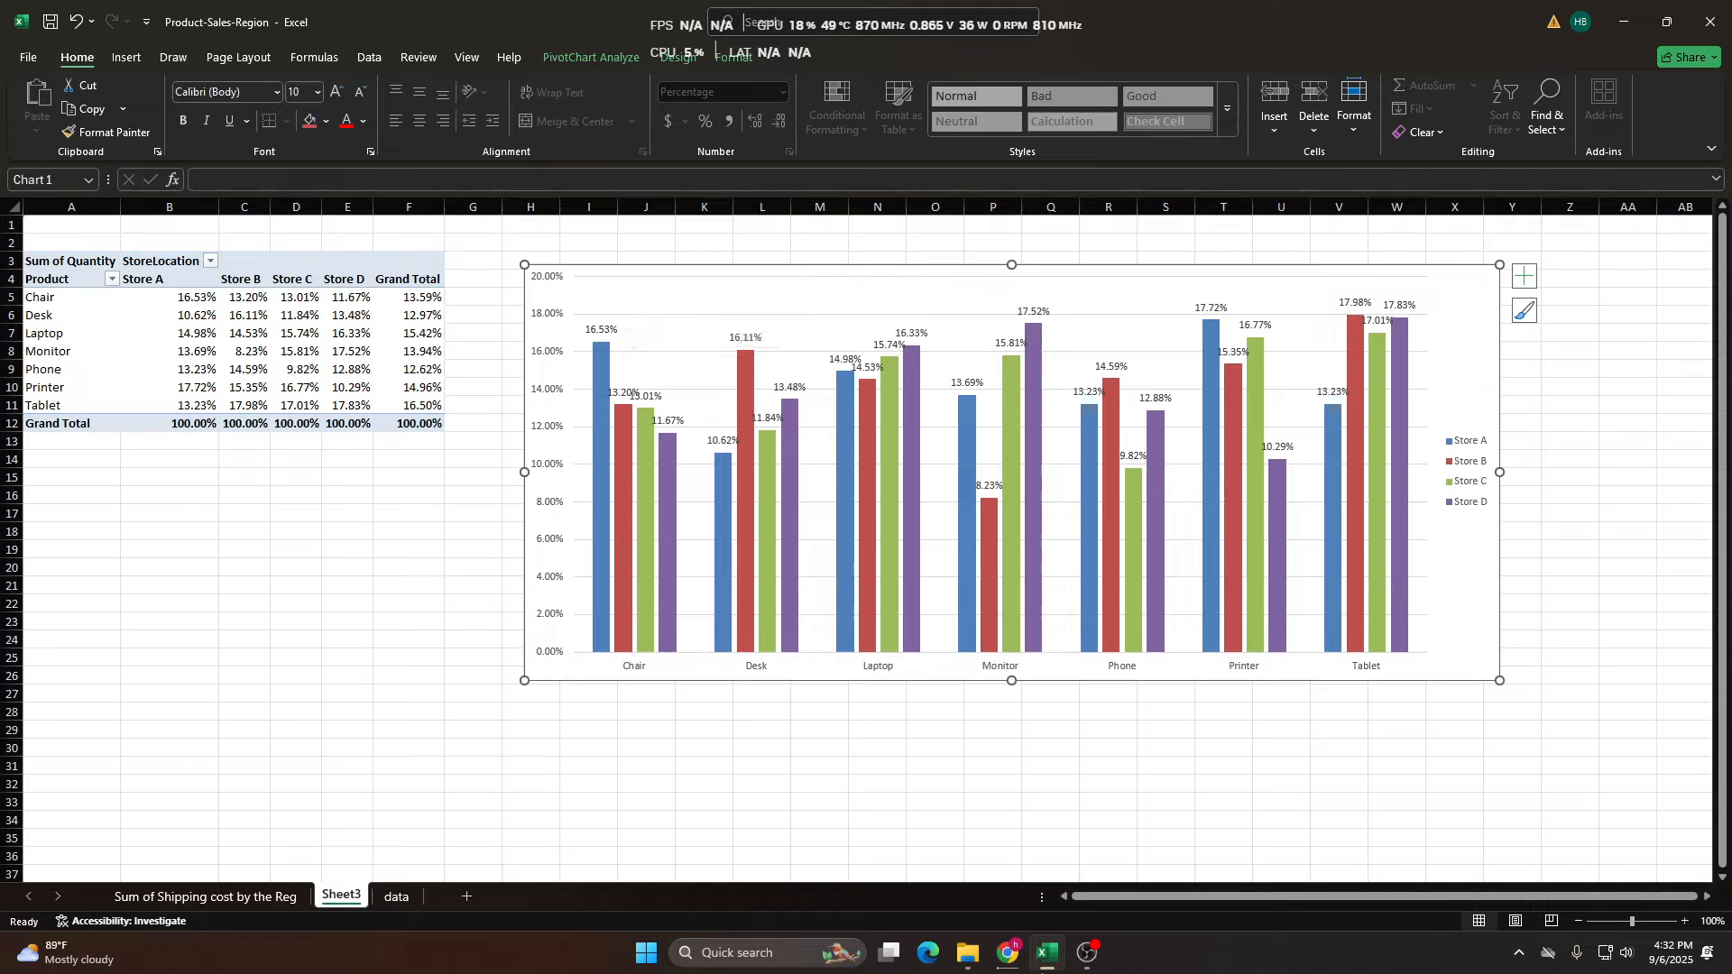
left_click(211, 261)
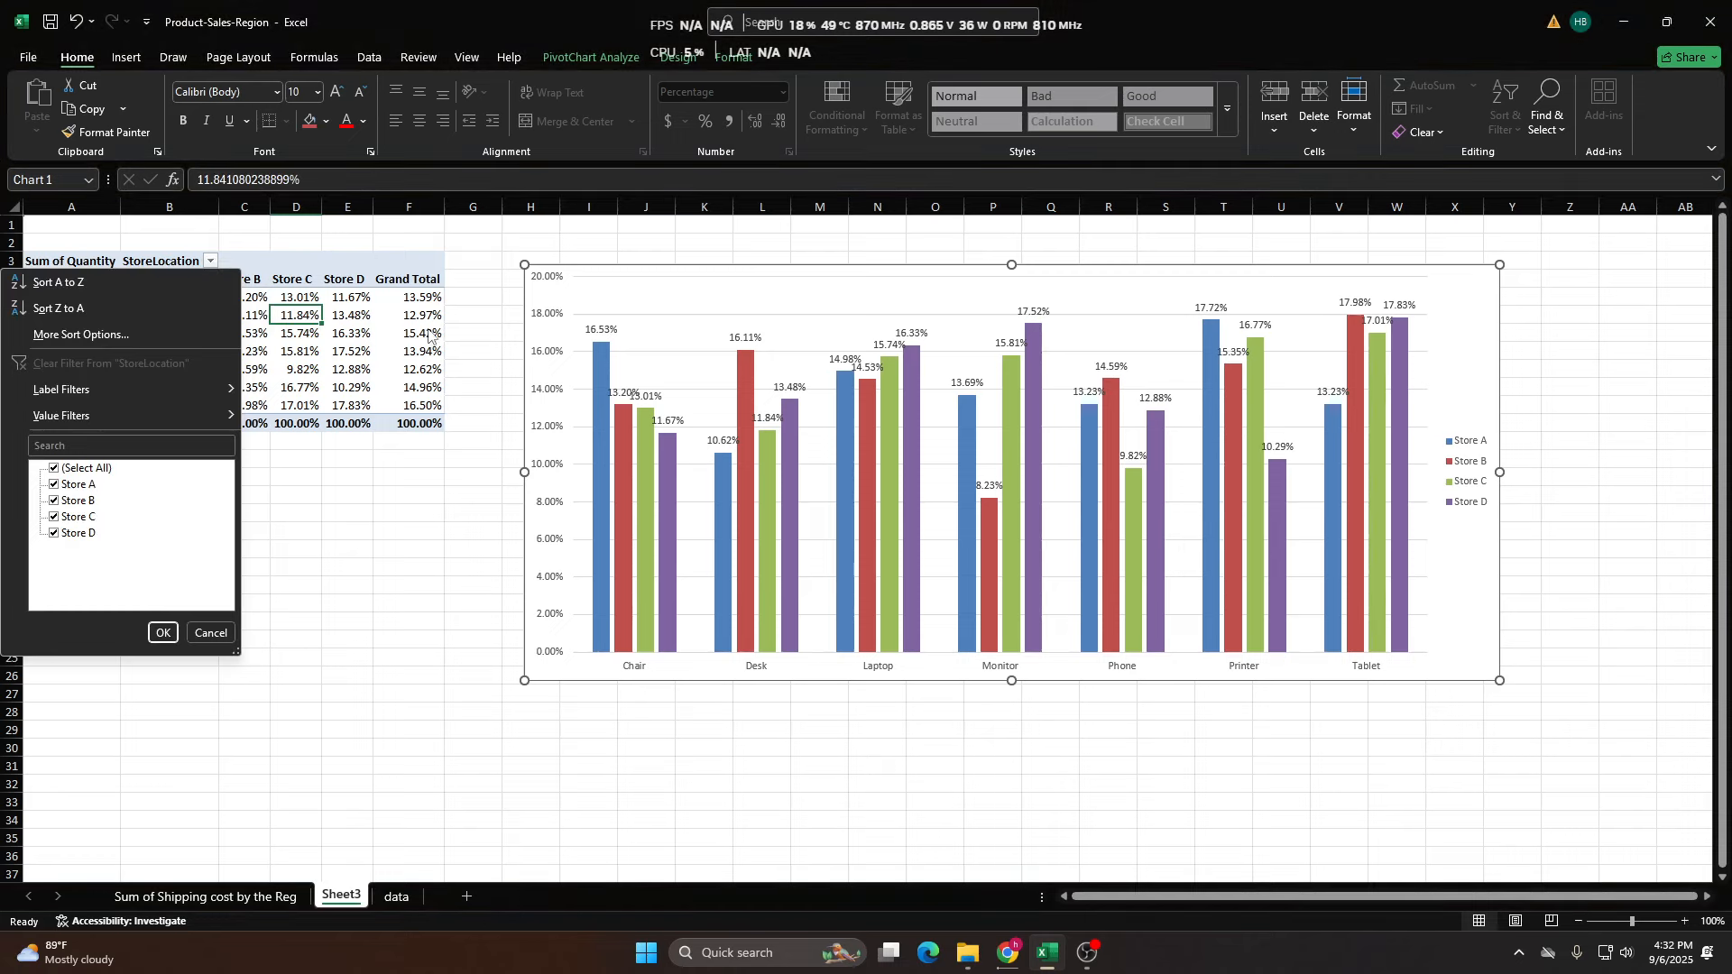
left_click(429, 336)
Select the Desk row label in the pivot table and display its field list, hiding and showing it again.
left_click(141, 314)
left_click(77, 318)
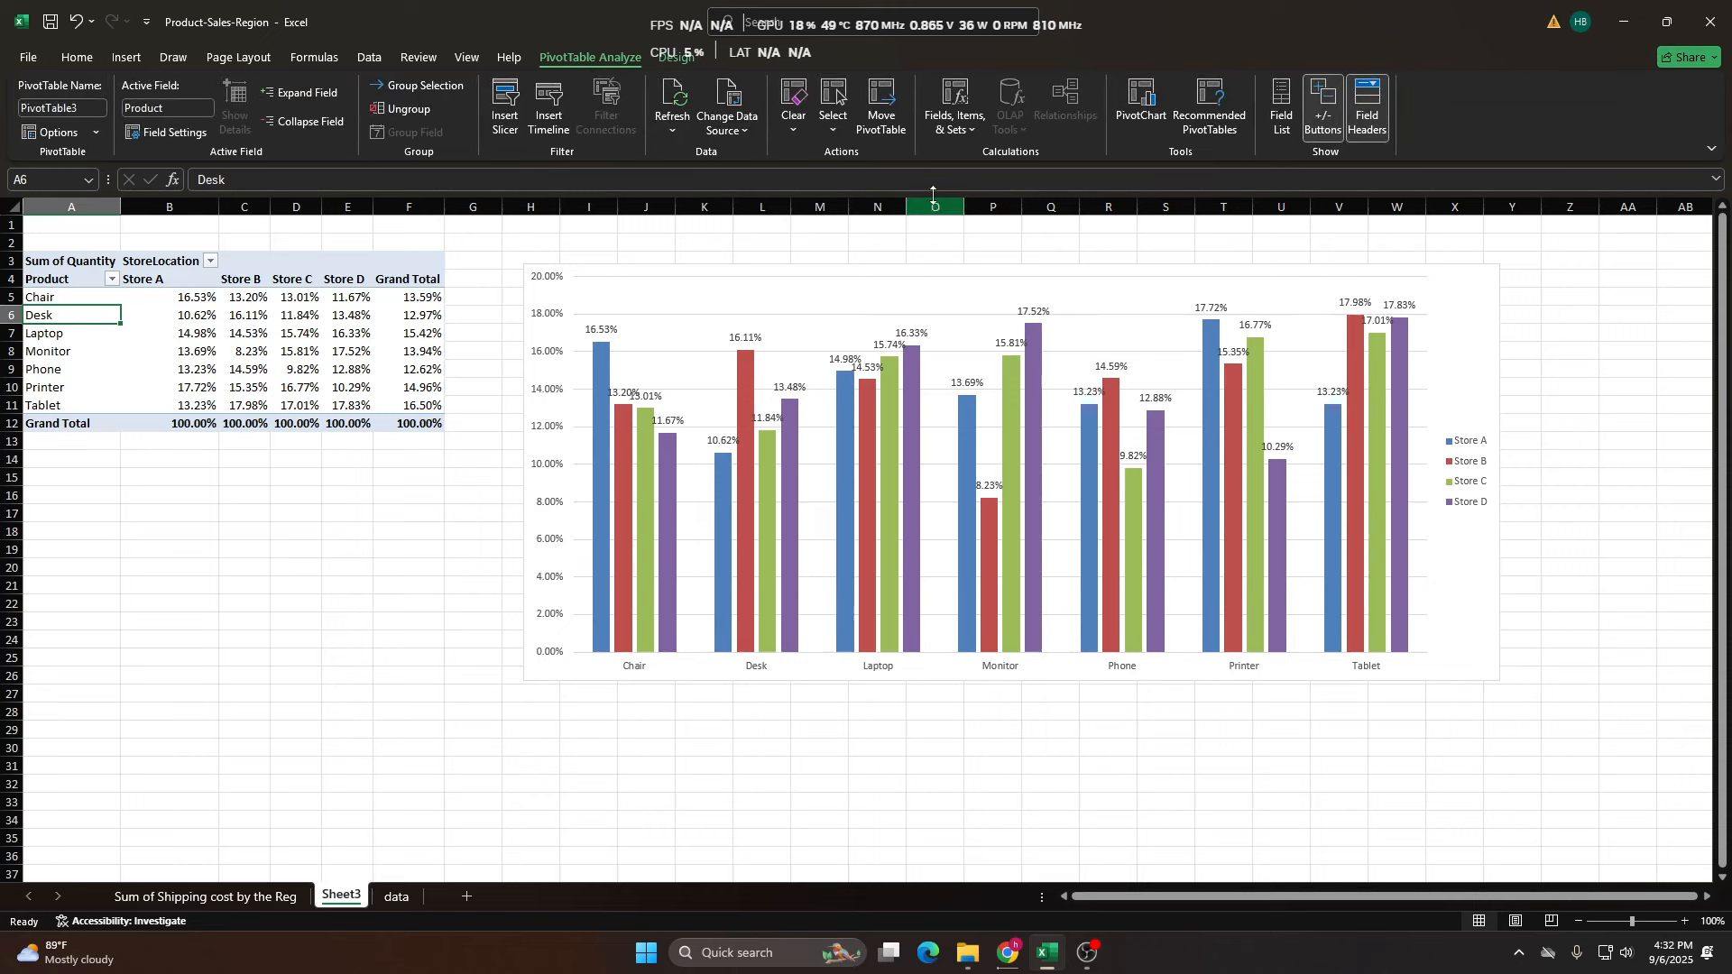
left_click(1283, 121)
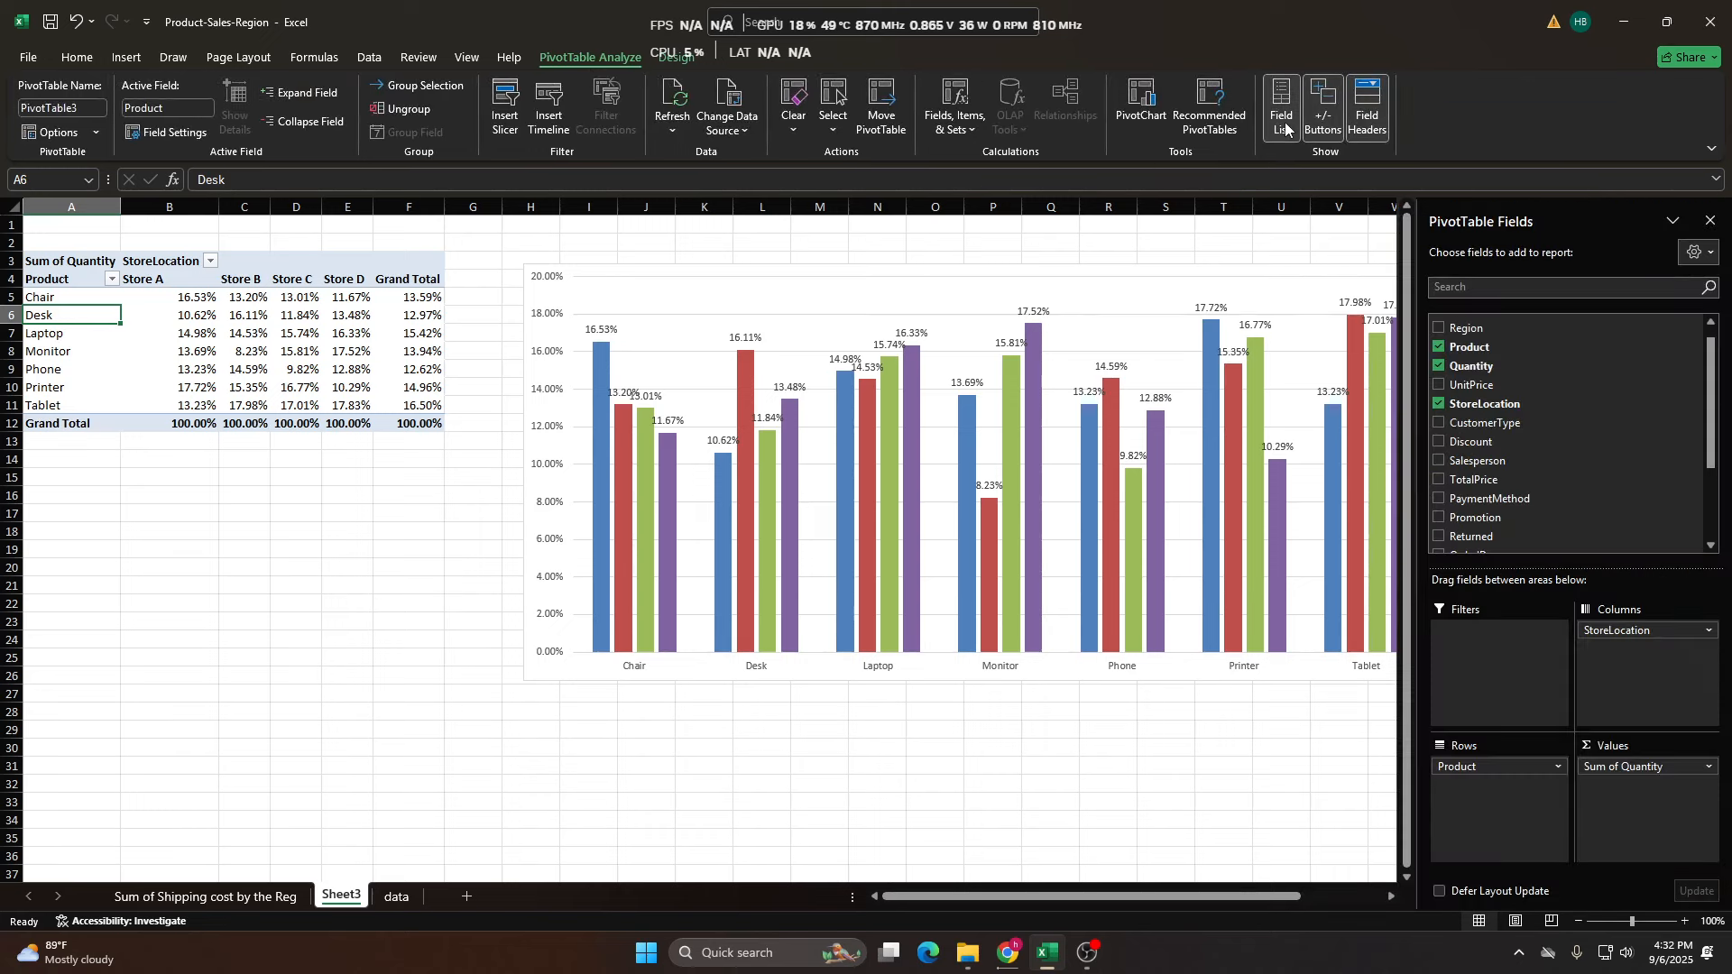
left_click(1710, 221)
left_click(1284, 109)
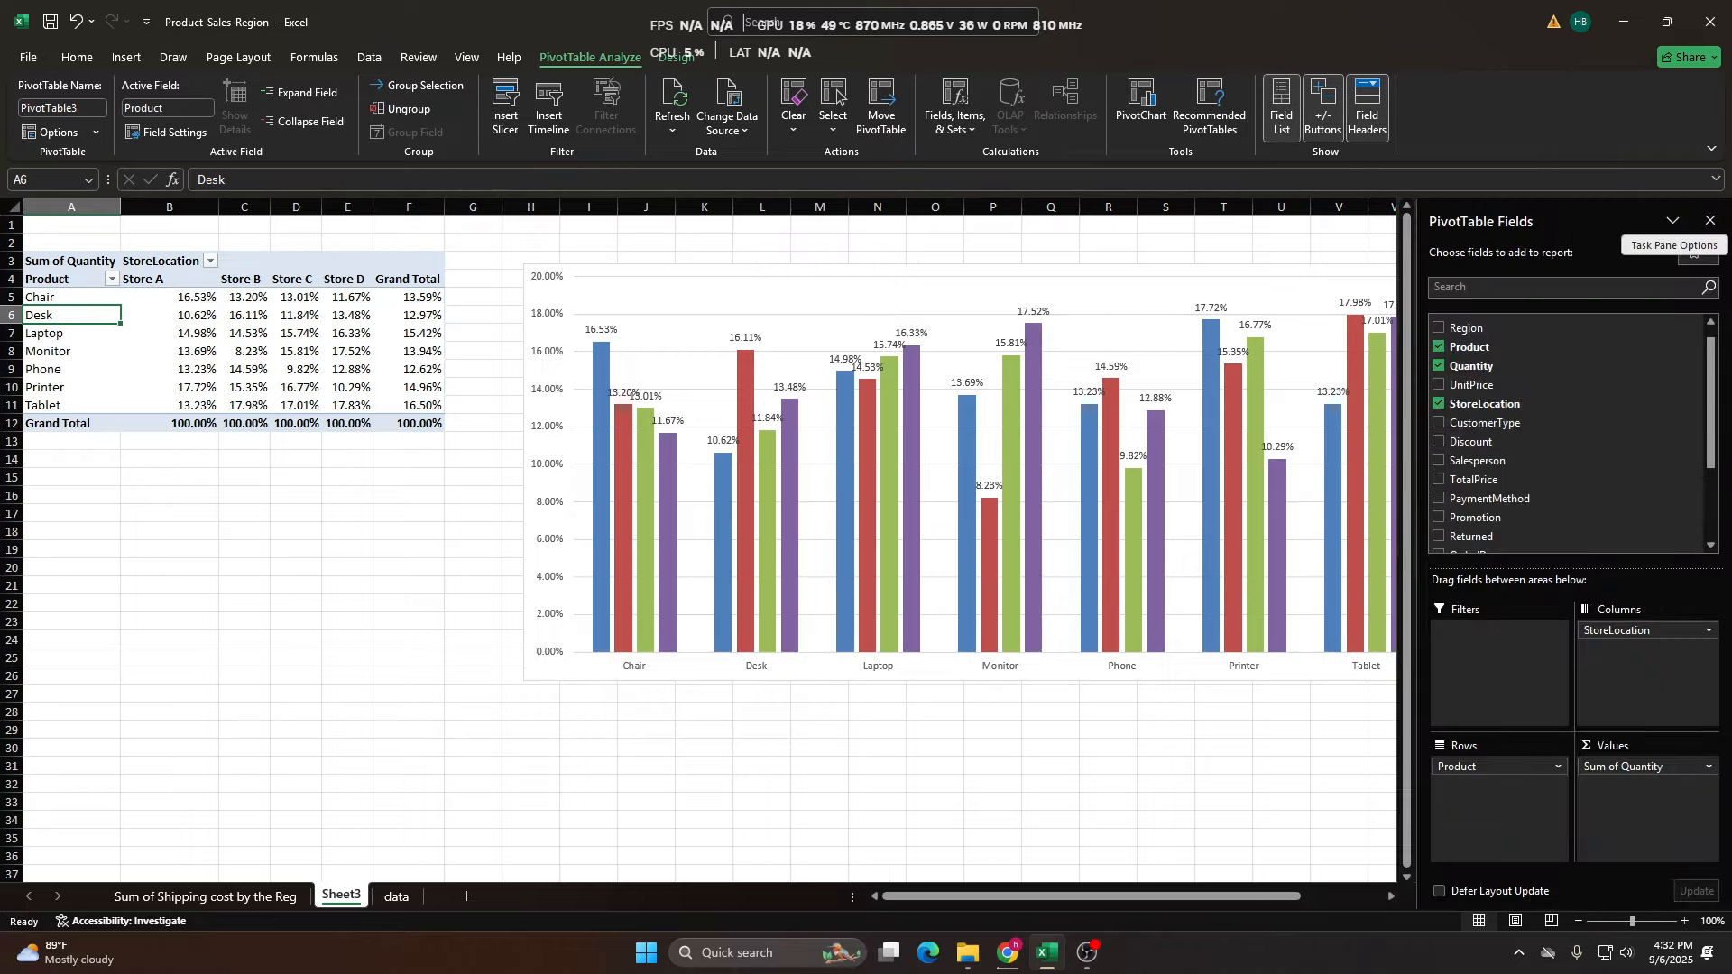
left_click(1710, 221)
left_click(1280, 109)
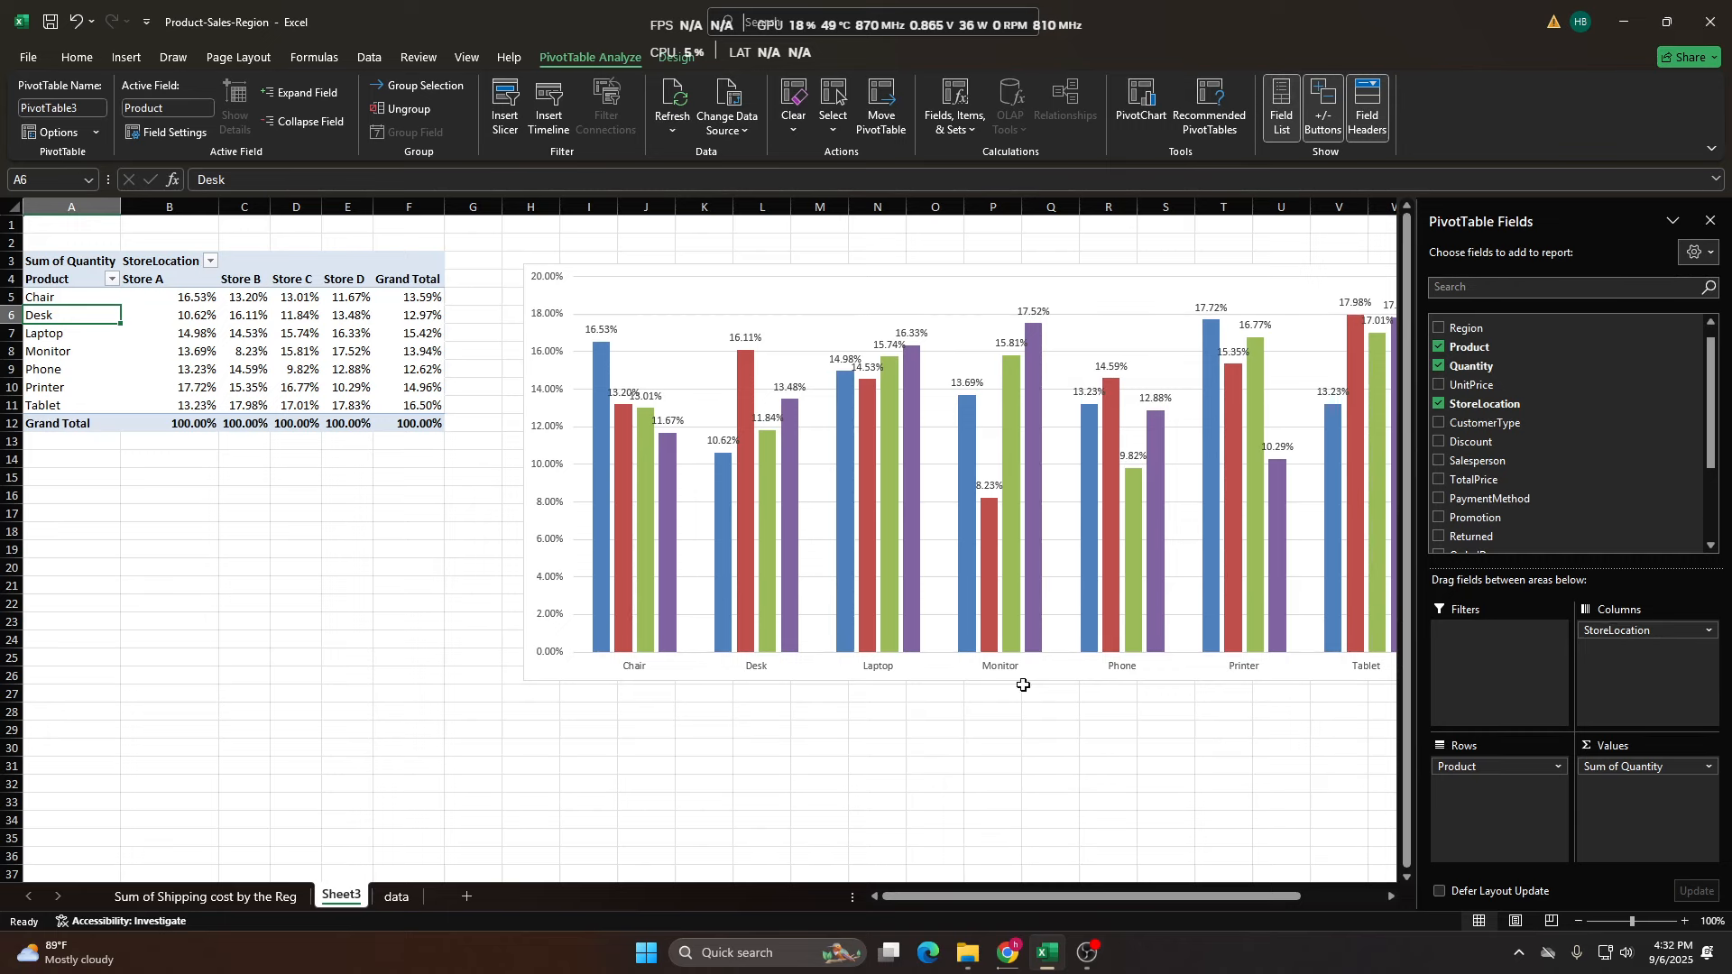
Examine the column headers on the data sheet from Date to Returned, checking them against the pivot table on Sheet3.
left_click(388, 902)
left_click(435, 469)
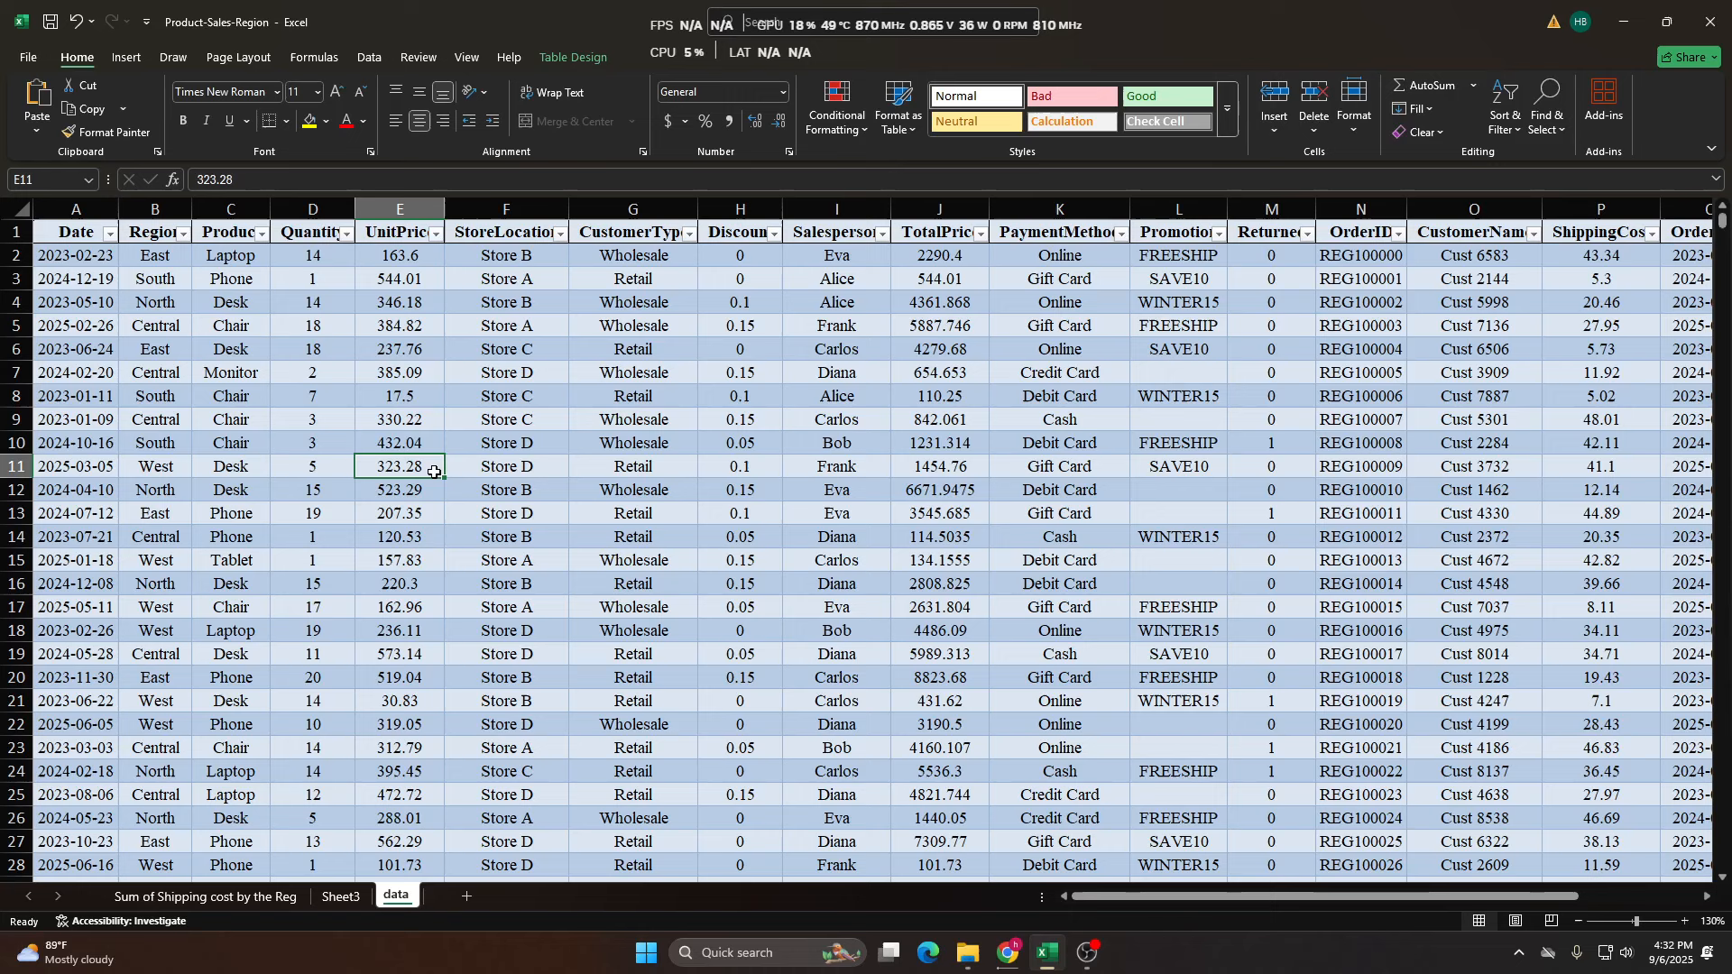
key("ctrl+Up")
key("Home")
key("Right")
key("Right")
key("Right")
key("Right")
key("Right")
key("Right")
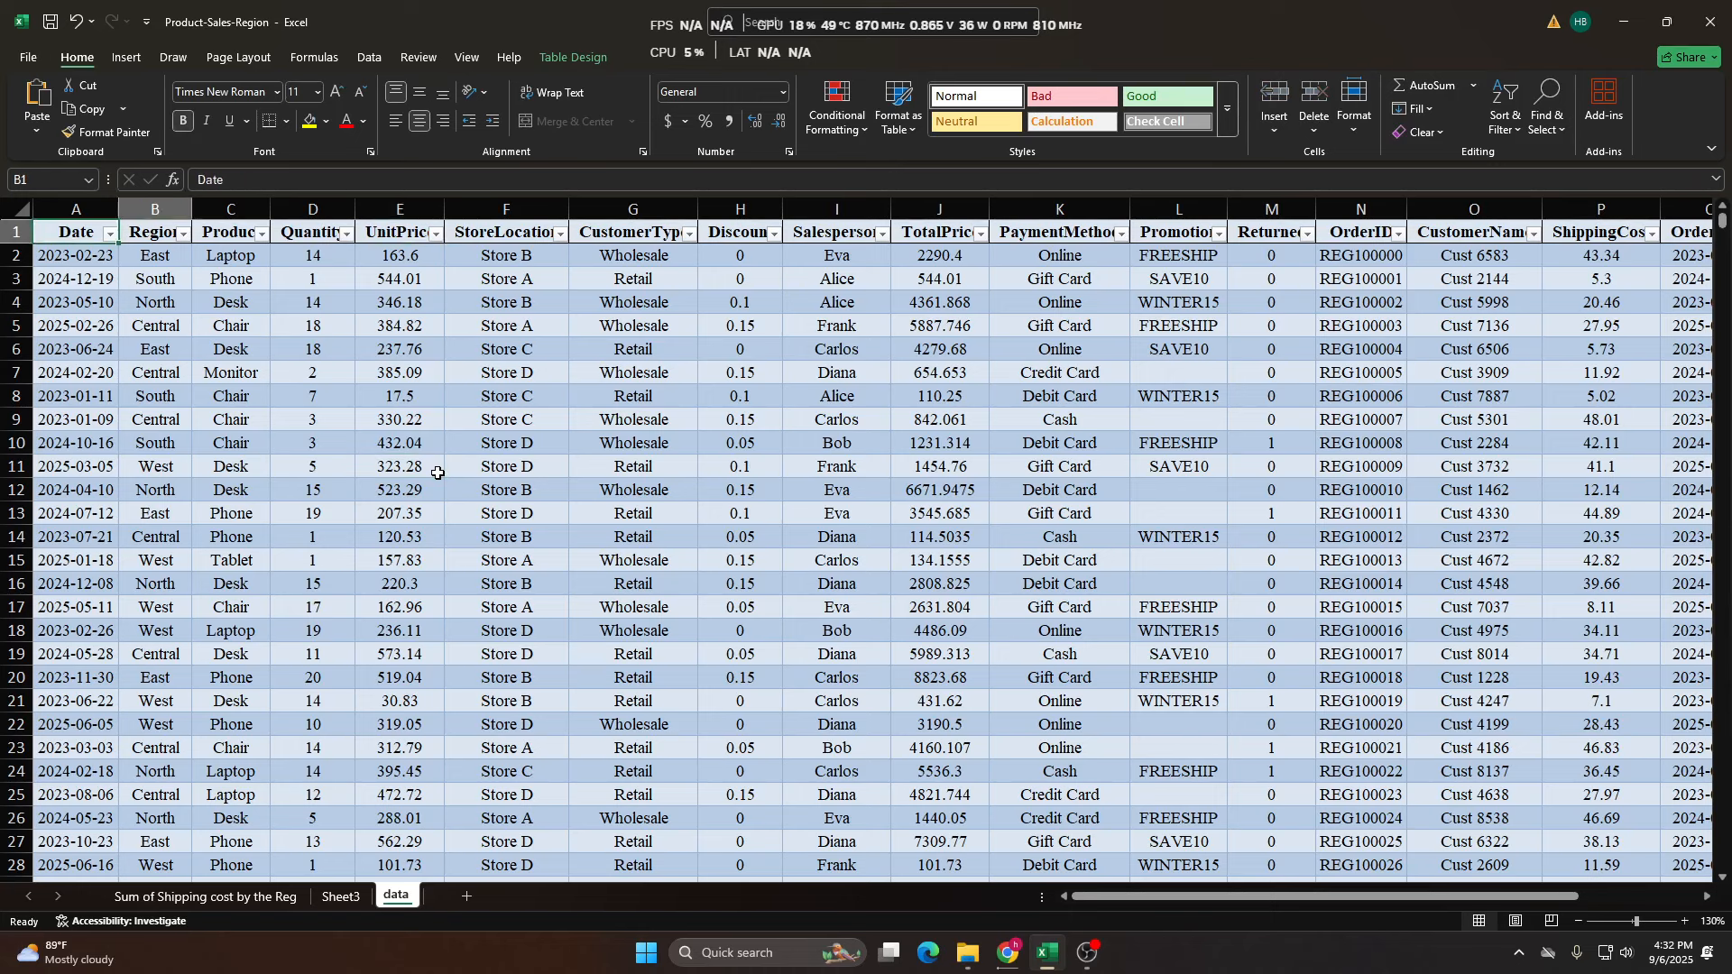
key("Right")
key("Right")
key("Right")
key("Right")
key("Right")
key("Right")
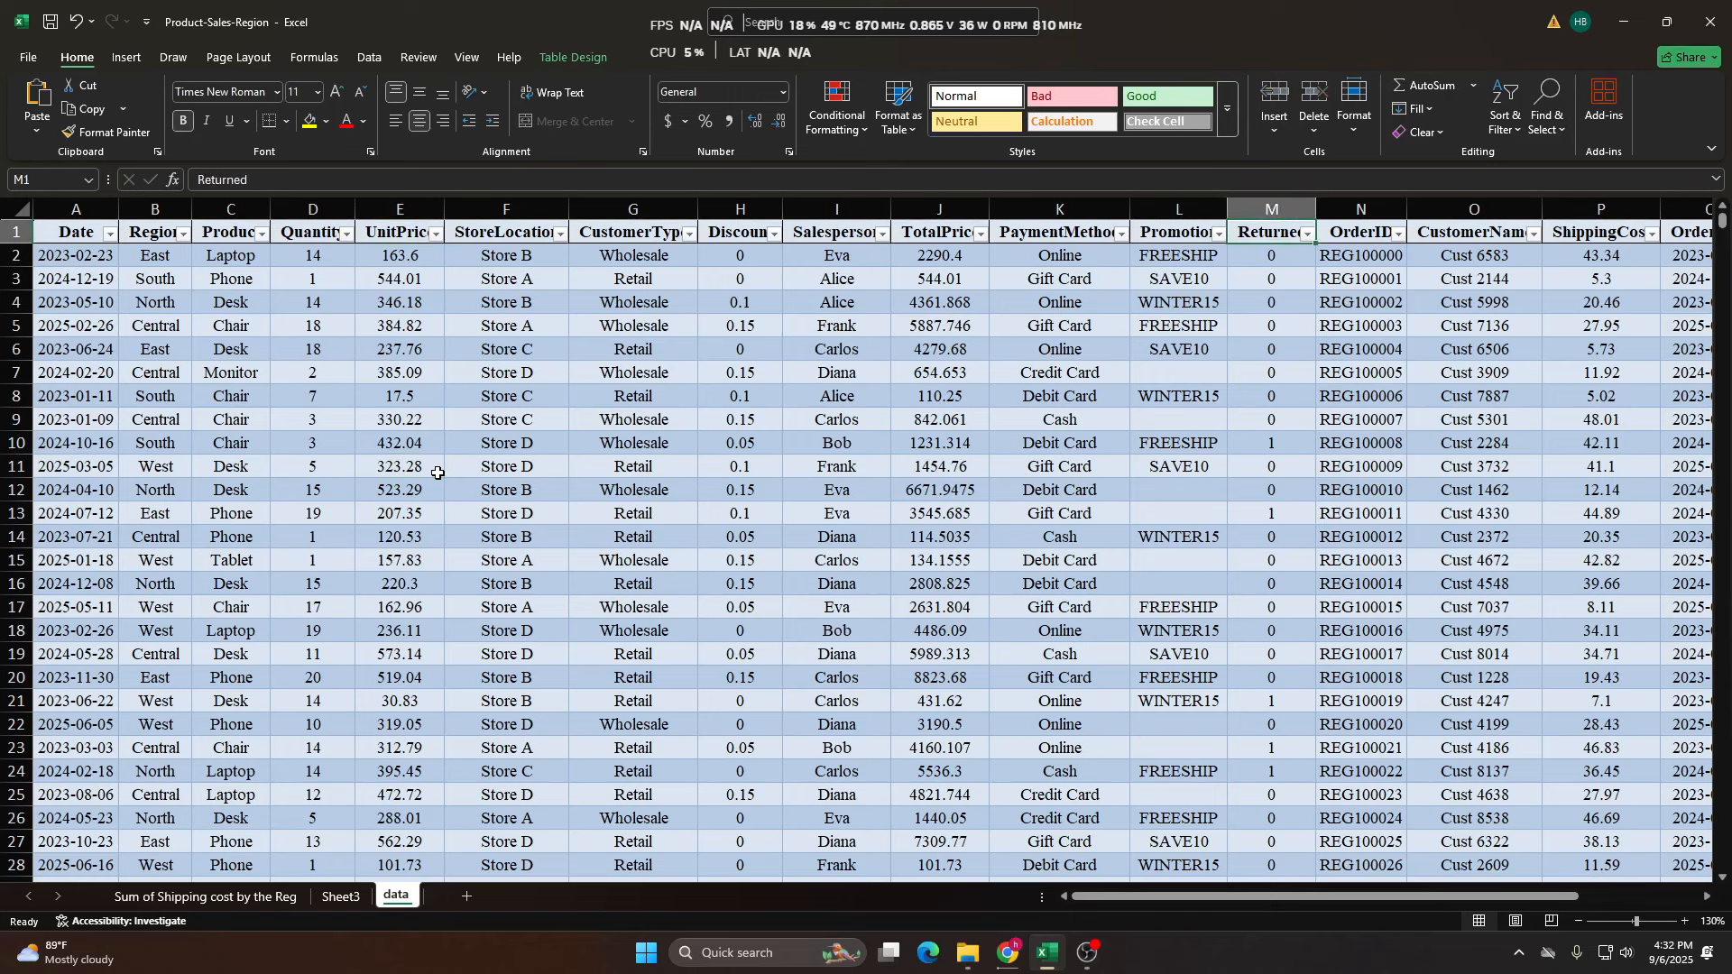
key("Left")
key("Left")
key("Left")
key("Left")
key("Left")
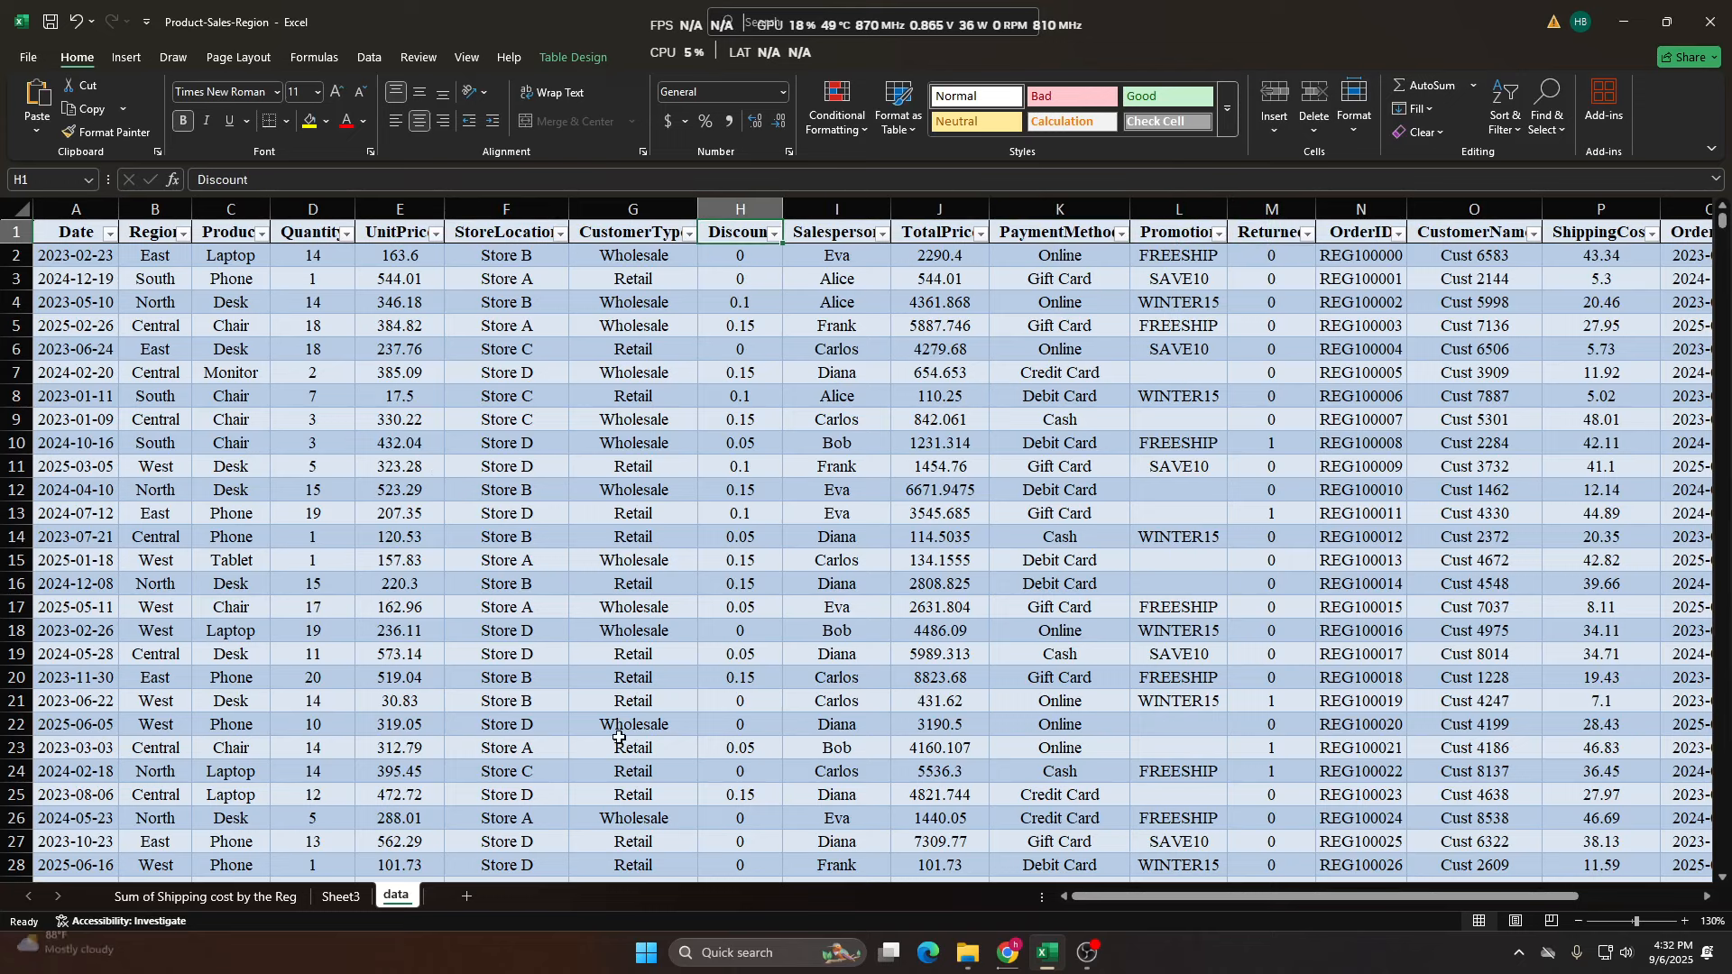
left_click(341, 897)
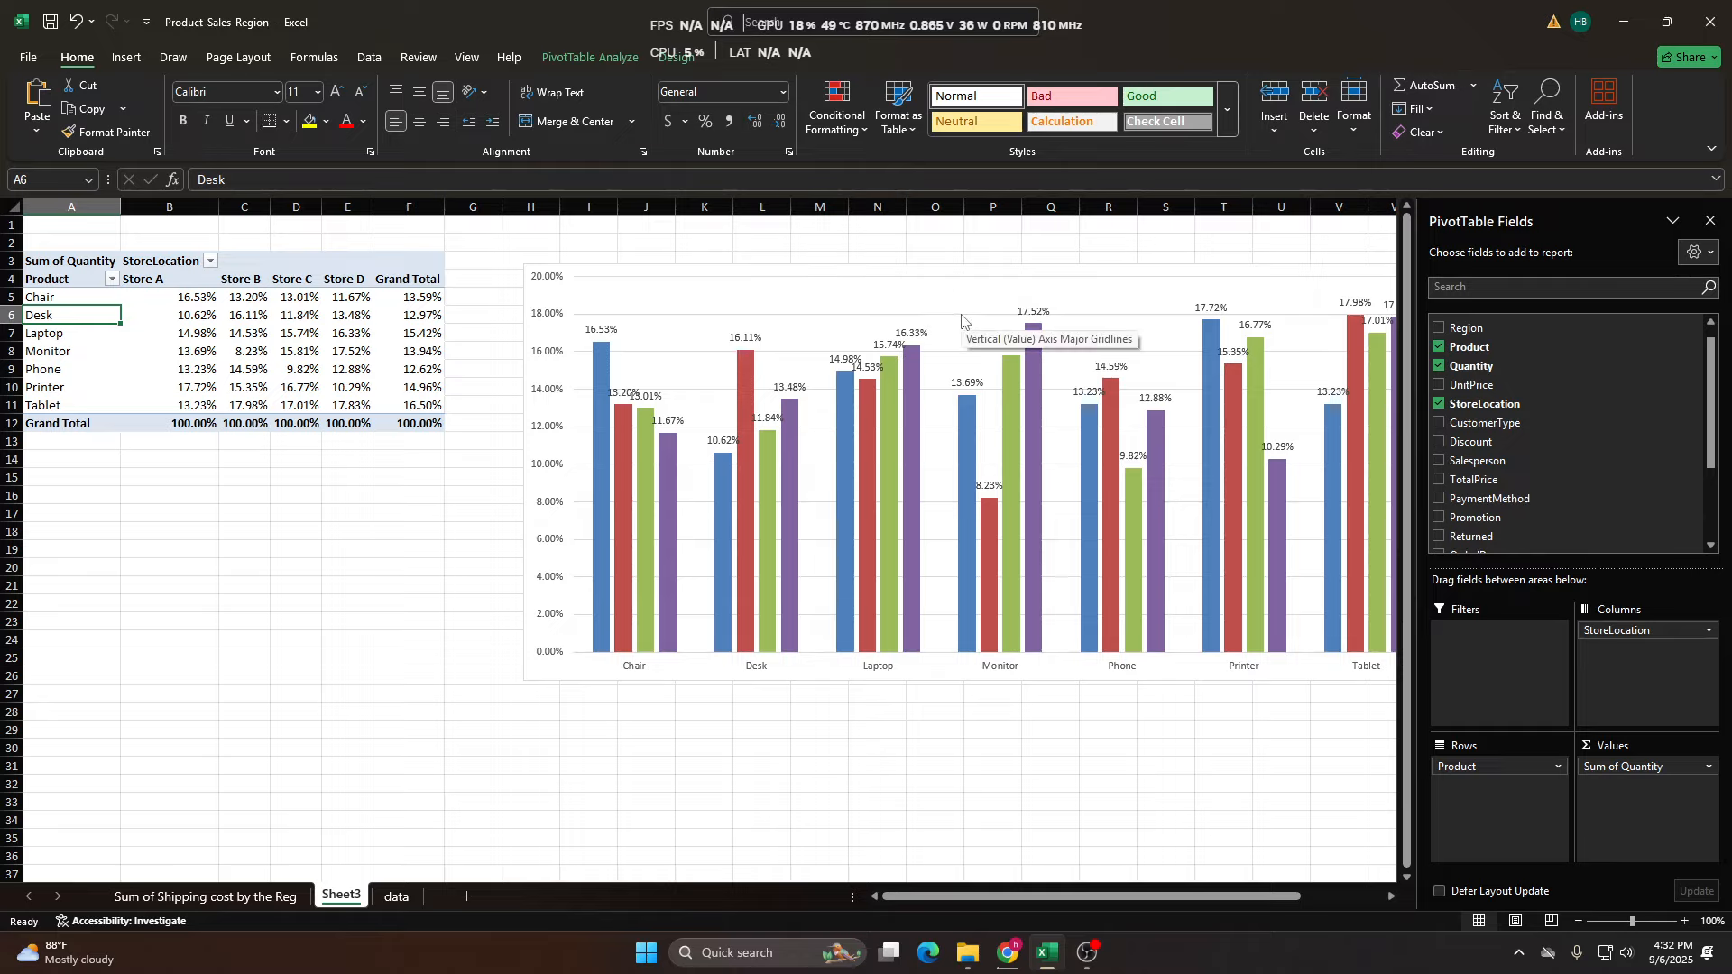
left_click(395, 898)
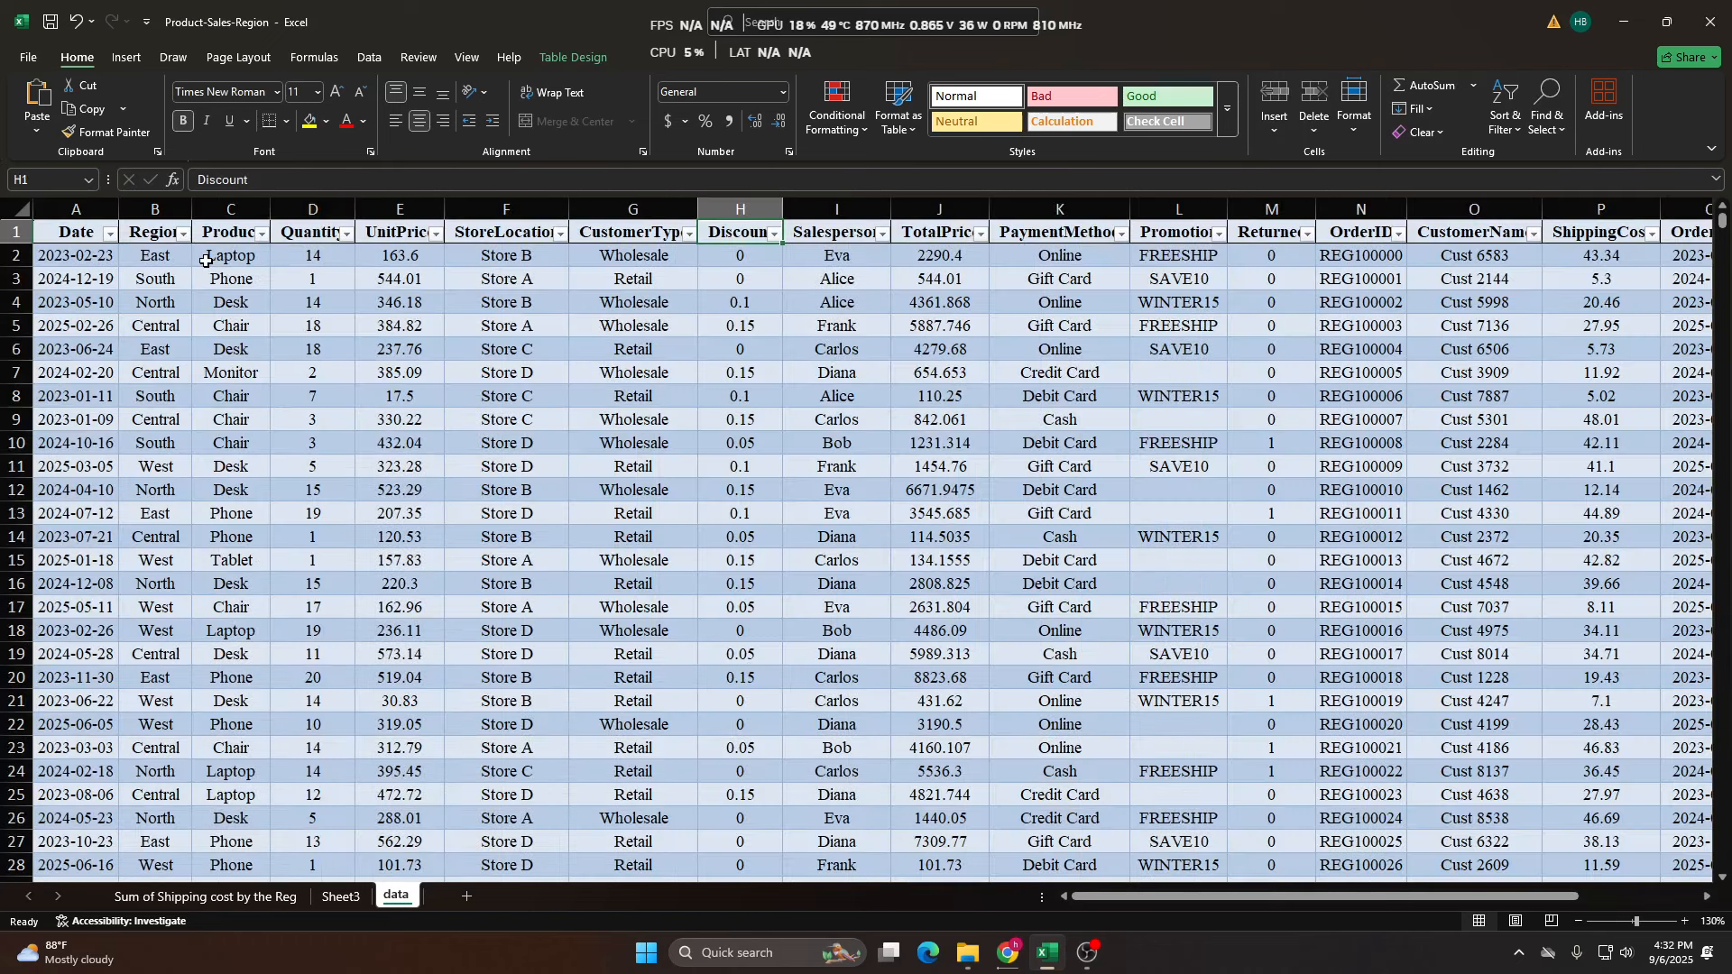
Examine the column headers on the data sheet from Date through RegionManager, including PaymentMethod and ShippingCost.
key("Left")
key("Left")
key("Left")
key("Left")
key("Left")
key("Left")
key("Left")
key("Right")
key("Right")
key("Right")
key("Right")
key("Right")
key("Right")
key("Right")
key("Right")
key("Right")
key("Right")
key("Right")
key("Right")
key("Right")
key("Right")
key("Right")
key("Right")
key("Right")
key("Right")
key("Right")
key("Right")
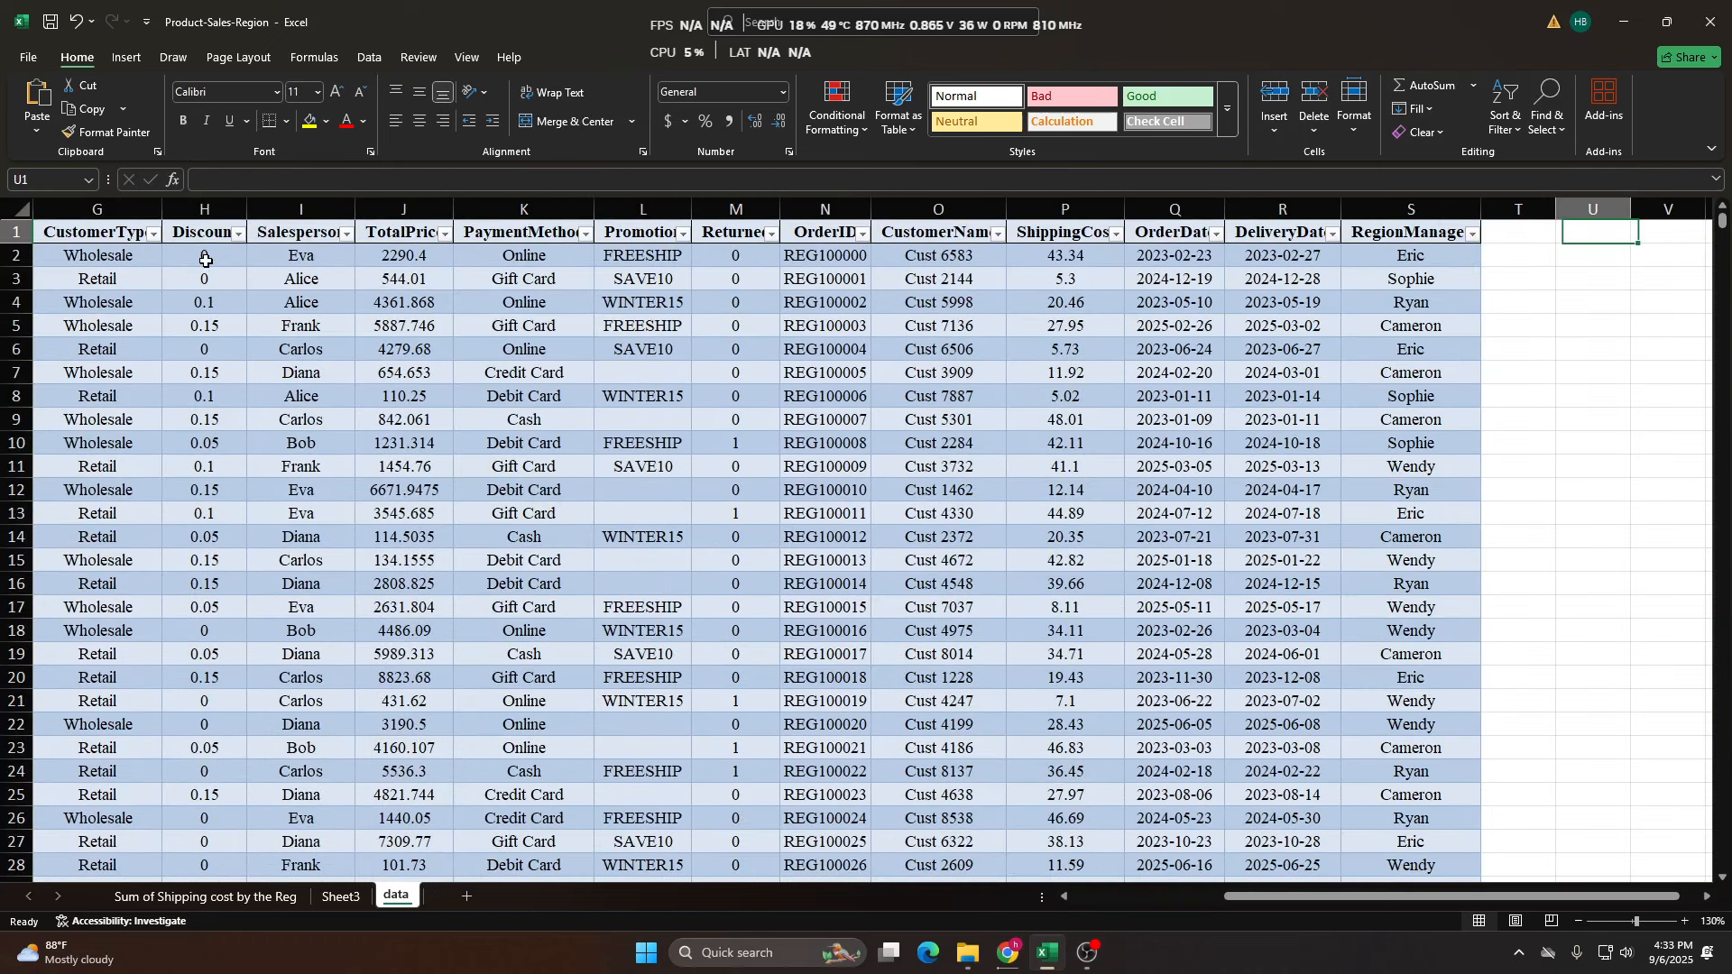
key("Left")
key("Left")
key("Left")
key("Left")
key("Left")
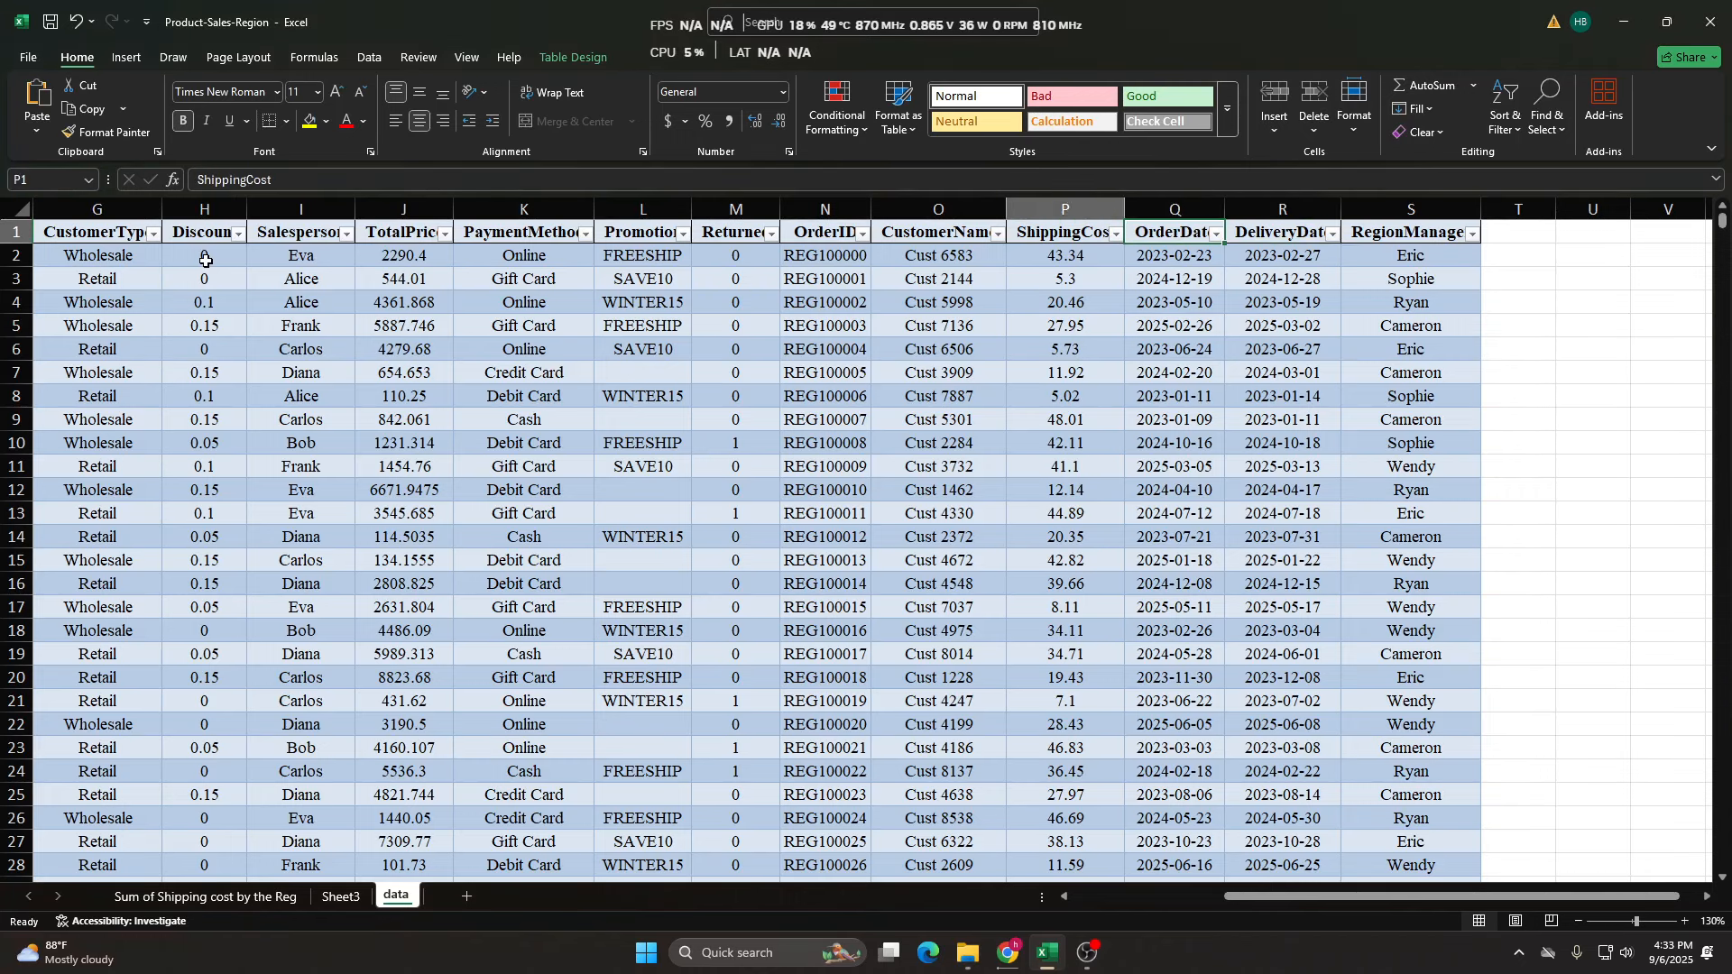
key("Left")
key("Left")
key("Left")
key("Left")
key("Left")
key("Left")
key("Left")
key("Left")
key("Left")
key("Left")
key("Left")
key("Left")
key("Left")
key("Left")
key("Left")
key("Right")
key("Right")
key("Right")
key("Right")
key("Right")
key("Right")
key("Right")
key("Right")
key("Right")
key("Right")
key("Right")
key("Right")
key("Right")
key("Right")
key("Right")
key("Left")
key("Left")
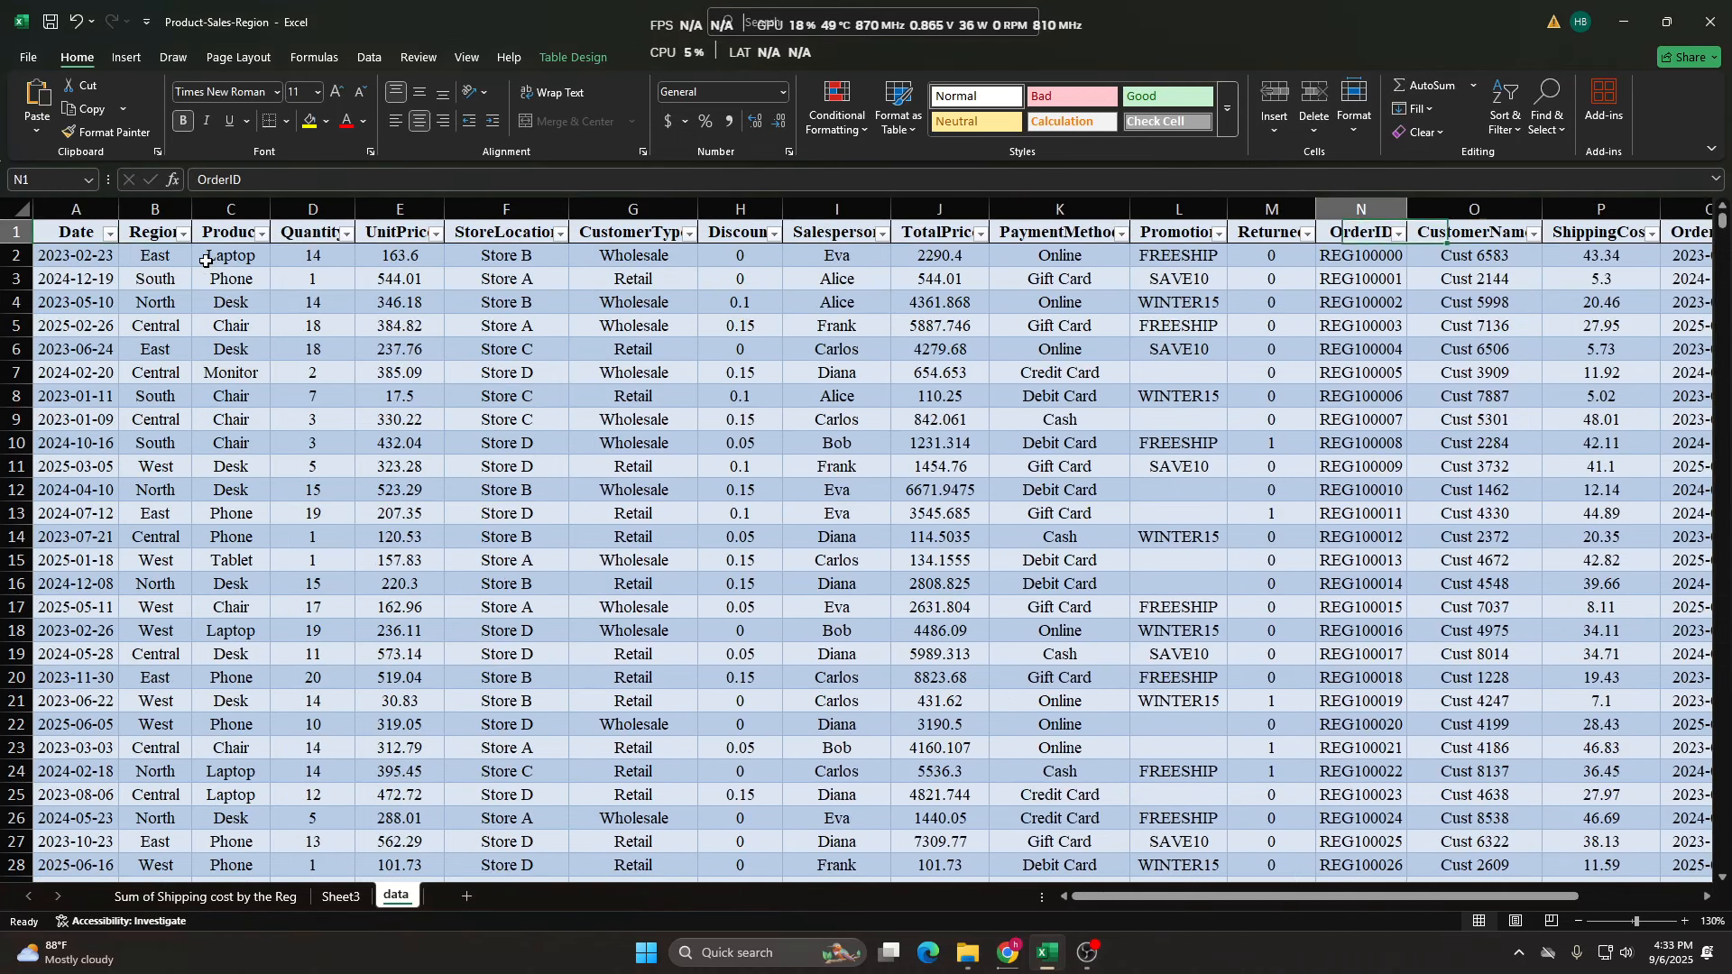
key("Left")
key("Left")
key("Left")
key("Left")
key("Right")
key("Right")
key("Left")
key("Left")
key("Left")
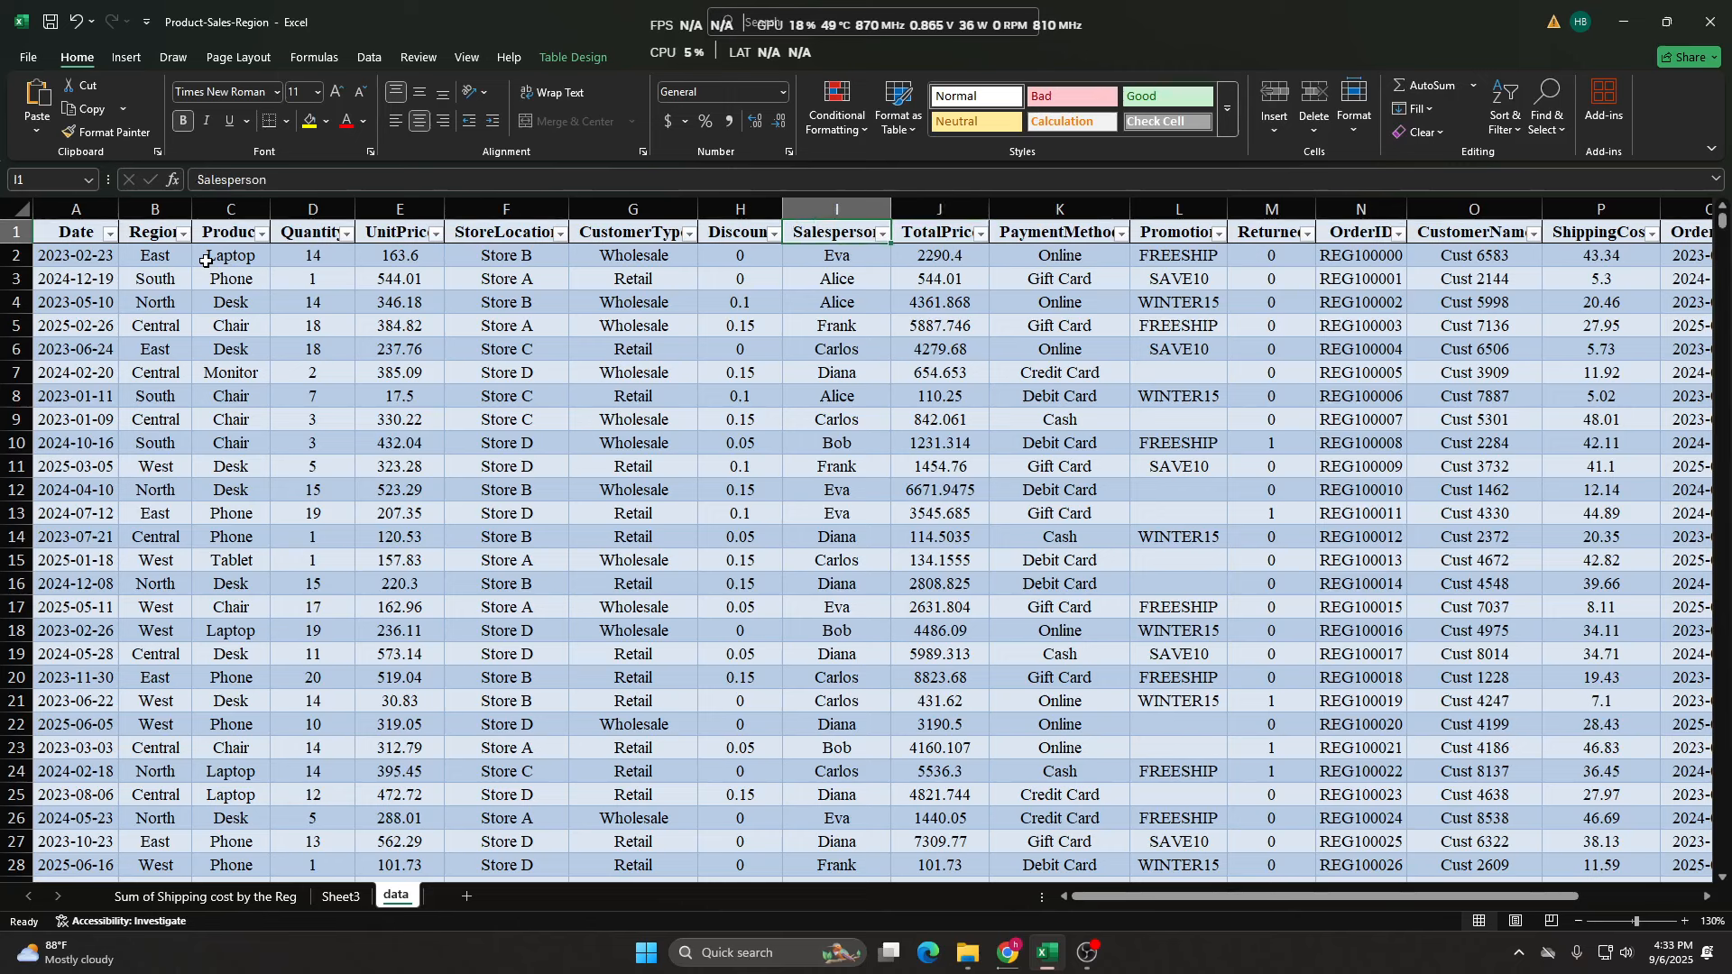
key("Right")
key("Right")
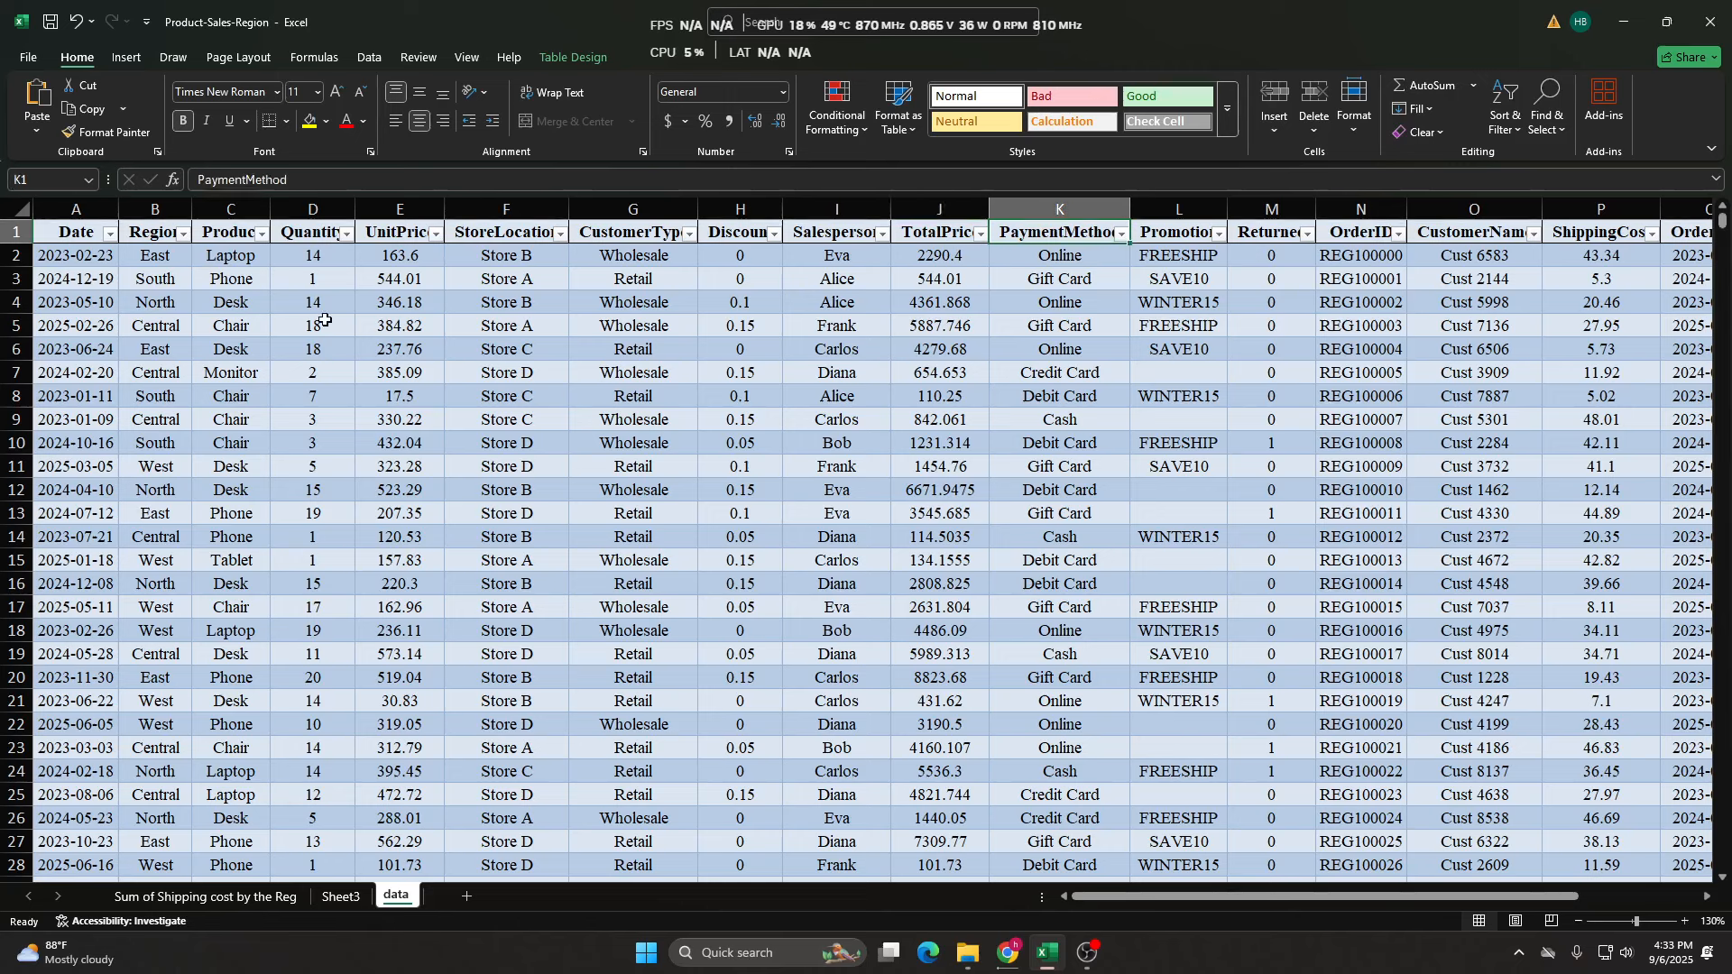
On Sheet3, move the PivotChart closer to the pivot table with its upper edge at row 3, and close the field list.
left_click(341, 896)
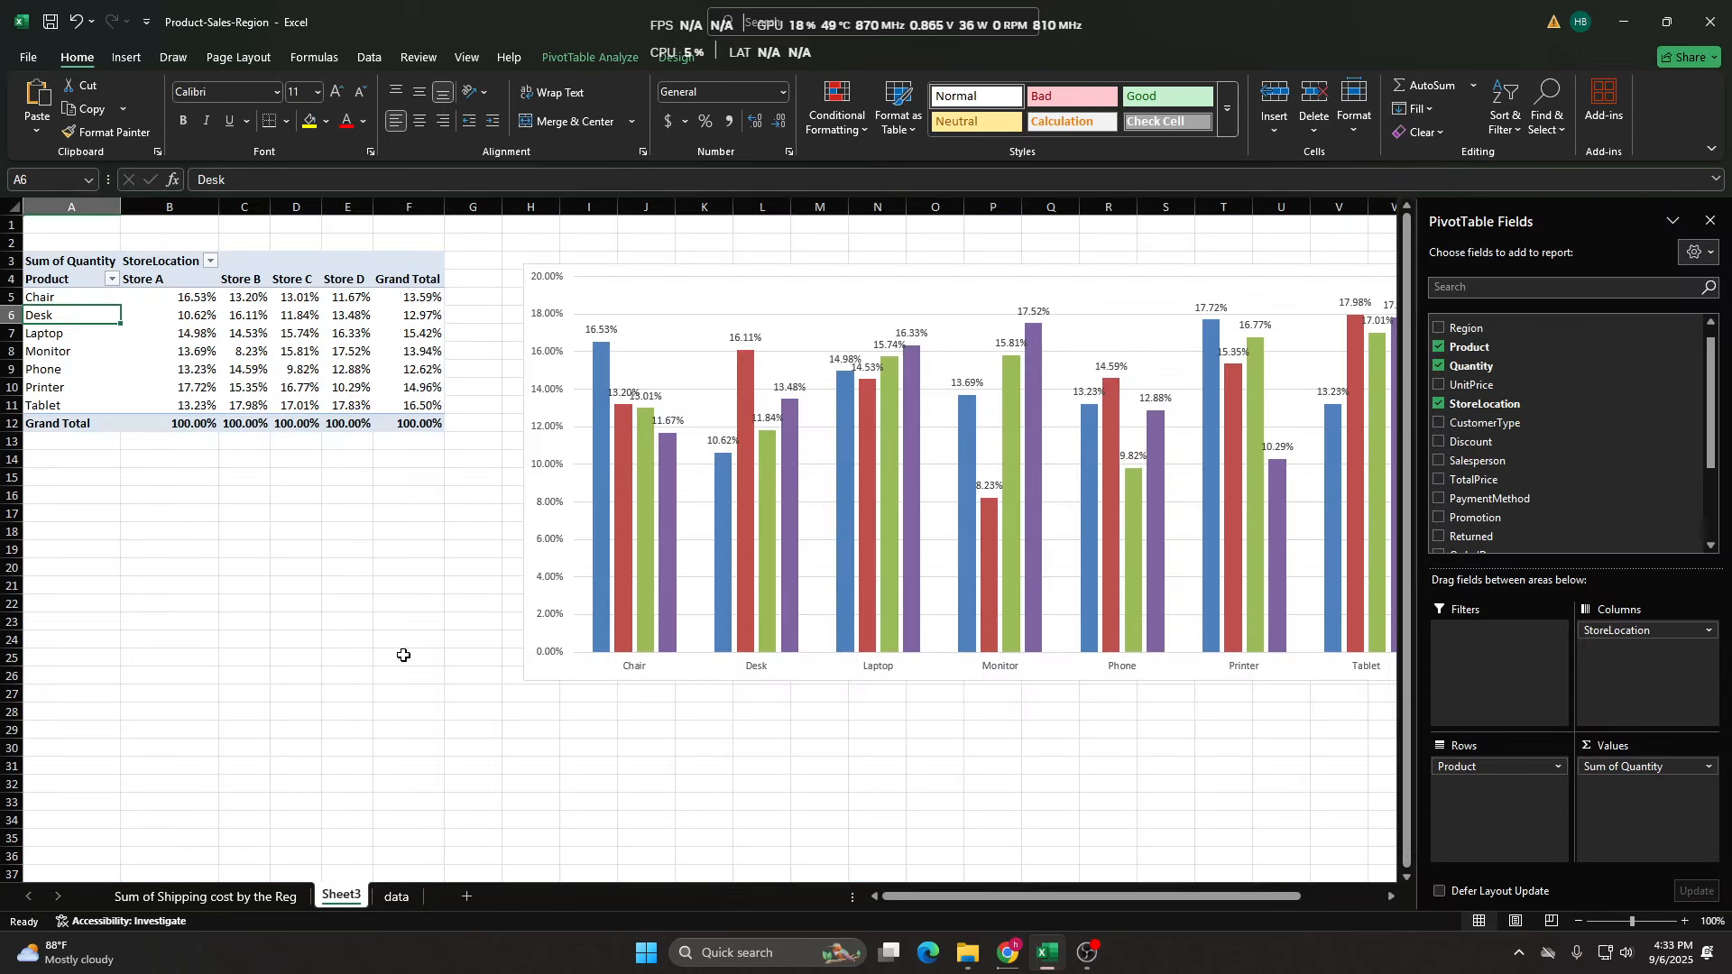
left_click(1117, 282)
key("ctrl+z")
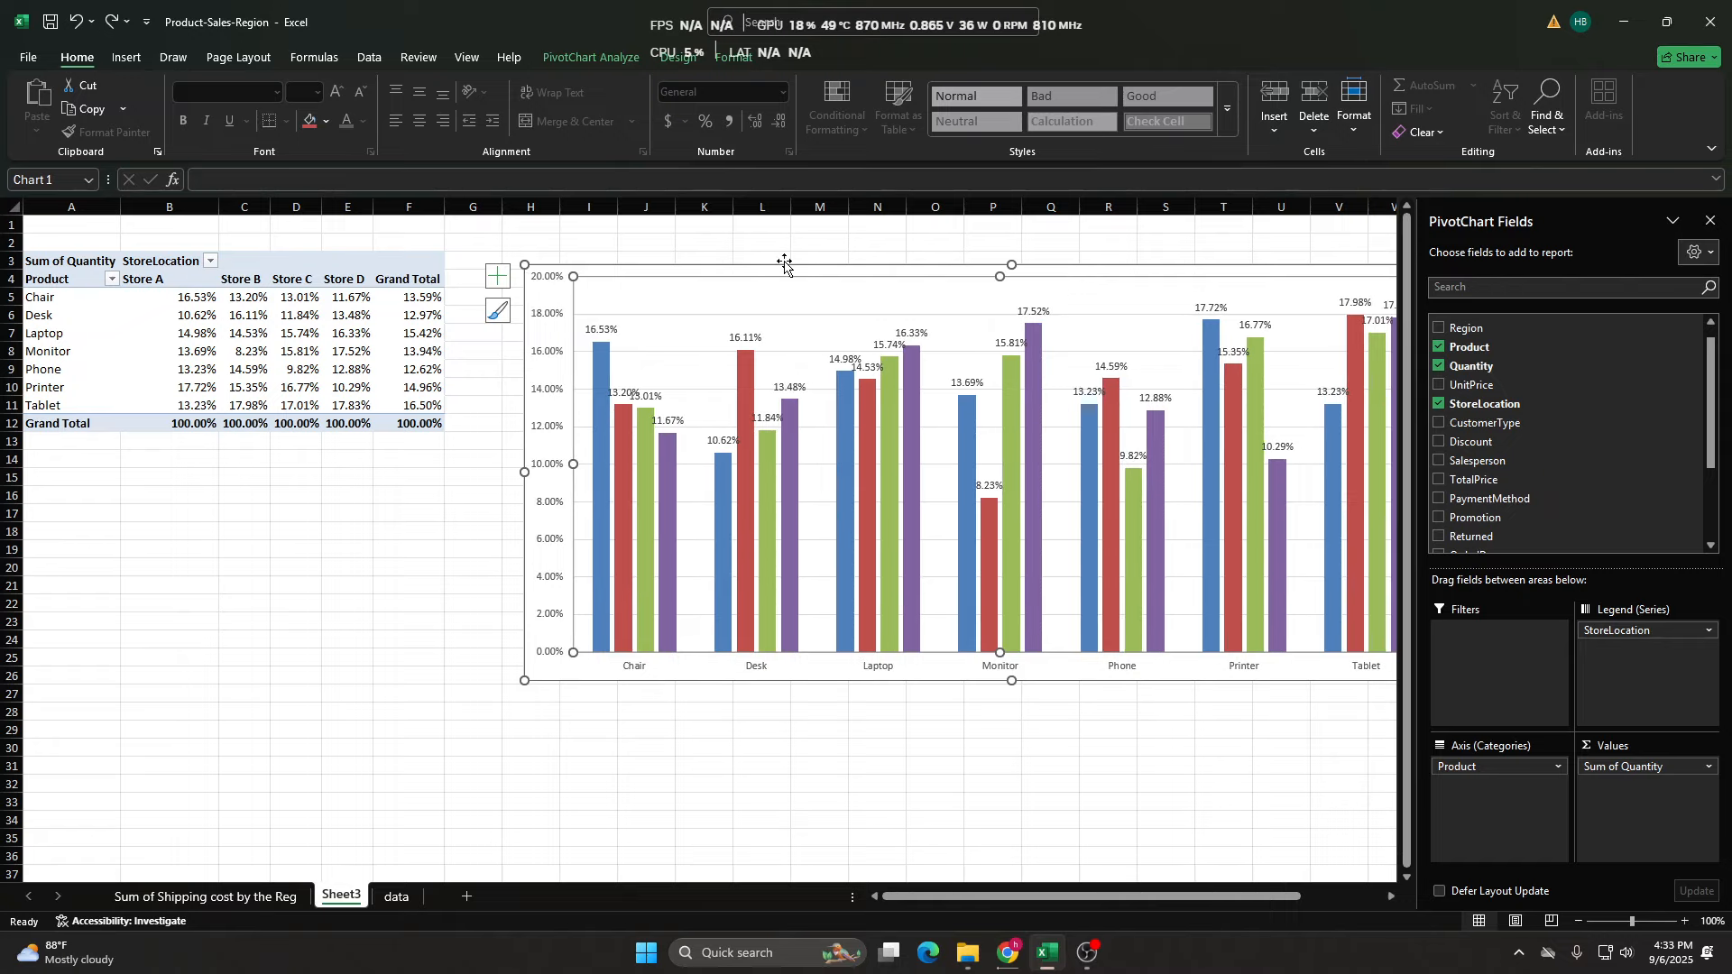
left_click_drag(598, 271, 560, 265)
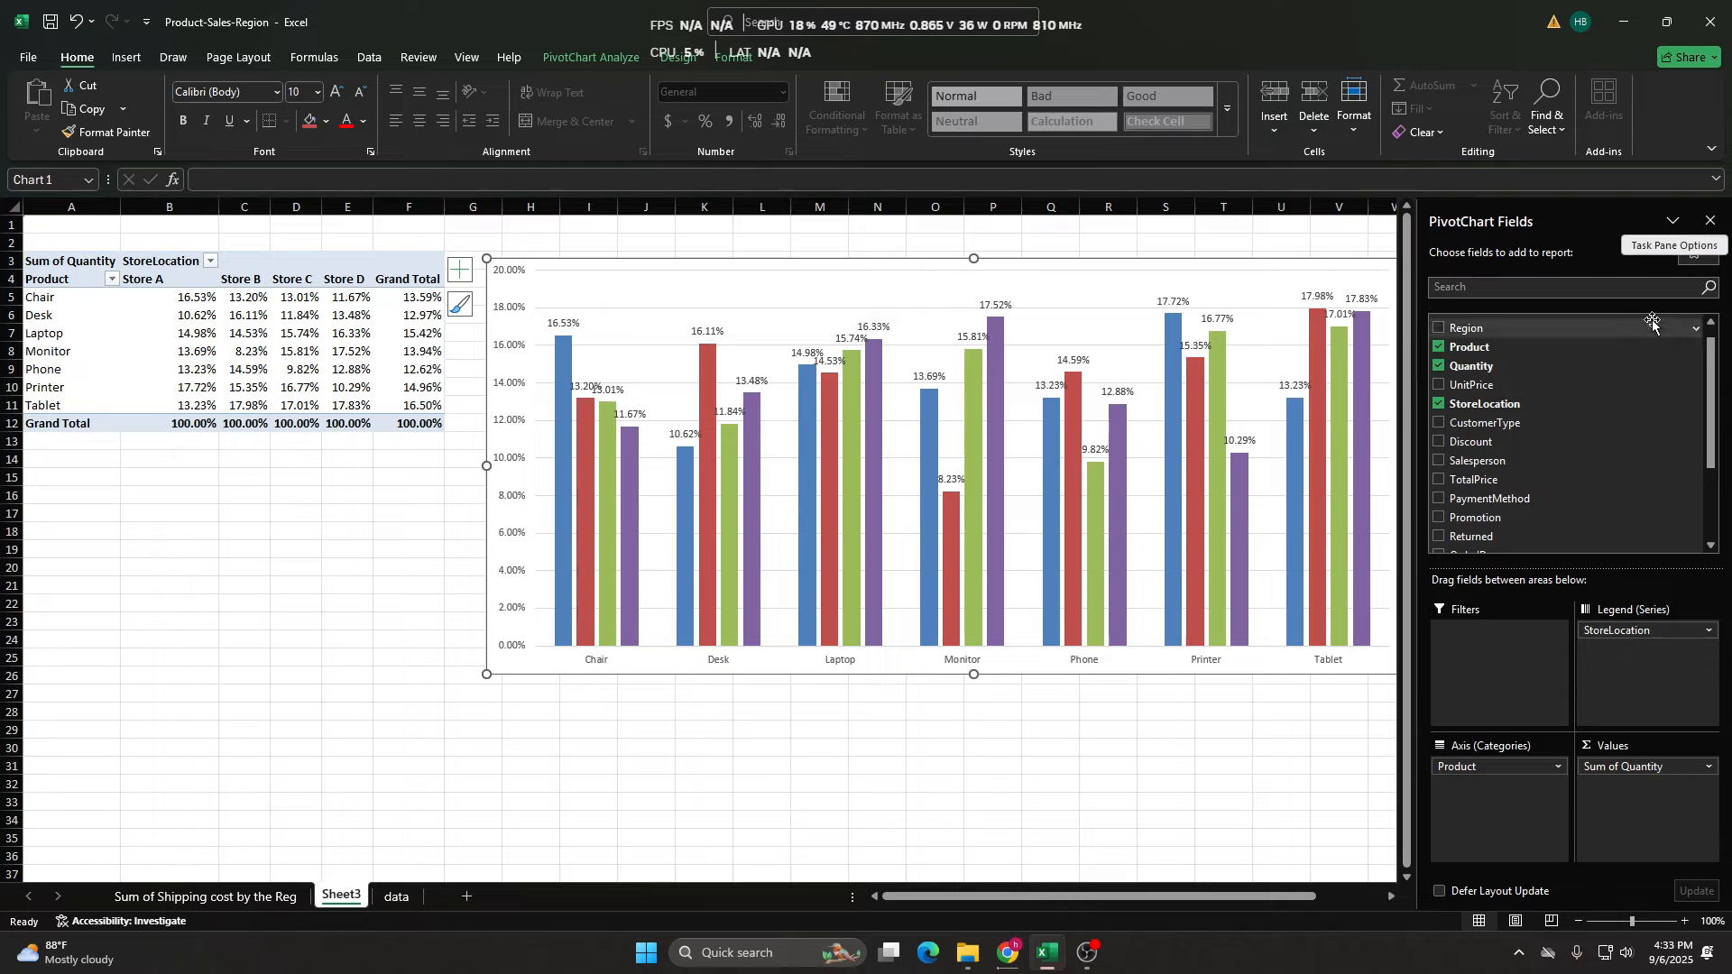
left_click(1710, 221)
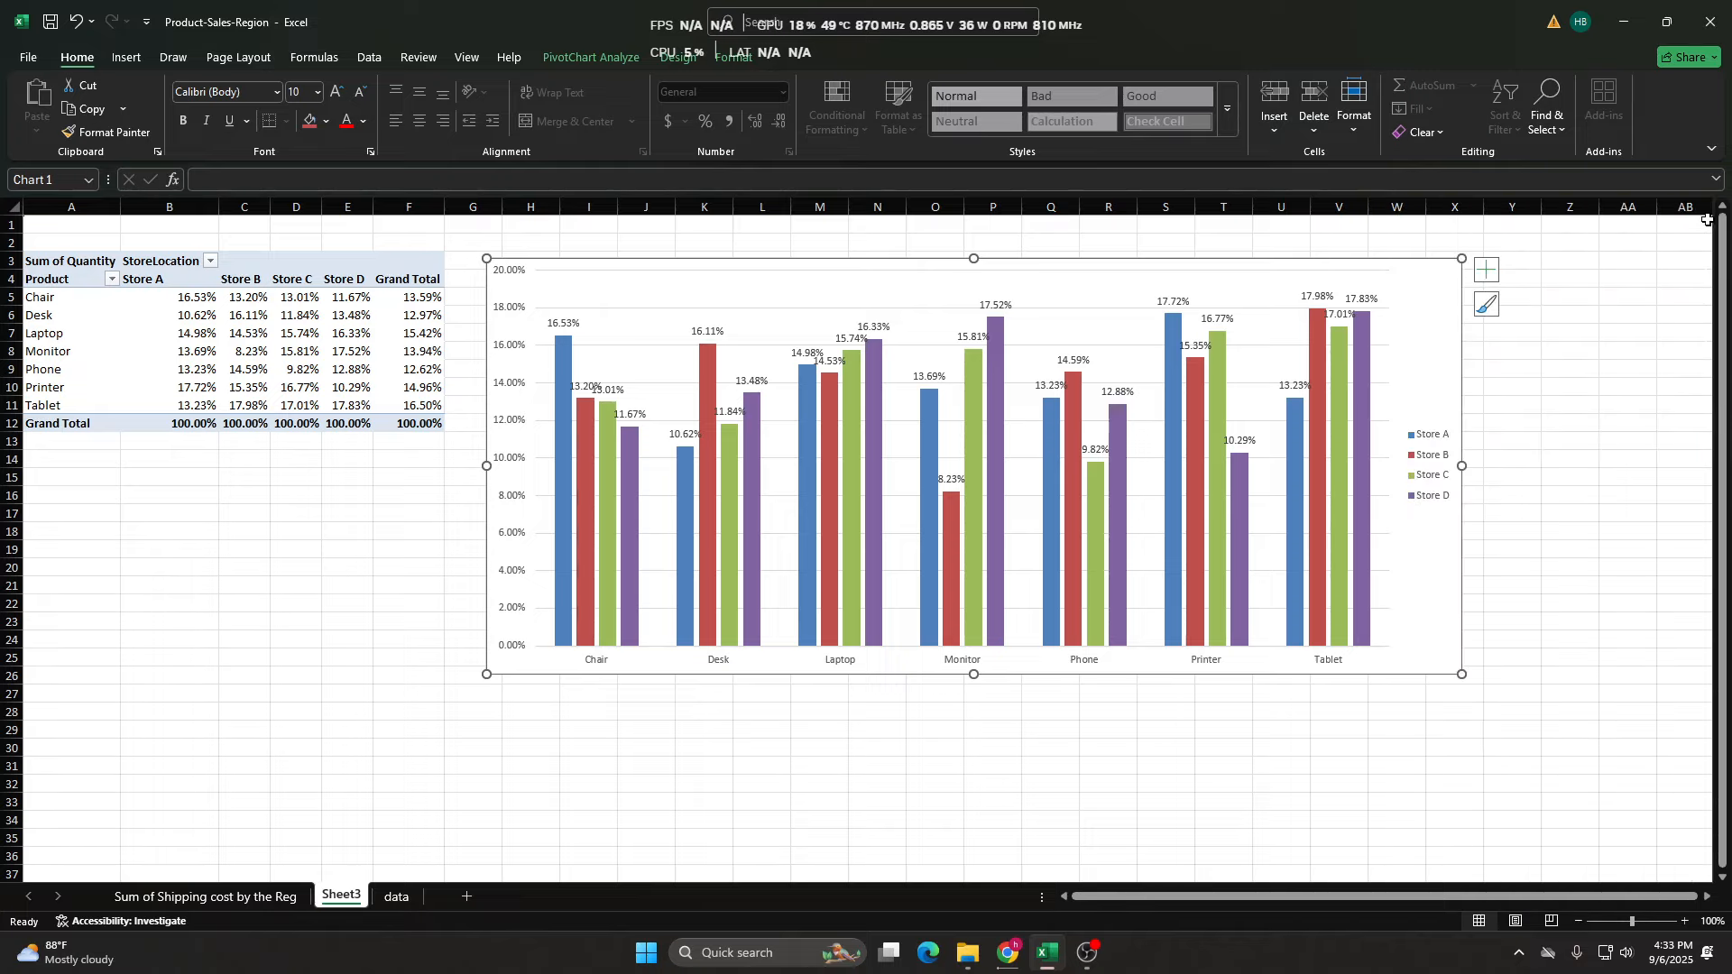
Insert a PaymentMethod slicer for the PivotChart and shorten it to about 1.89" high.
left_click(595, 57)
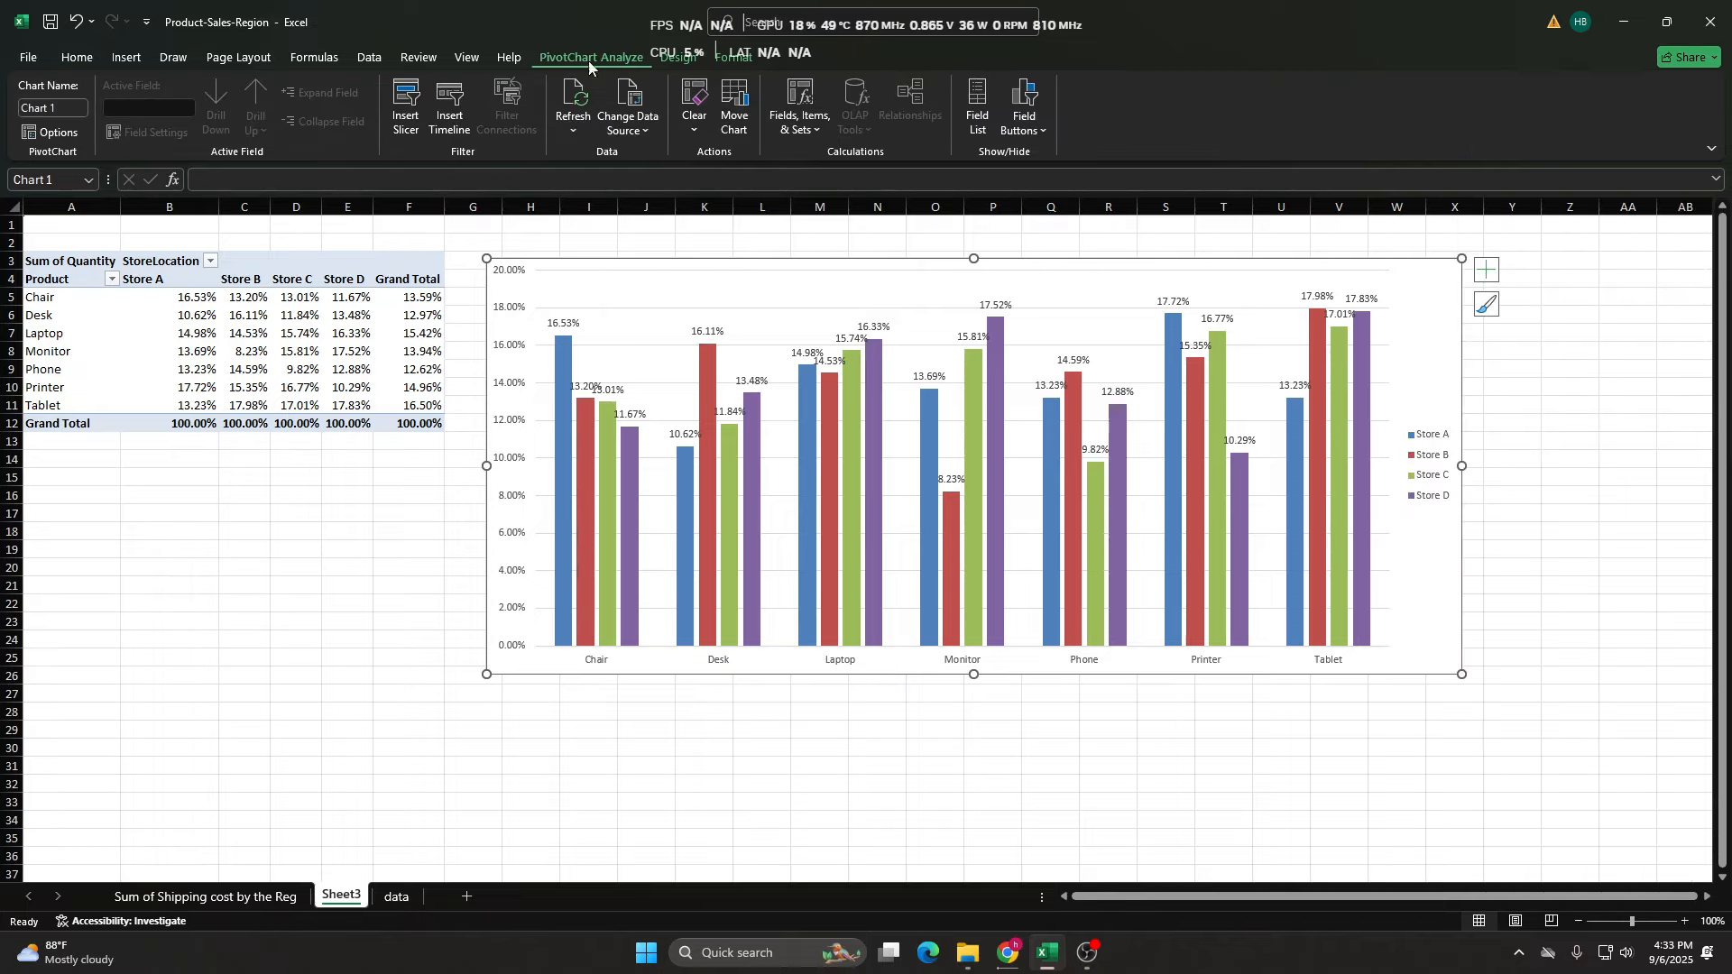
left_click(407, 106)
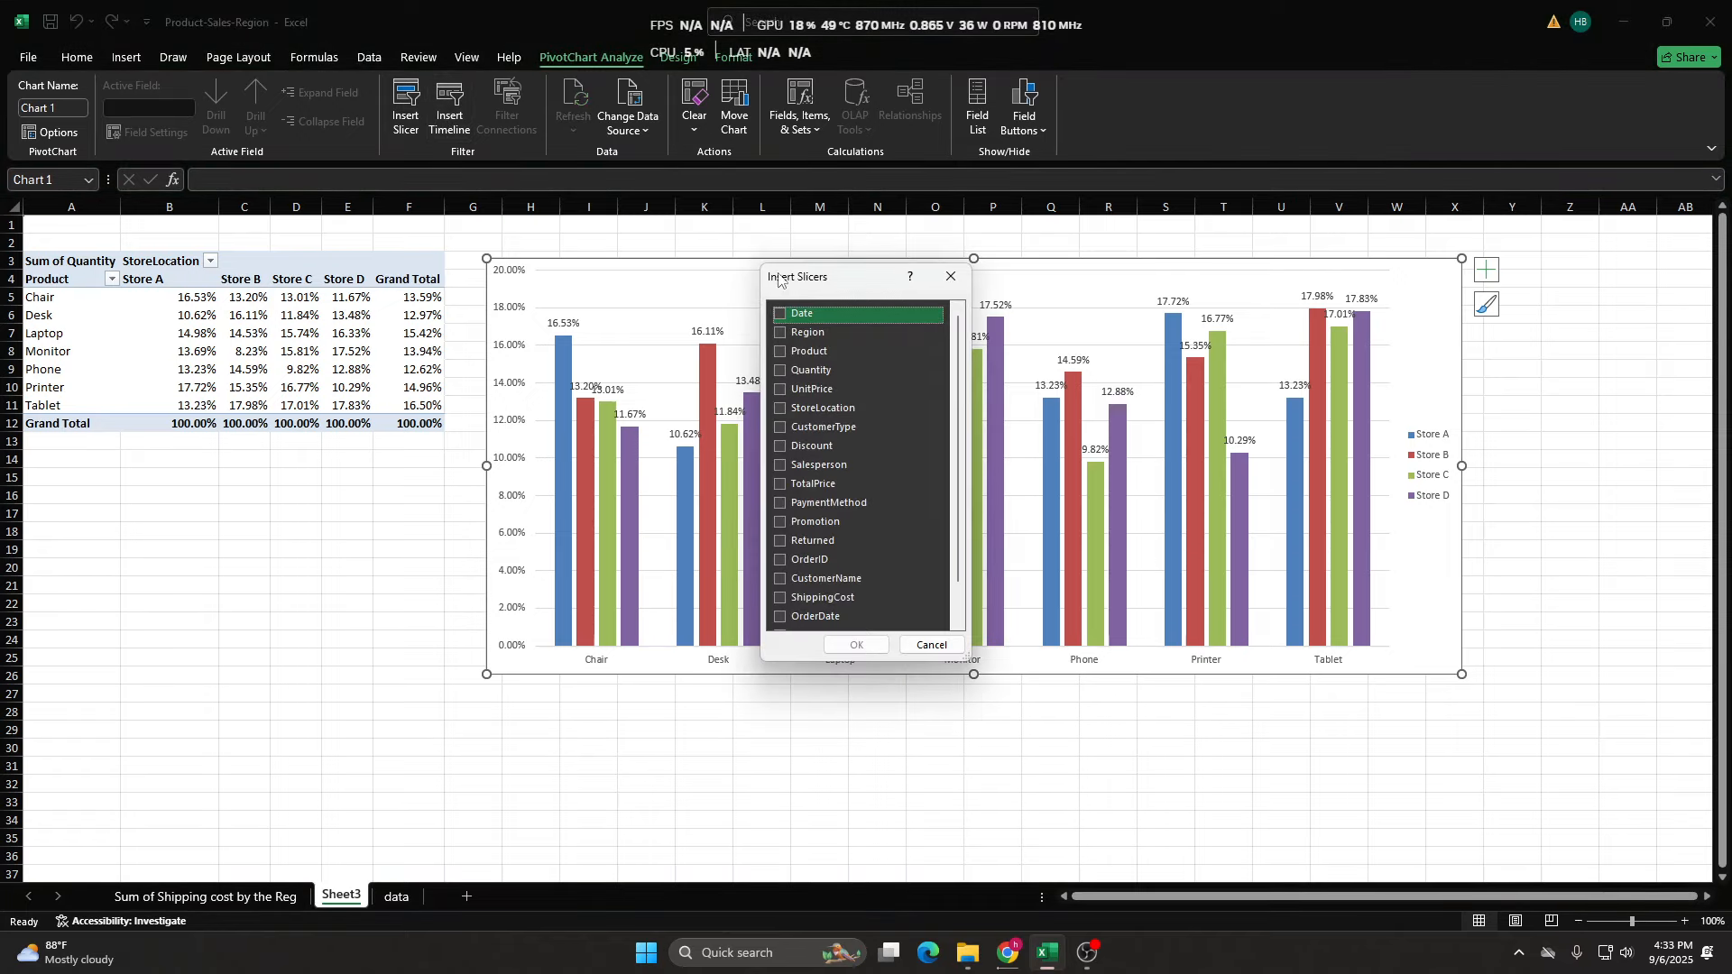
left_click_drag(790, 280, 732, 288)
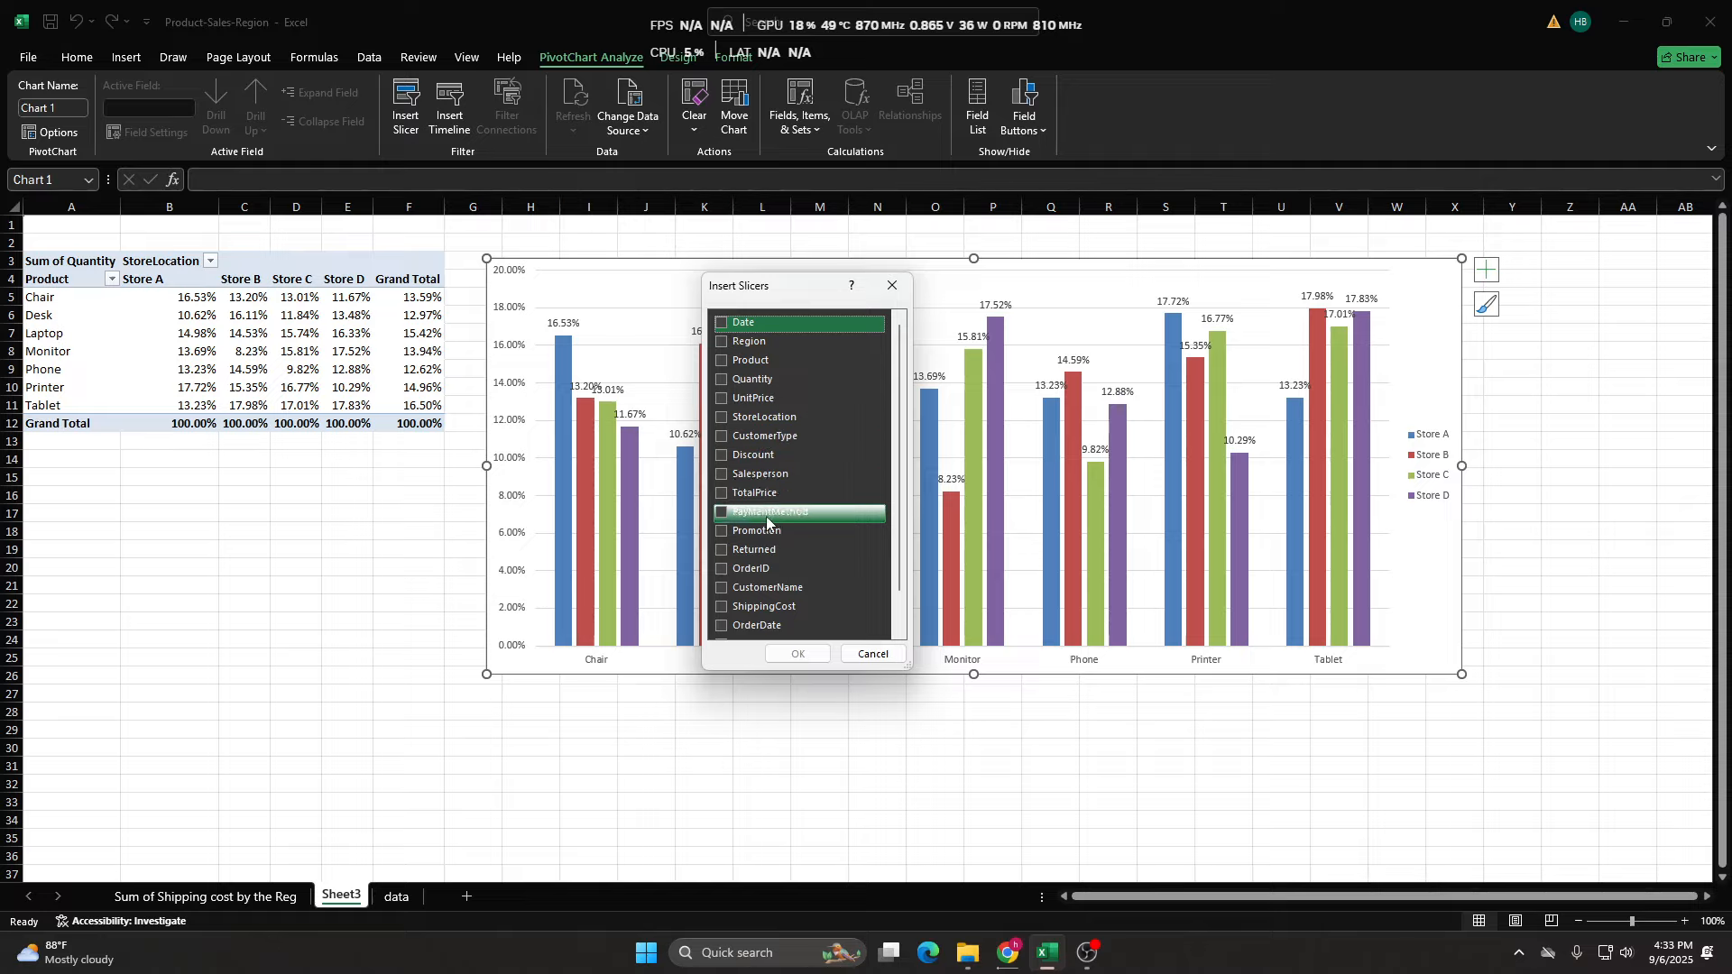
left_click(721, 511)
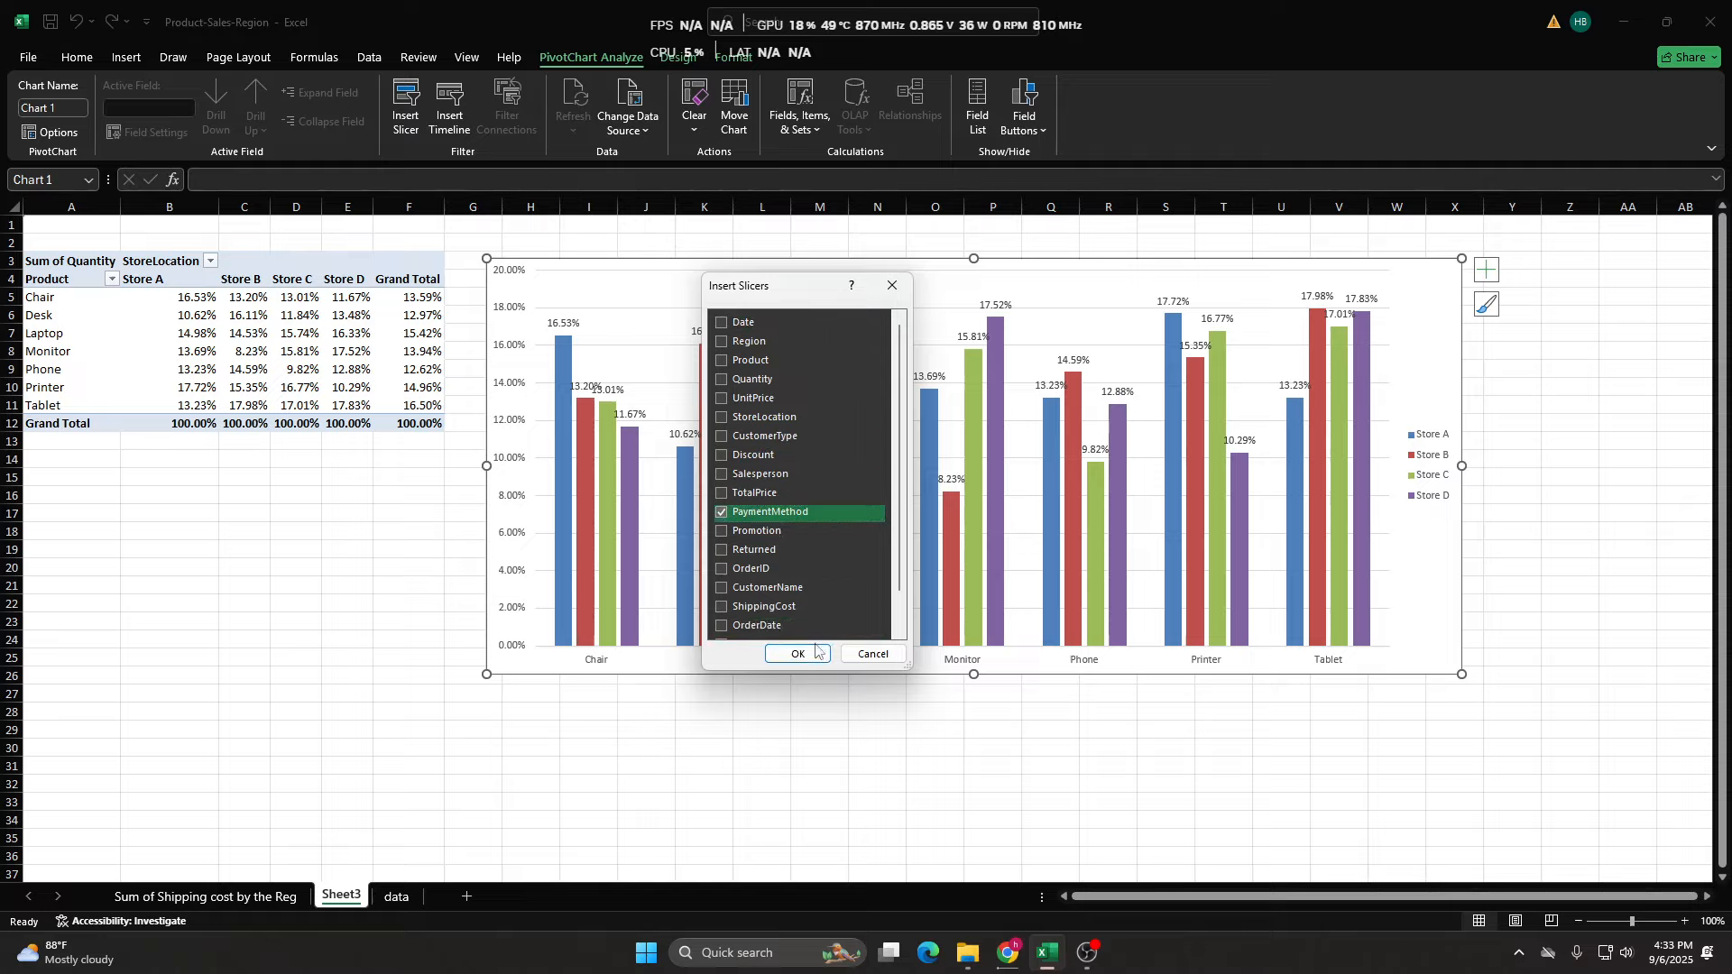
left_click(813, 652)
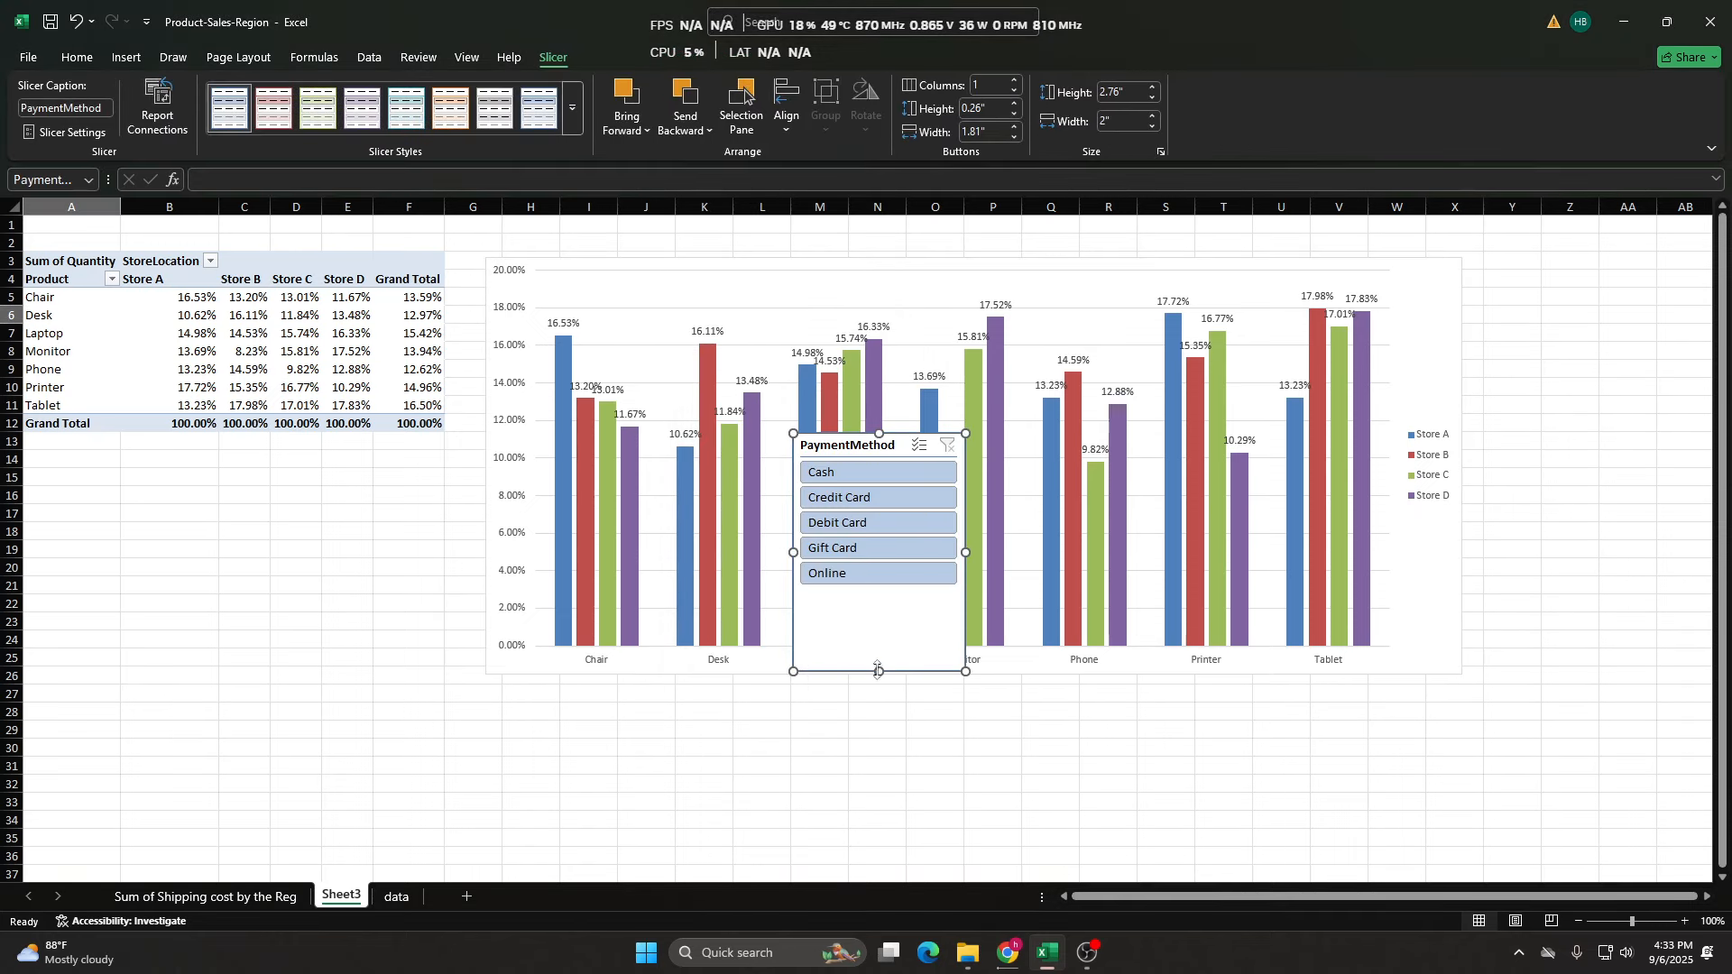
left_click_drag(880, 671, 858, 595)
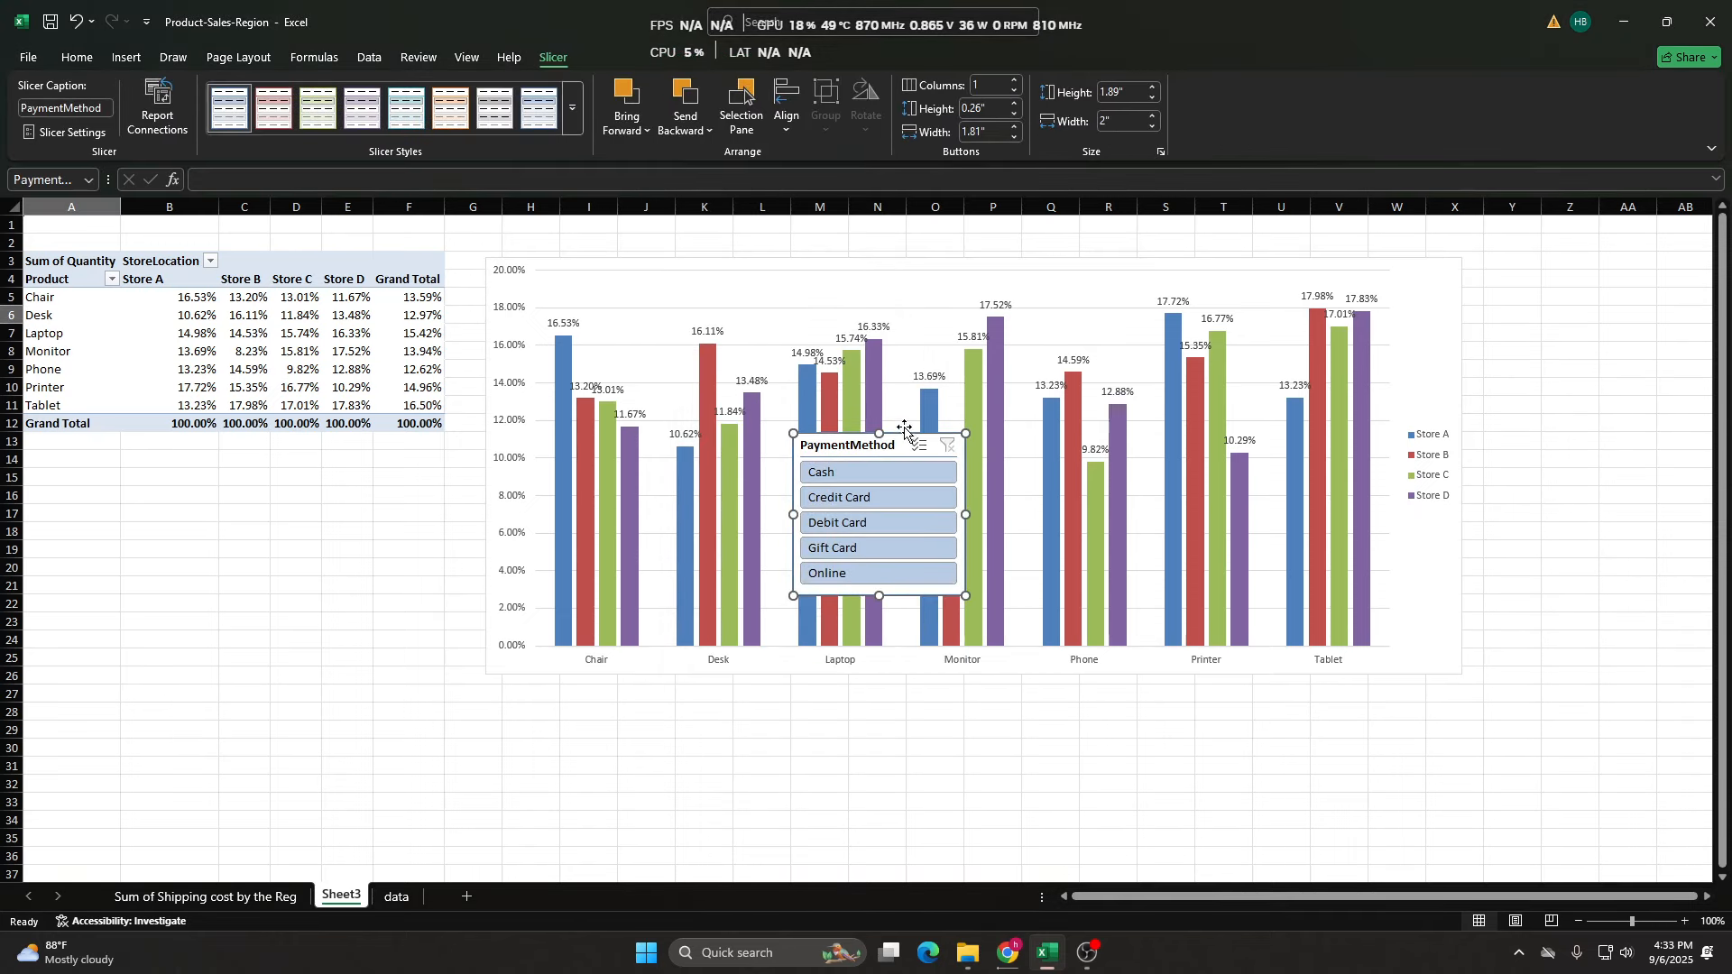
Apply the dark green slicer style to the PaymentMethod slicer and place it just below the pivot table, beside the chart.
left_click_drag(852, 449, 524, 348)
left_click(572, 110)
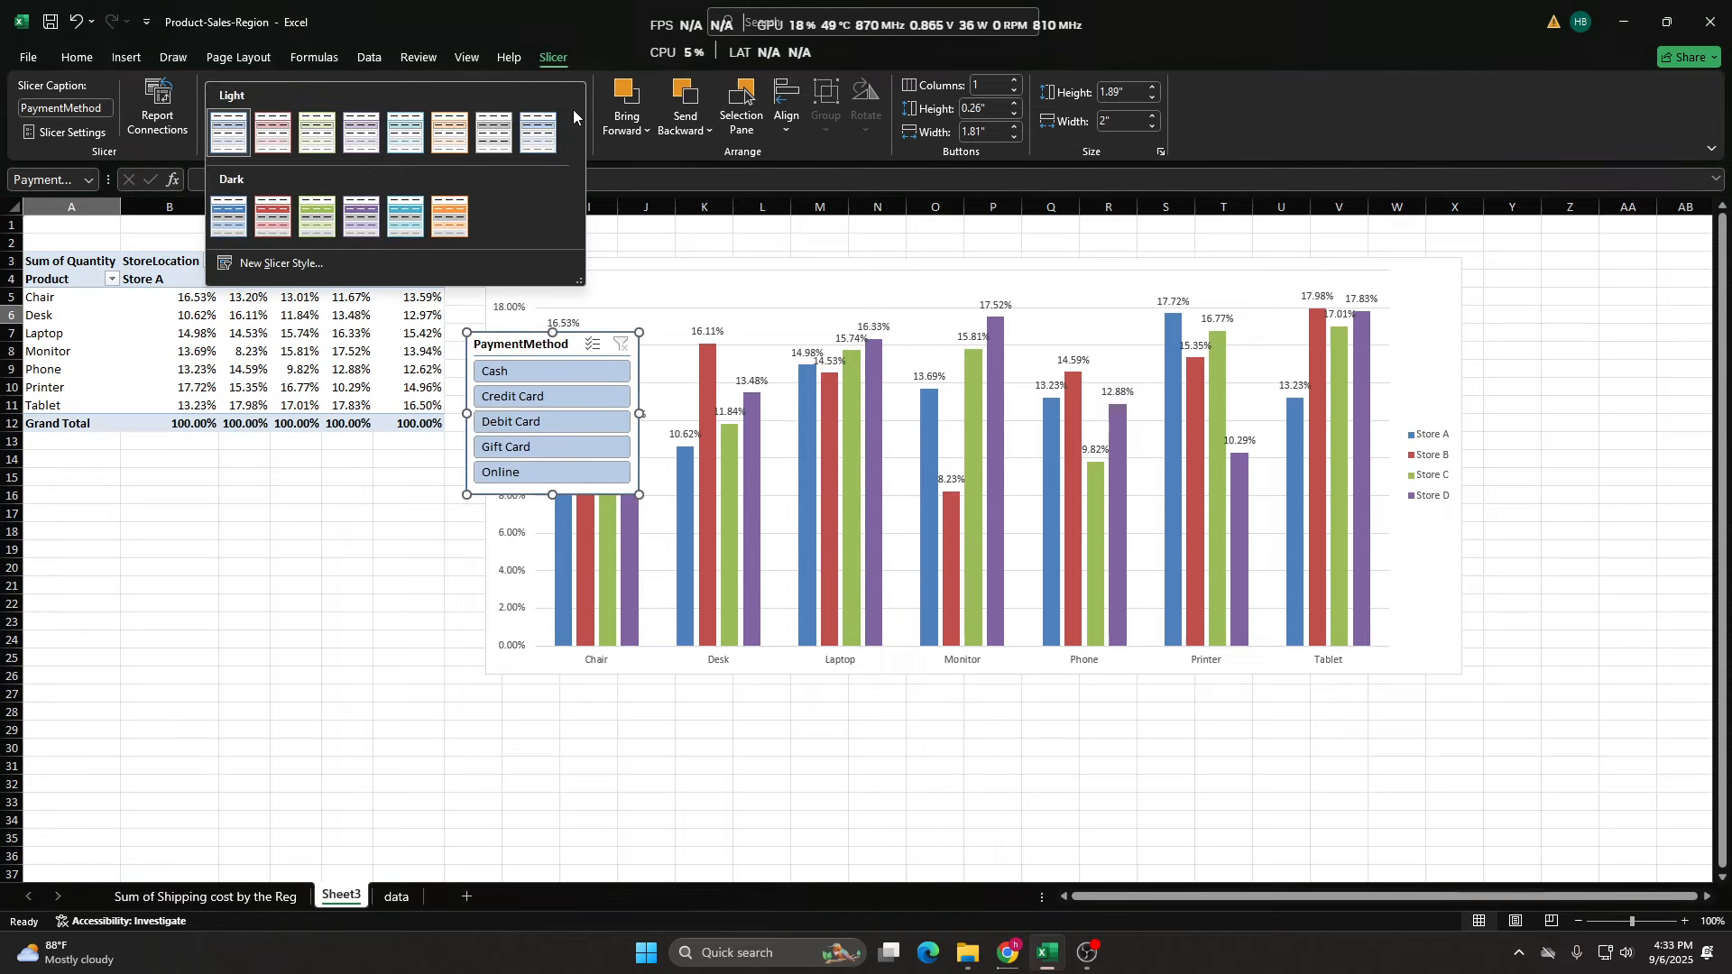
left_click(332, 227)
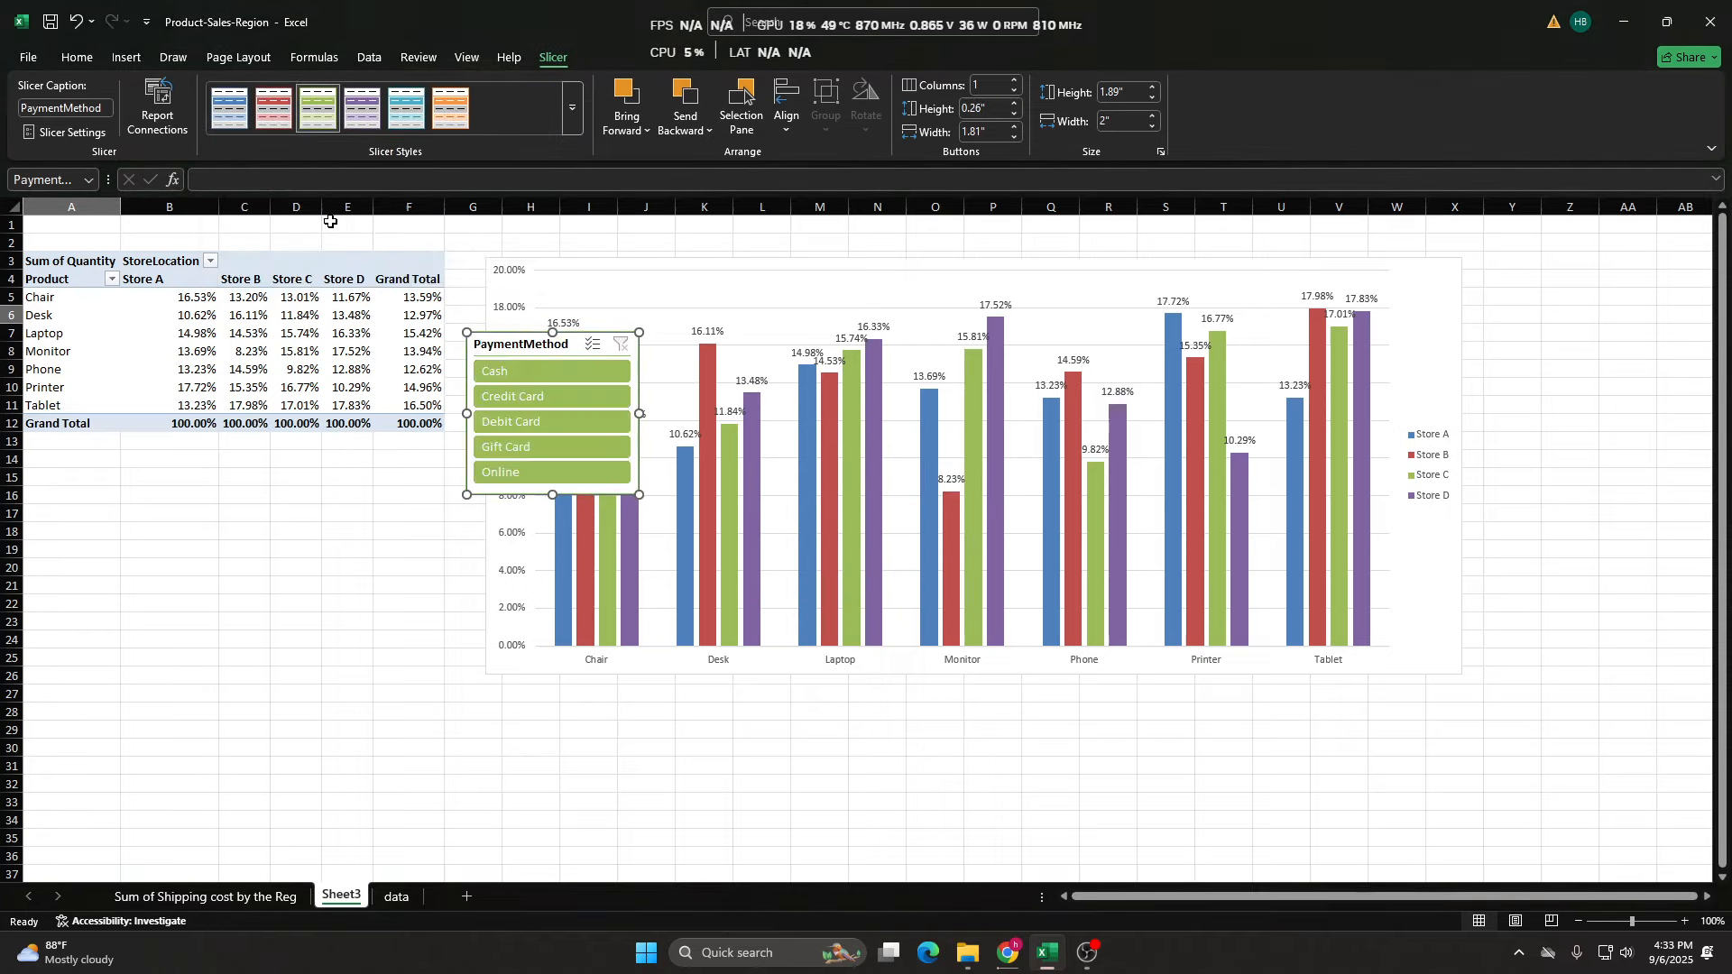
left_click_drag(533, 345, 343, 465)
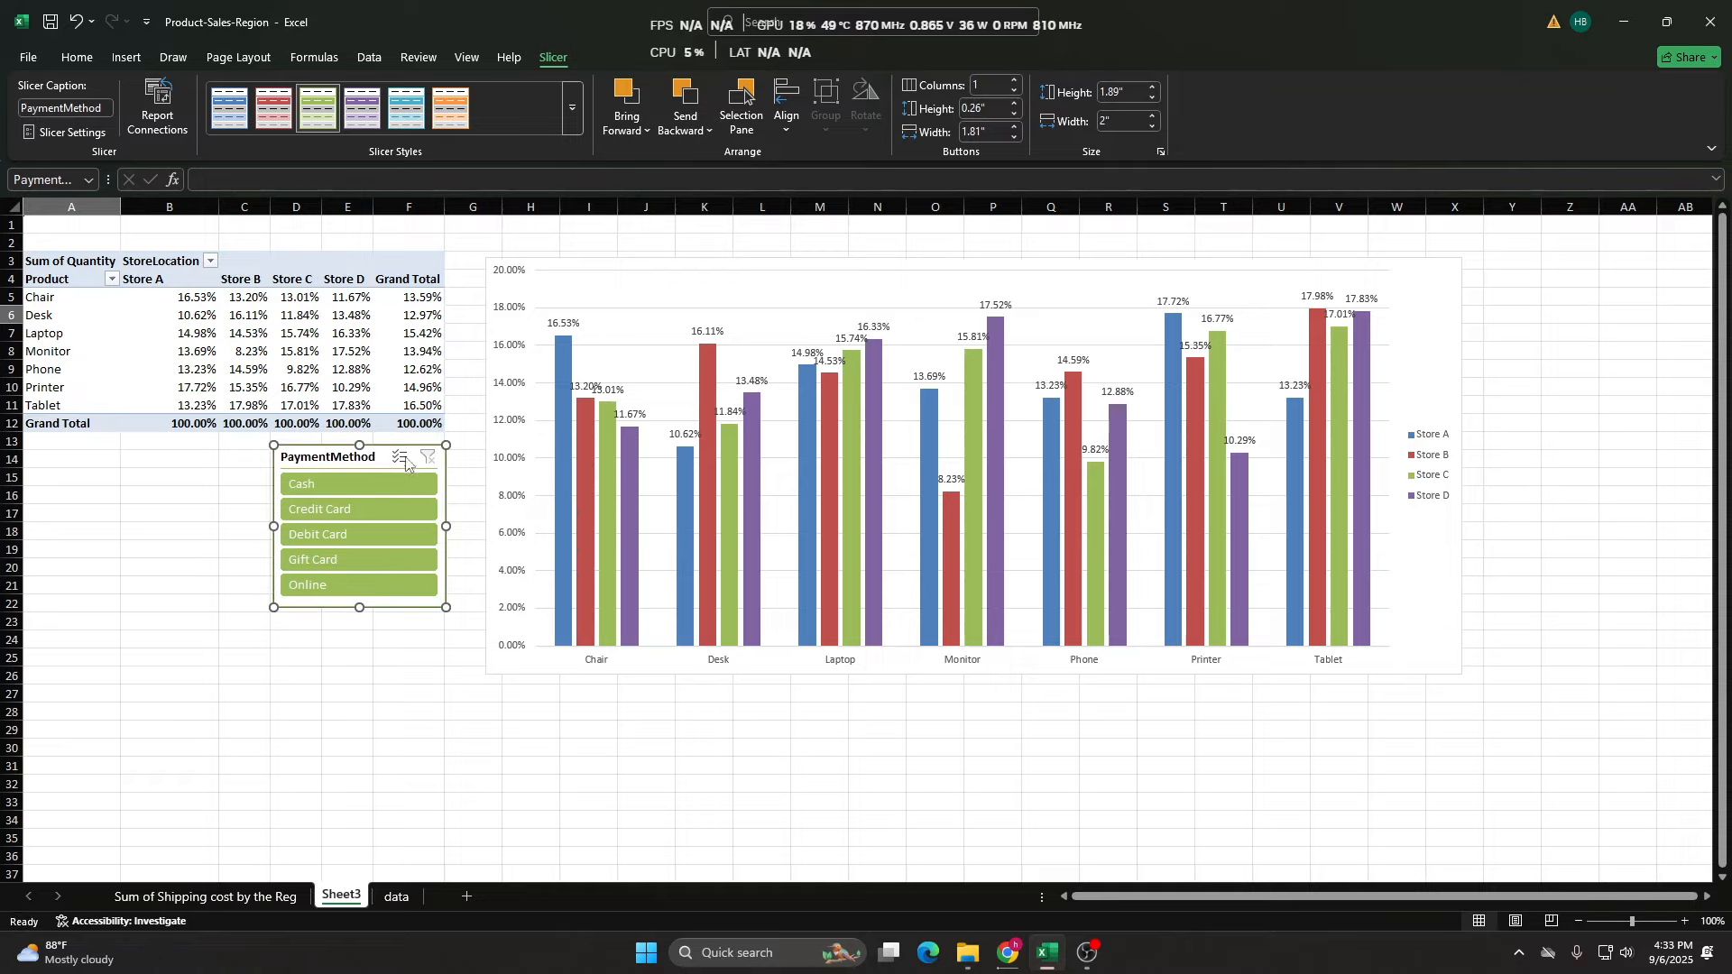
Filter by Cash, Credit Card, Debit Card and Gift Card one at a time, return to Cash, and shift the slicer slightly away from the chart.
left_click(388, 483)
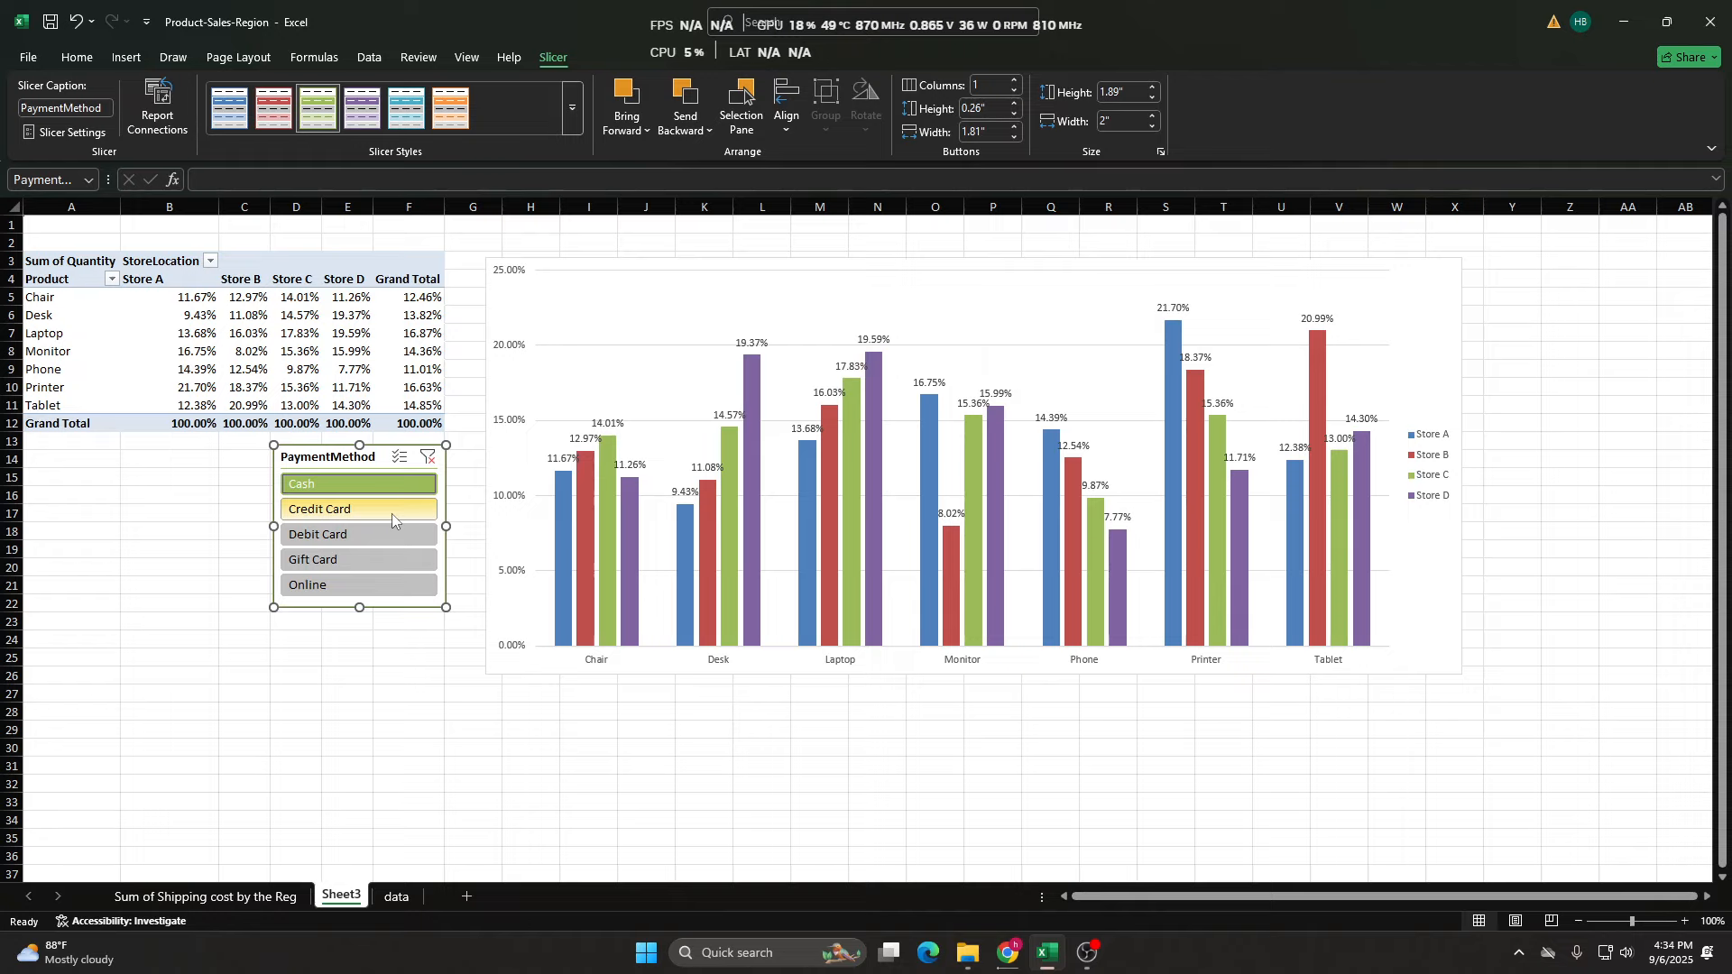
left_click(391, 512)
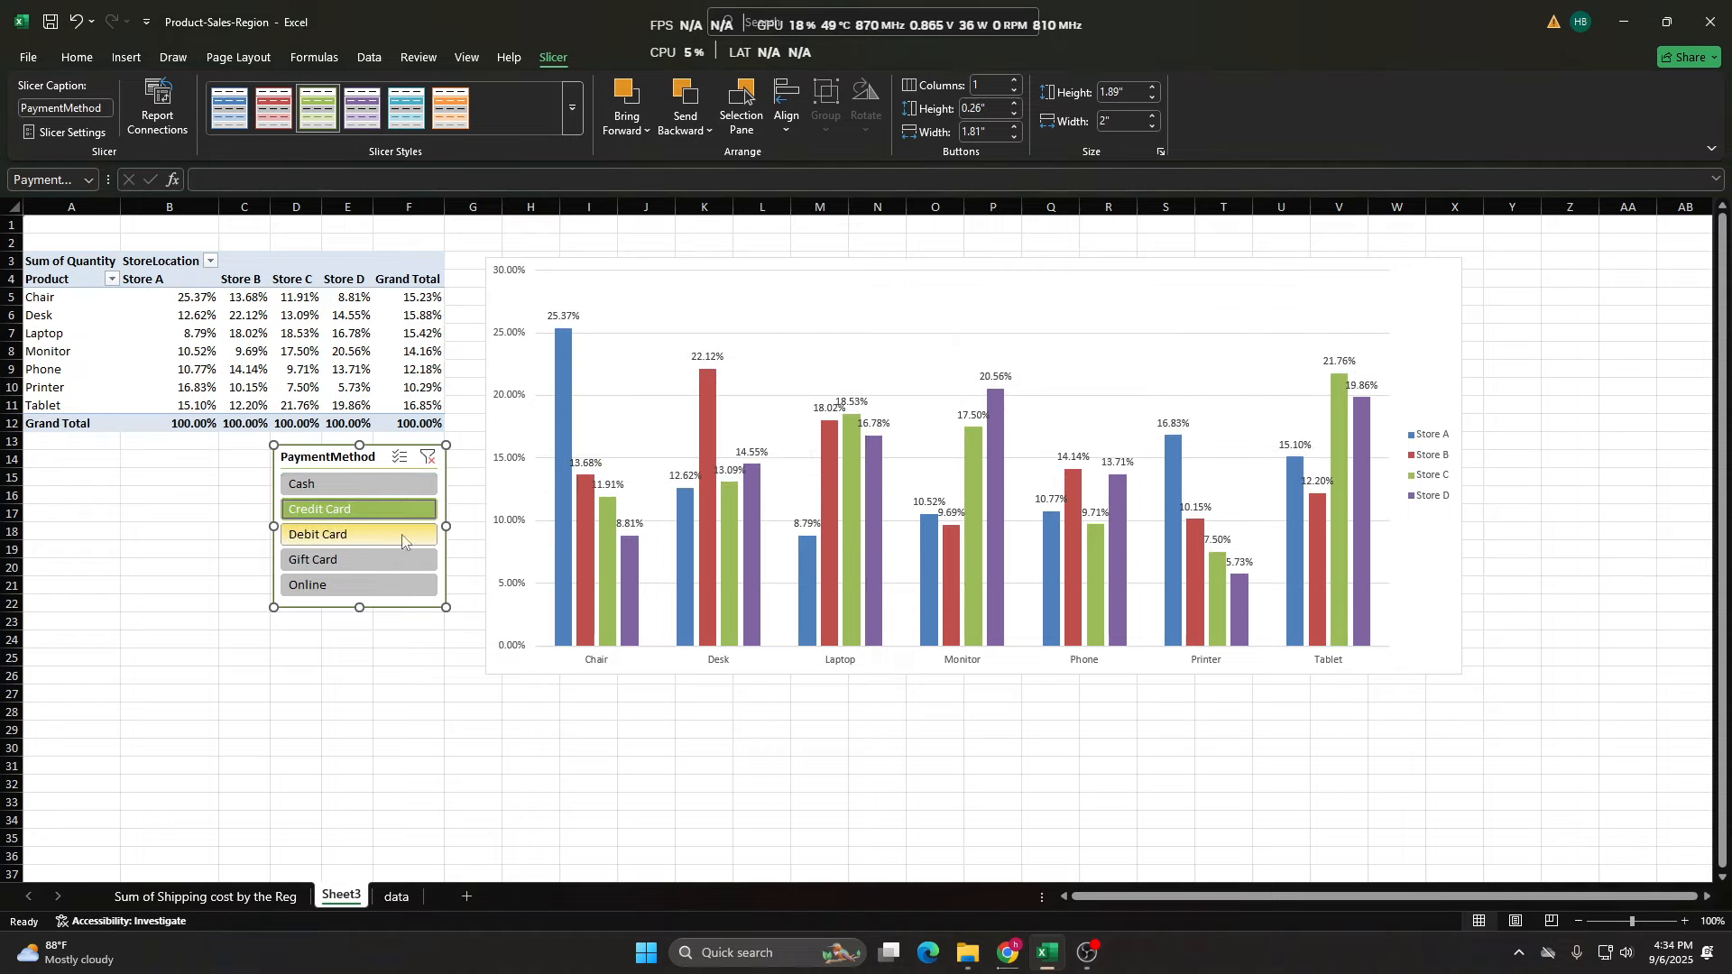
left_click(382, 487)
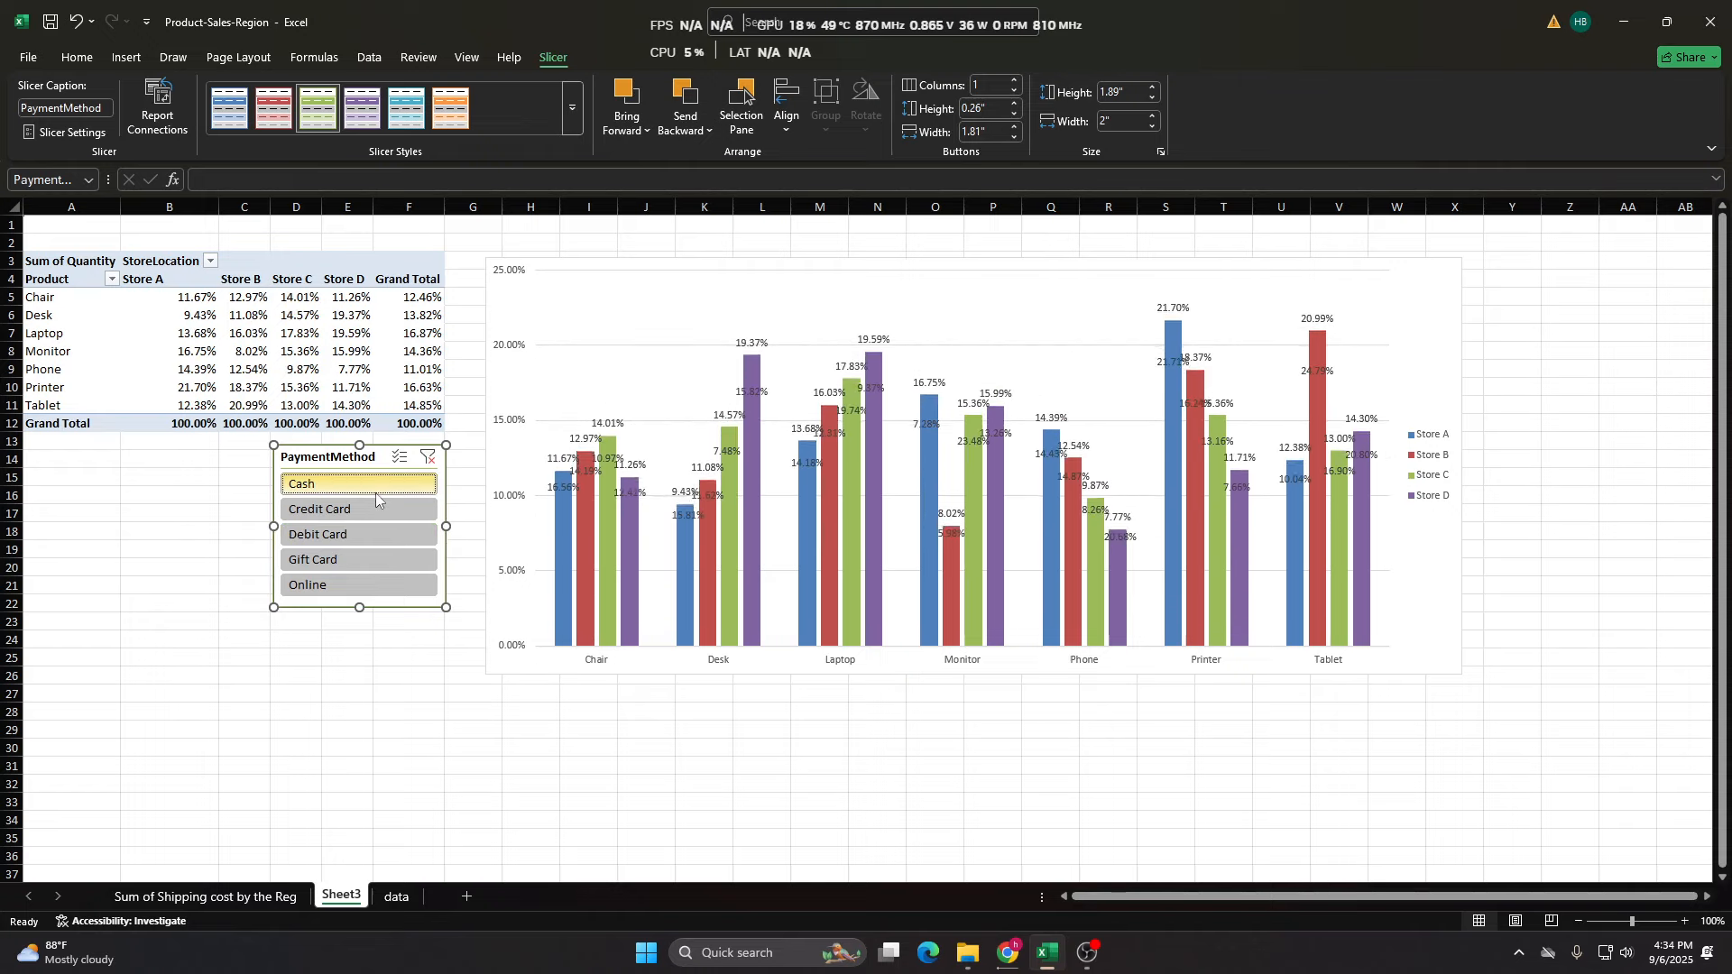
left_click(368, 509)
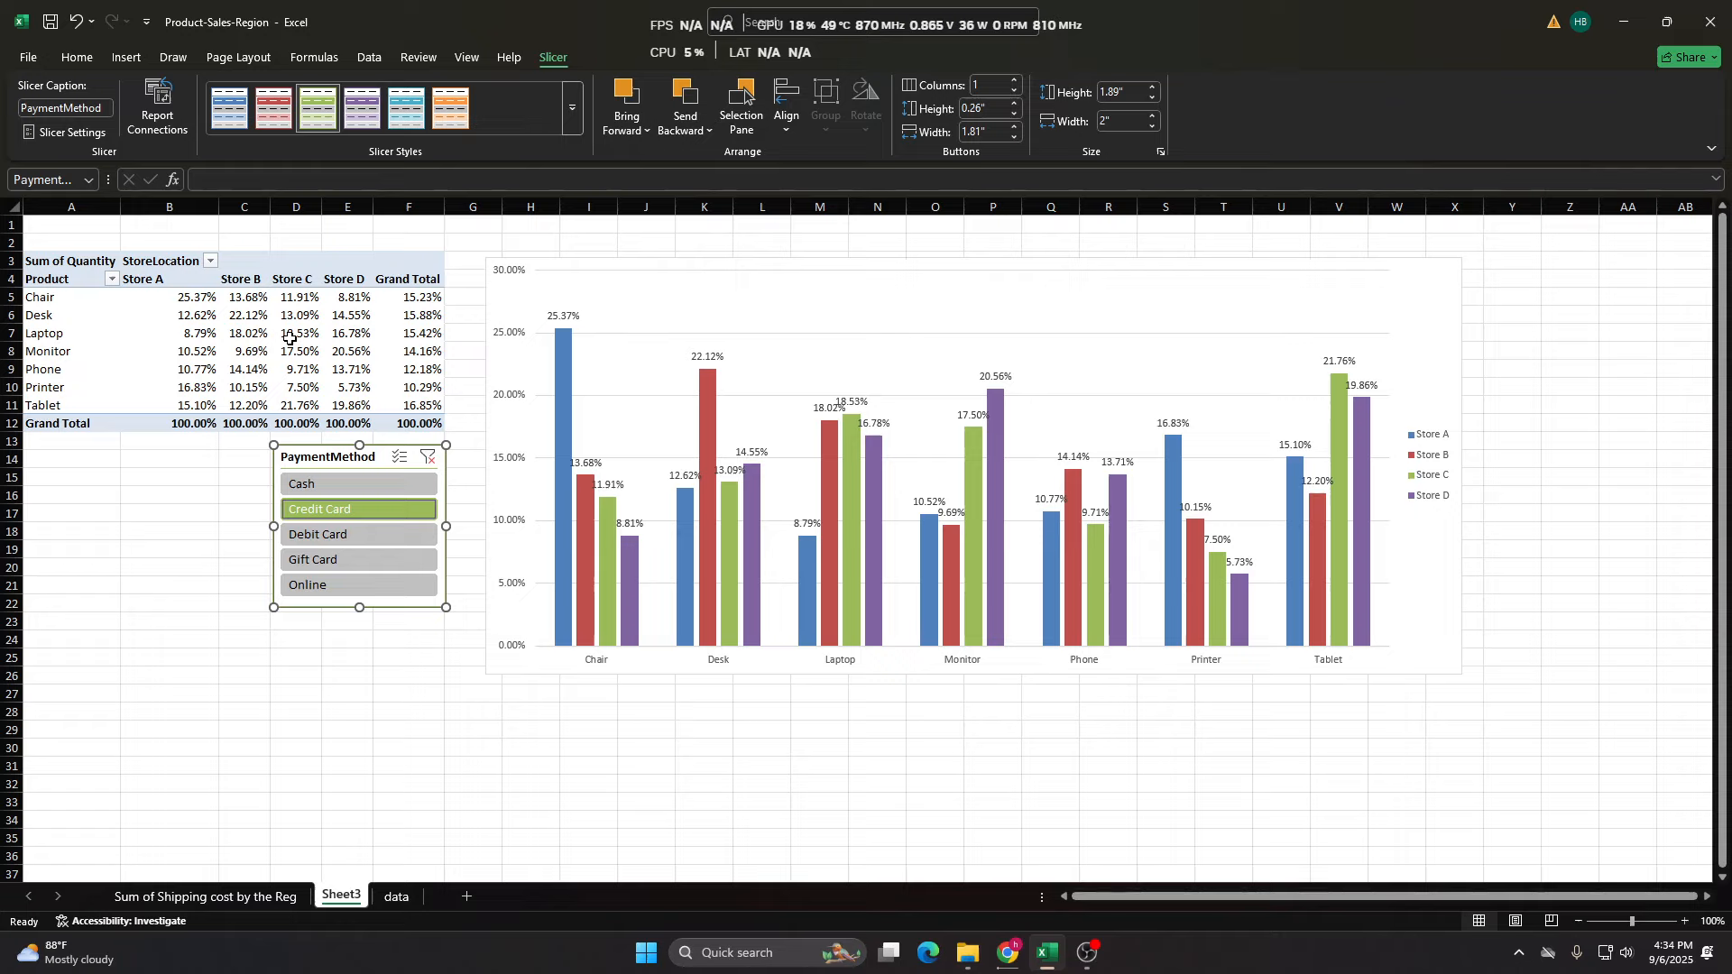
left_click(360, 537)
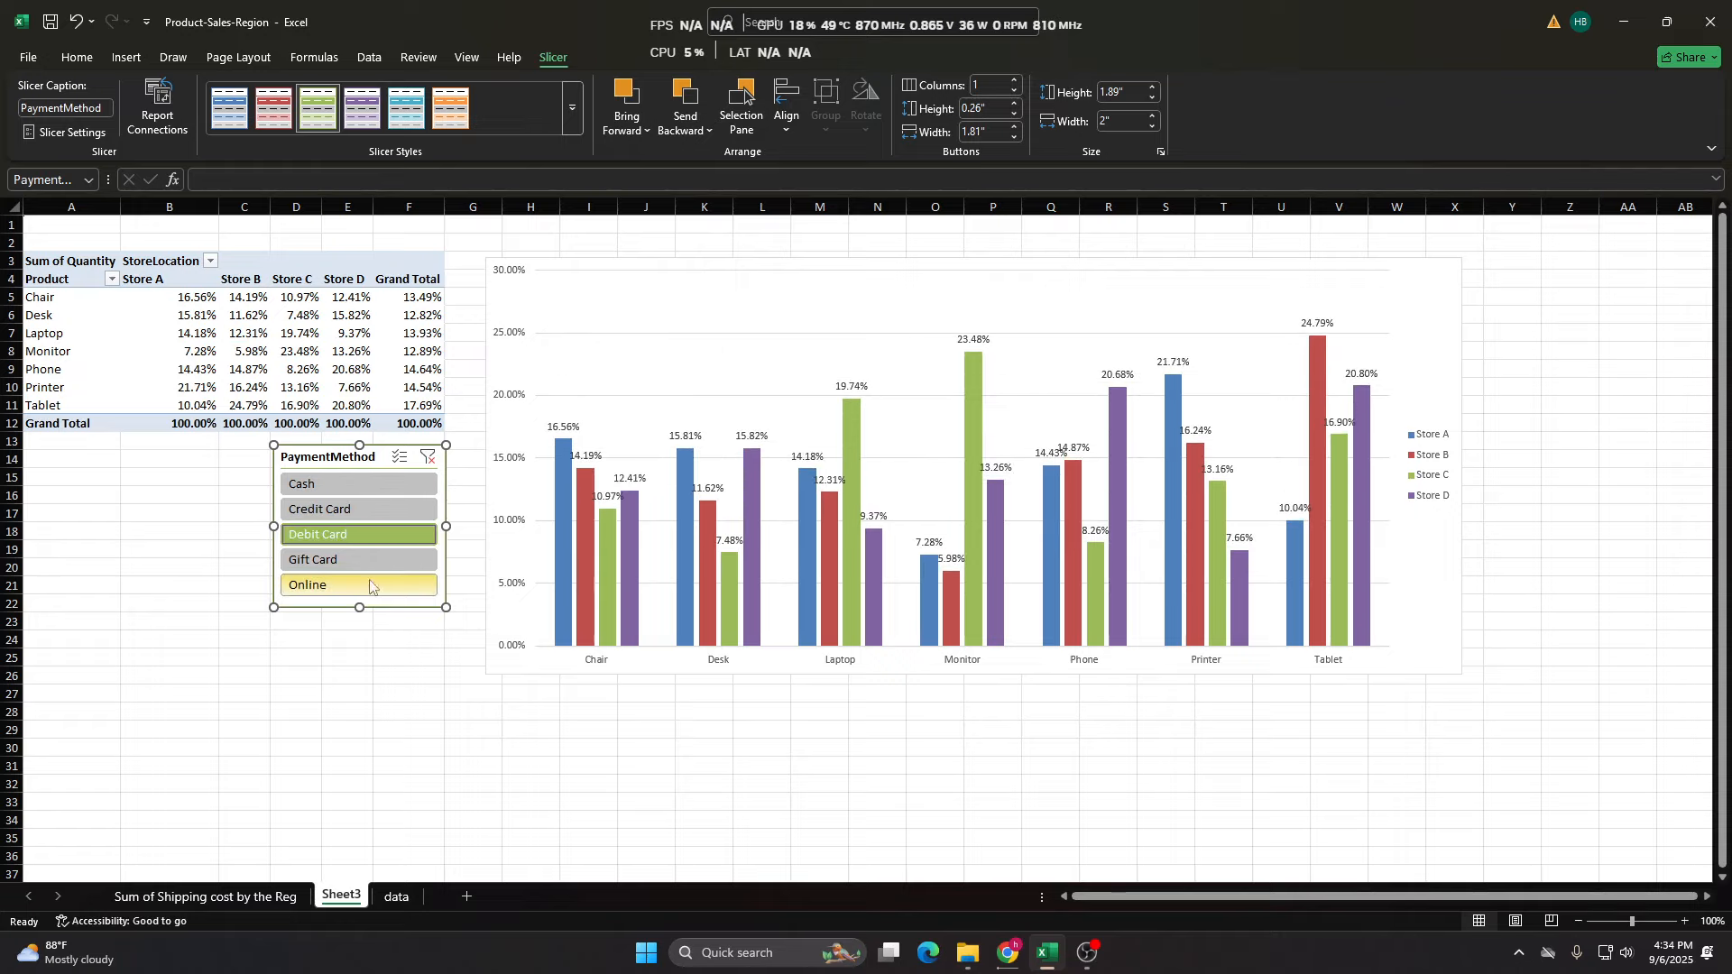
left_click(372, 560)
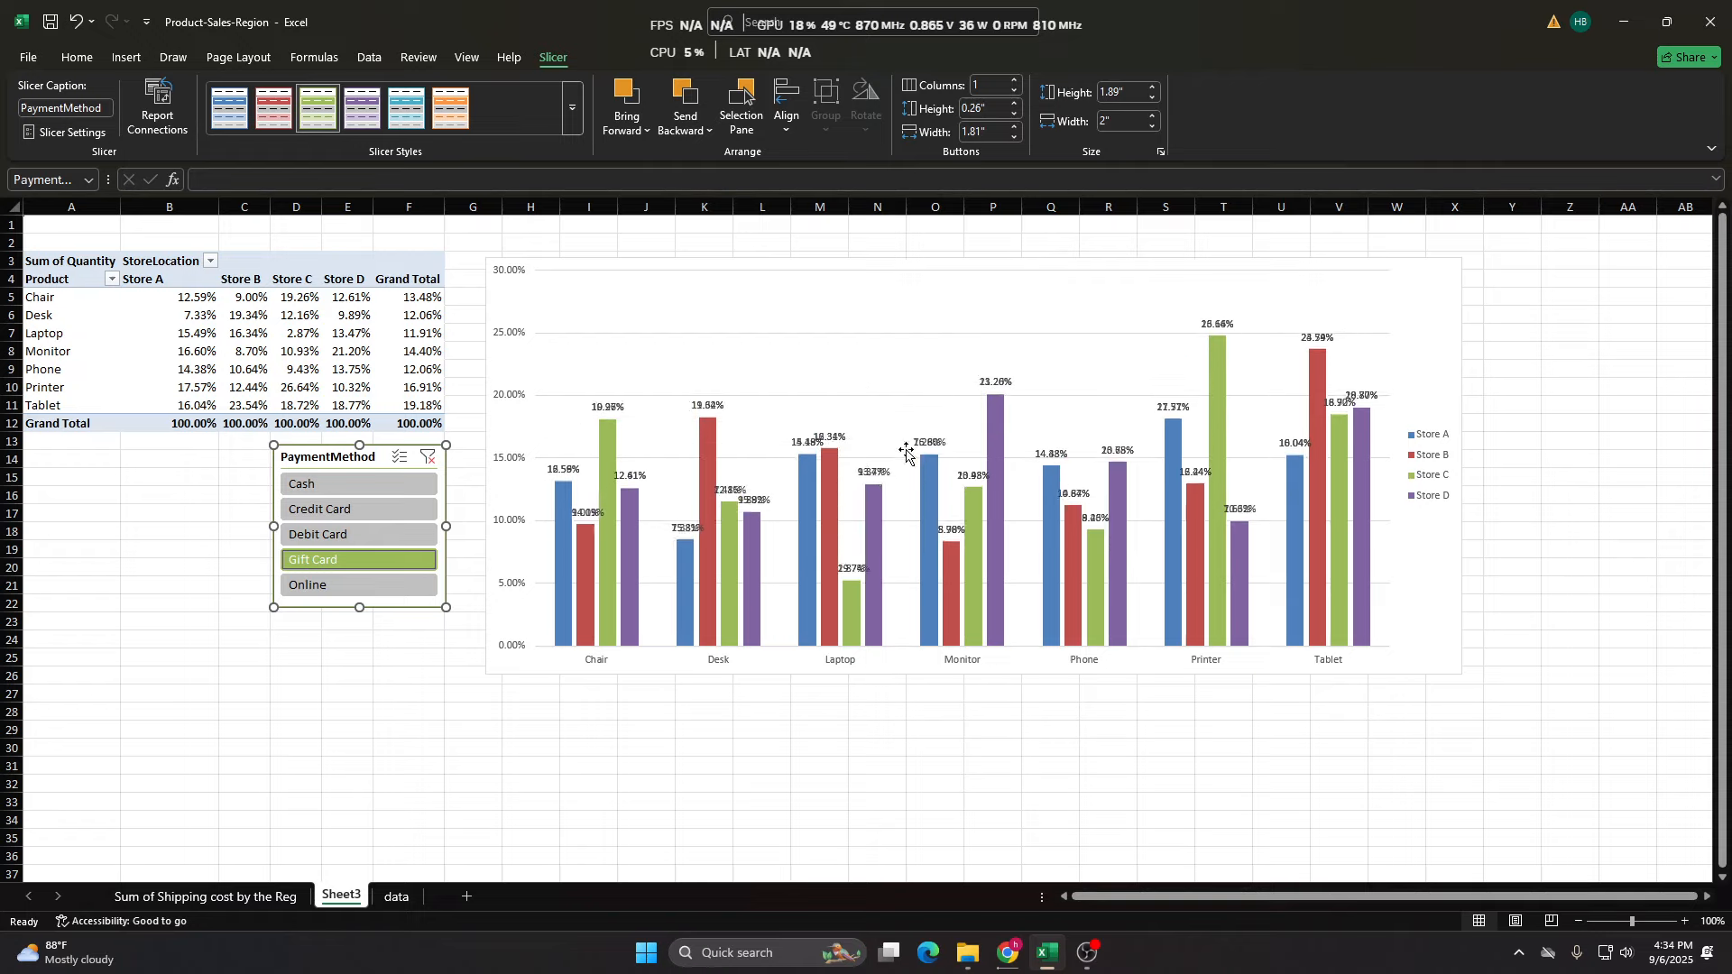
left_click(356, 485)
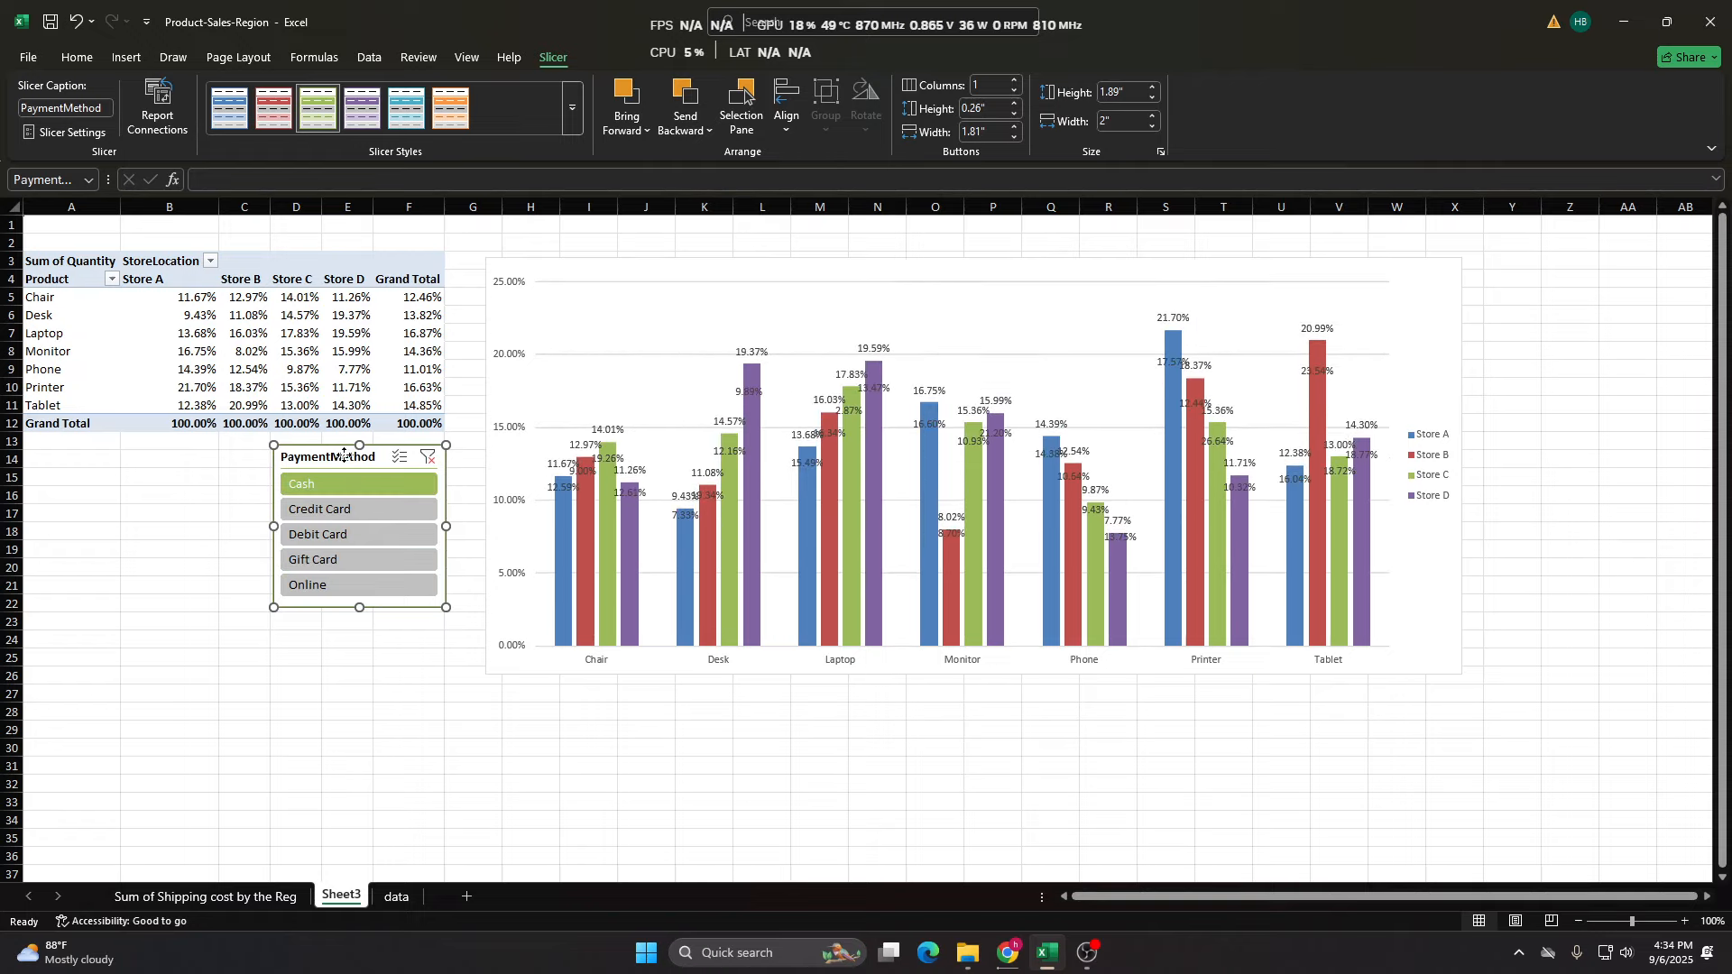
left_click_drag(346, 458, 329, 460)
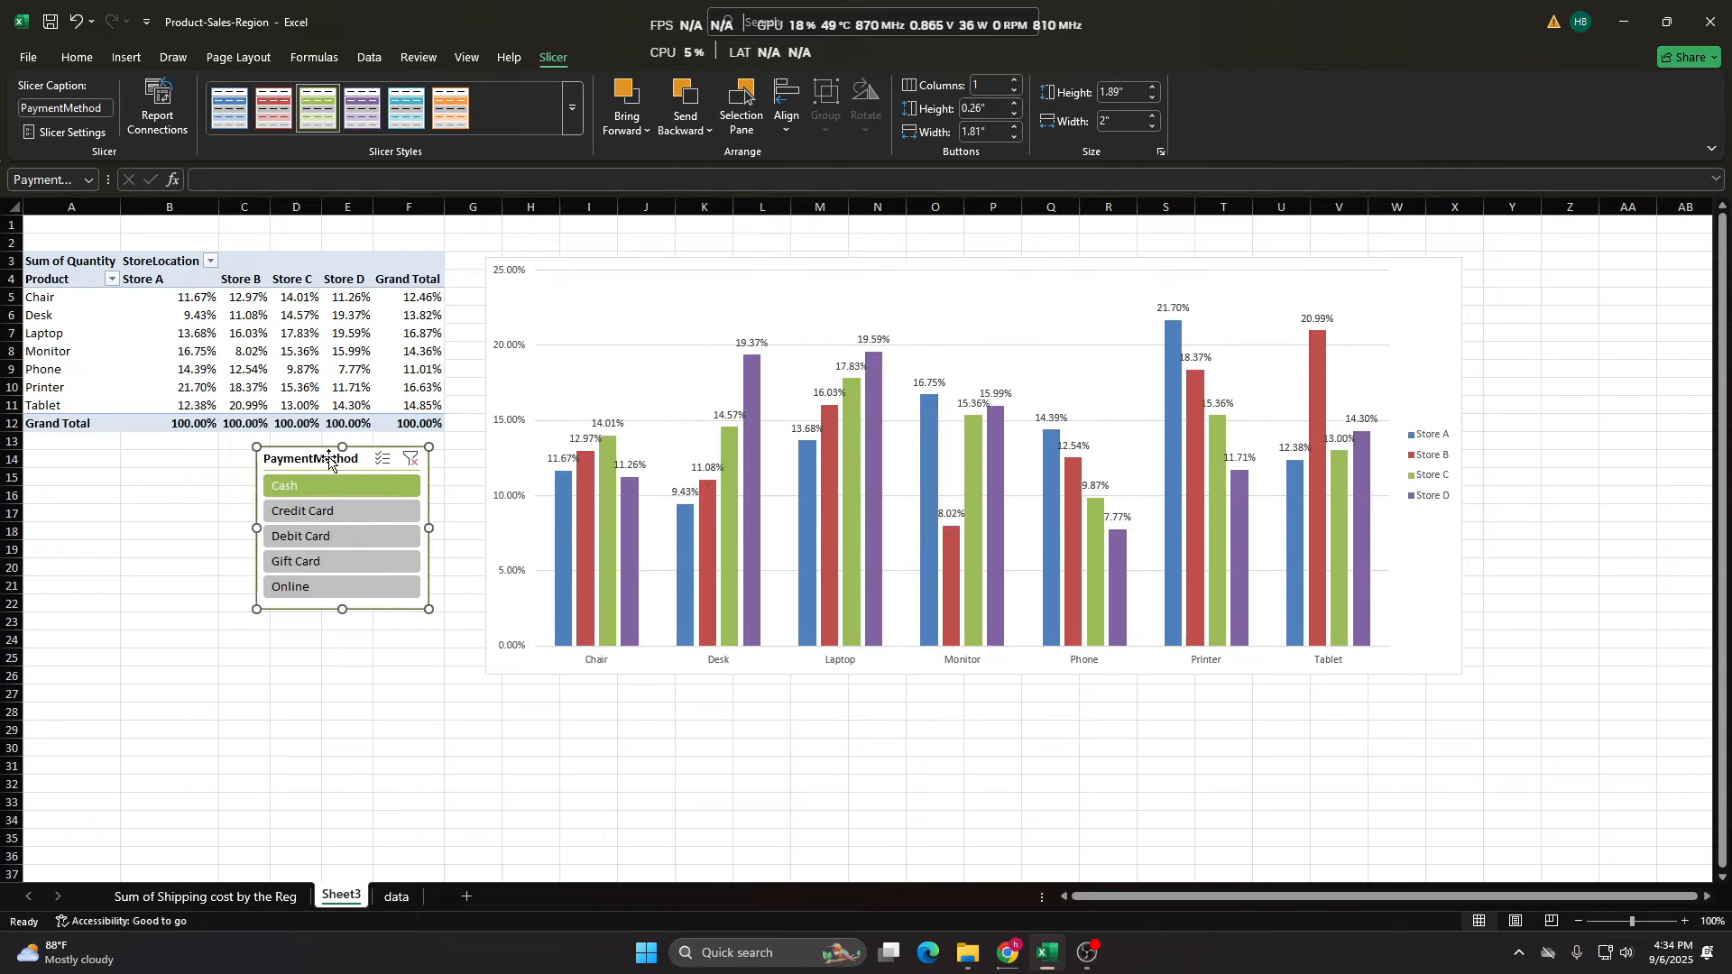
Switch the PaymentMethod slicer among Credit Card, Cash, Debit Card and Gift Card to compare the chart, and clear the filter.
left_click(327, 512)
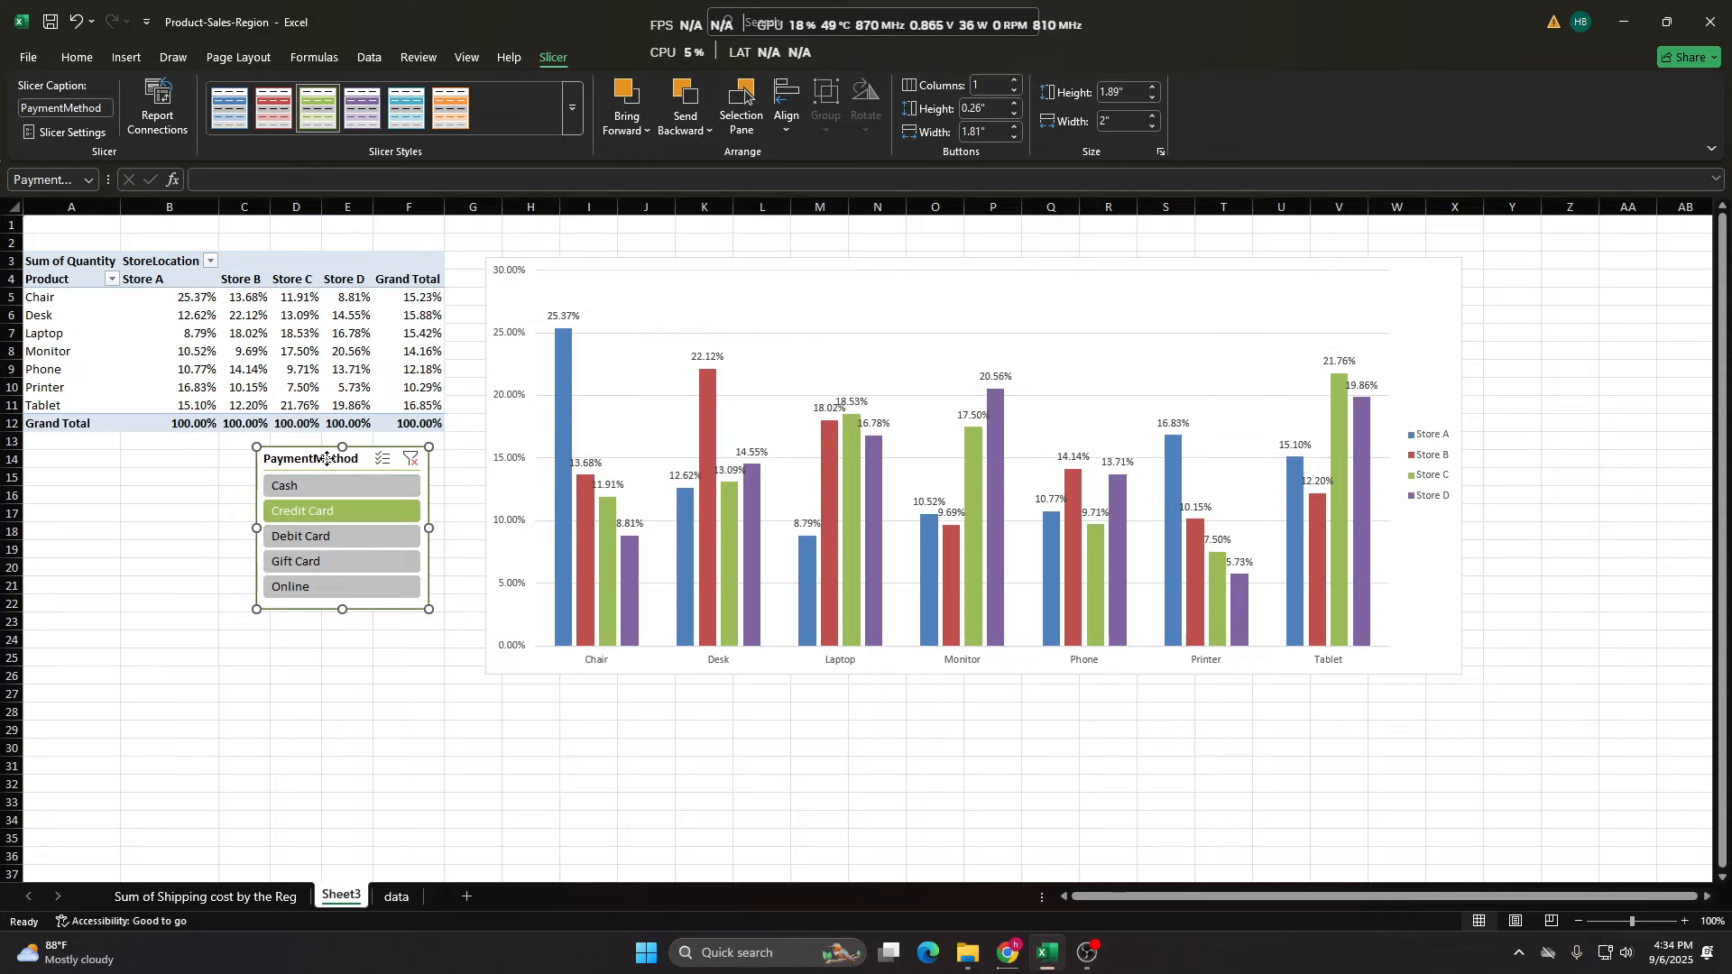
left_click(335, 494)
left_click(337, 511)
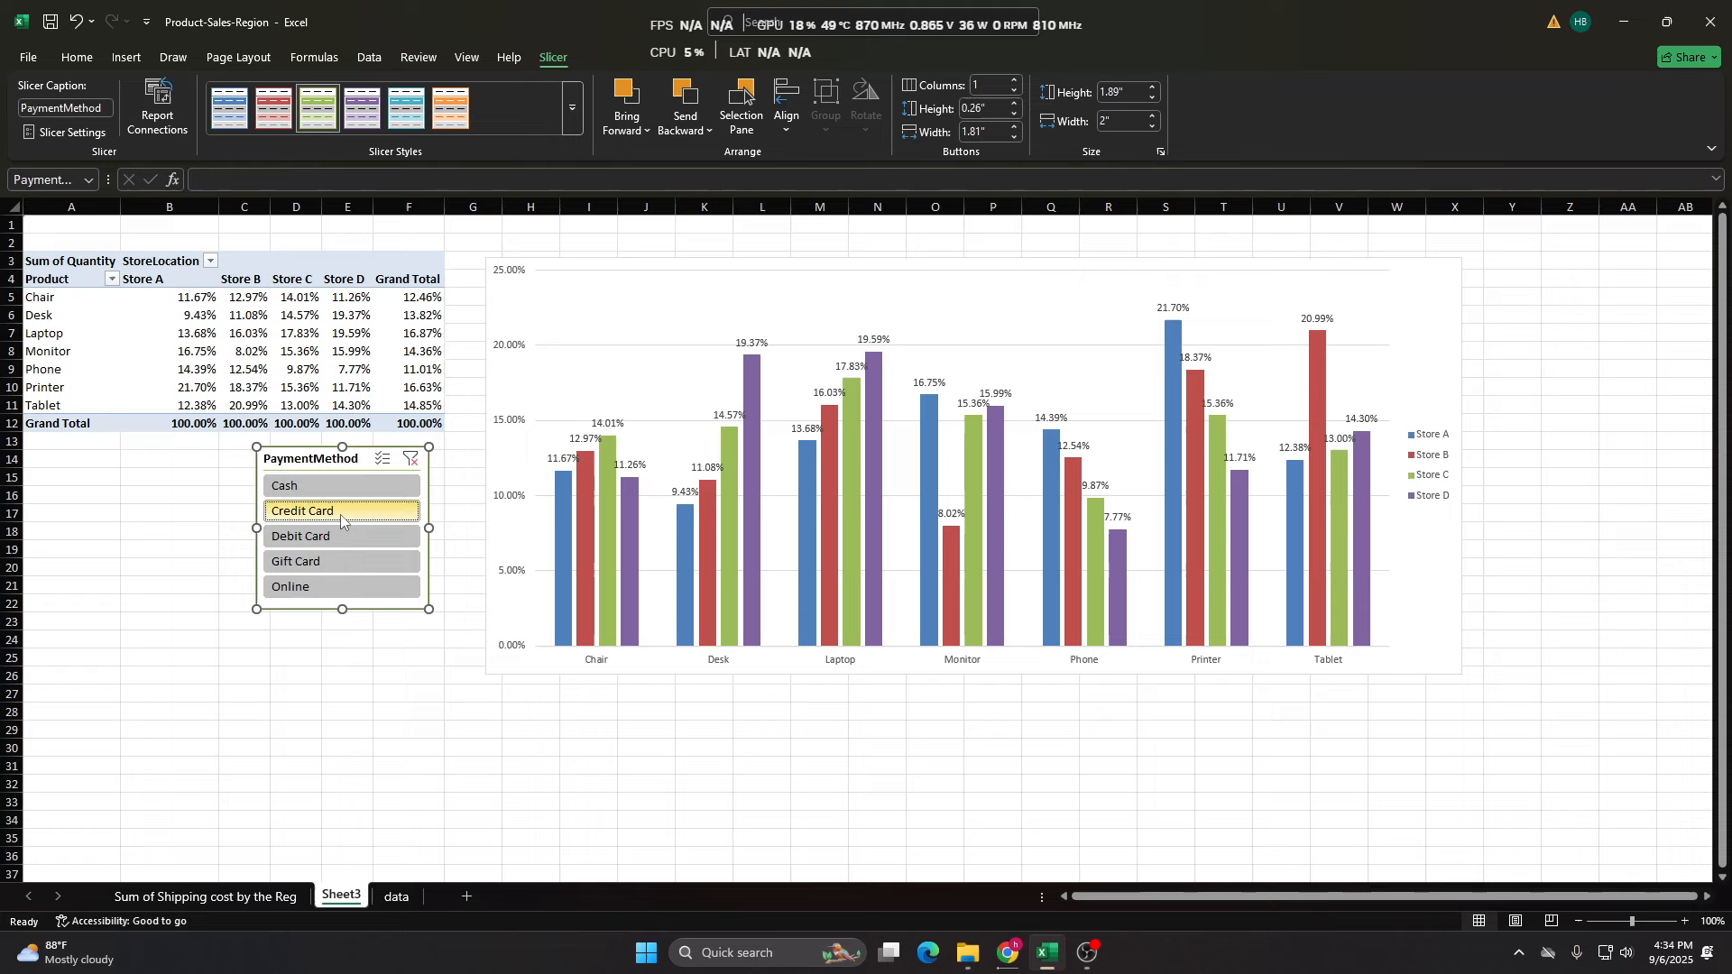
left_click(341, 543)
left_click(357, 509)
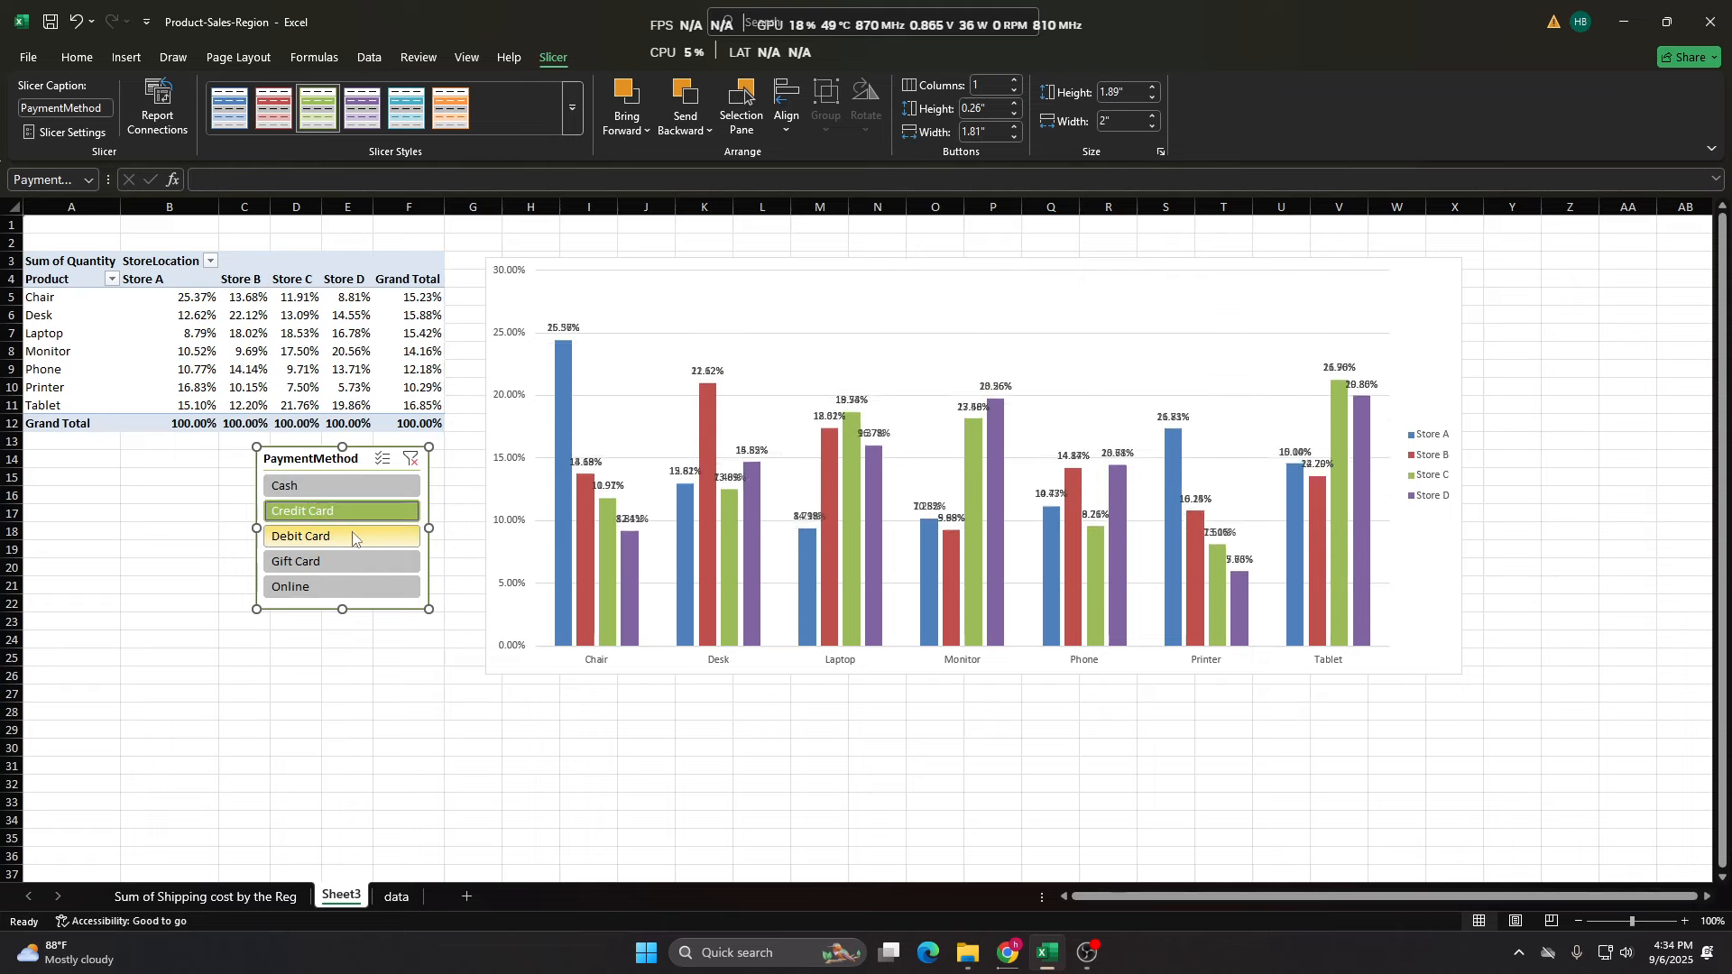
left_click(349, 540)
left_click(349, 517)
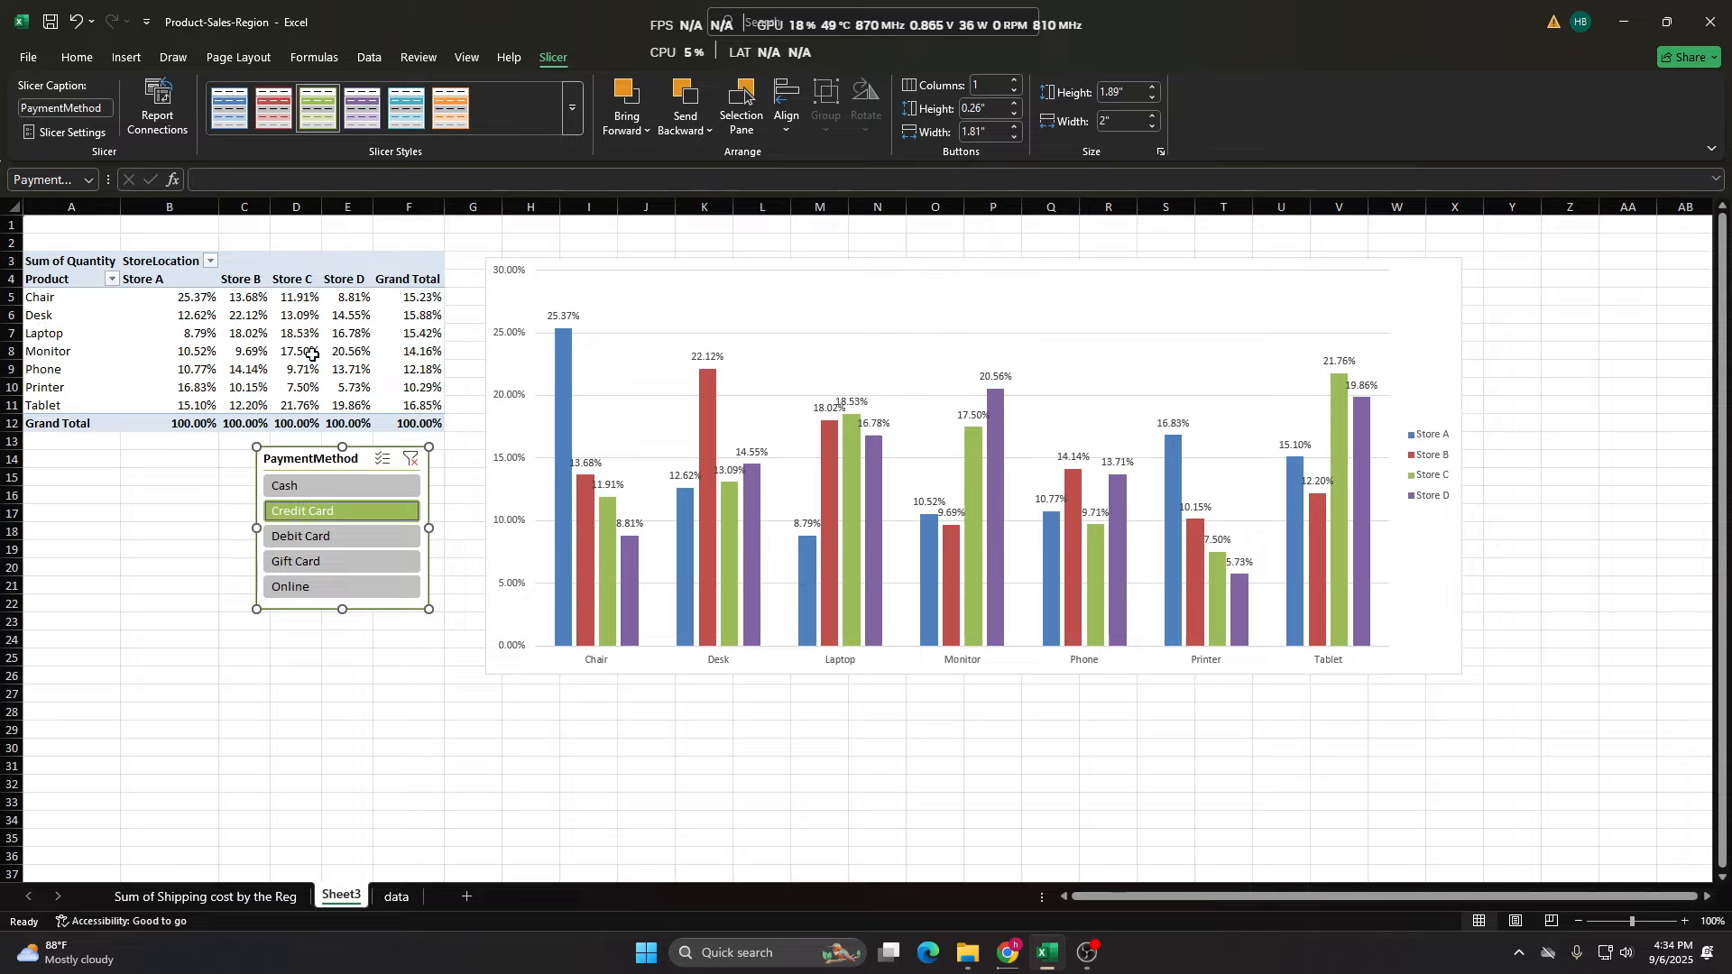
left_click(294, 561)
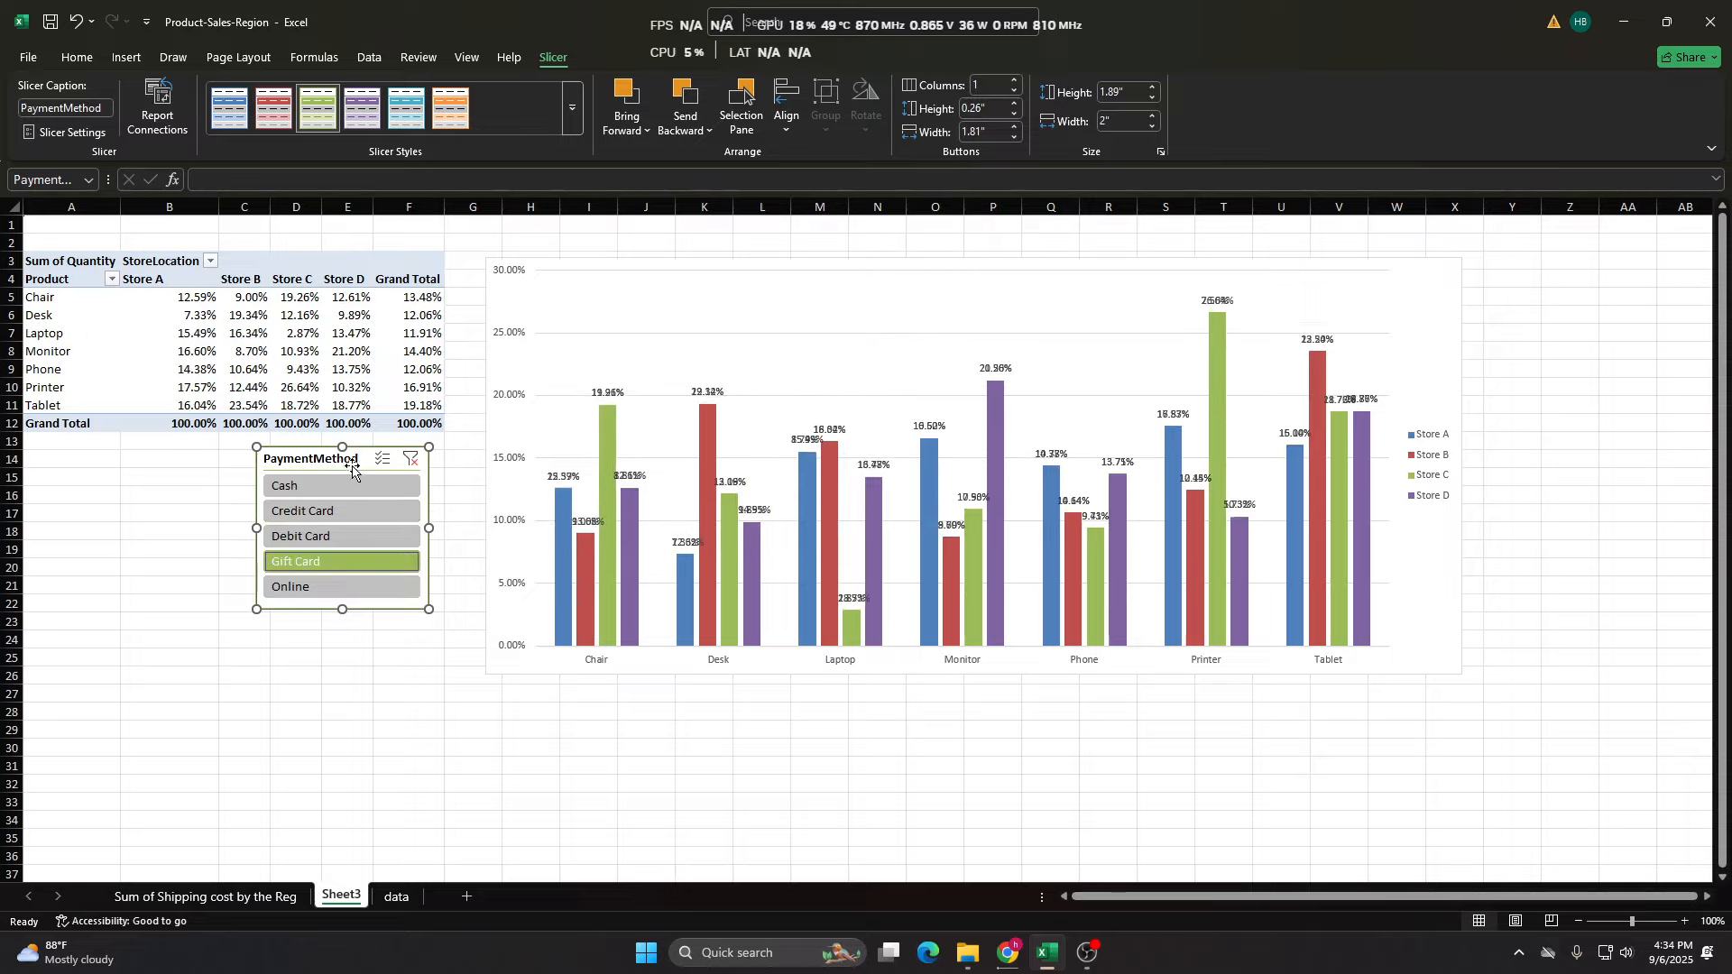
left_click(411, 459)
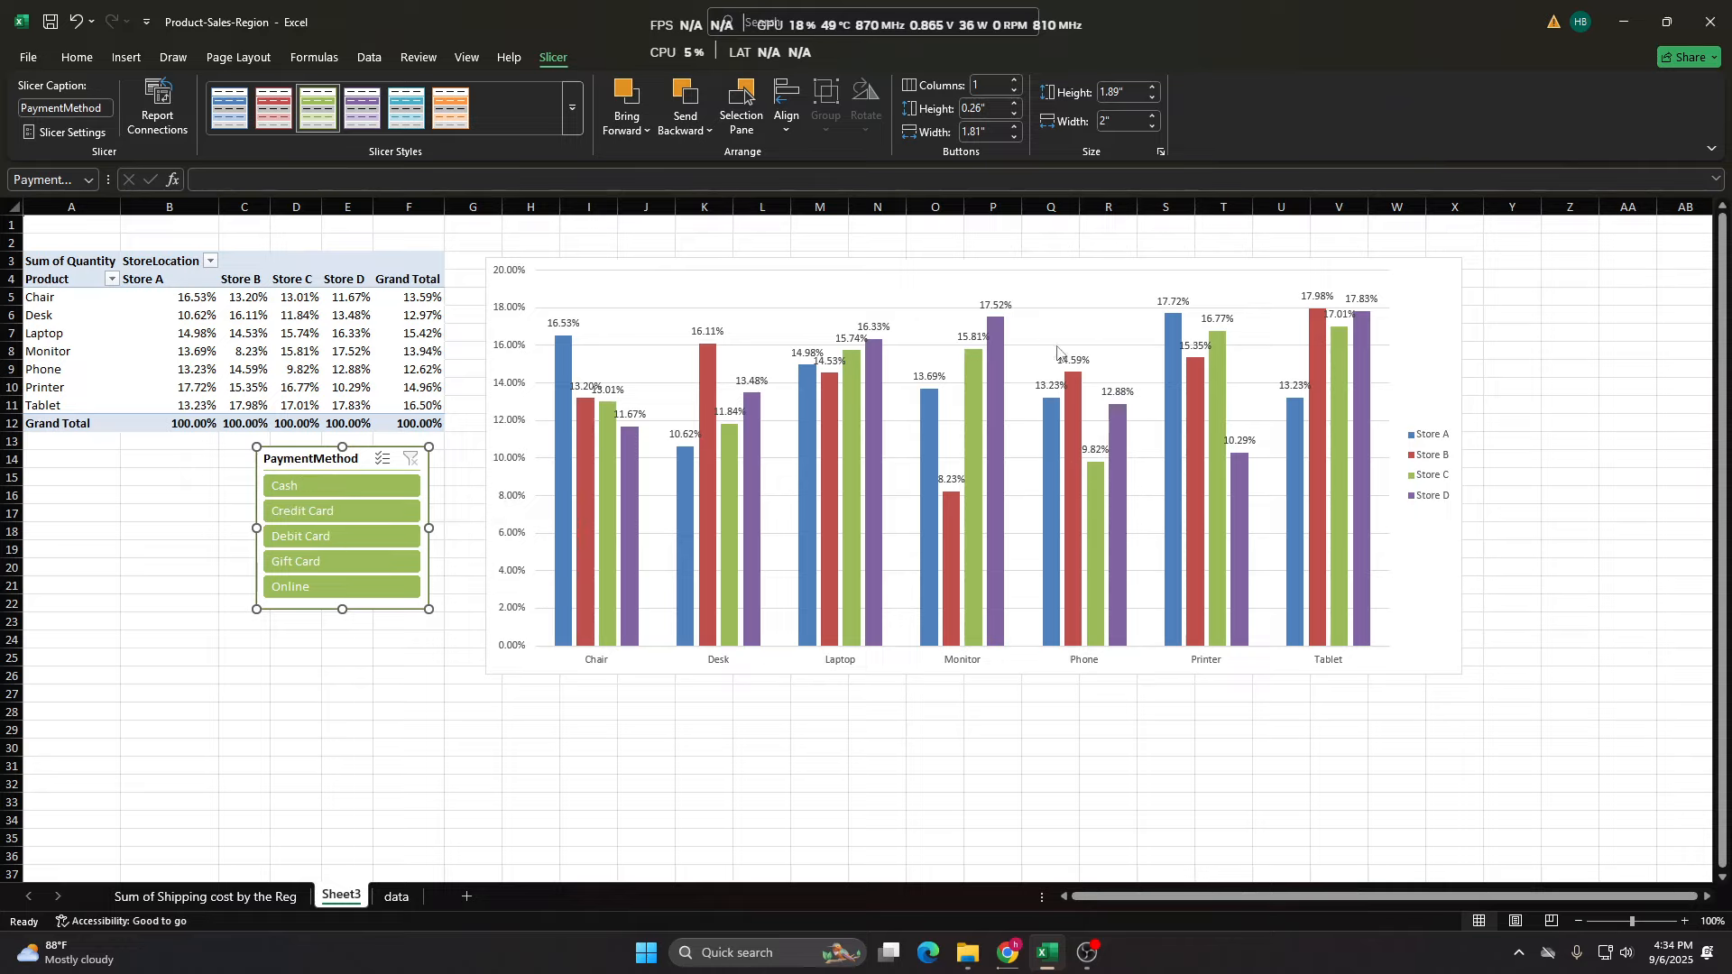
Turn on multi-select in the PaymentMethod slicer and filter by Cash, Credit Card and Debit Card together.
left_click(359, 487)
left_click(335, 512)
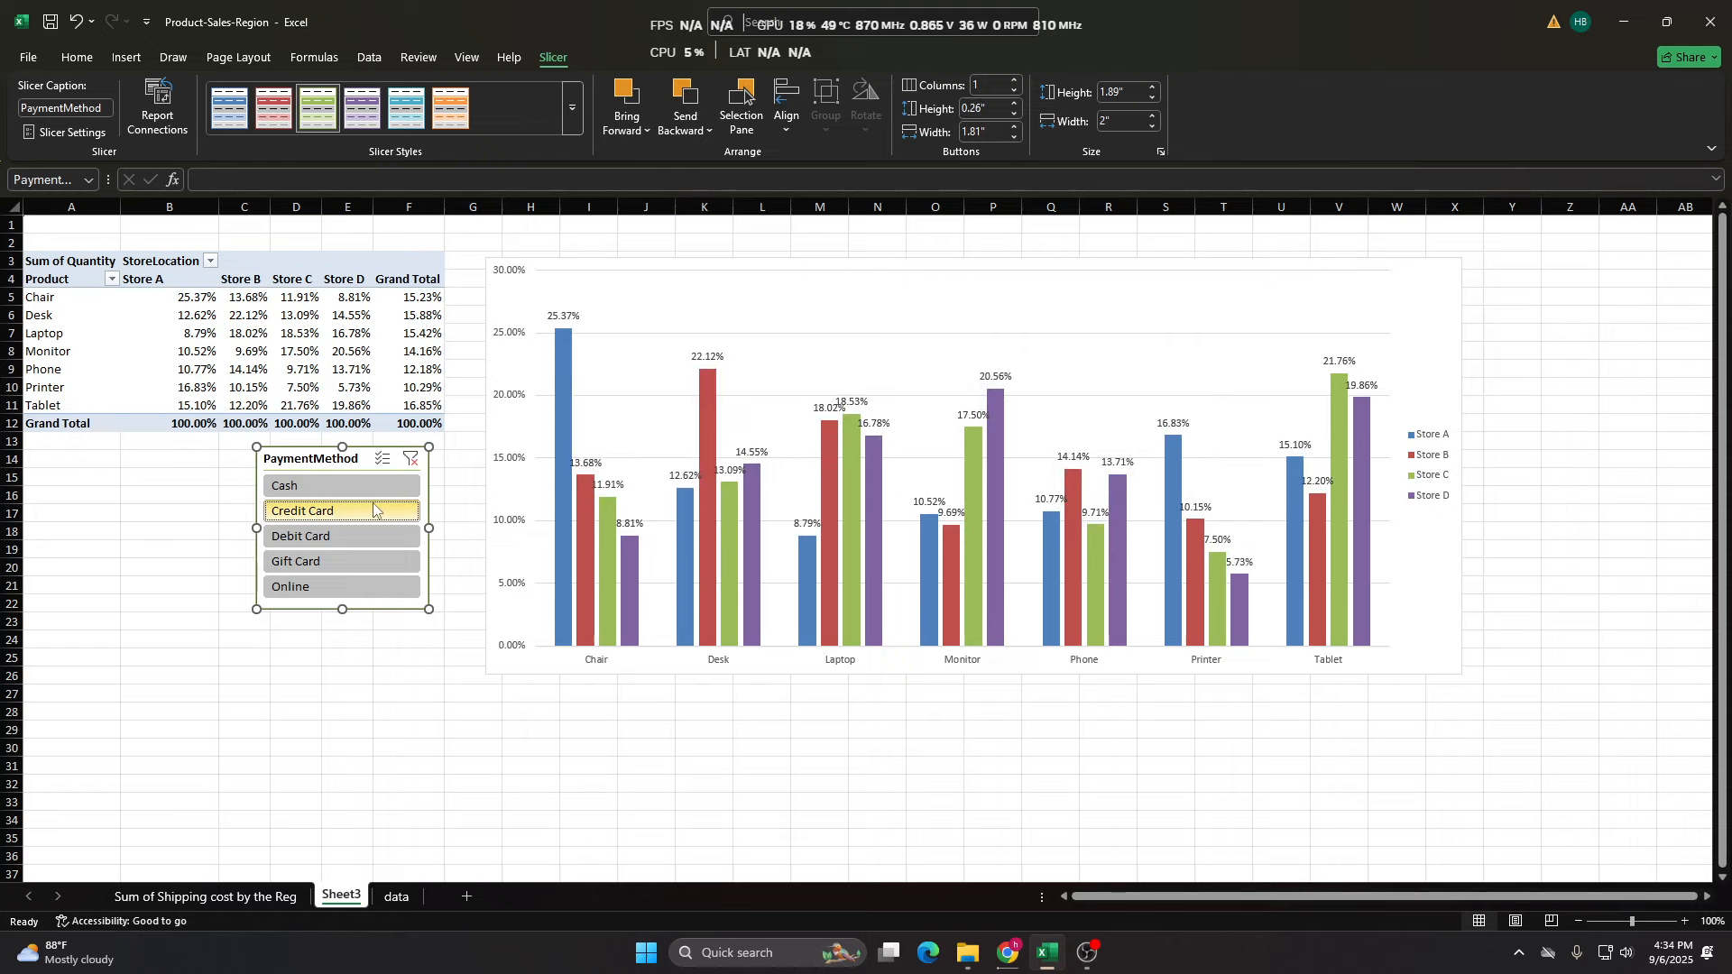
left_click(383, 458)
left_click(355, 487)
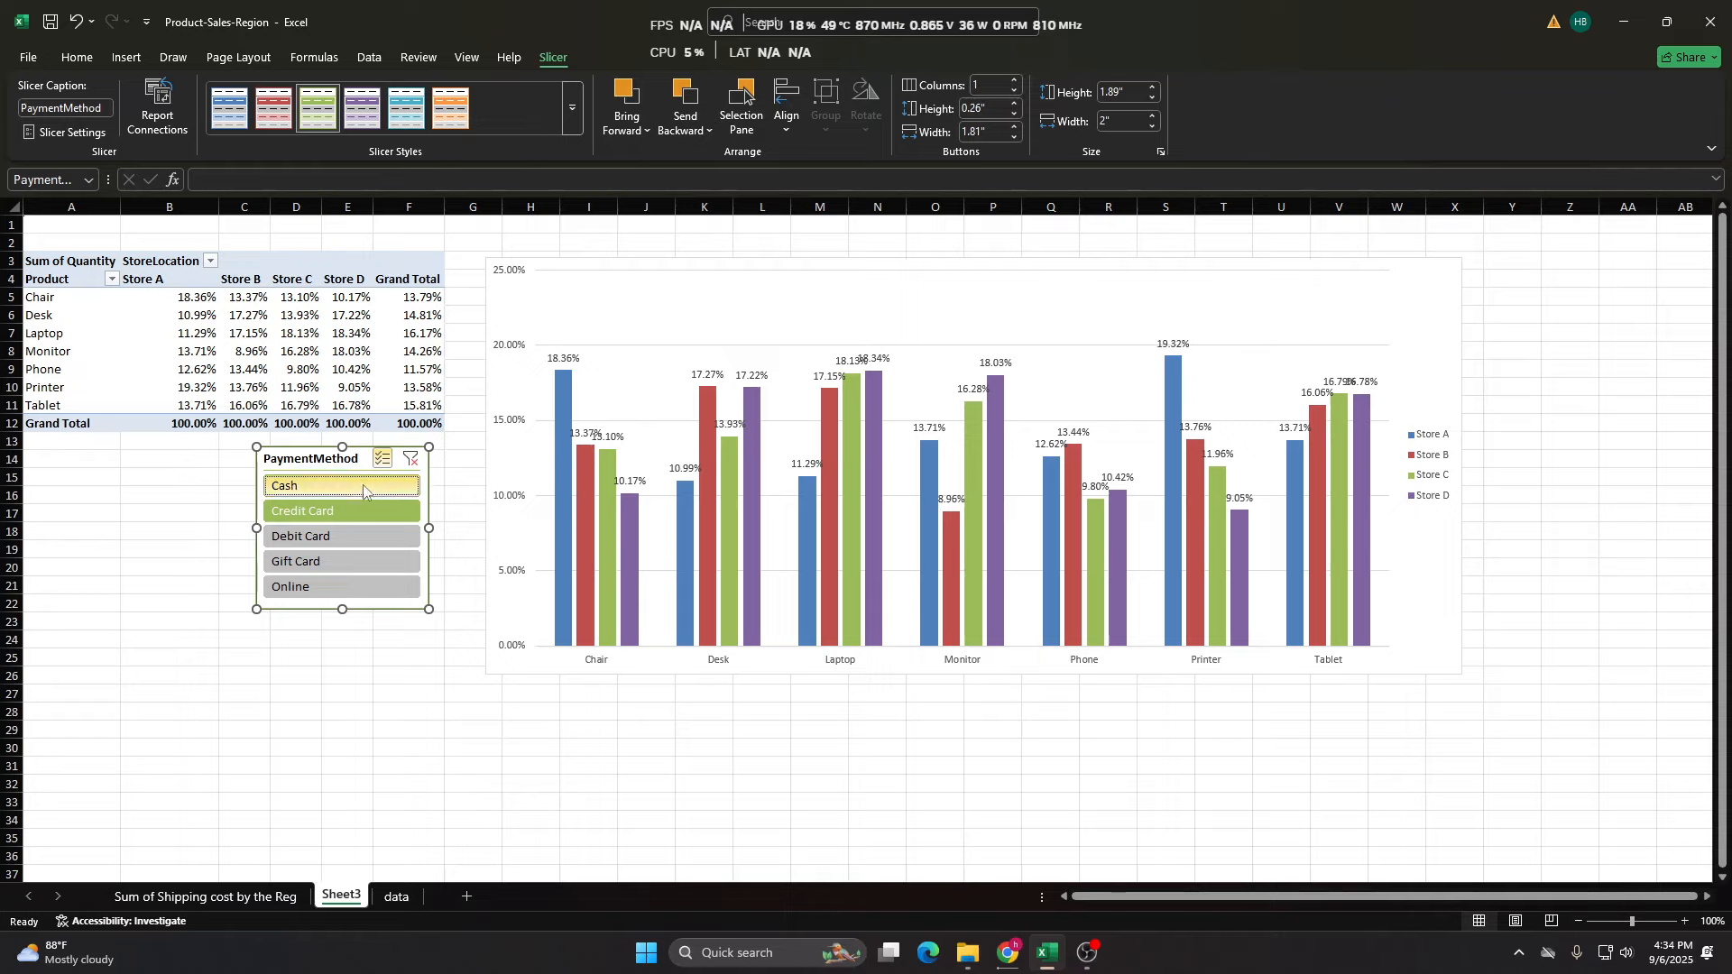
left_click(350, 539)
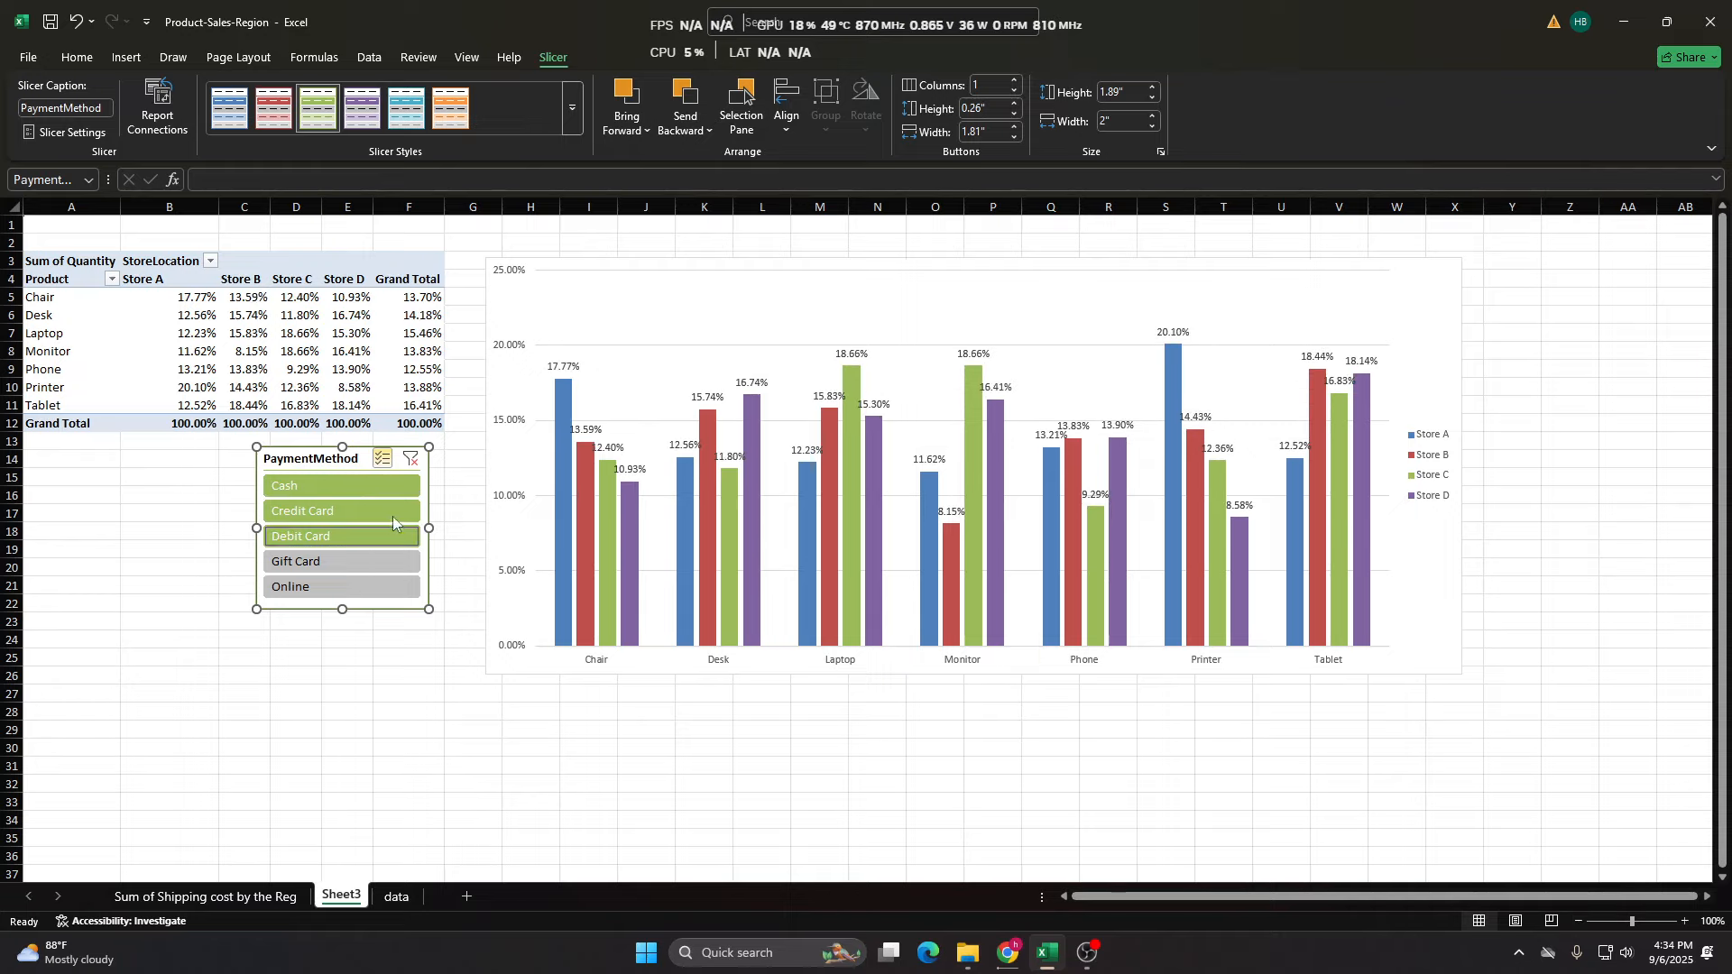
Clear the PaymentMethod slicer's filter and exclude Cash, Credit Card and Debit Card from the selection.
left_click(410, 460)
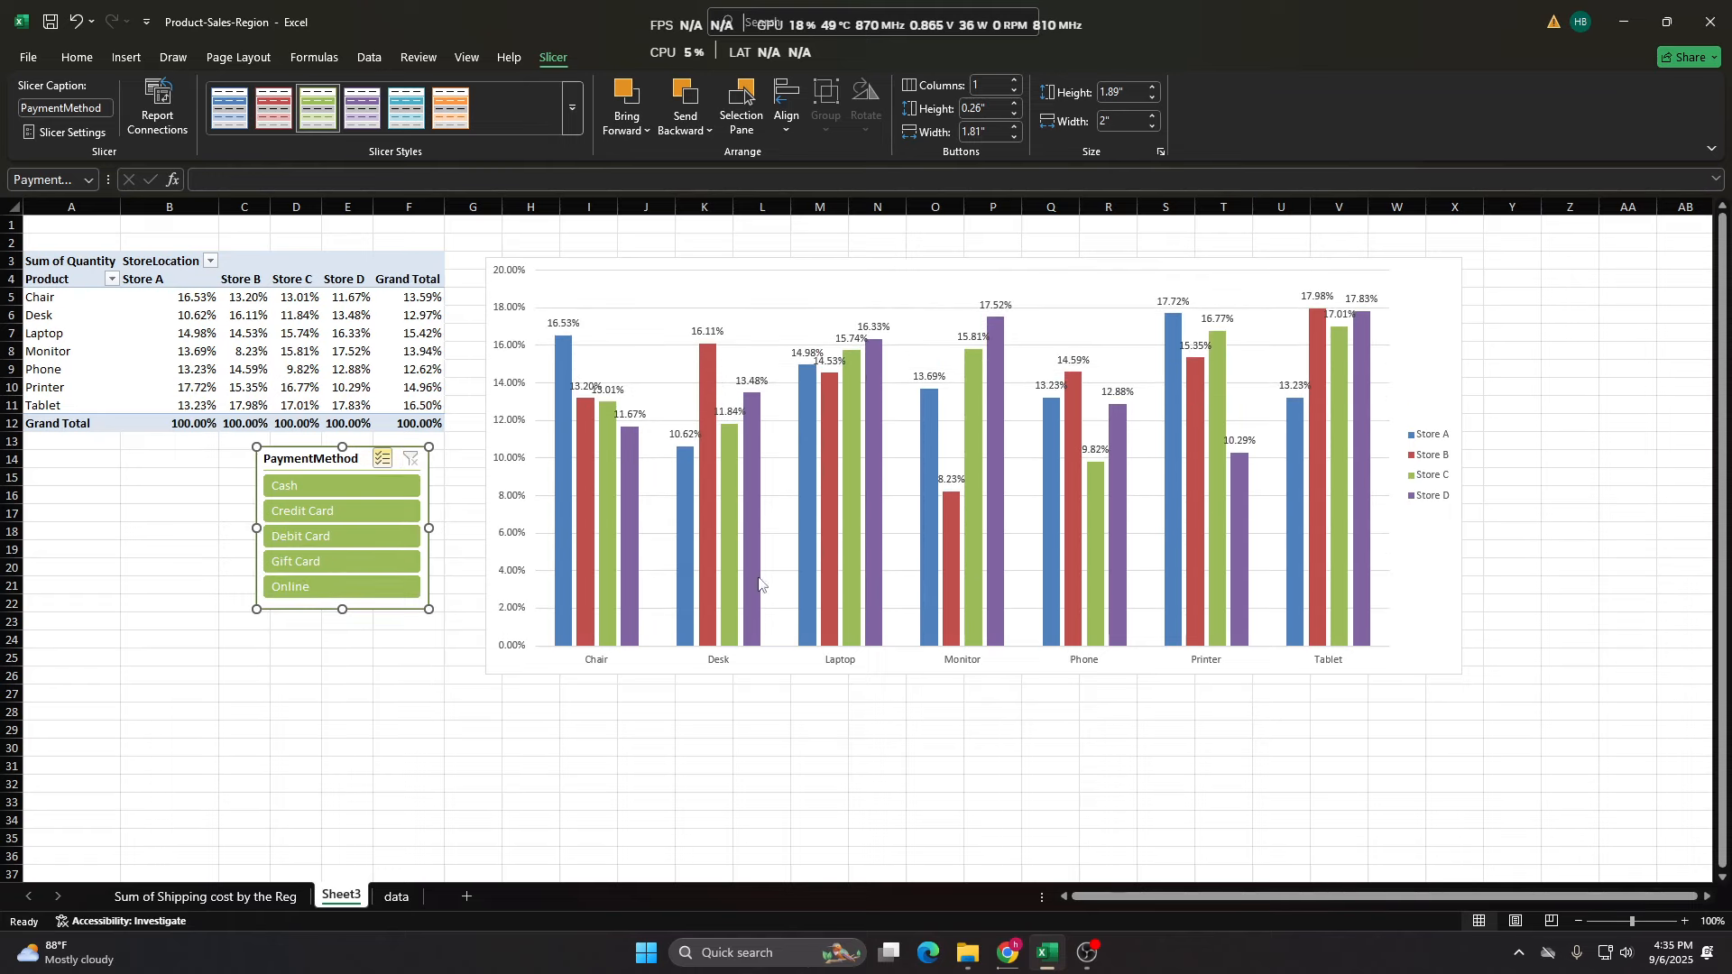
left_click(308, 489)
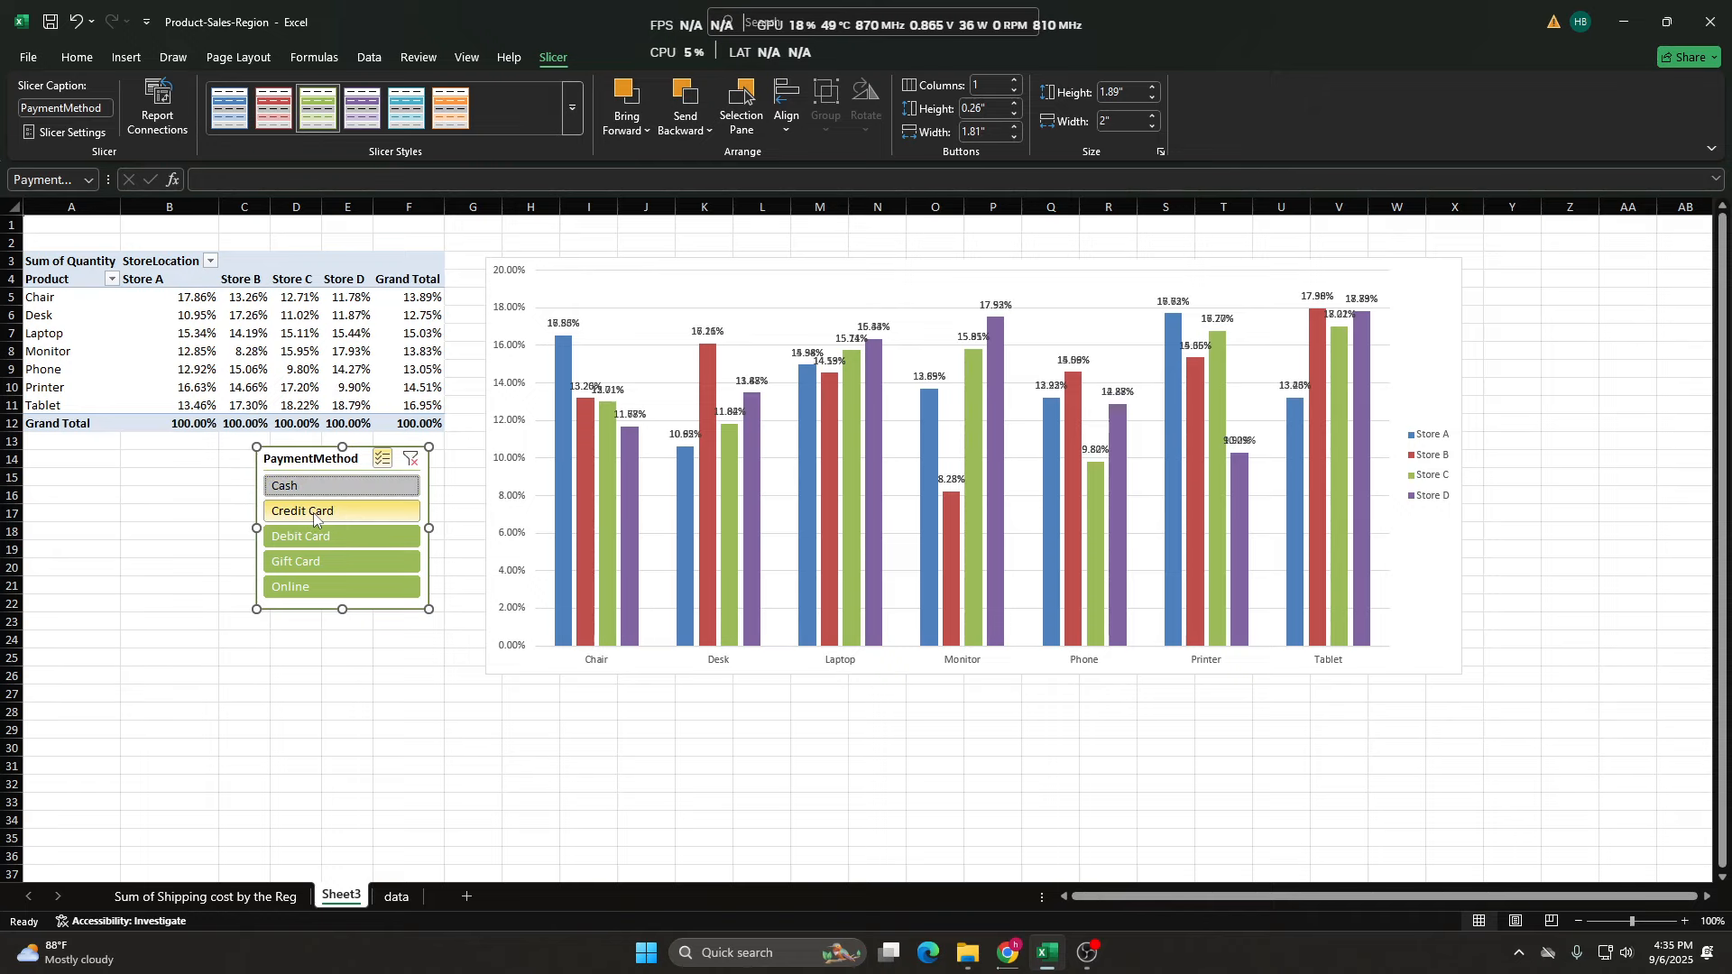
left_click(312, 512)
left_click(307, 535)
Include Cash, Credit Card and Debit Card again in the PaymentMethod slicer and move the slicer farther from the chart.
left_click_drag(303, 469, 274, 467)
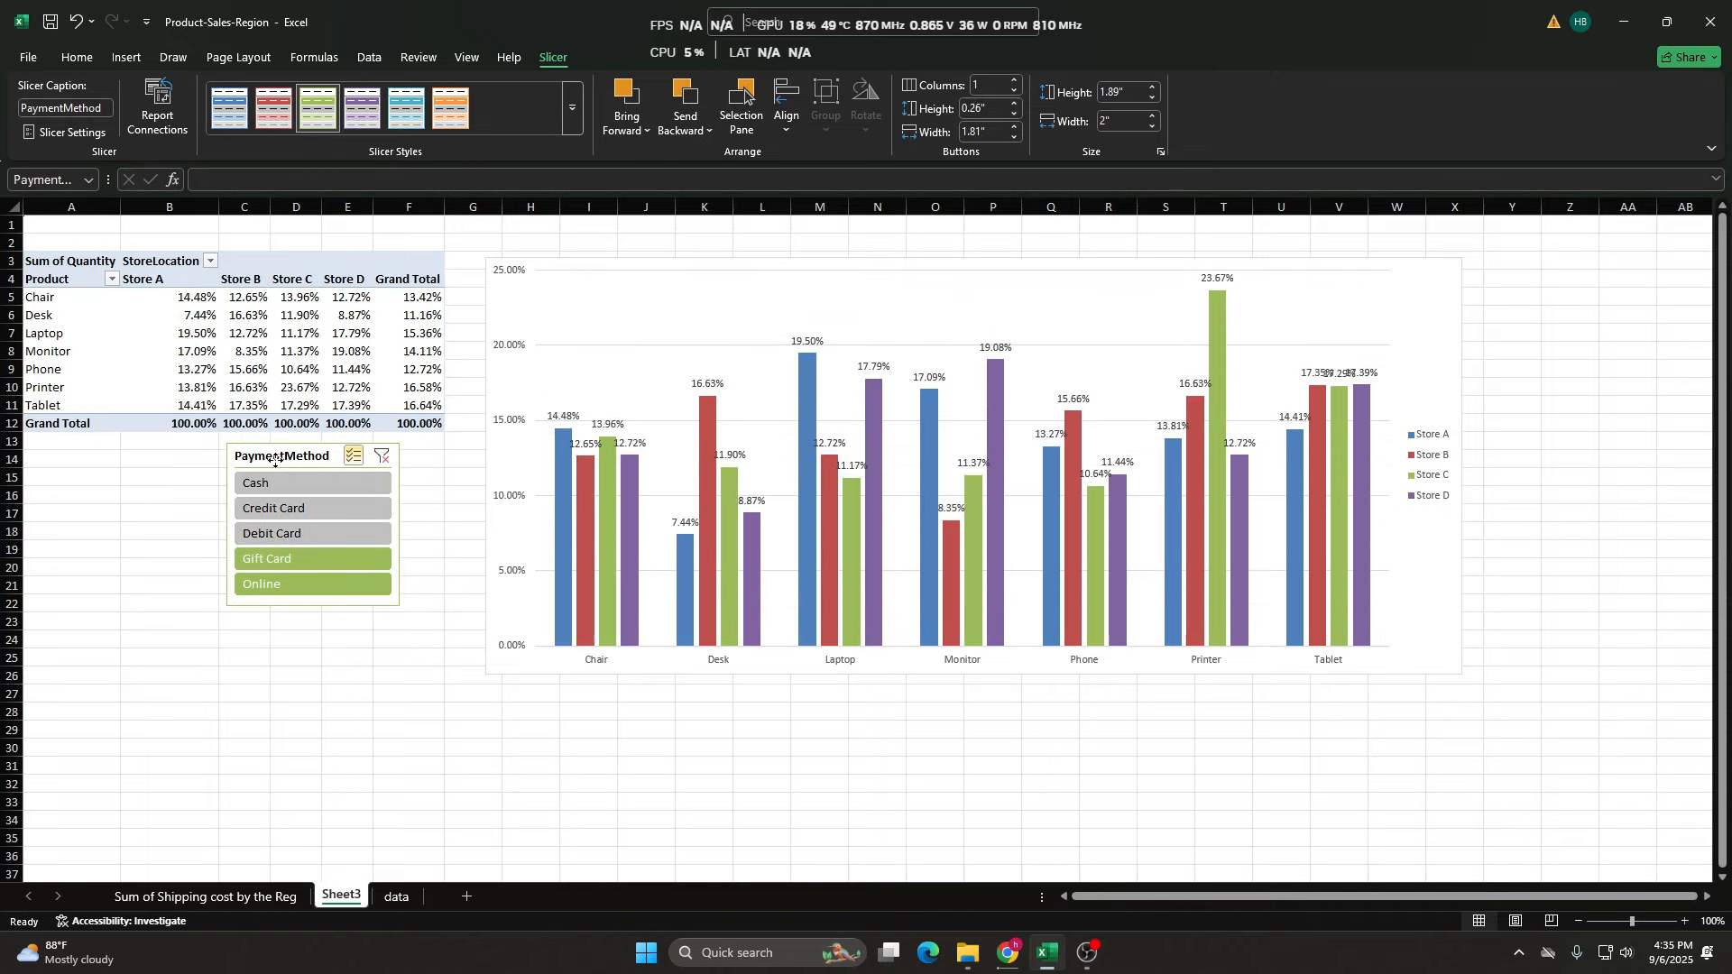
left_click(288, 484)
left_click(294, 510)
left_click(295, 534)
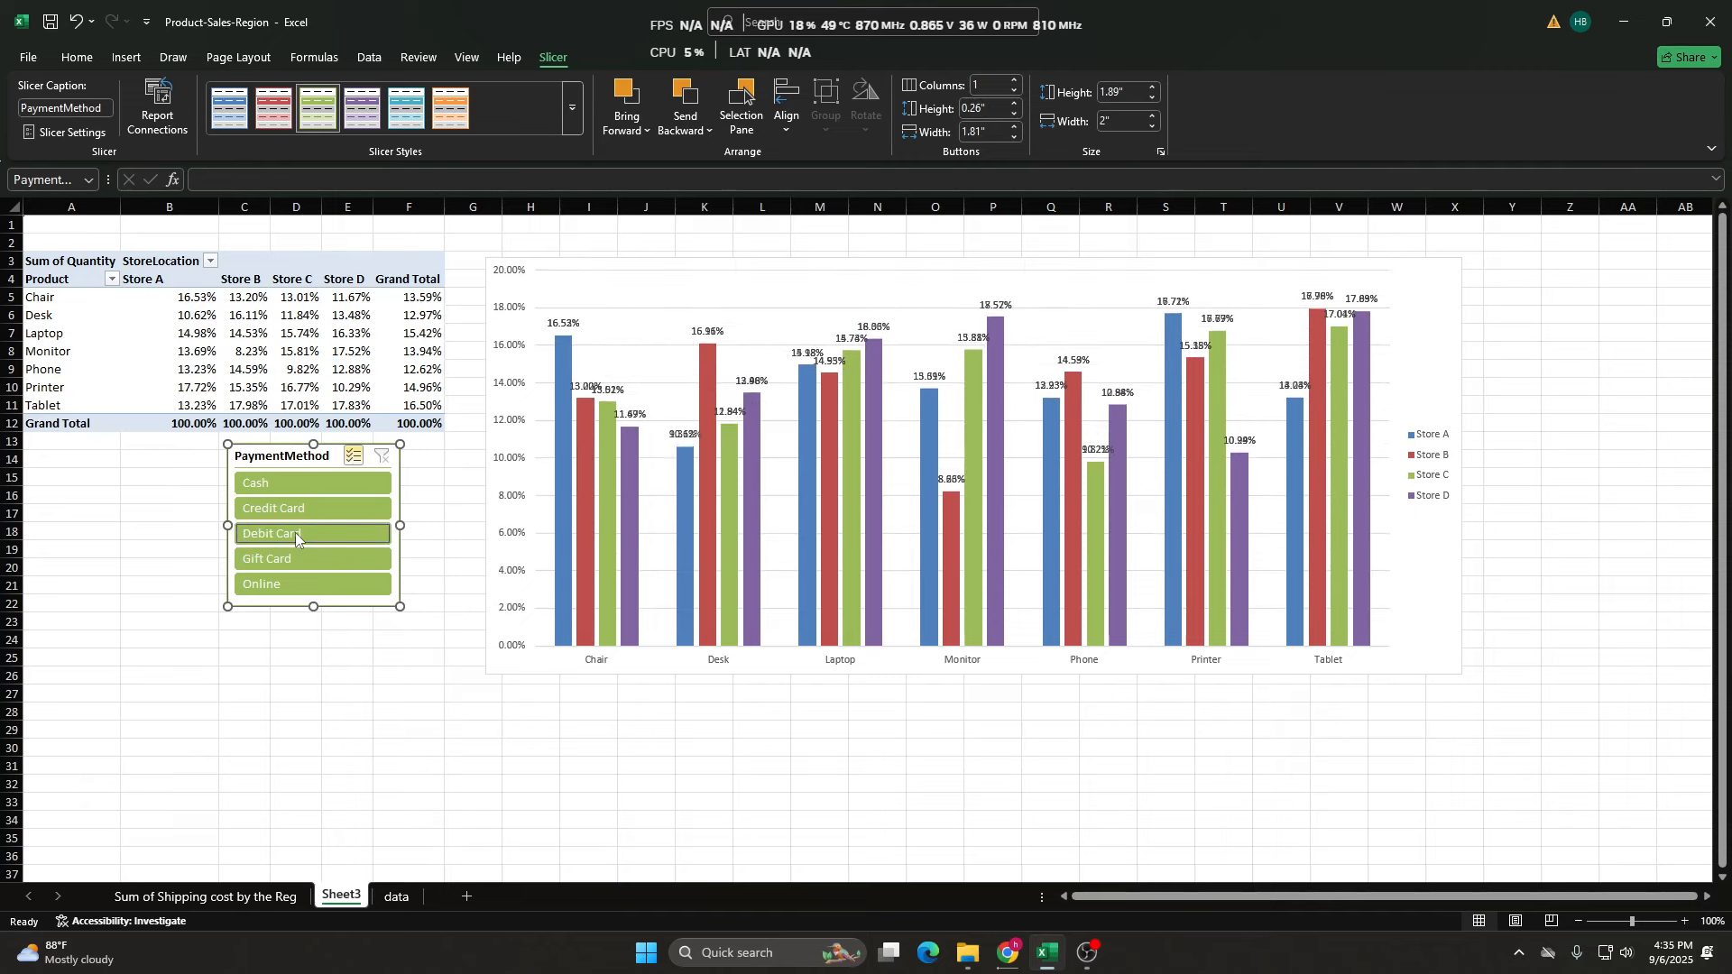
left_click_drag(296, 463, 260, 461)
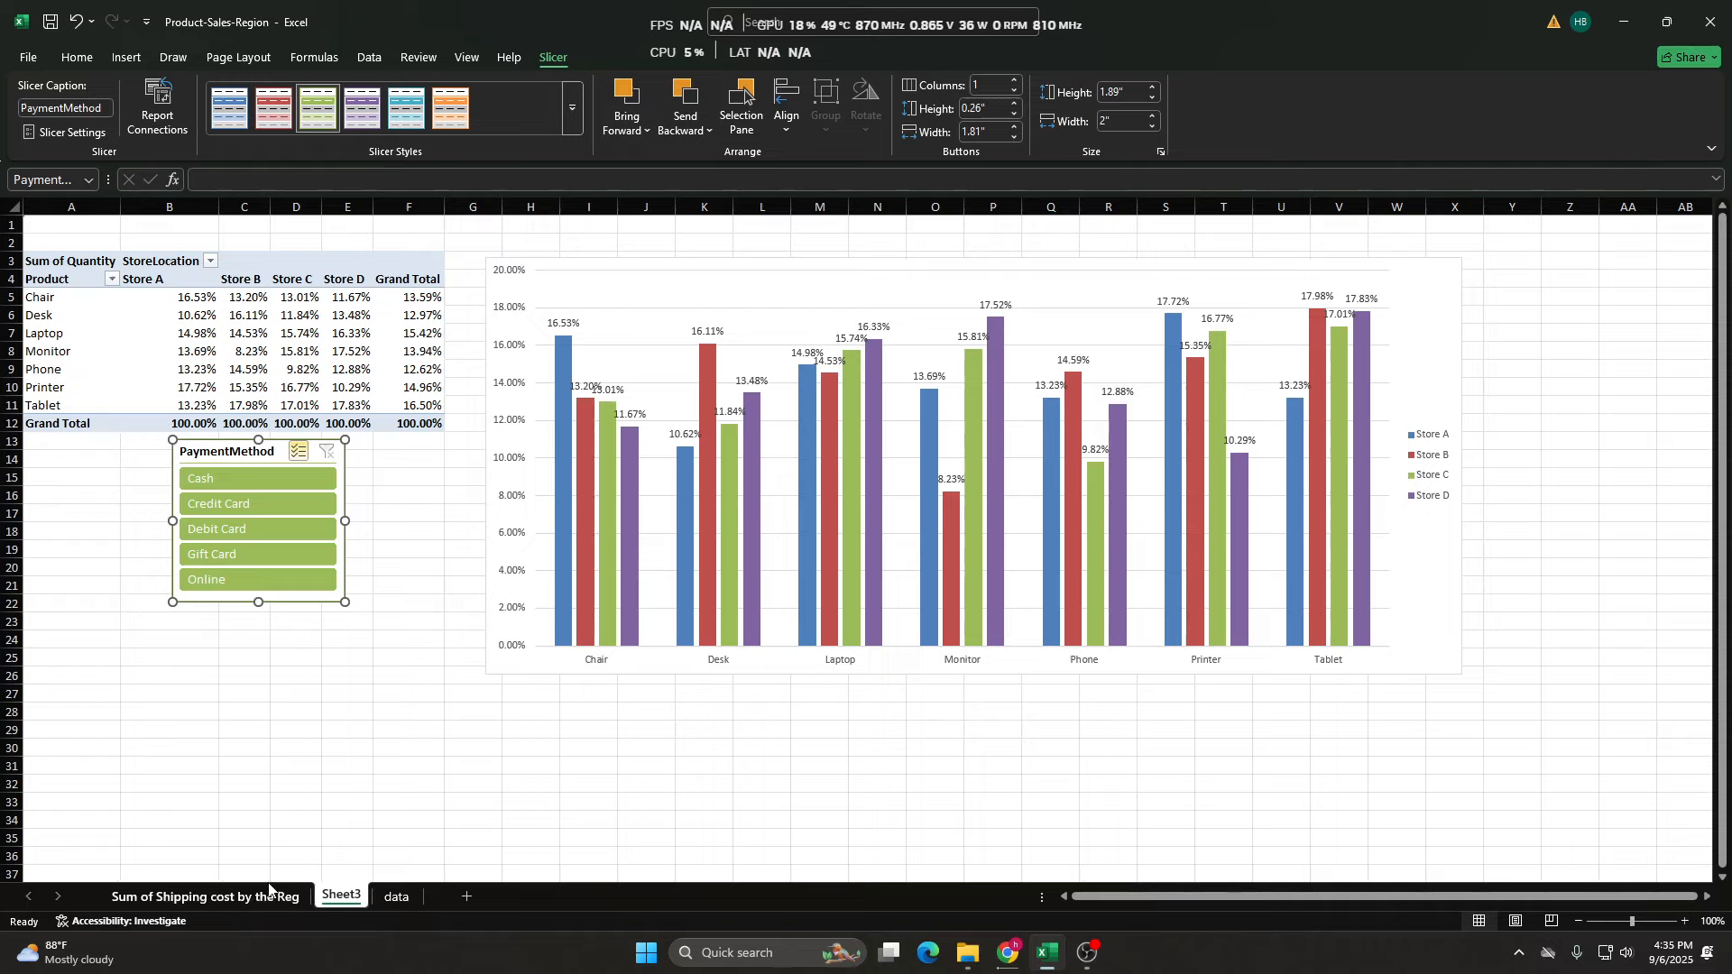
Review the column headers on the data sheet for another field to filter by, and return to Sheet3.
left_click(390, 897)
left_click(655, 464)
key("ctrl+Up")
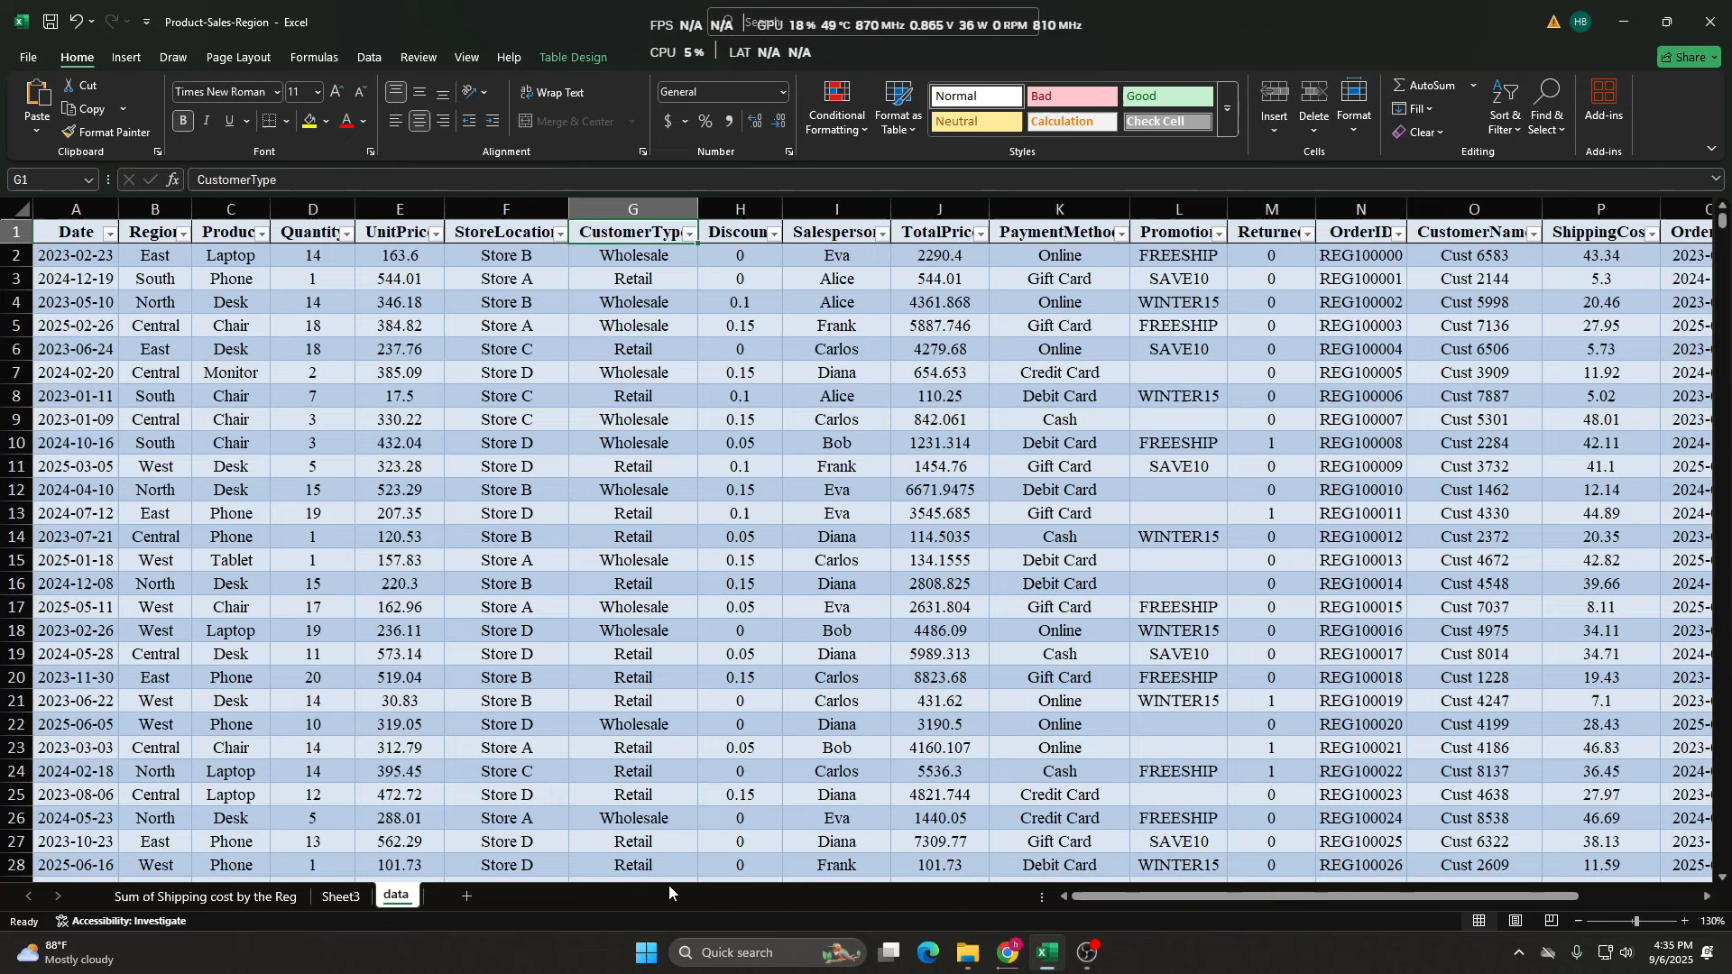
left_click(337, 900)
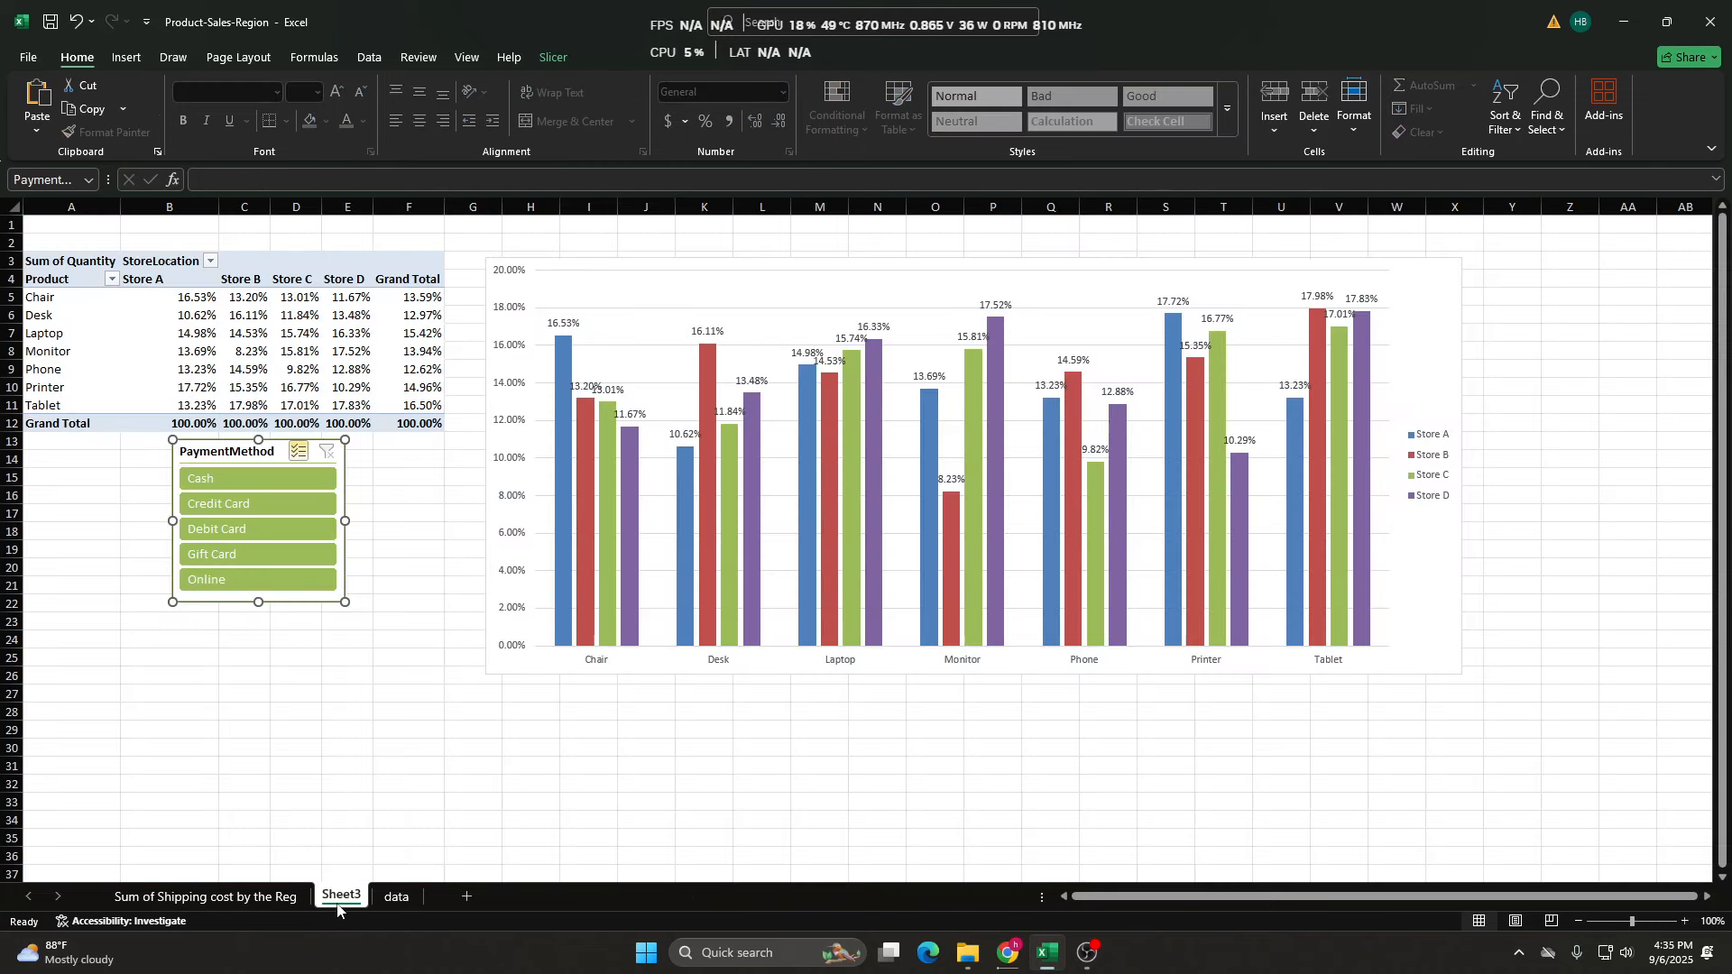
Align the PaymentMethod slicer with the start of column B and insert a CustomerType slicer about 0.9 inches high directly below it.
left_click_drag(233, 457, 181, 458)
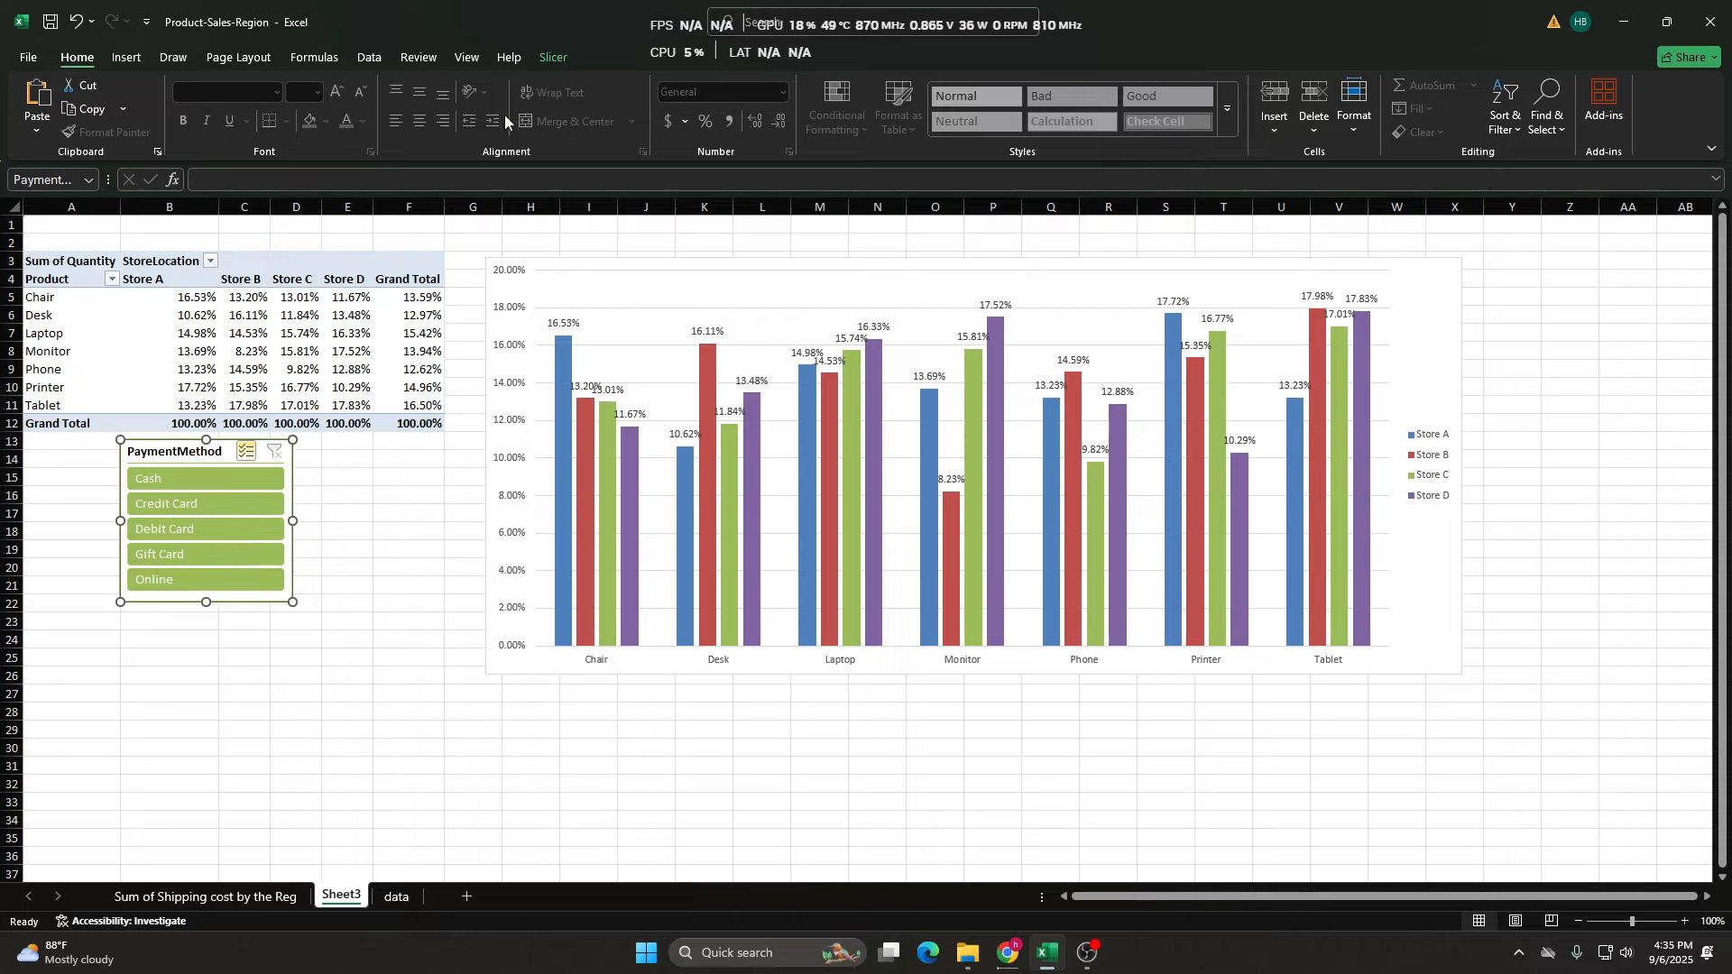
left_click(552, 58)
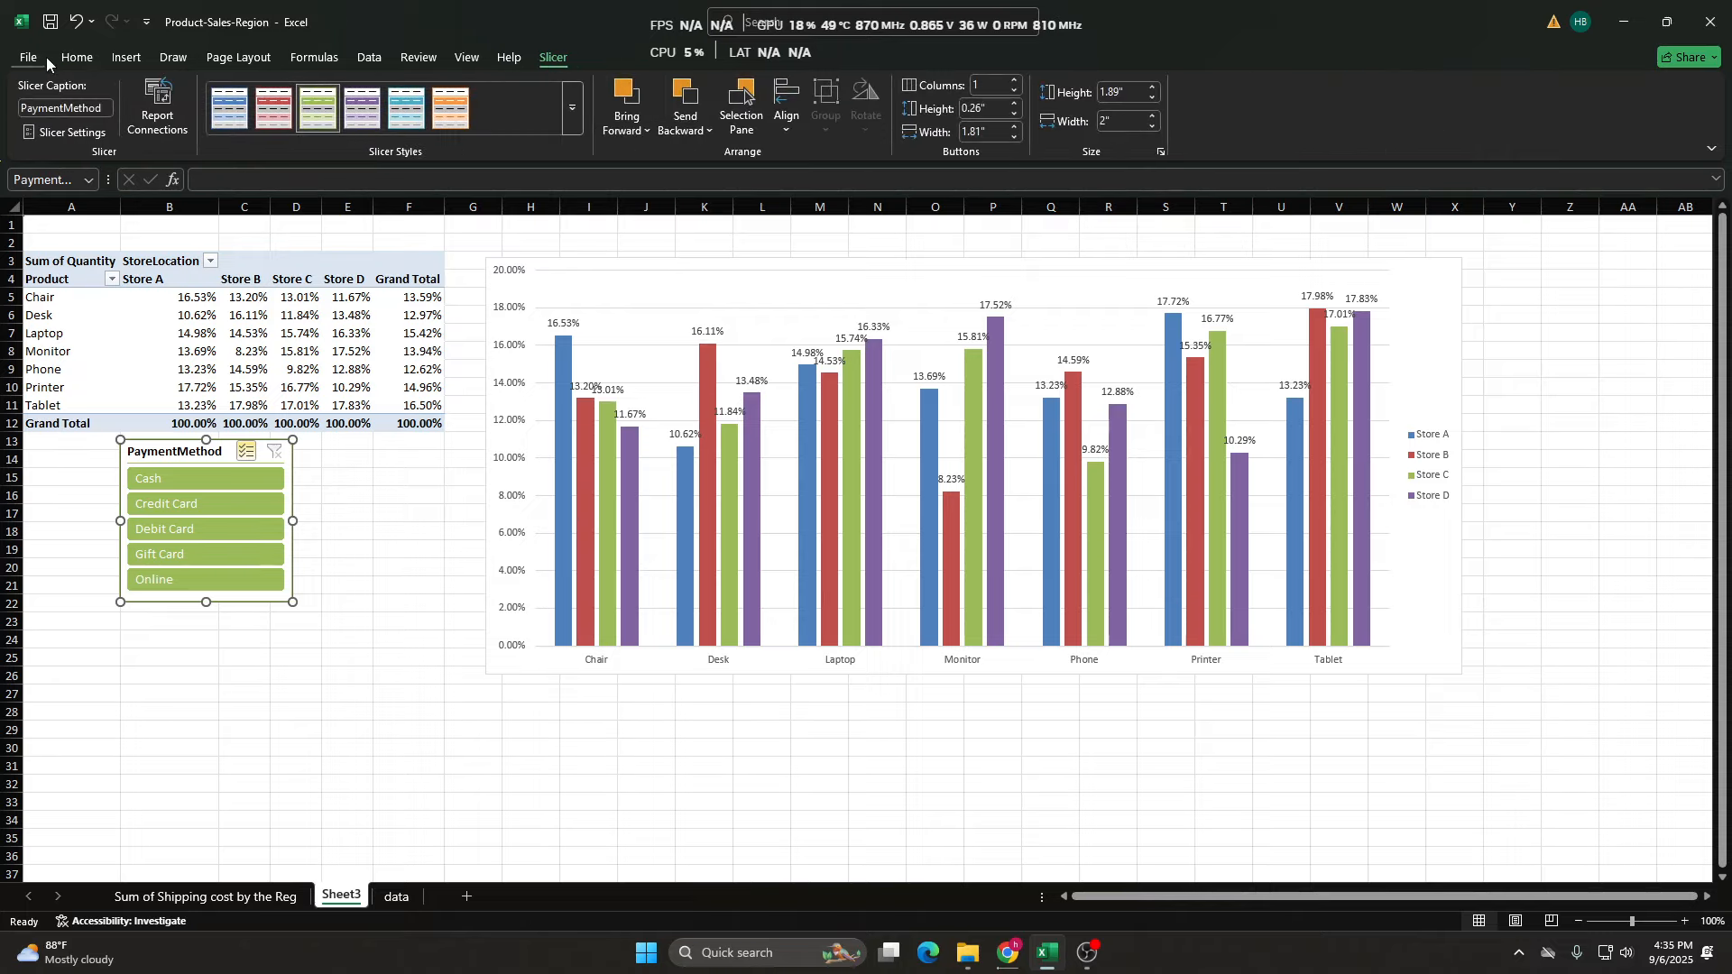
left_click(76, 57)
left_click(190, 315)
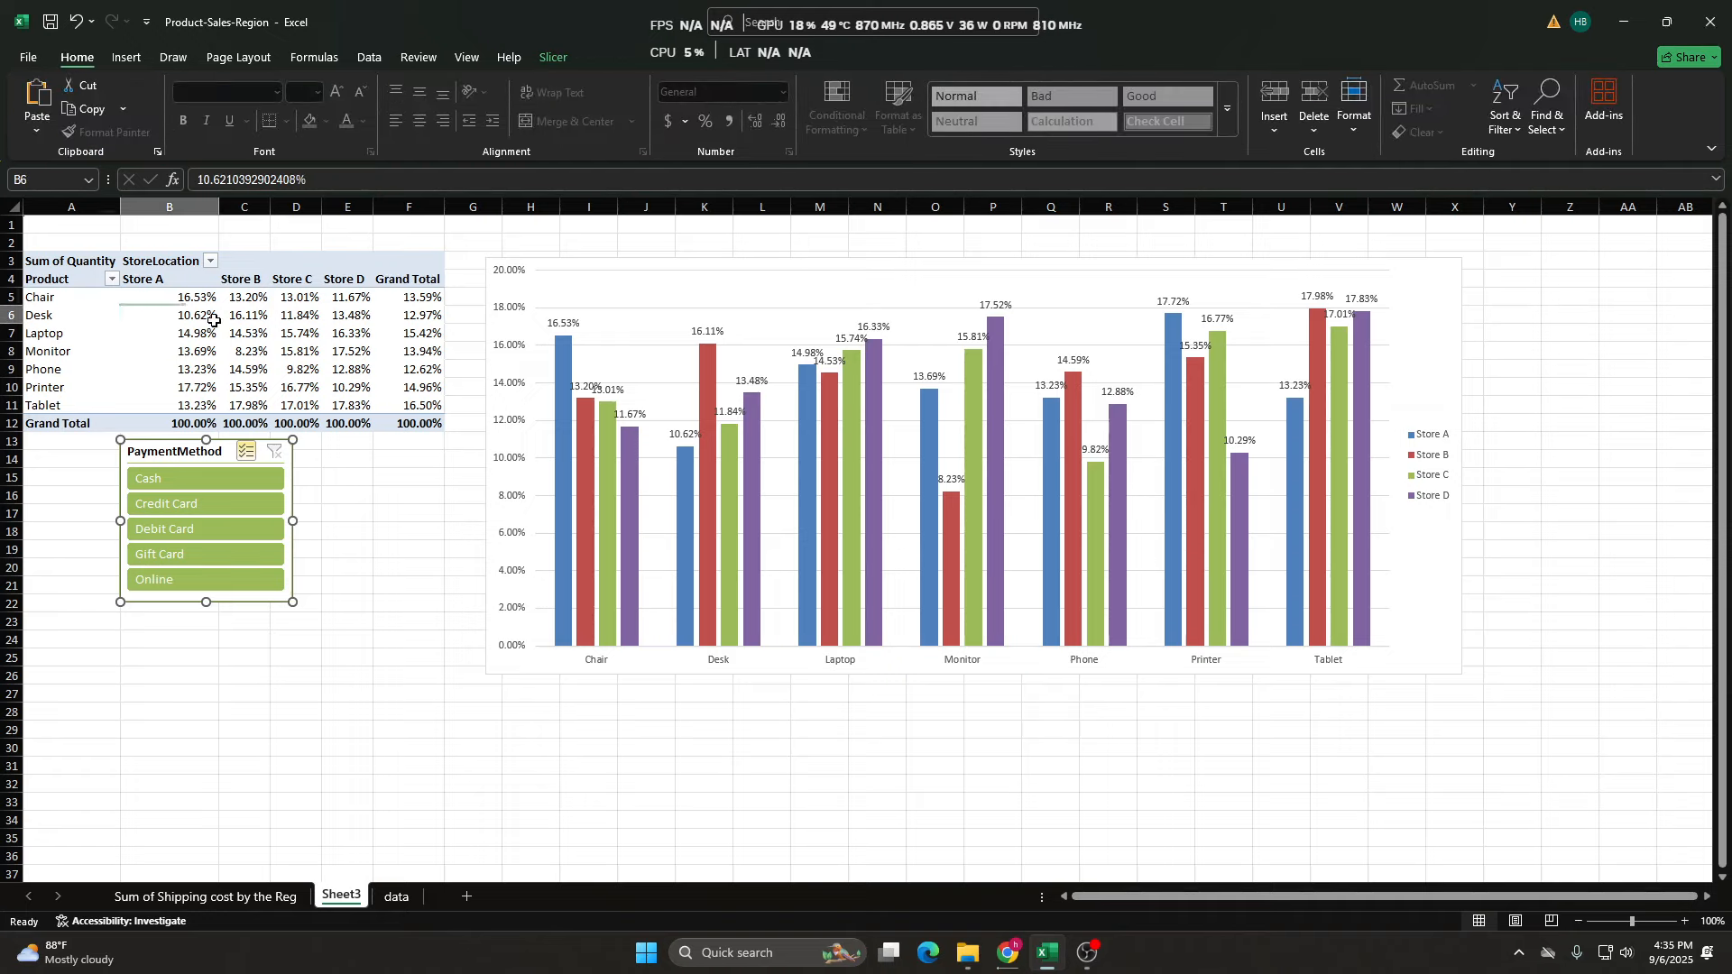
left_click(598, 57)
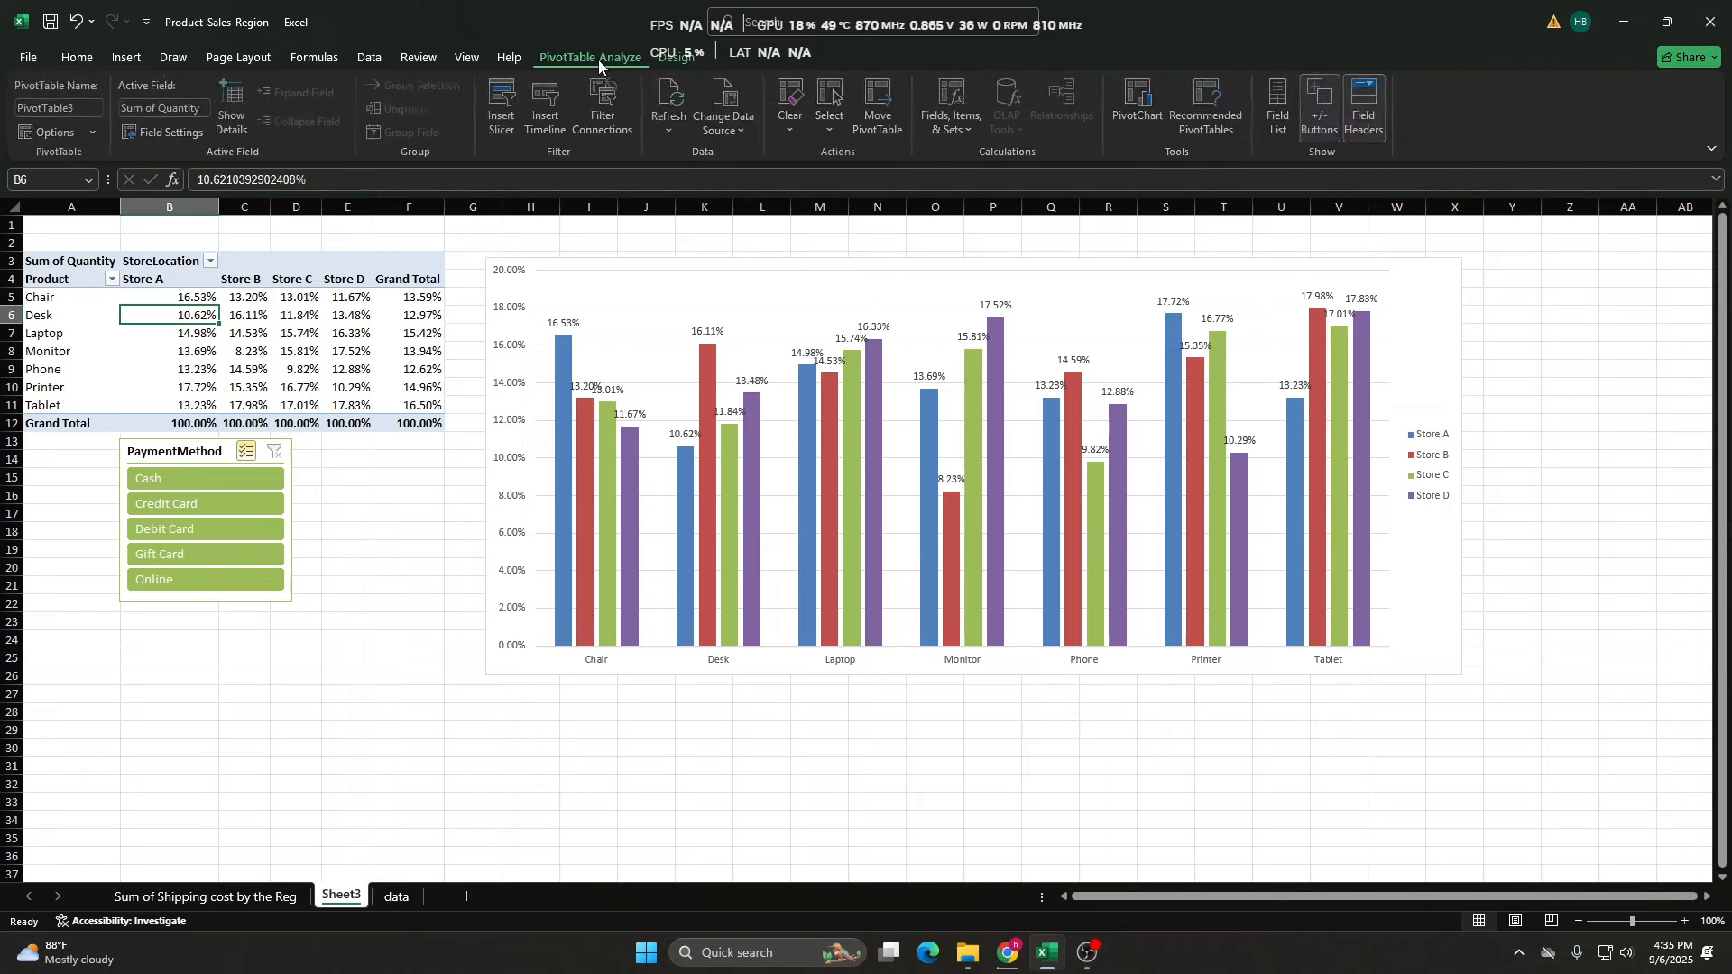
left_click(505, 104)
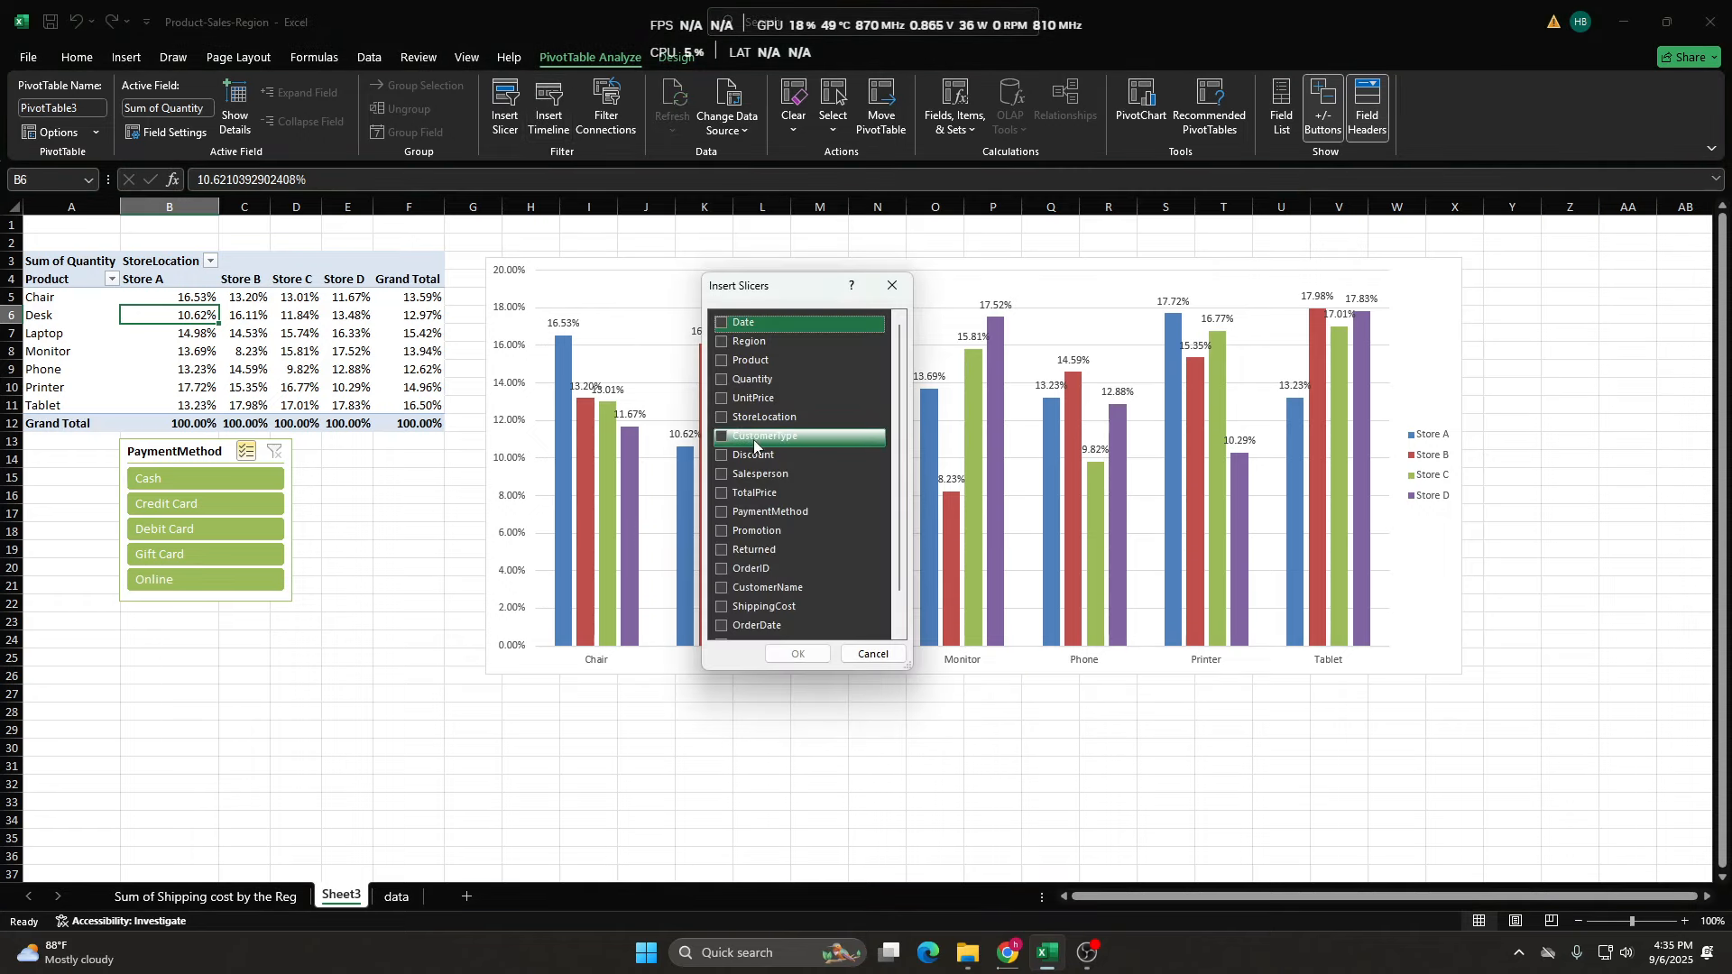
left_click(721, 436)
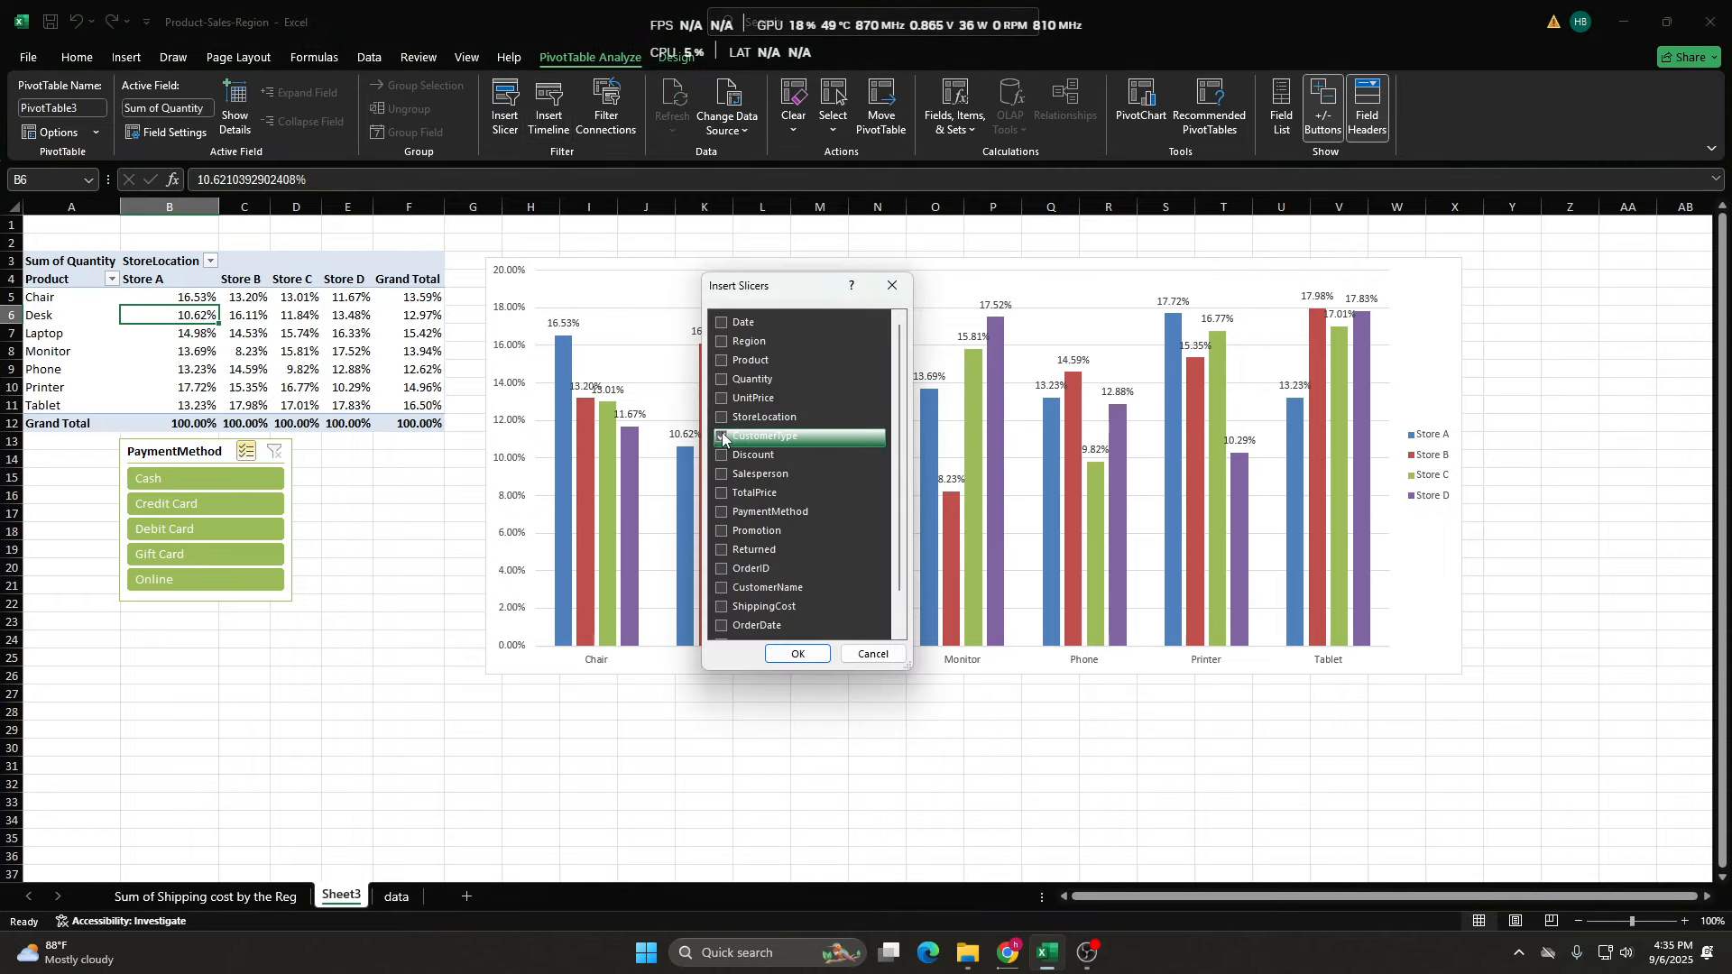
left_click(790, 650)
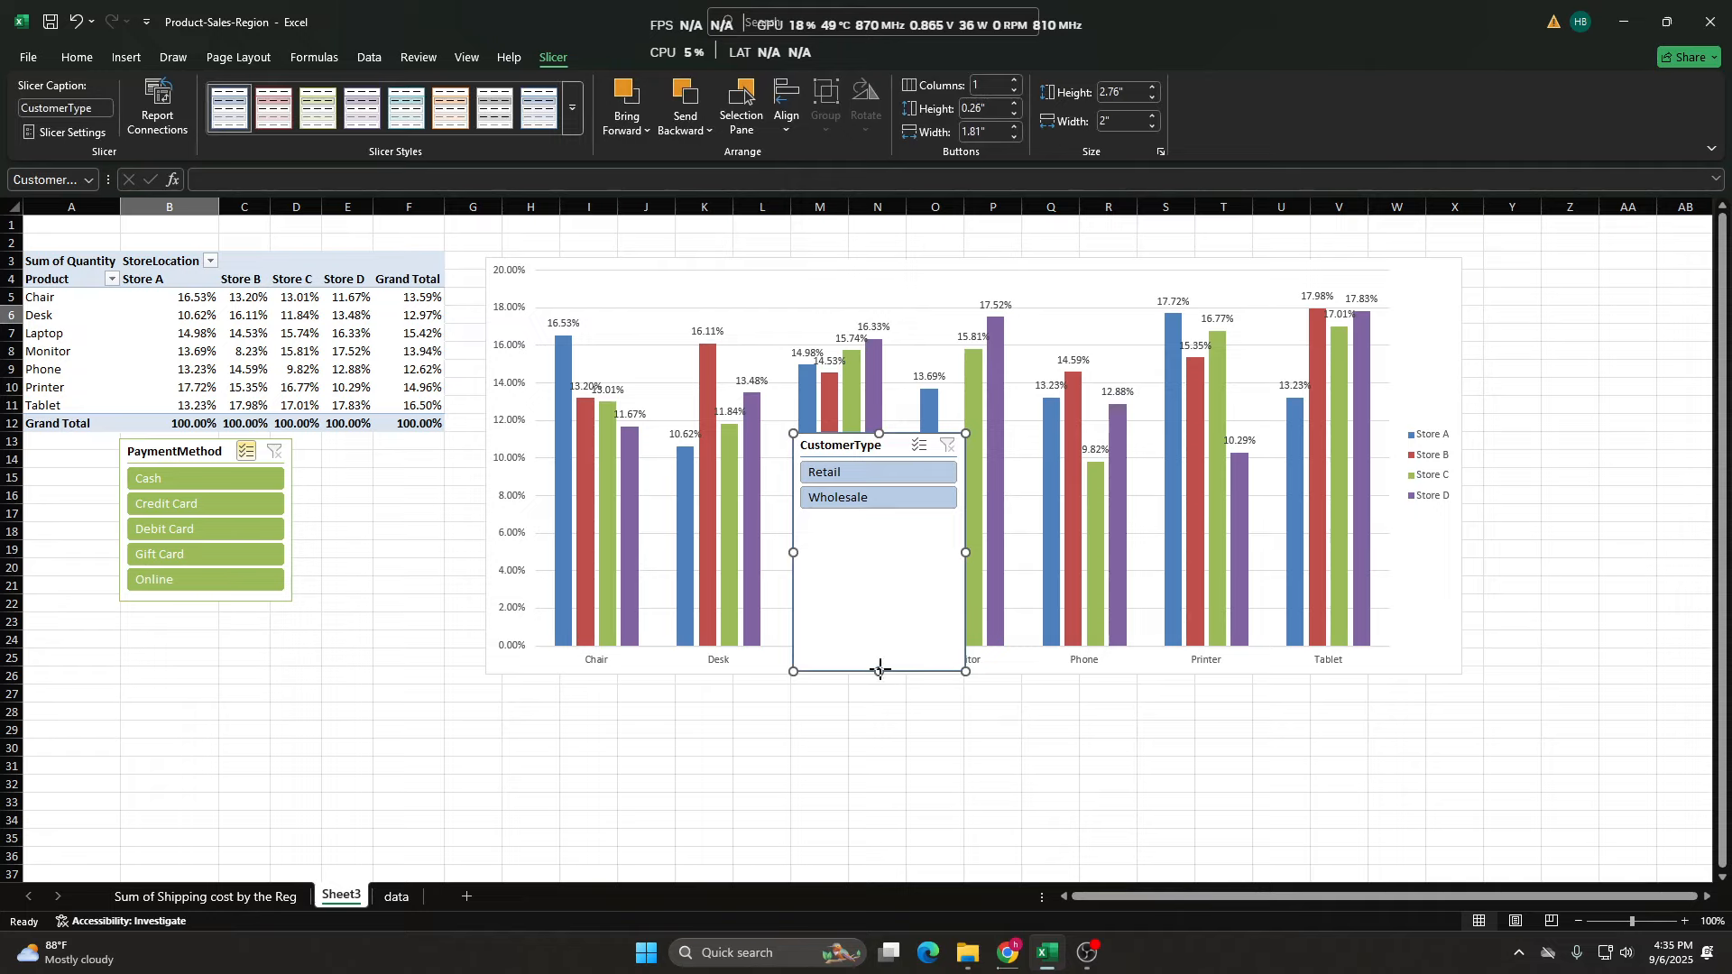
left_click_drag(880, 670, 881, 511)
left_click_drag(824, 445, 161, 618)
Turn off multi-select in the PaymentMethod slicer and filter the pivot table by Cash payments and Retail customers.
left_click(169, 481)
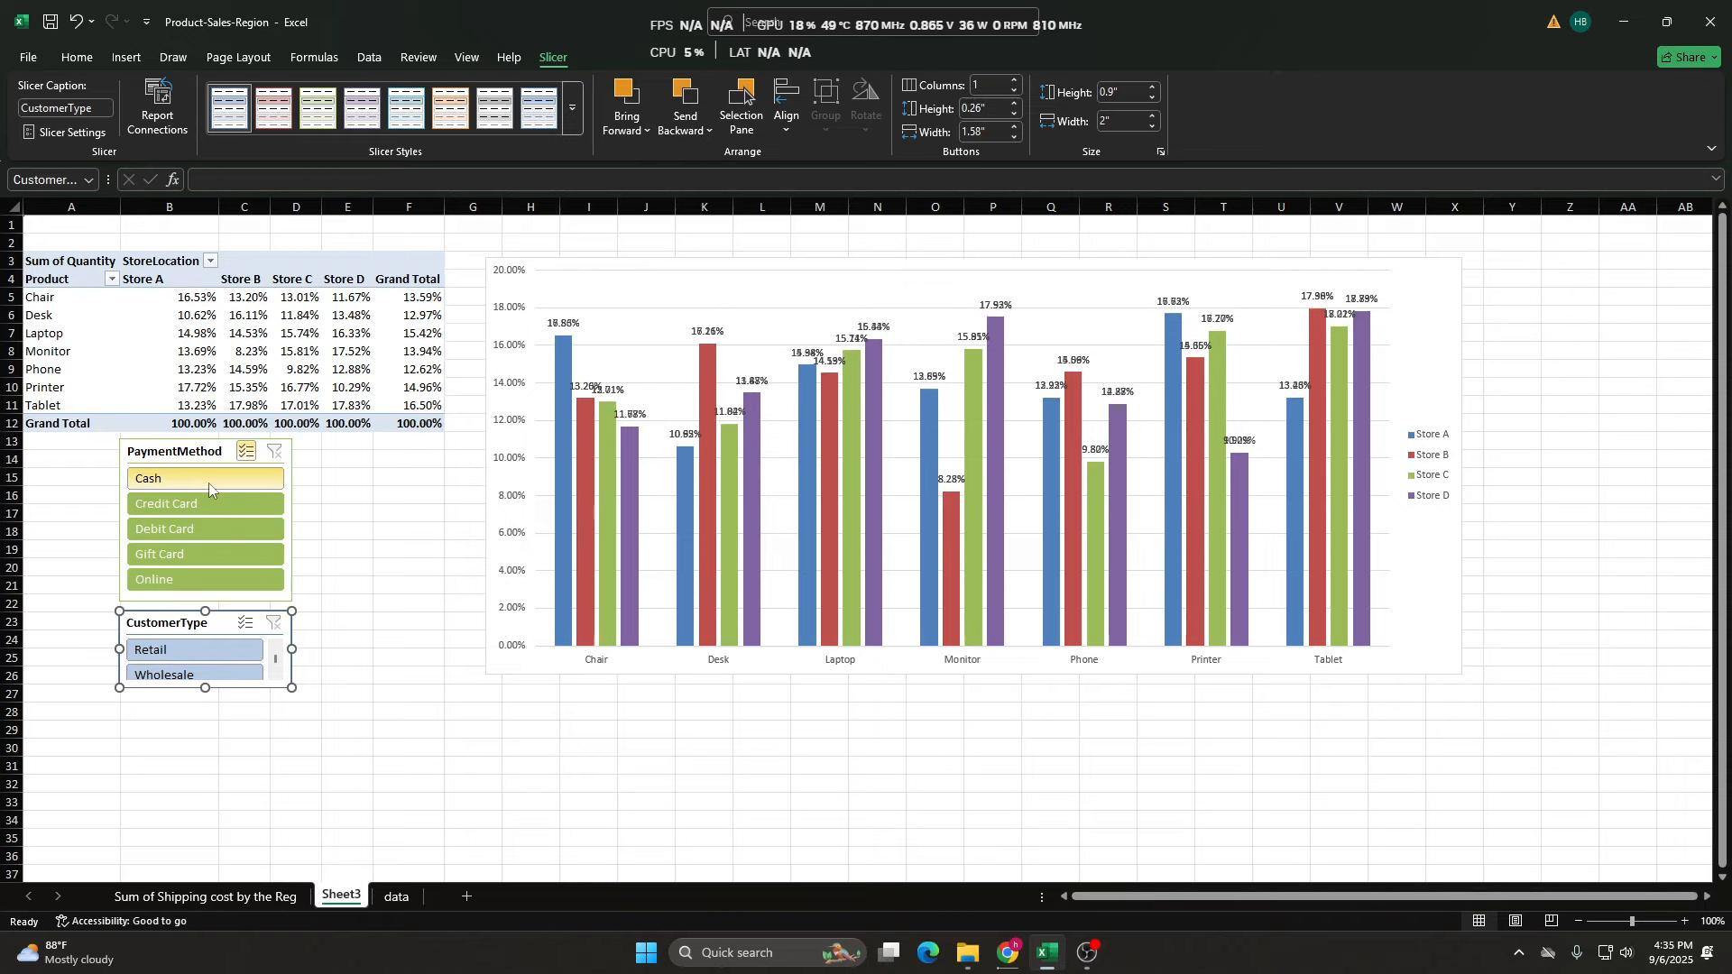
left_click(237, 464)
left_click(167, 478)
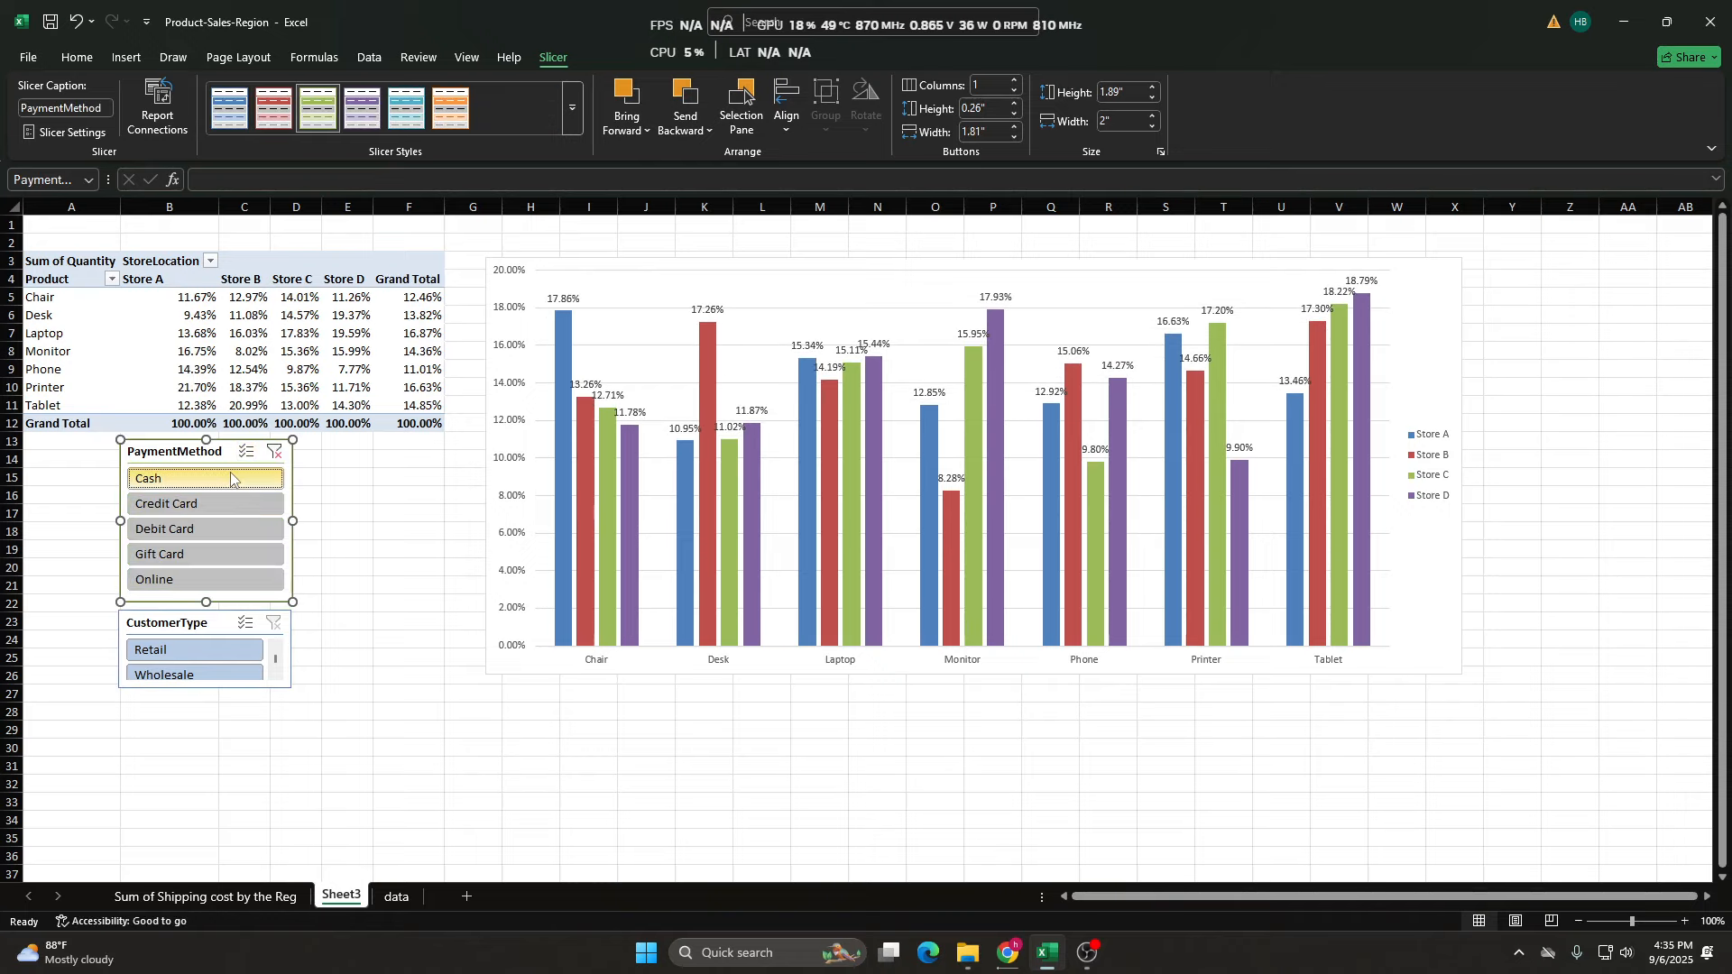
left_click(213, 656)
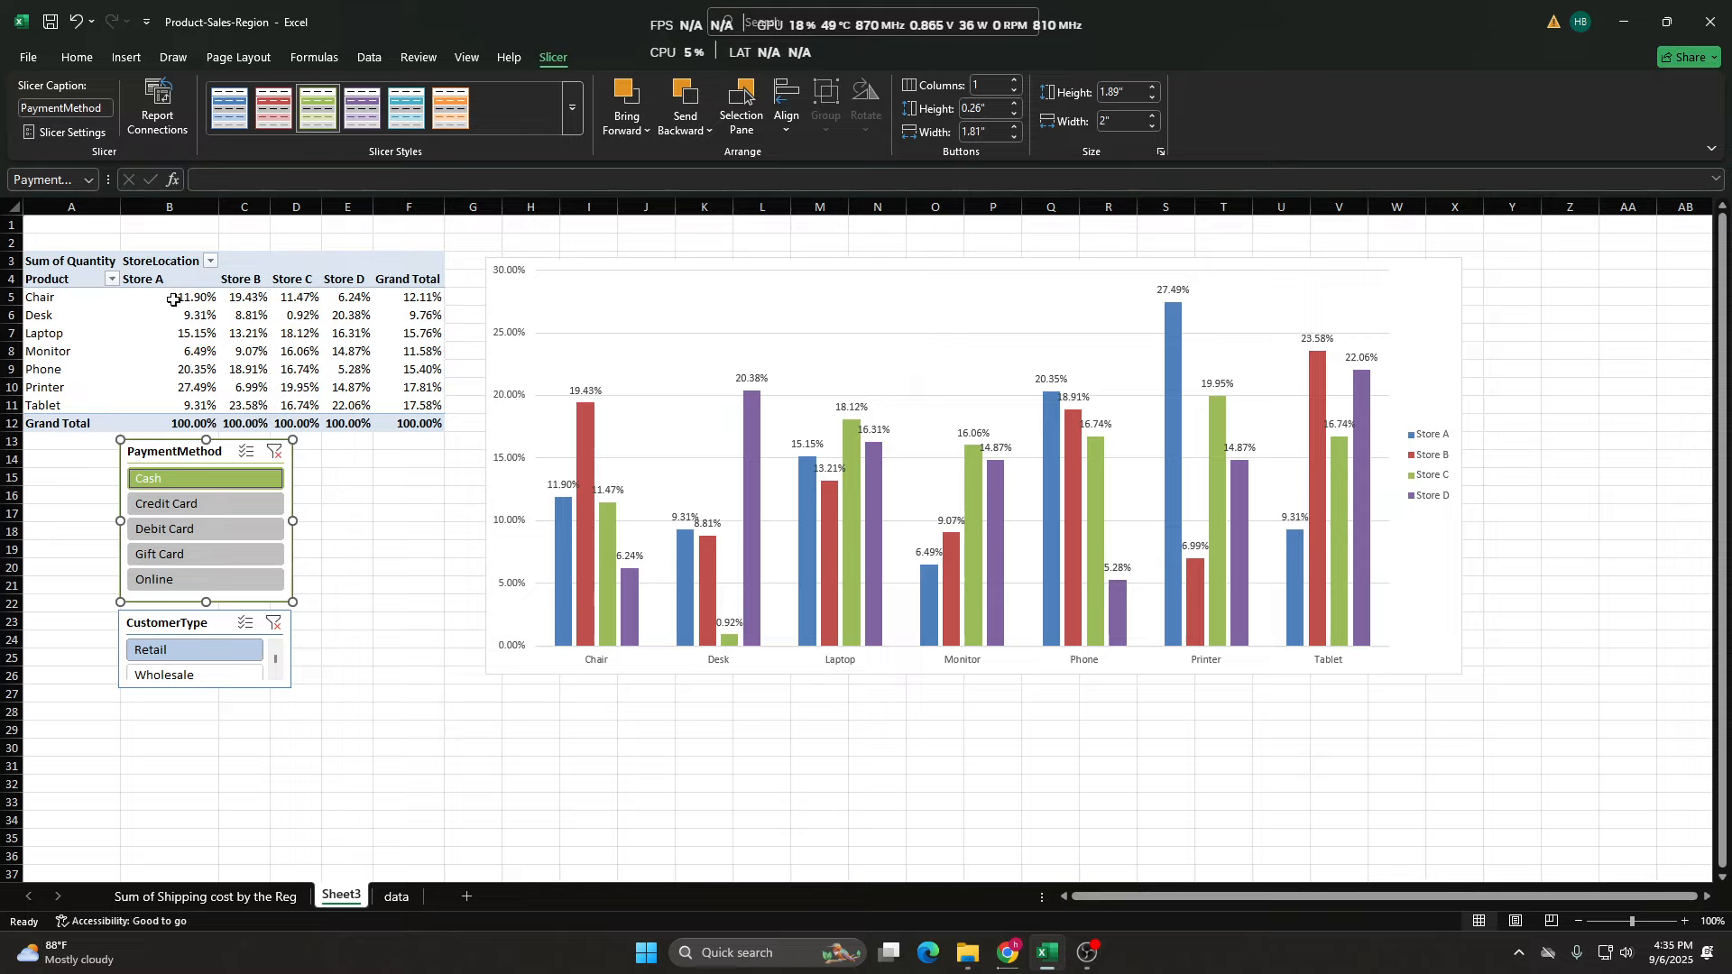
mouse_move(173, 299)
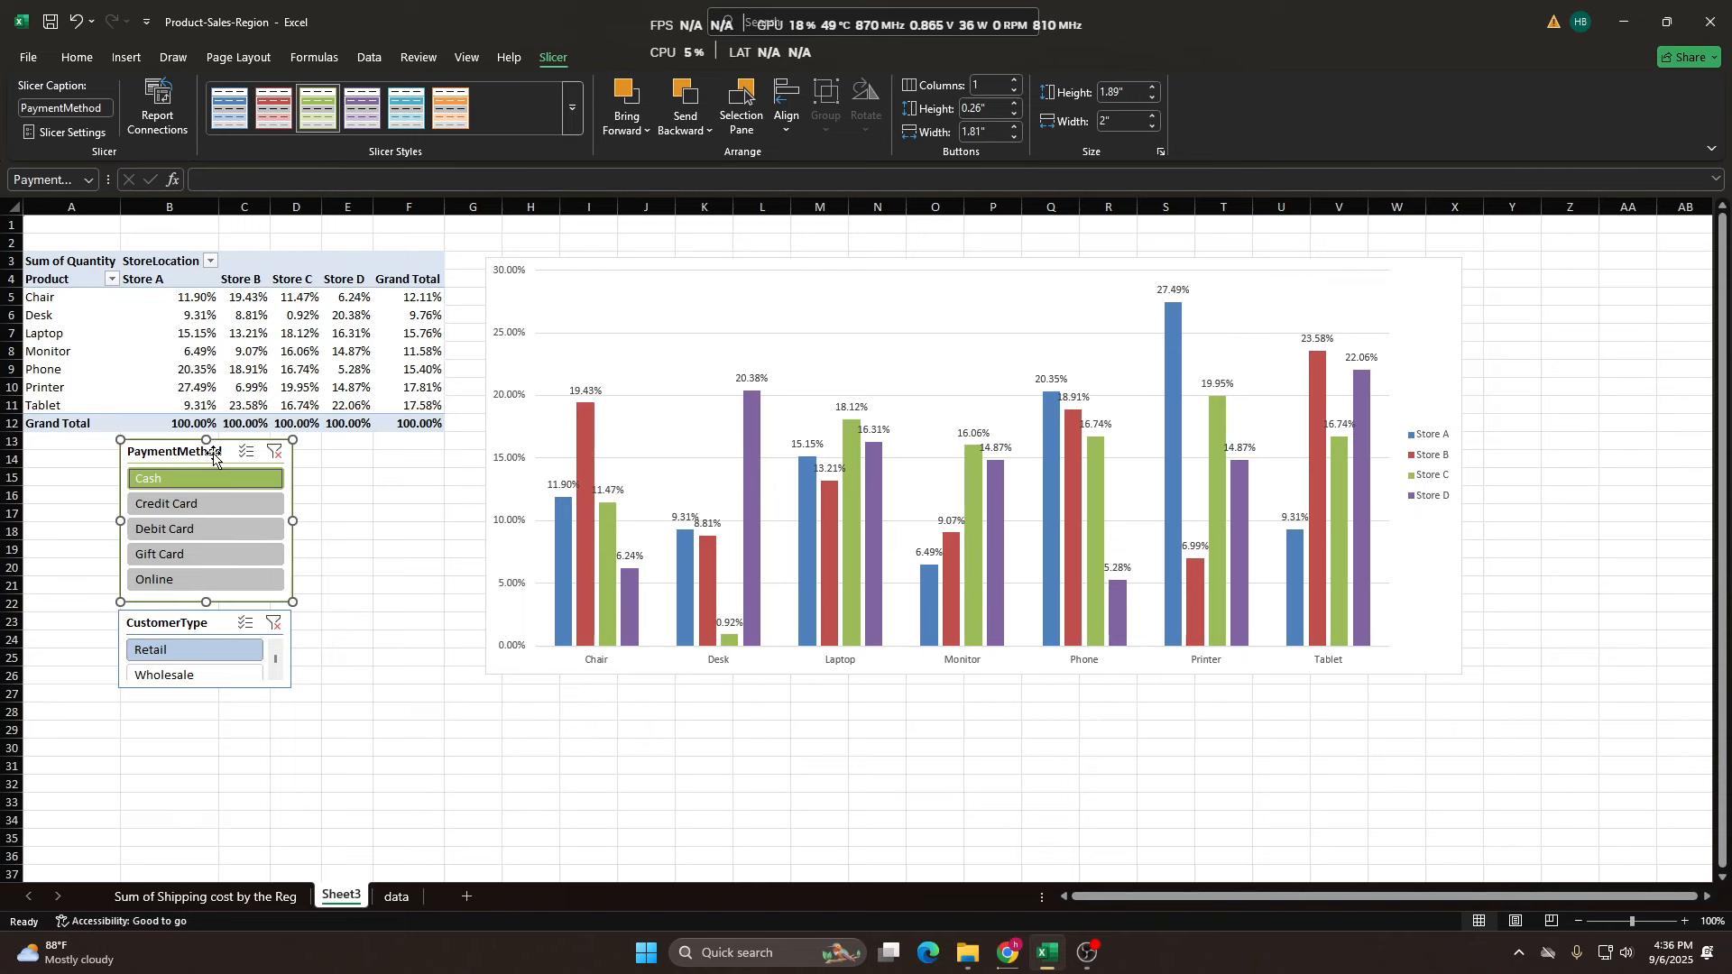
left_click(379, 539)
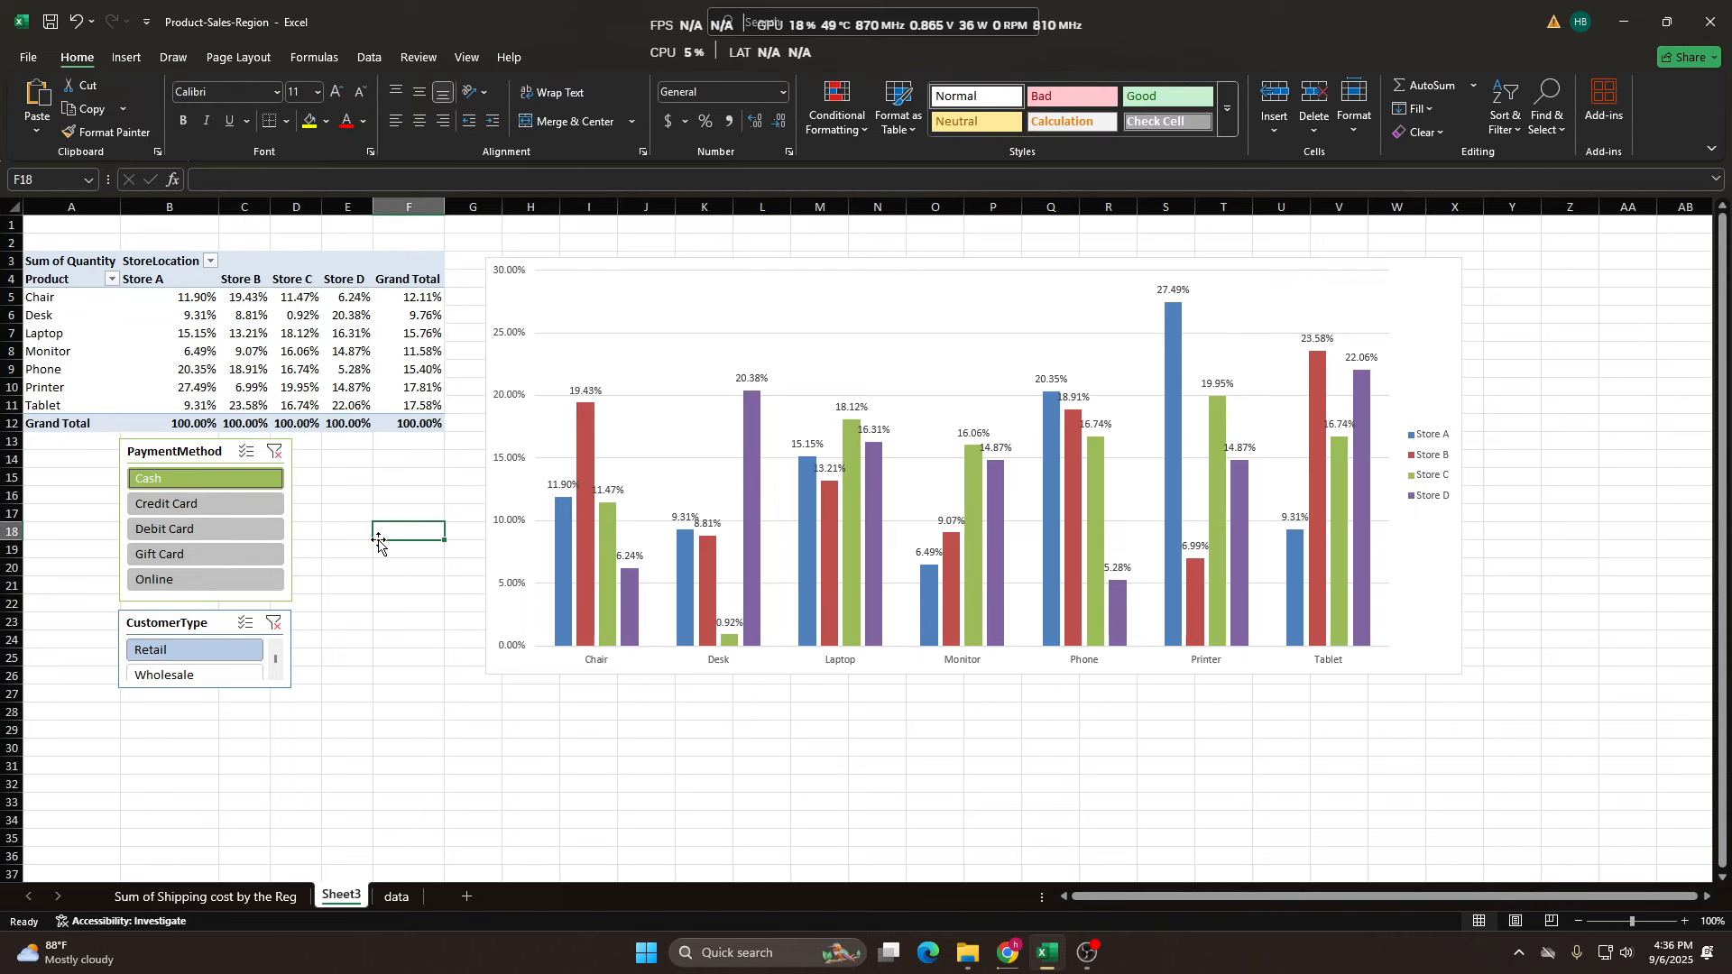